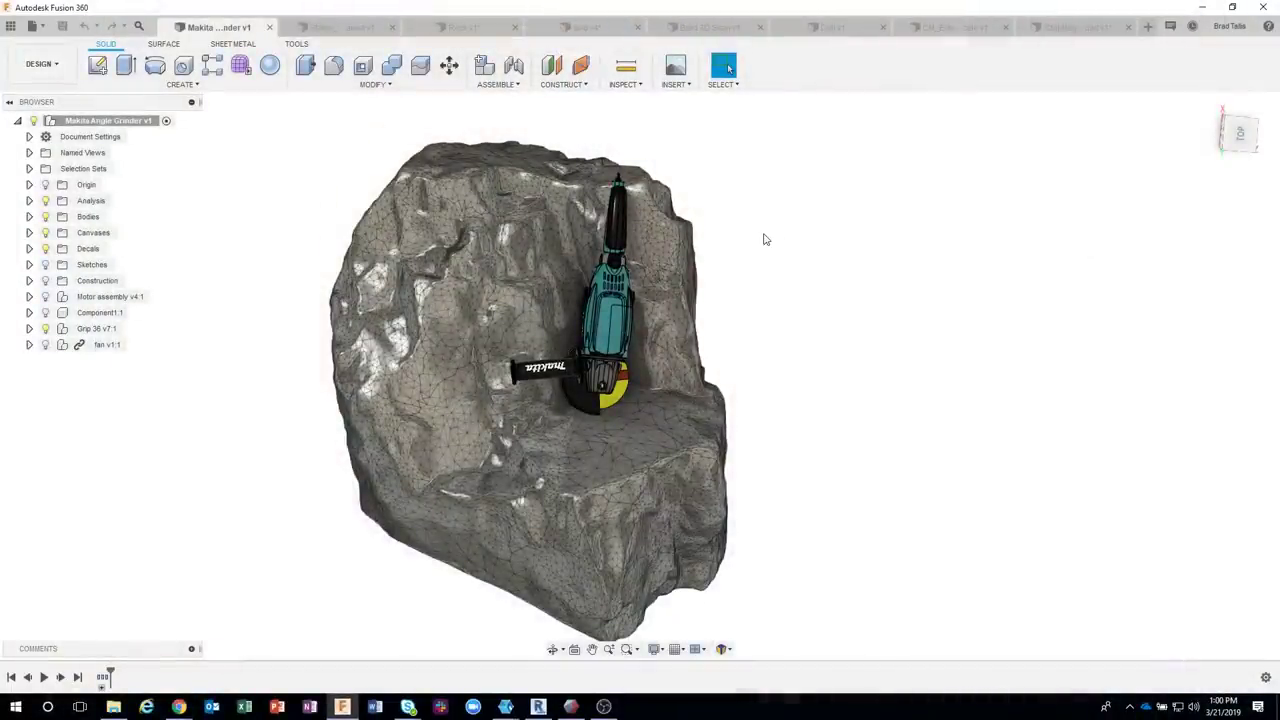
Orbit and zoom around the rock scan to inspect its surface
shift+middle_drag(763, 239, 729, 251)
scroll(780, 260, up, 3)
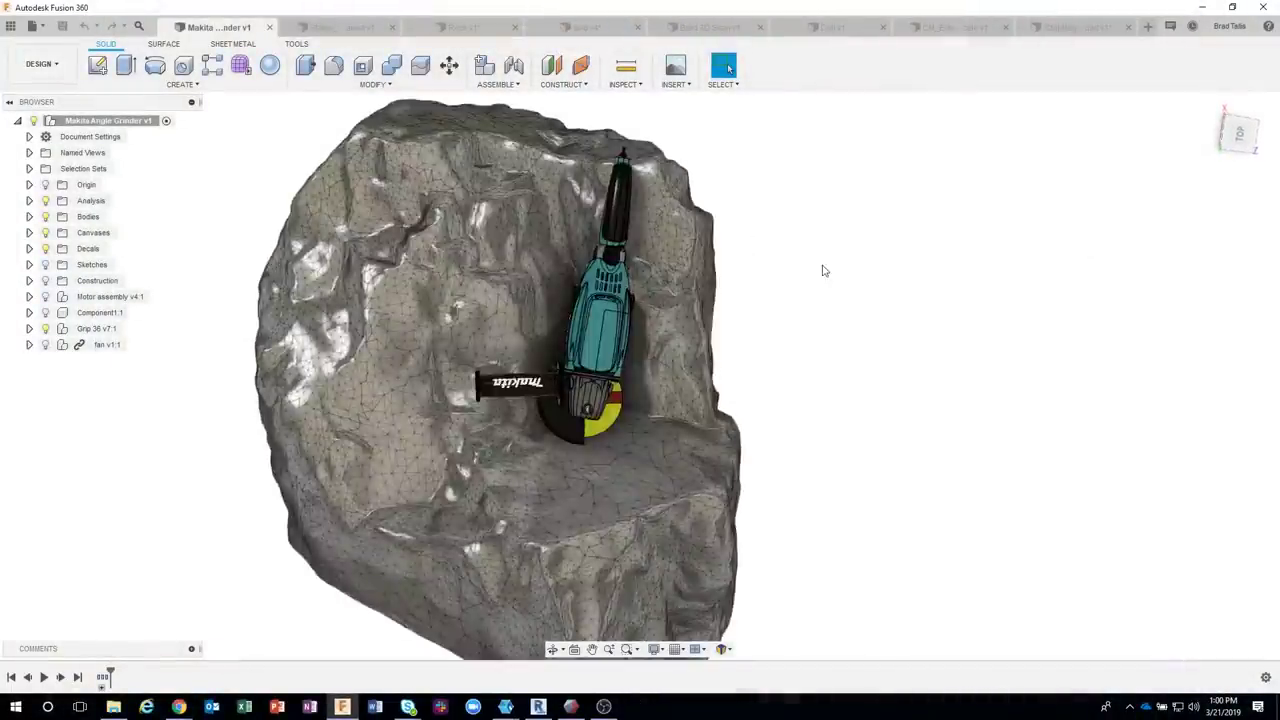
shift+middle_drag(824, 270, 855, 270)
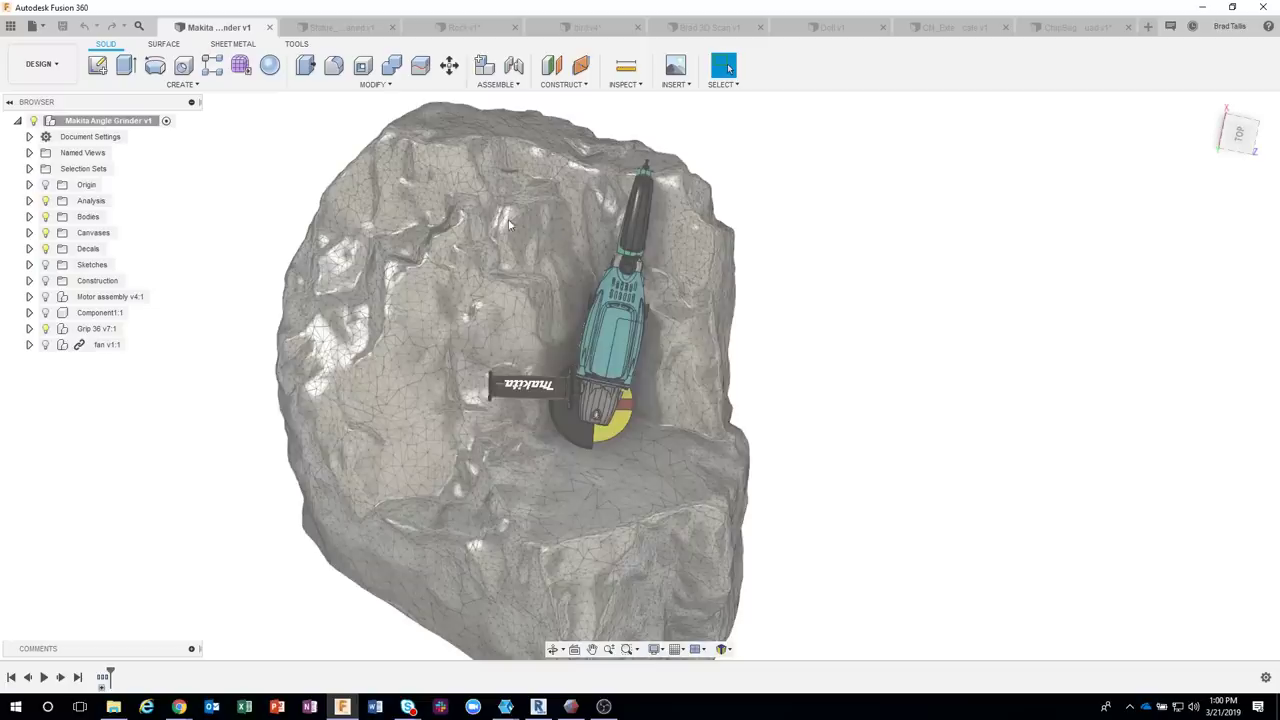
shift+middle_drag(465, 256, 826, 282)
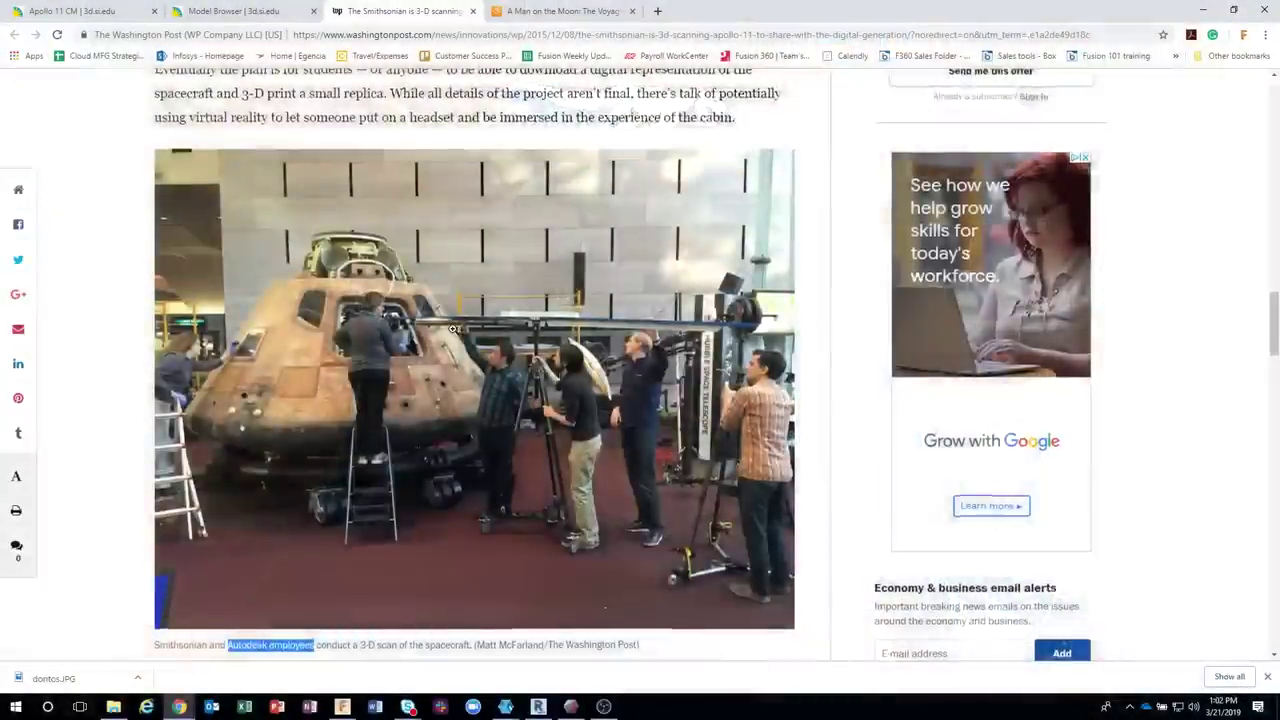
scroll(454, 329, up, 3)
scroll(452, 329, up, 10)
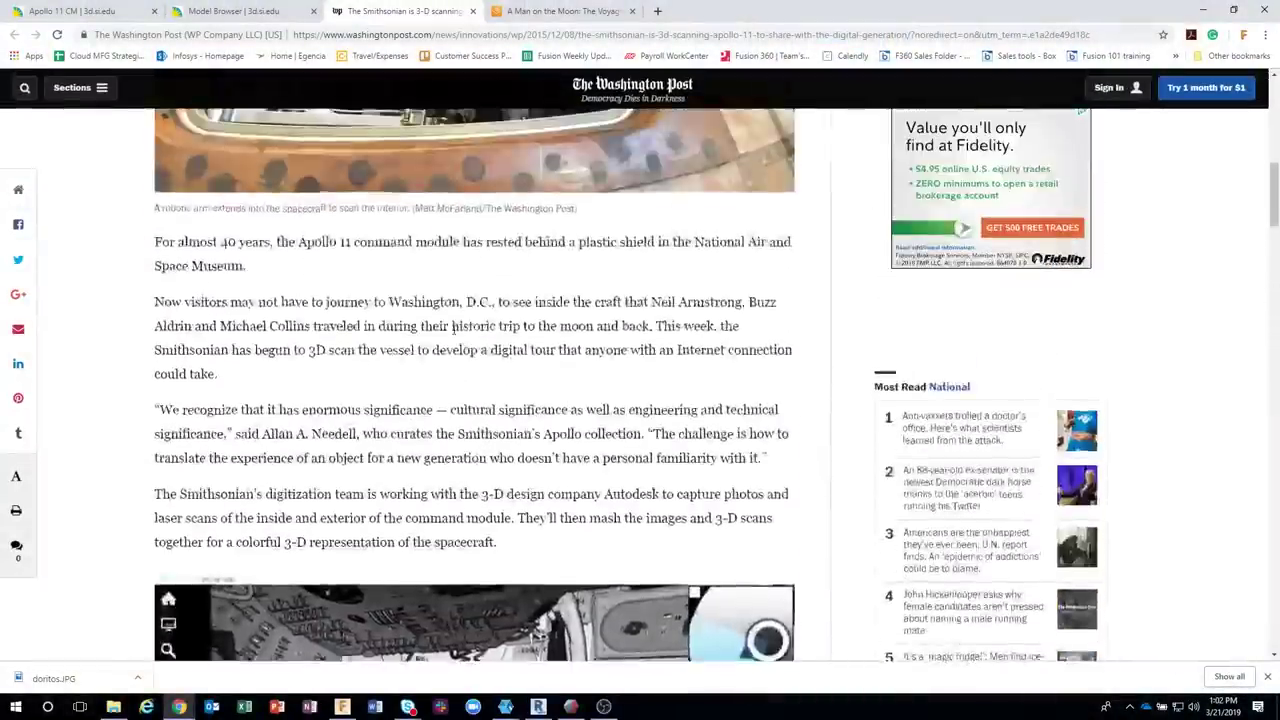
scroll(454, 329, up, 4)
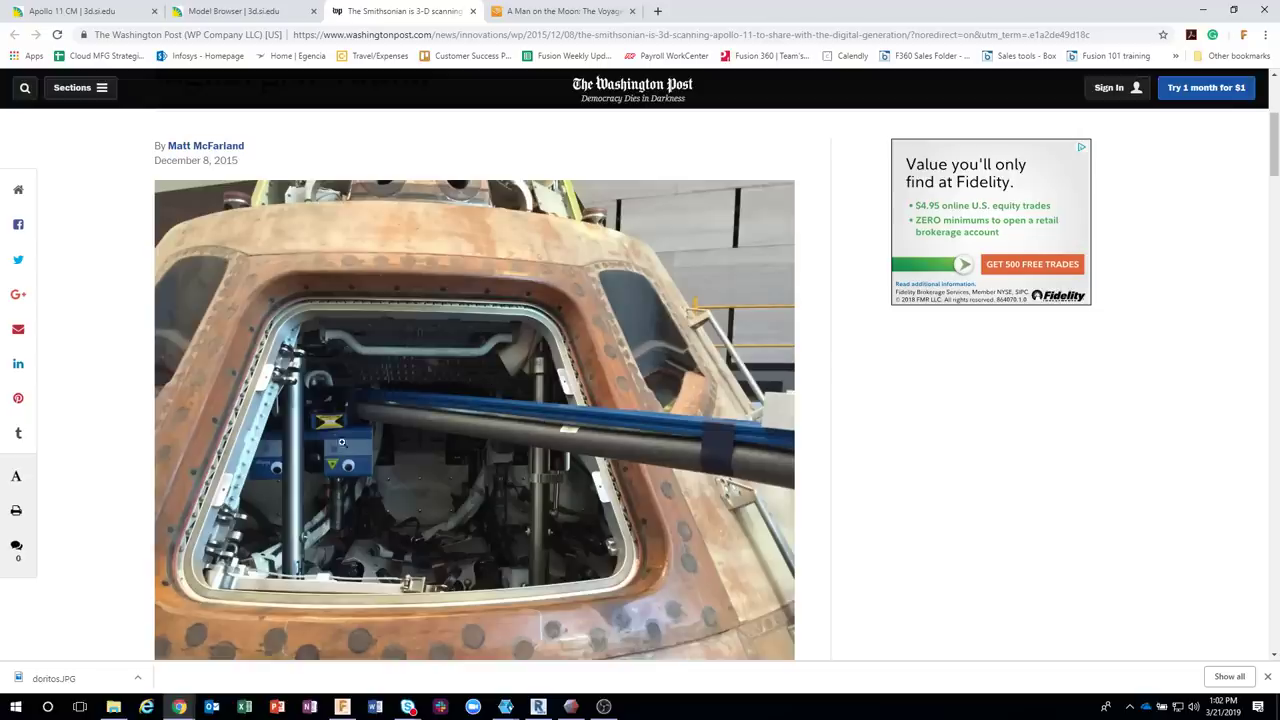
scroll(525, 404, down, 1)
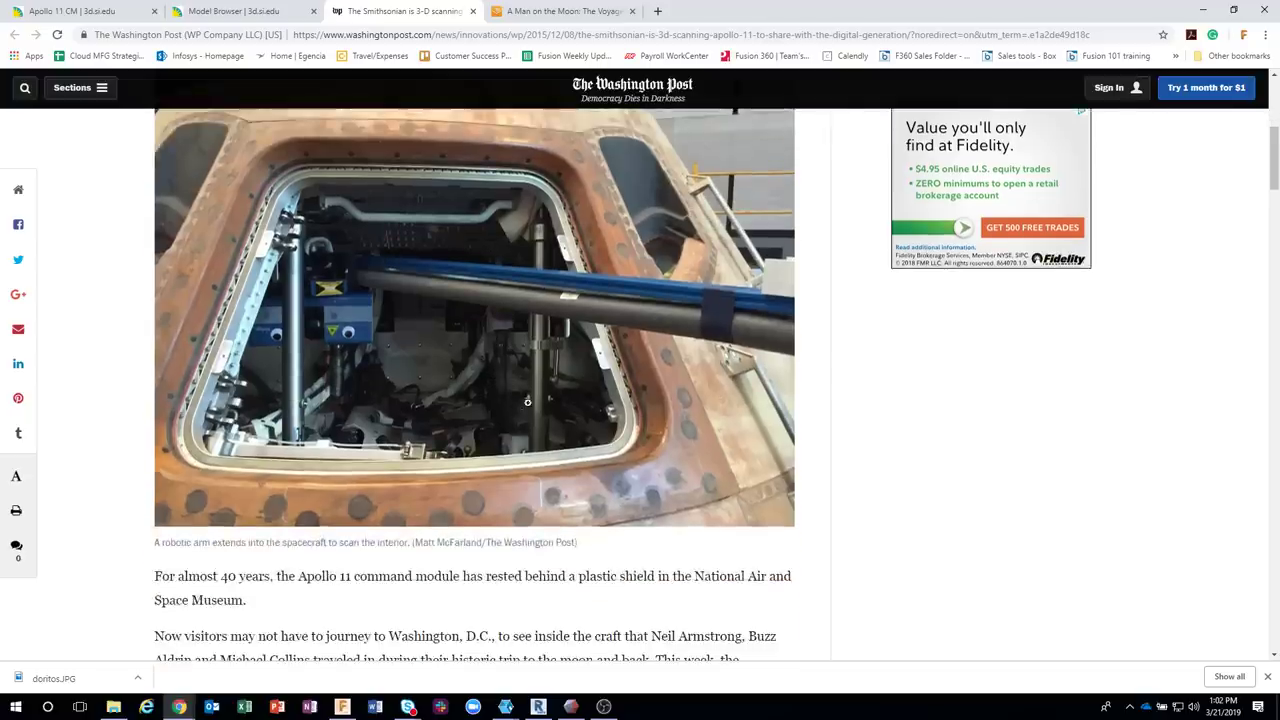
scroll(522, 344, down, 8)
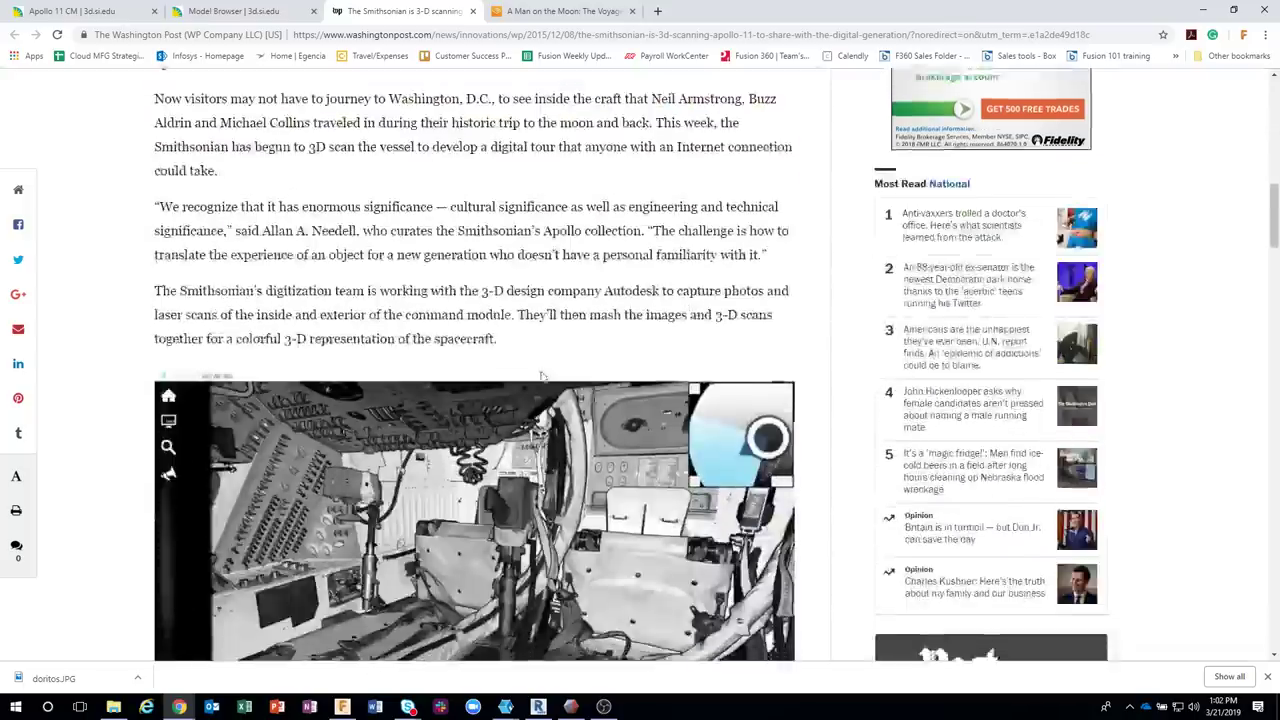
scroll(534, 344, down, 4)
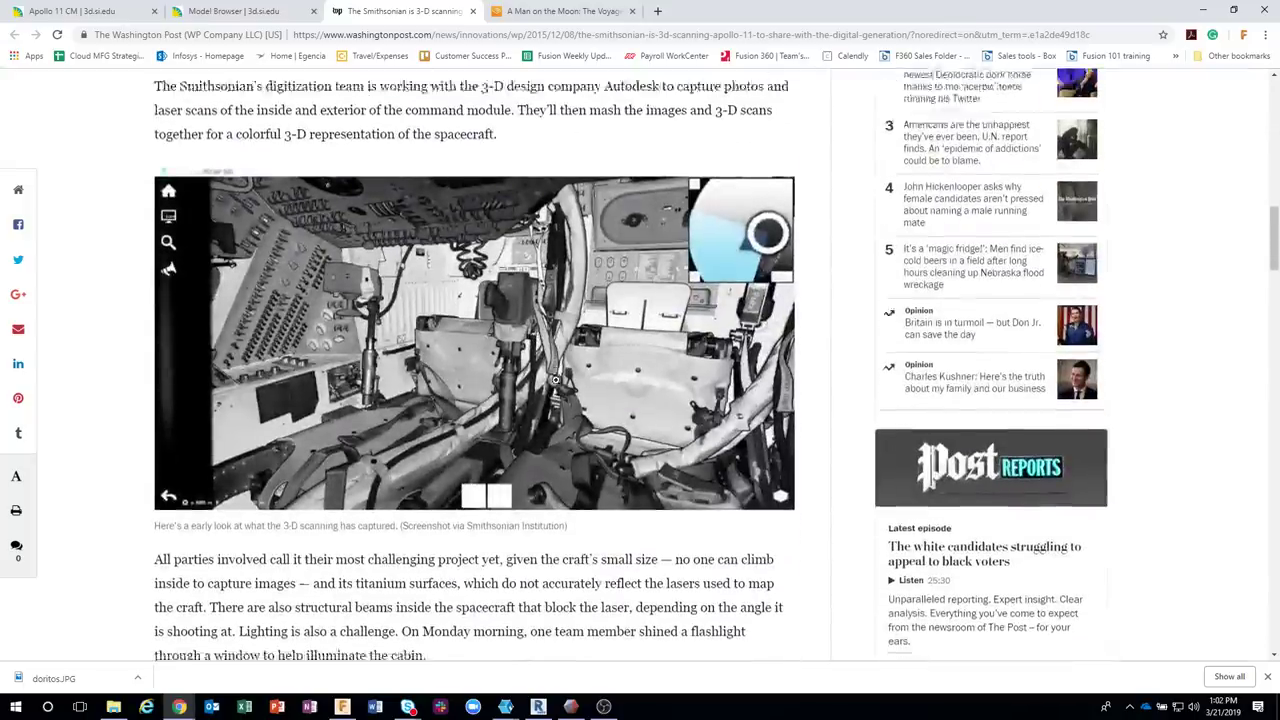
scroll(557, 381, down, 3)
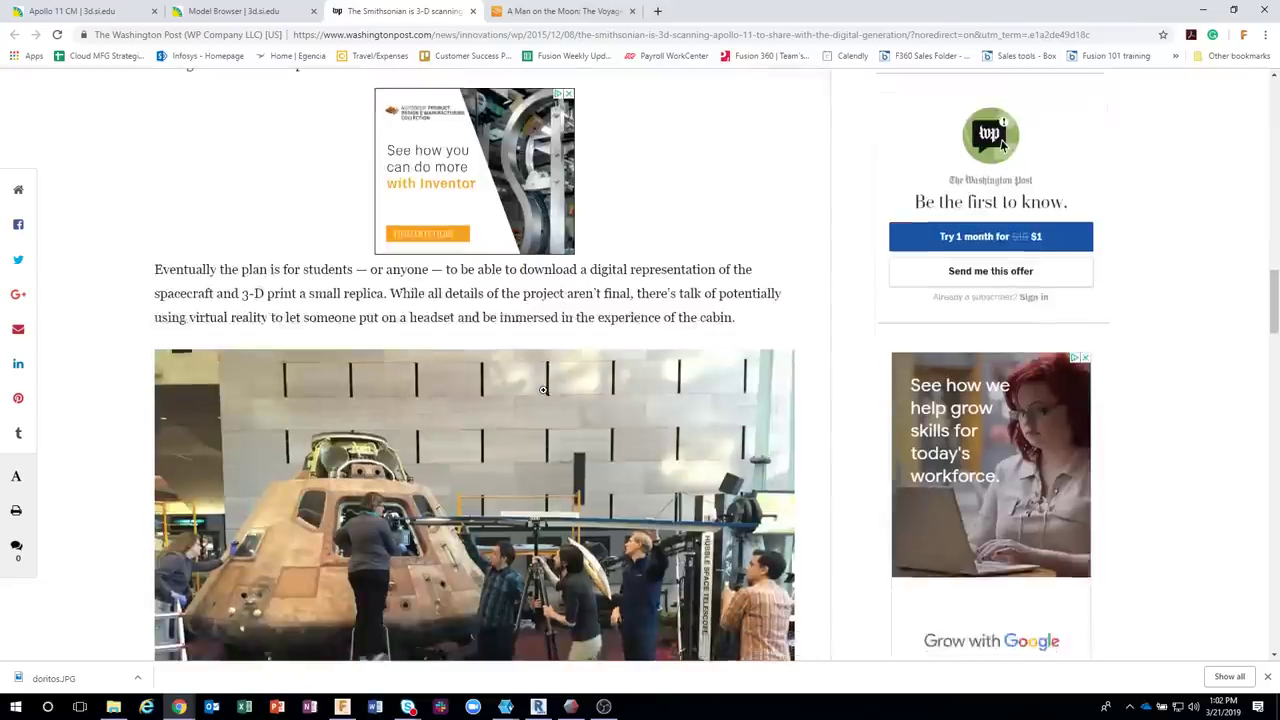
scroll(565, 378, down, 1)
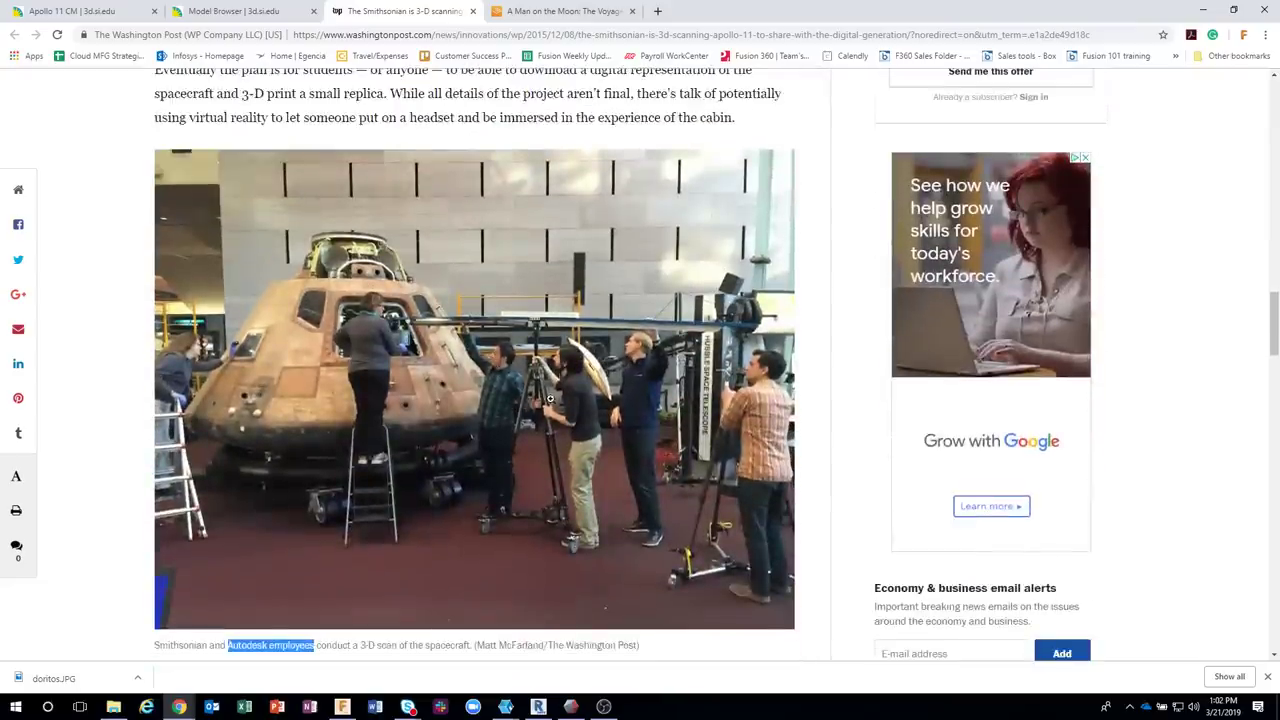
scroll(503, 368, down, 1)
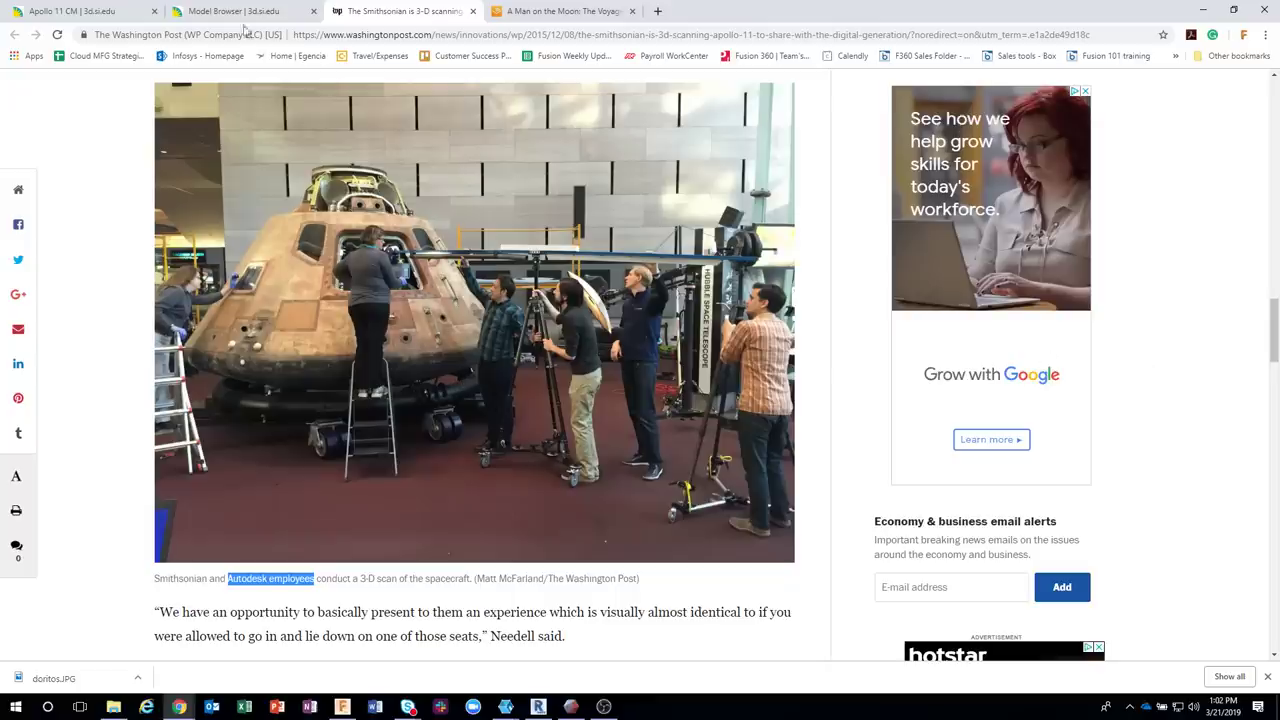
Open the Apollo 11 CM tour, orbit the cabin, and advance to stop 2, Interior
click(115, 18)
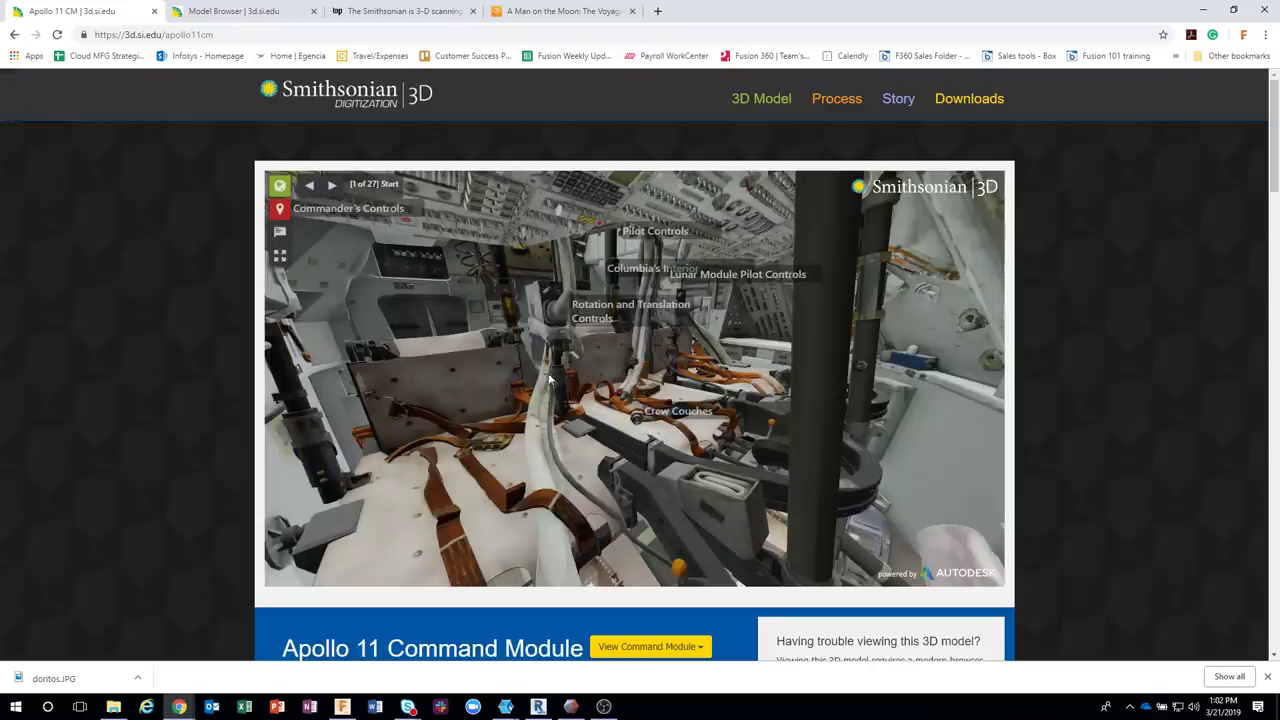
mouse_move(543, 312)
mouse_down()
mouse_move(571, 321)
mouse_move(562, 376)
mouse_move(524, 435)
mouse_move(495, 445)
mouse_move(607, 445)
mouse_move(386, 251)
mouse_move(441, 285)
mouse_up()
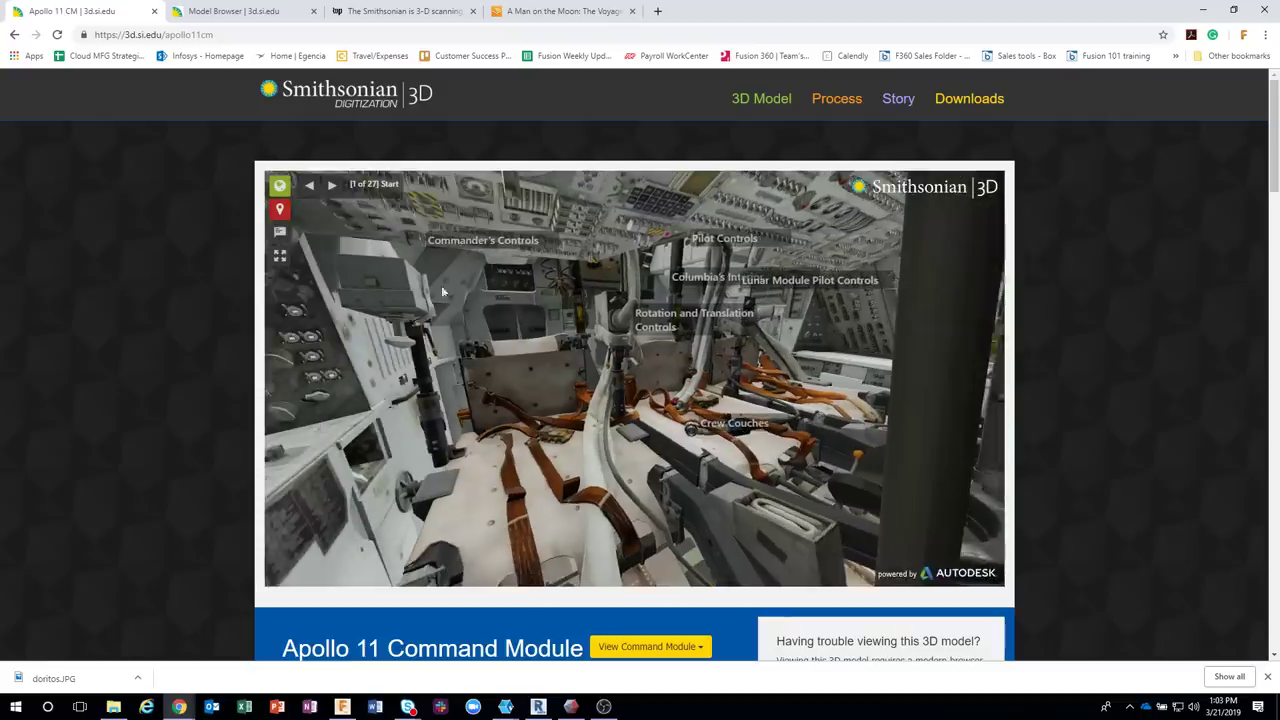
click(335, 188)
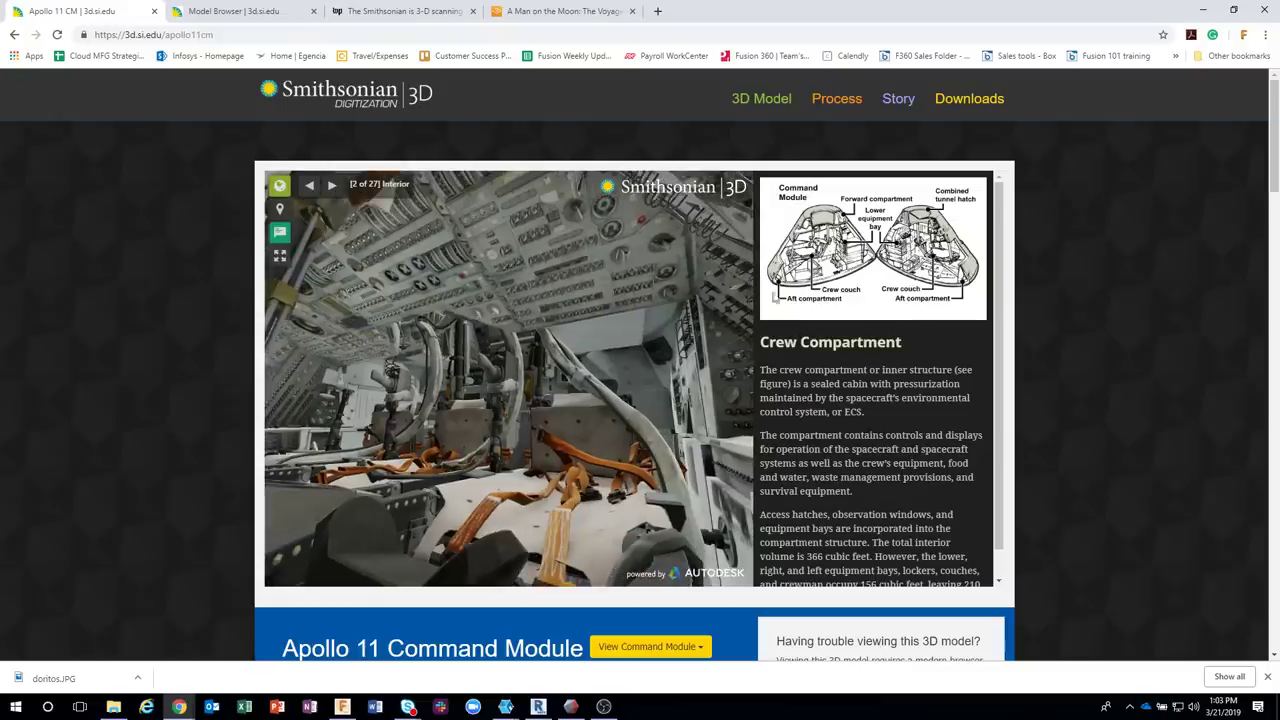
Advance the Apollo 11 tour to stop 3 of 27, Entrances
click(333, 187)
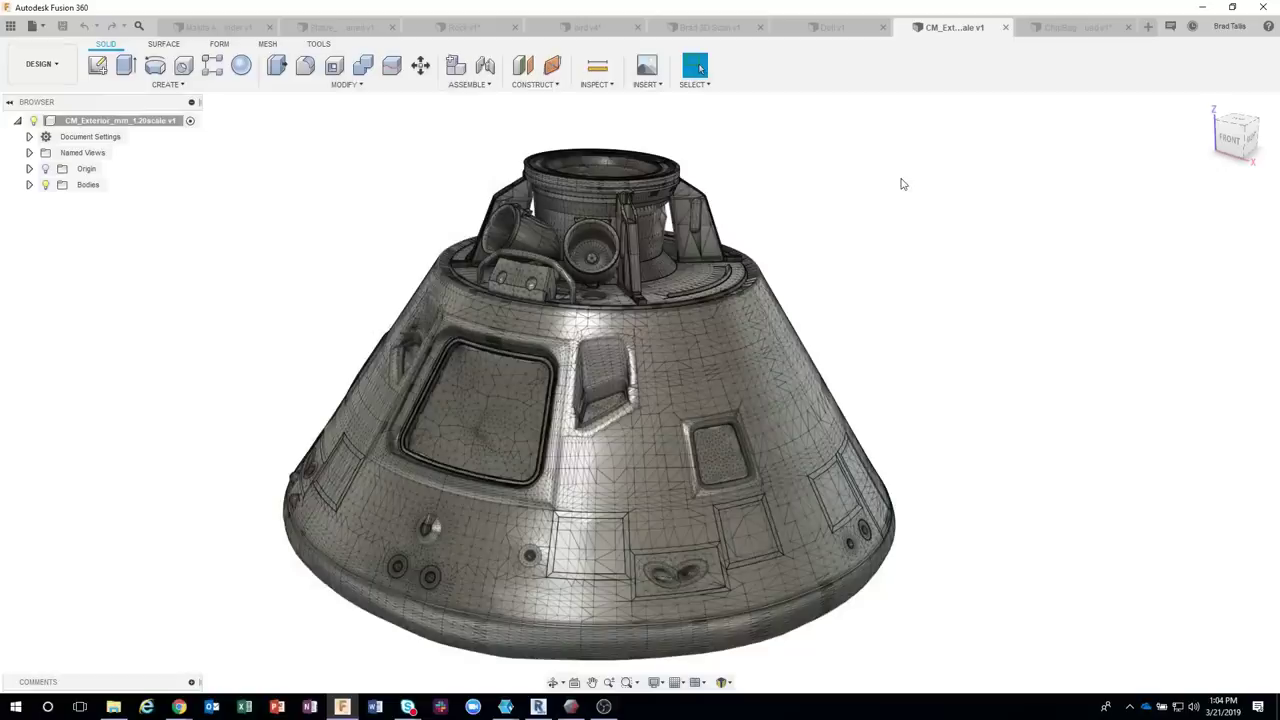
mouse_move(894, 226)
shift+middle_down()
mouse_move(863, 220)
mouse_move(820, 249)
mouse_move(853, 249)
mouse_move(766, 174)
mouse_move(803, 177)
shift+middle_up()
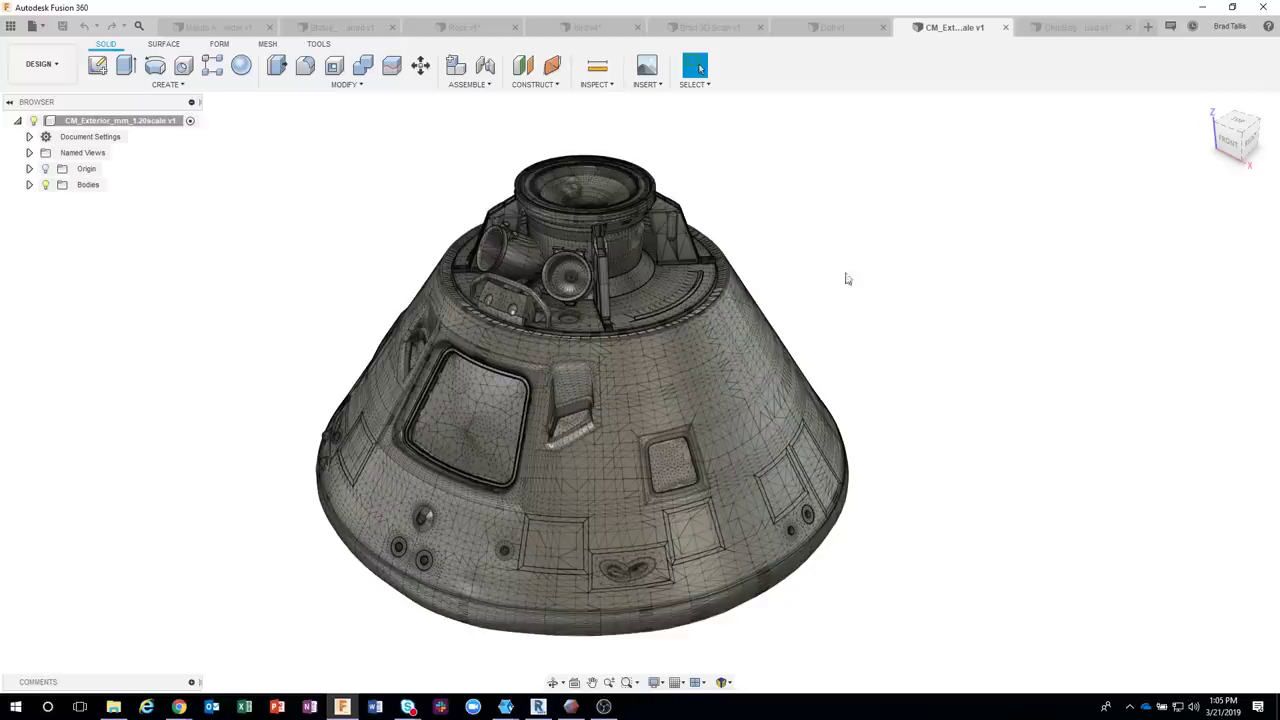
Open RockScan_Test (1) from the Pictures > Photogrammetry > Rock folder in the photo viewer
click(205, 32)
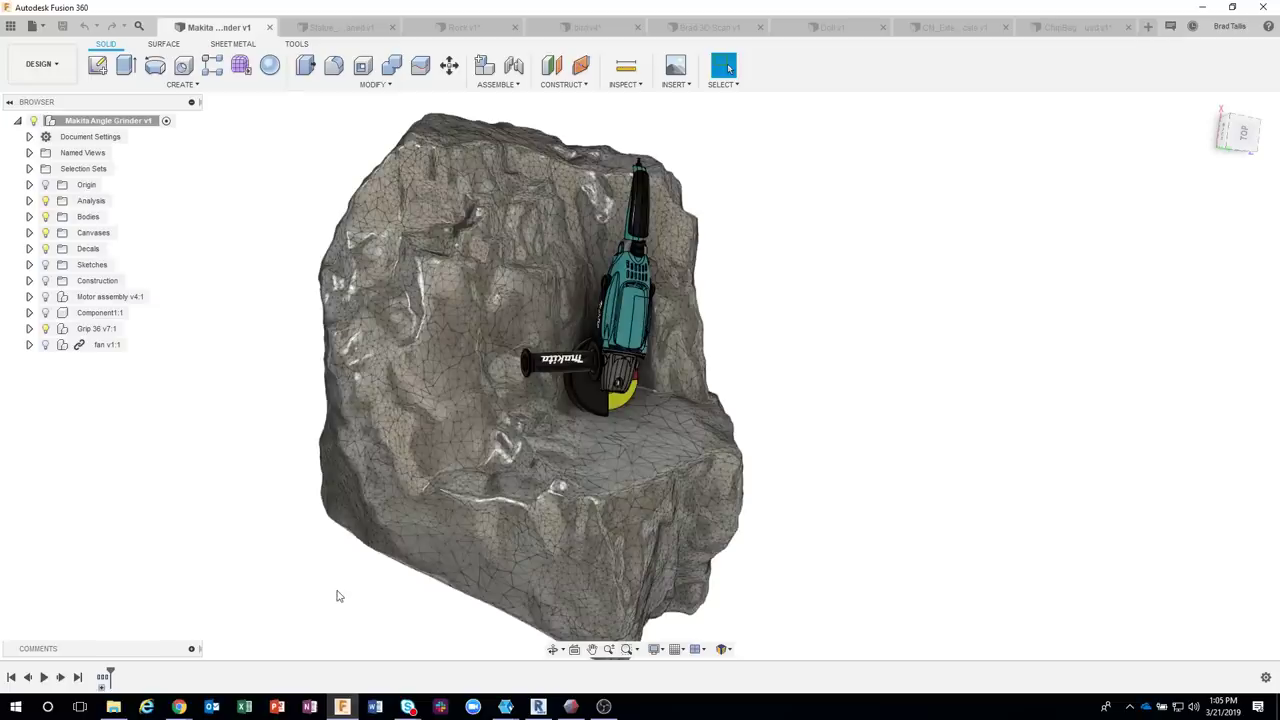
click(115, 707)
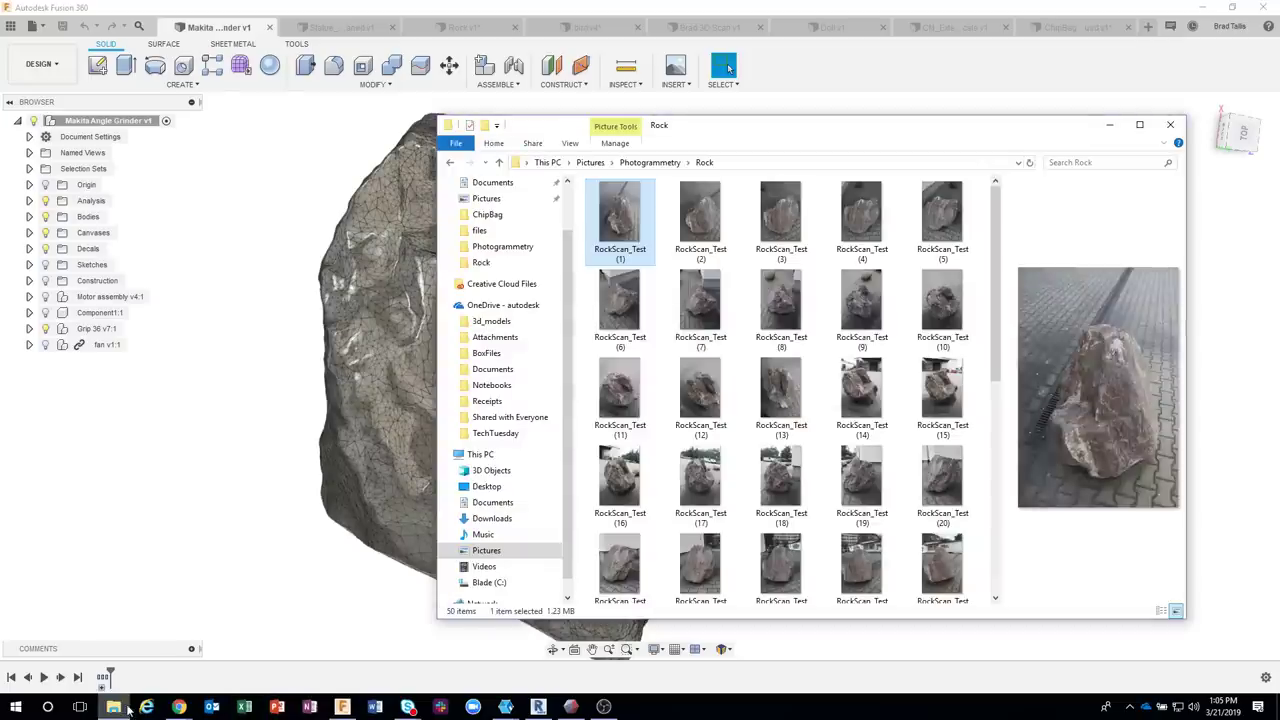
double_click(619, 219)
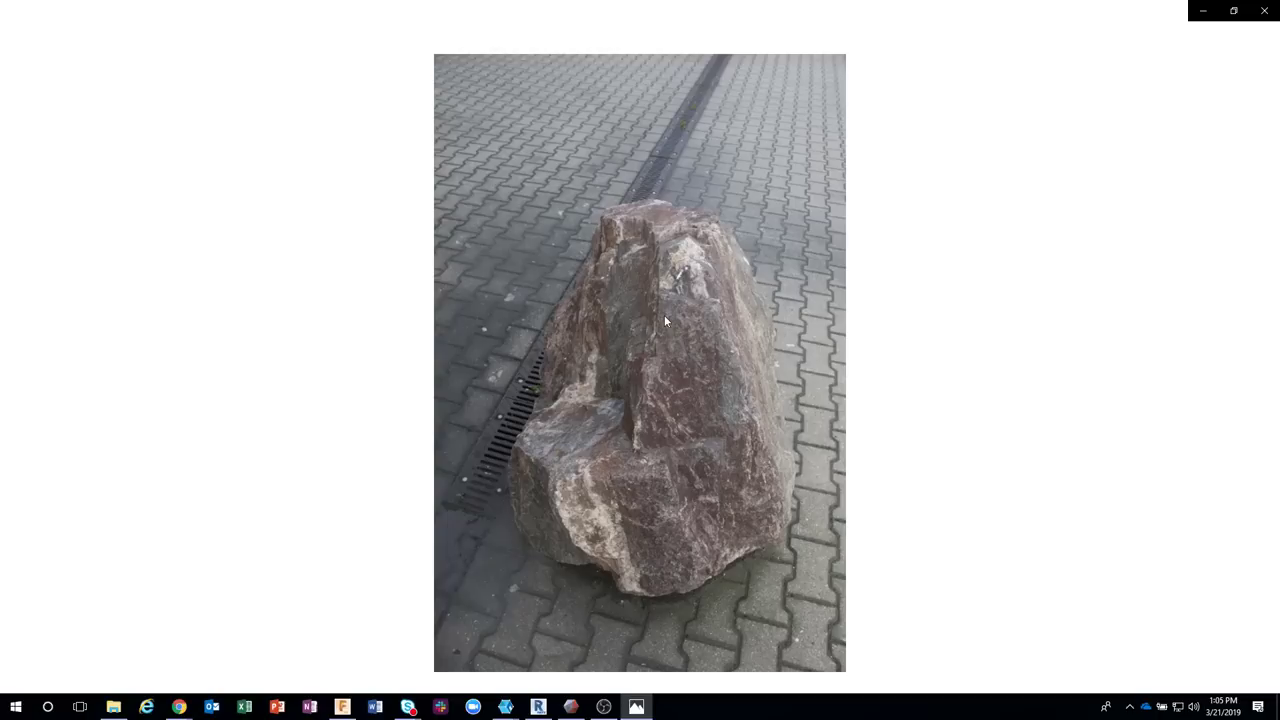
Step forward through the RockScan_Test photos up to RockScan_Test (25)
click(1245, 363)
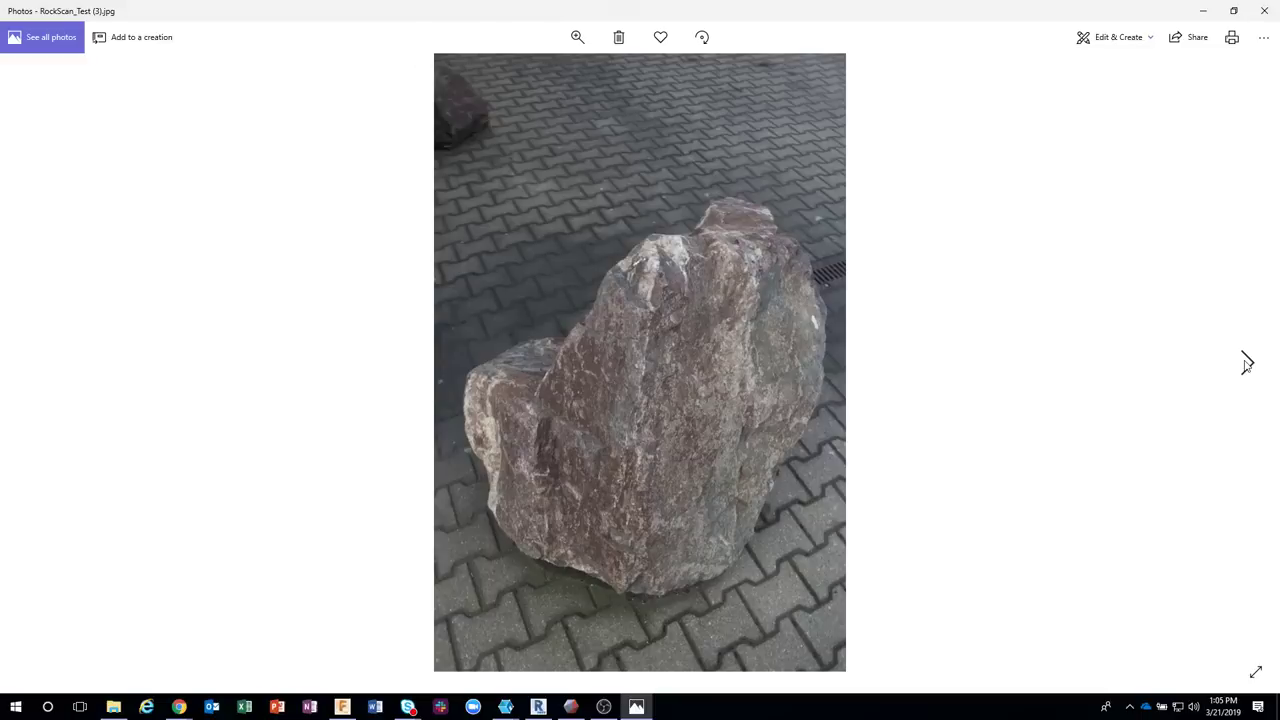
click(1247, 363)
click(1247, 363)
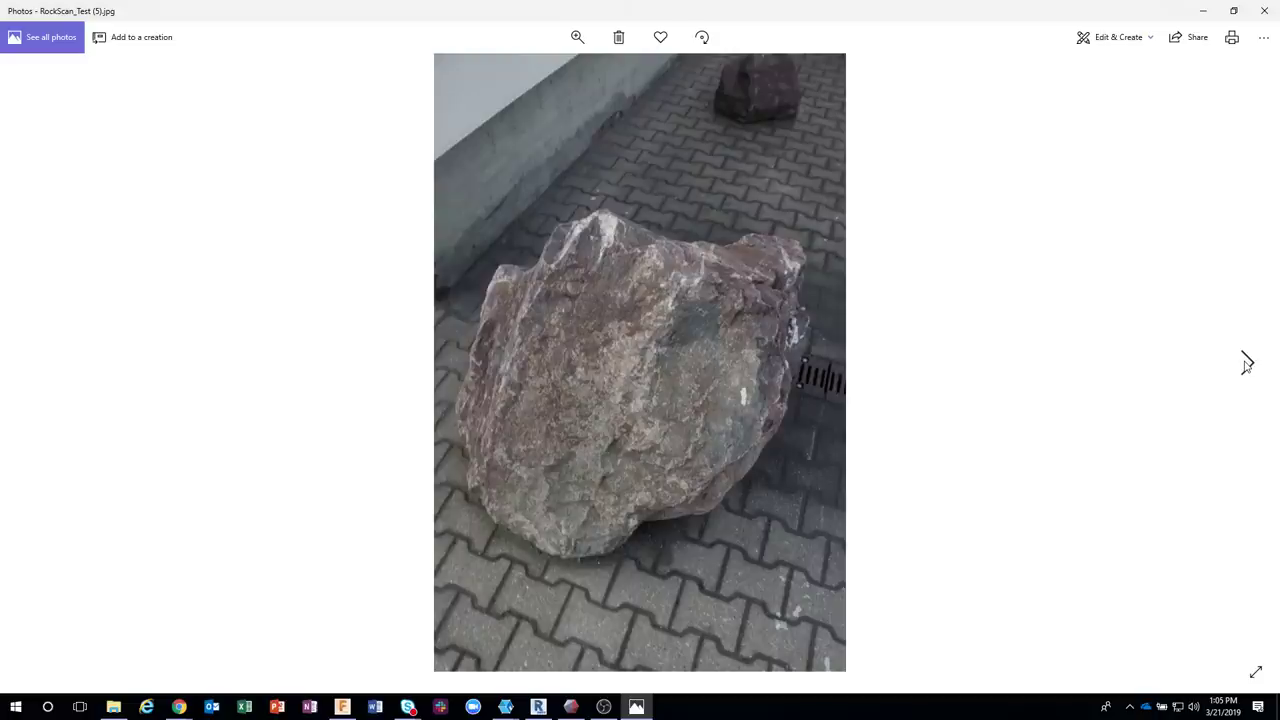
click(1247, 363)
click(1247, 363)
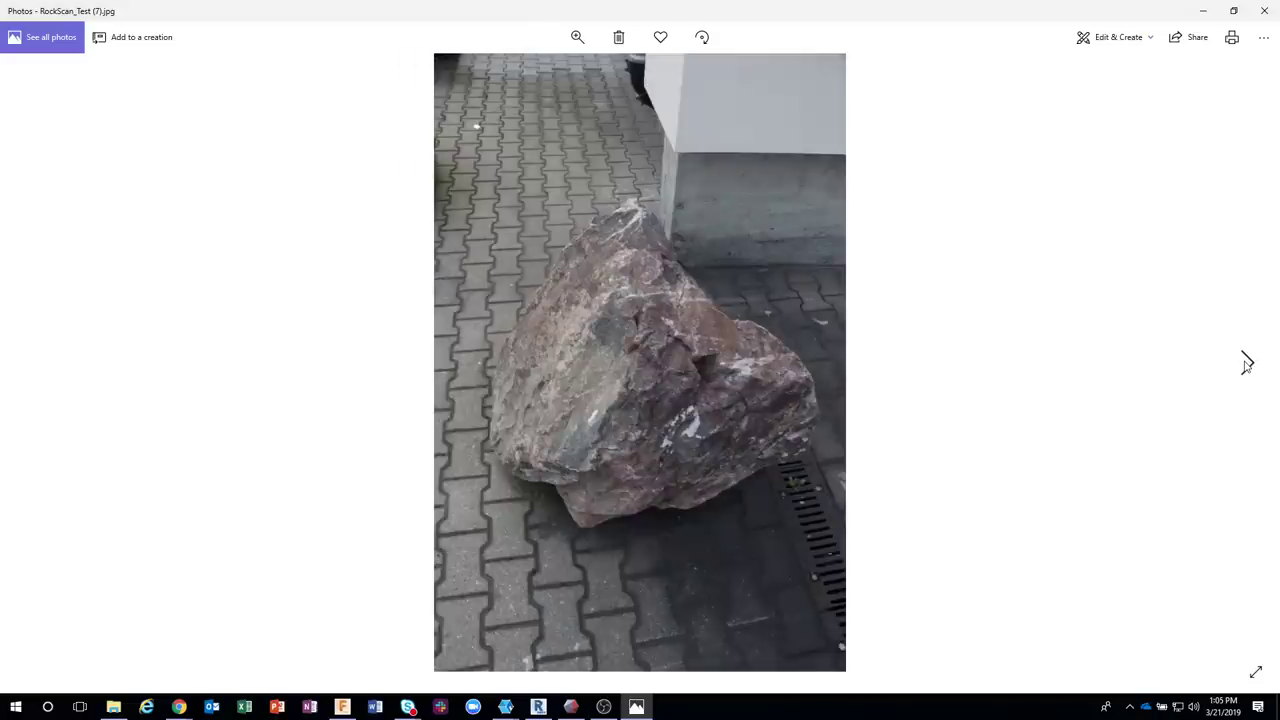
click(1247, 363)
click(1247, 363)
click(1247, 363)
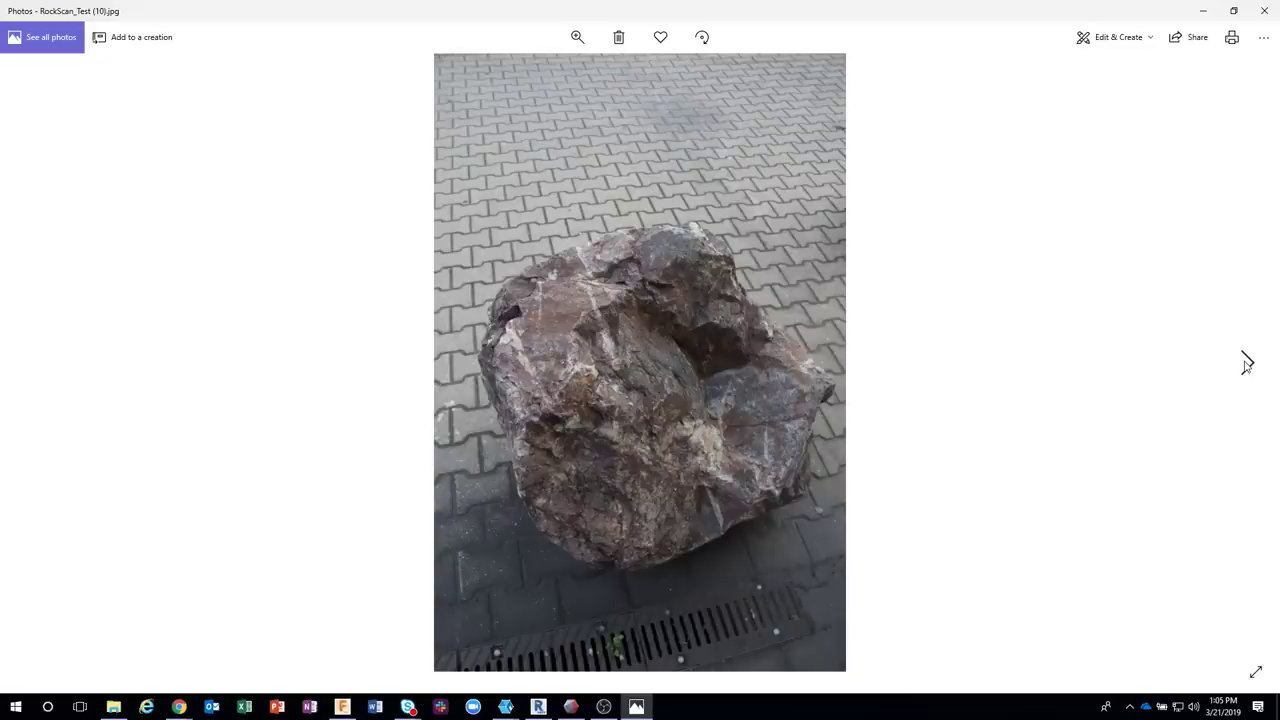
click(1247, 363)
click(1247, 363)
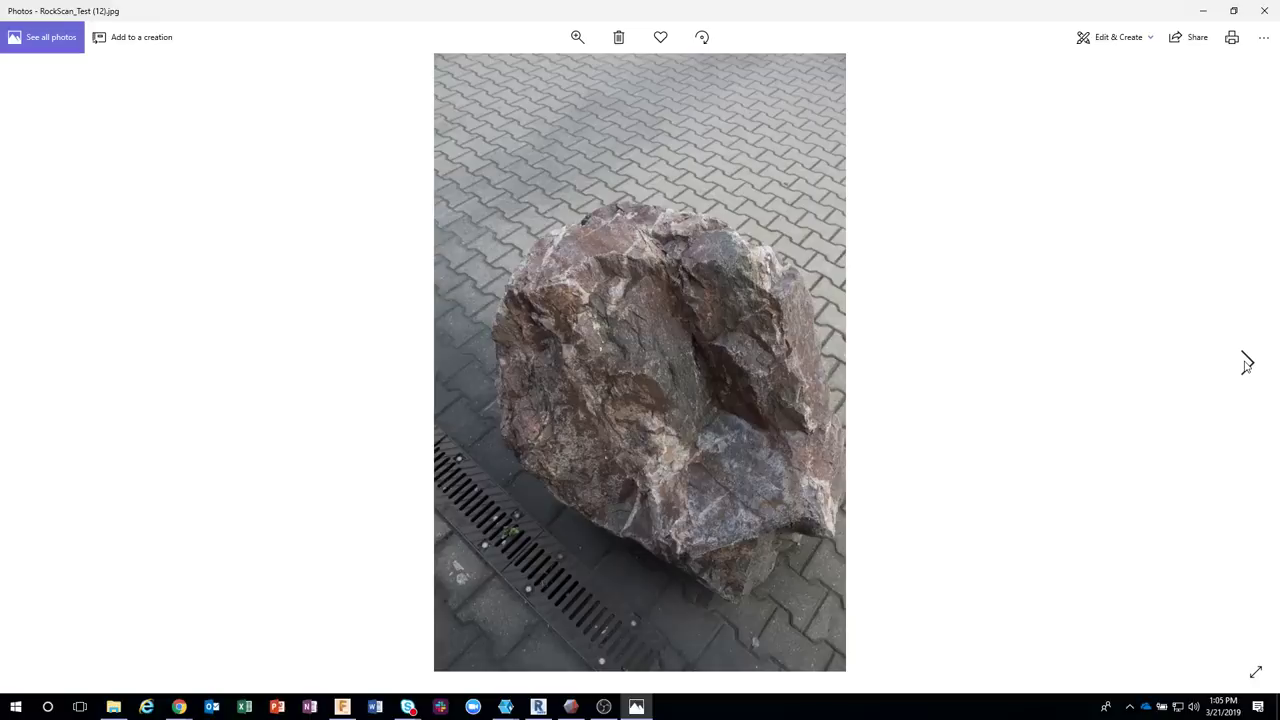
click(1247, 363)
click(1247, 363)
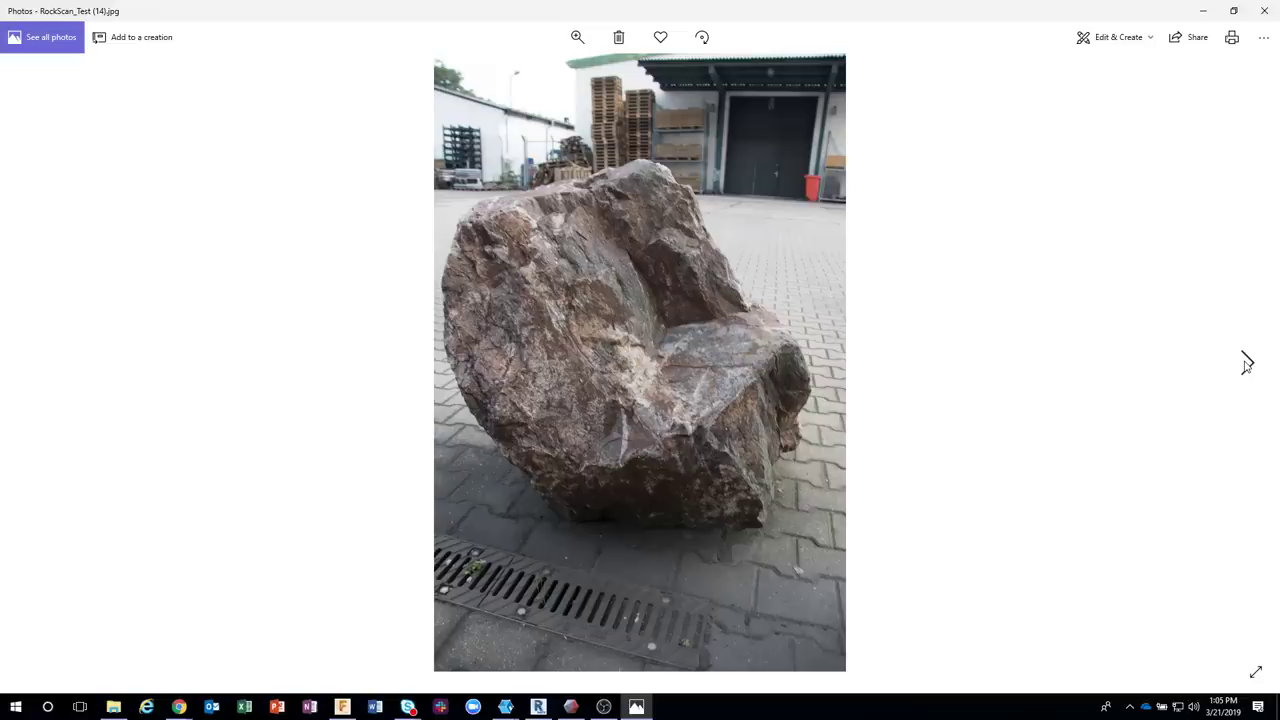
click(1247, 363)
click(1247, 363)
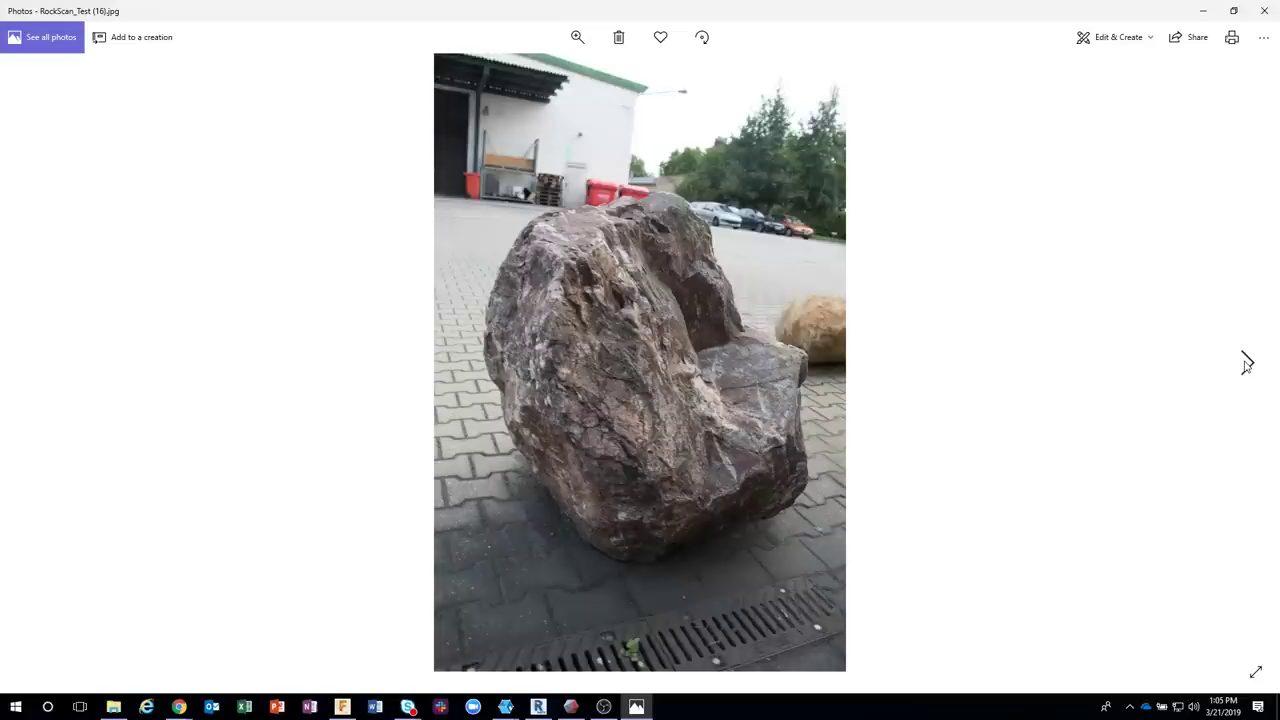
click(1247, 363)
click(1247, 363)
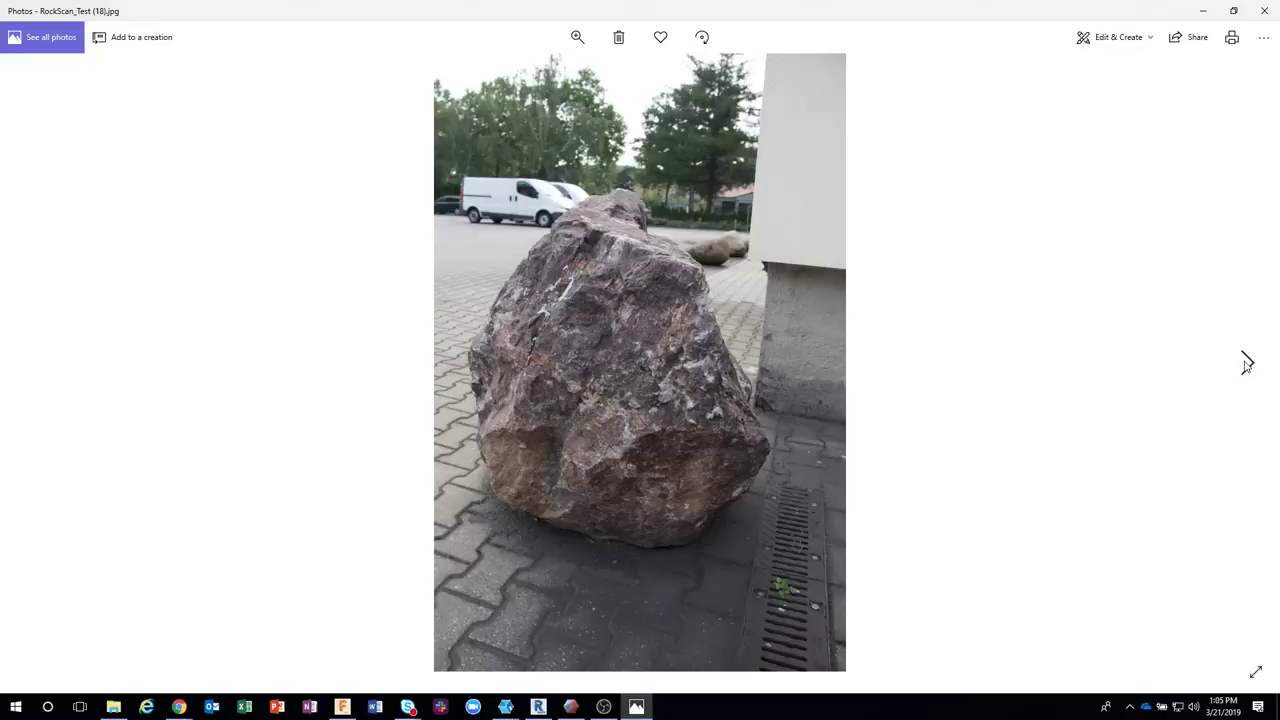
click(1247, 363)
click(1247, 363)
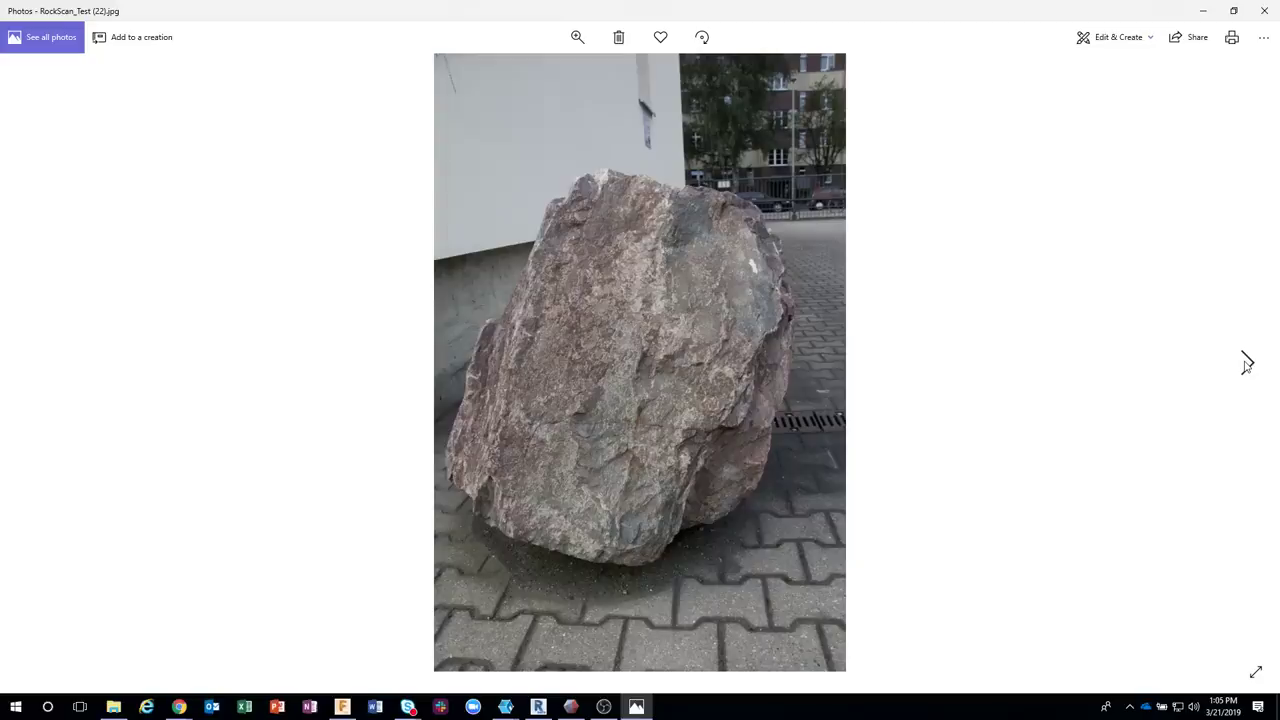
click(1247, 363)
click(1247, 363)
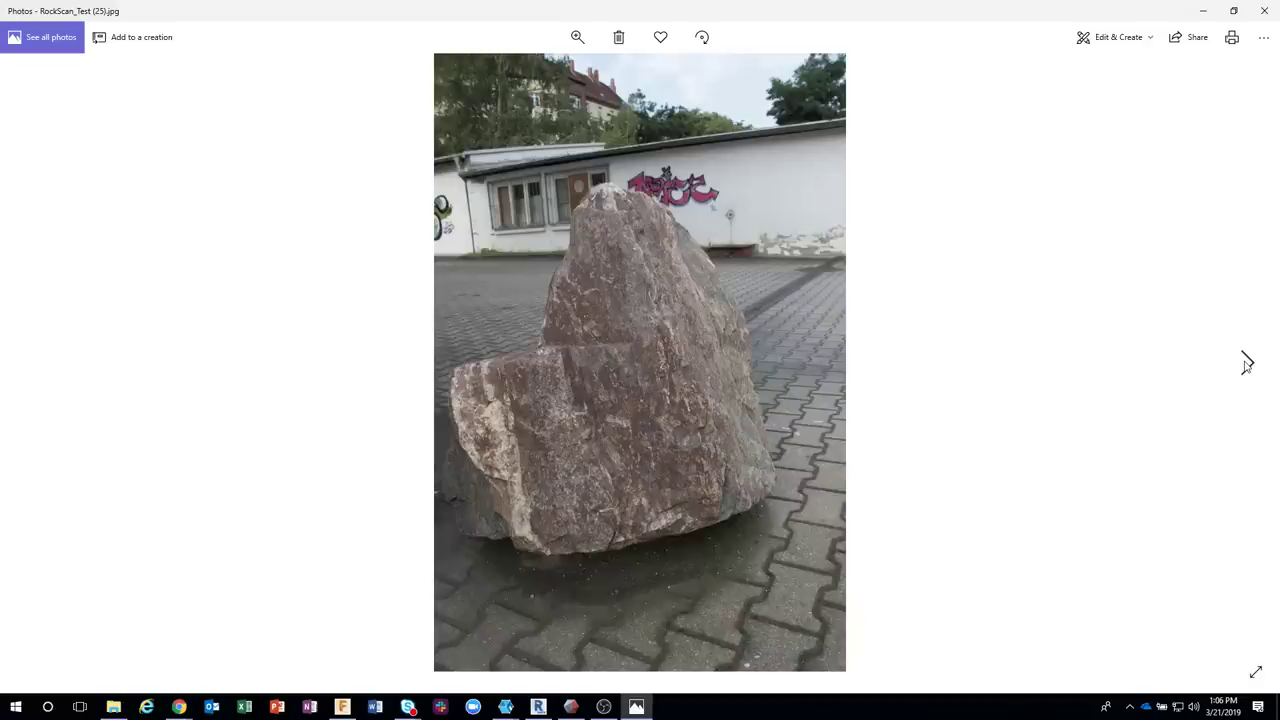
click(1247, 363)
click(1247, 363)
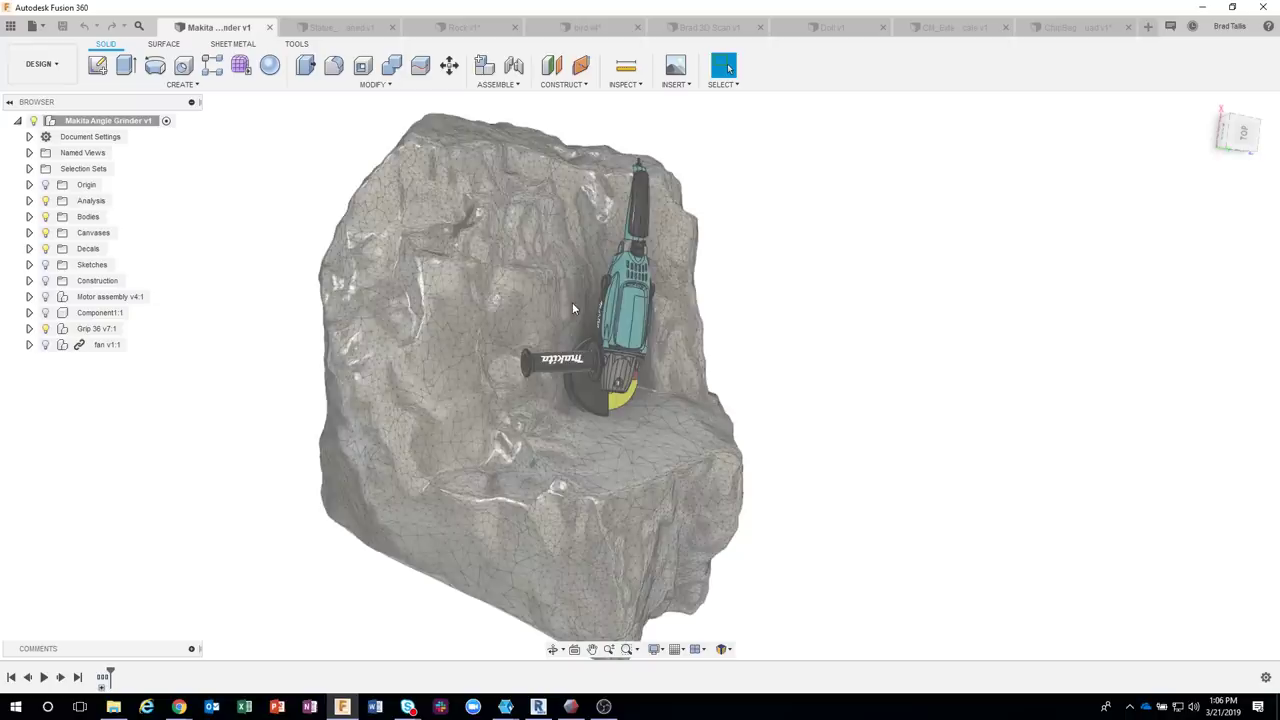
shift+middle_drag(572, 302, 840, 264)
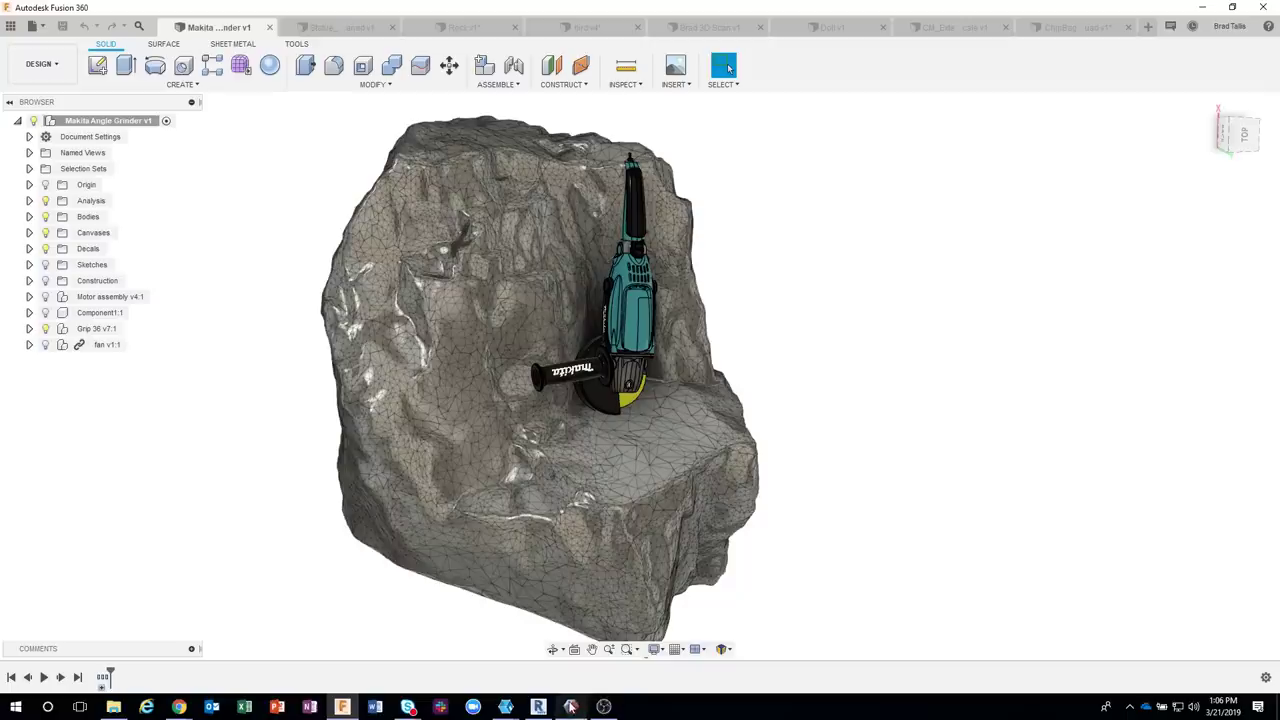
mouse_move(571, 705)
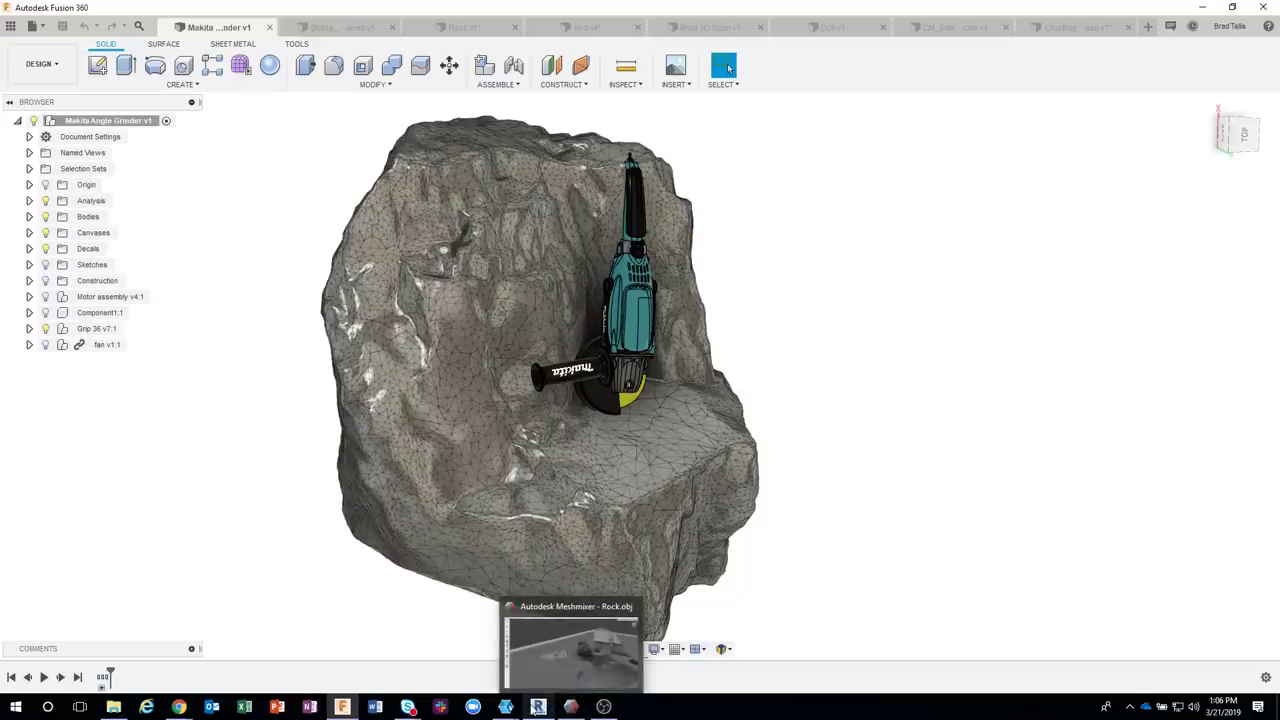
Bring up ReCap Photo maximized and open the Rock project from My Cloud Drive
click(538, 706)
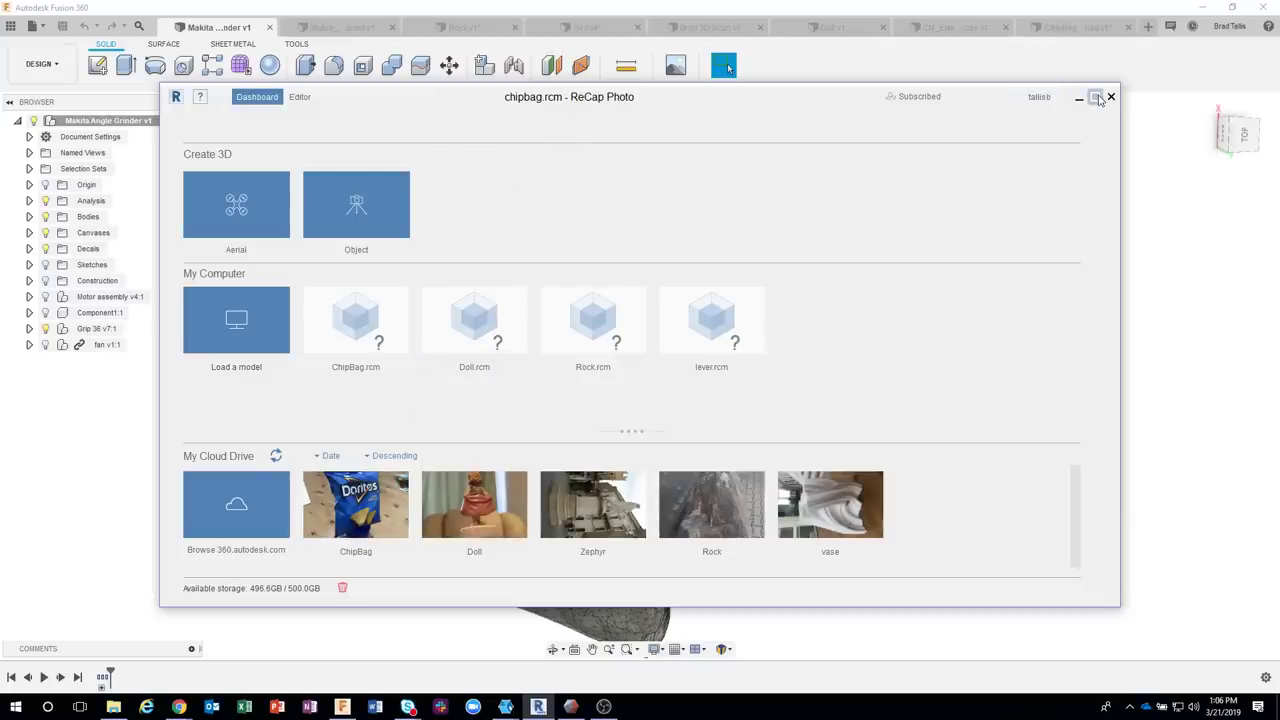
click(1095, 96)
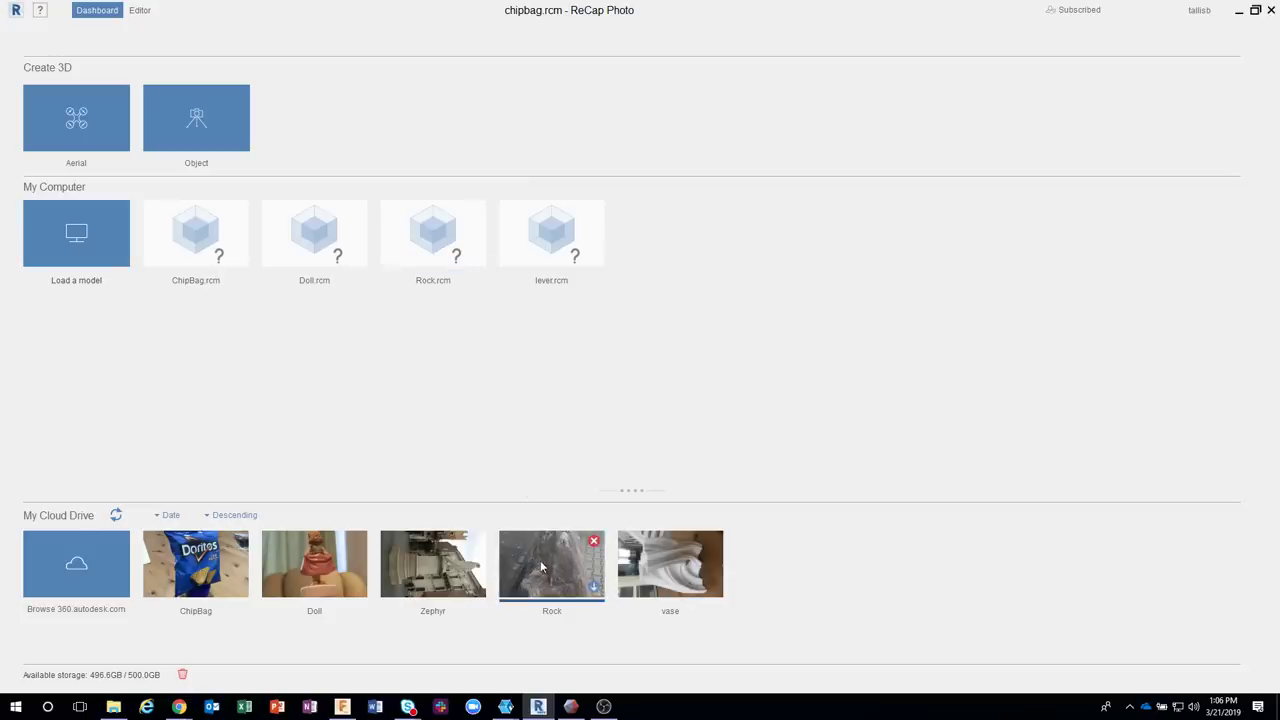
click(432, 236)
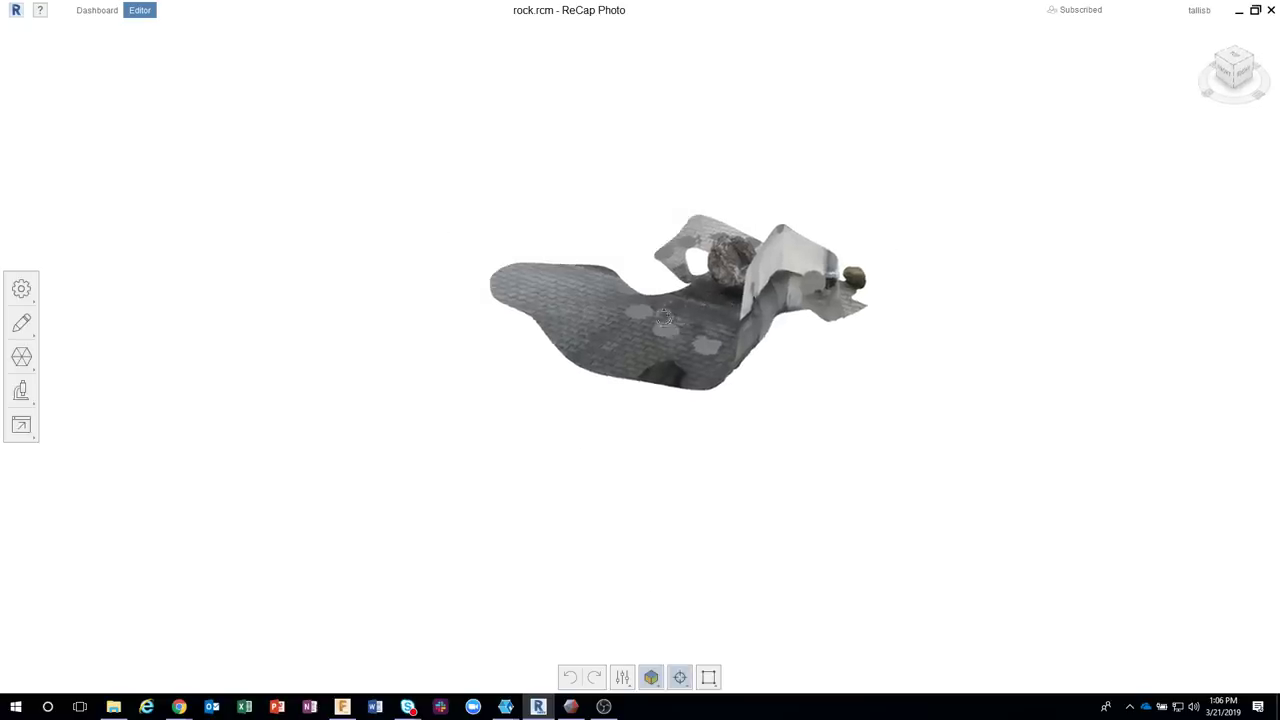
Zoom and orbit around the loaded rock.rcm scan, viewing it from several sides including the back
scroll(650, 330, up, 5)
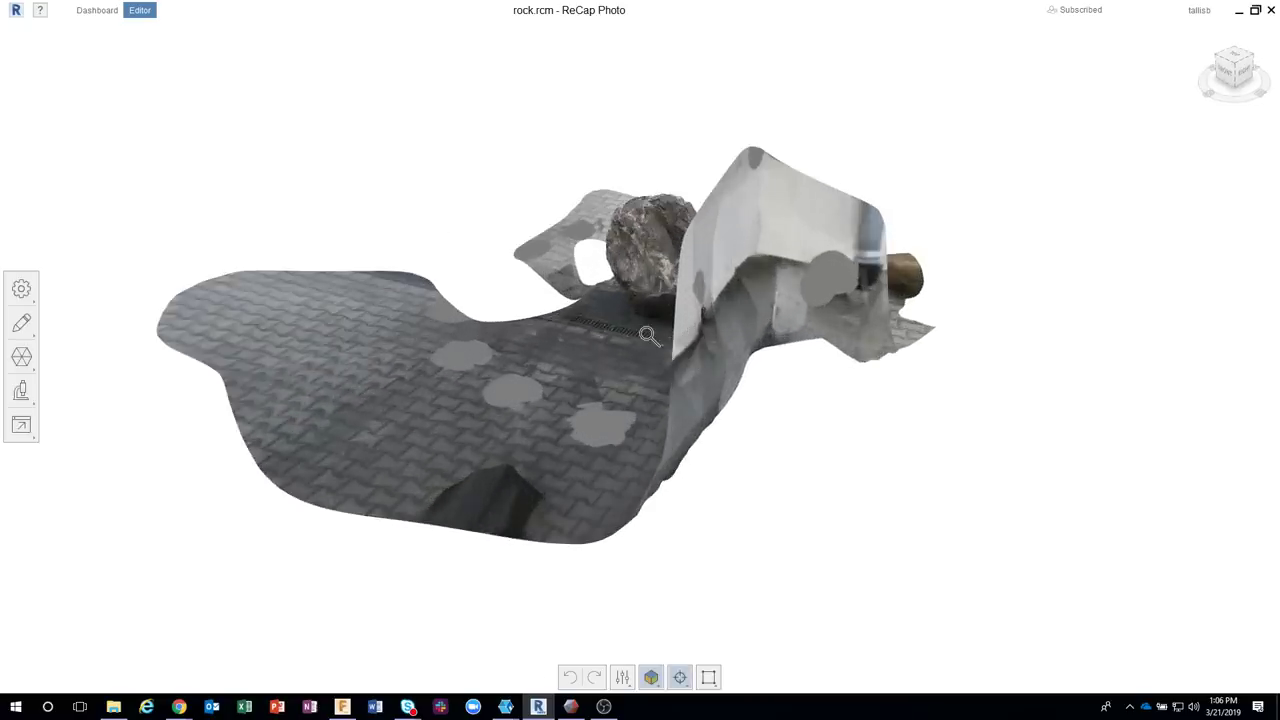
drag(648, 335, 986, 317)
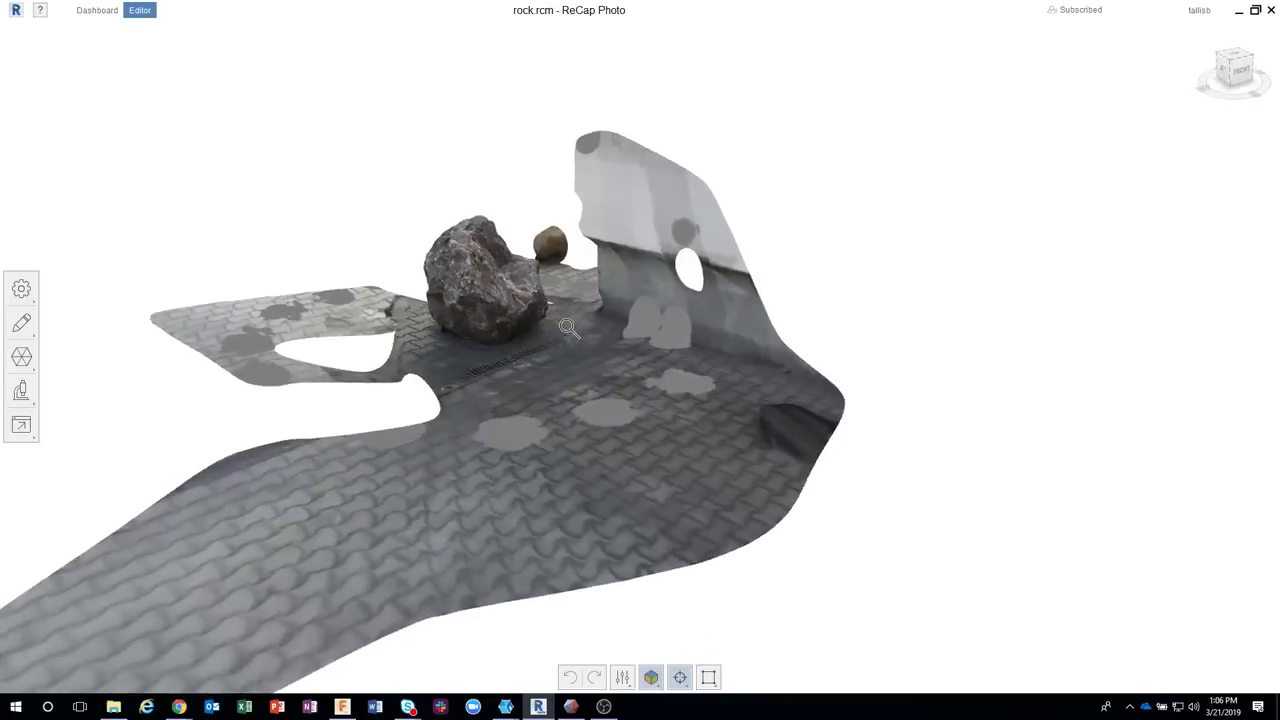
drag(625, 338, 834, 334)
drag(589, 343, 537, 336)
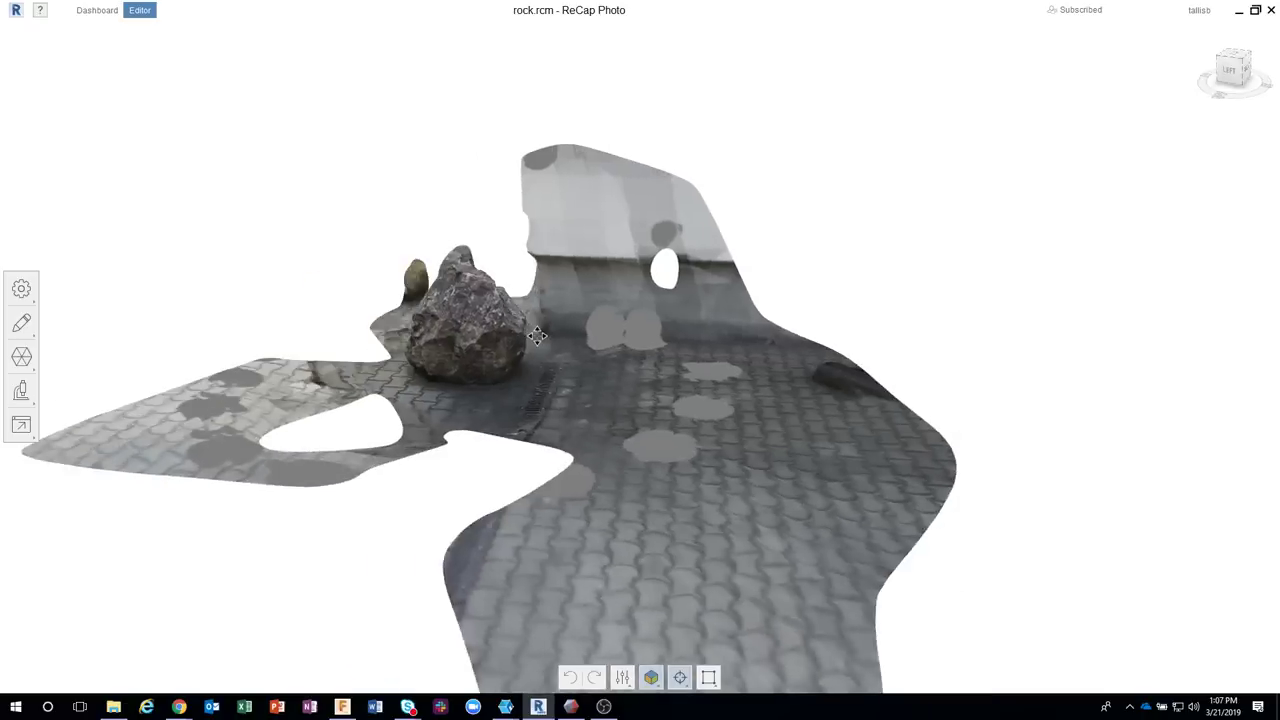
scroll(522, 343, up, 3)
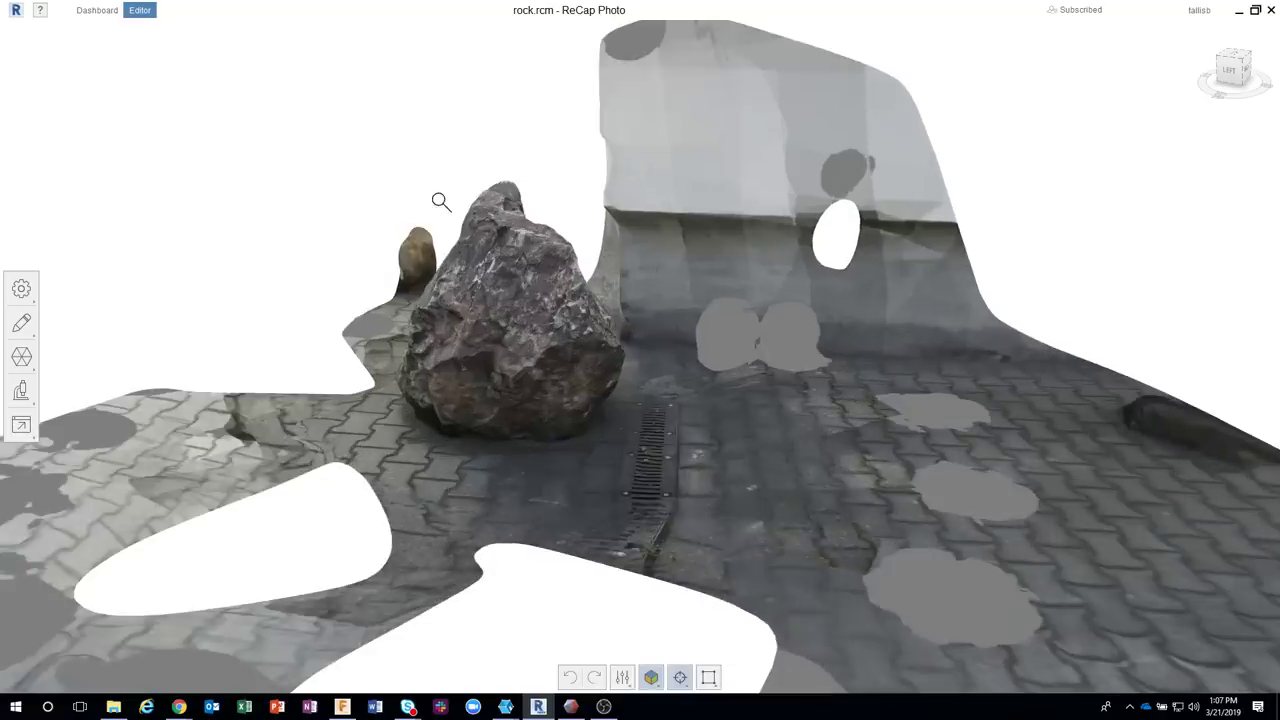
drag(523, 391, 681, 402)
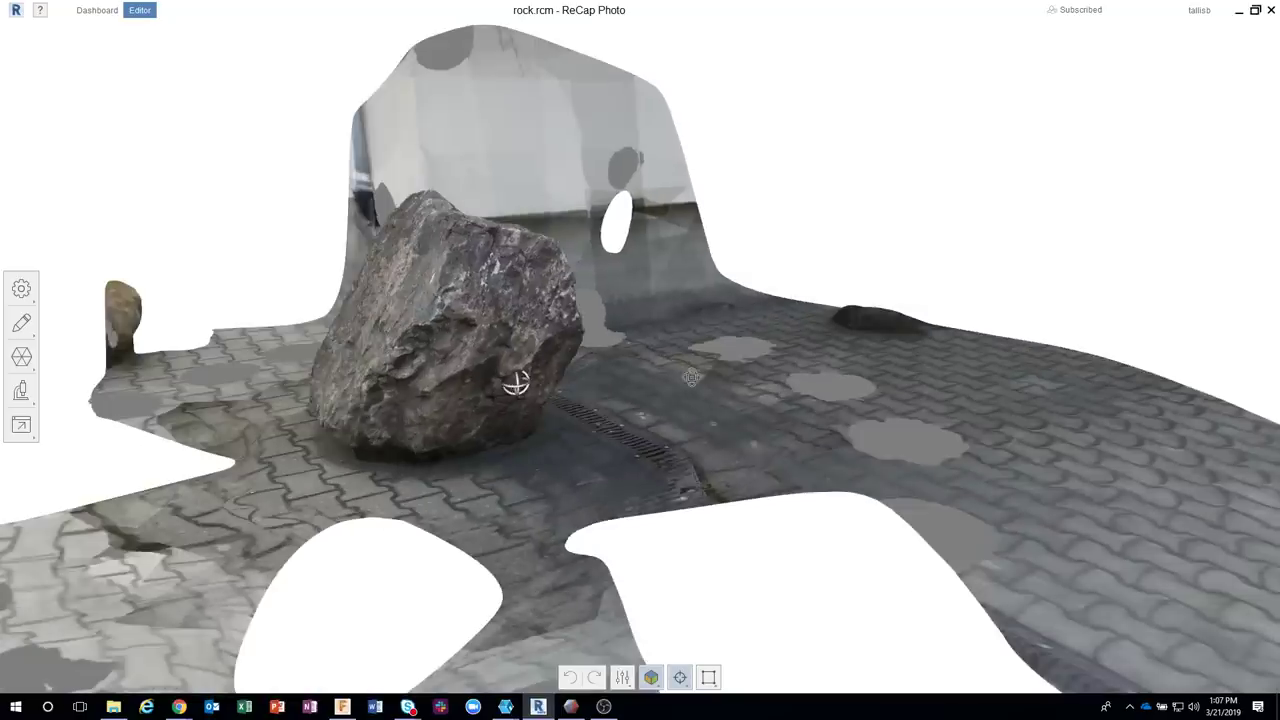
Switch the scan's display mode to a plain shaded Solid
click(651, 677)
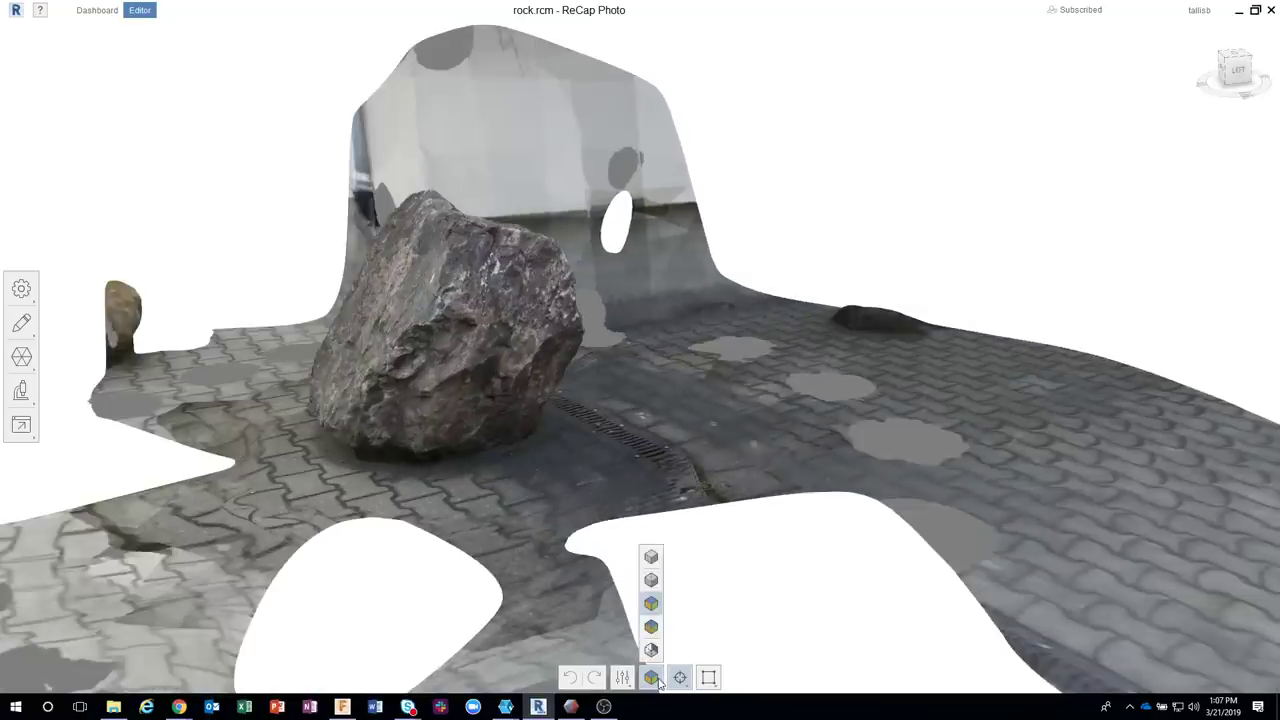
click(651, 557)
drag(485, 381, 486, 383)
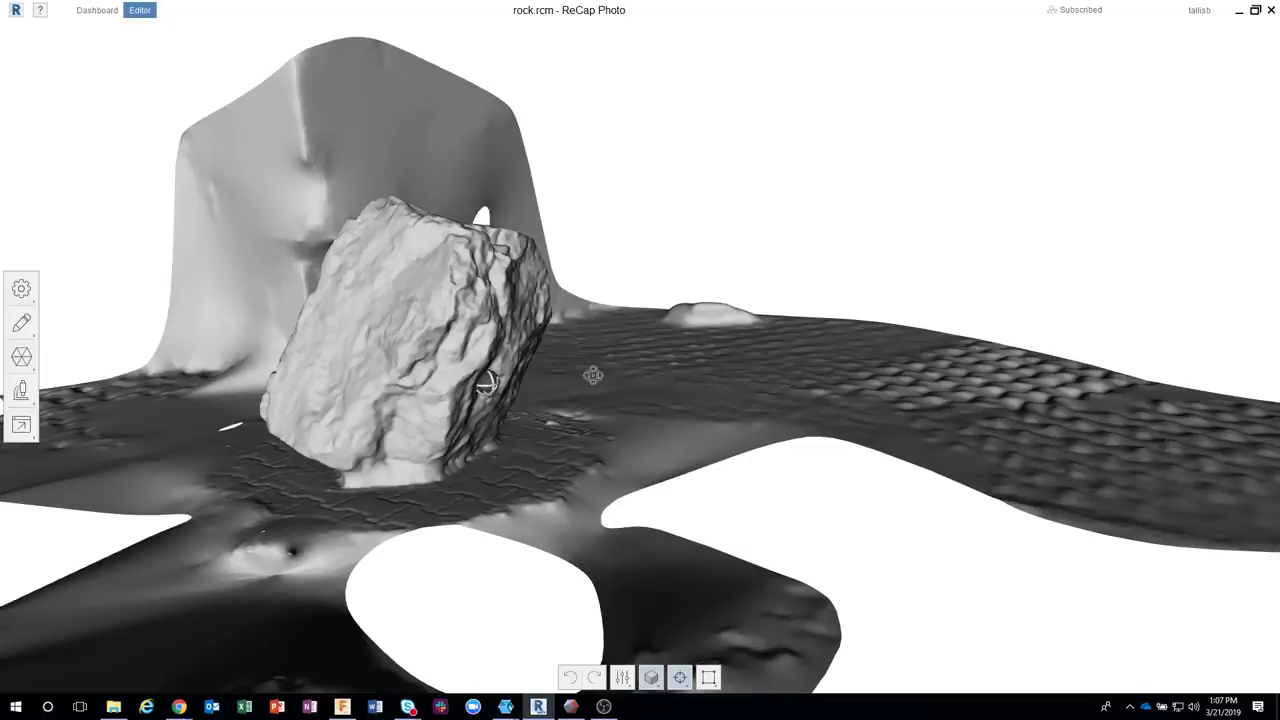
Switch to Solid with wireframe and zoom around the rock's triangle mesh
click(651, 678)
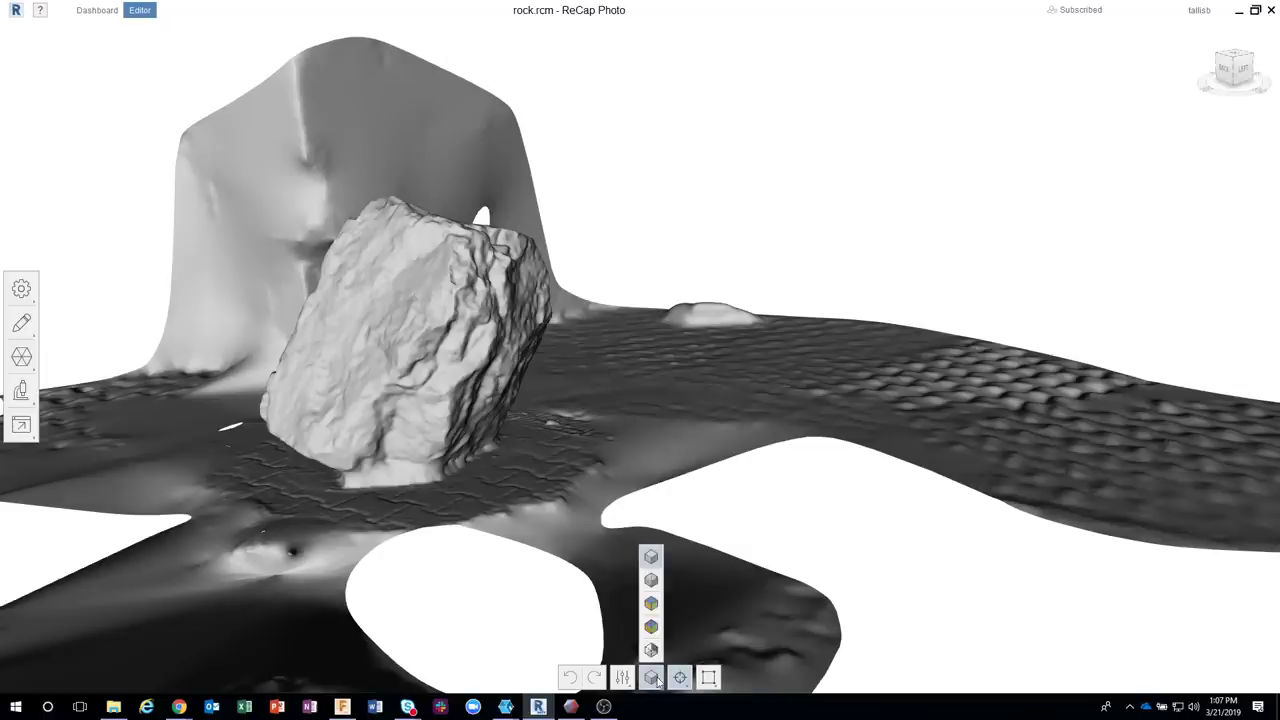
click(651, 582)
scroll(357, 338, up, 5)
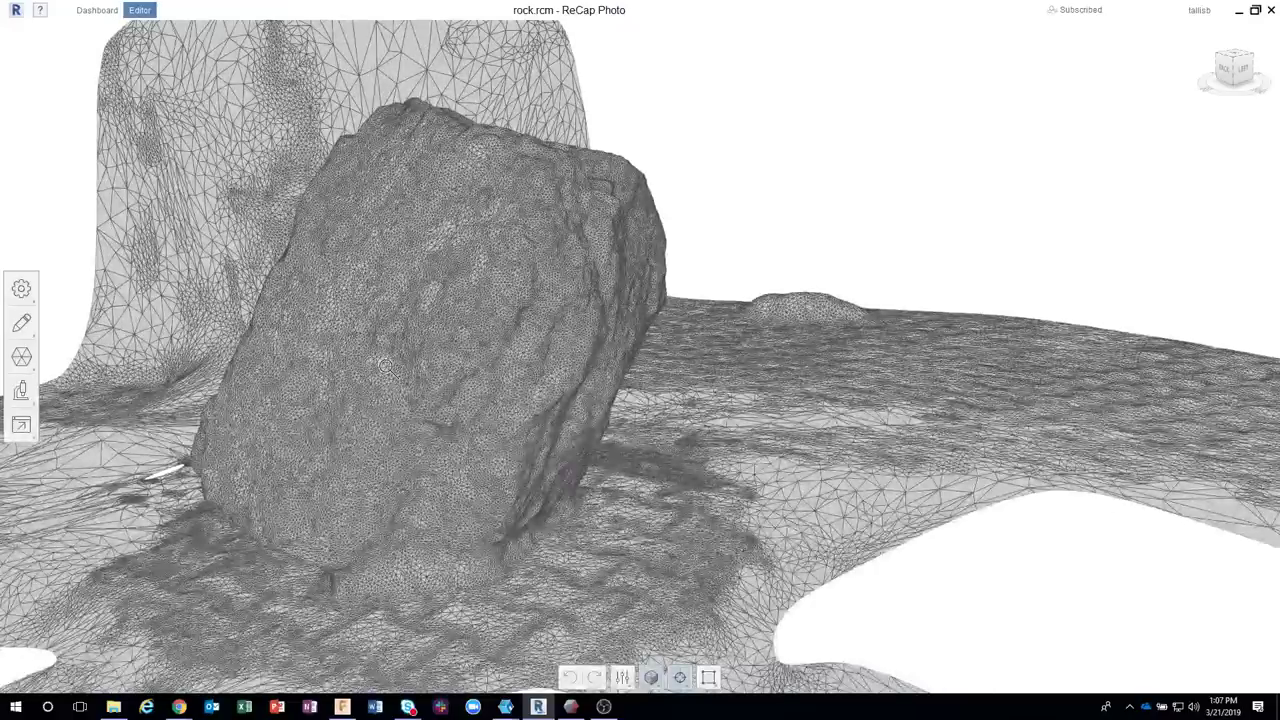
drag(385, 366, 388, 370)
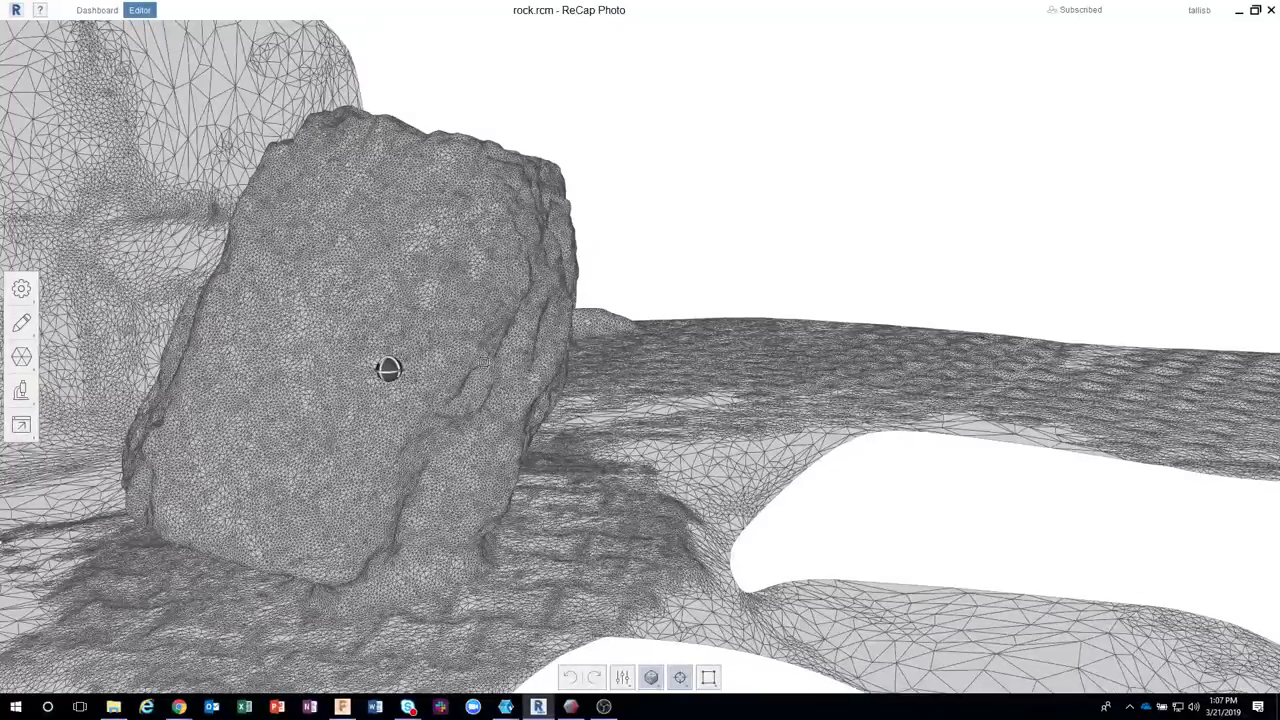
scroll(510, 236, up, 5)
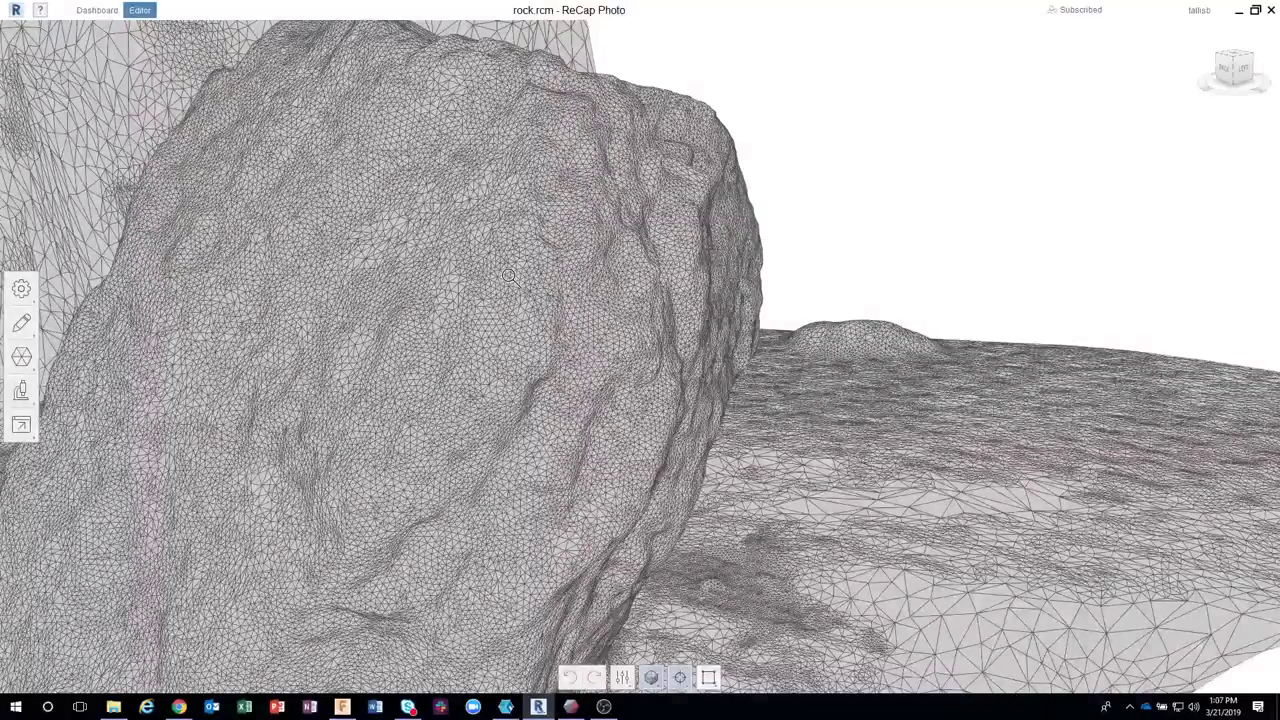
scroll(508, 275, down, 5)
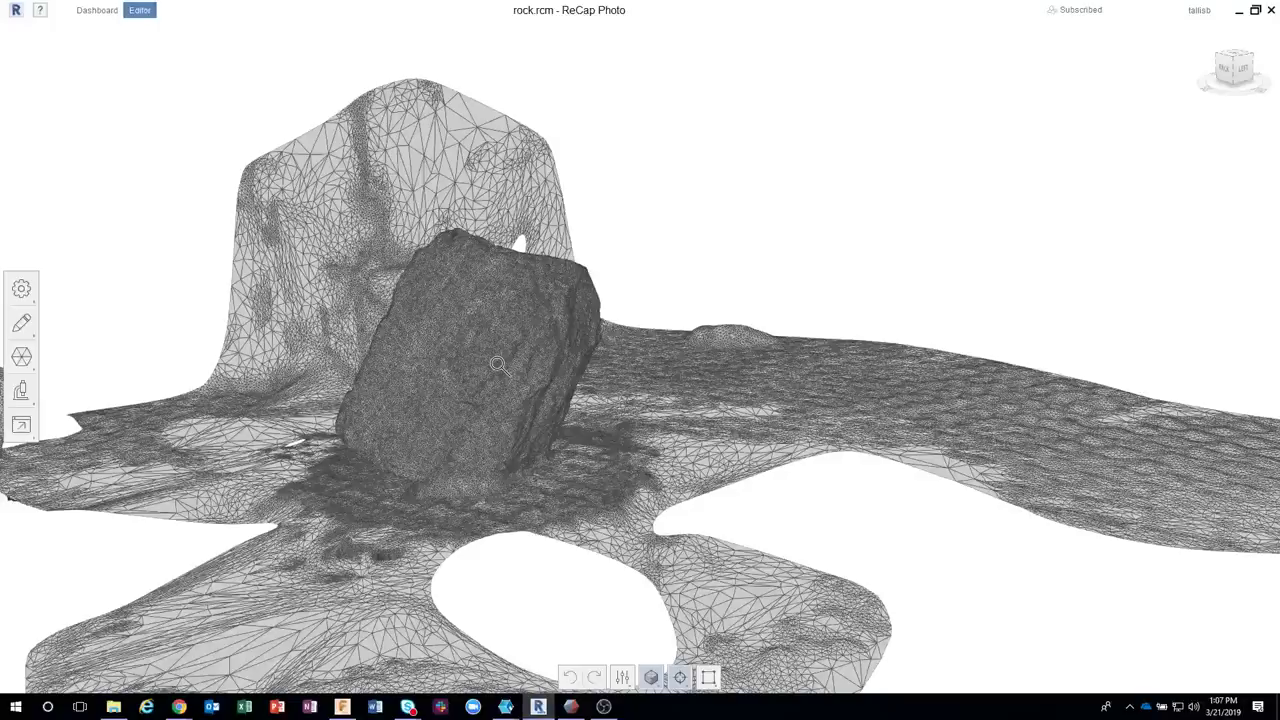
drag(498, 365, 494, 367)
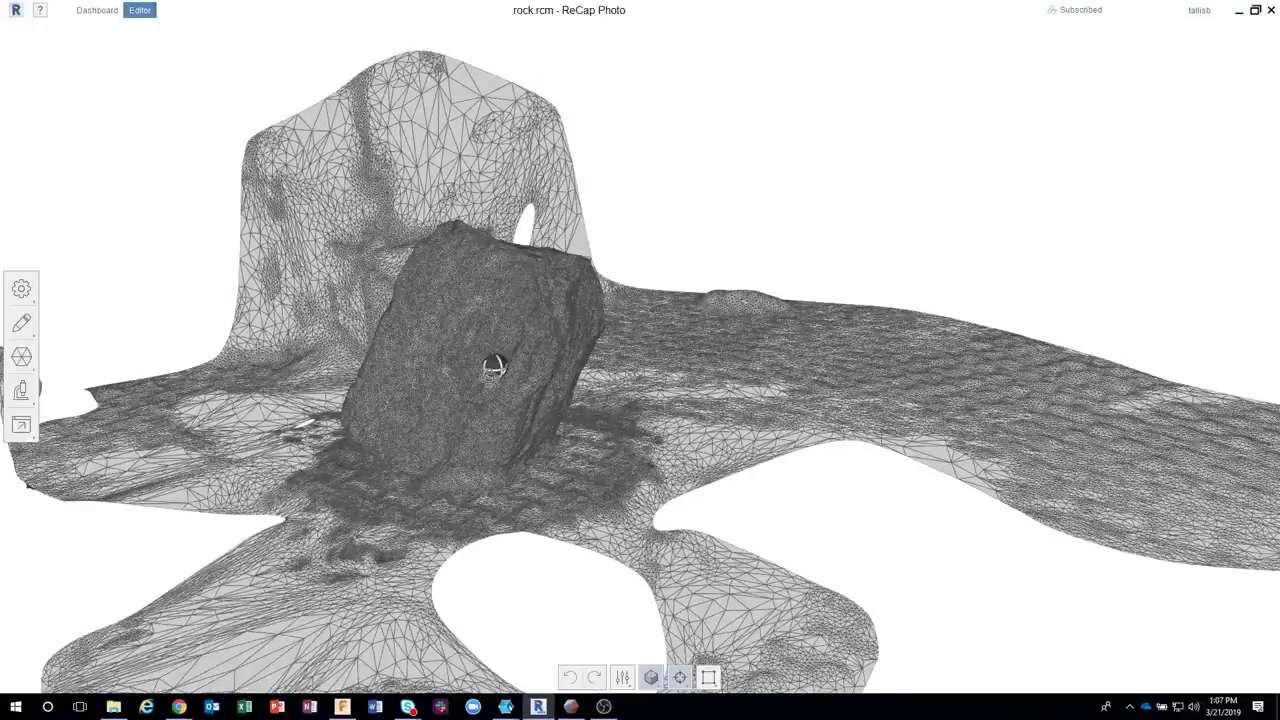
scroll(494, 390, up, 3)
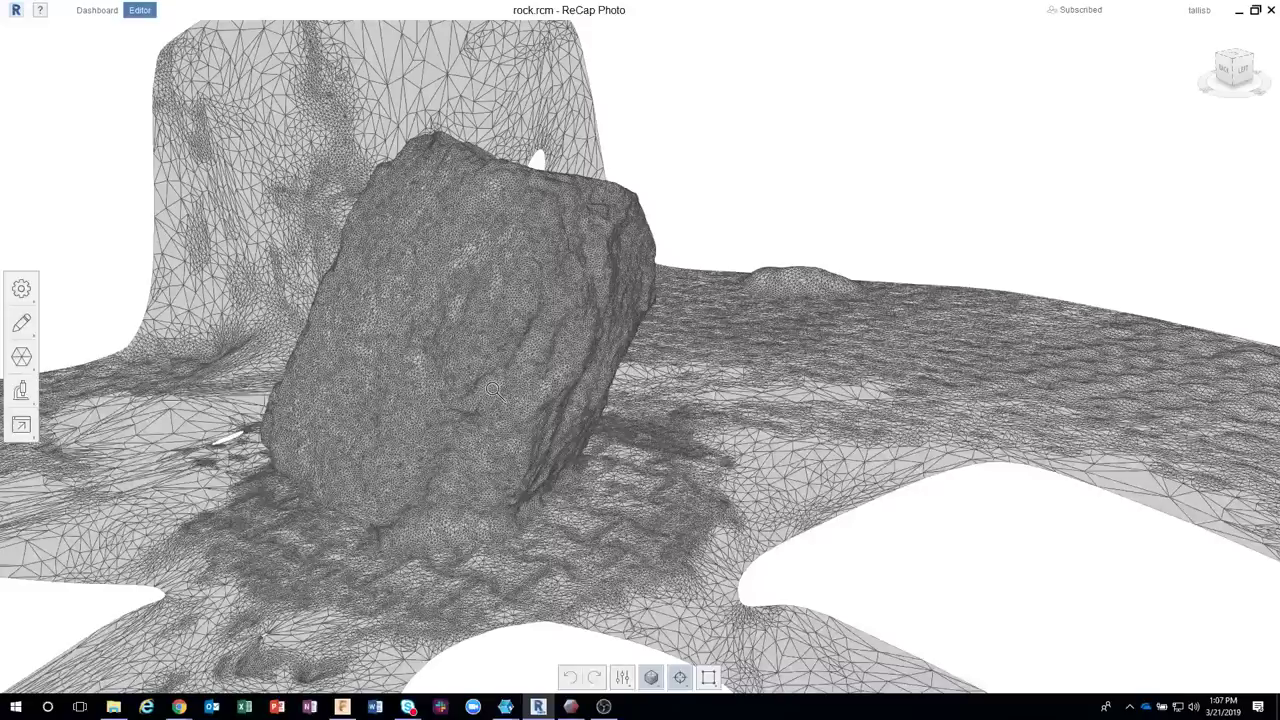
scroll(494, 390, down, 5)
scroll(490, 335, up, 2)
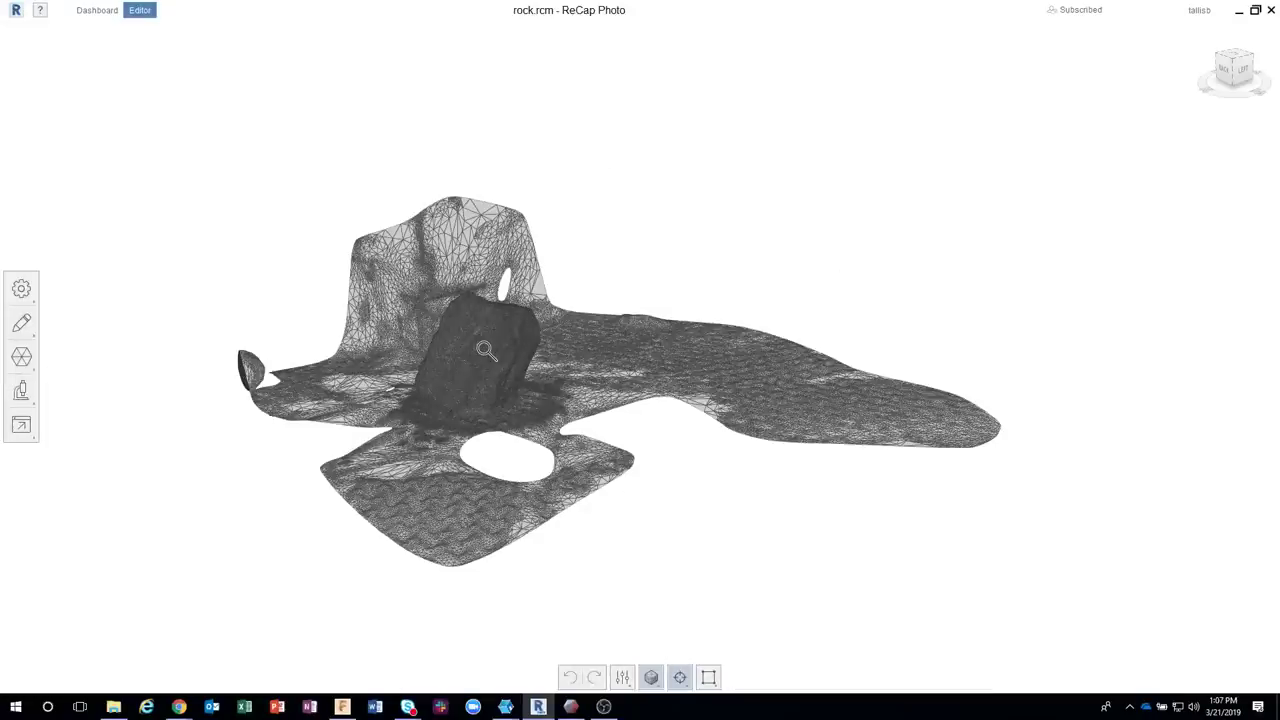
click(660, 680)
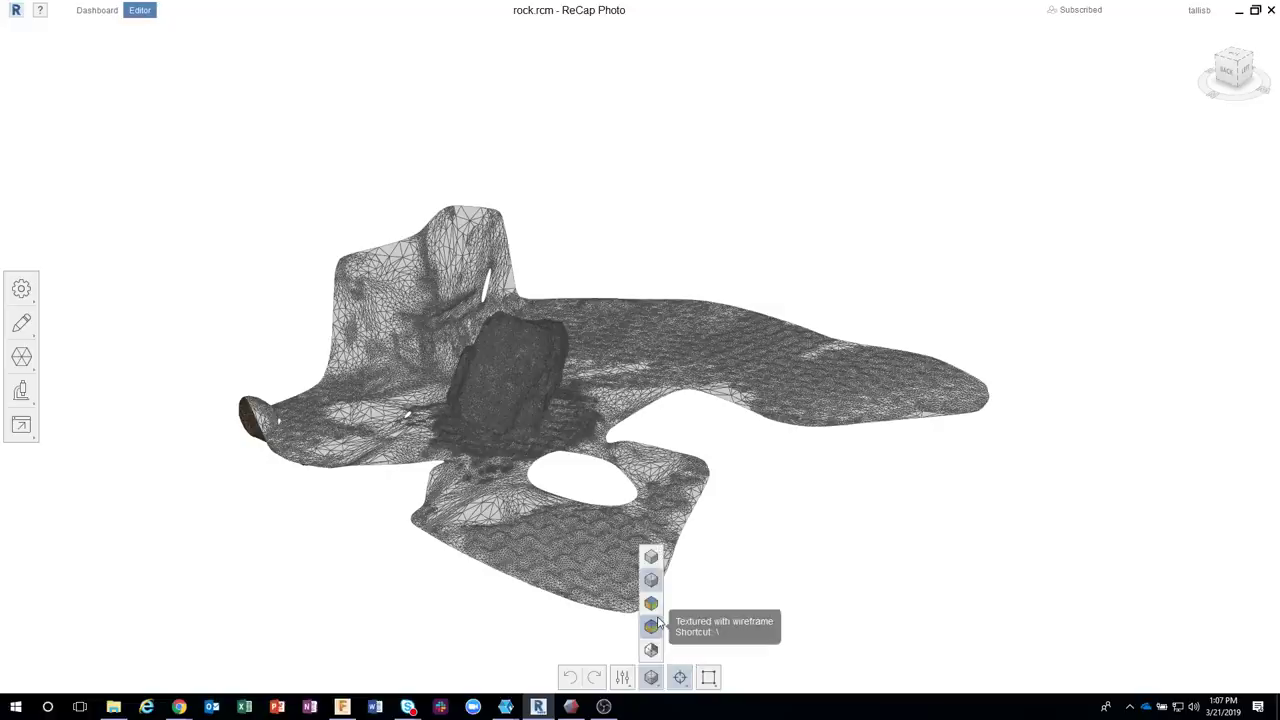
Return the scan to Textured display, orbit around the rock, and bring up the mesh editing tools
click(651, 603)
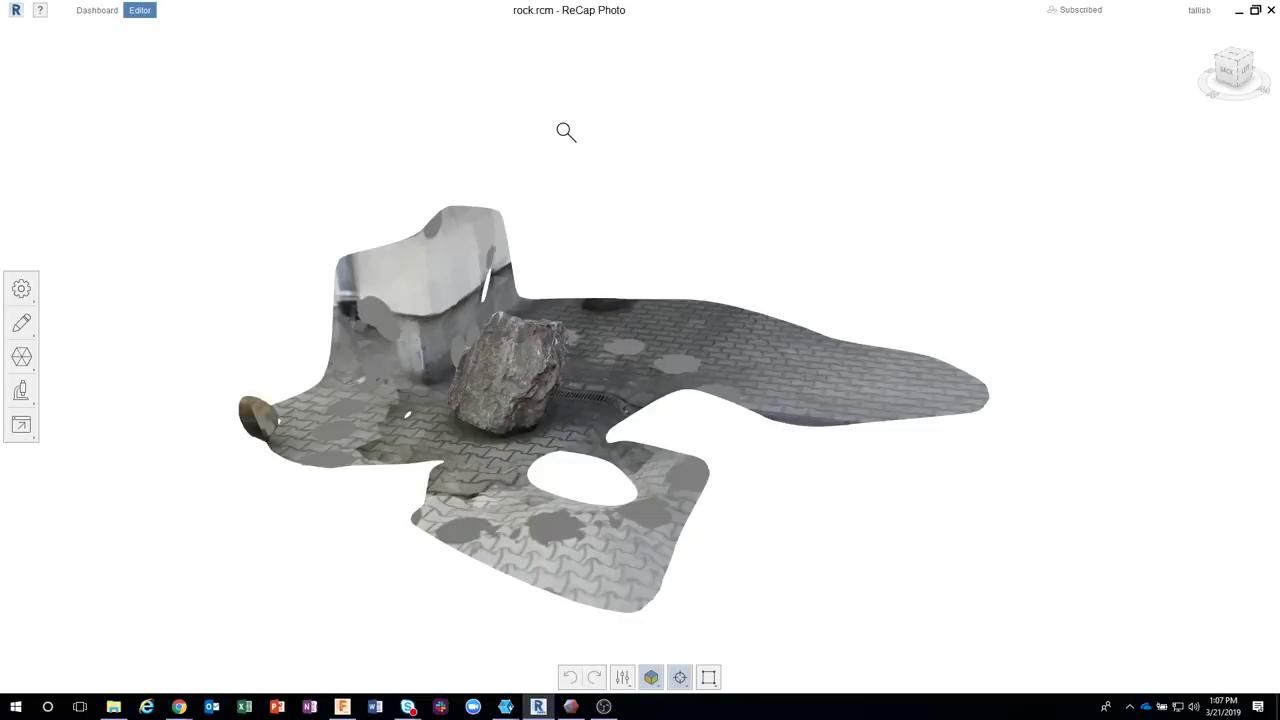
drag(413, 258, 589, 419)
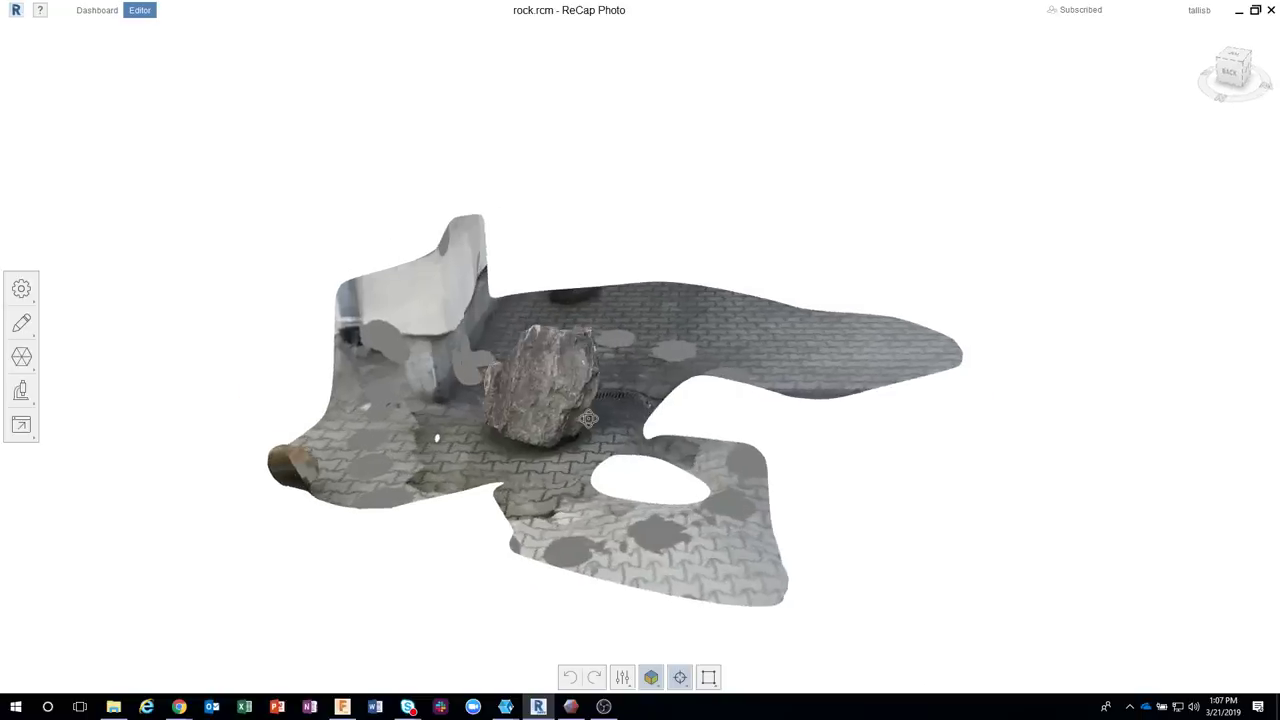
click(24, 325)
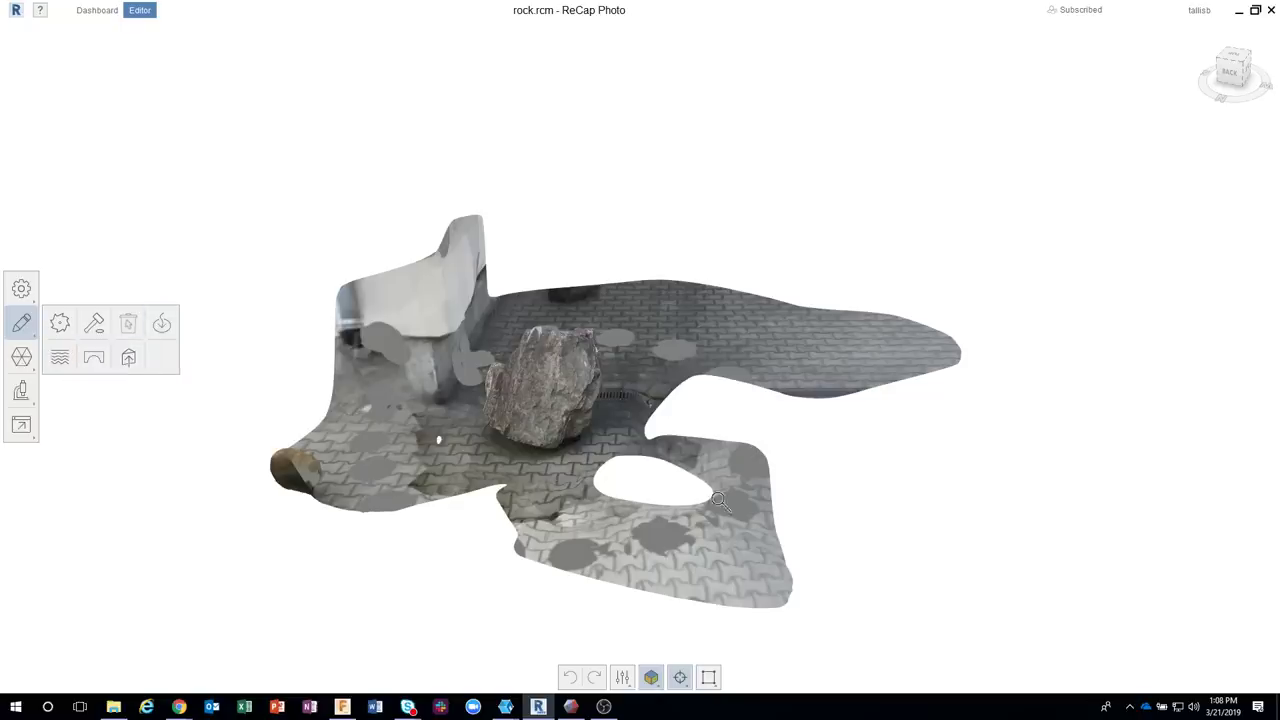
Switch to freehand lasso selection and delete the right wing of the ground mesh
click(708, 678)
click(710, 627)
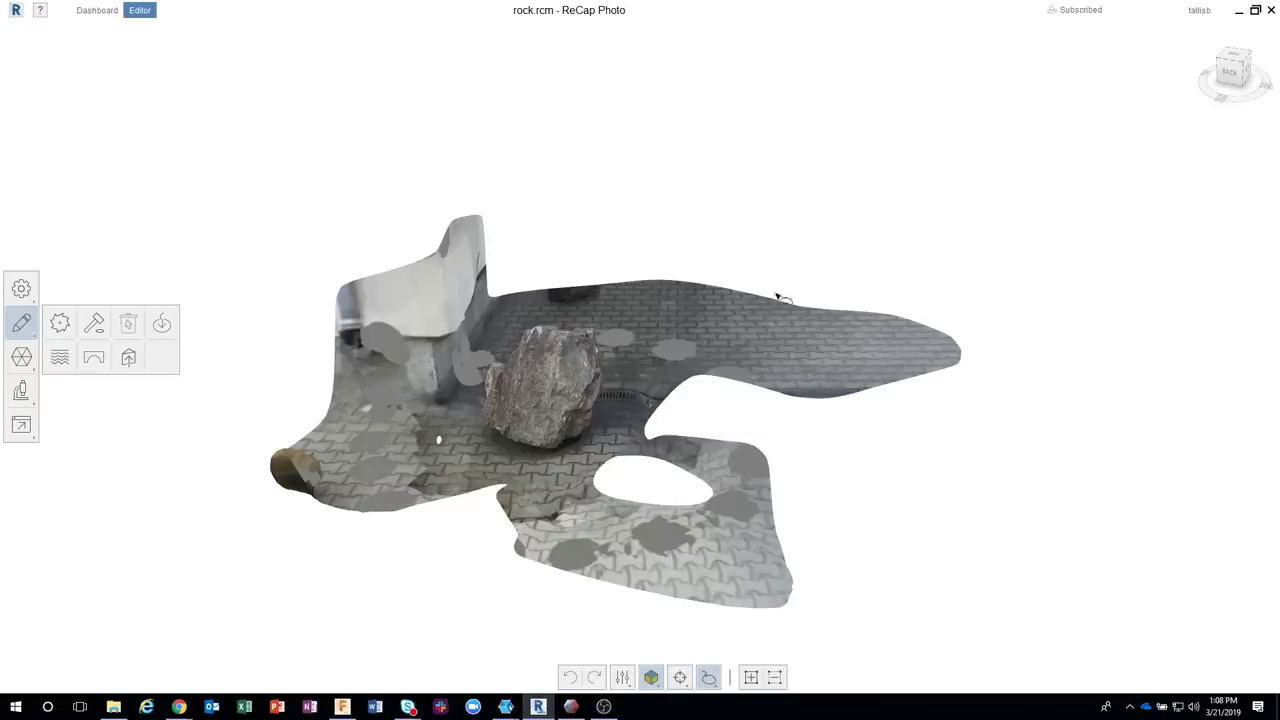
mouse_move(791, 259)
mouse_down()
mouse_move(718, 305)
mouse_move(710, 359)
mouse_move(777, 417)
mouse_move(930, 425)
mouse_move(975, 399)
mouse_move(994, 337)
mouse_move(978, 308)
mouse_up()
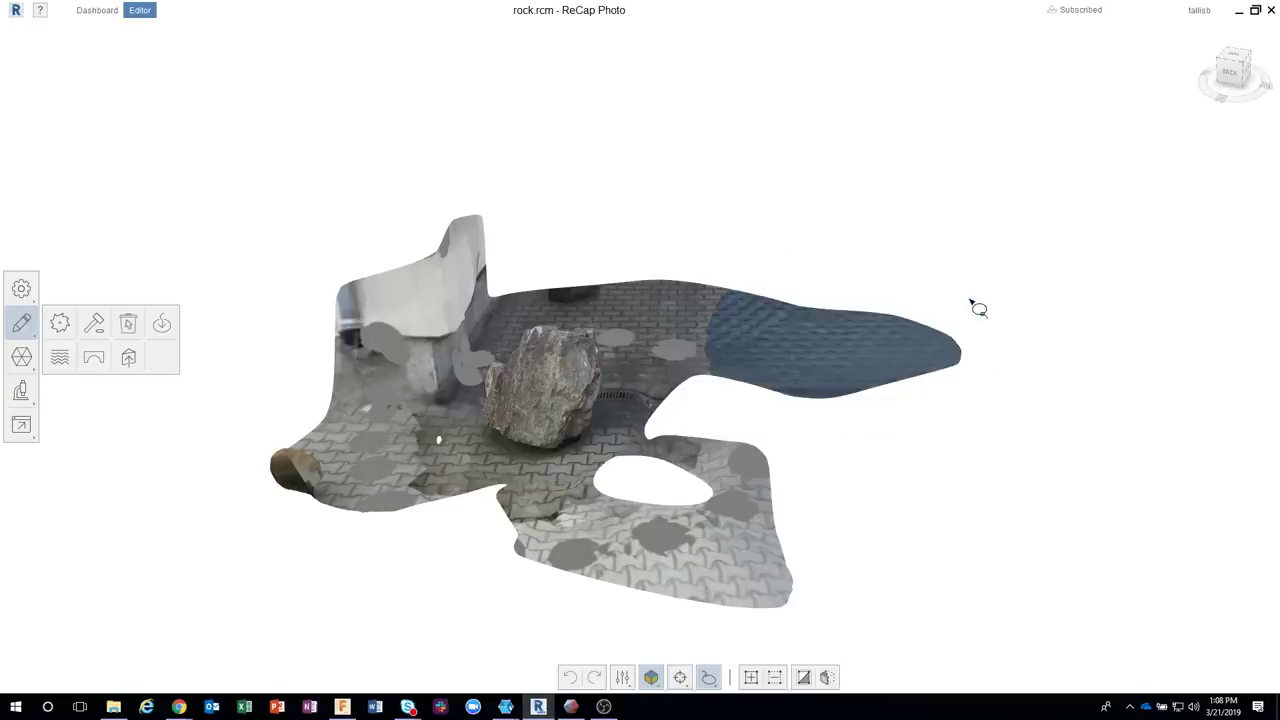
click(133, 325)
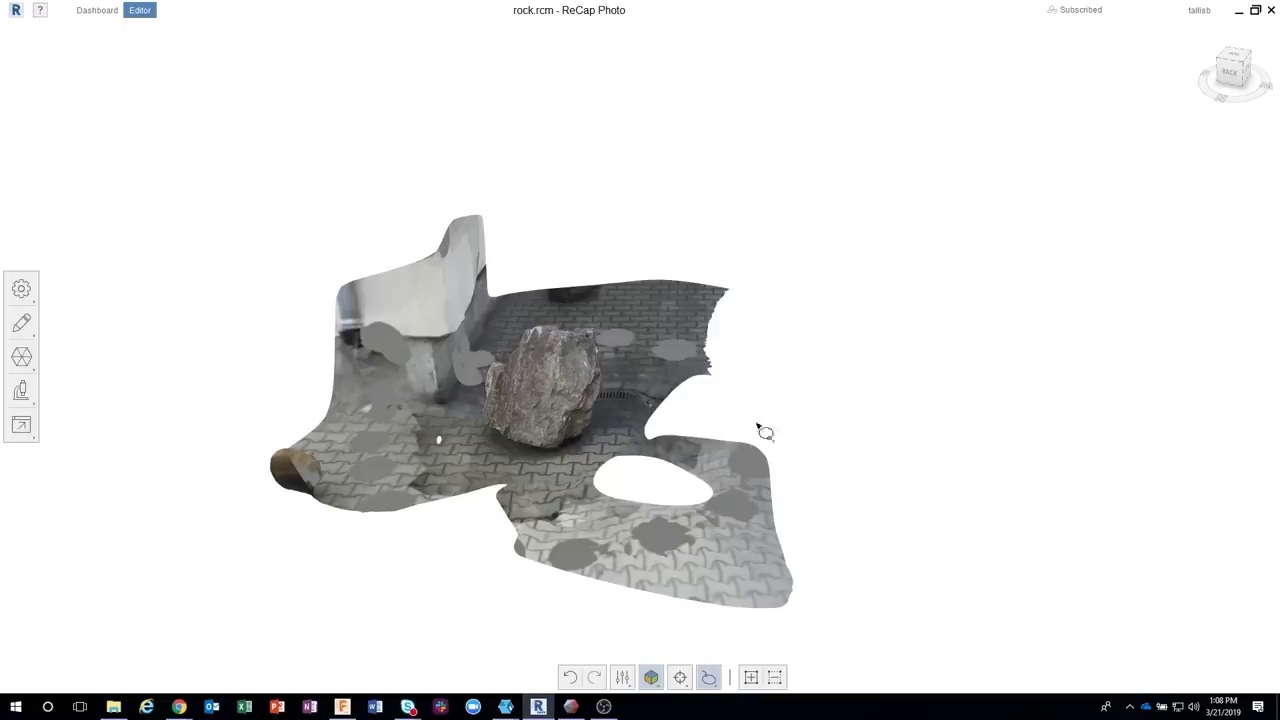
Lasso and delete the paving patch with the large hole in front of the rock
mouse_move(738, 420)
mouse_down()
mouse_move(648, 427)
mouse_move(484, 515)
mouse_move(509, 590)
mouse_move(712, 643)
mouse_move(868, 558)
mouse_up()
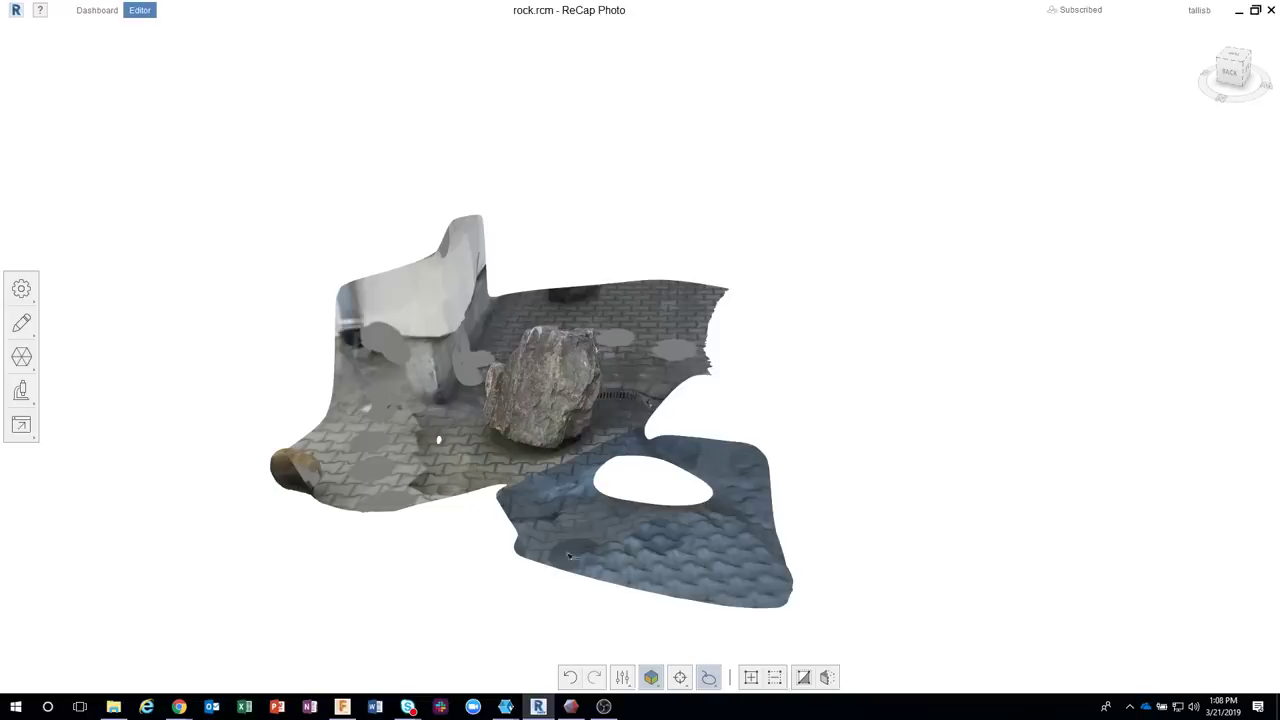
click(21, 322)
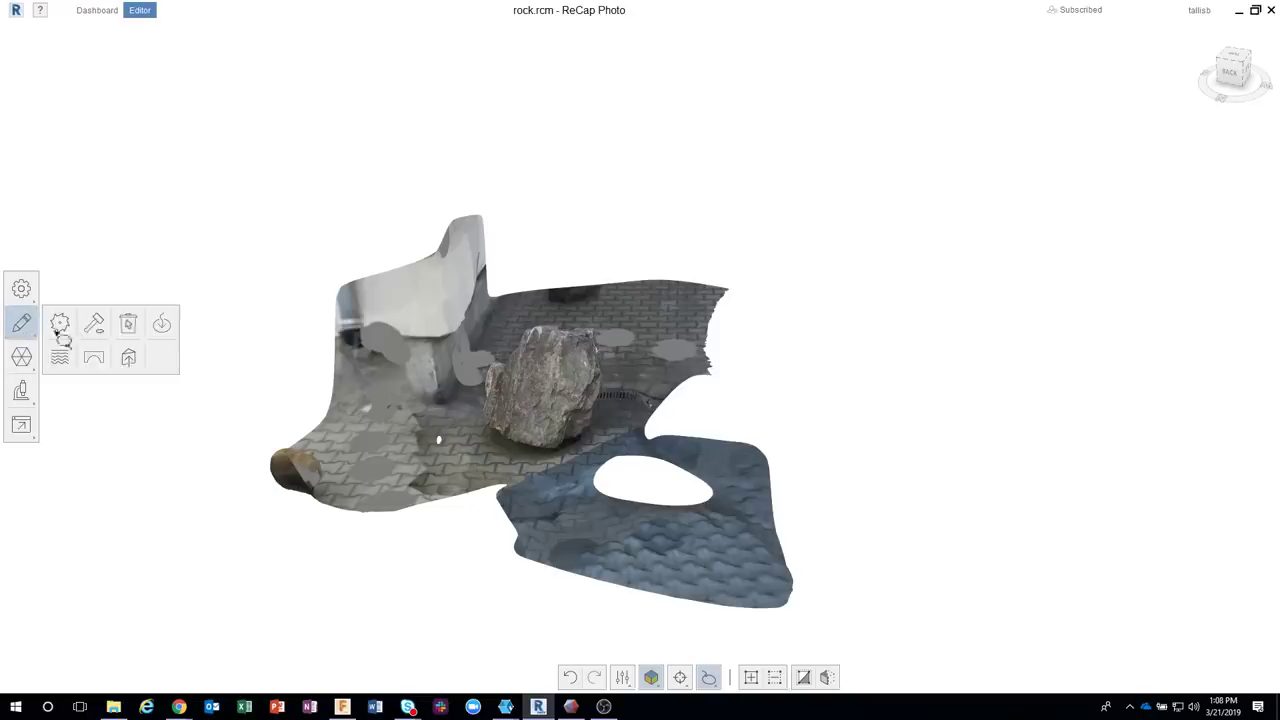
click(128, 322)
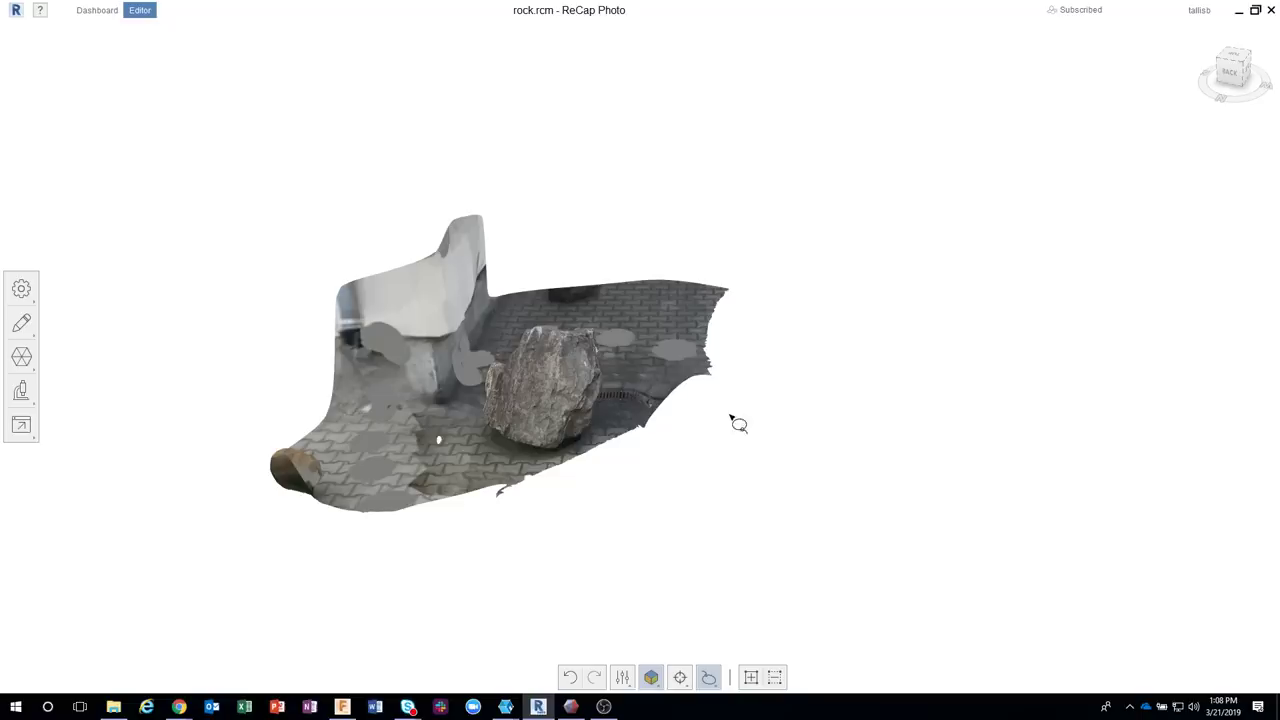
scroll(660, 370, down, 3)
scroll(655, 365, up, 6)
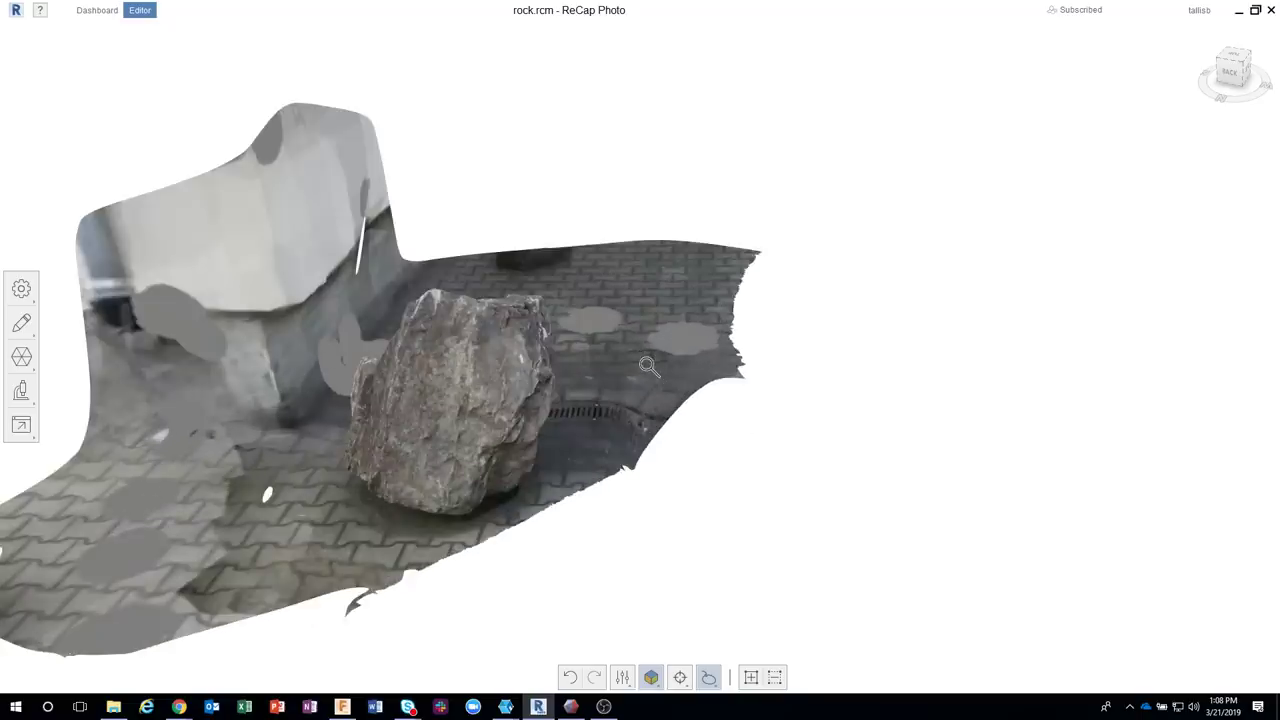
Lasso the large paving area around the rock and delete it
drag(695, 347, 660, 380)
click(731, 194)
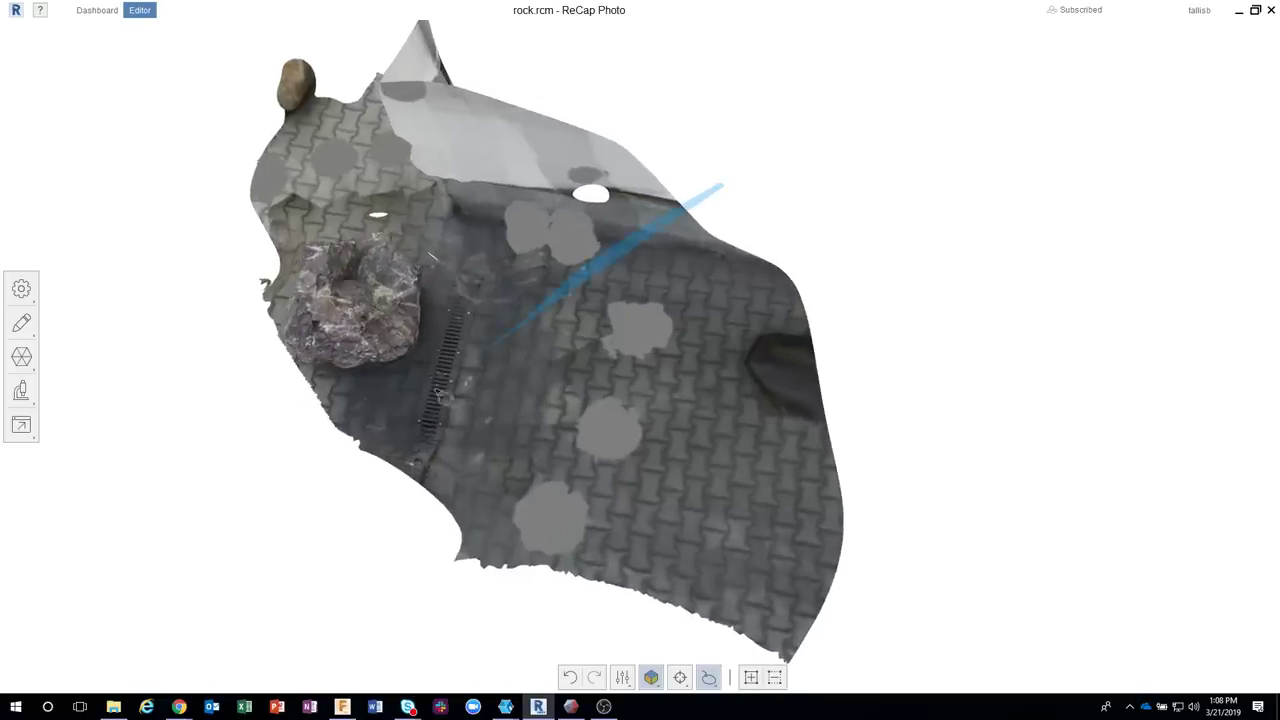
click(352, 452)
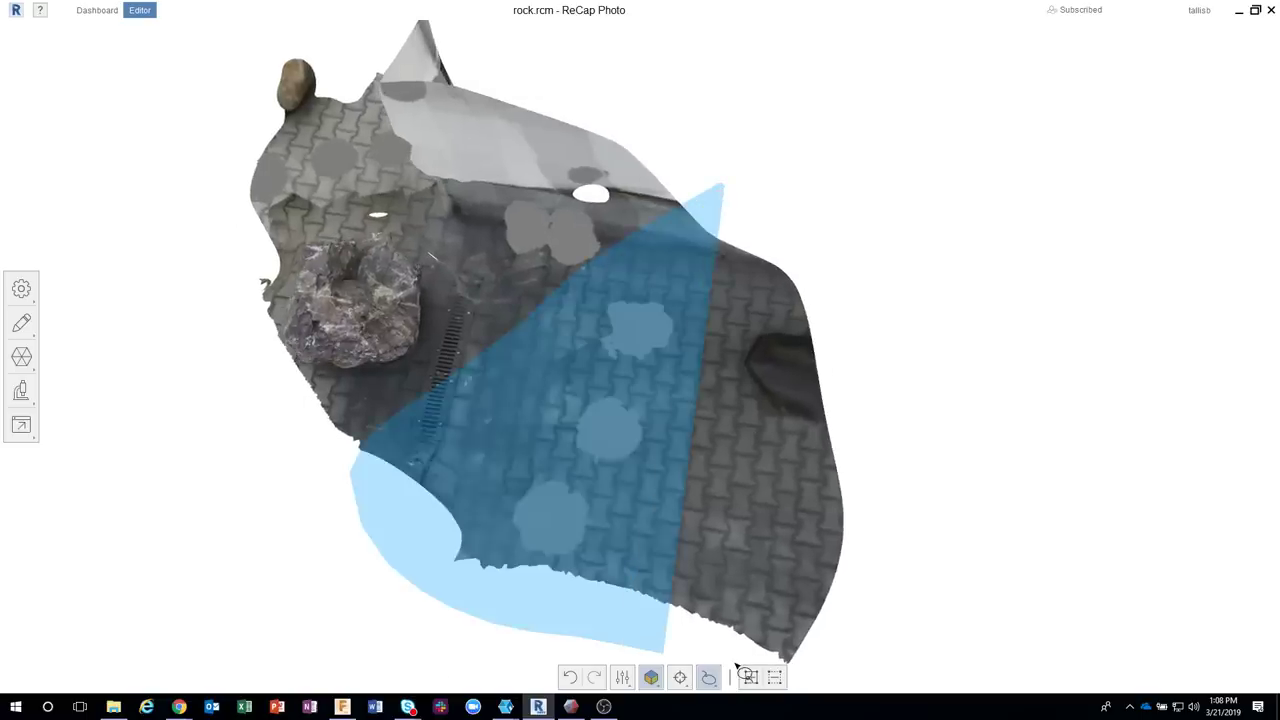
double_click(736, 666)
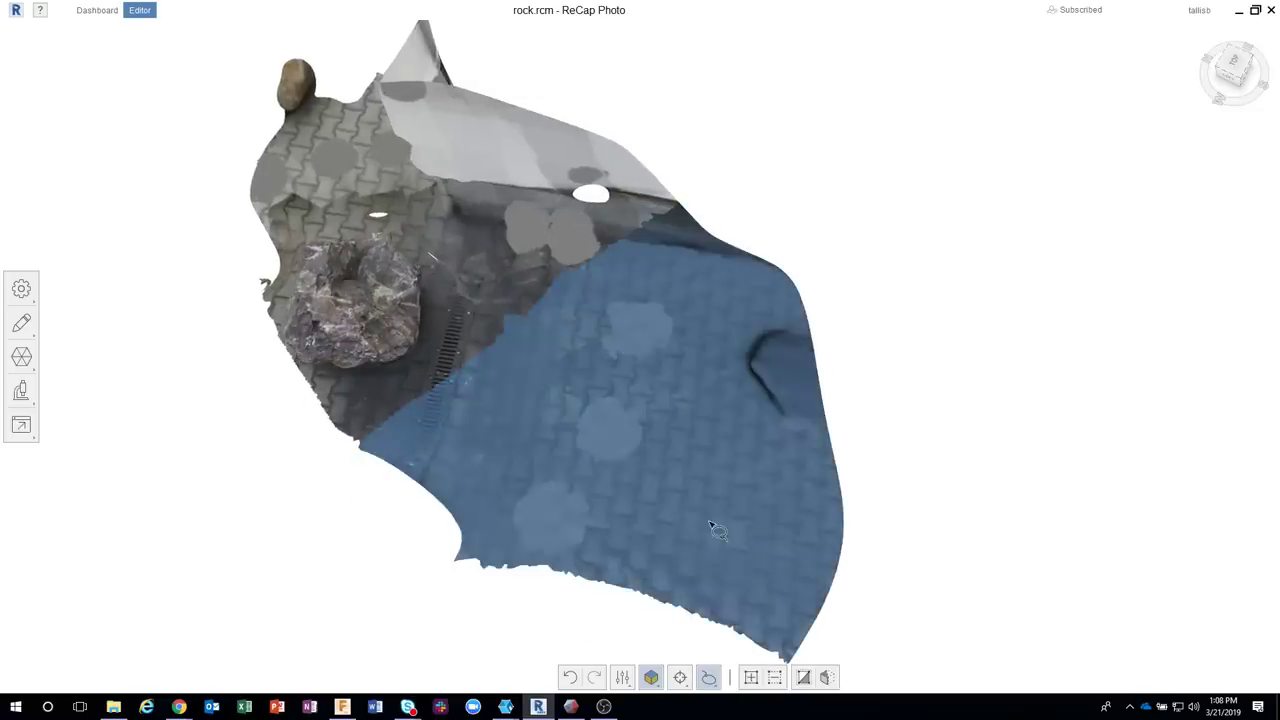
click(22, 323)
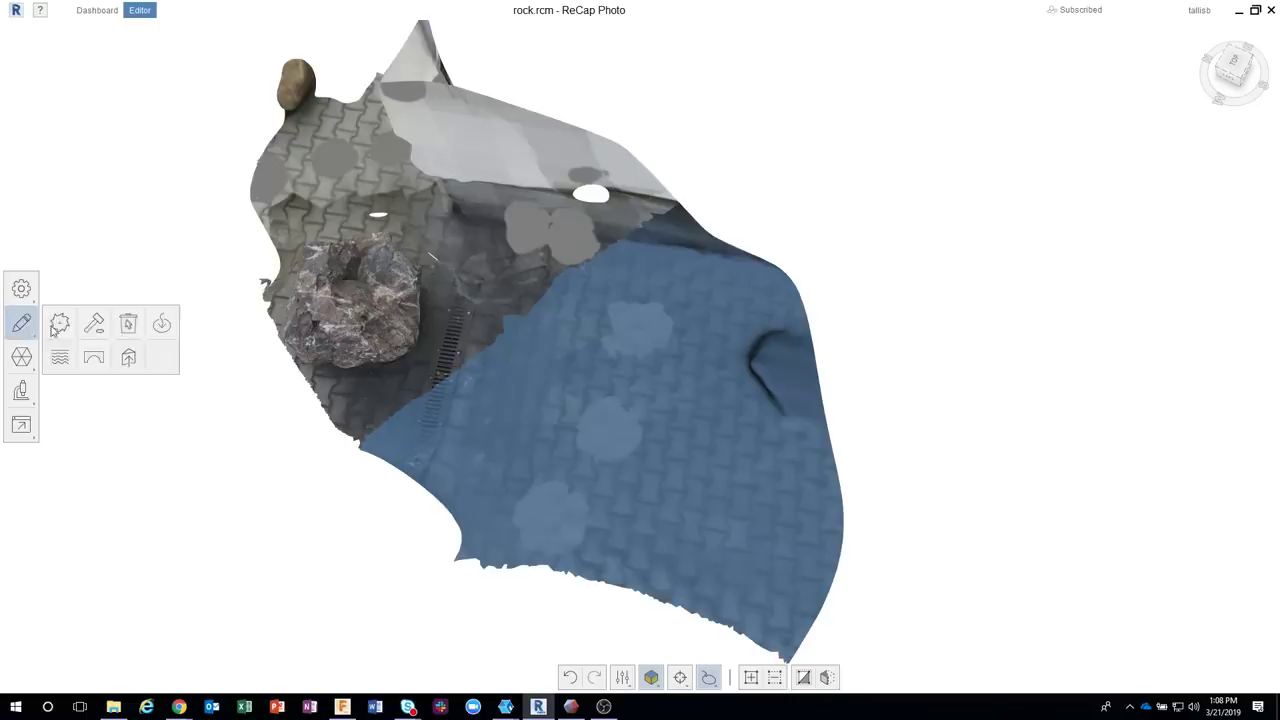
click(128, 323)
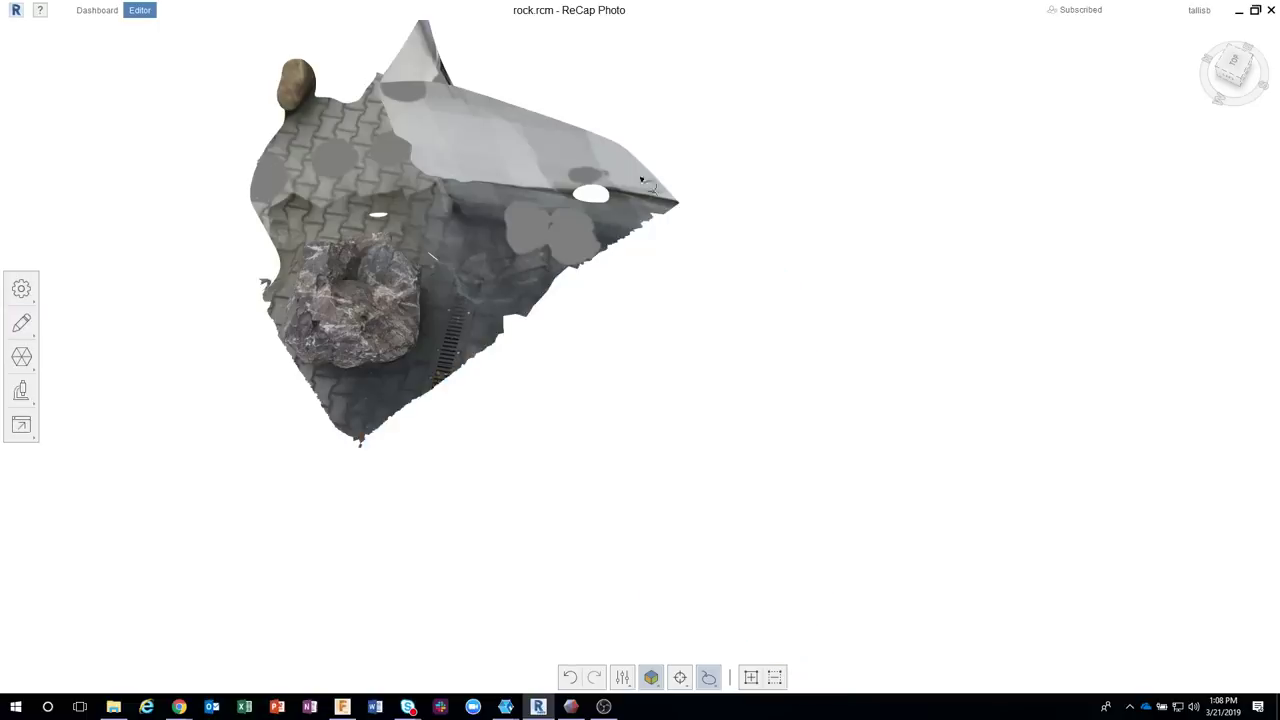
Delete the leftover ground beside the rock, then orbit to check the trimmed mesh
drag(527, 174, 808, 389)
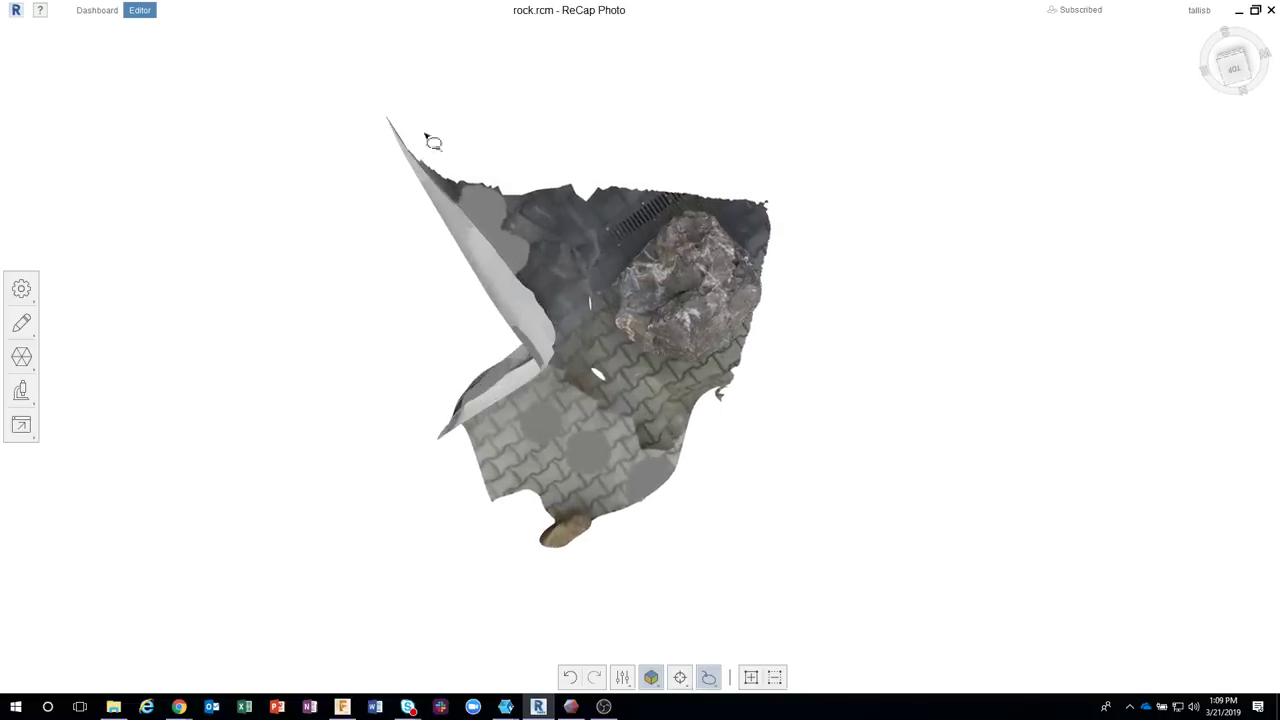
mouse_move(419, 104)
mouse_down()
mouse_move(568, 249)
mouse_move(602, 347)
mouse_move(691, 502)
mouse_move(533, 564)
mouse_move(374, 505)
mouse_move(357, 477)
mouse_move(337, 226)
mouse_move(352, 104)
mouse_up()
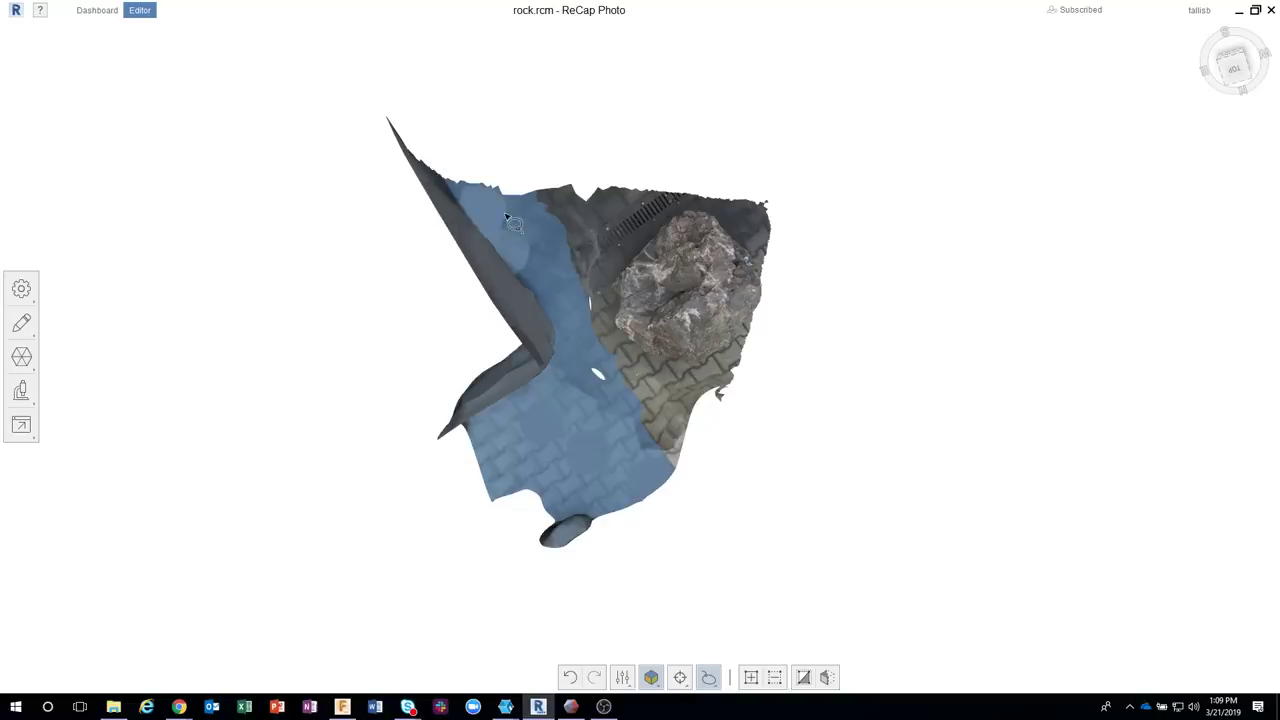
click(21, 322)
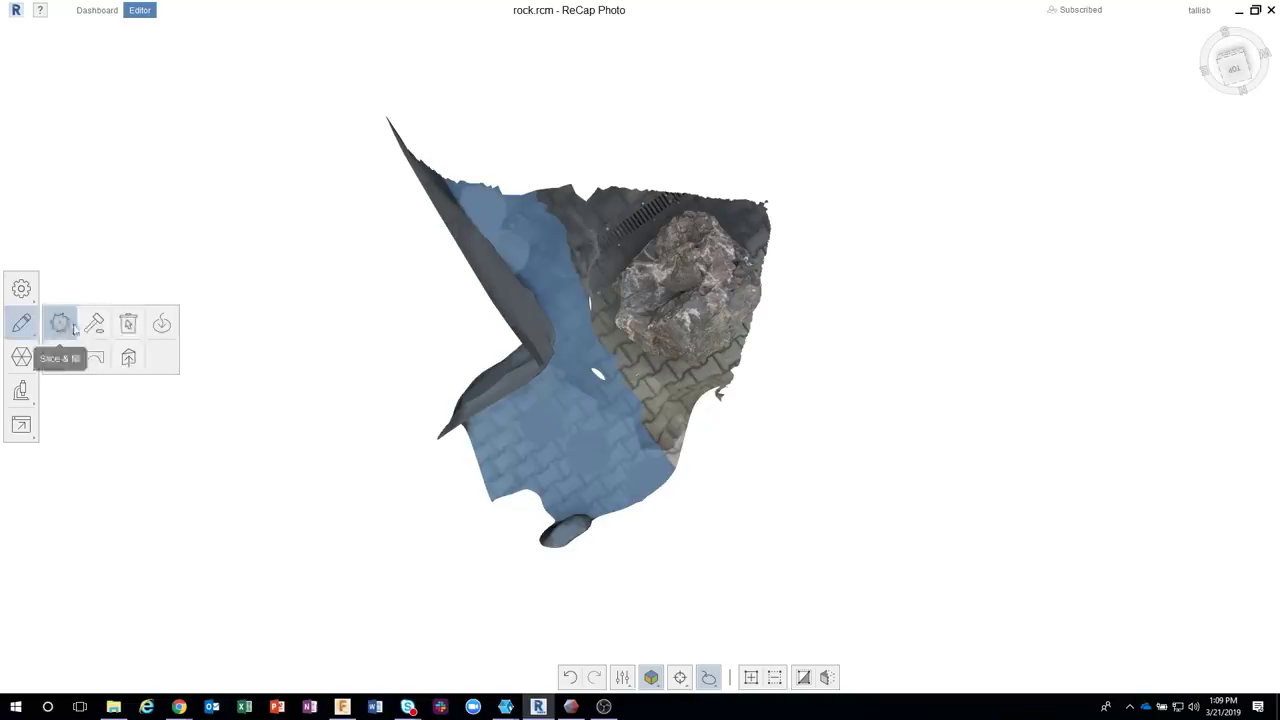
click(128, 323)
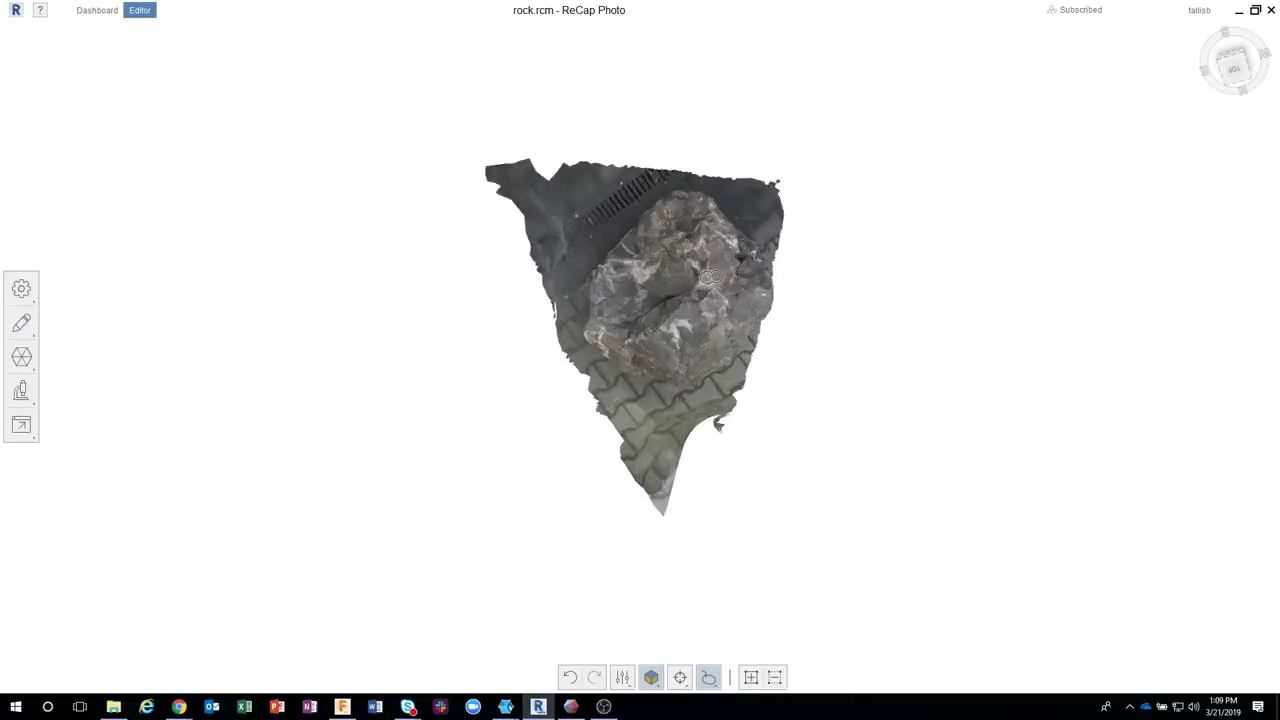
scroll(710, 277, up, 3)
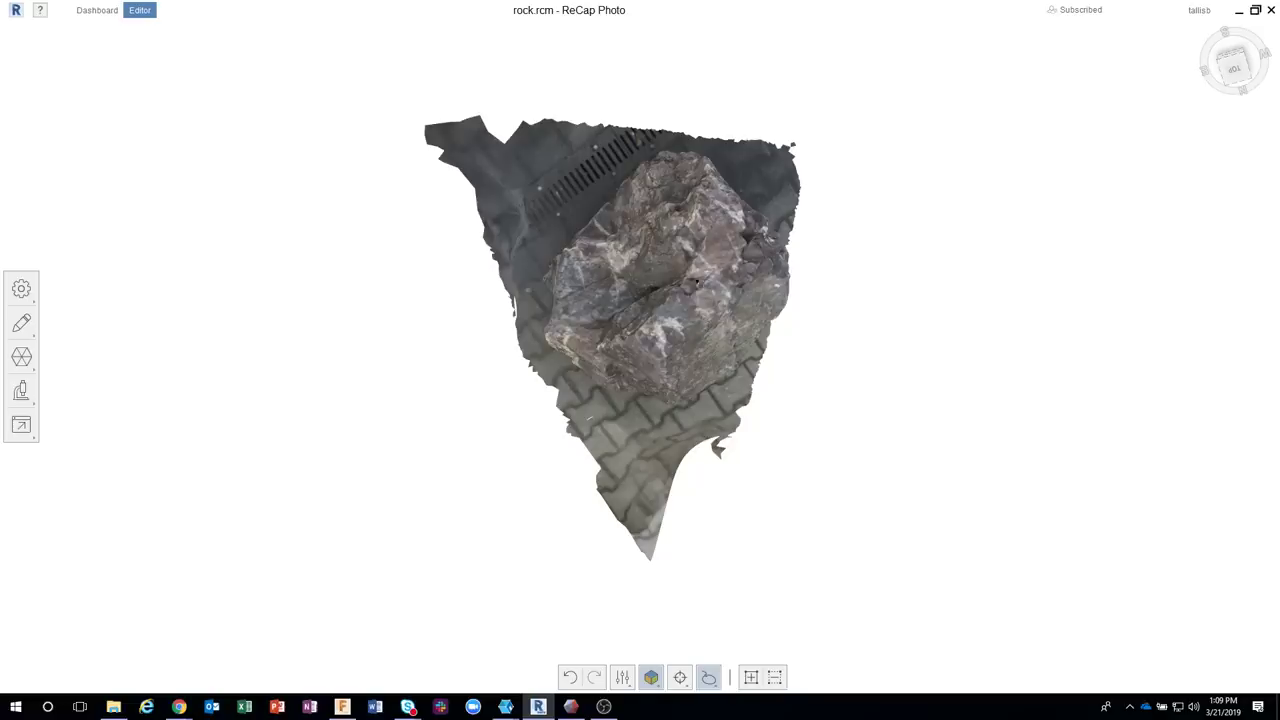
drag(757, 318, 652, 250)
middle_drag(652, 250, 658, 284)
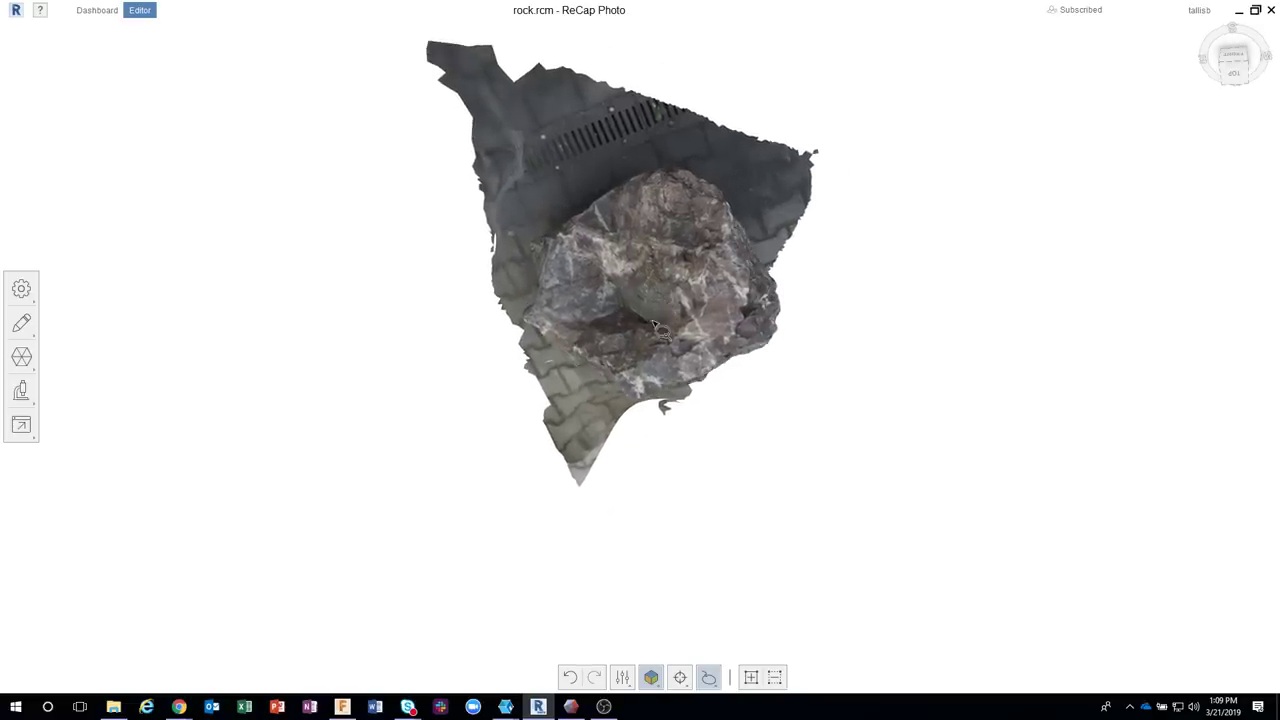
drag(697, 295, 834, 391)
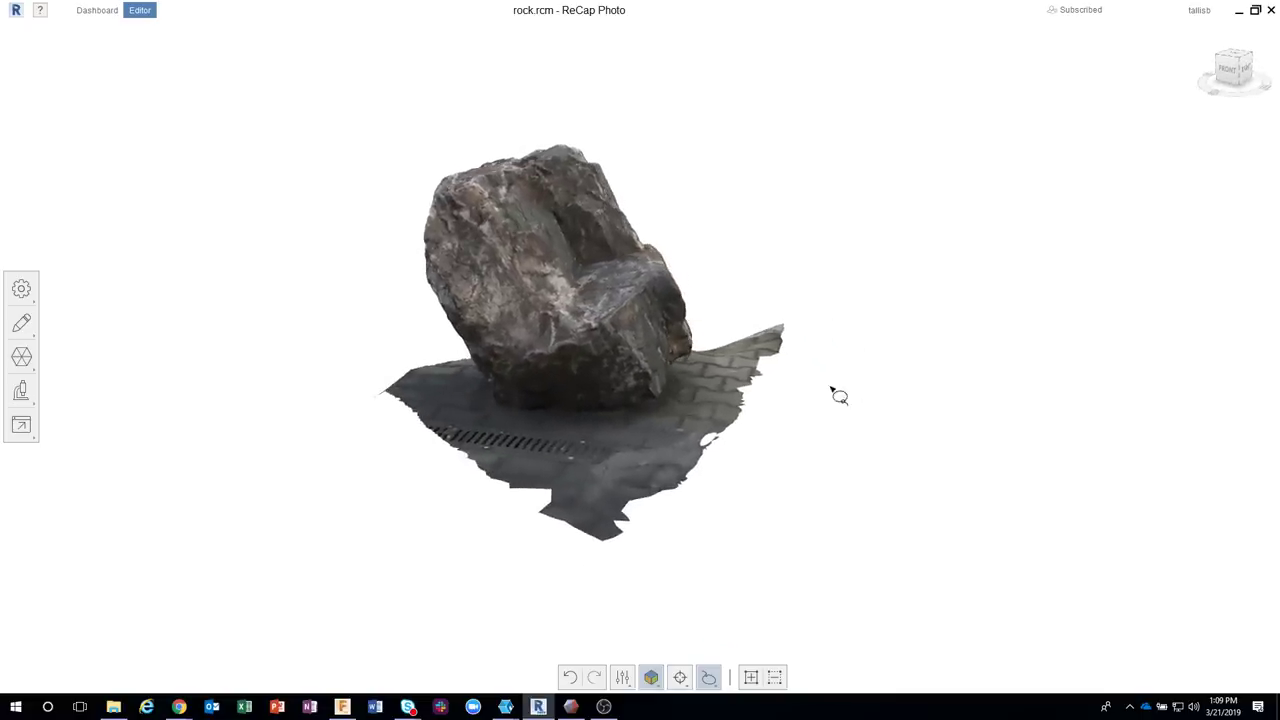
Slice the rock mesh at its base with a filled cut, removing the paving beneath
click(21, 322)
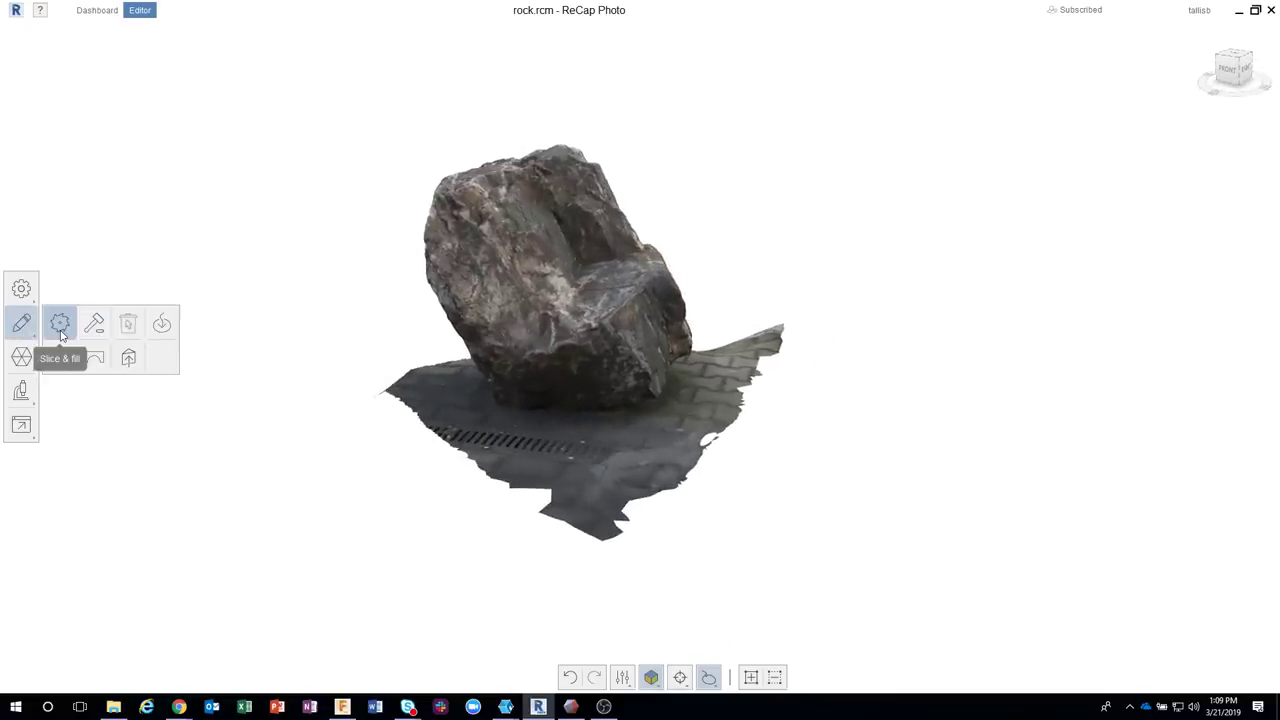
click(59, 325)
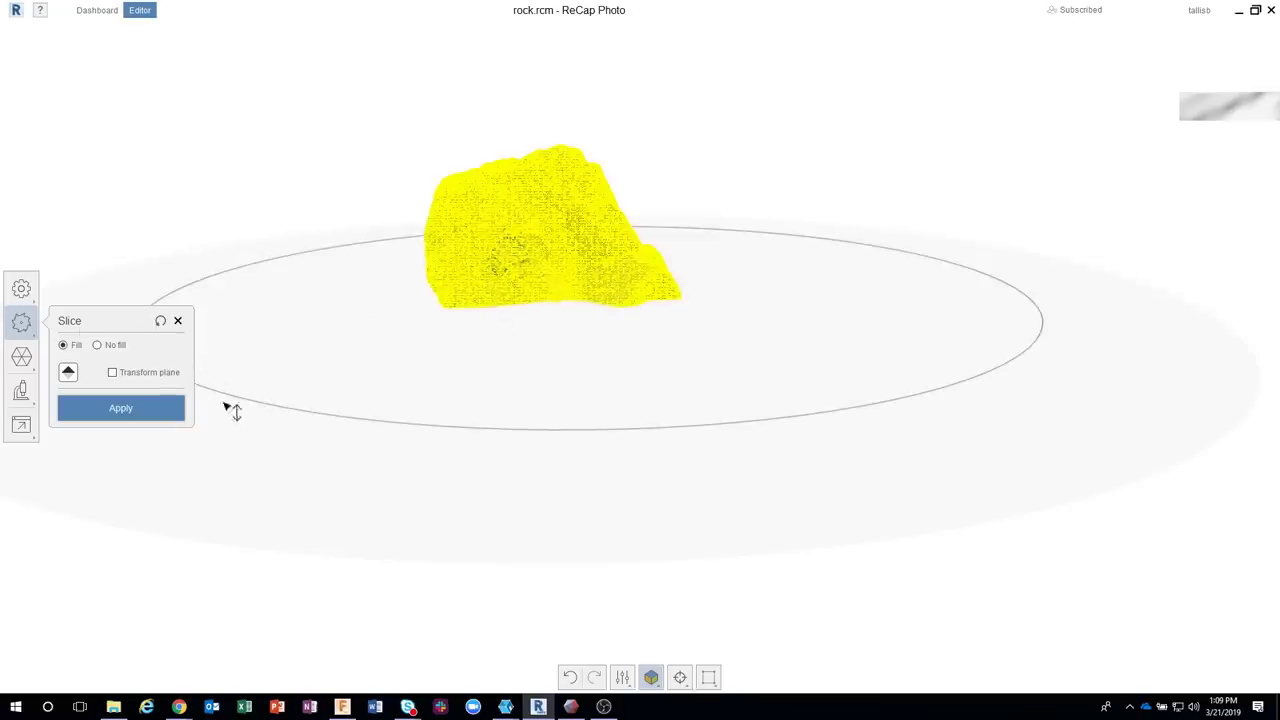
drag(257, 410, 294, 498)
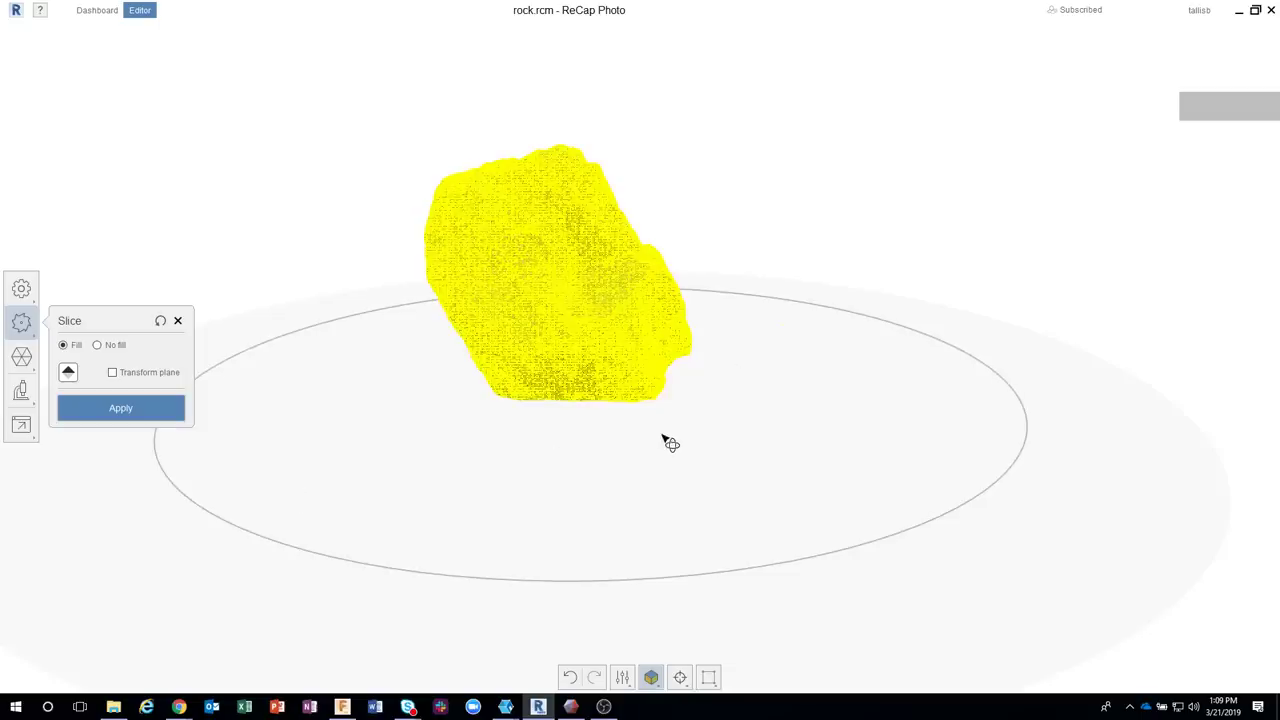
drag(666, 440, 1022, 470)
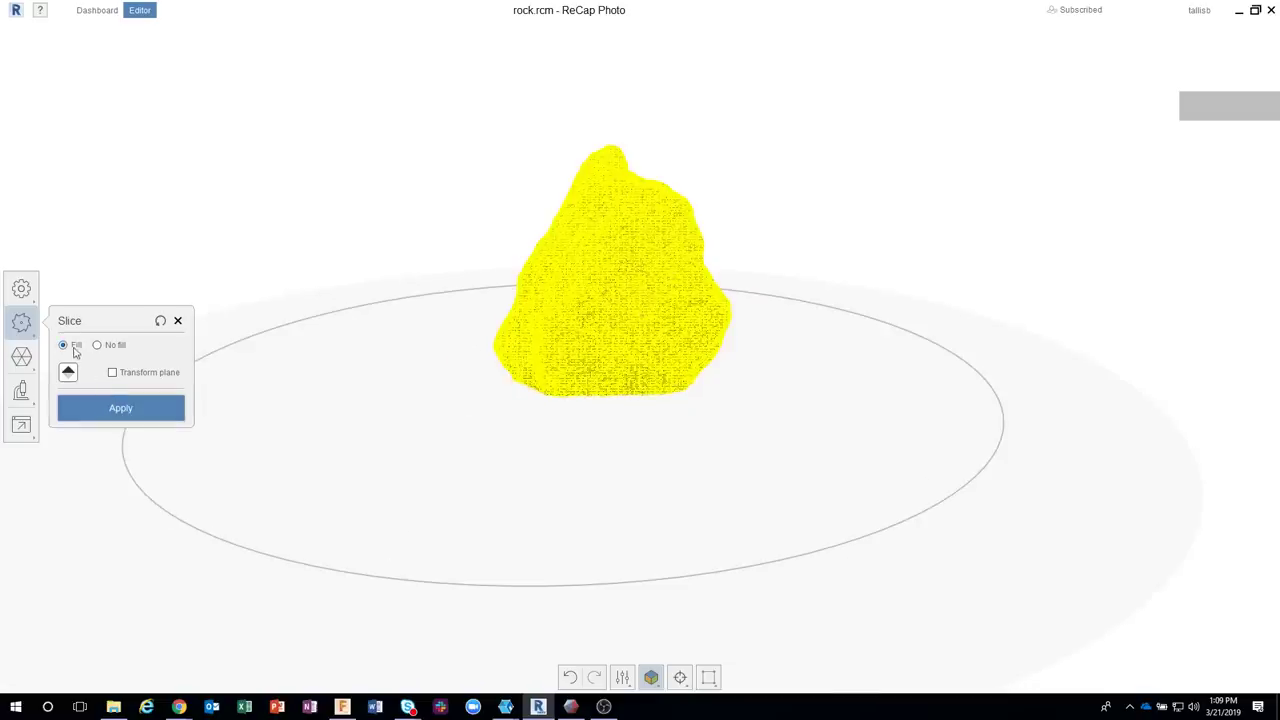
click(88, 407)
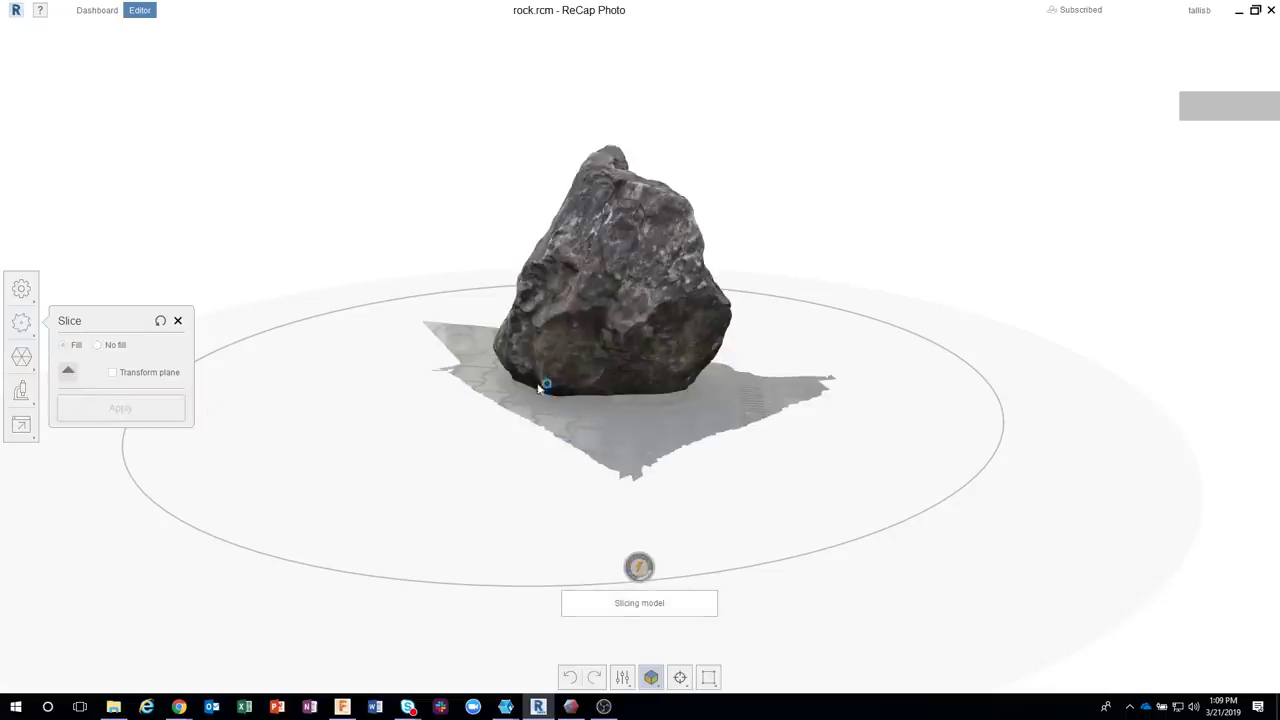
drag(620, 420, 626, 371)
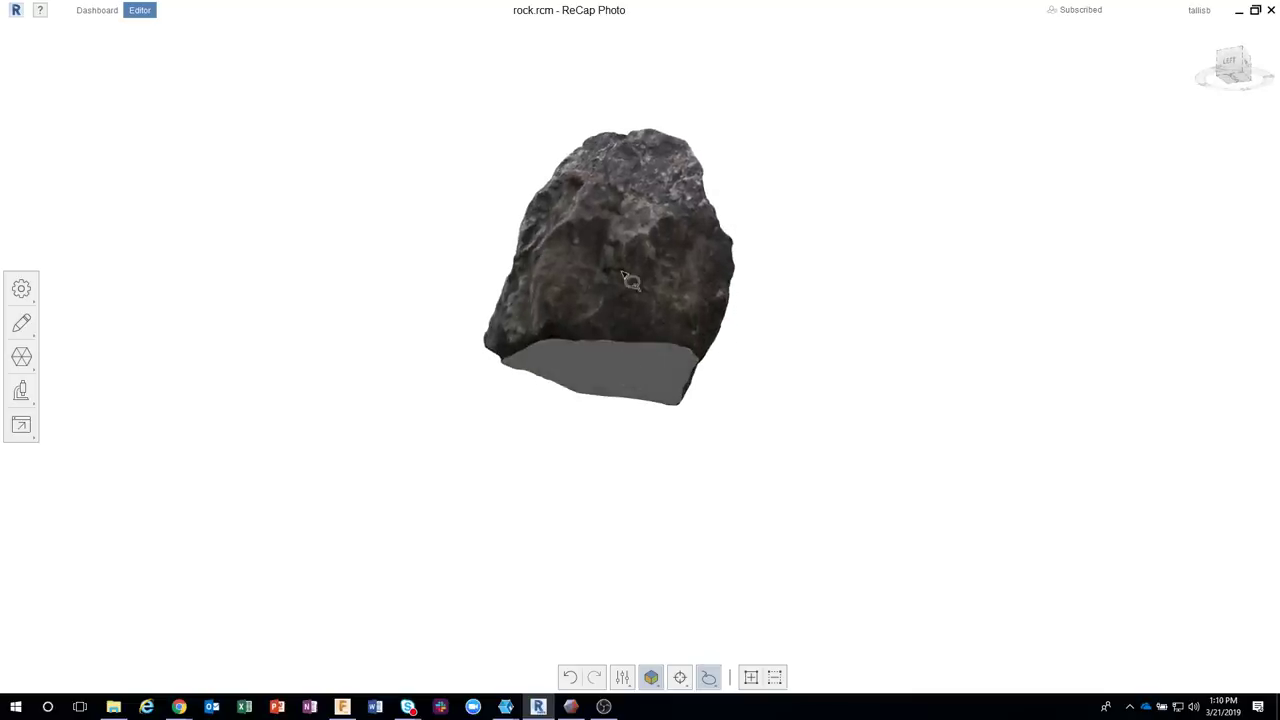
Orbit the capped rock to a side view, then minimize ReCap Photo and switch to Meshroom
drag(631, 283, 840, 357)
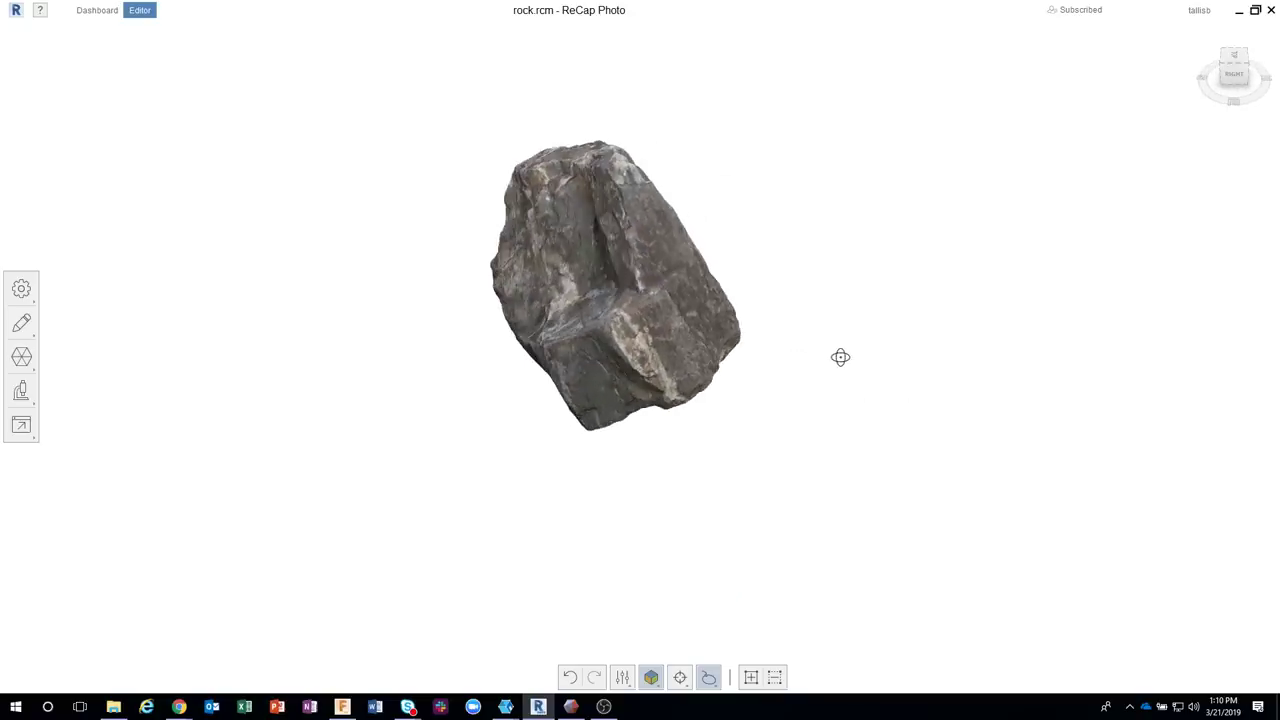
click(1256, 10)
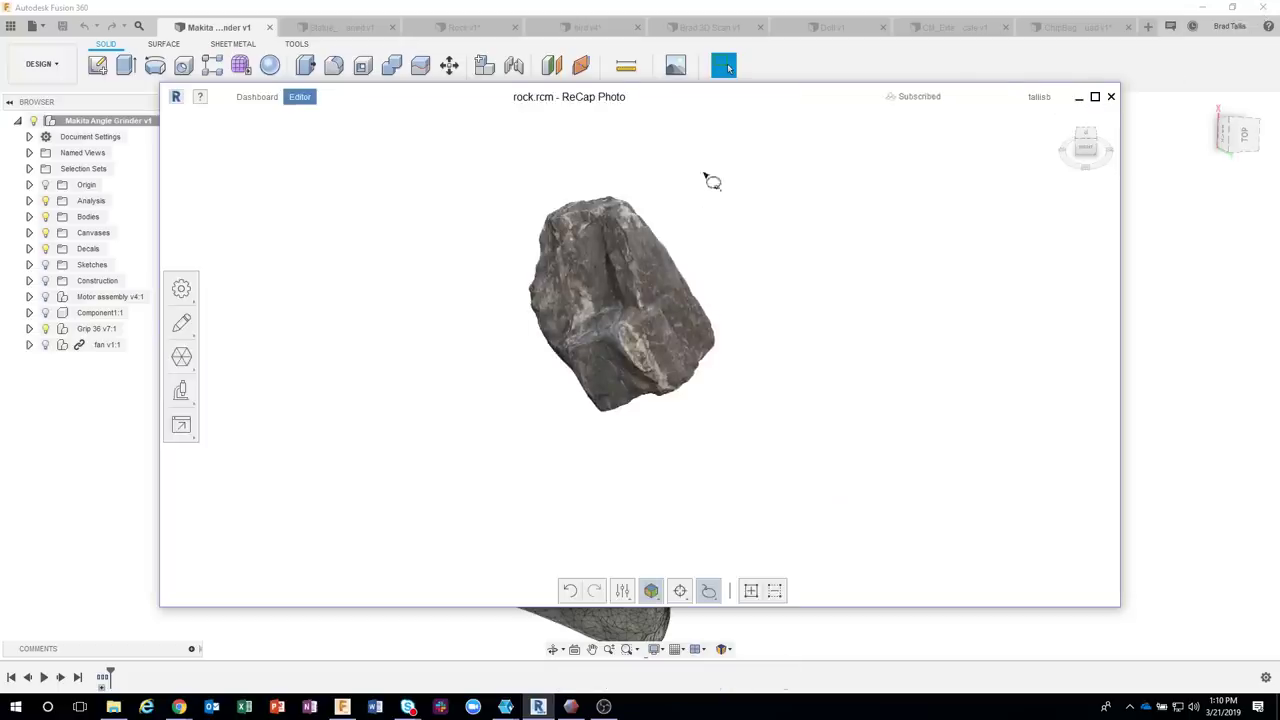
click(1081, 99)
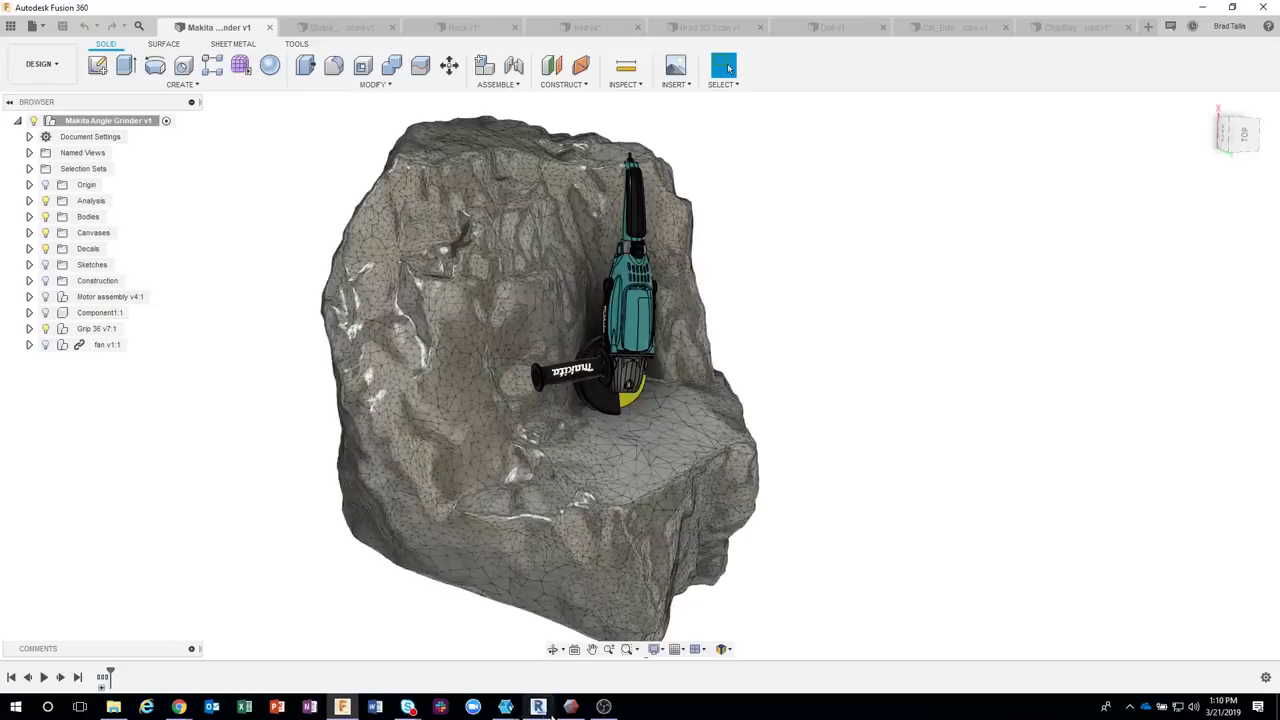
mouse_move(508, 708)
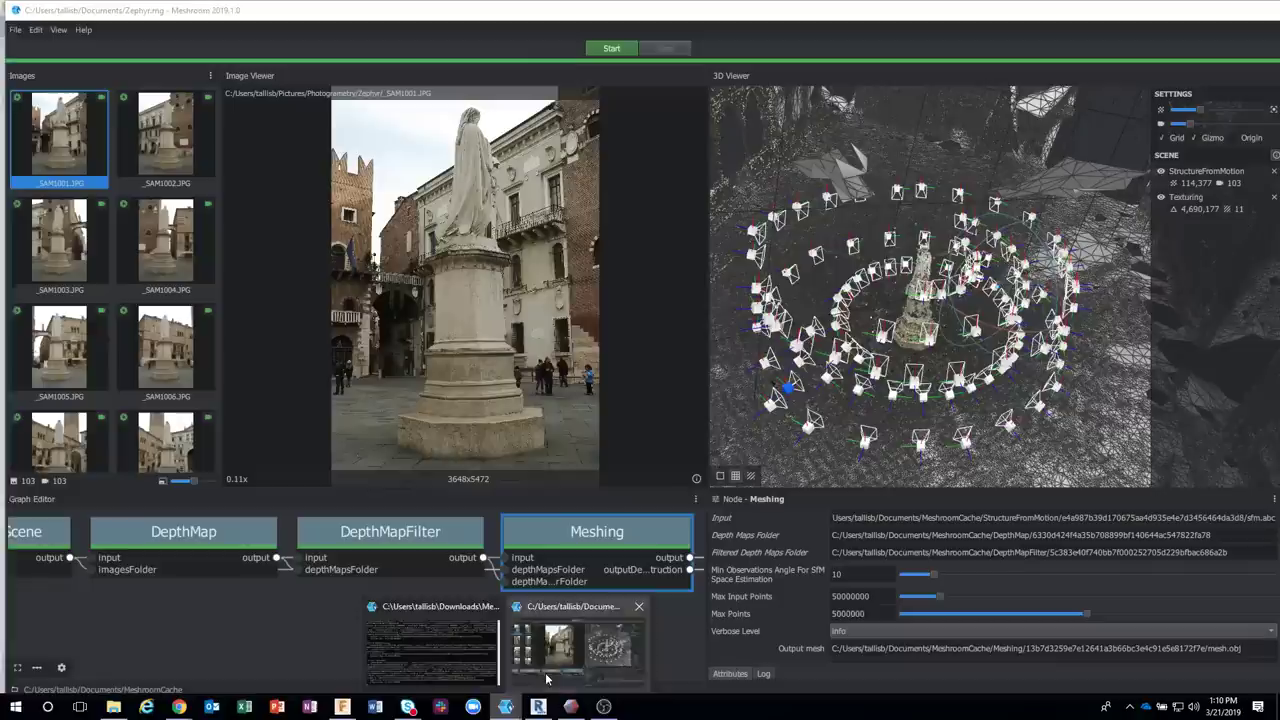
click(546, 680)
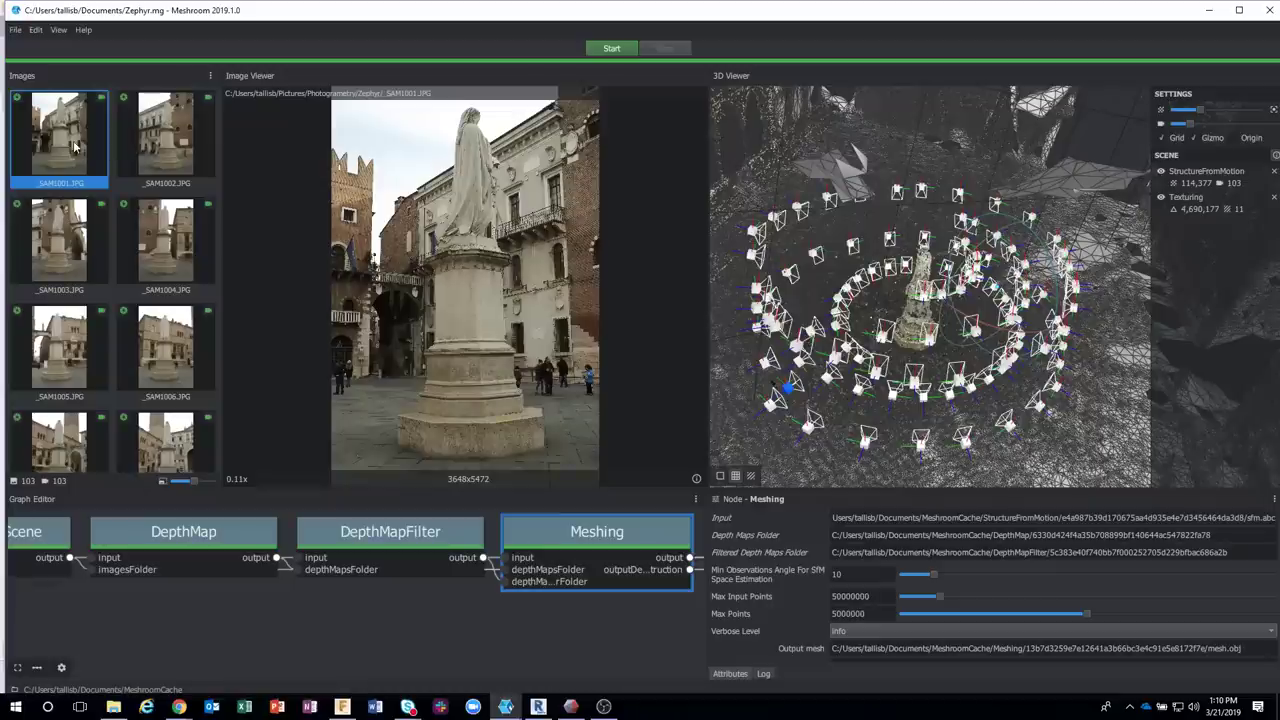
click(168, 143)
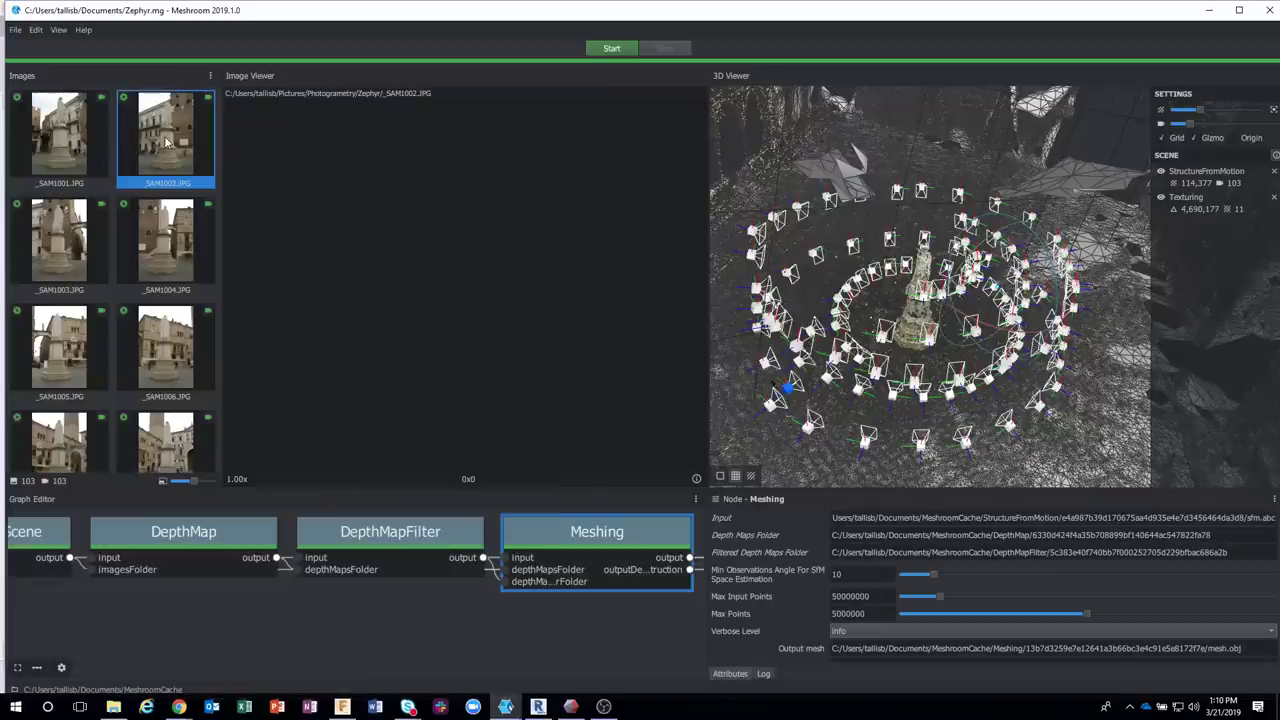
click(64, 138)
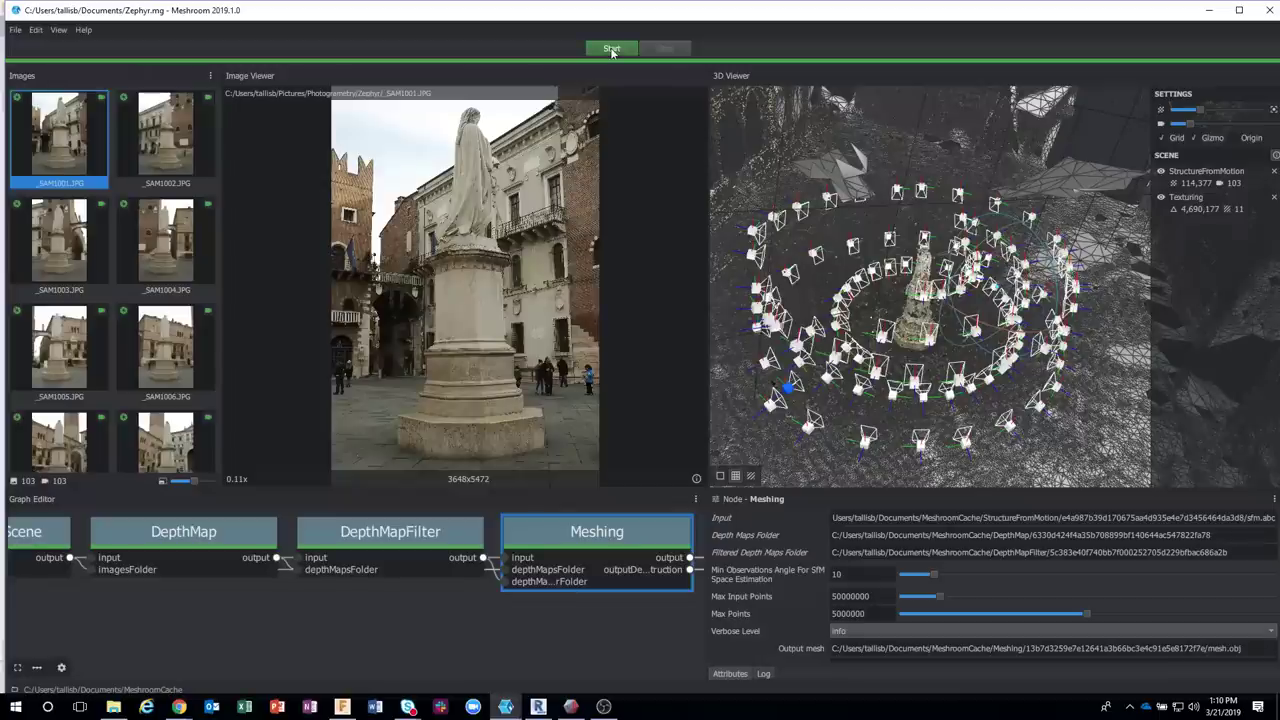
Orbit and zoom around the textured statue mesh and its ring of camera positions
drag(977, 341, 983, 333)
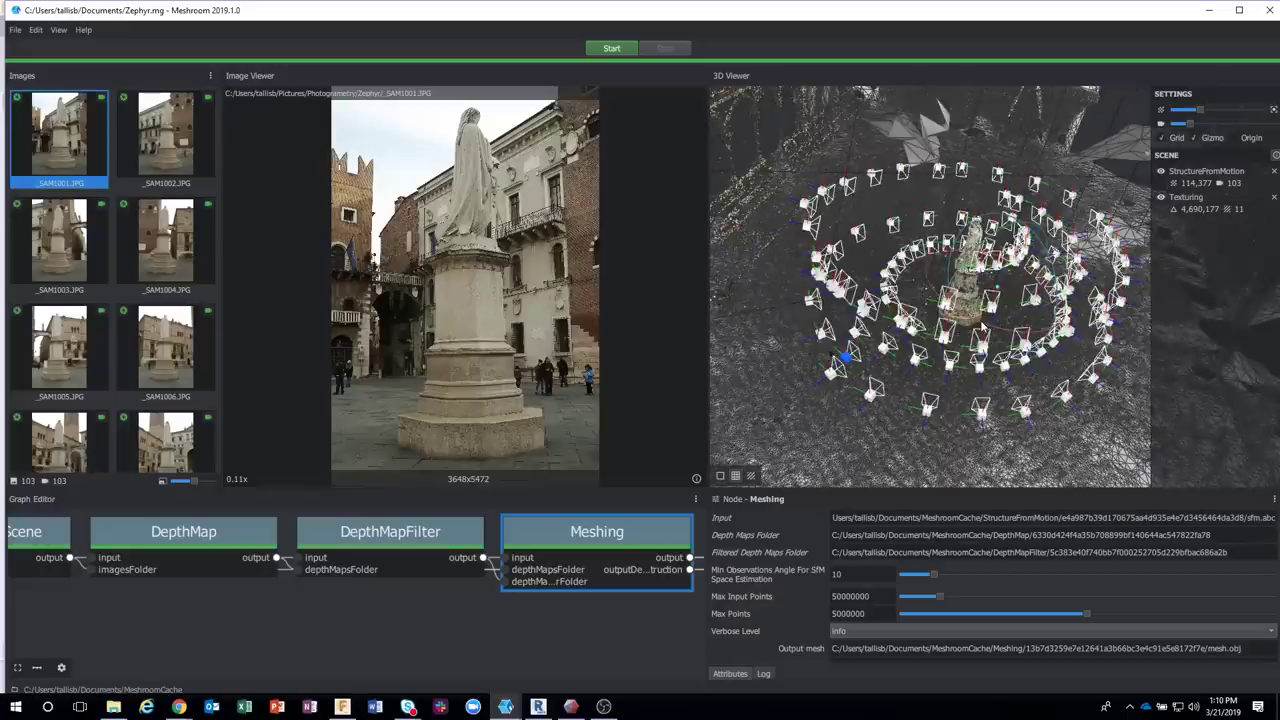
scroll(983, 333, up, 5)
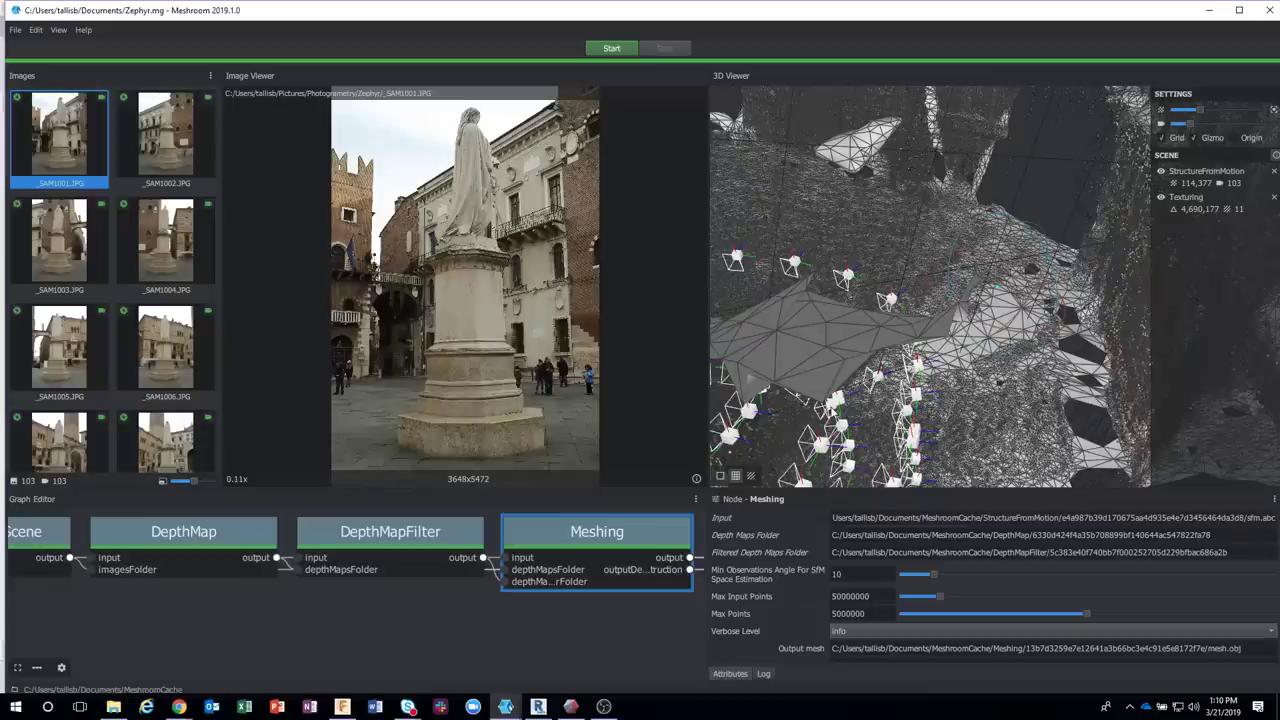
scroll(837, 370, down, 5)
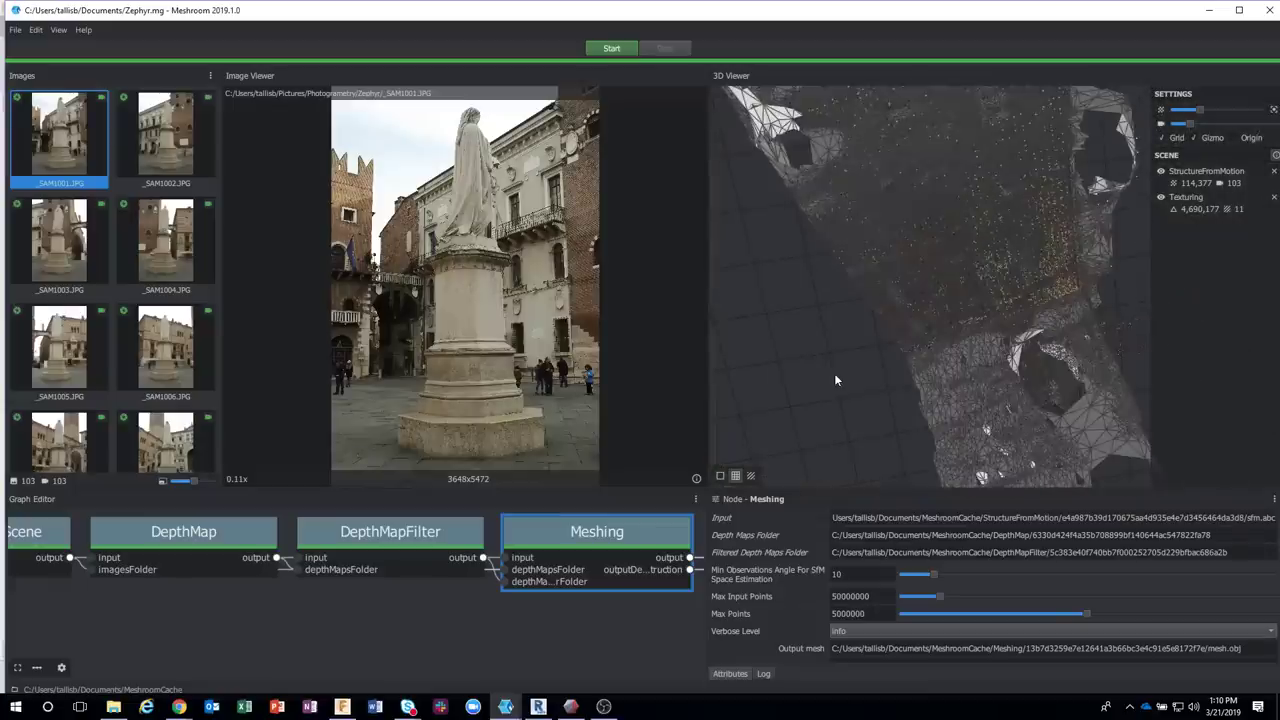
drag(836, 380, 855, 408)
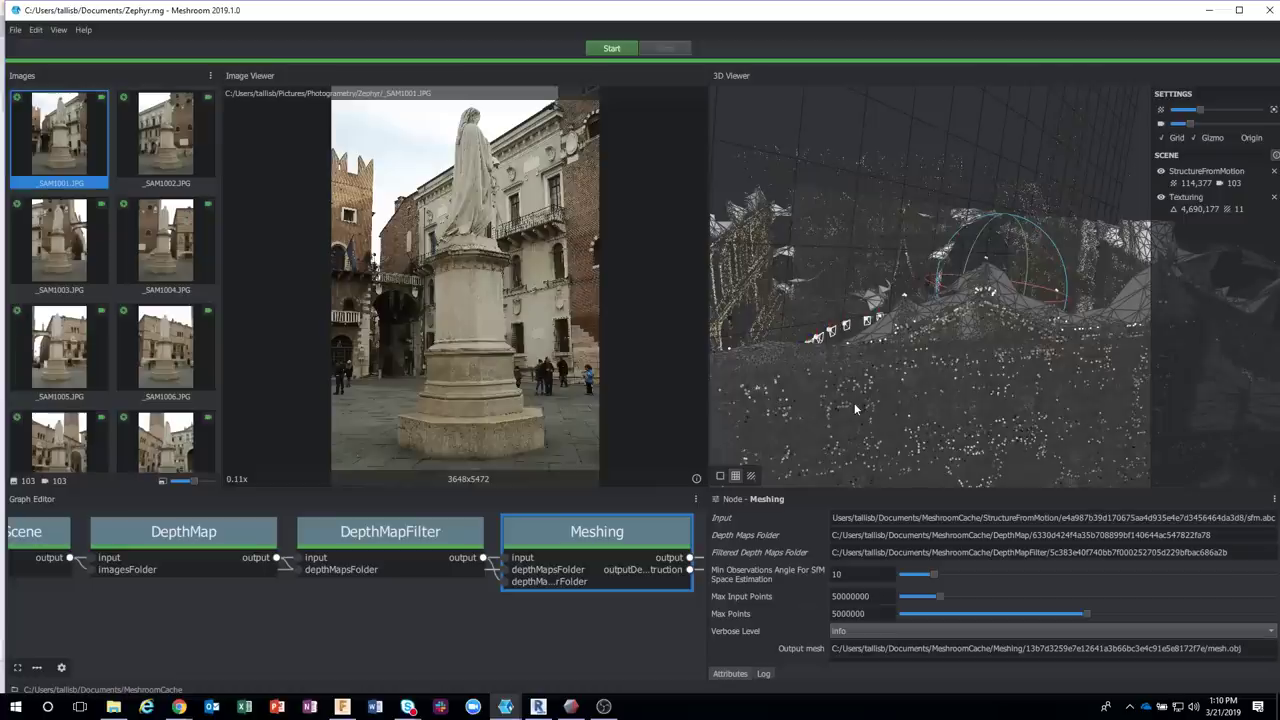
drag(855, 408, 787, 295)
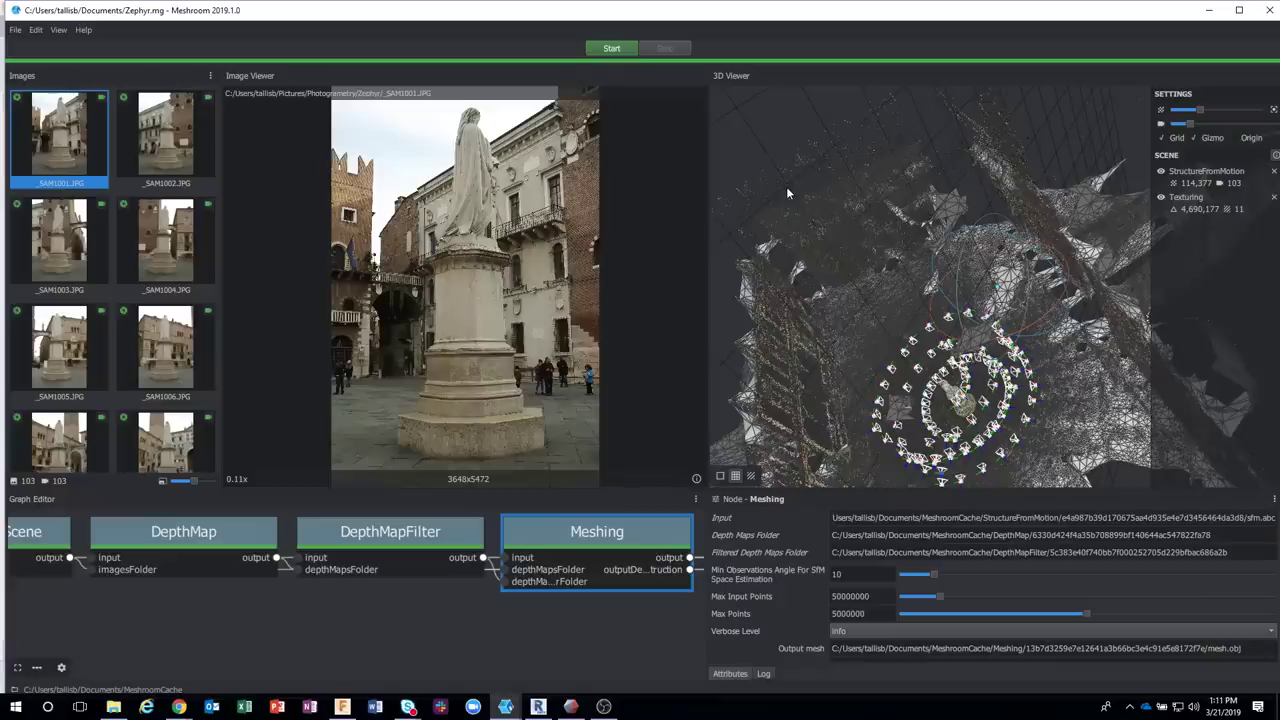
drag(787, 192, 928, 360)
scroll(937, 318, up, 3)
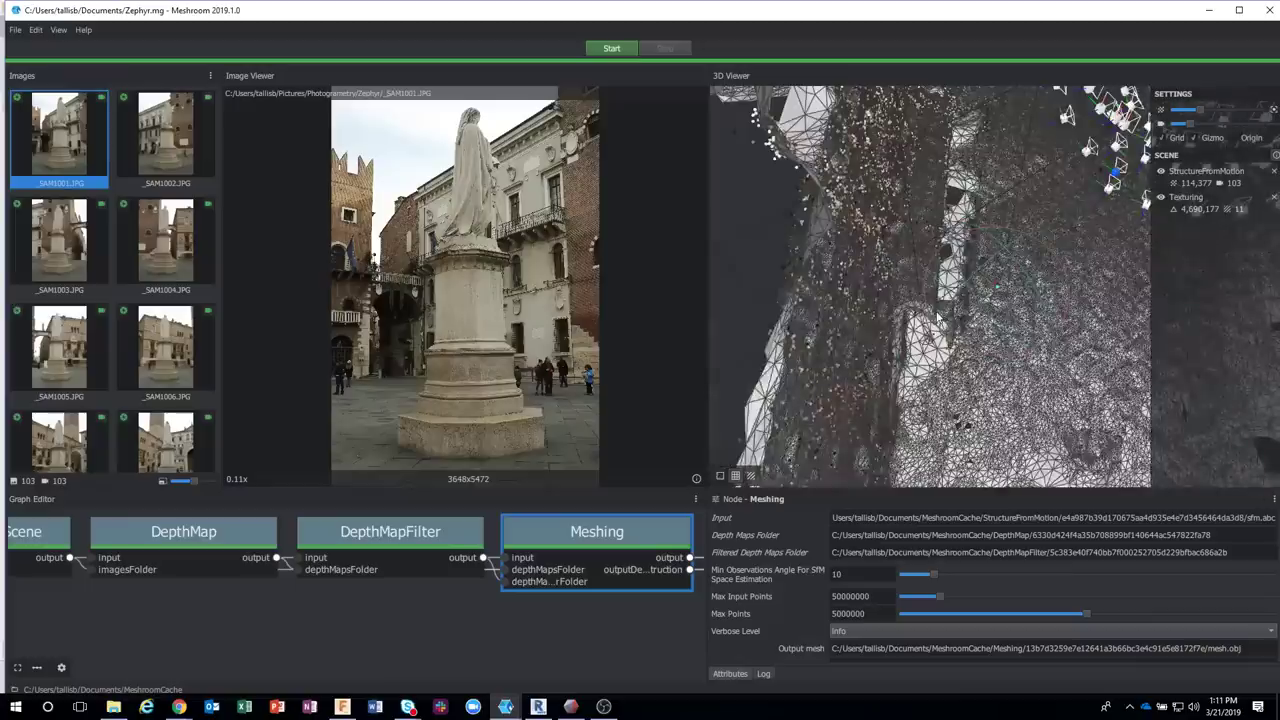
drag(938, 316, 968, 363)
scroll(866, 380, down, 3)
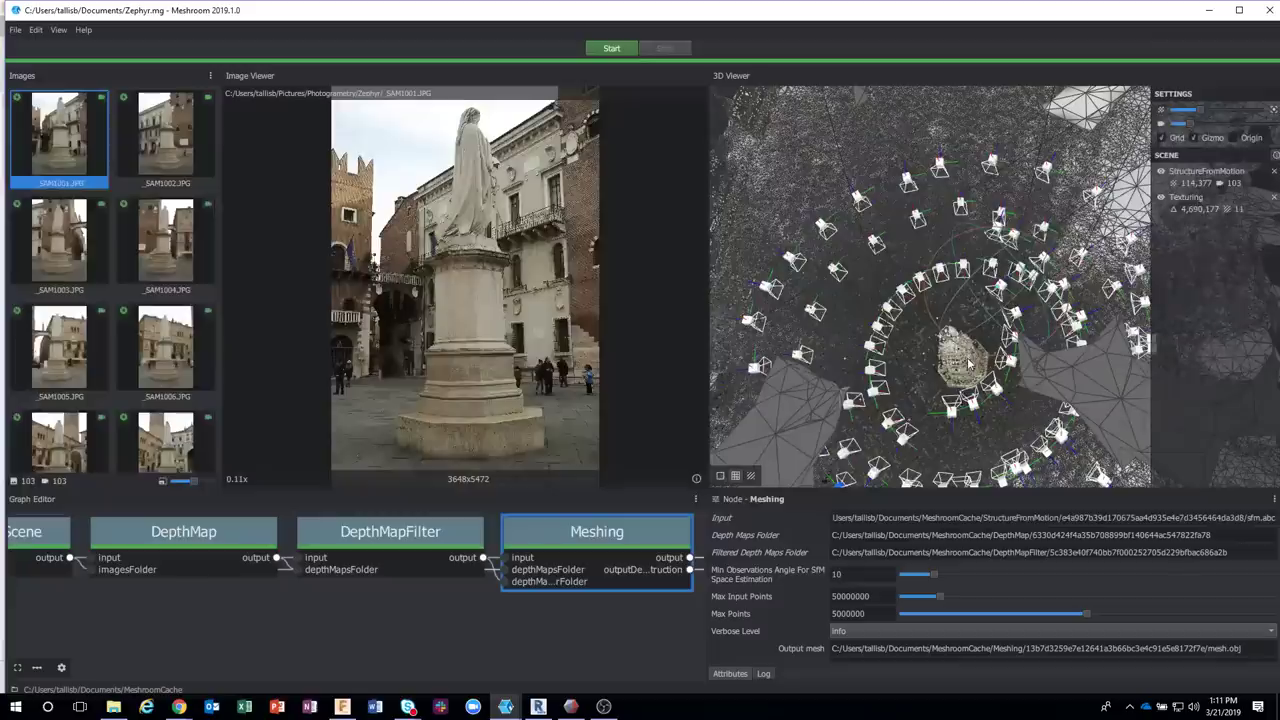
scroll(968, 363, up, 5)
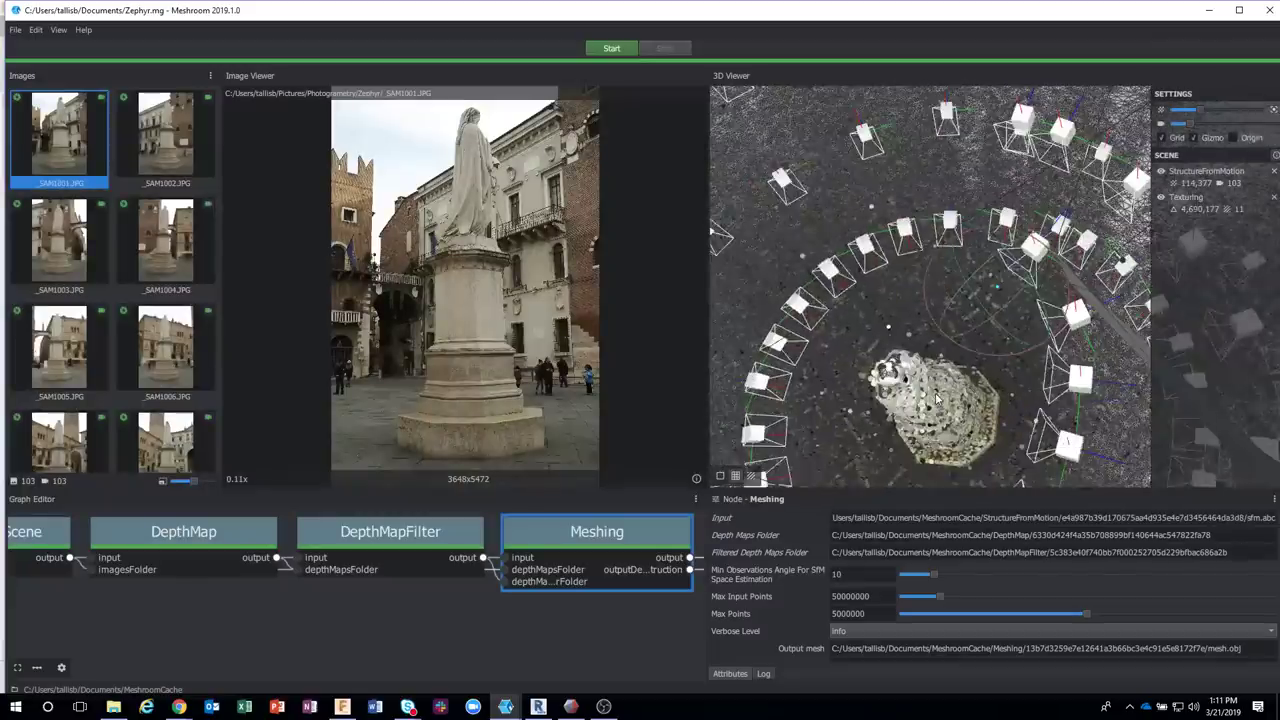
drag(937, 398, 802, 438)
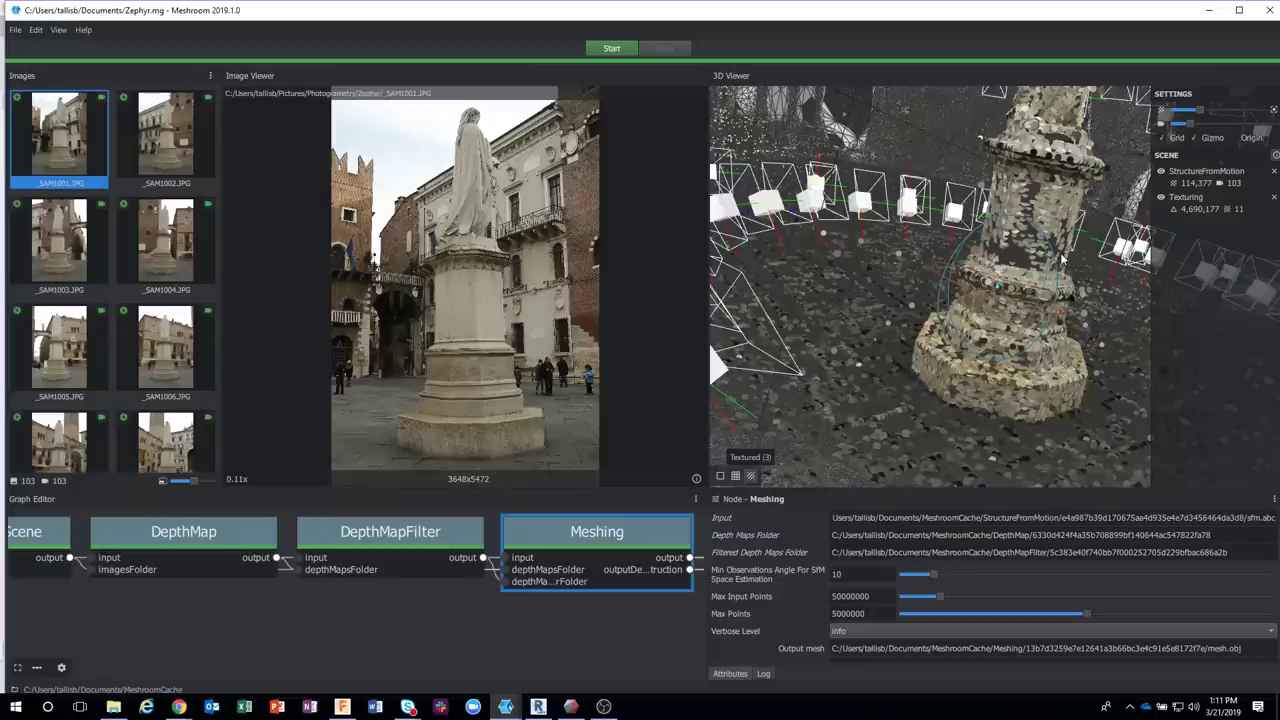
Turn off the Gizmo guide circles and orbit the textured piazza around the statue
click(1194, 138)
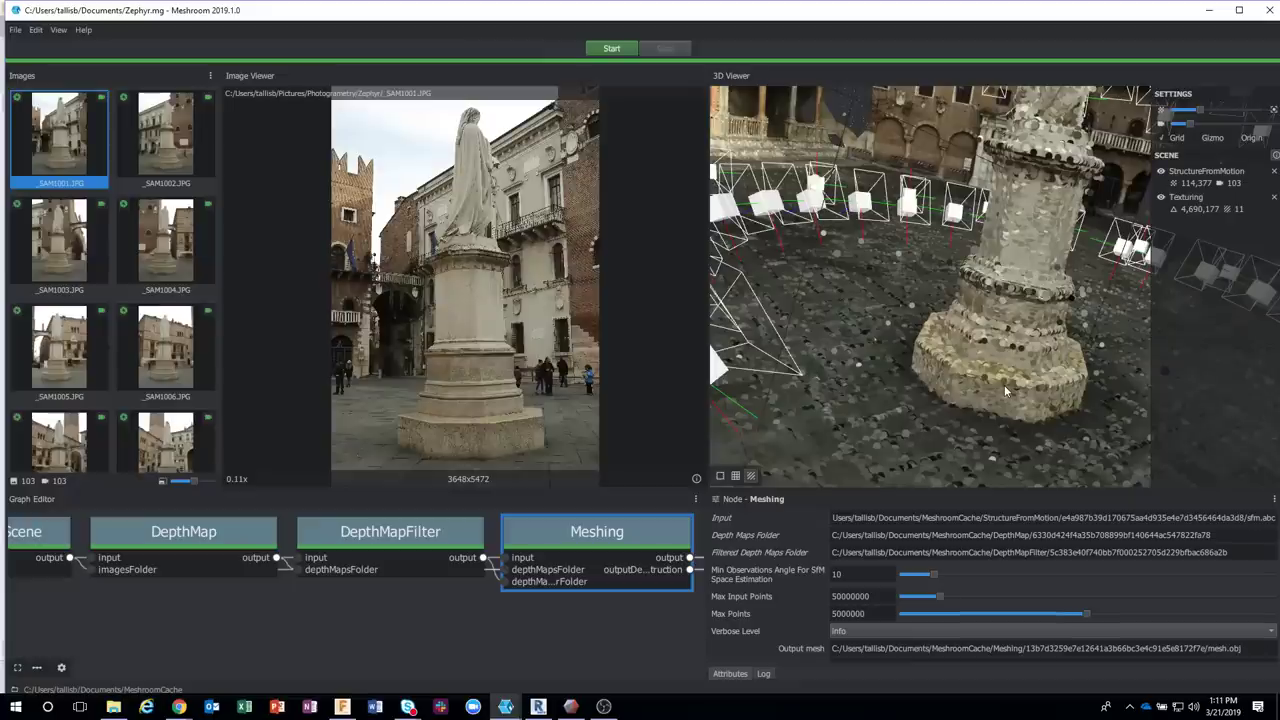
drag(1006, 391, 815, 282)
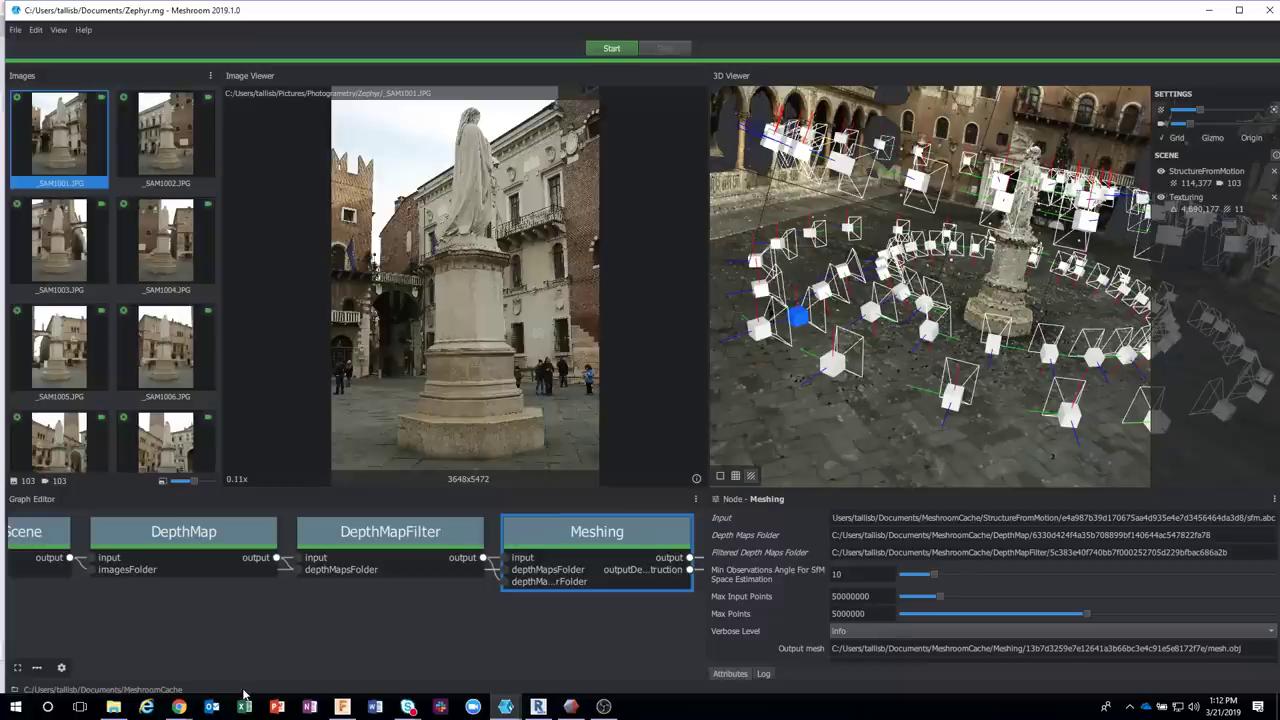
Bring Fusion 360 to the front and zoom out on the statue mesh
click(342, 706)
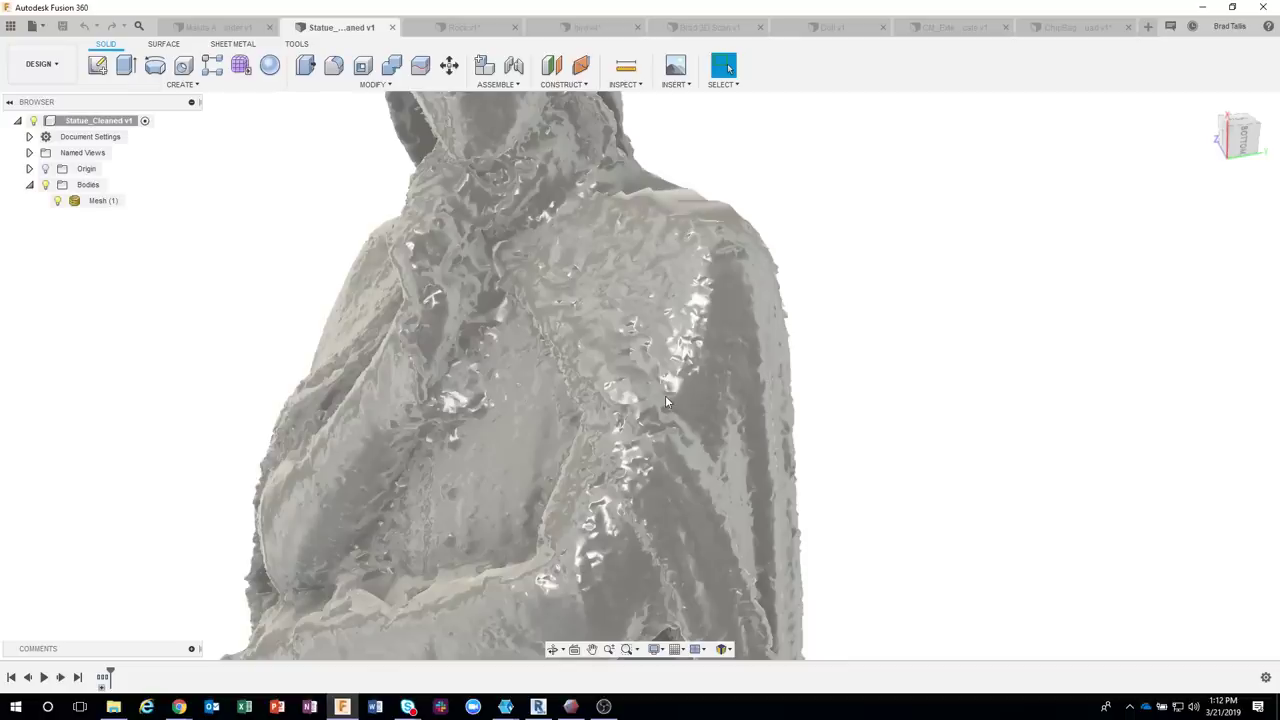
scroll(666, 402, down, 5)
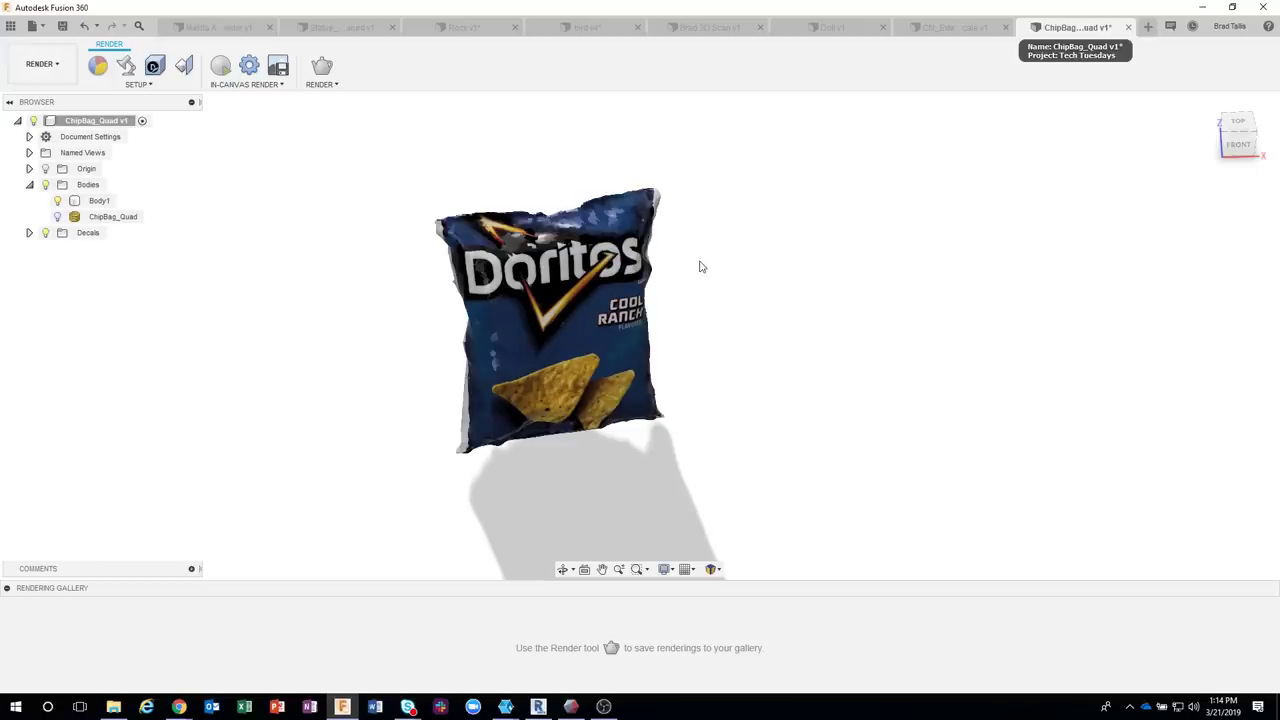
shift+middle_drag(700, 266, 815, 252)
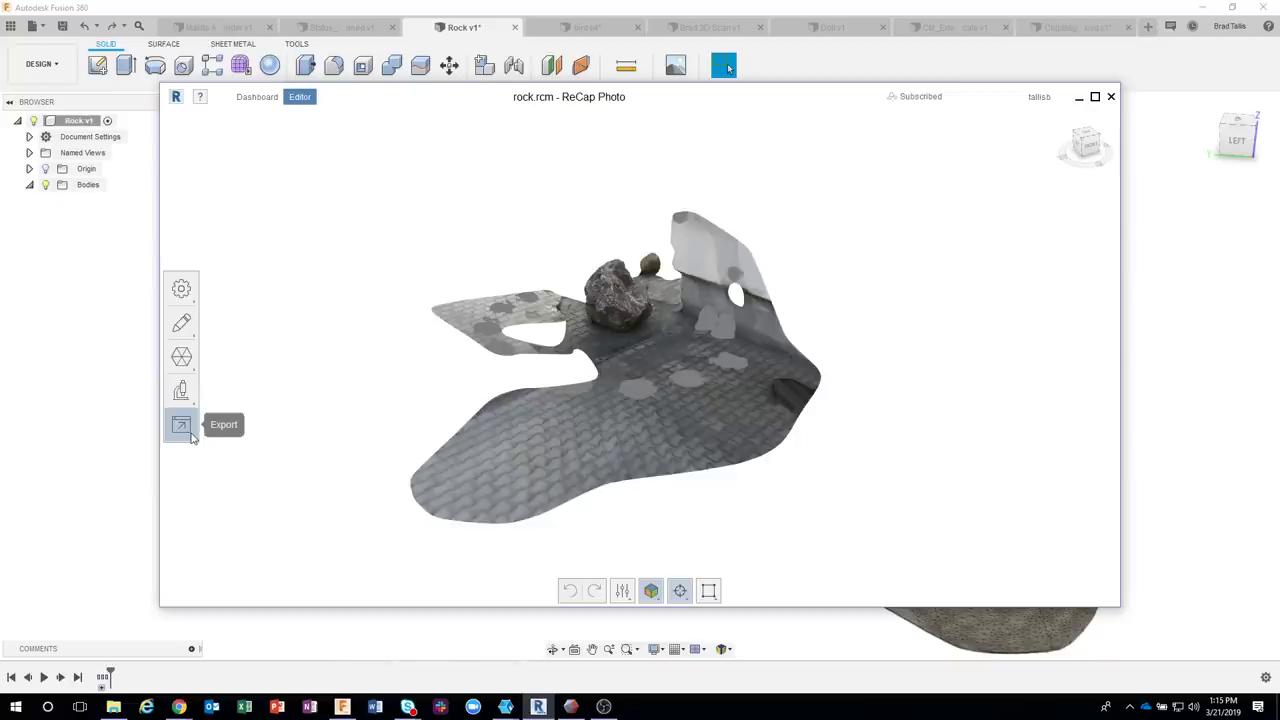
Open the rock's export options, glance at the Meshroom console, then return to ReCap Photo
click(190, 432)
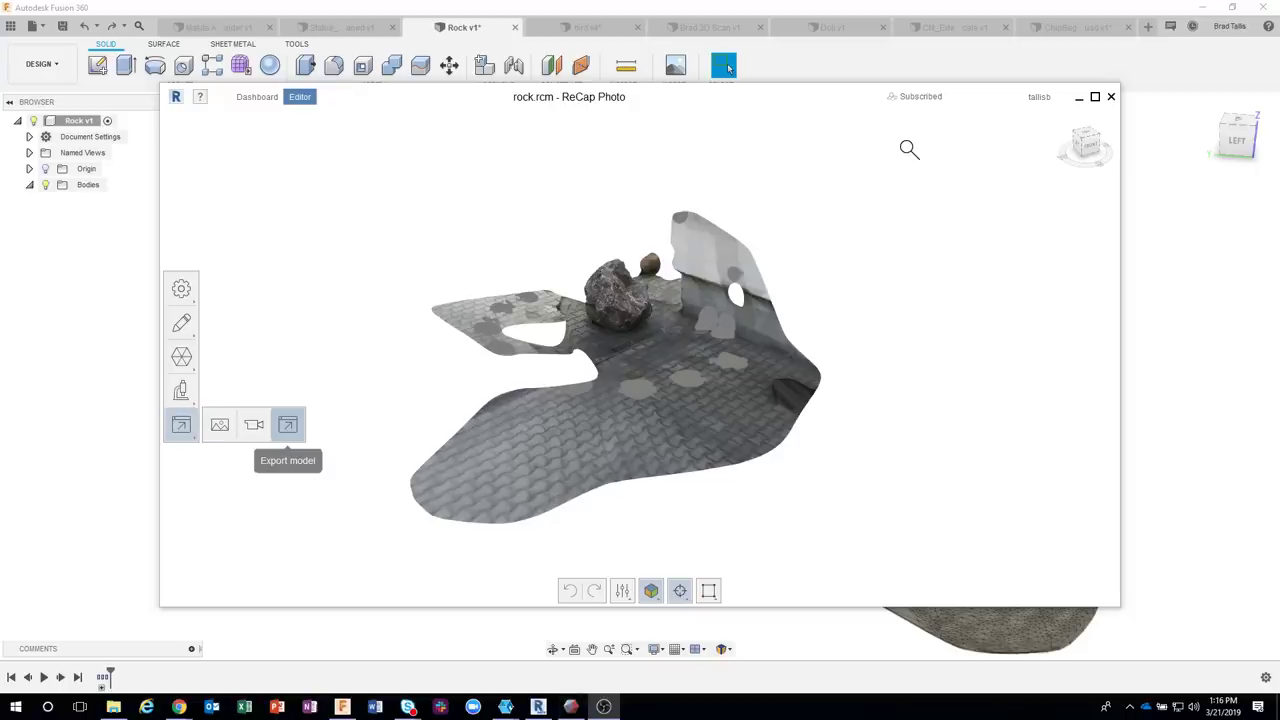
mouse_move(571, 706)
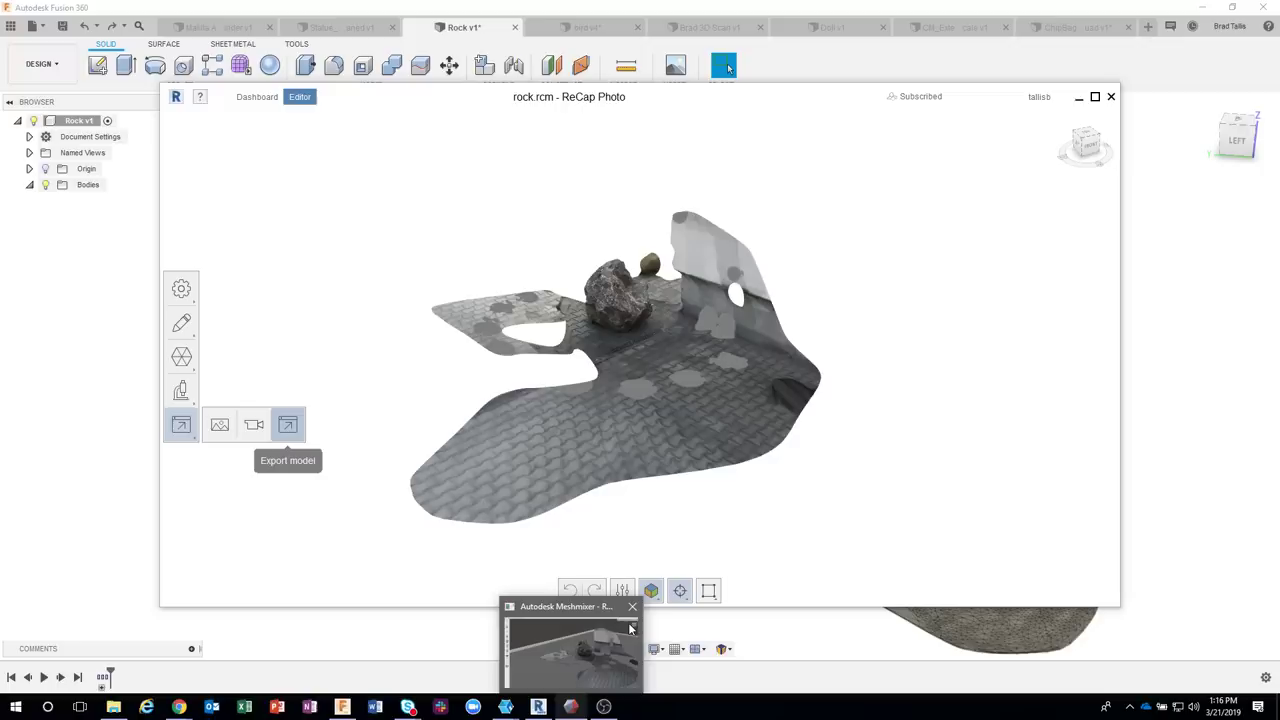
click(570, 706)
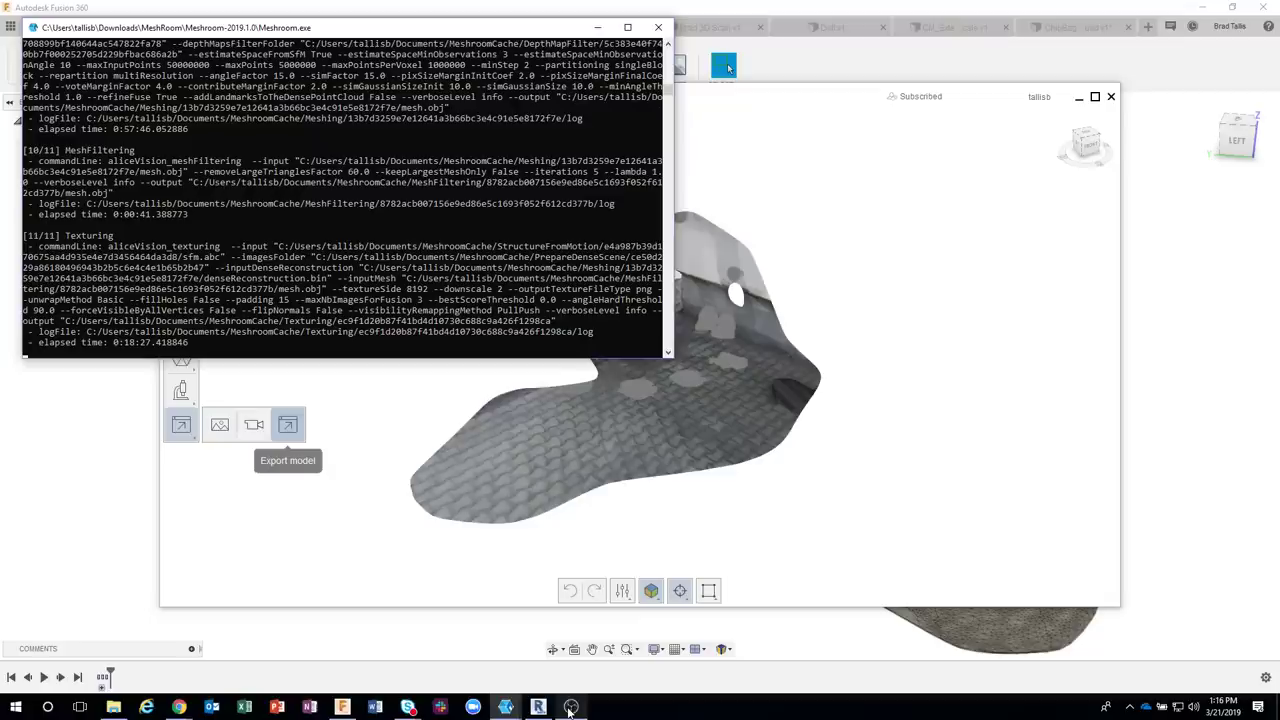
click(680, 364)
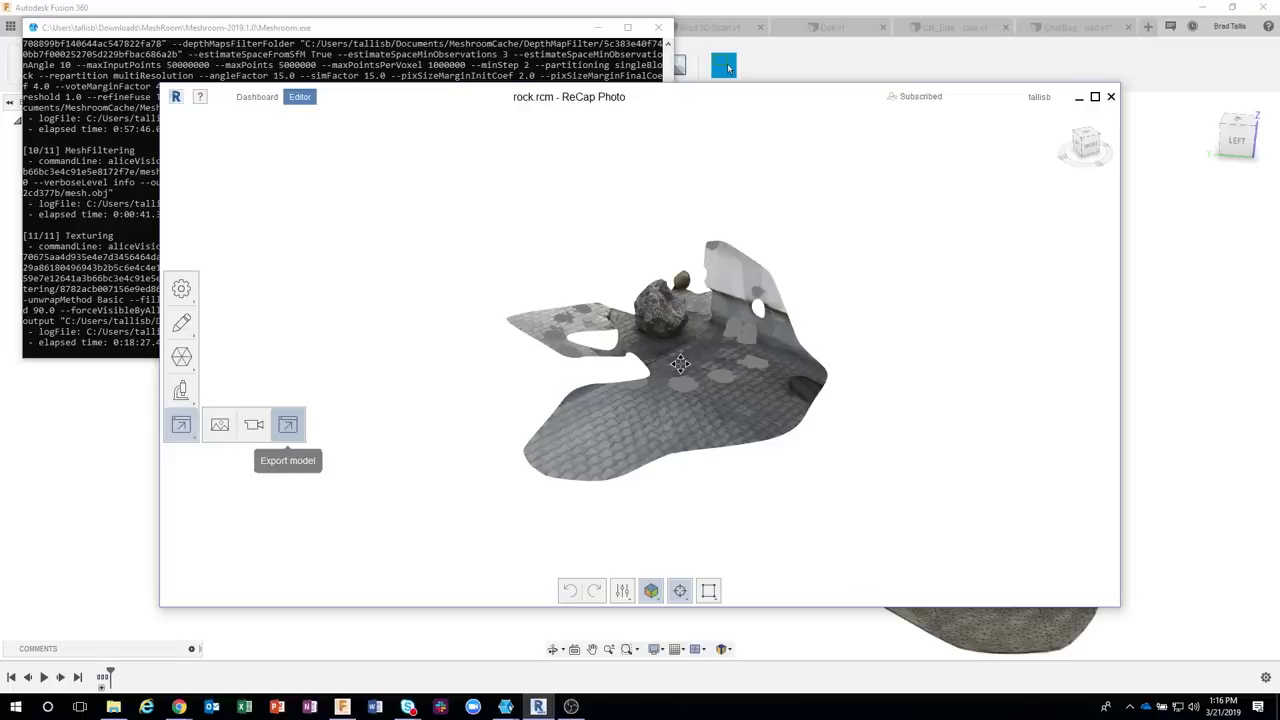
Zoom in close on the rock and reopen the image, video and model export choices
scroll(594, 110, up, 3)
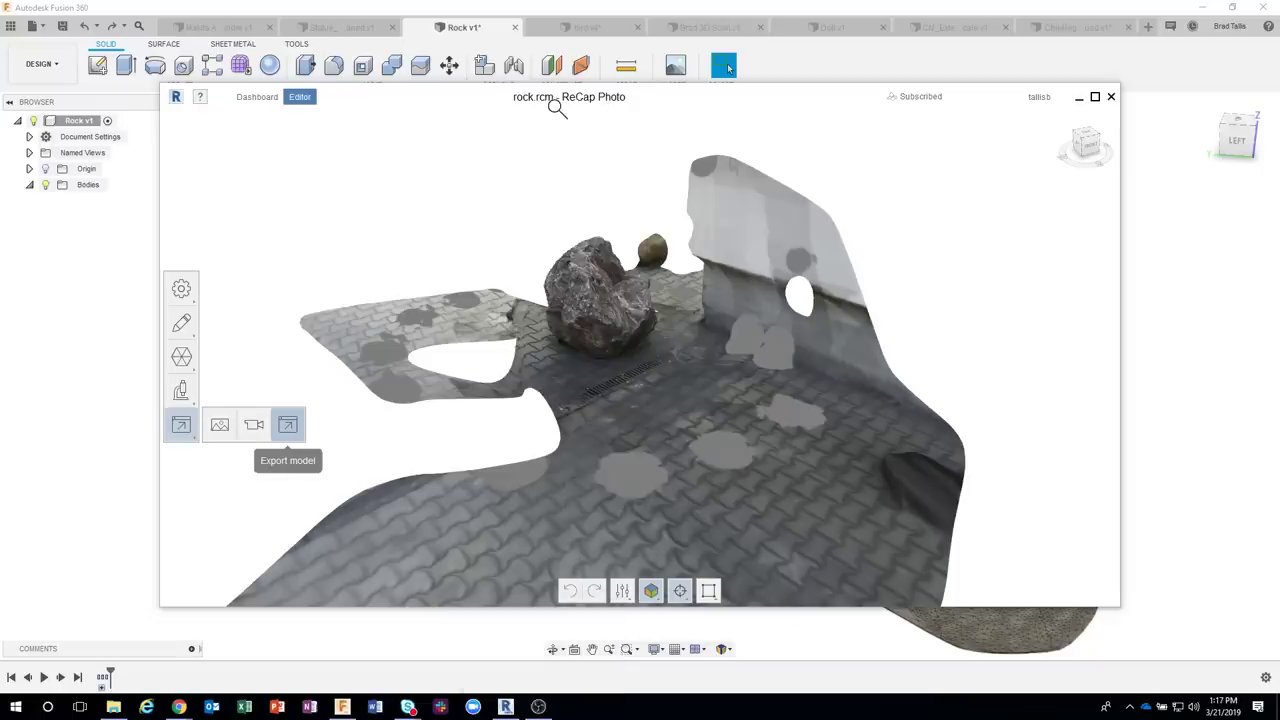
scroll(634, 328, up, 2)
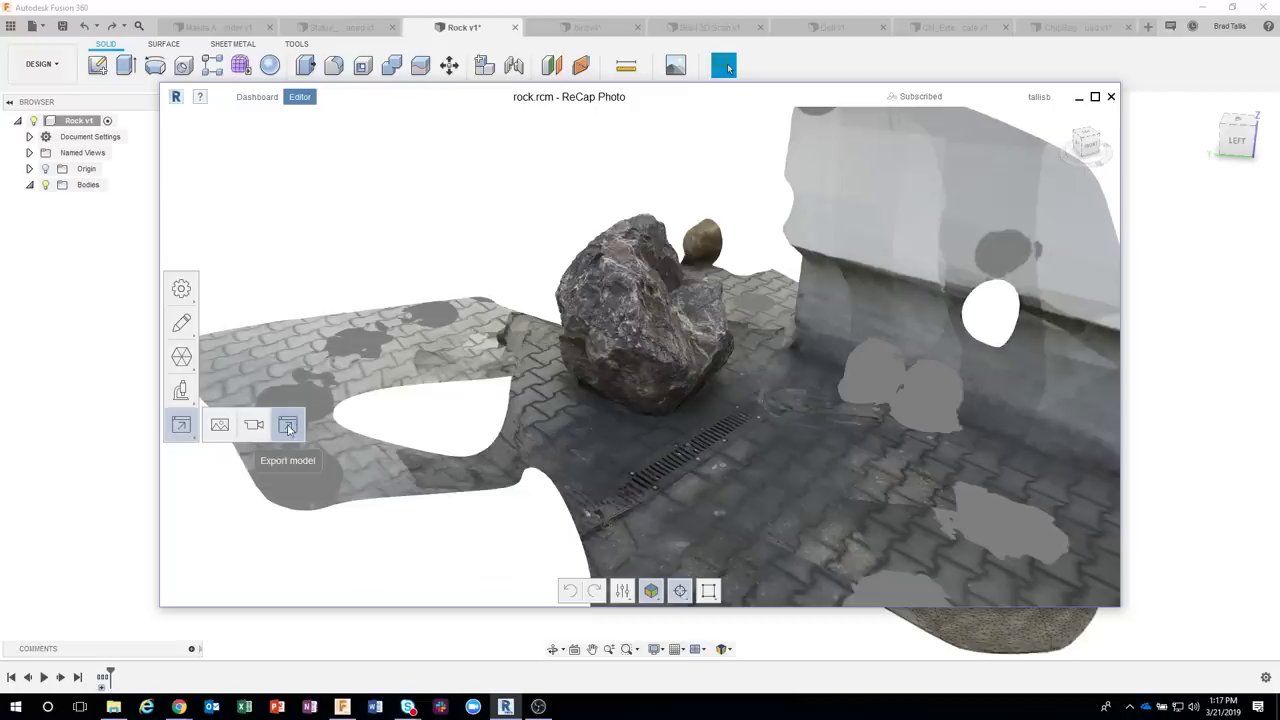
click(180, 426)
click(180, 426)
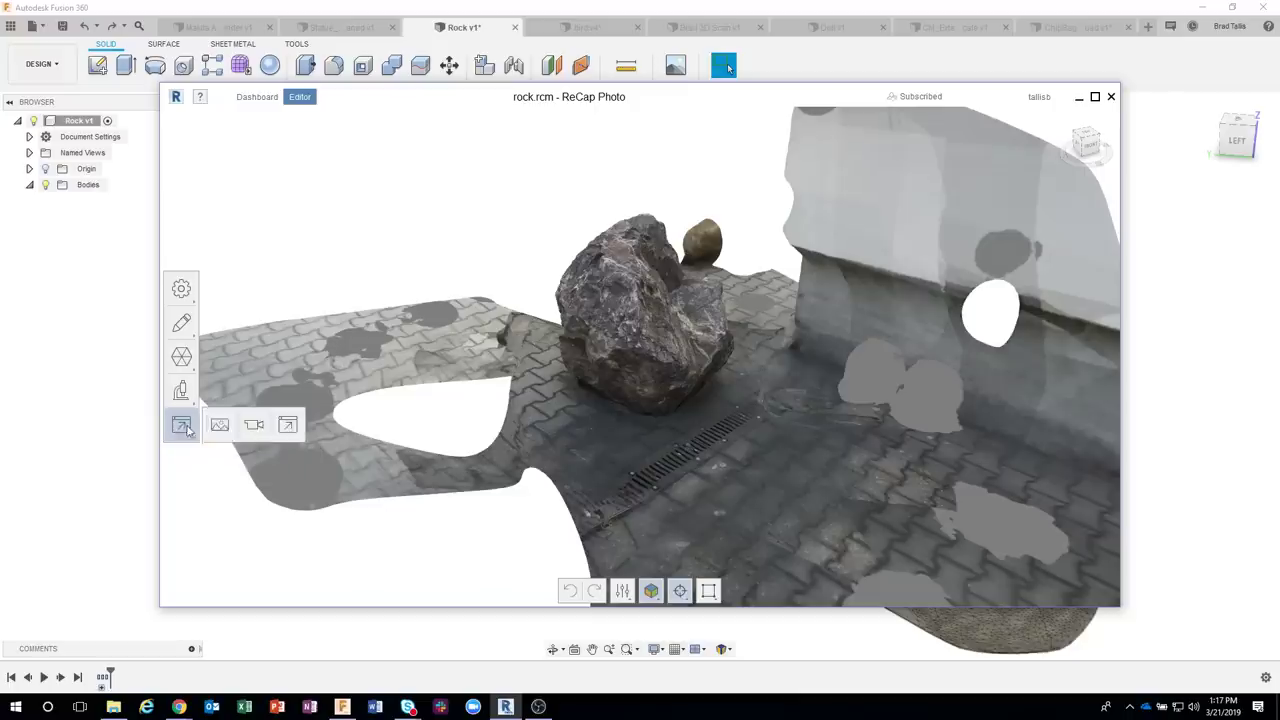
Open Export model settings, keeping OBJ format and the 299,129 target face count
click(287, 427)
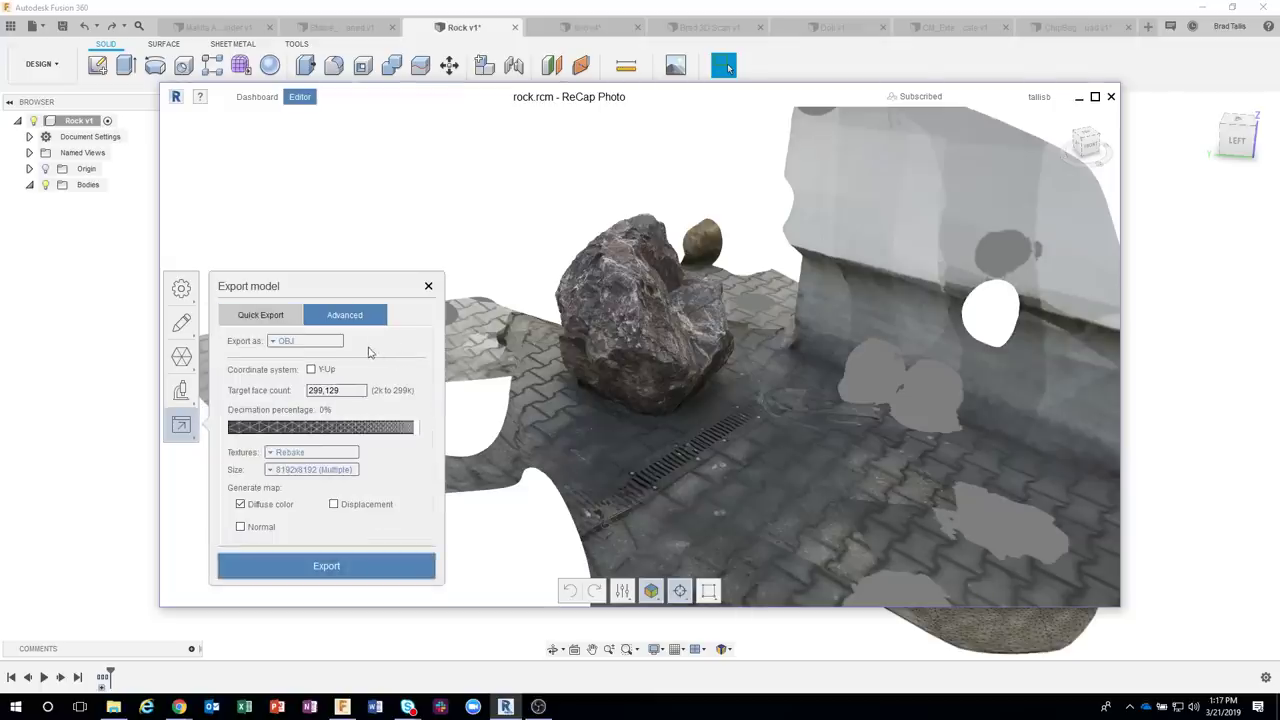
click(292, 342)
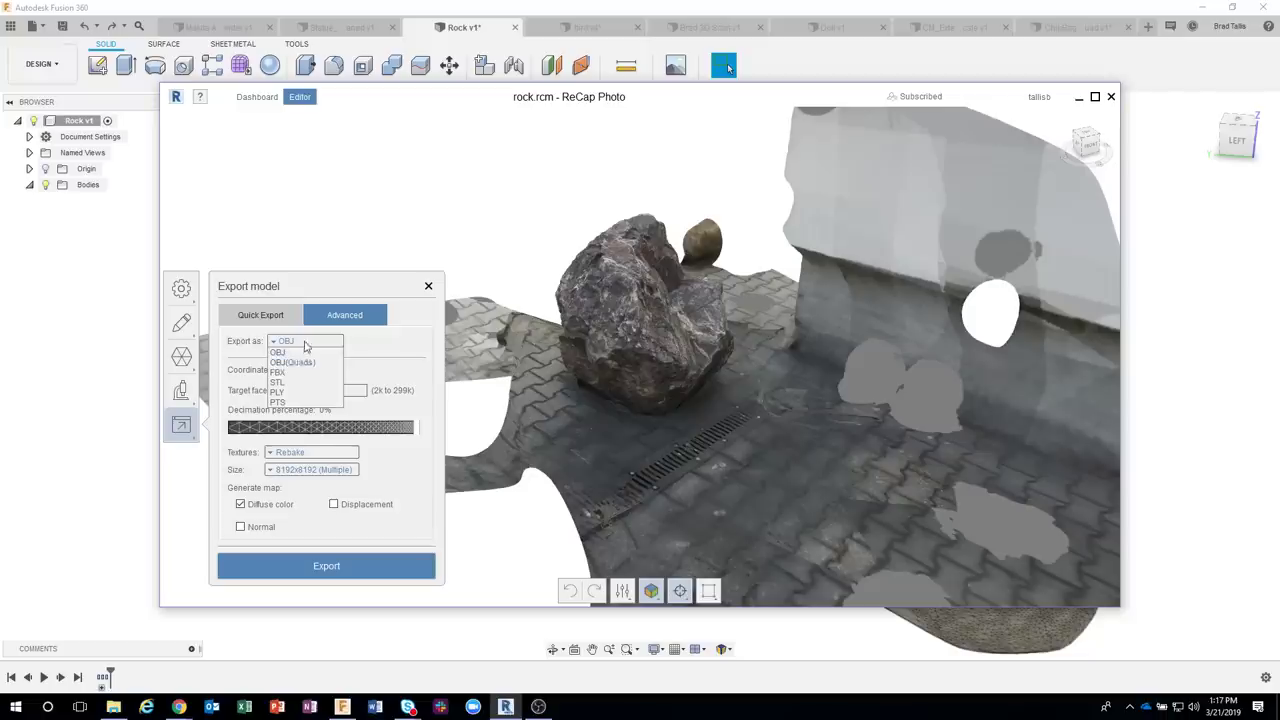
click(304, 352)
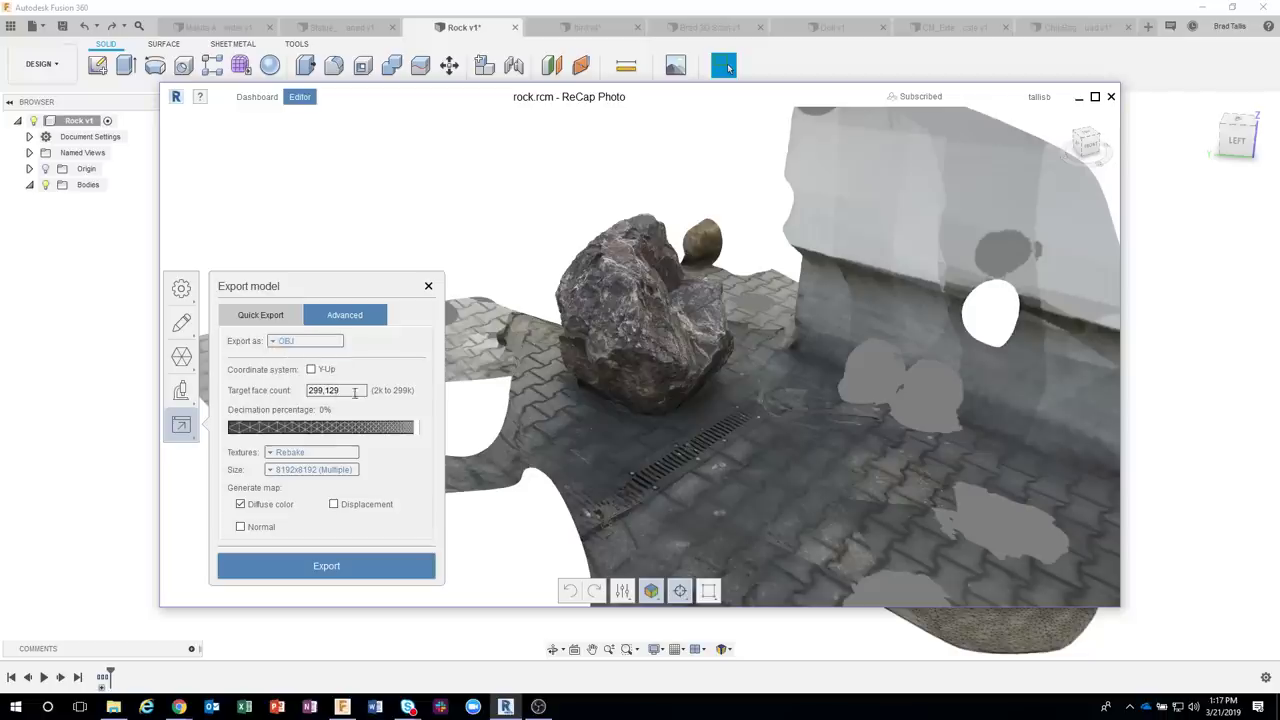
double_click(355, 390)
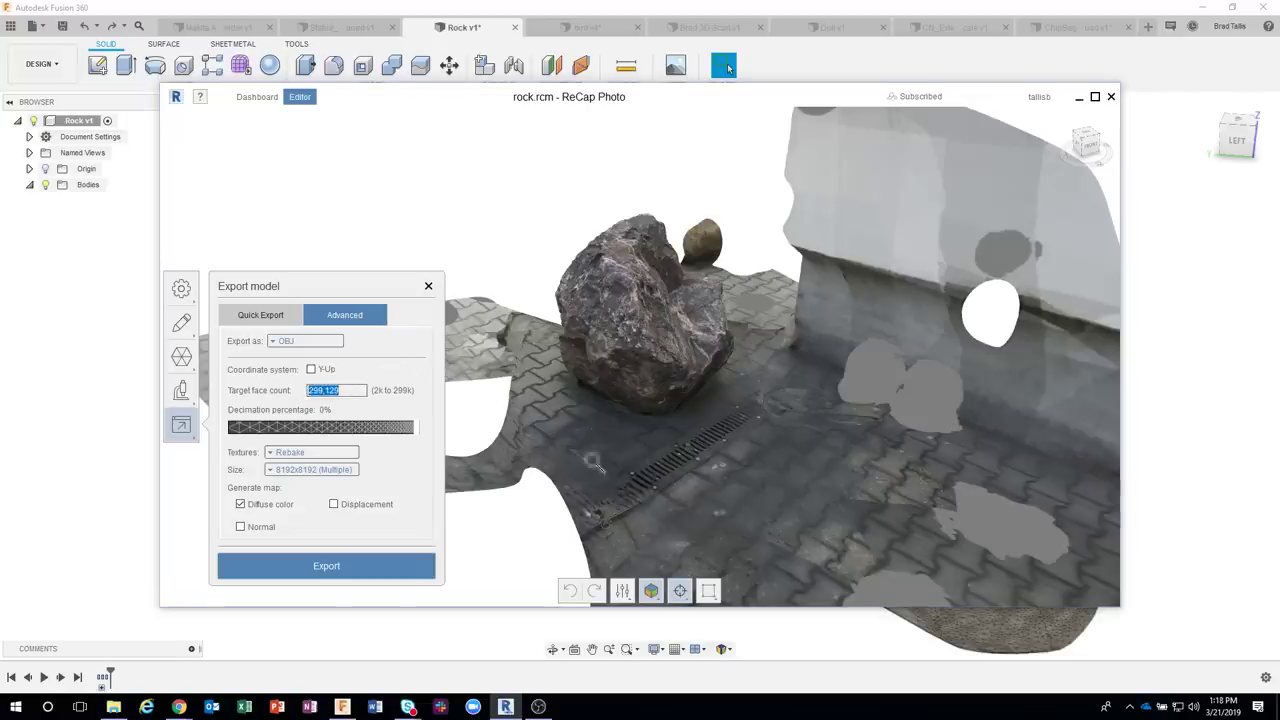
click(651, 591)
click(651, 591)
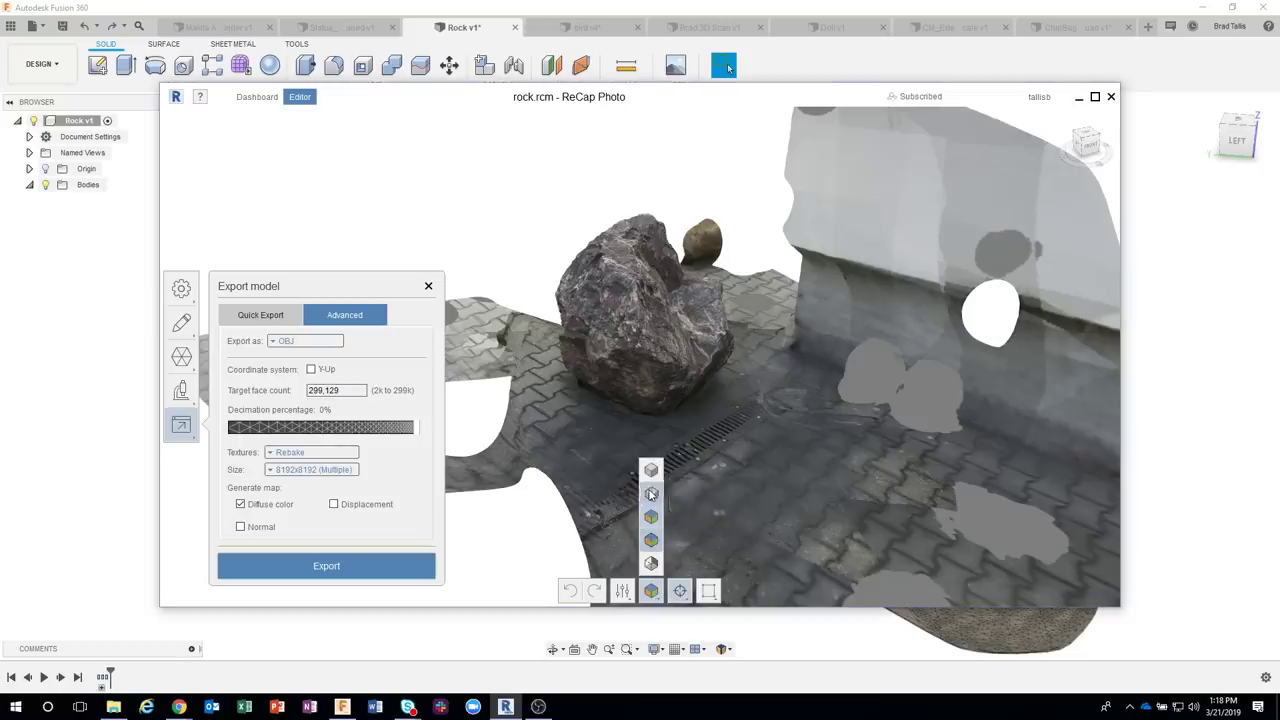
Show the rock as solid with wireframe and zoom in on it
click(650, 493)
scroll(619, 299, up, 3)
scroll(619, 299, up, 4)
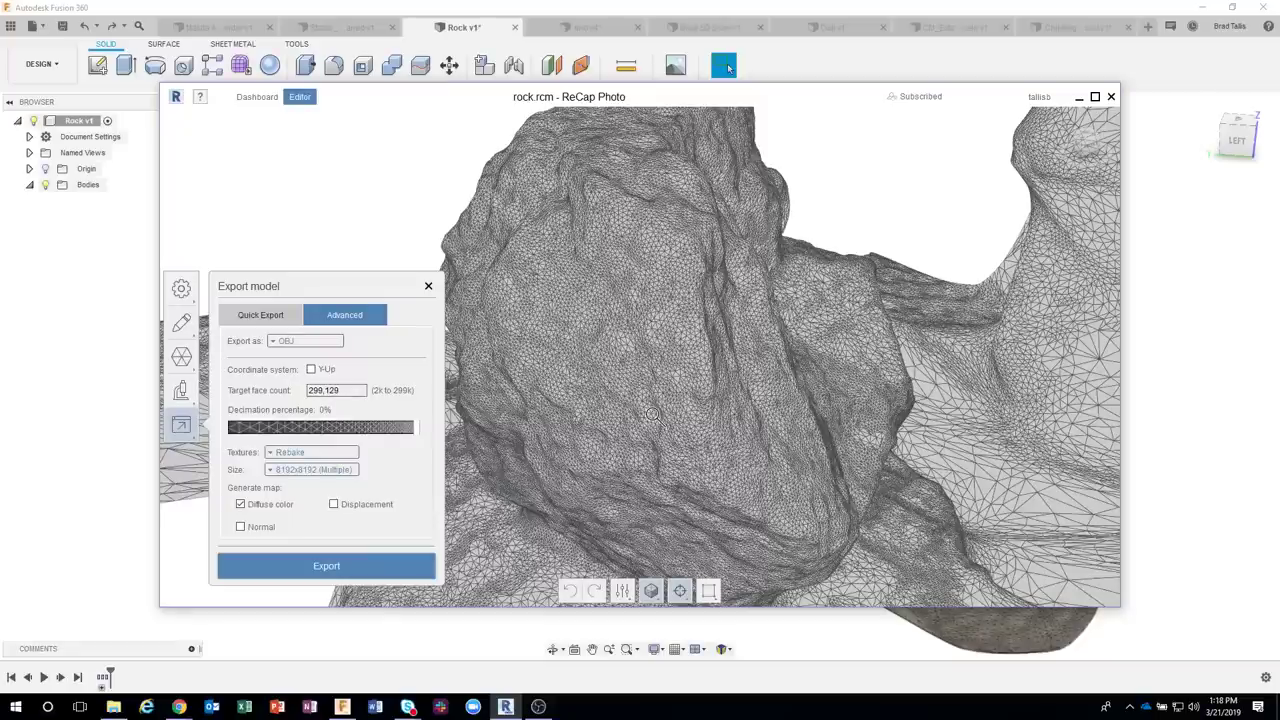
Adjust target face count and decimation (up to 80%, 59,825 faces), then close without exporting
double_click(340, 390)
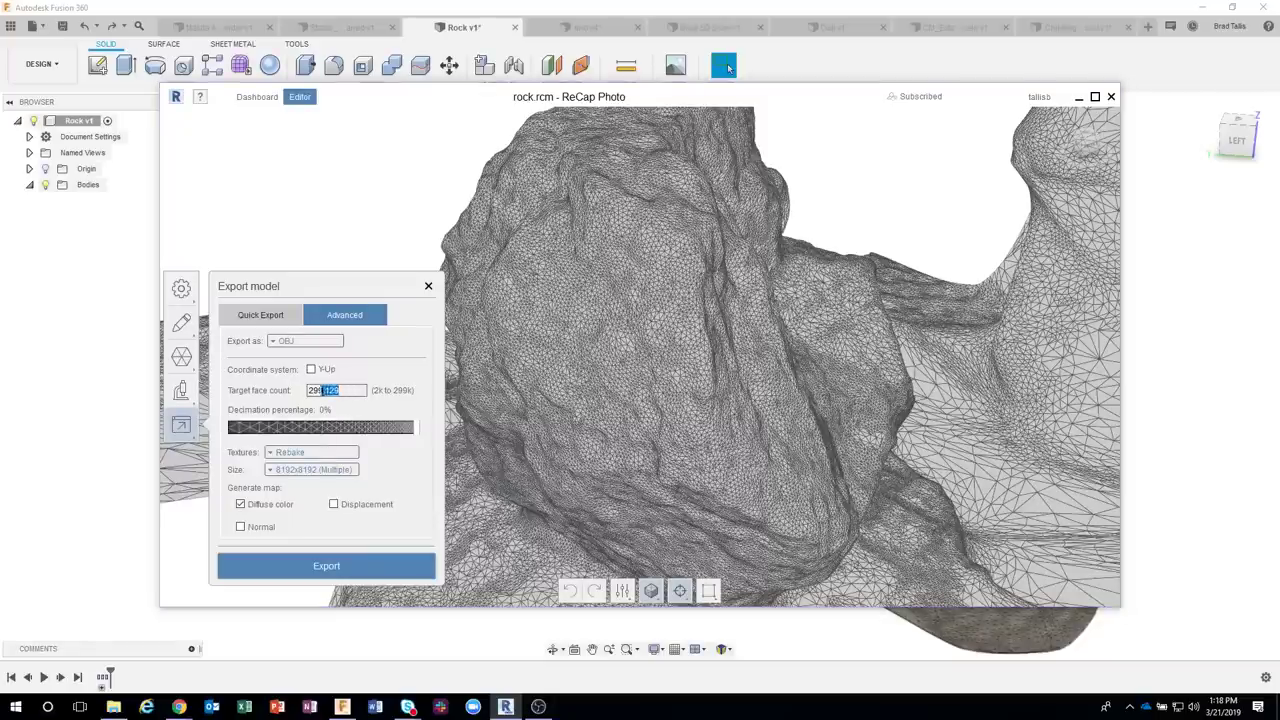
drag(340, 390, 288, 390)
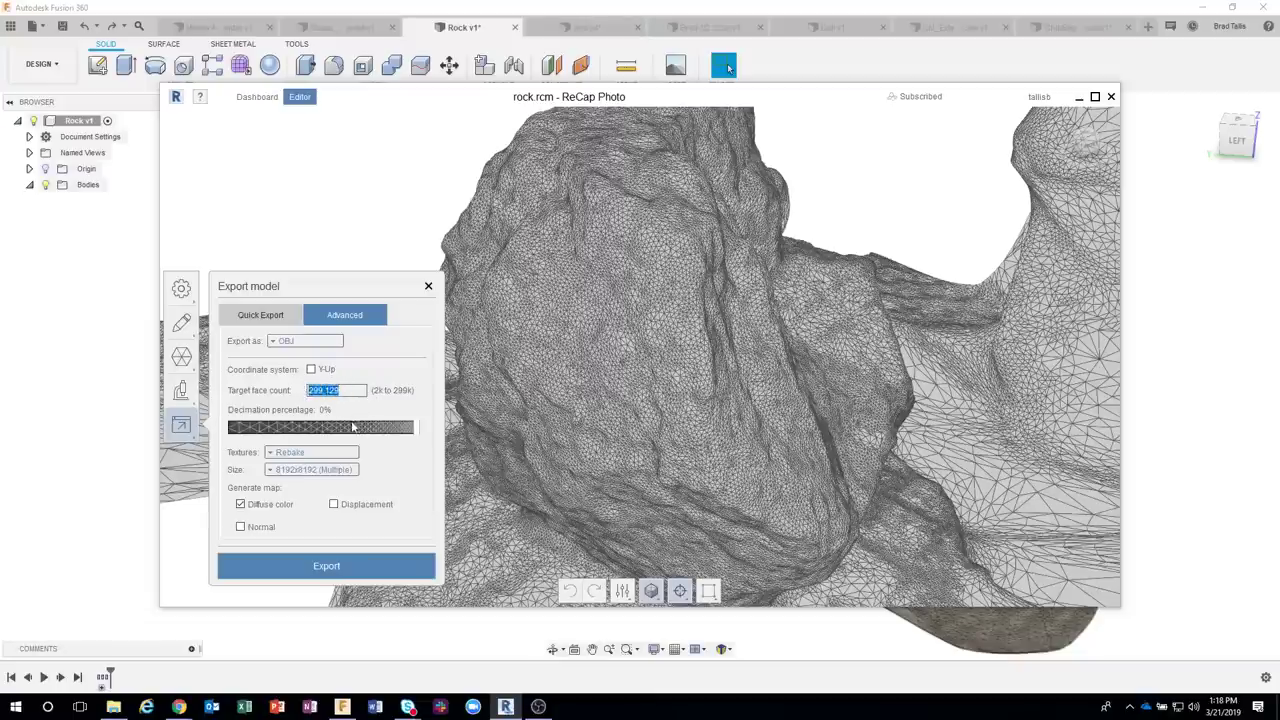
click(360, 431)
drag(362, 432, 248, 430)
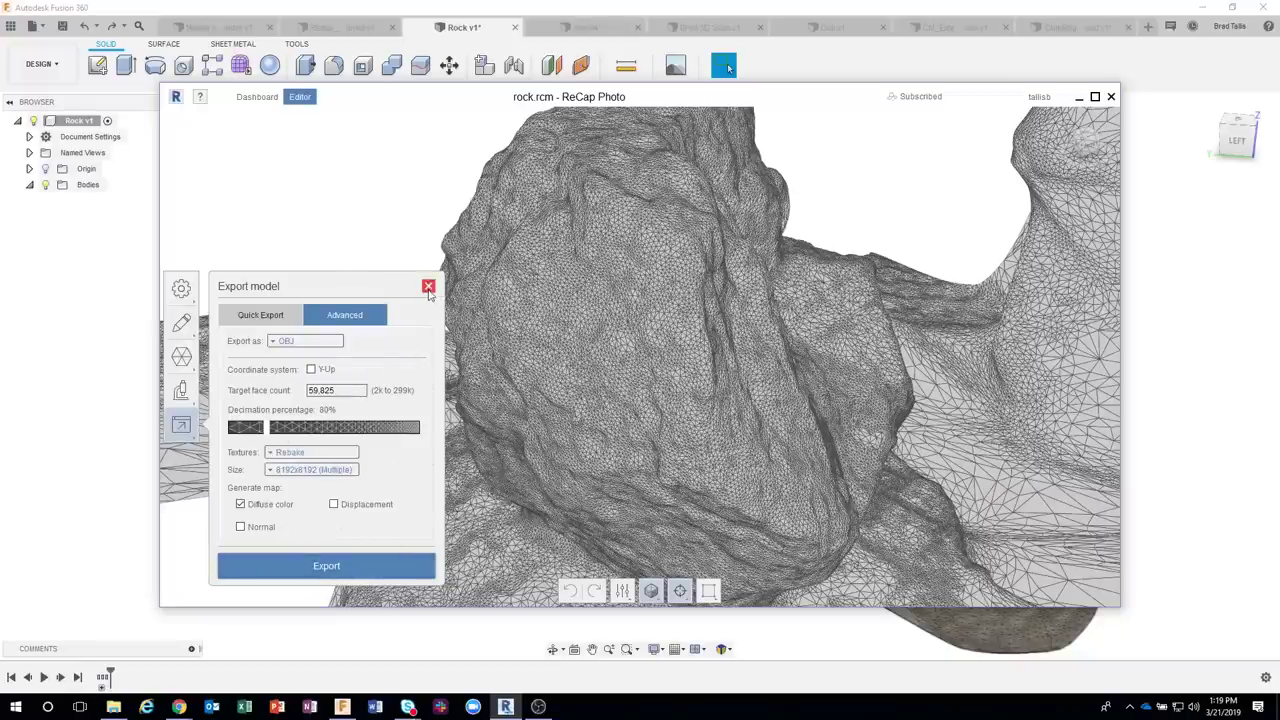
click(428, 286)
scroll(512, 300, down, 5)
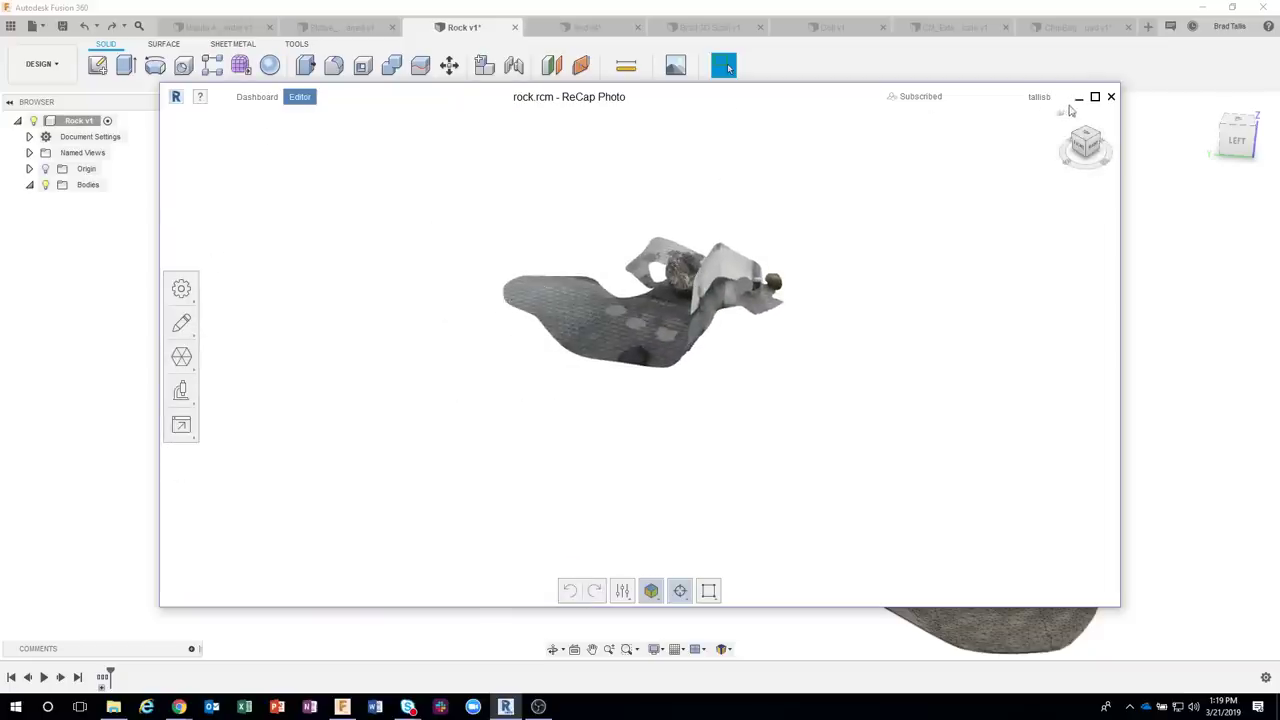
Close ReCap Photo and start a file upload to the Photogrammetry project from the Data Panel
click(1078, 96)
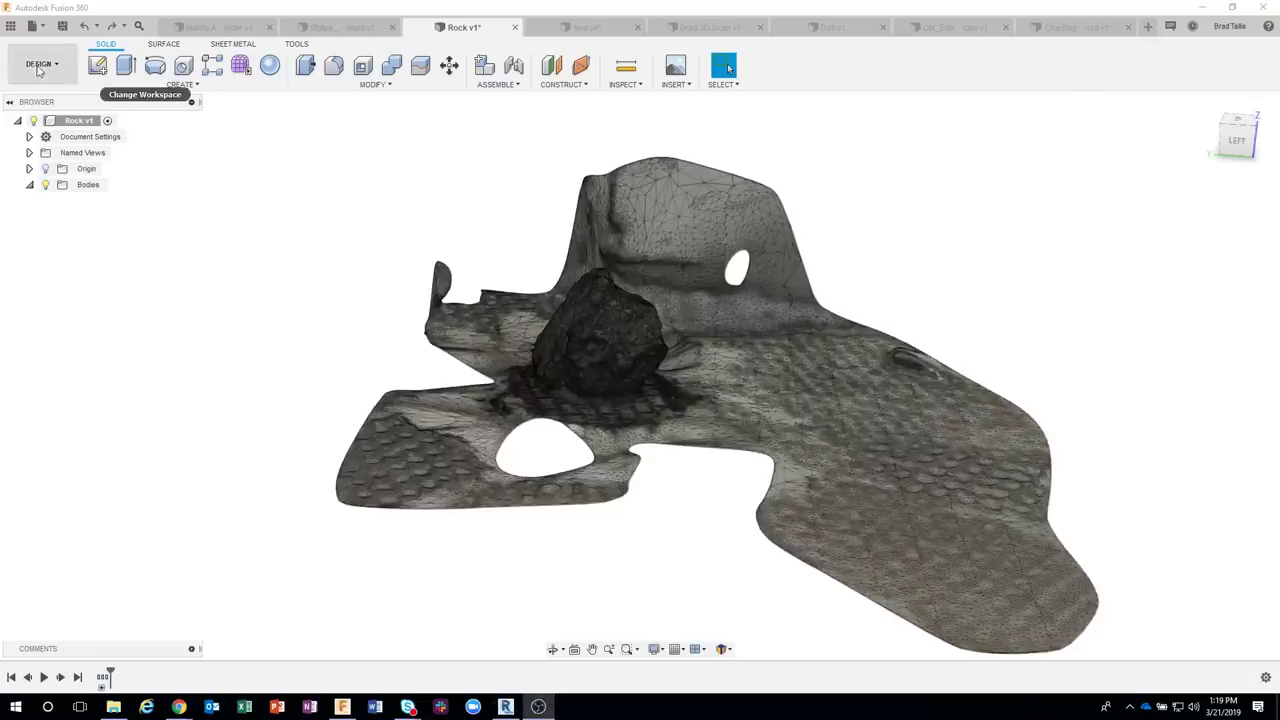
click(10, 27)
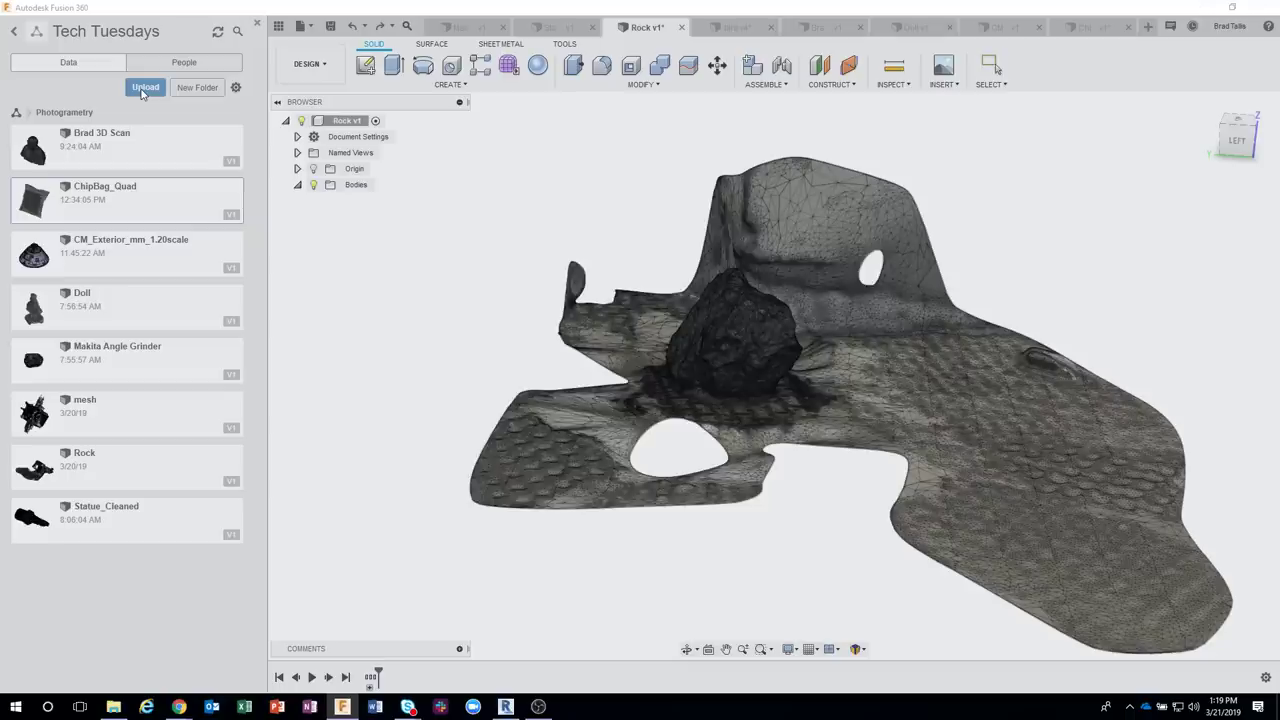
click(144, 89)
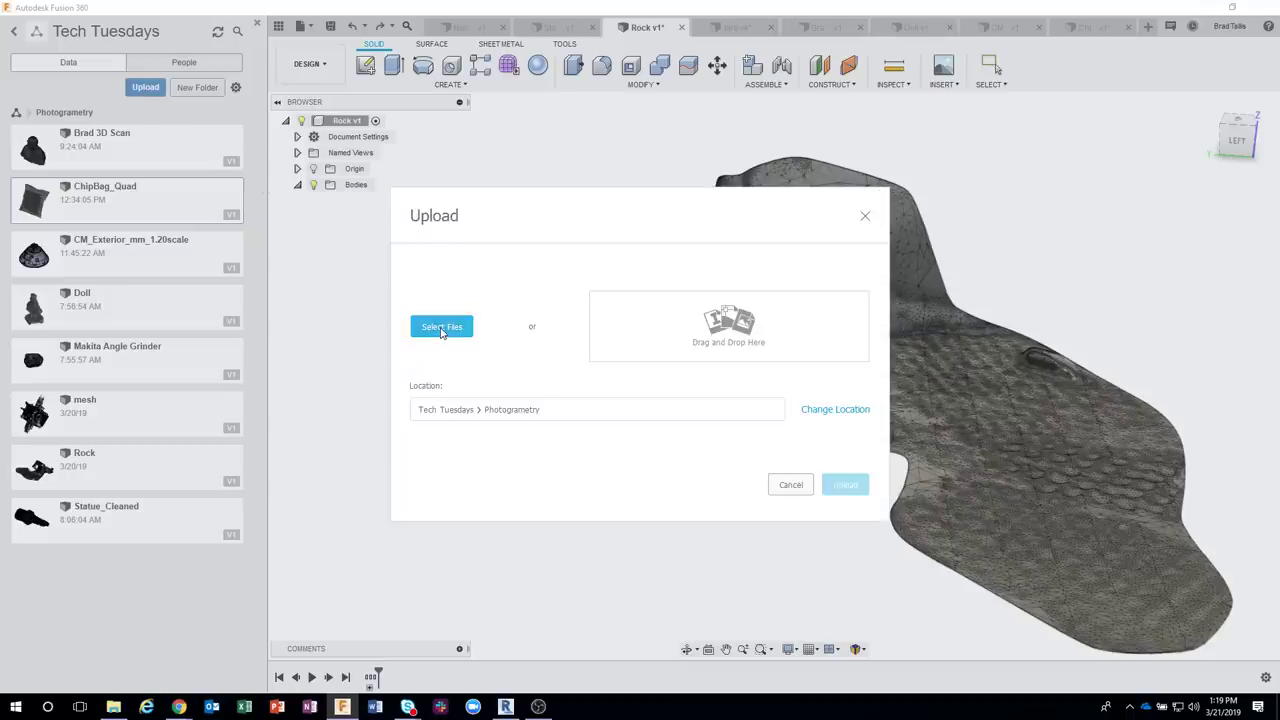
click(436, 329)
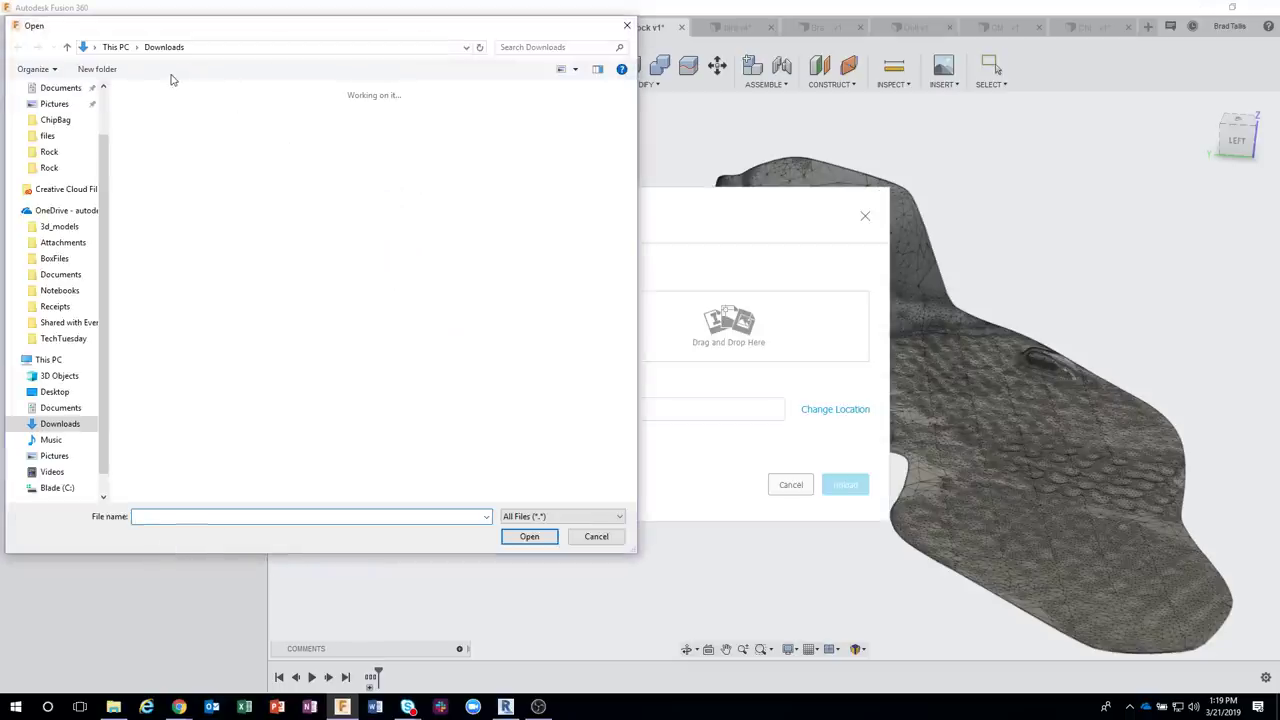
Browse to Downloads > Rock > Rock, select the rock model, then cancel both dialogs
click(70, 153)
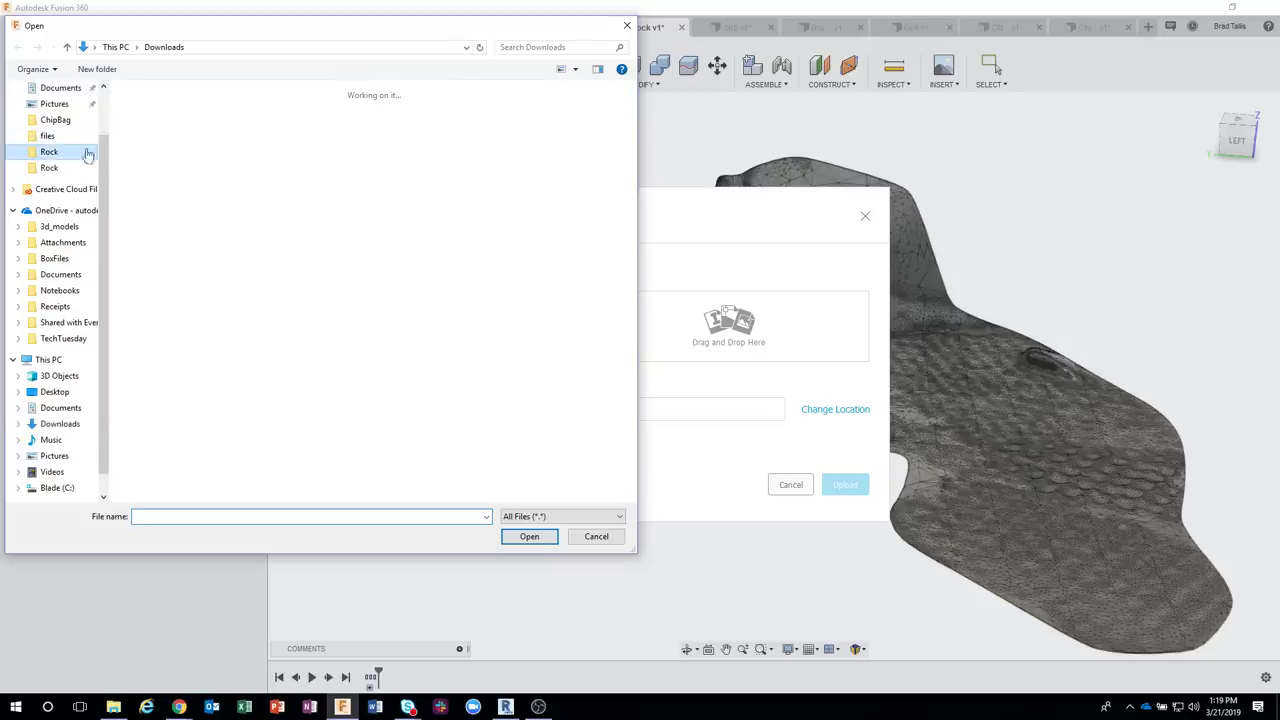
click(52, 167)
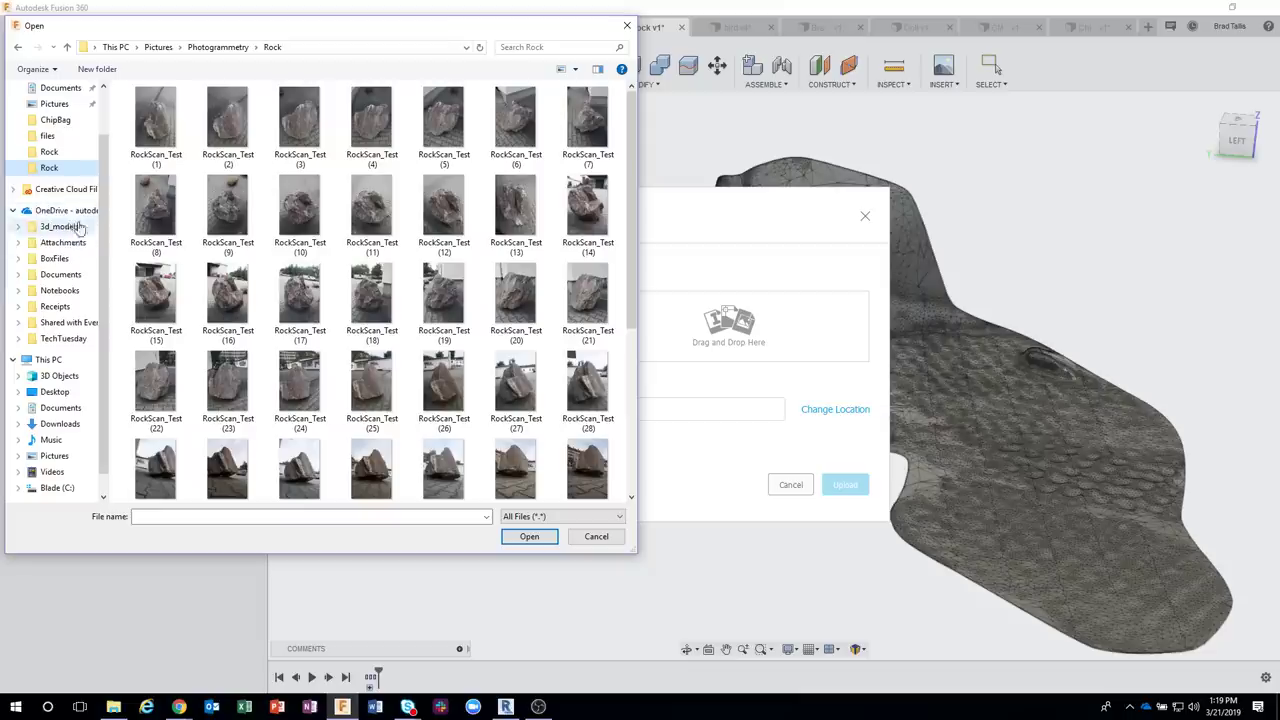
scroll(62, 105, up, 1)
click(58, 88)
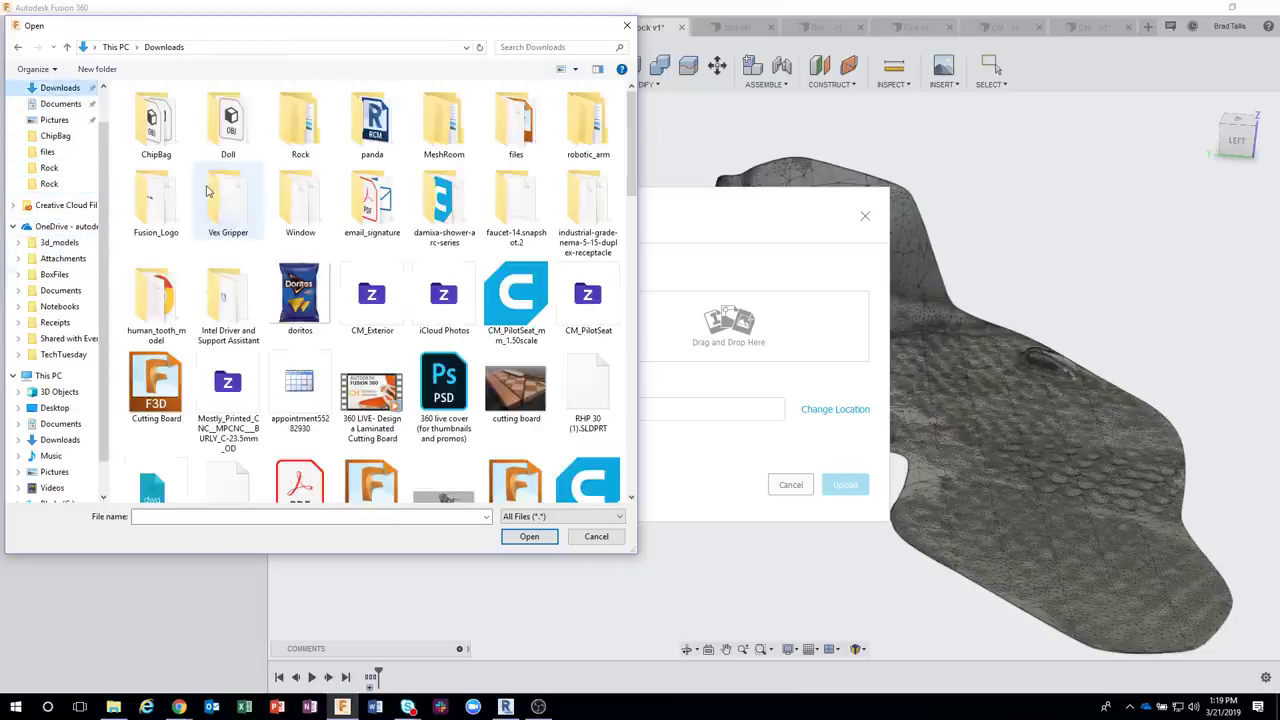
double_click(288, 127)
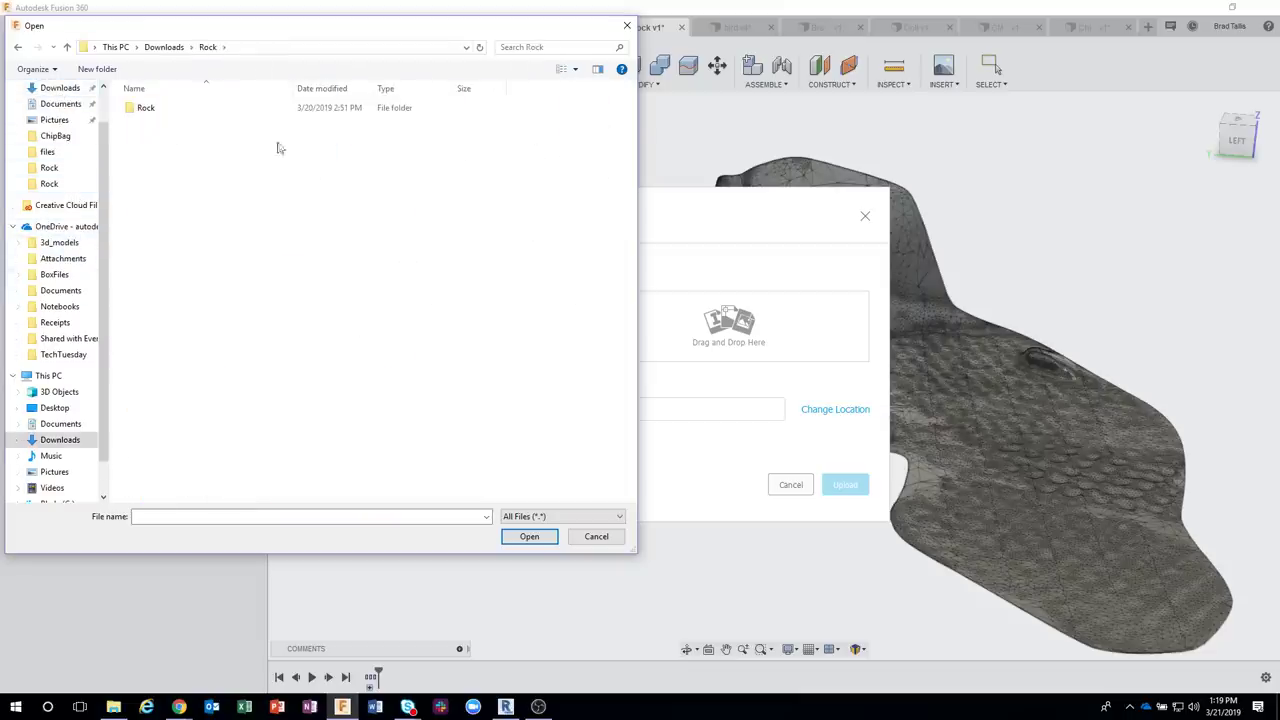
double_click(180, 112)
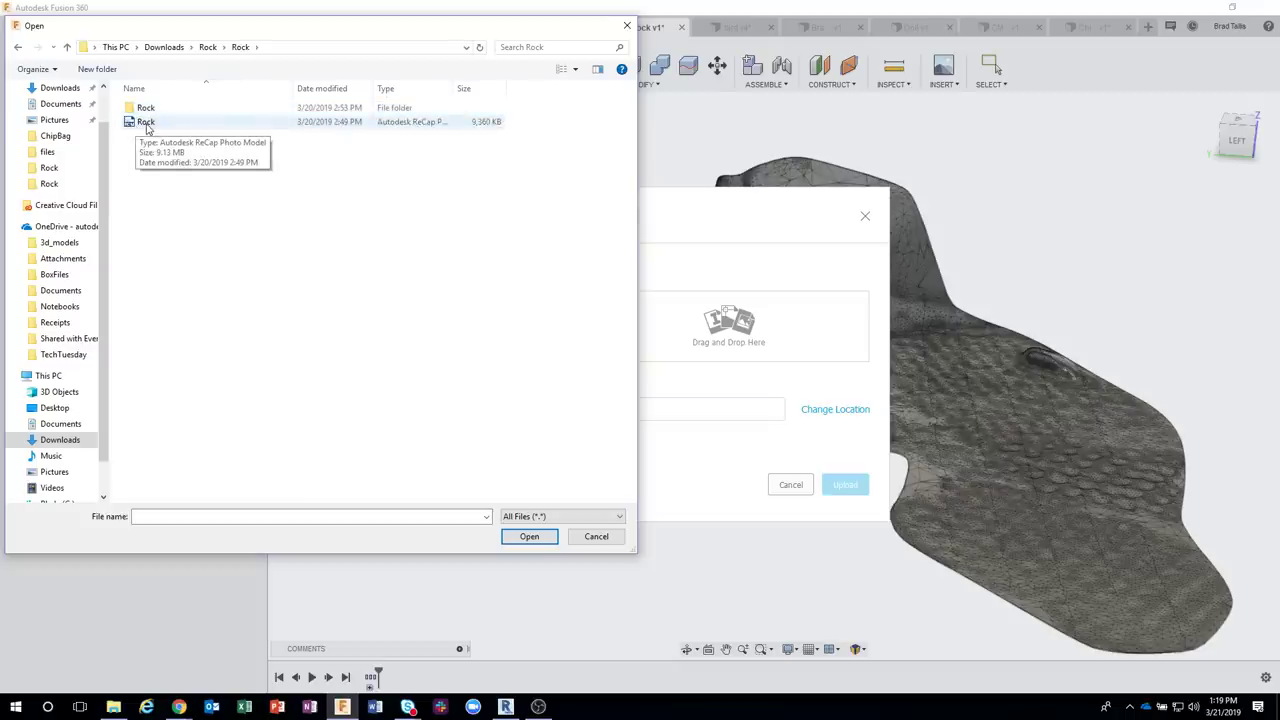
click(146, 124)
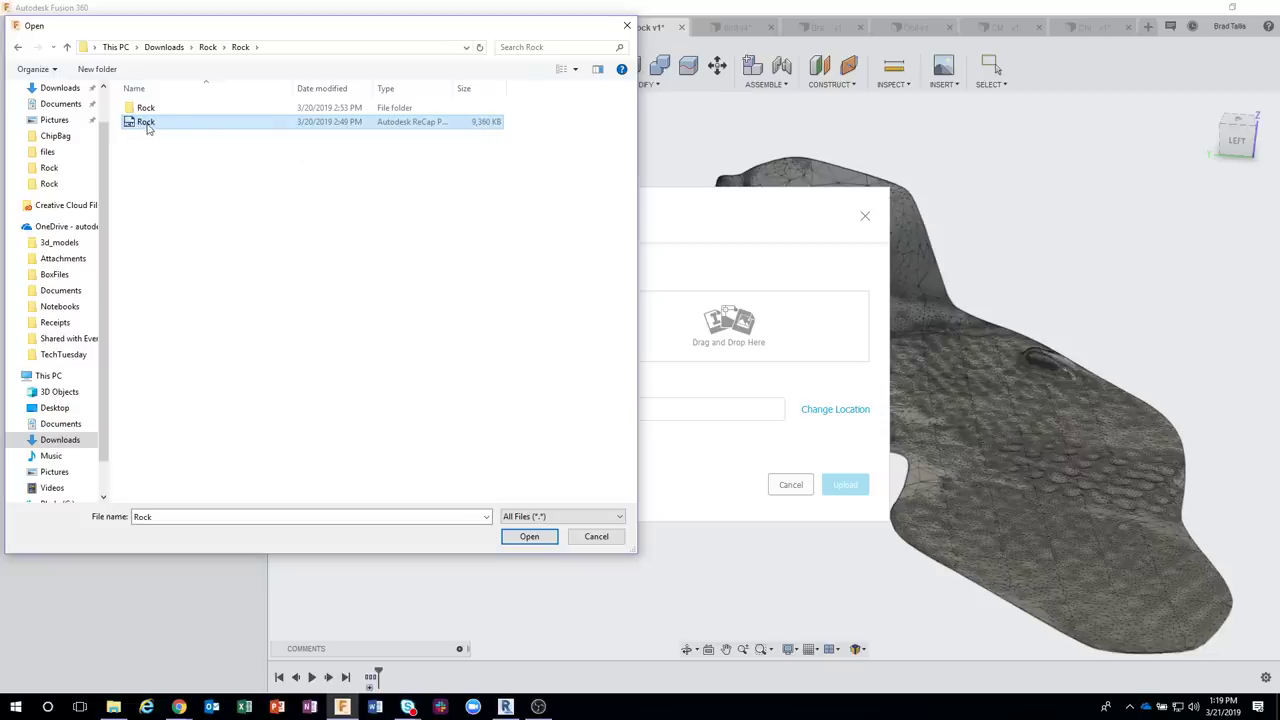
click(585, 535)
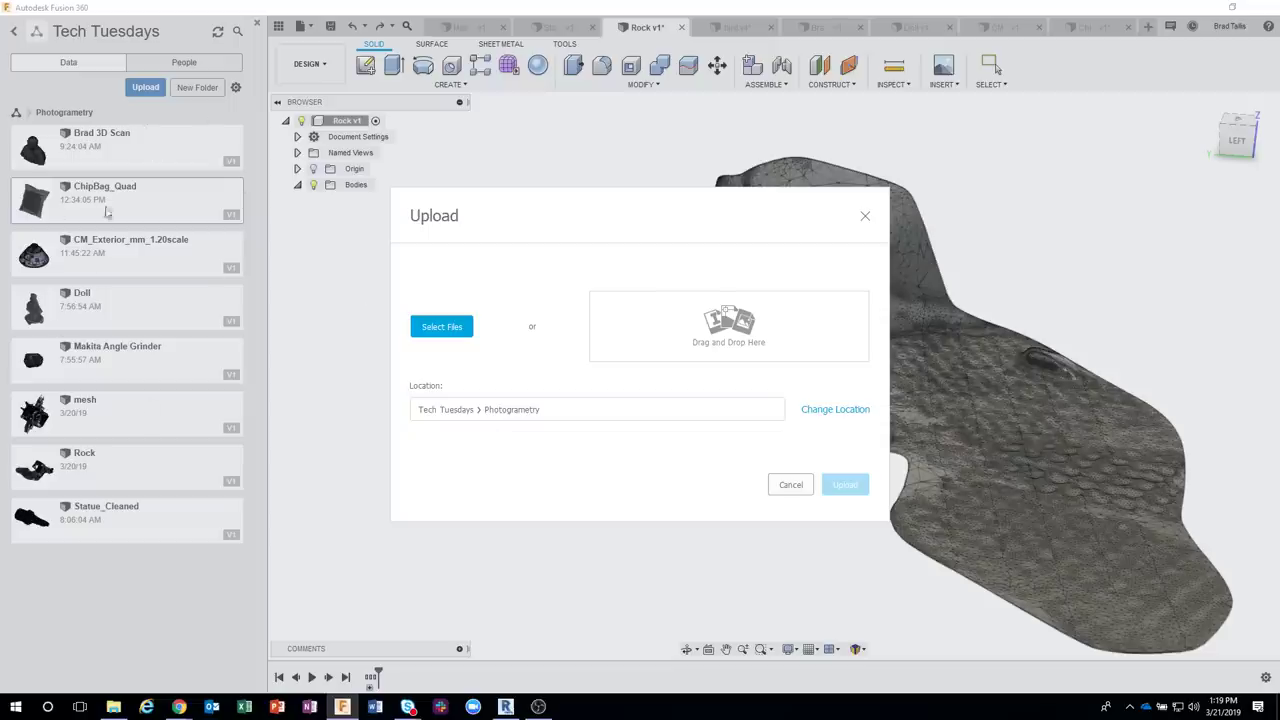
click(791, 485)
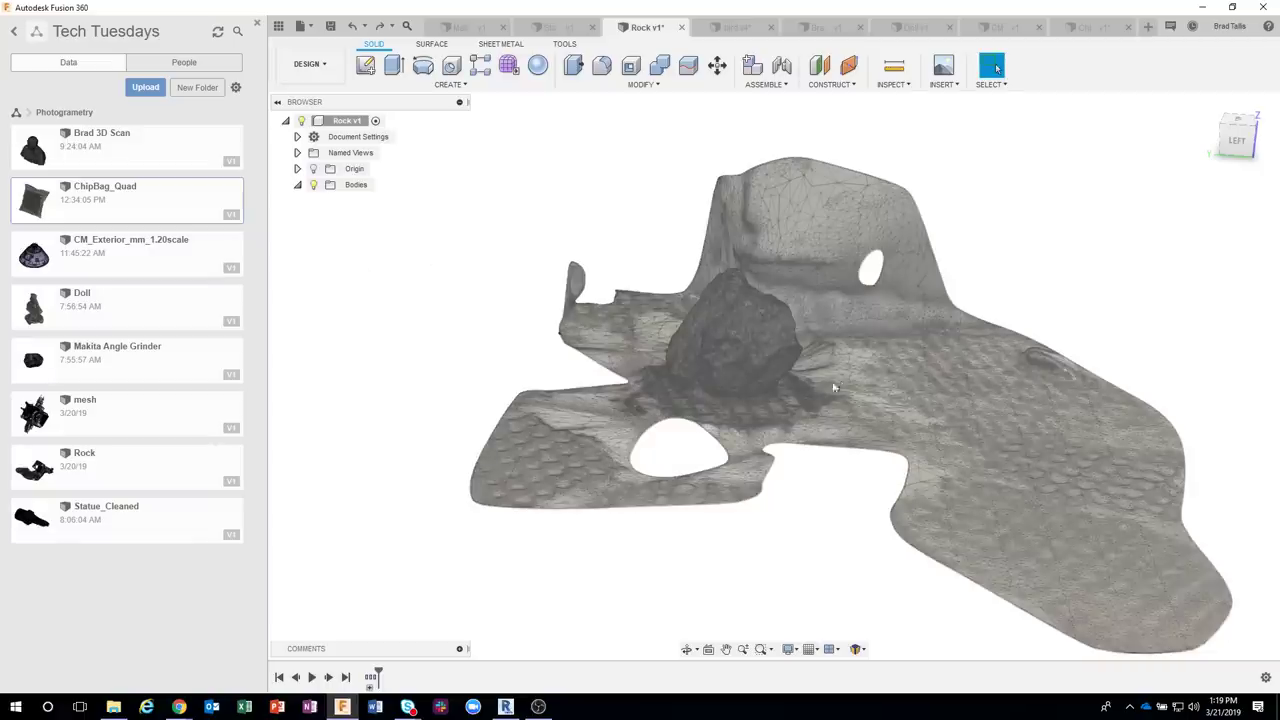
middle_drag(892, 368, 838, 368)
scroll(761, 352, up, 8)
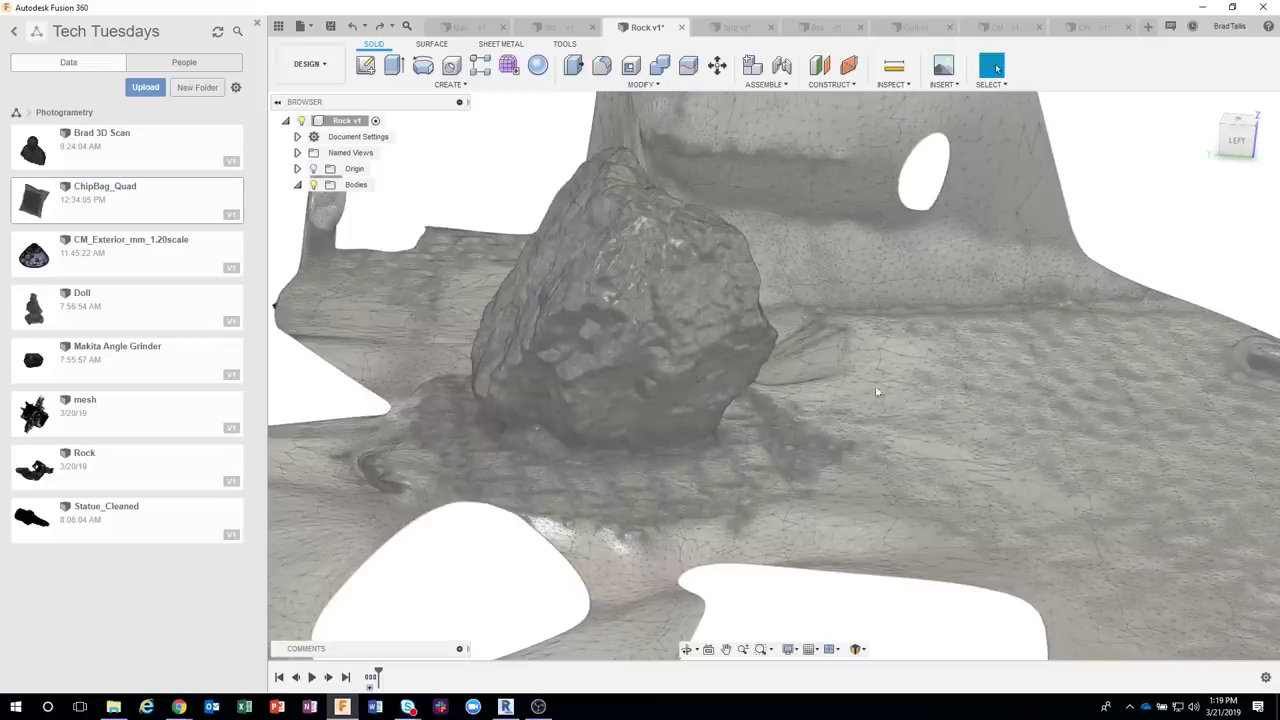
shift+middle_drag(914, 373, 843, 378)
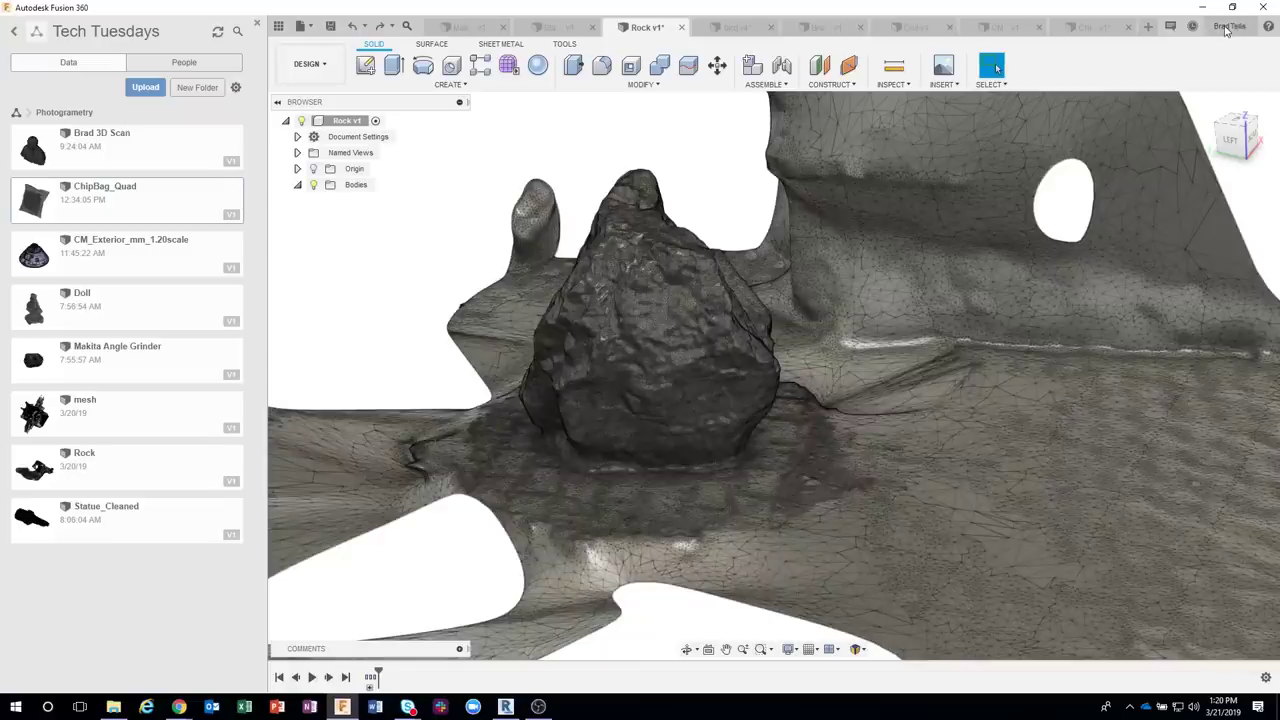
click(1226, 28)
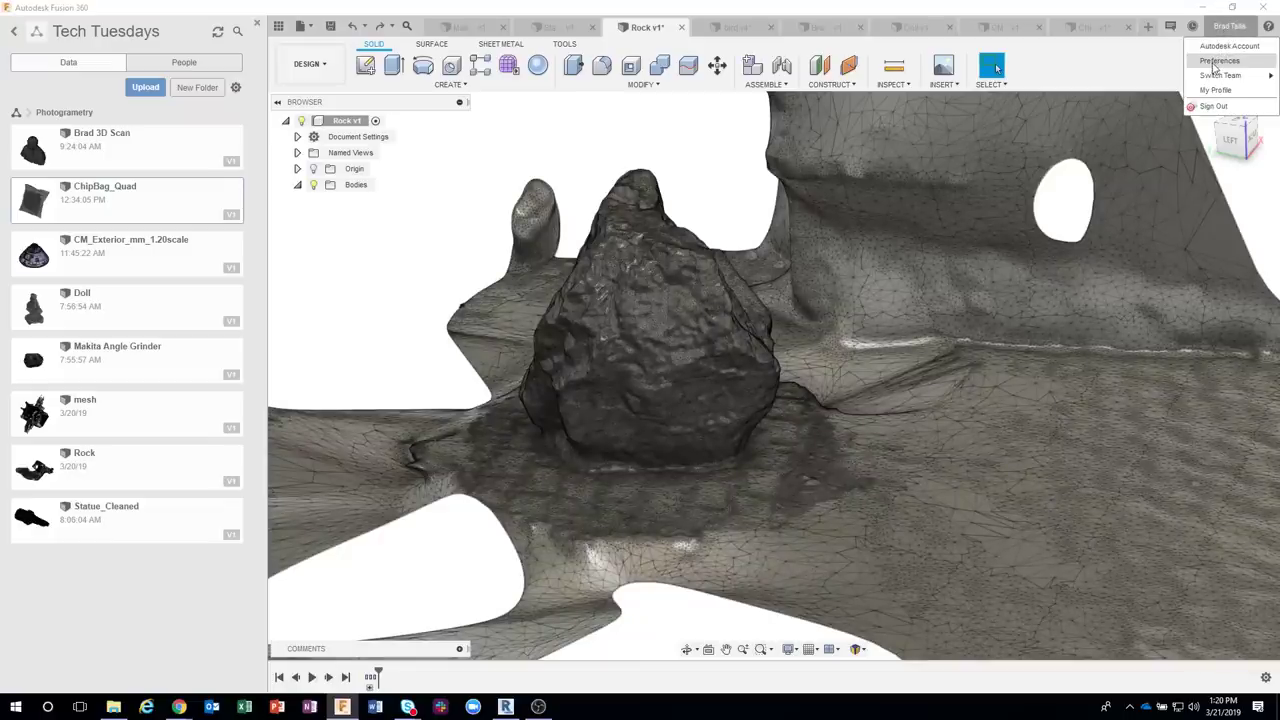
click(1216, 62)
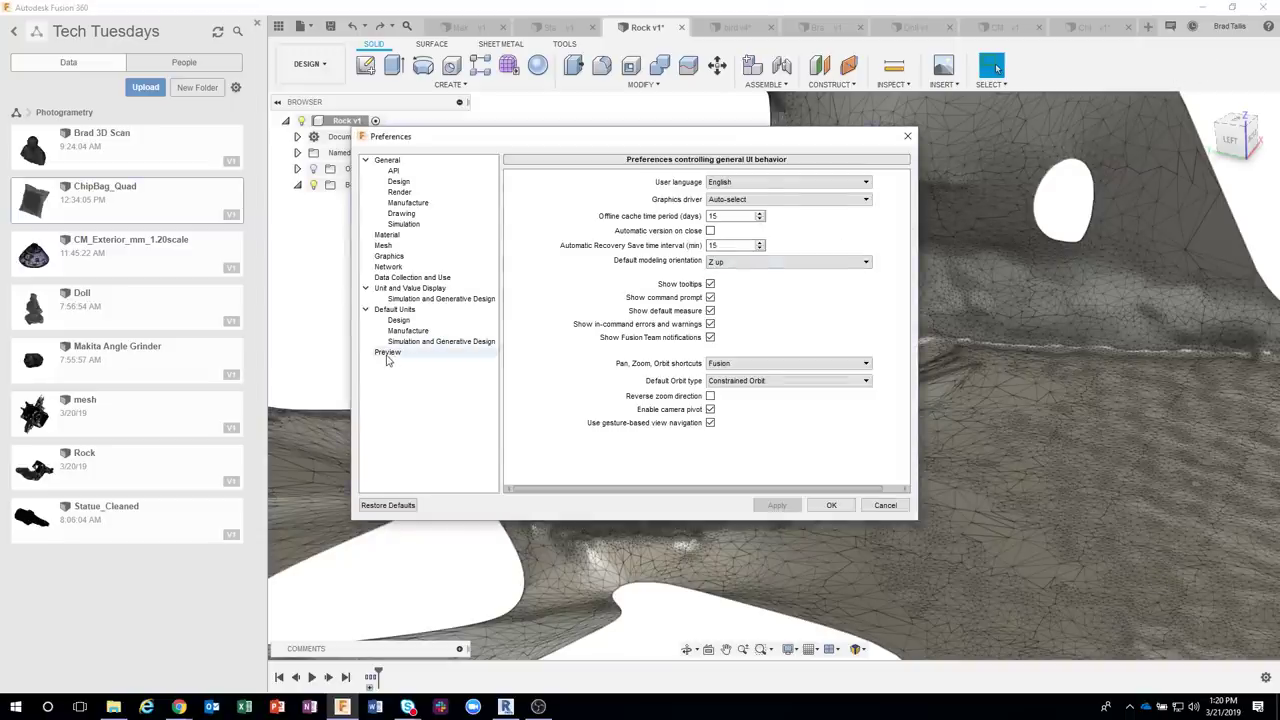
click(388, 354)
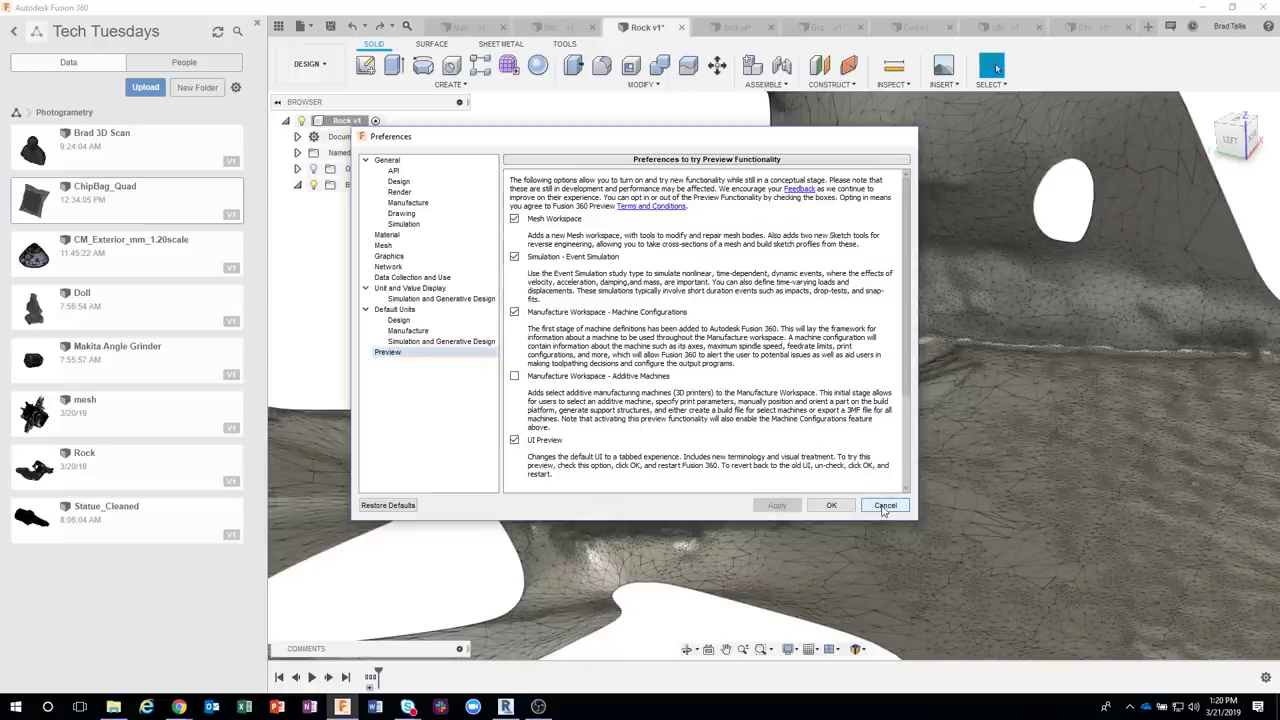
click(884, 506)
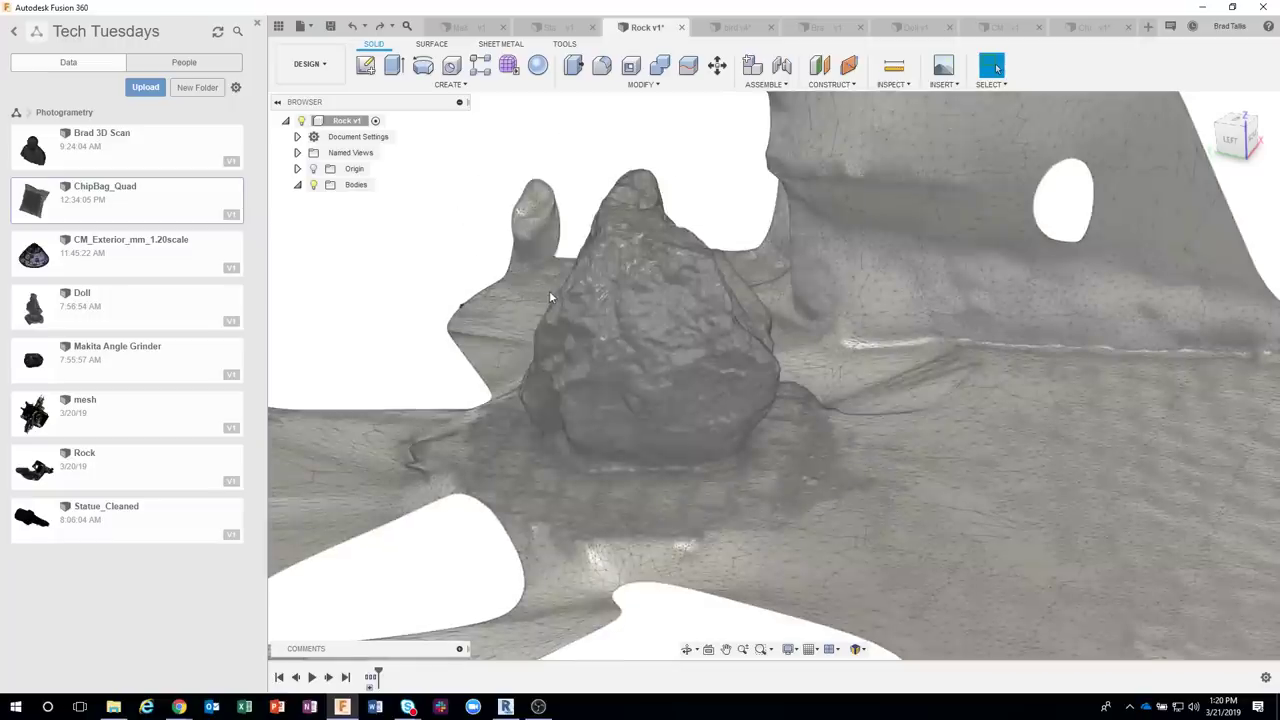
click(550, 291)
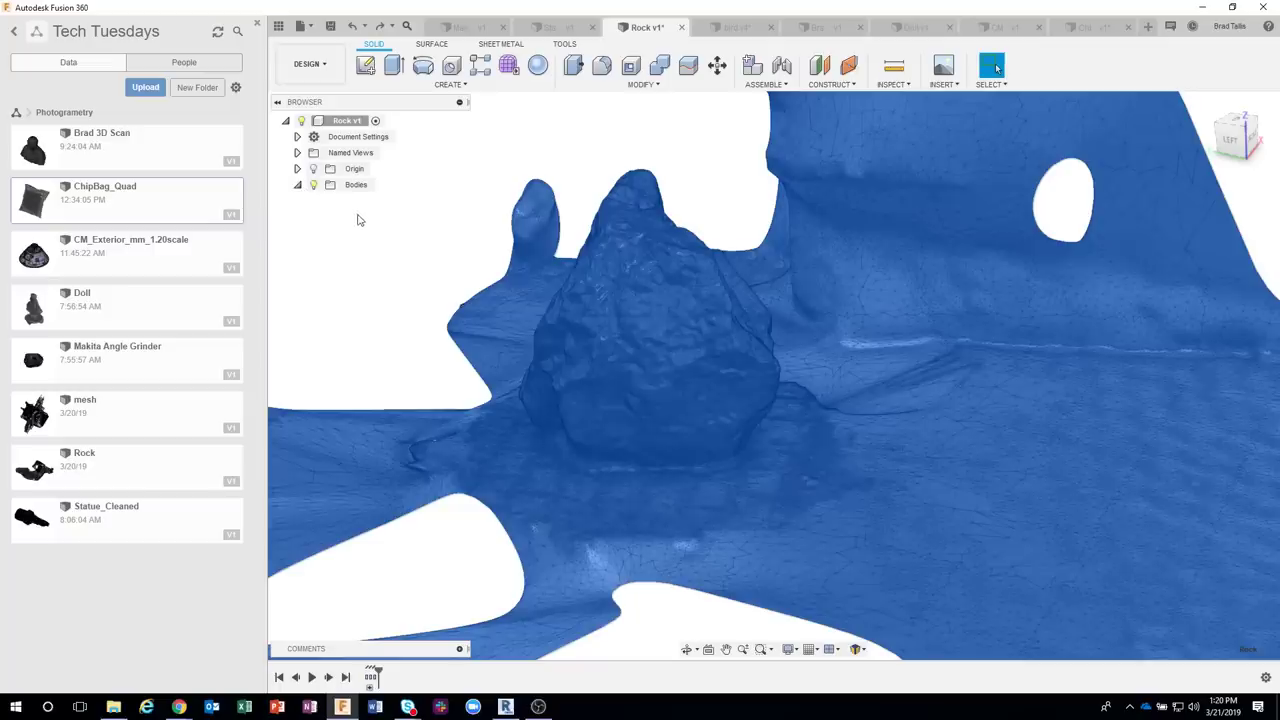
key(Escape)
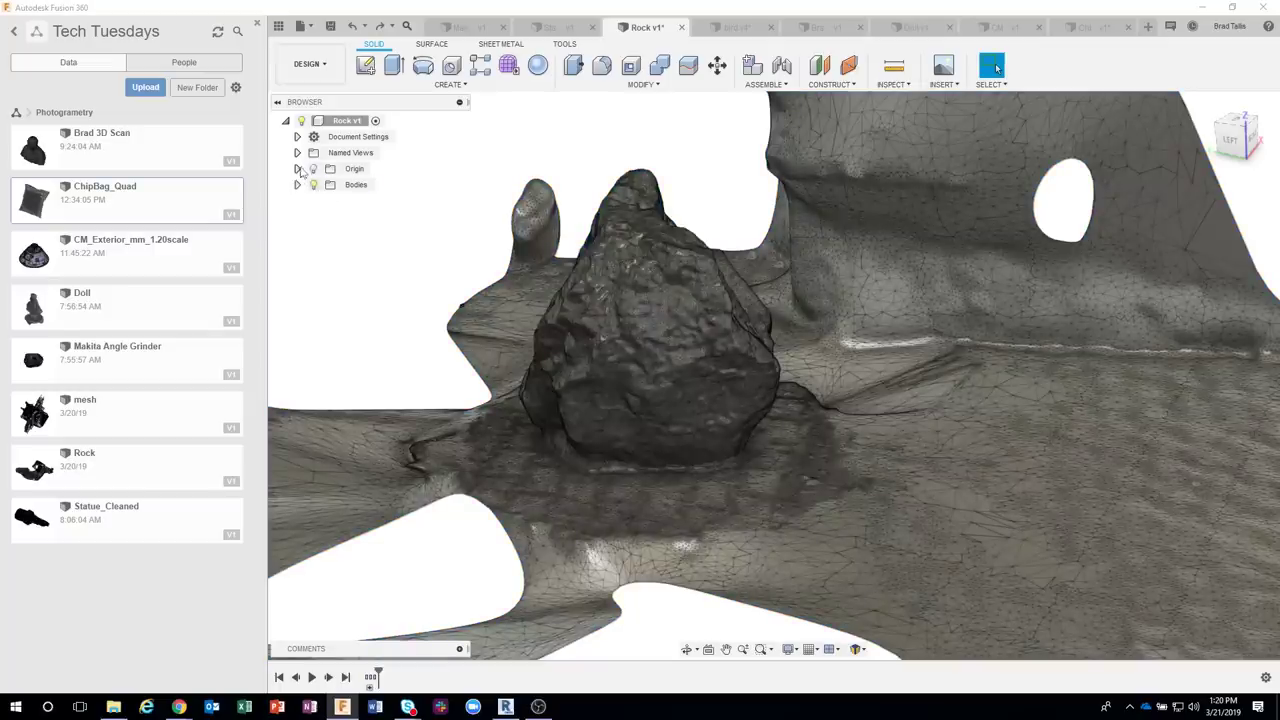
Tilt the view, expand Bodies and bring up the Rock body's context menu
shift+middle_drag(305, 185, 365, 247)
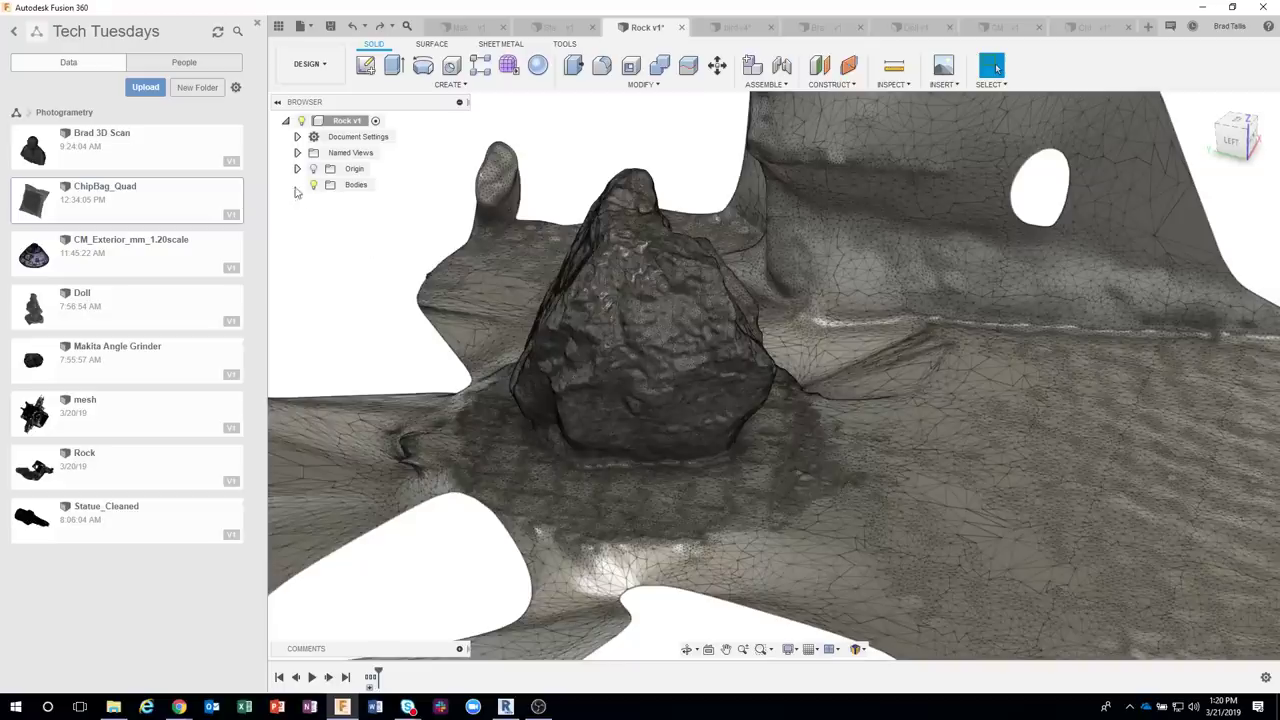
click(297, 184)
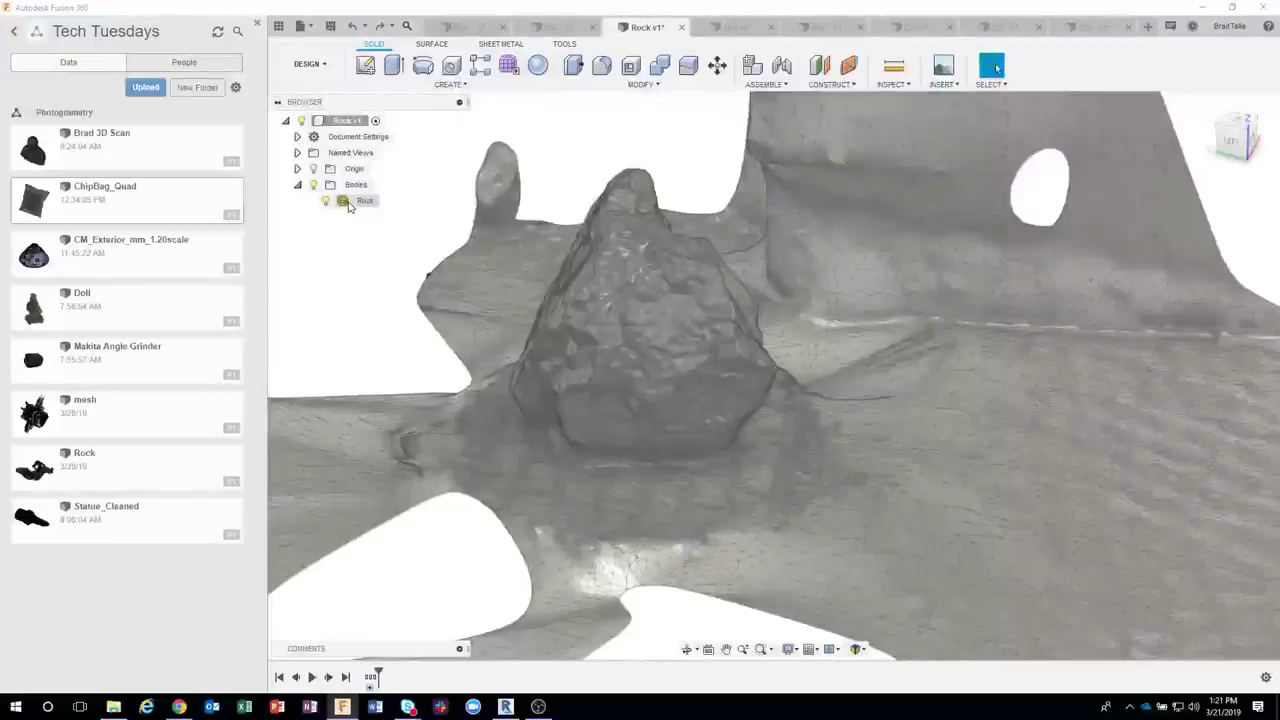
right_click(348, 204)
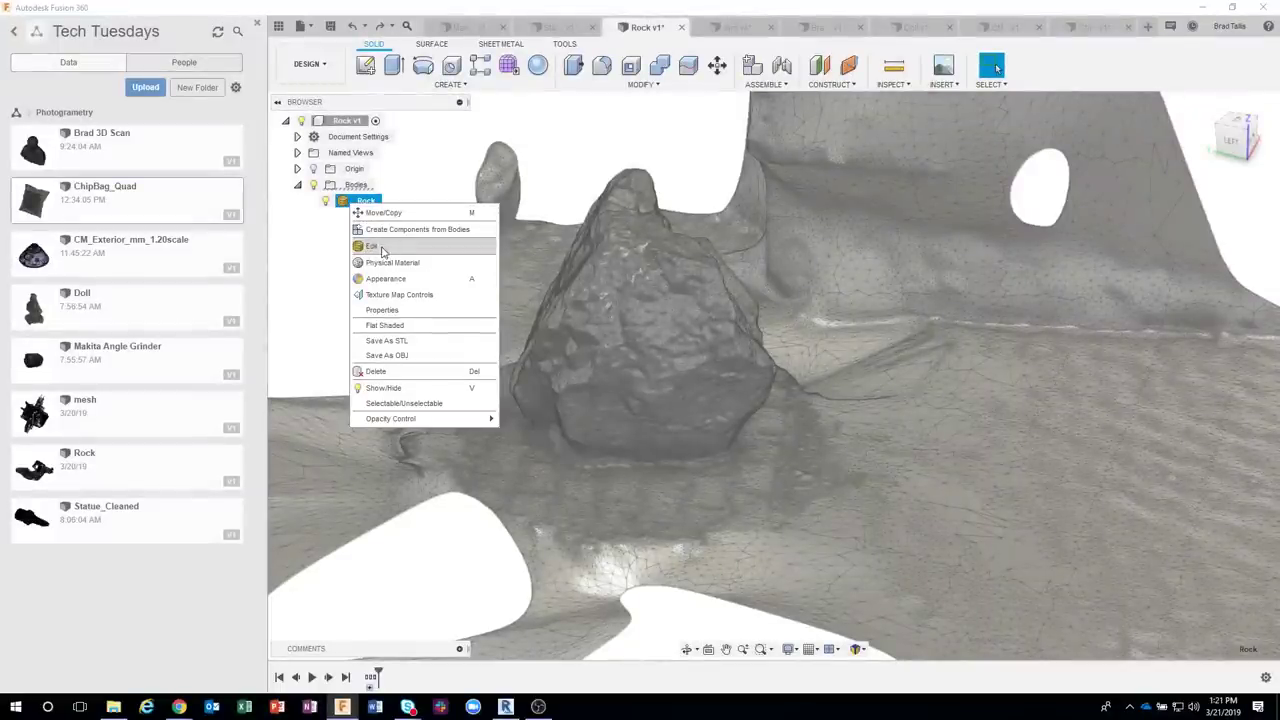
Edit the Rock body as a mesh and test-select face groups on the rock and surrounding ground
click(372, 246)
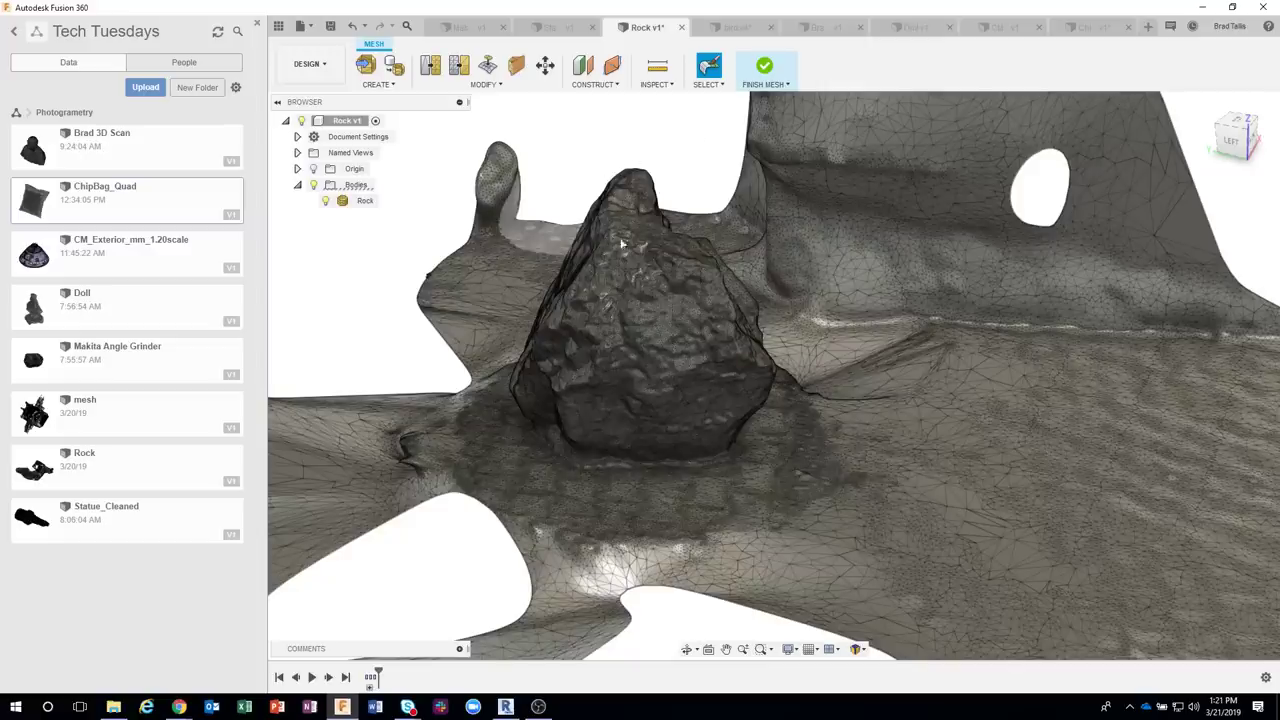
click(644, 306)
scroll(643, 316, up, 5)
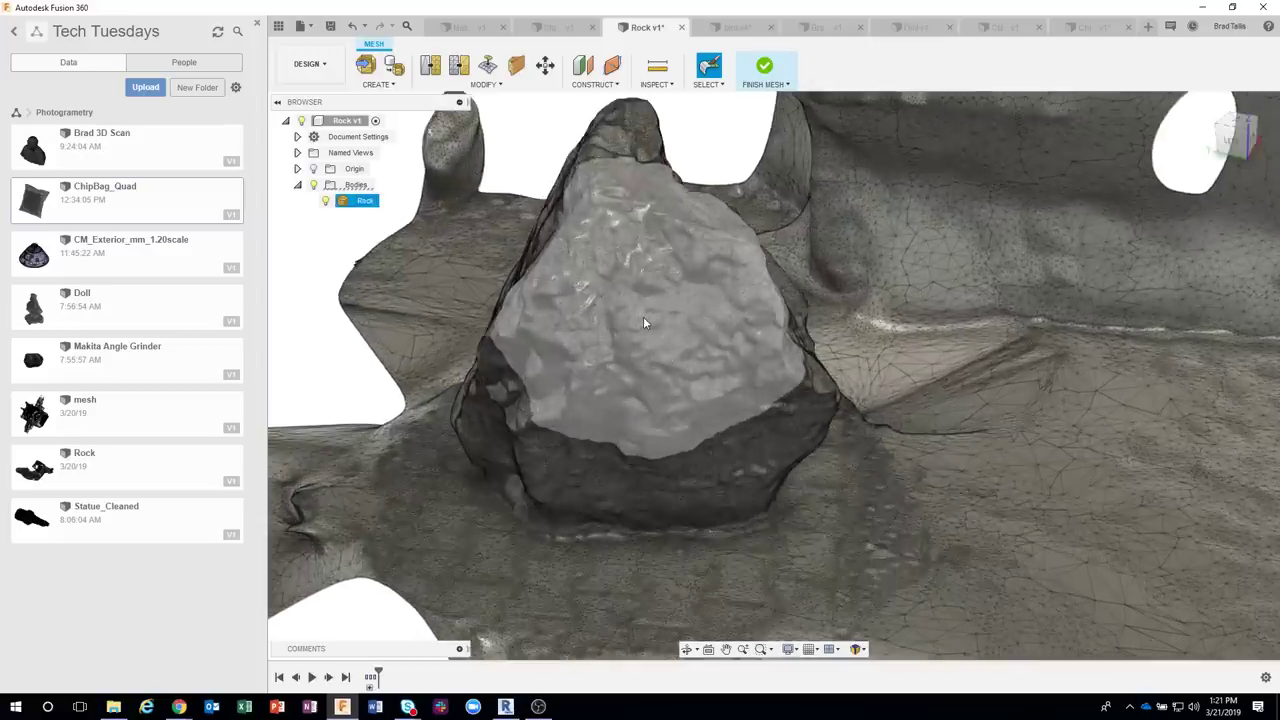
key(Escape)
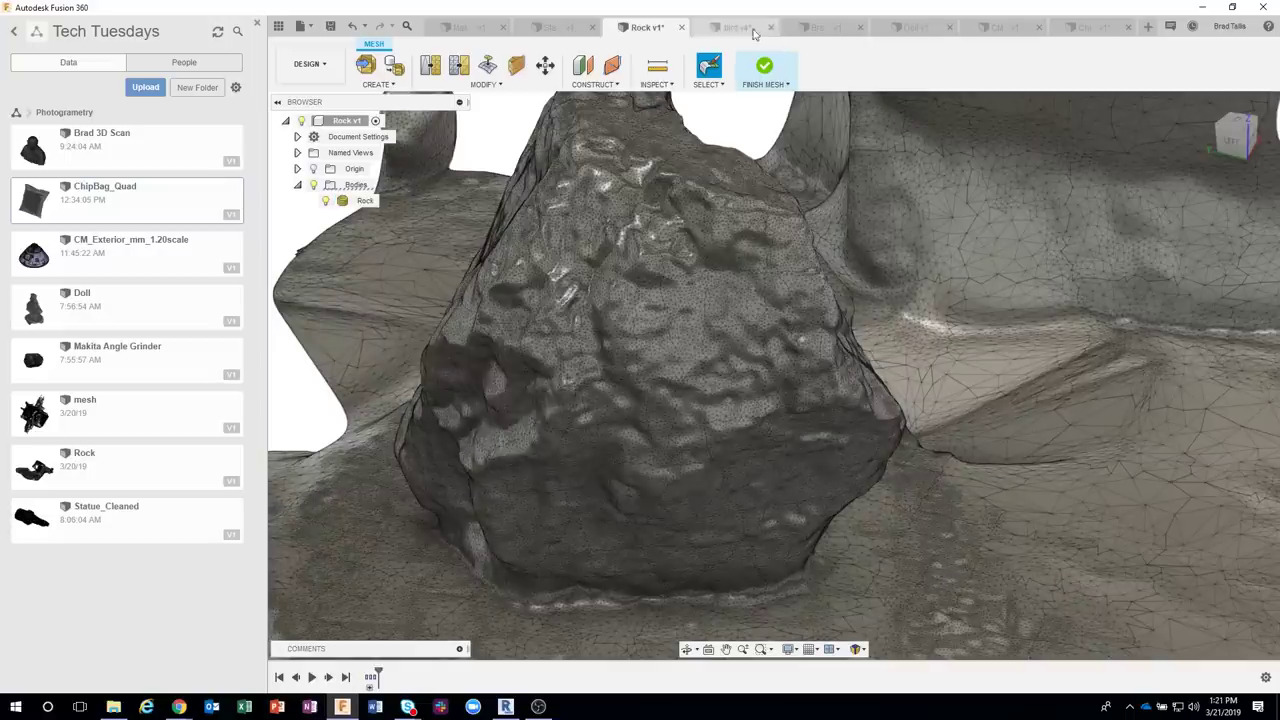
click(702, 287)
scroll(702, 287, down, 3)
scroll(702, 265, down, 3)
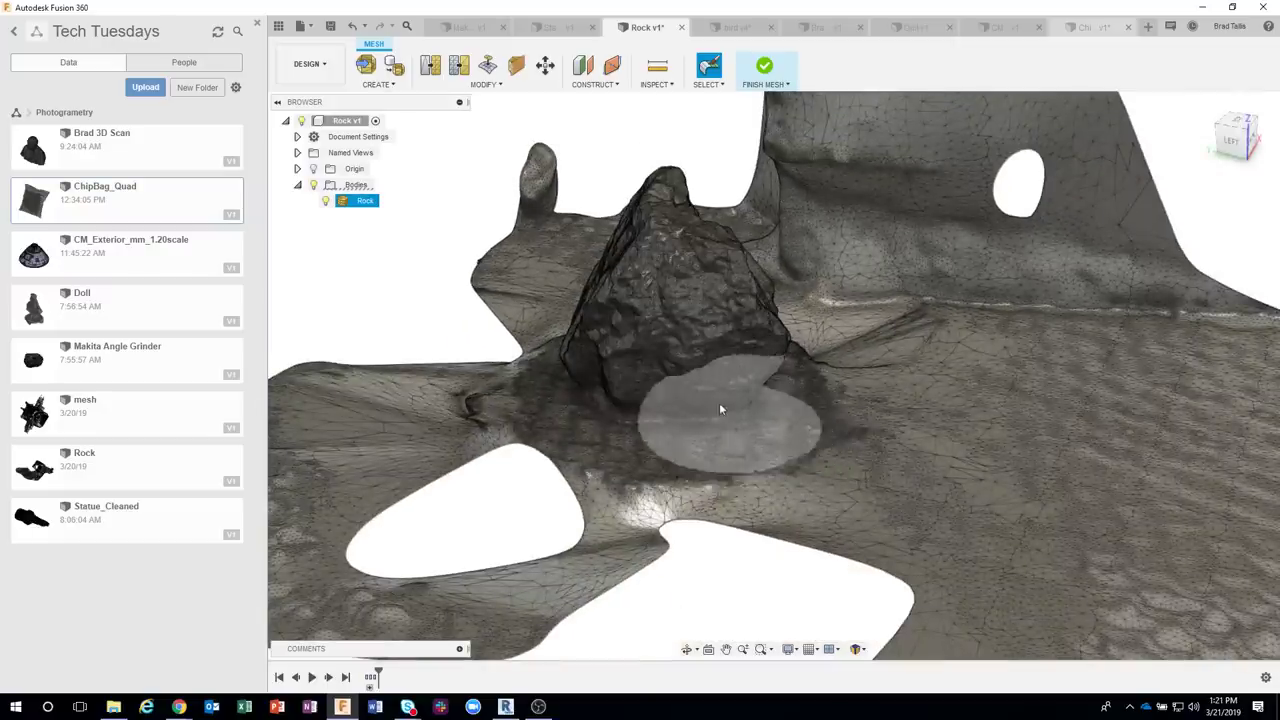
key(Escape)
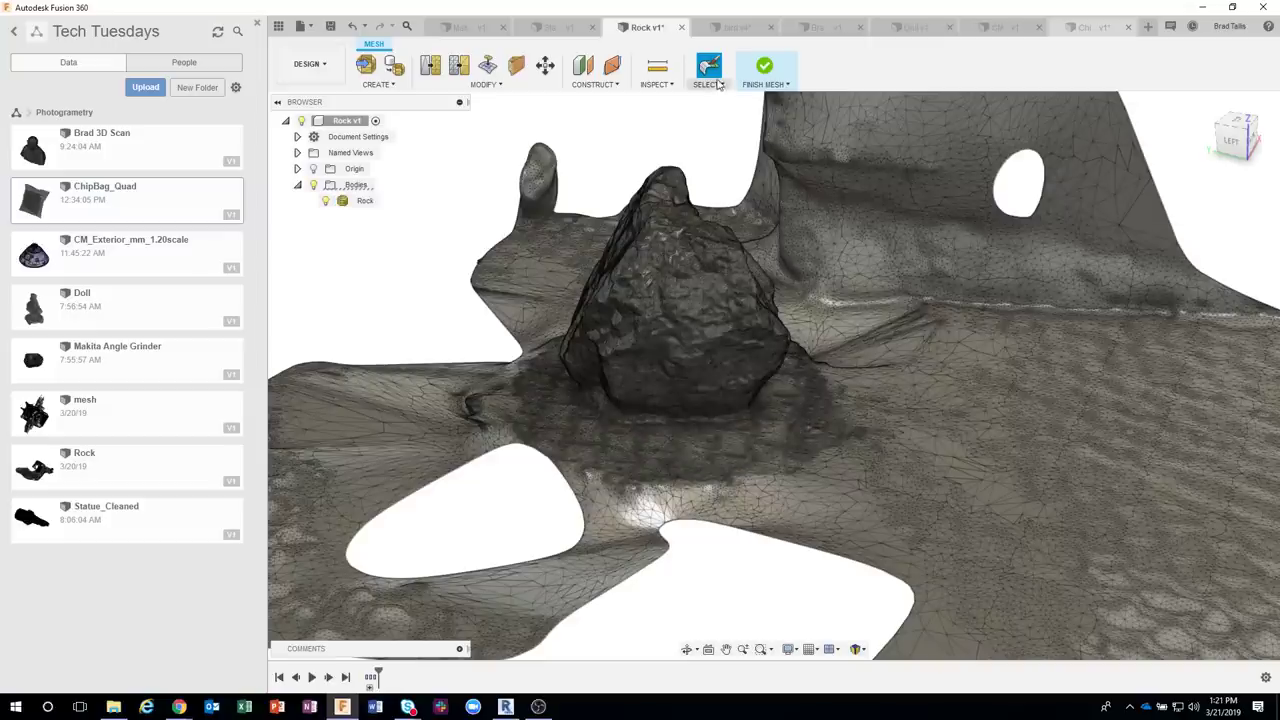
click(720, 84)
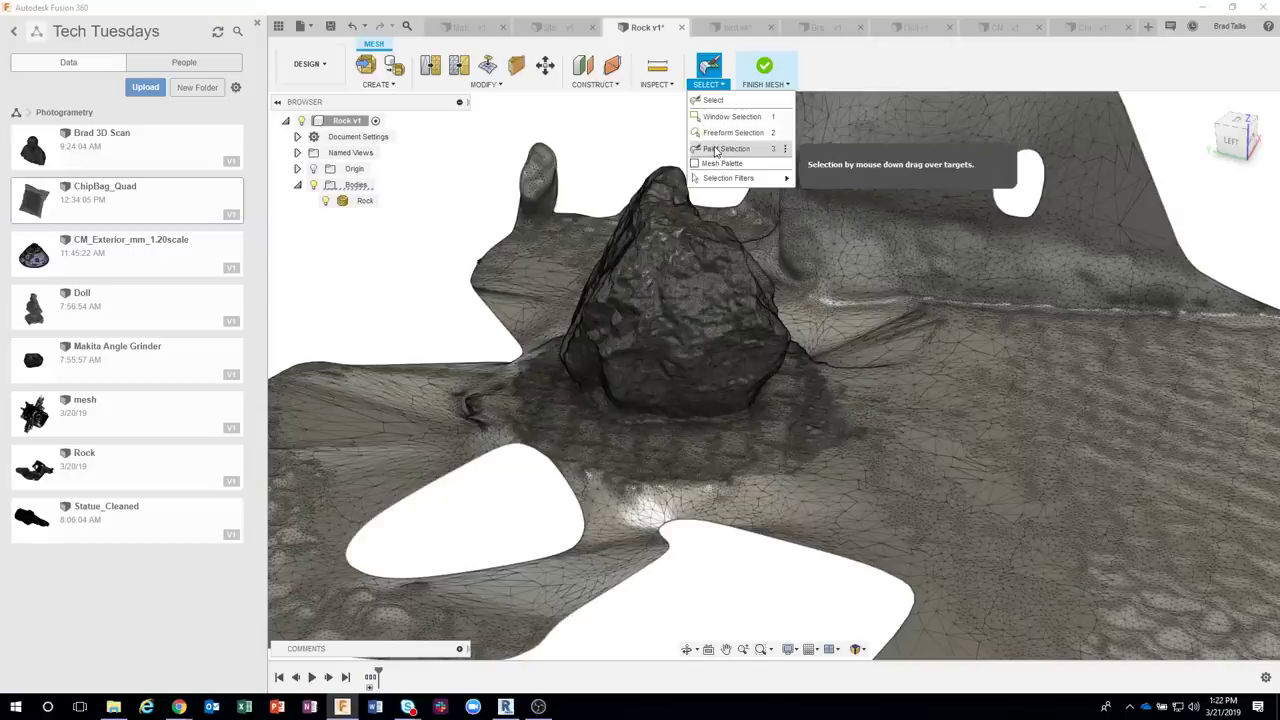
Paint-select the faces on the ground mesh's pointed left tip
scroll(440, 270, down, 3)
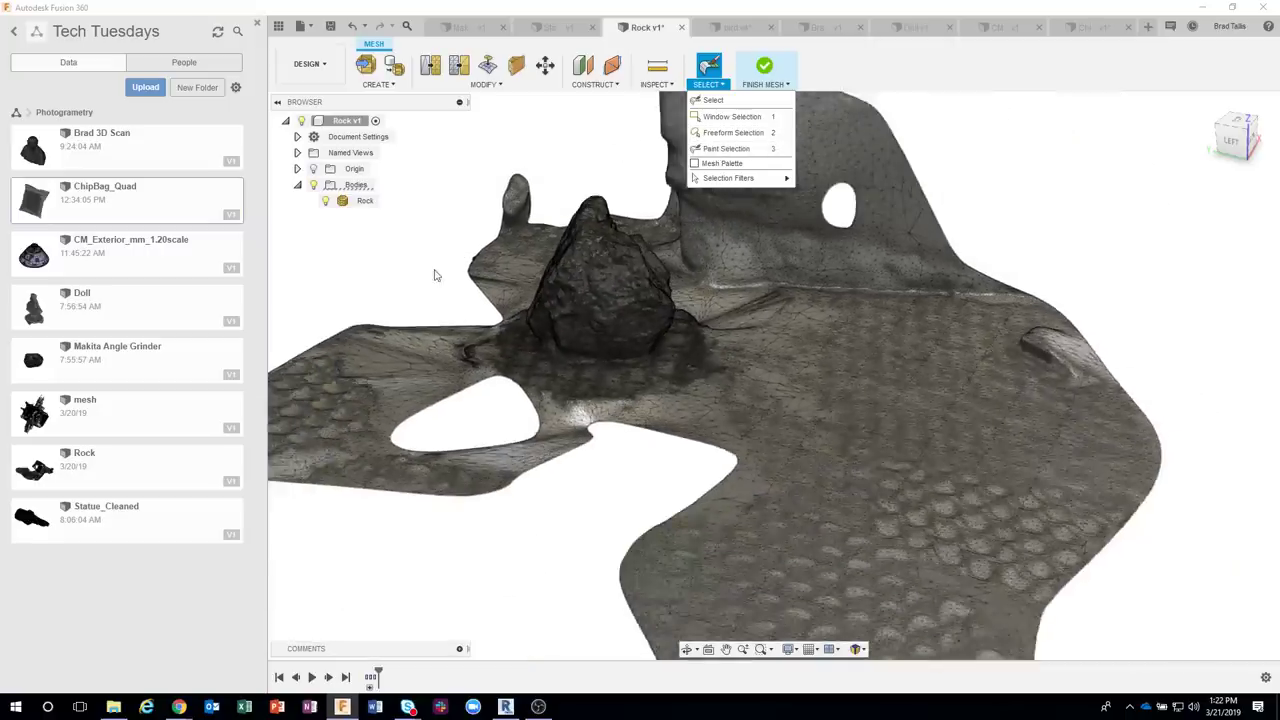
shift+middle_drag(423, 271, 476, 360)
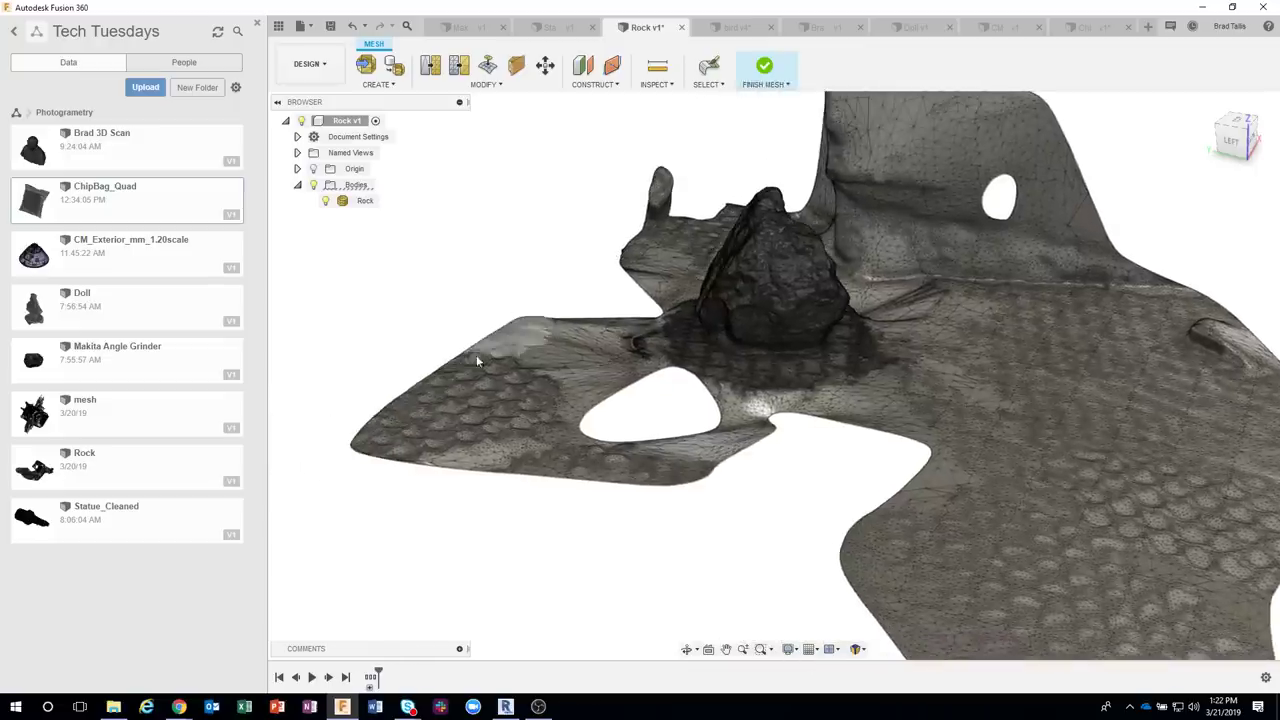
mouse_move(378, 438)
mouse_down()
mouse_move(393, 435)
mouse_move(423, 466)
mouse_move(532, 445)
mouse_move(478, 404)
mouse_move(468, 360)
mouse_move(495, 348)
mouse_move(435, 375)
mouse_up()
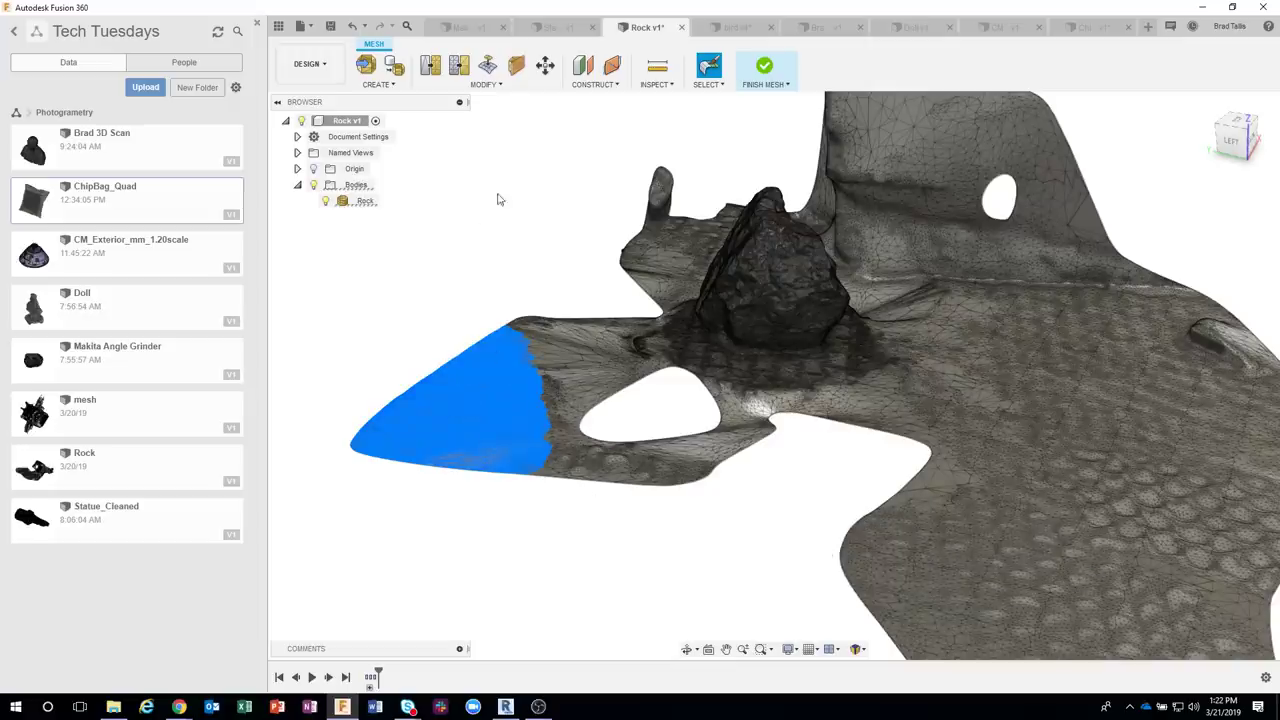
Delete the painted left-tip faces and orbit to inspect the ragged edge
click(483, 85)
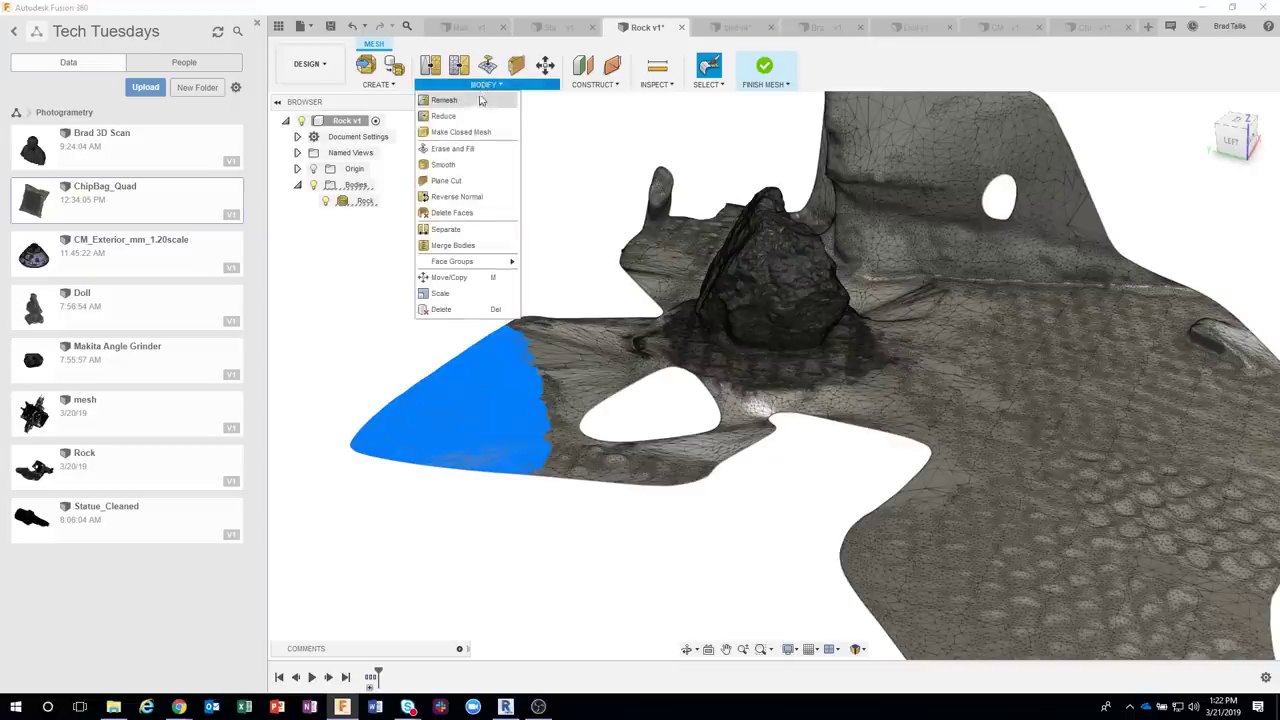
click(460, 218)
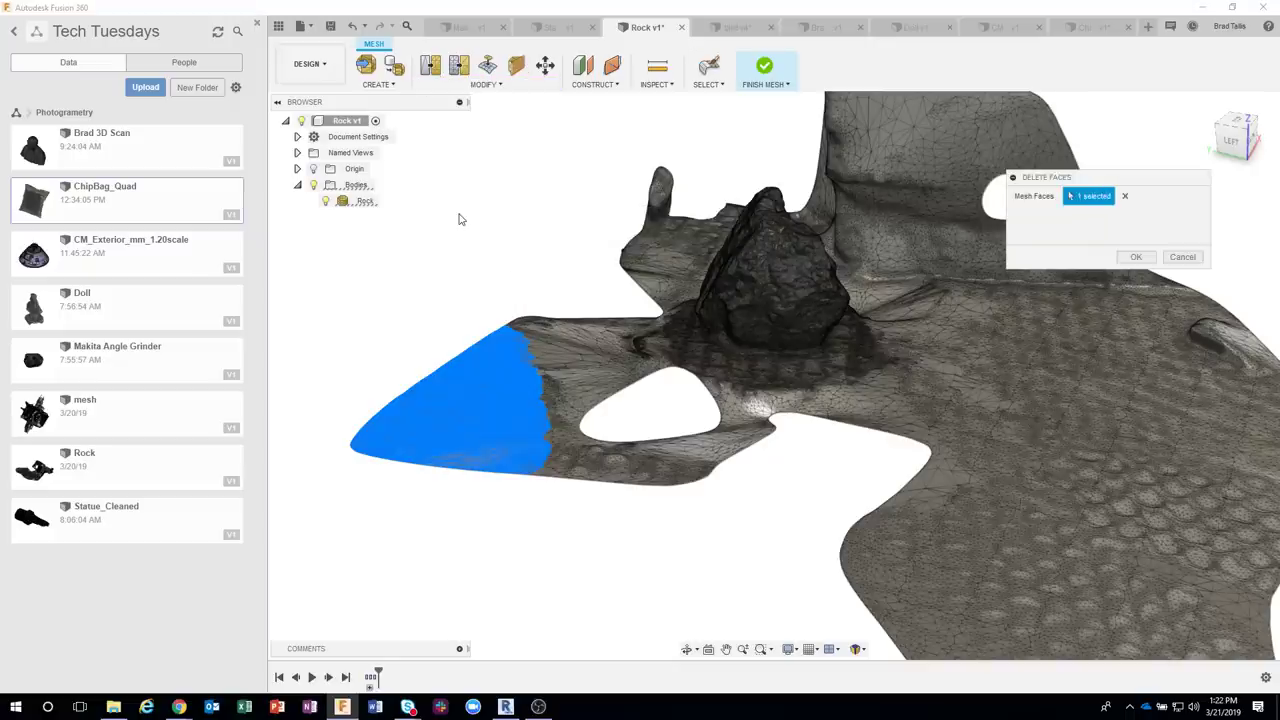
click(1136, 257)
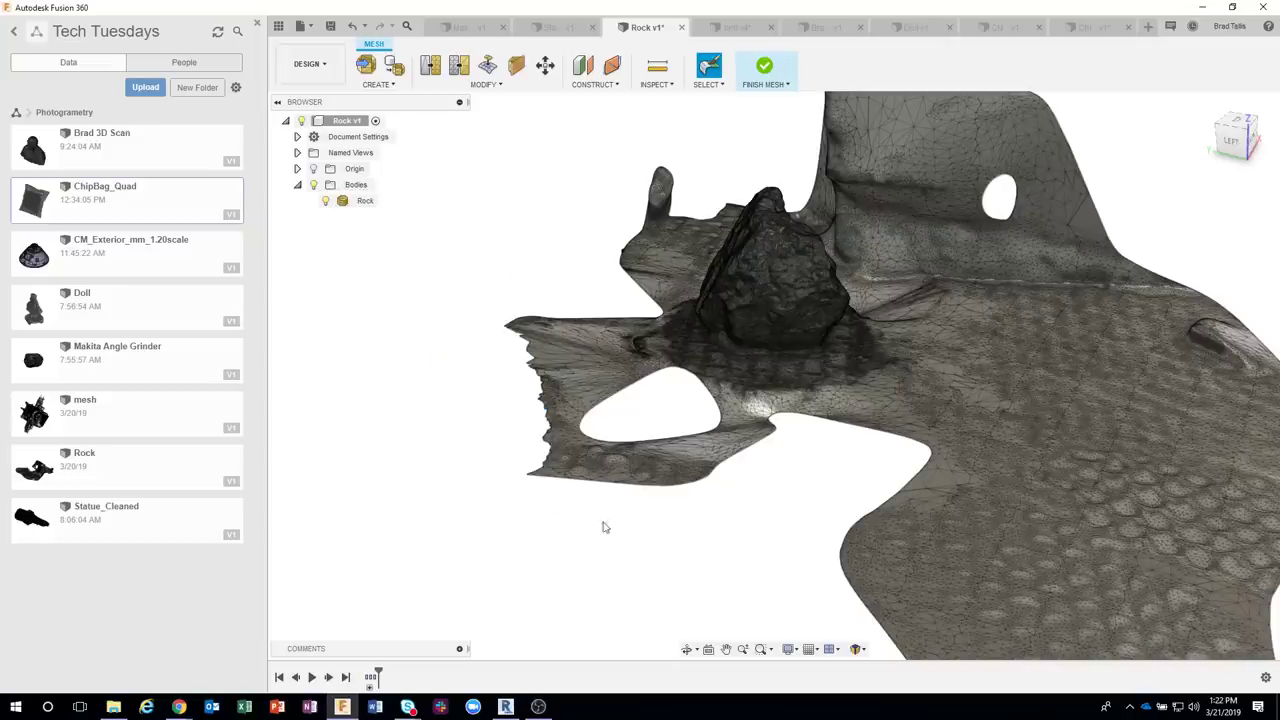
shift+middle_drag(607, 490, 490, 92)
click(486, 85)
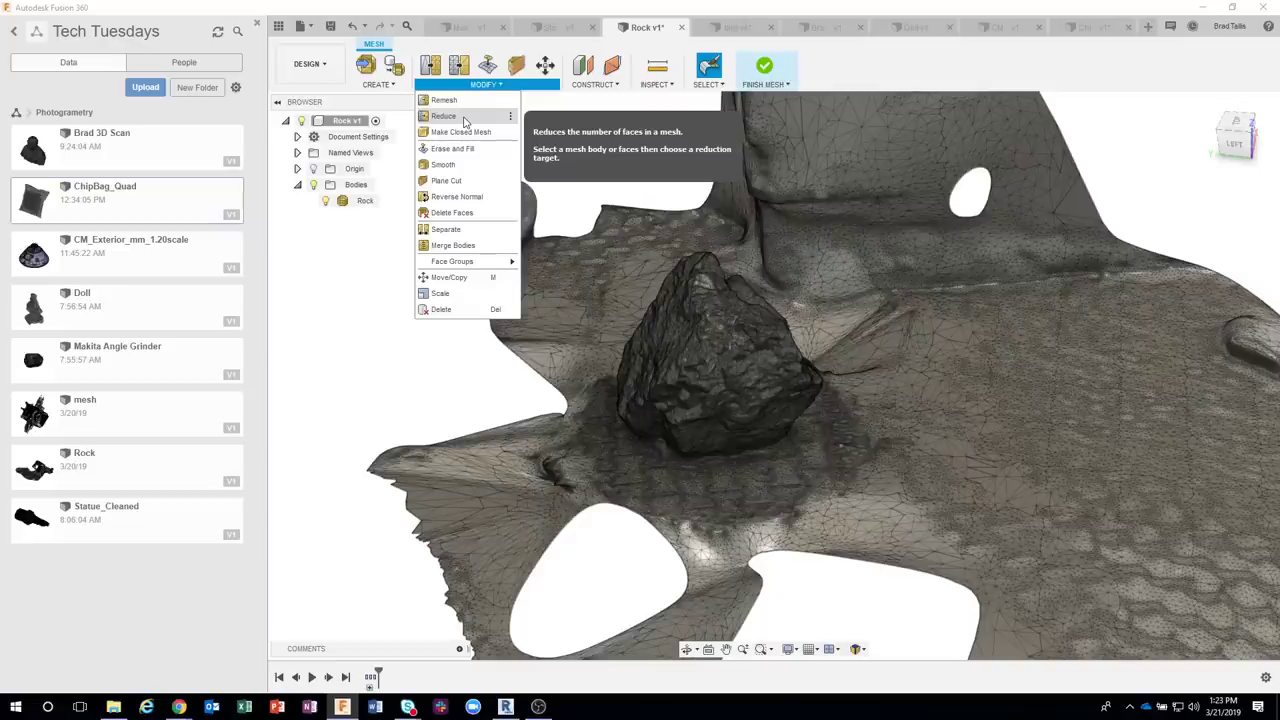
Start a Reduce operation on the Rock mesh and turn the view toward the ground
click(730, 368)
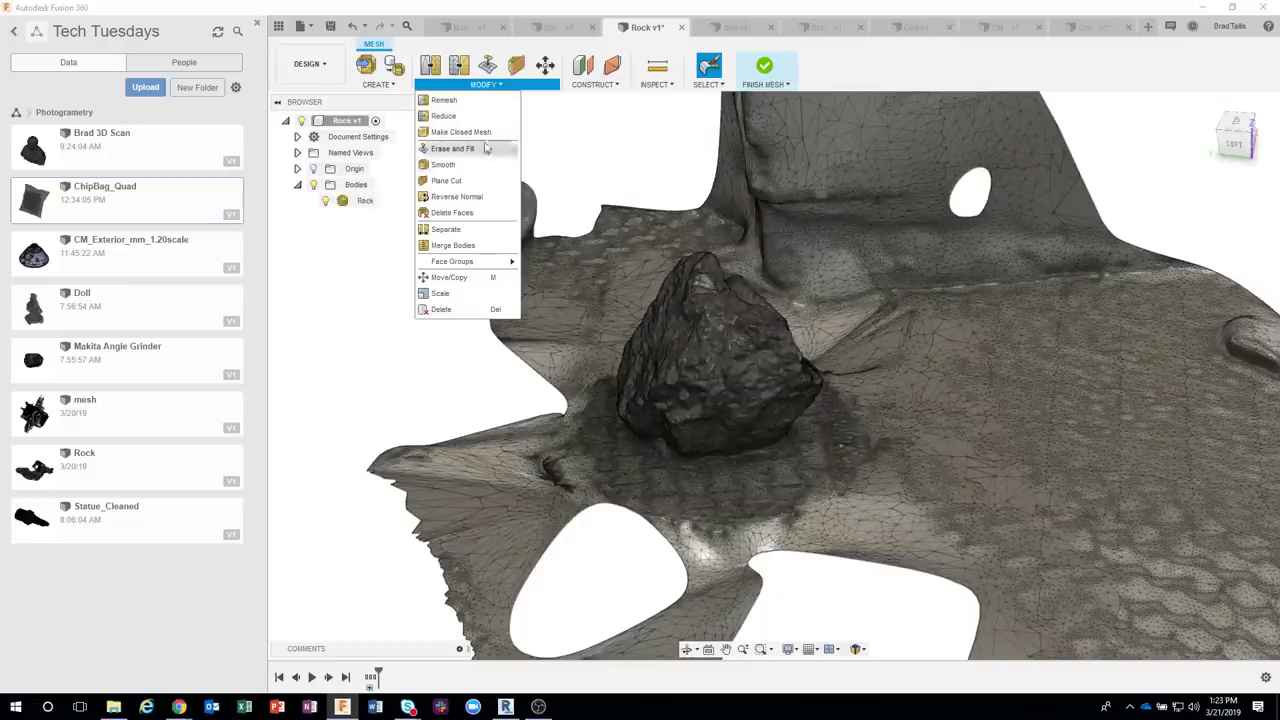
click(445, 116)
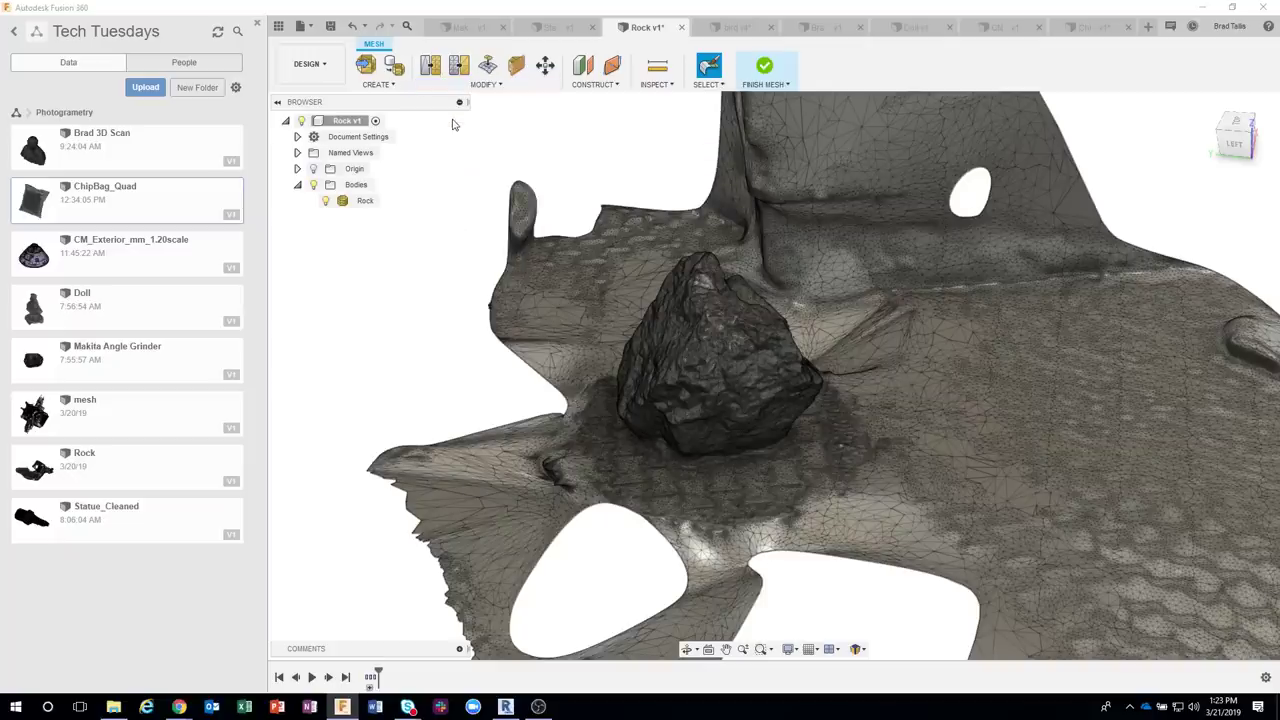
scroll(757, 376, up, 2)
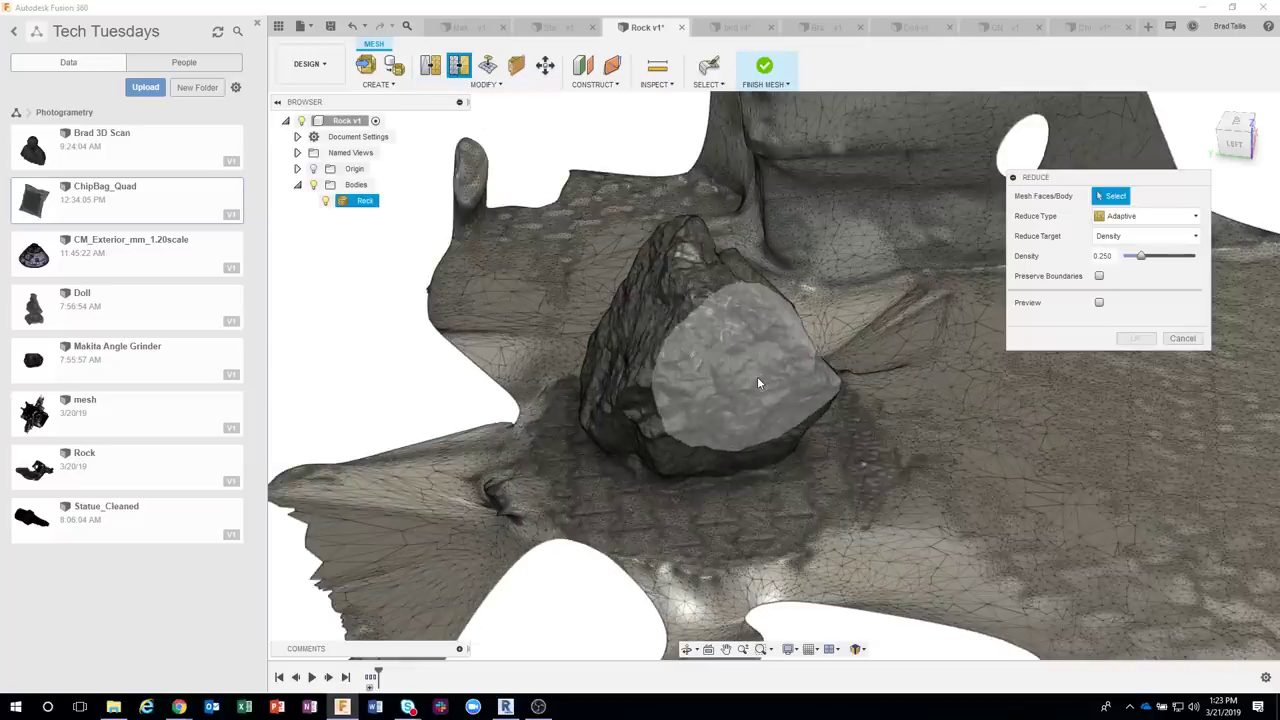
scroll(757, 376, up, 2)
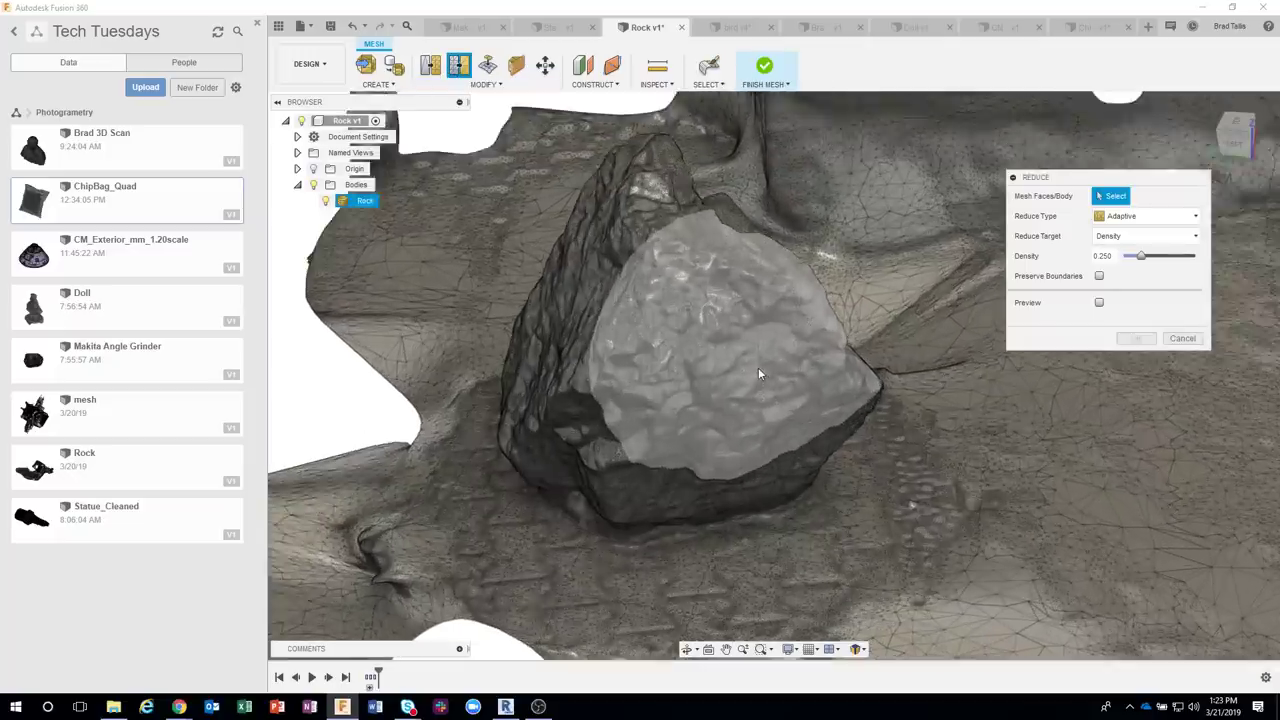
shift+middle_drag(809, 281, 1007, 203)
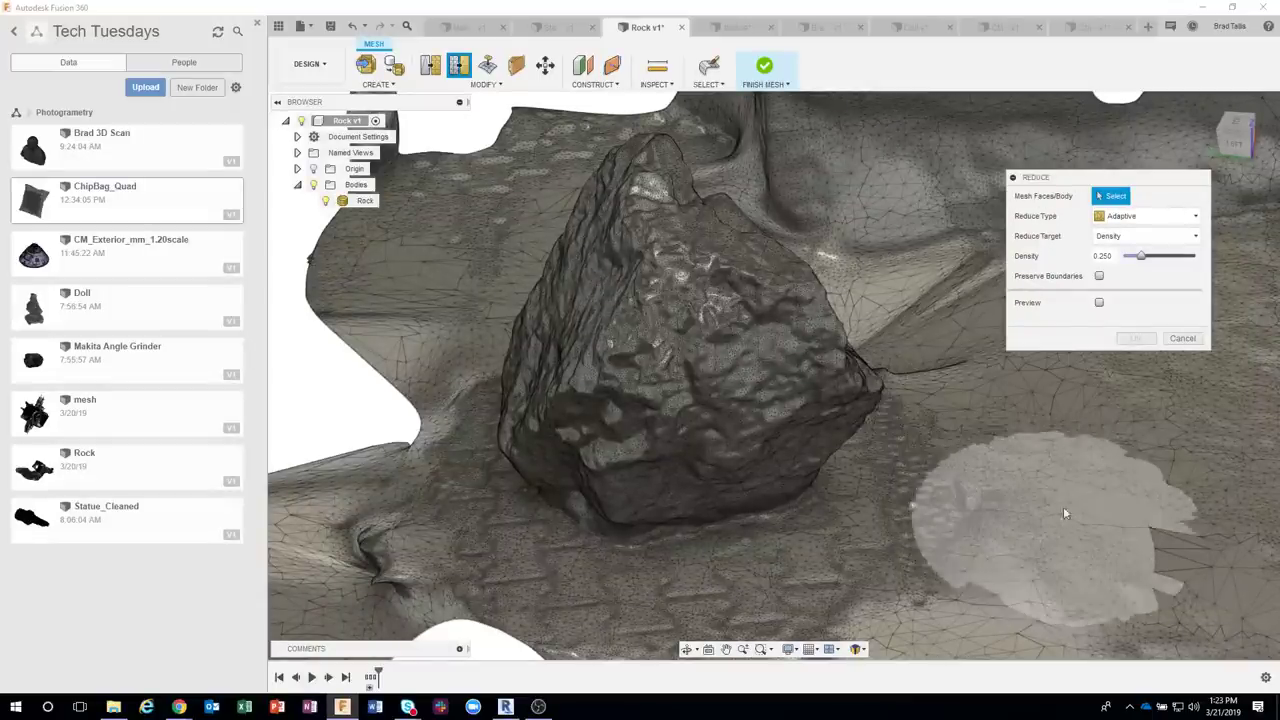
shift+middle_drag(1062, 511, 726, 580)
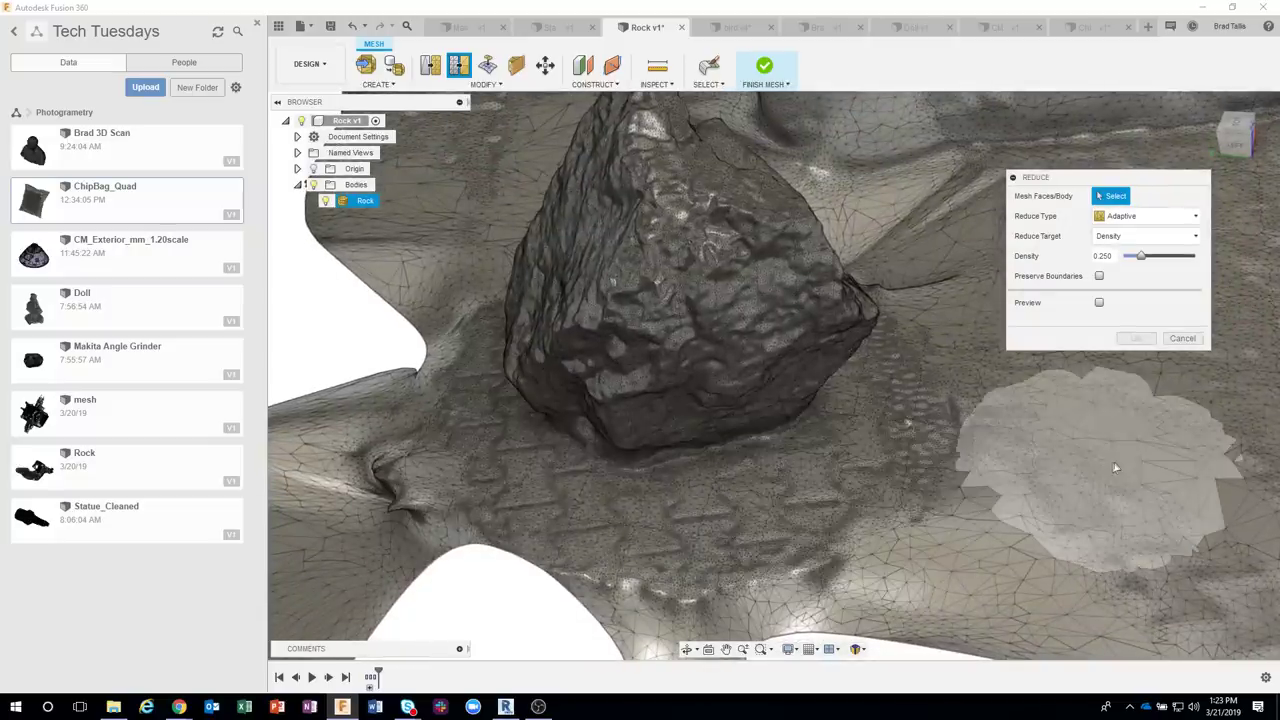
Select three neighbouring ground face groups as the circular patch to reduce at density 0.250
scroll(1112, 461, up, 5)
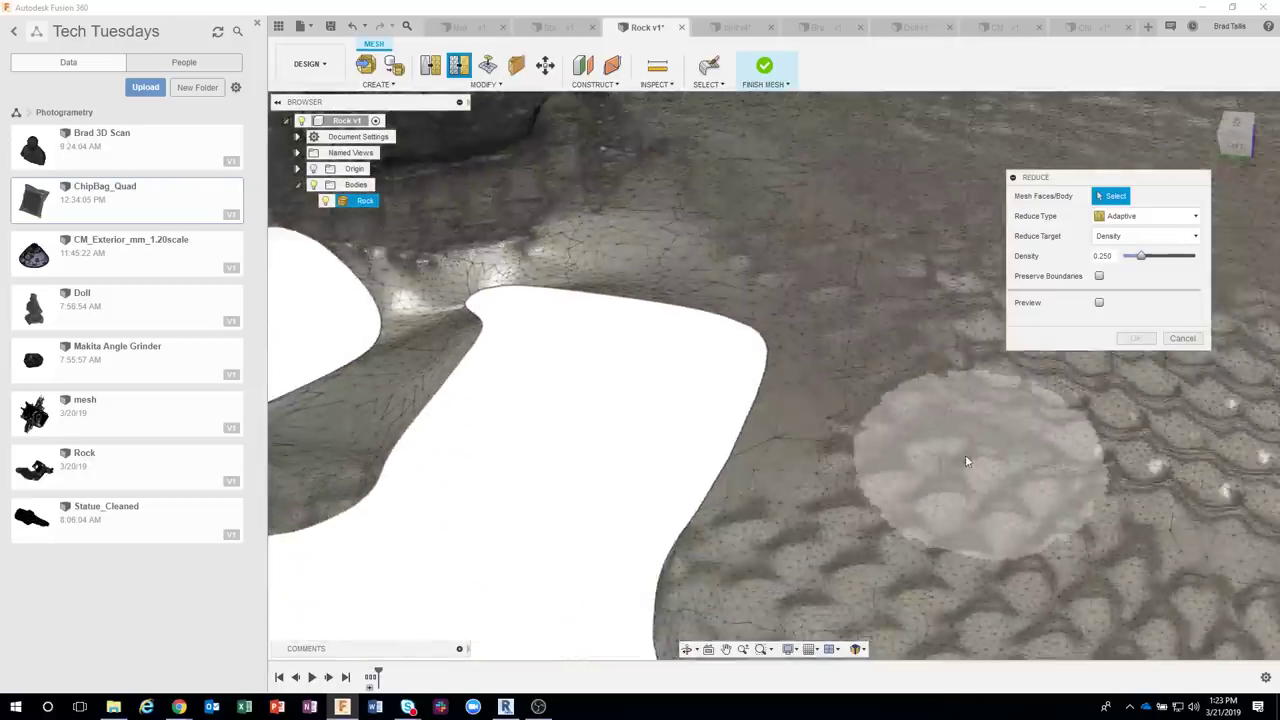
scroll(930, 468, up, 2)
click(700, 559)
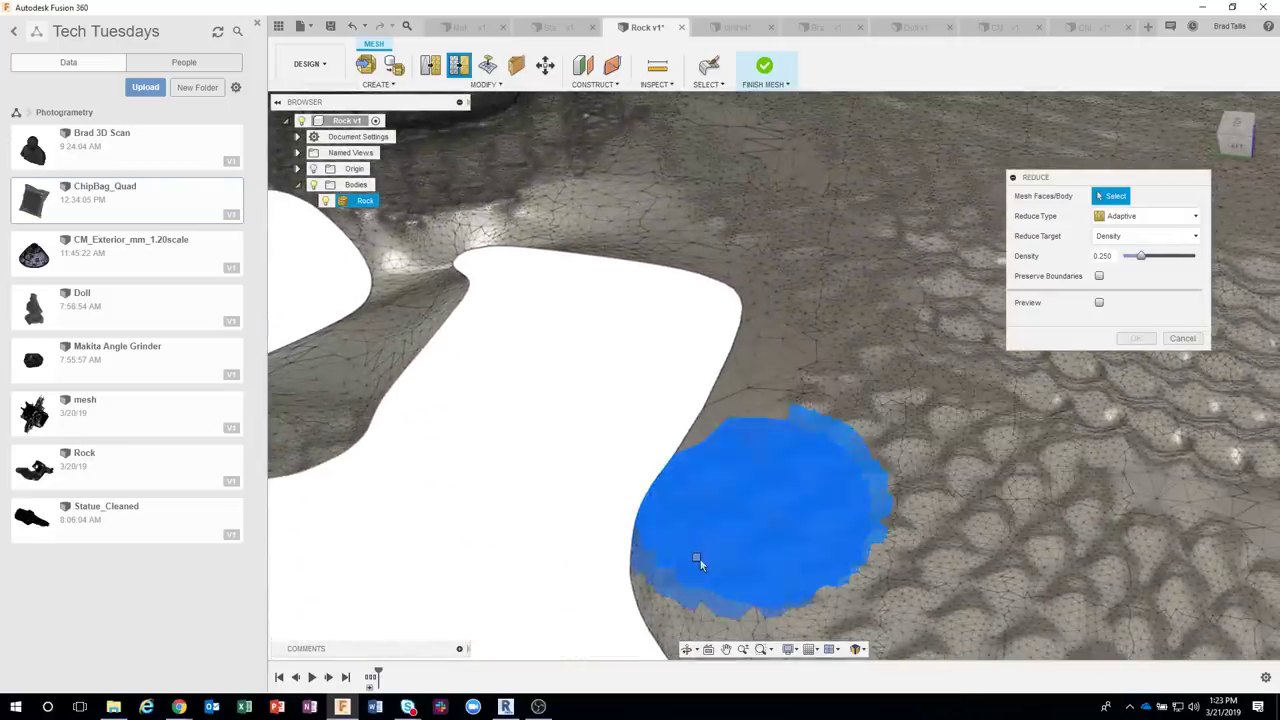
click(878, 446)
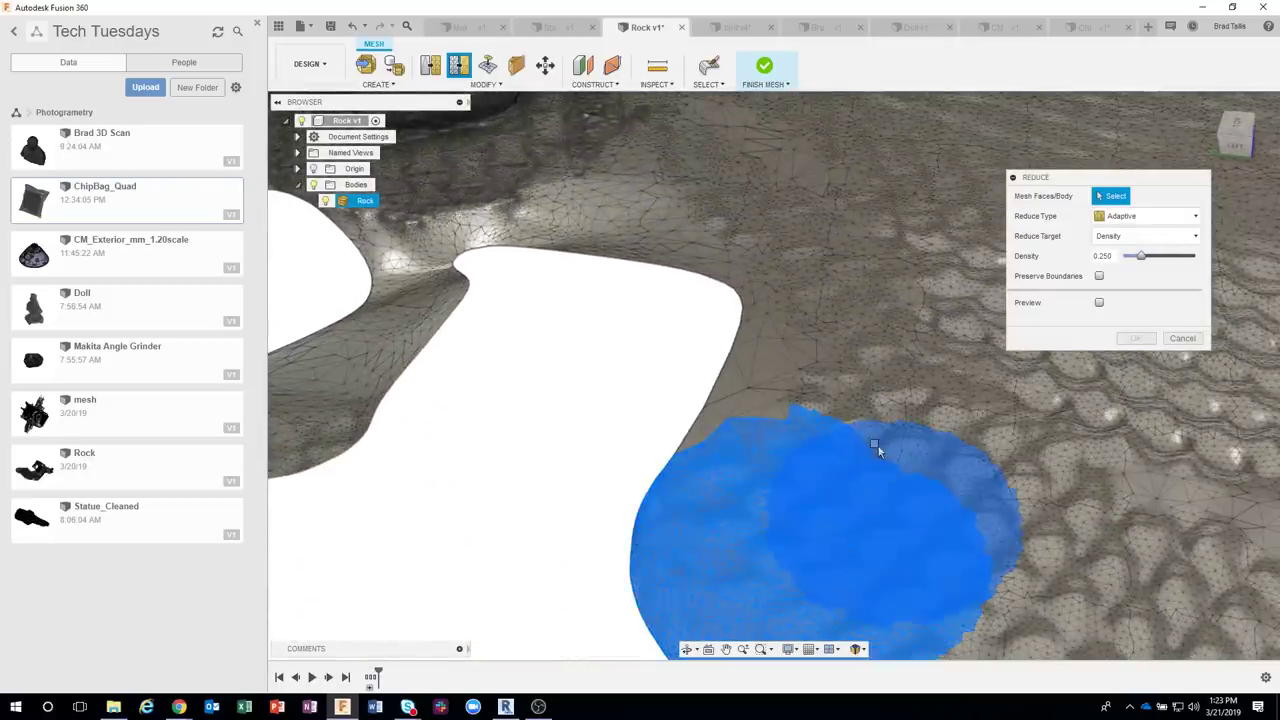
click(904, 431)
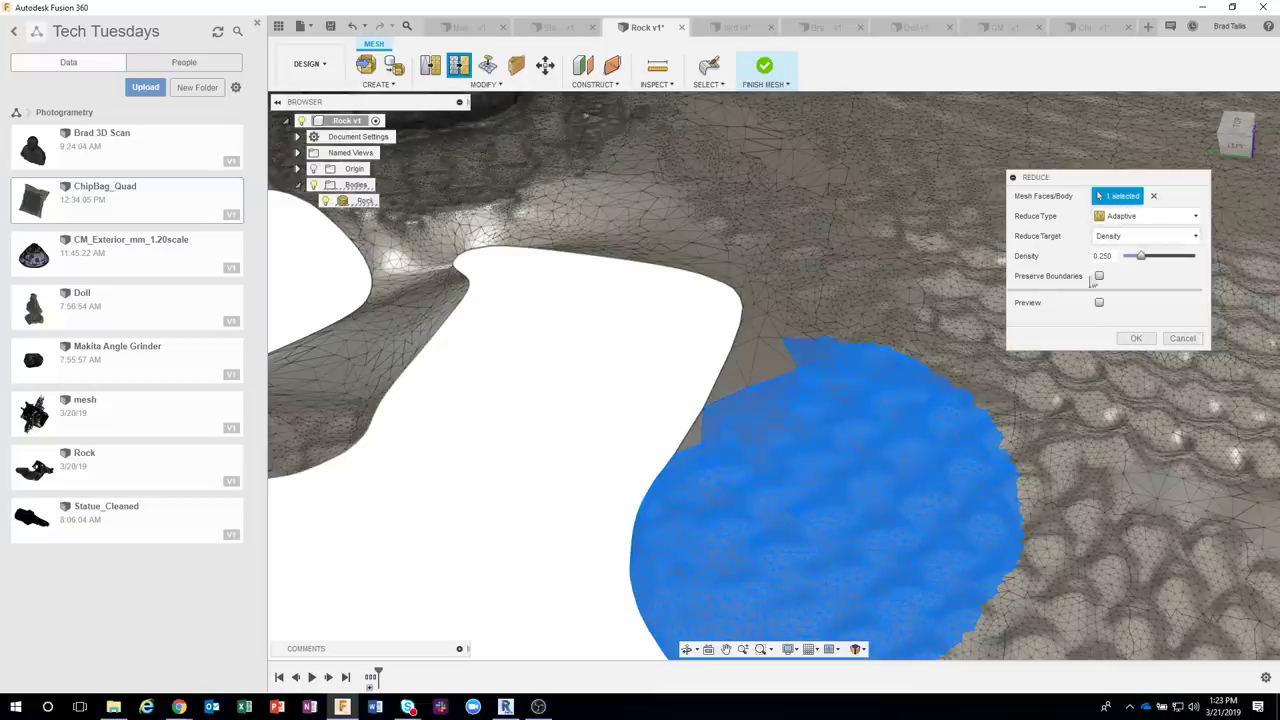
Preview and apply the ground patch reduction at density 0.138
shift+middle_drag(1156, 419, 1115, 330)
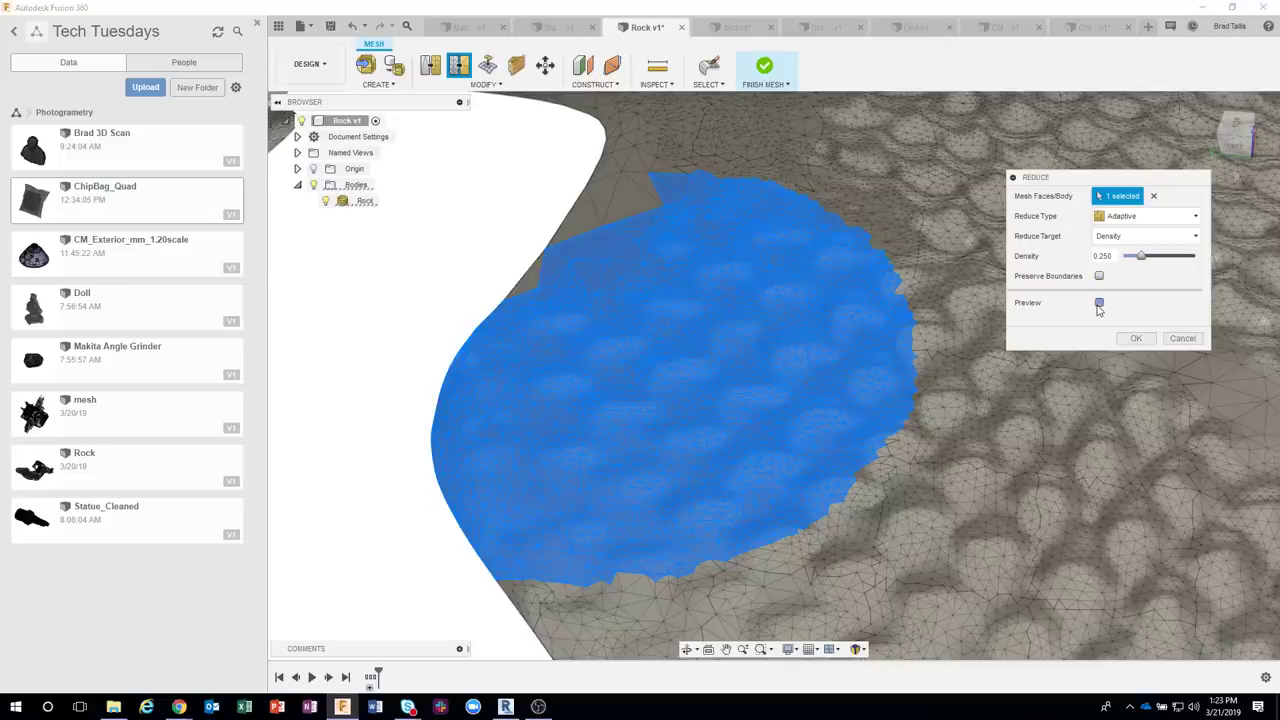
click(1099, 304)
shift+middle_drag(578, 317, 1130, 252)
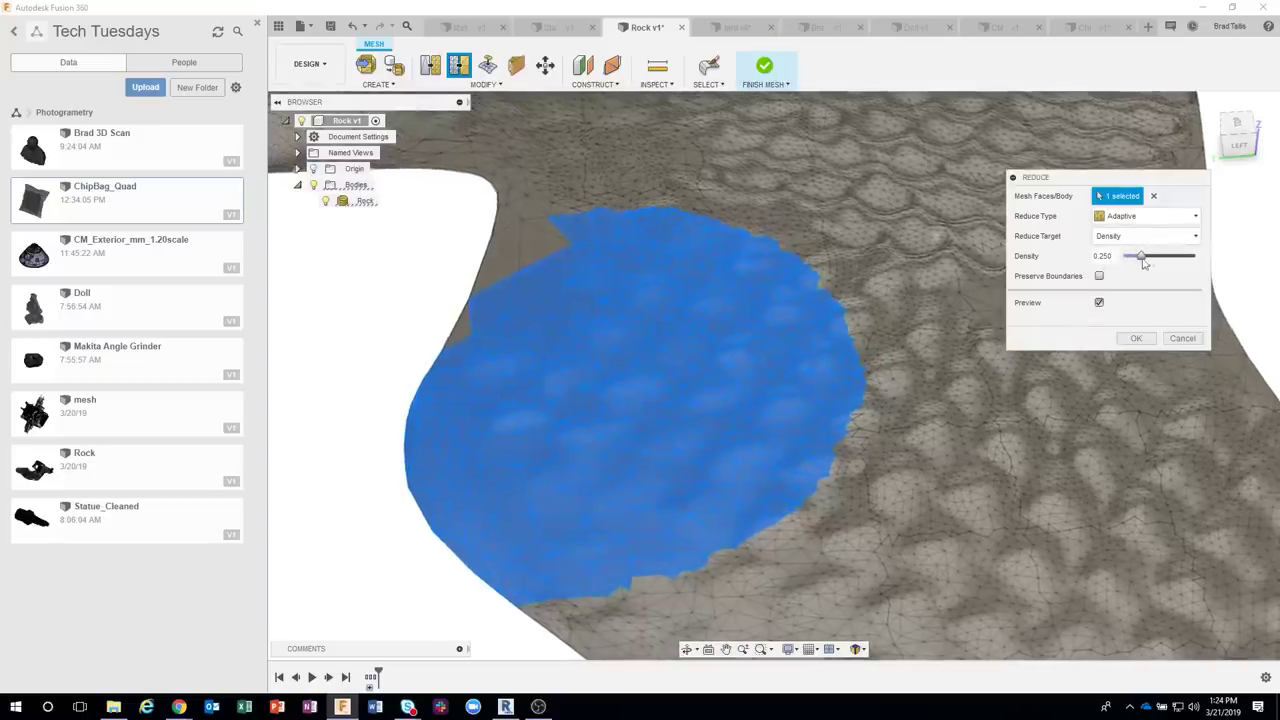
drag(1142, 259, 1131, 258)
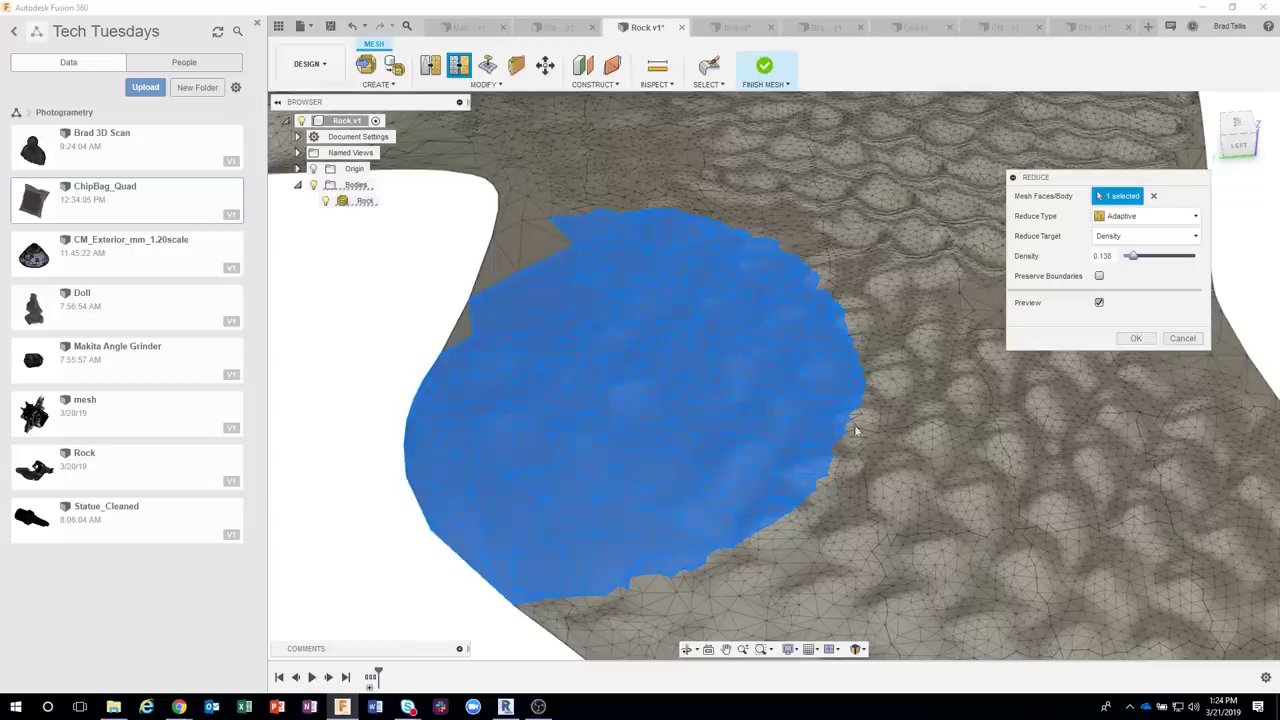
shift+middle_drag(857, 430, 929, 414)
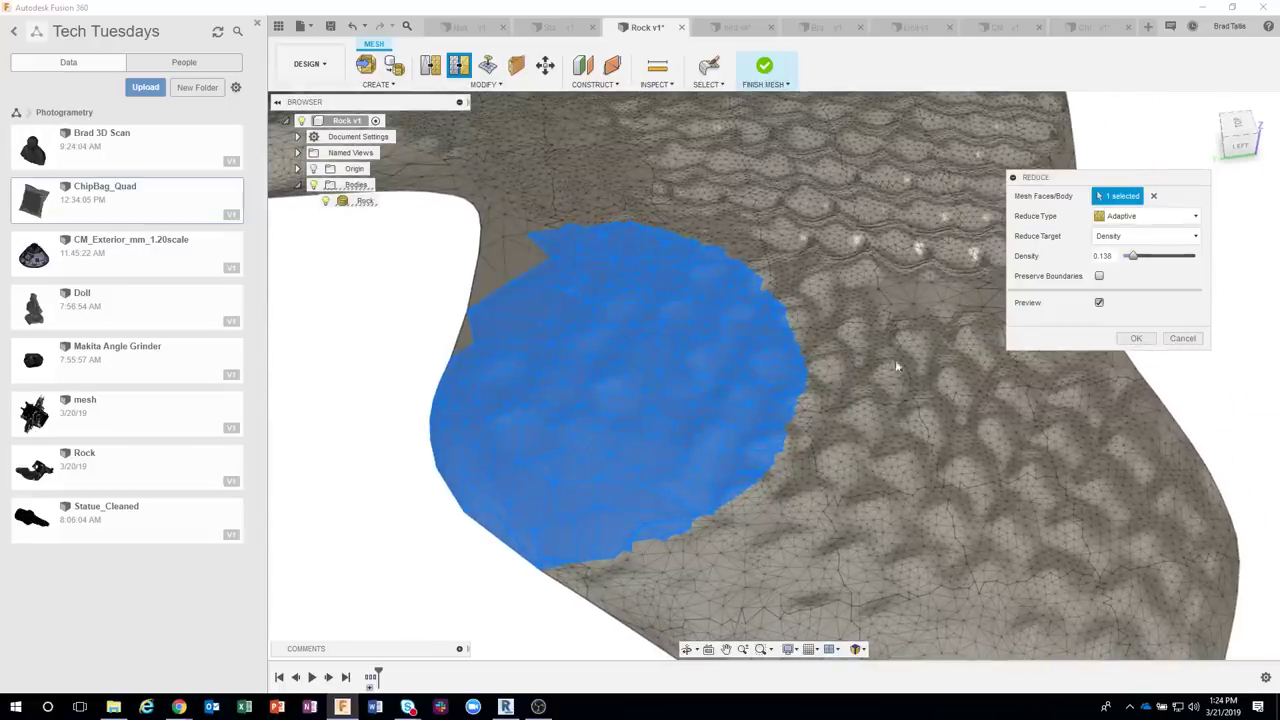
click(1136, 338)
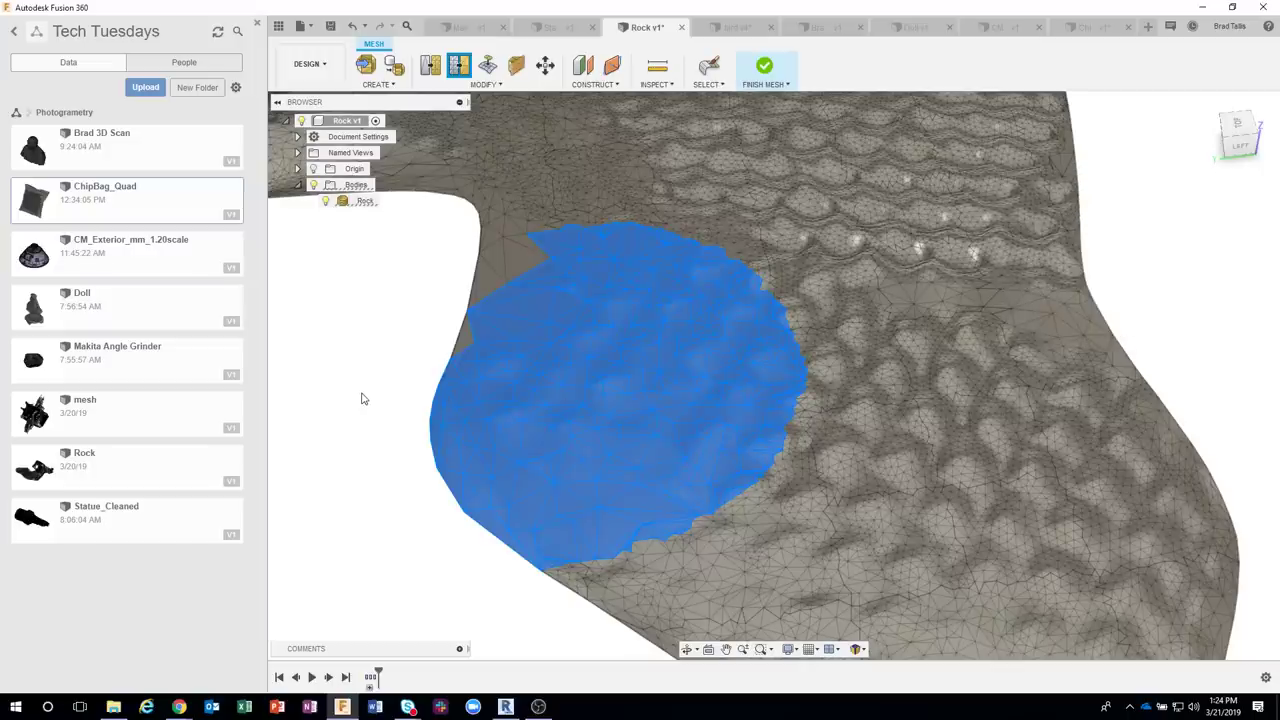
Clear the selection and orbit to inspect the coarser triangles of the reduced patch
key(Escape)
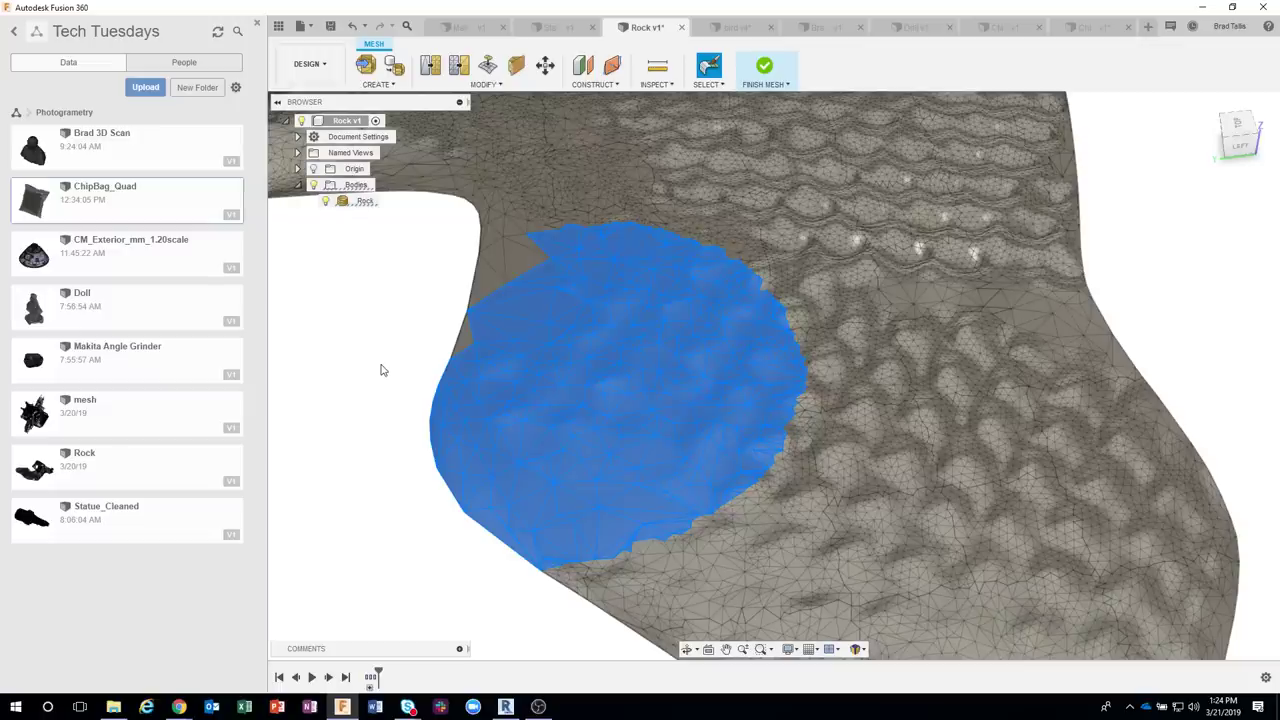
key(Delete)
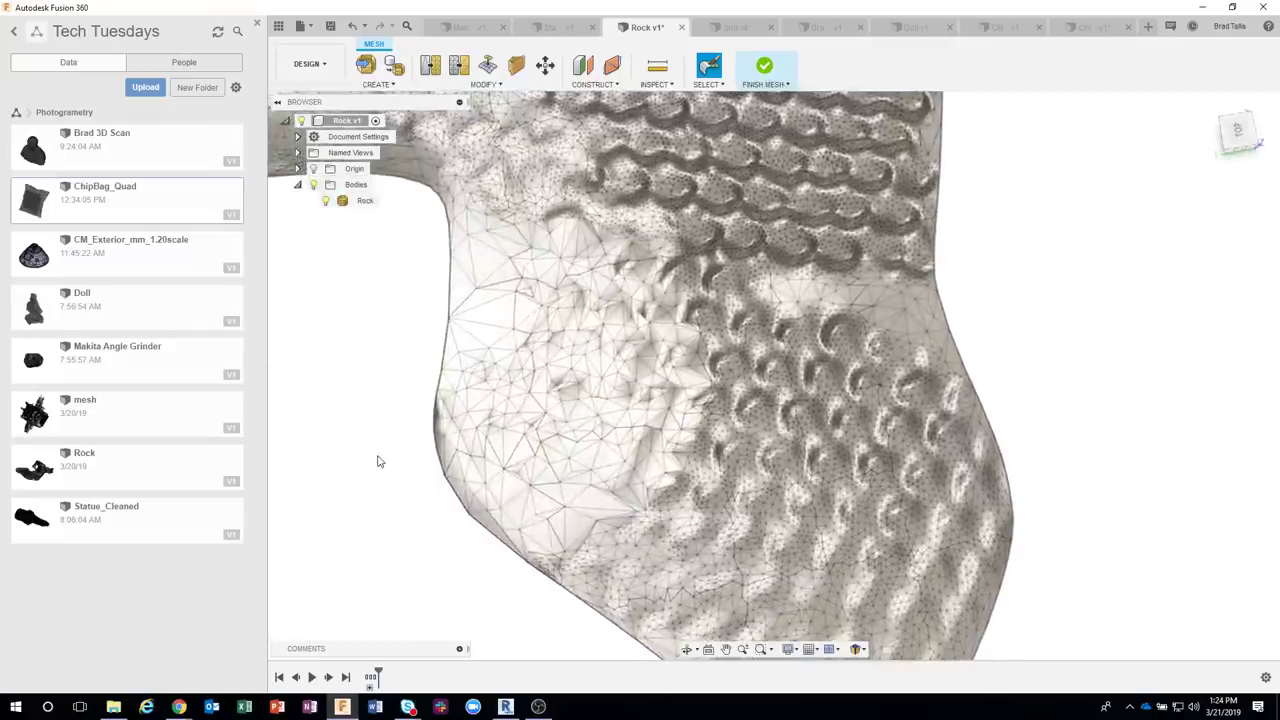
shift+middle_drag(374, 457, 427, 582)
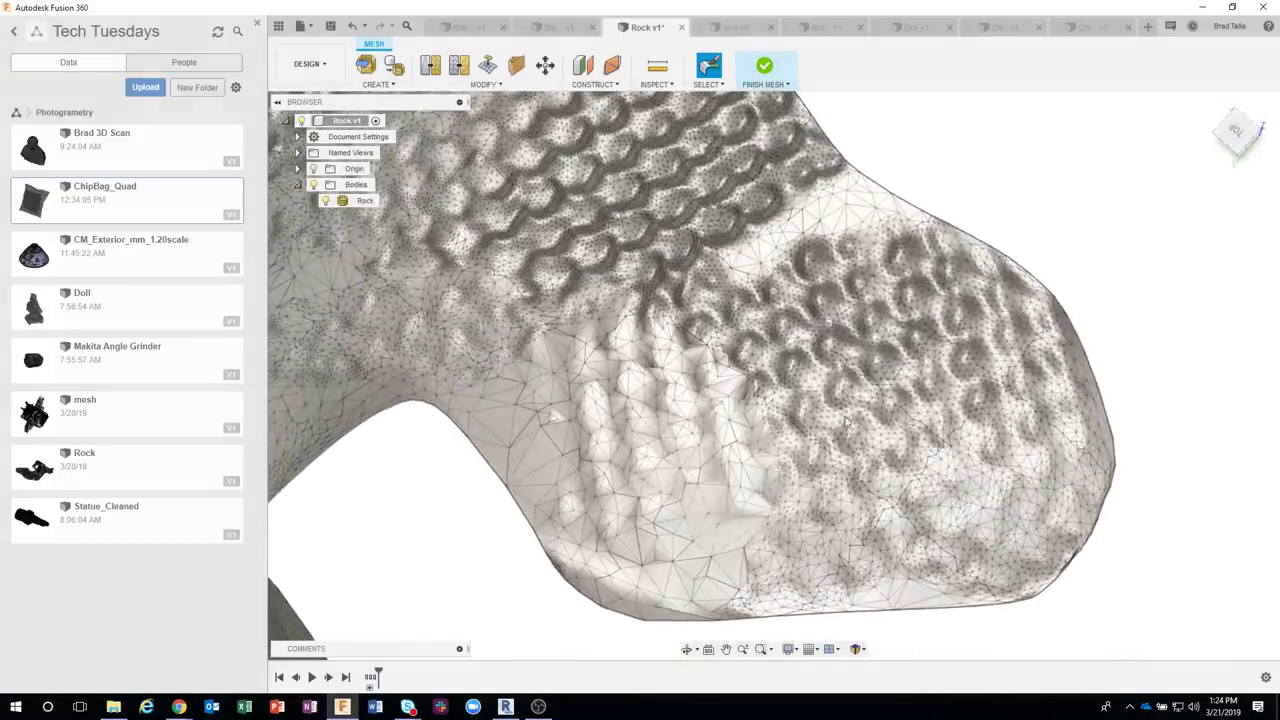
shift+middle_drag(852, 345, 480, 107)
click(485, 86)
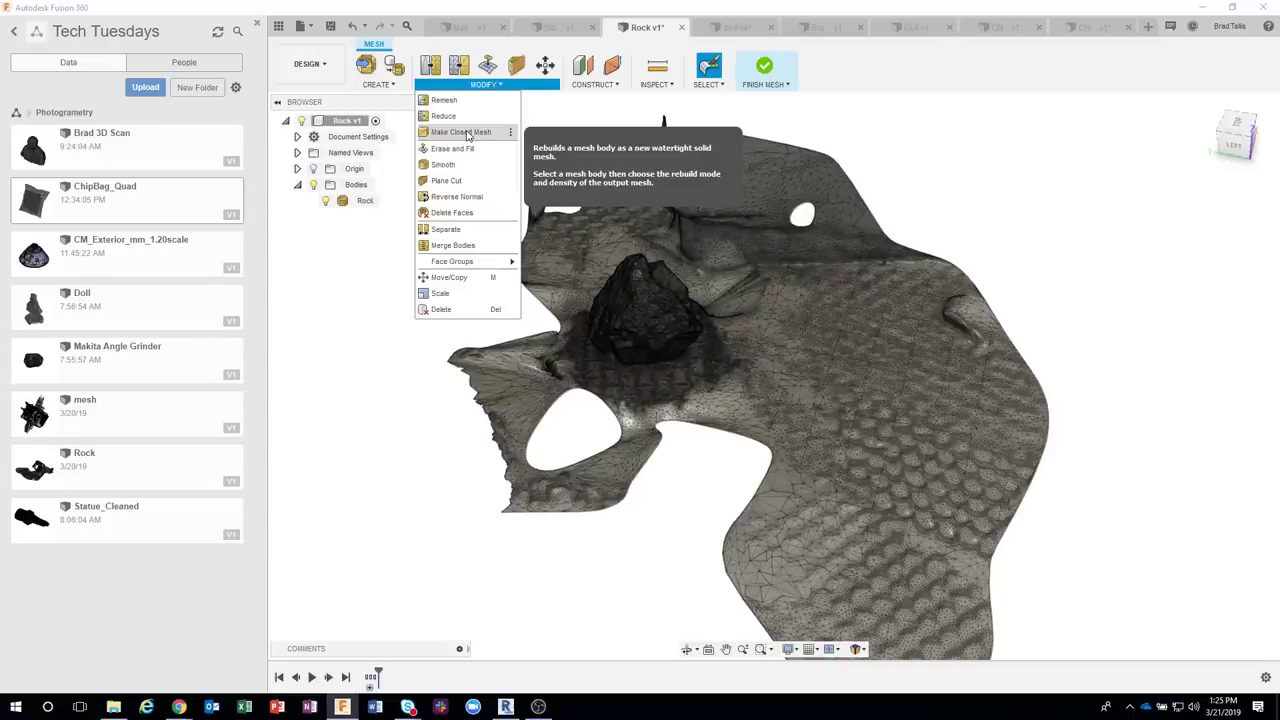
Start a Plane Cut on the scanned Rock mesh and rotate the plane to -90 degrees
click(446, 181)
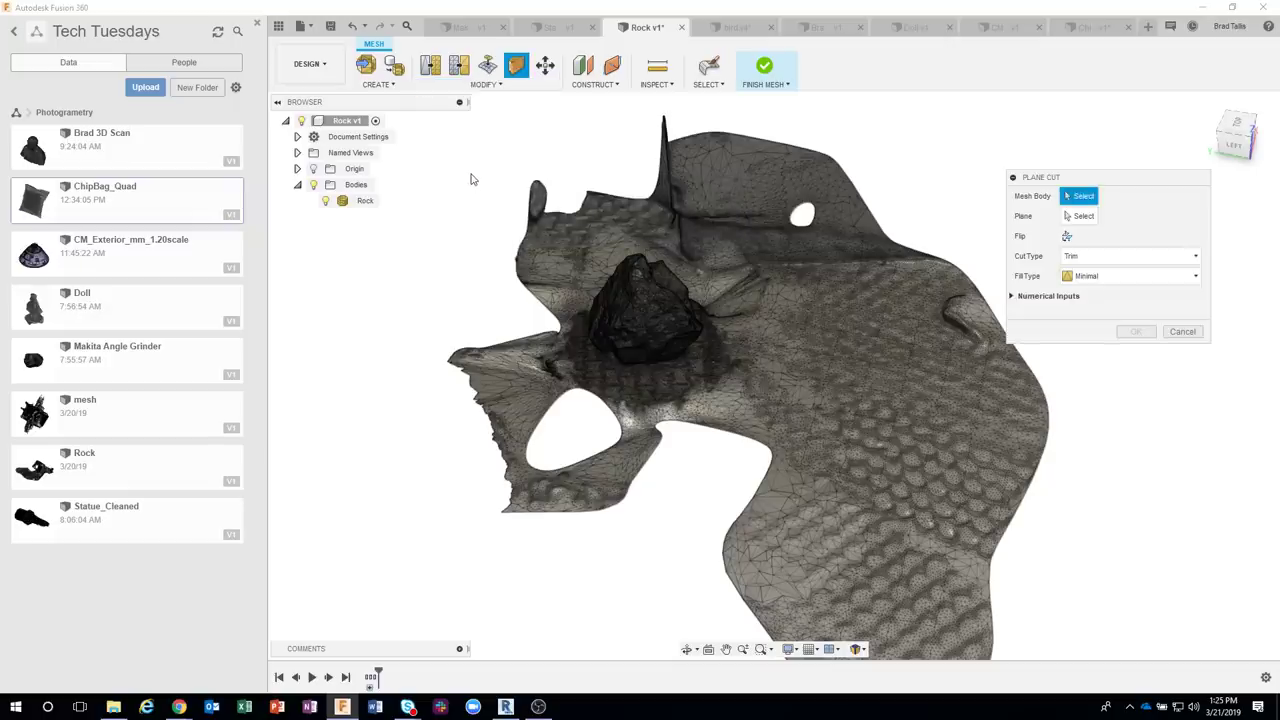
shift+middle_drag(470, 179, 771, 402)
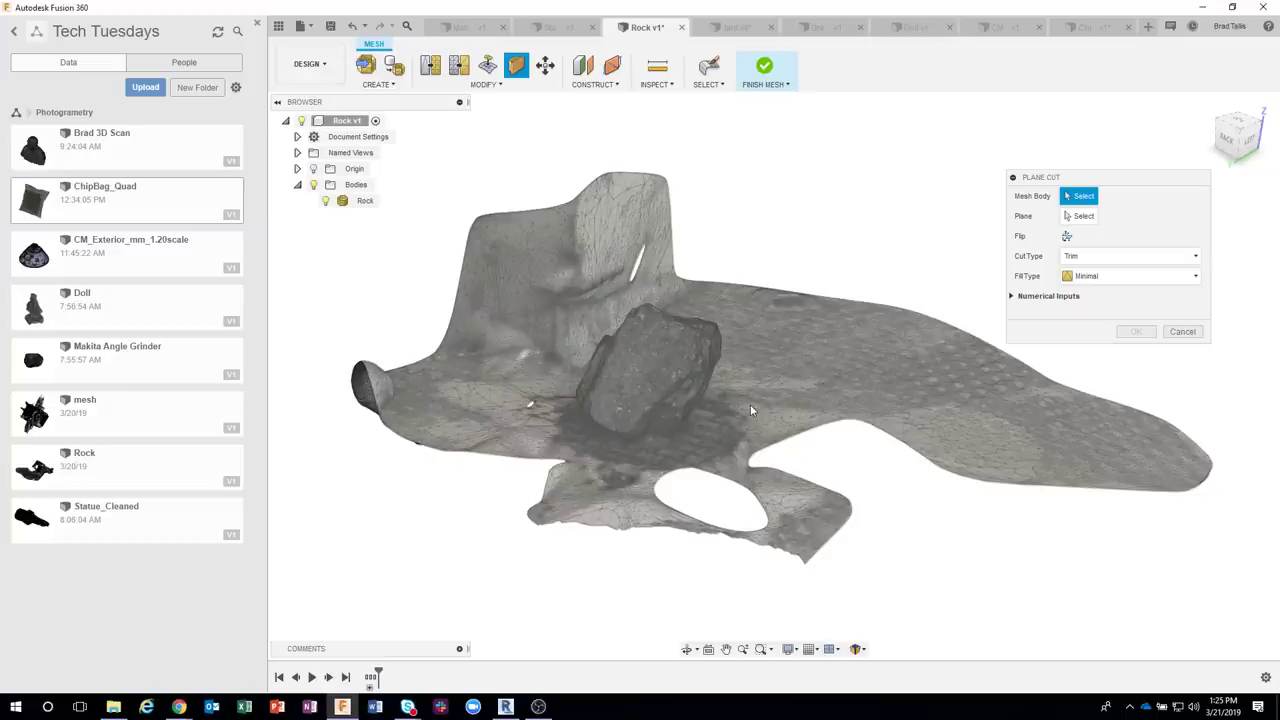
click(751, 410)
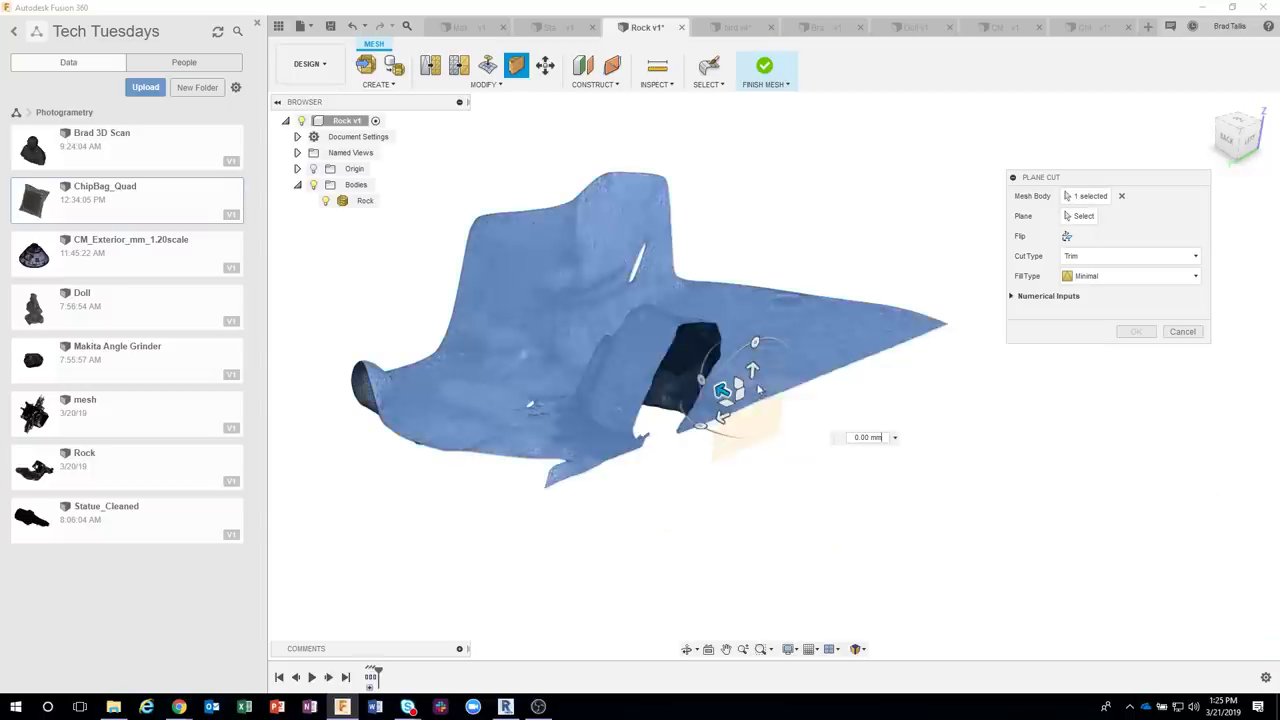
shift+middle_drag(791, 276, 715, 292)
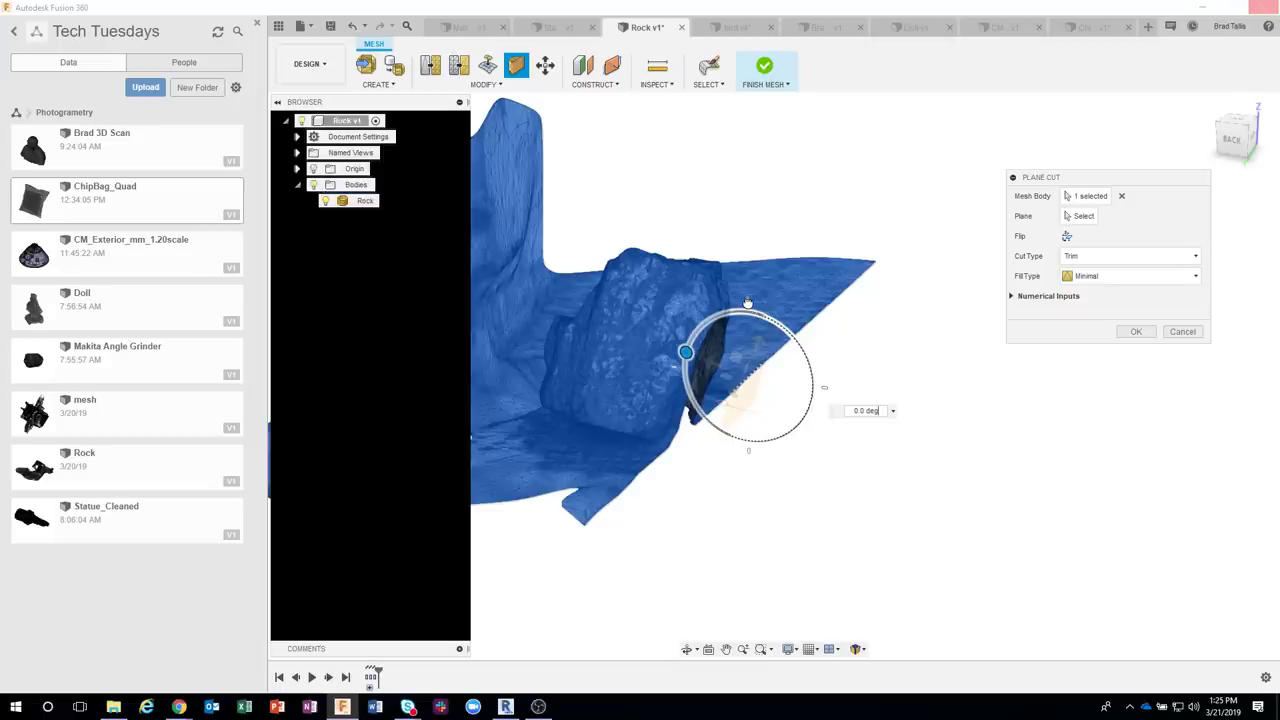
drag(748, 302, 698, 258)
mouse_move(770, 330)
shift+middle_down()
mouse_move(788, 358)
mouse_move(763, 354)
shift+middle_up()
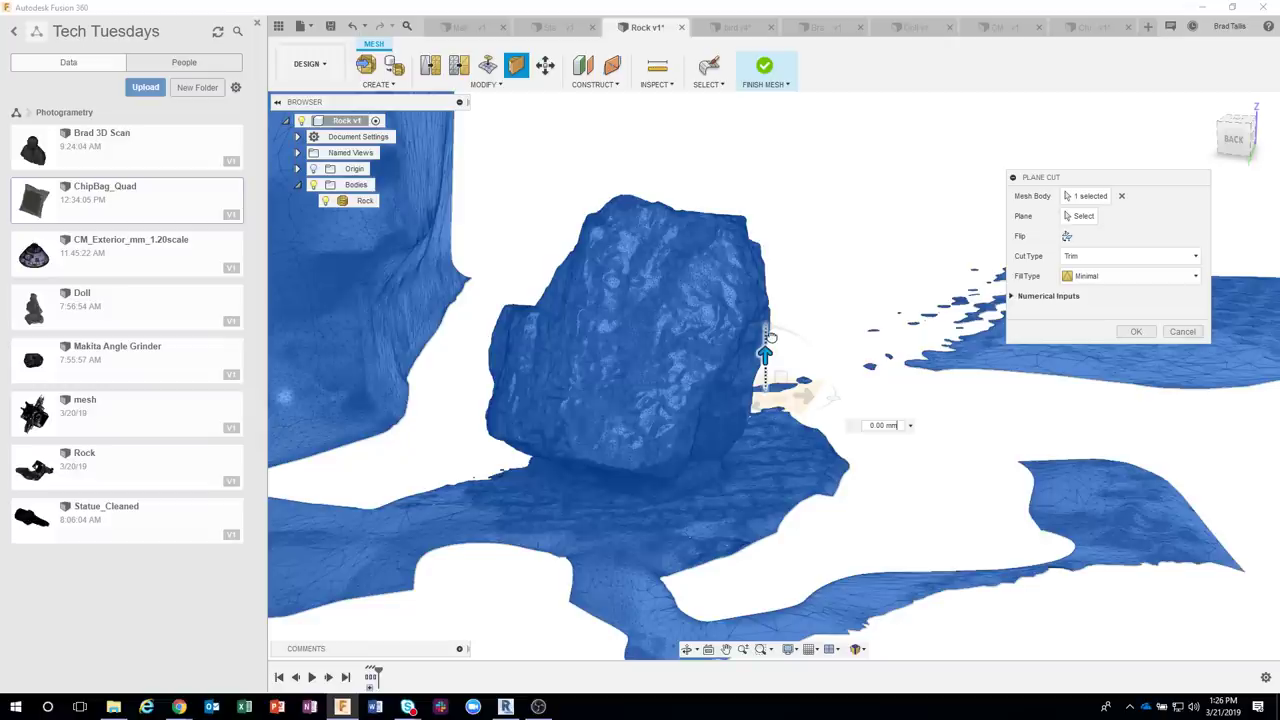
Raise the cutting plane to a 30.309 mm offset so it trims the ground from the rock
drag(770, 338, 770, 337)
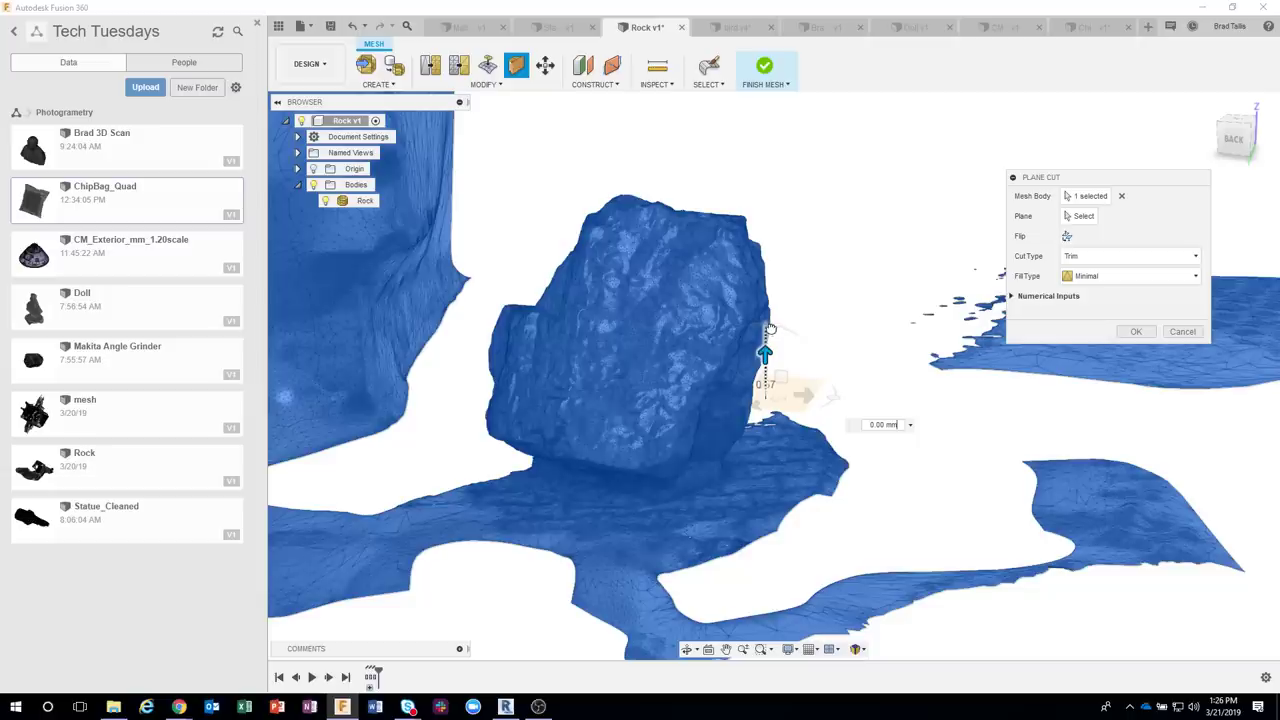
drag(770, 322, 763, 381)
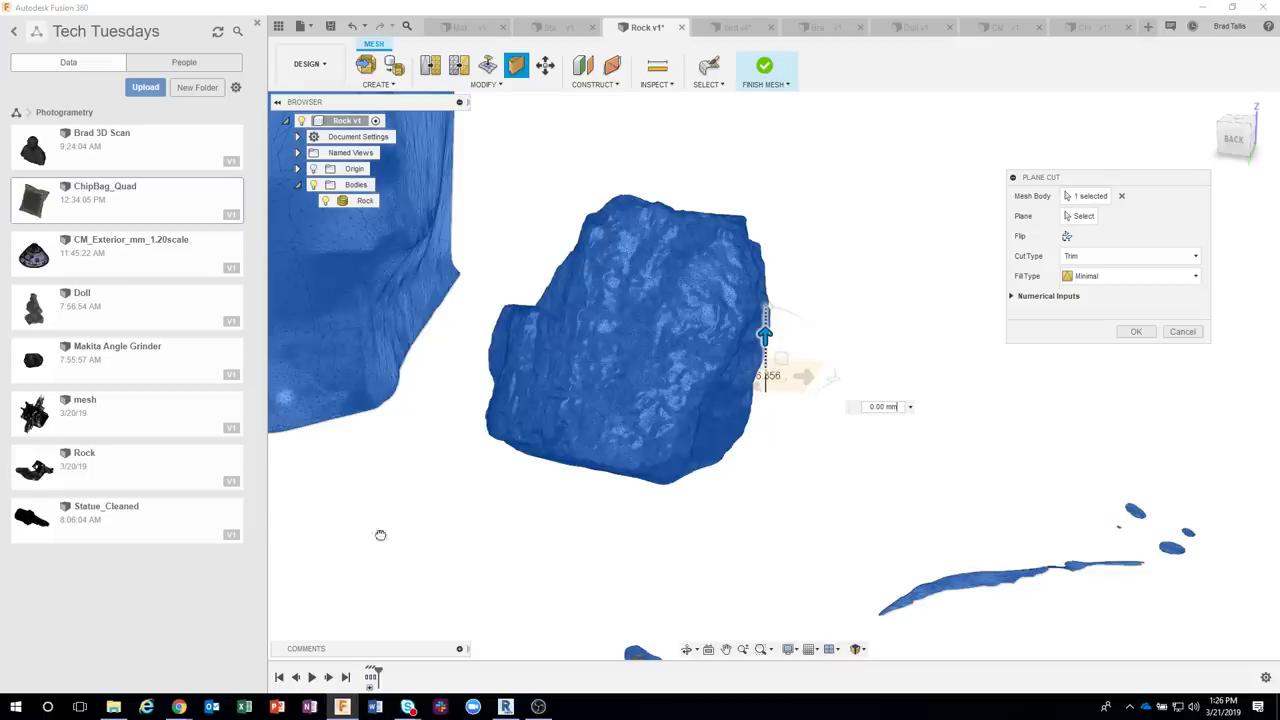
shift+middle_drag(665, 437, 975, 420)
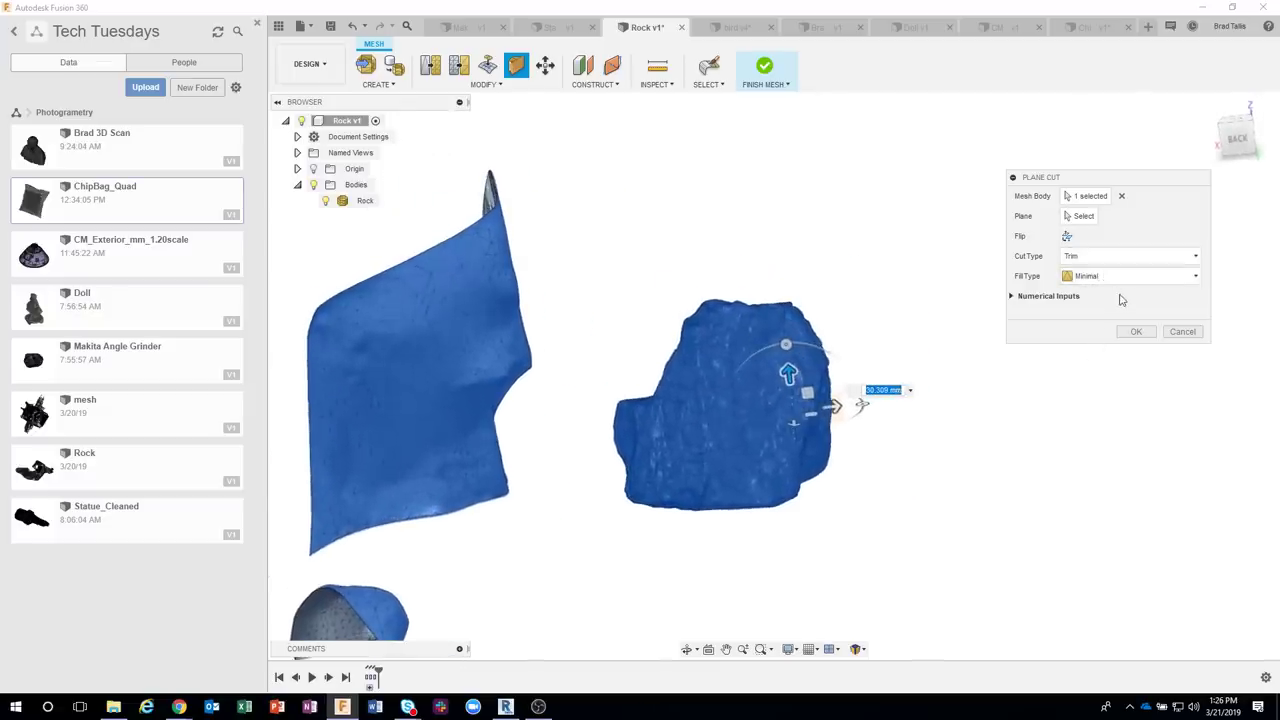
click(1108, 282)
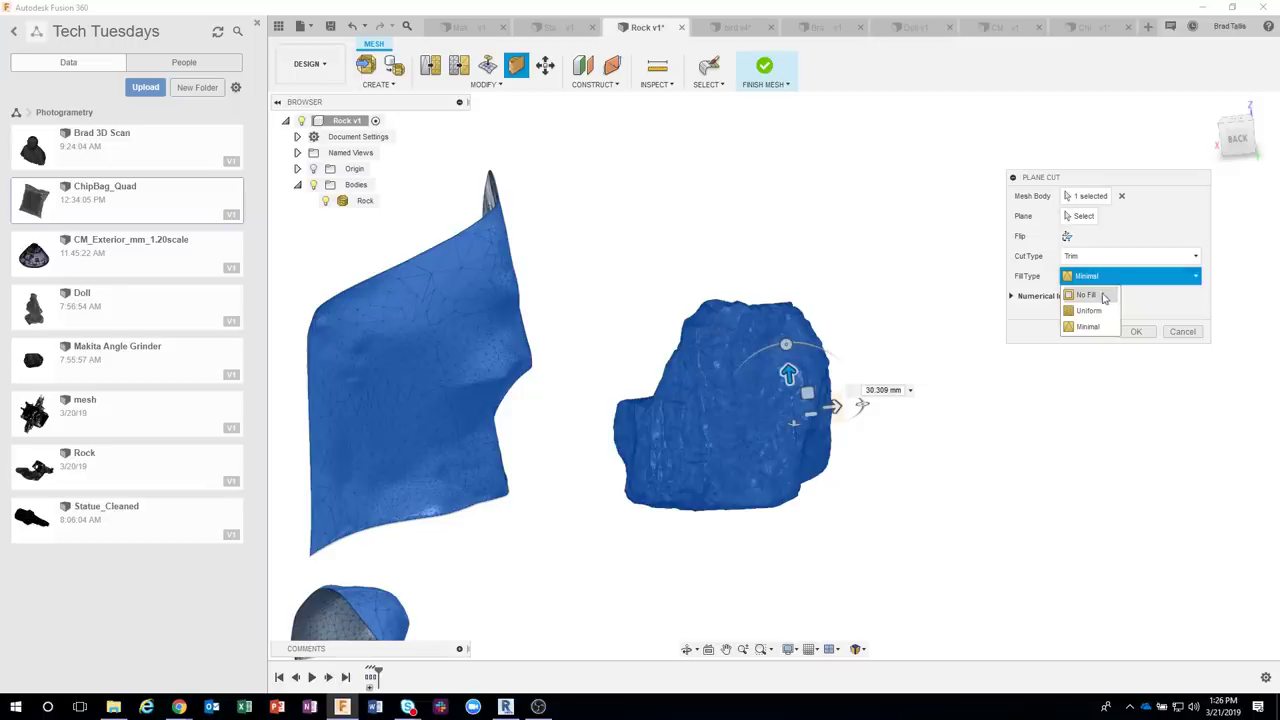
click(1115, 280)
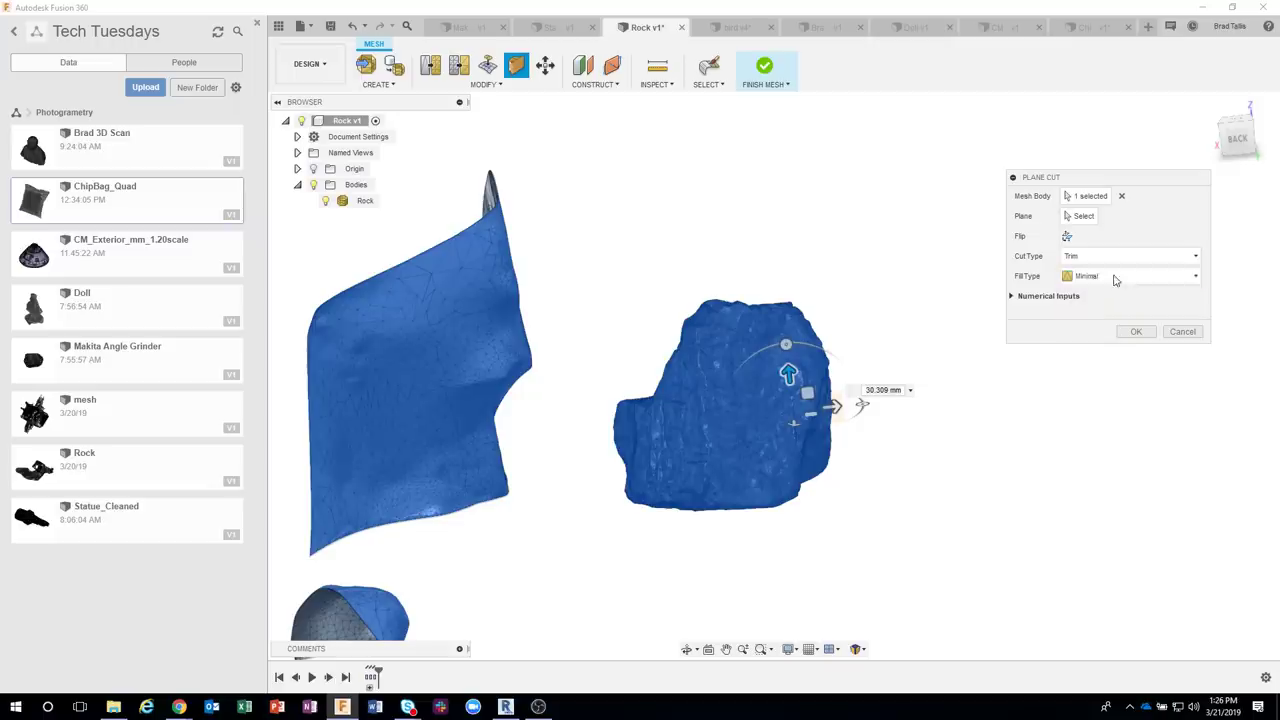
shift+middle_drag(1115, 280, 678, 265)
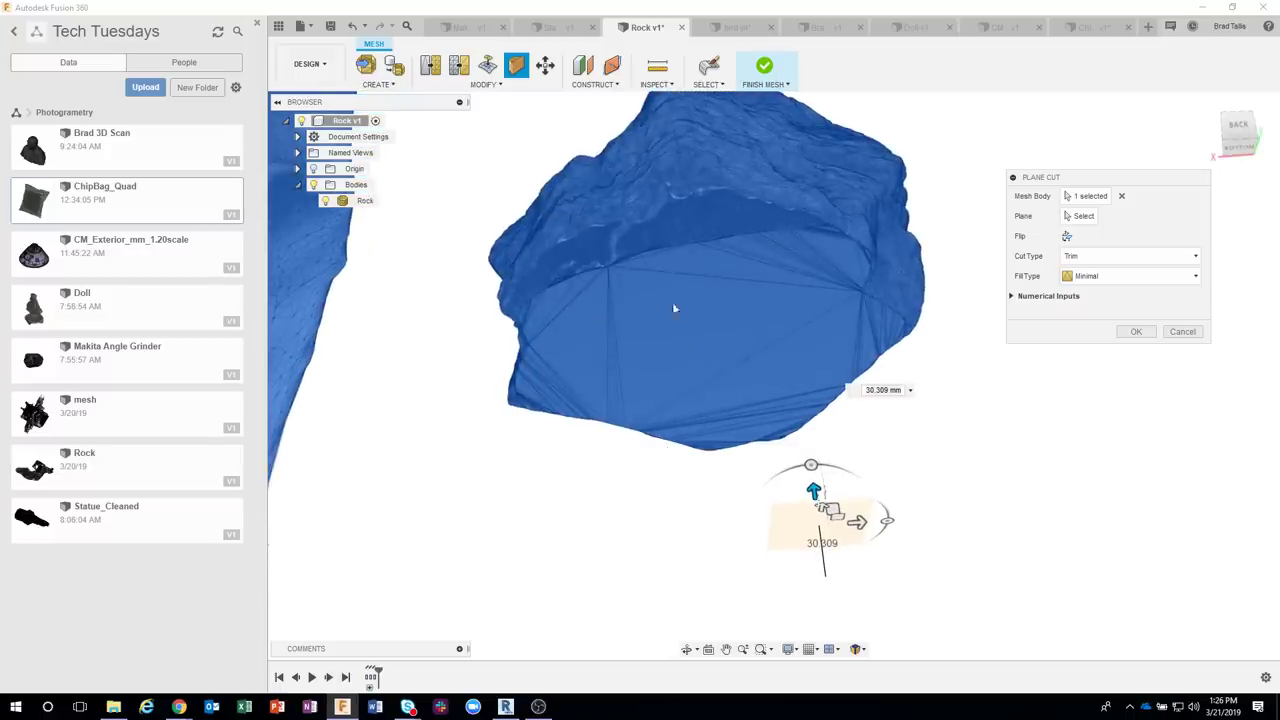
click(1099, 276)
click(1088, 326)
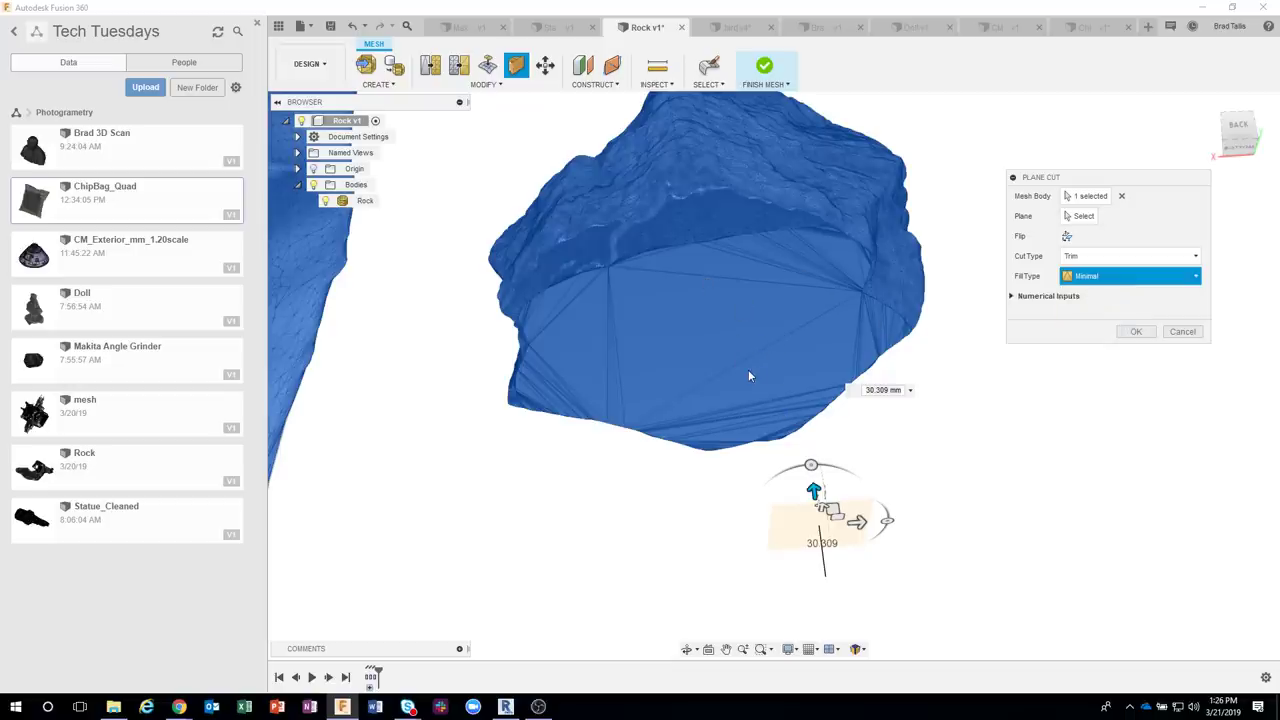
key(Up)
key(Up)
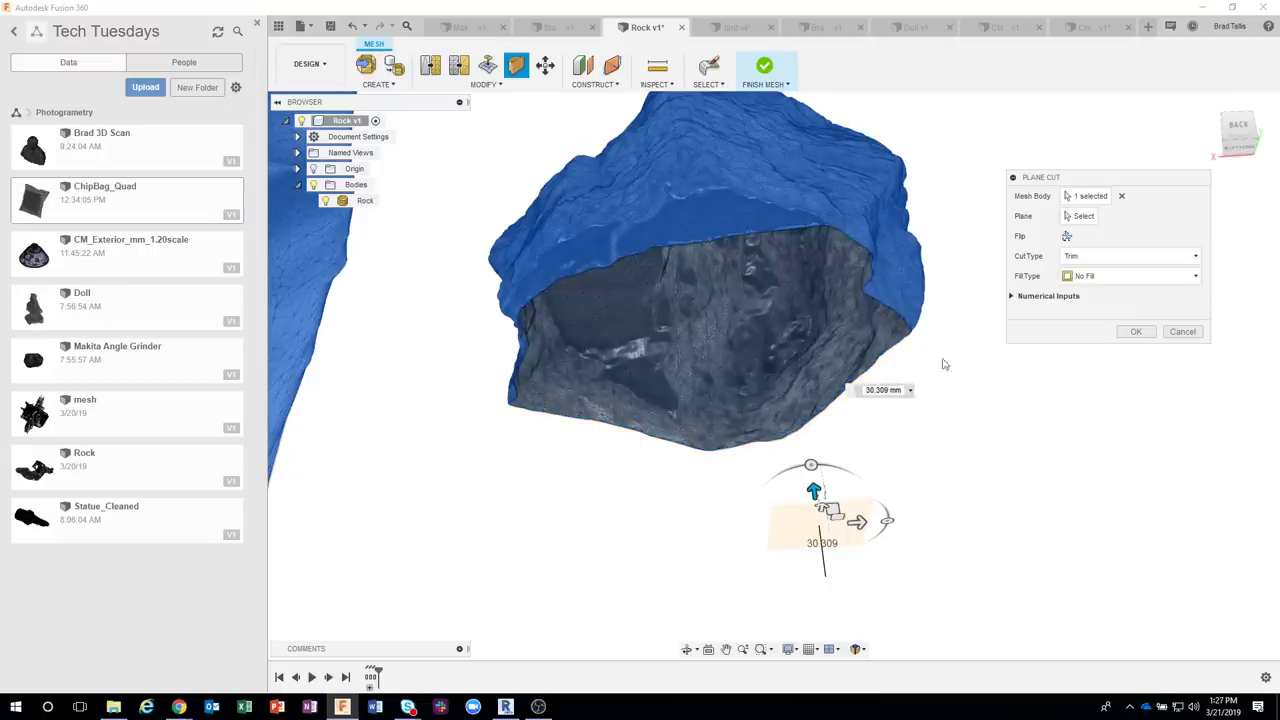
click(1098, 280)
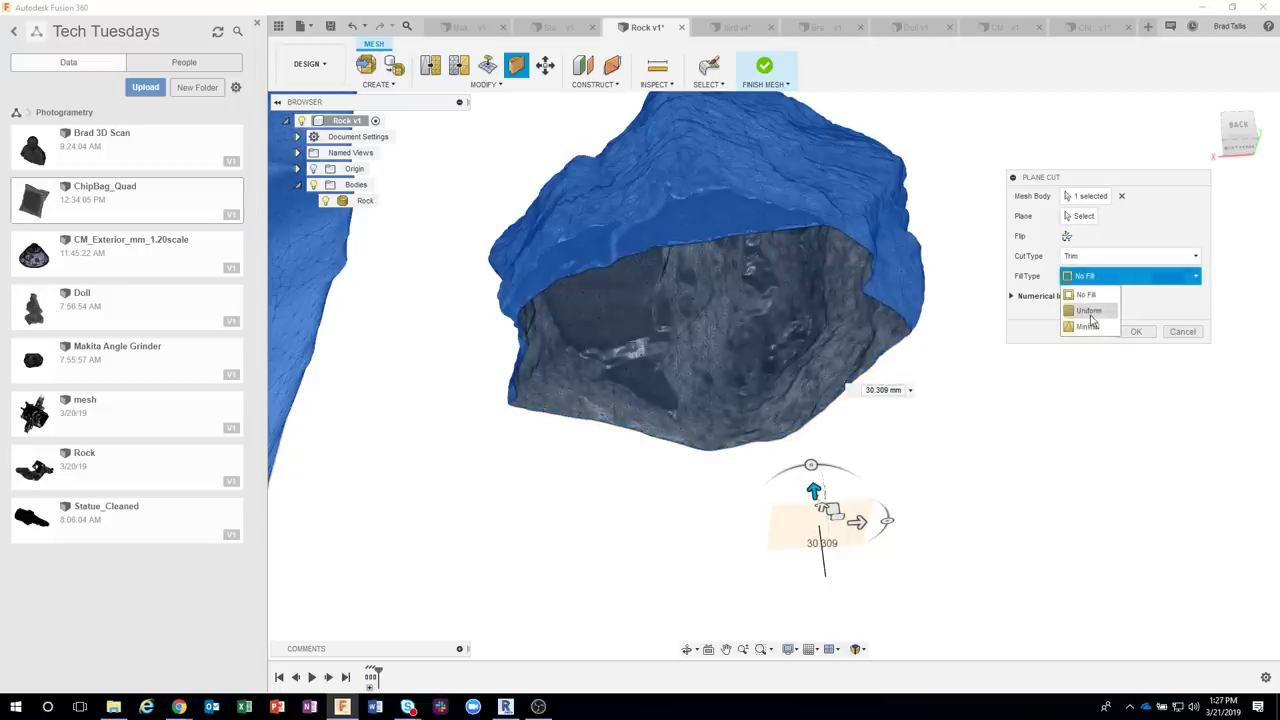
click(1090, 312)
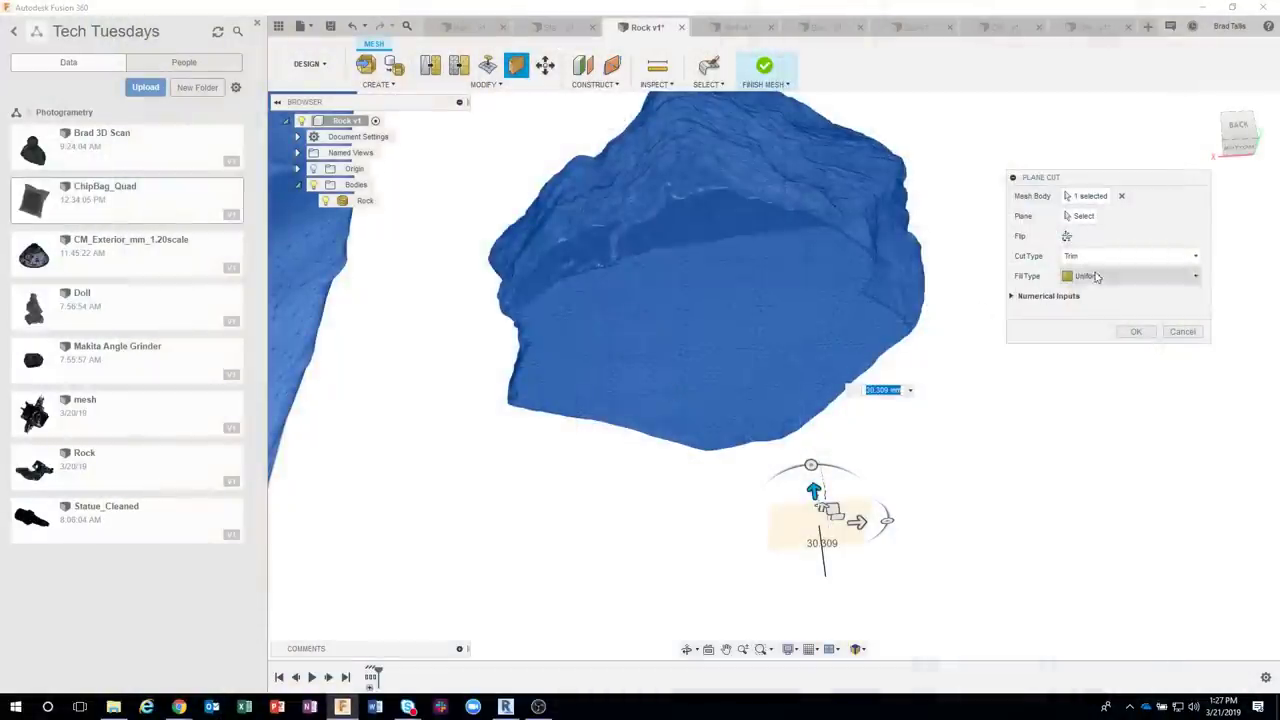
click(1097, 277)
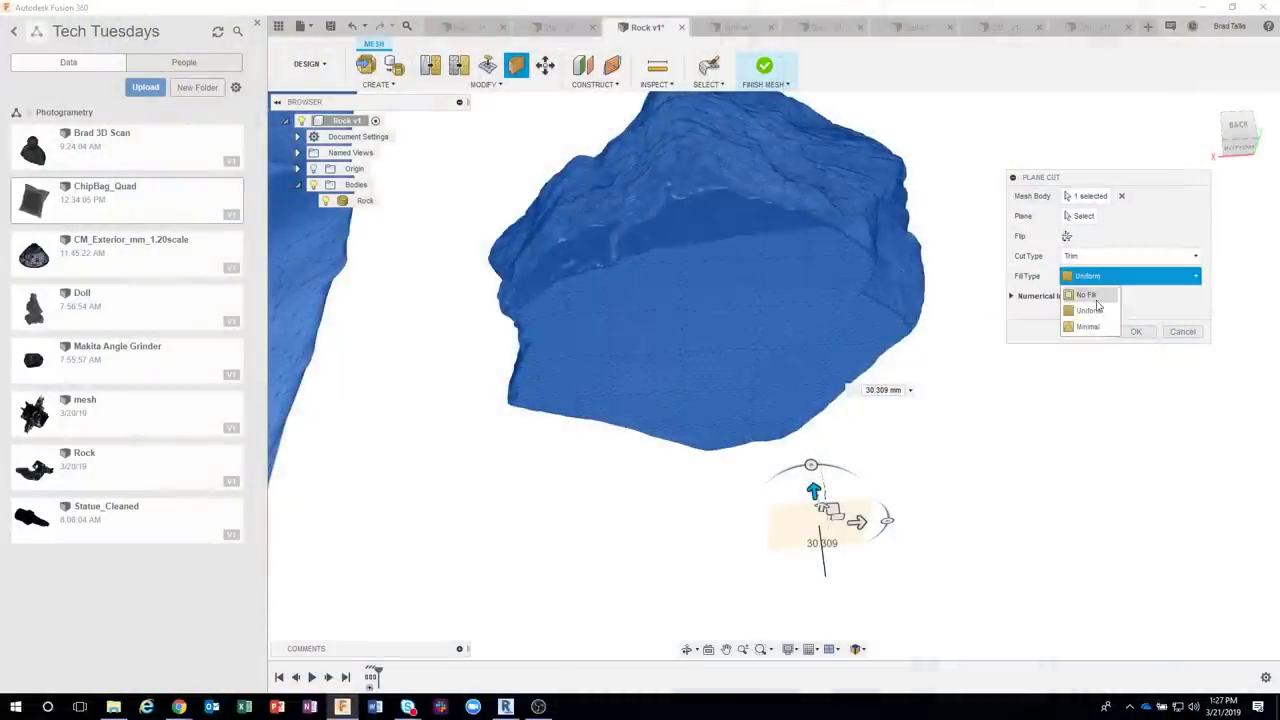
click(1097, 327)
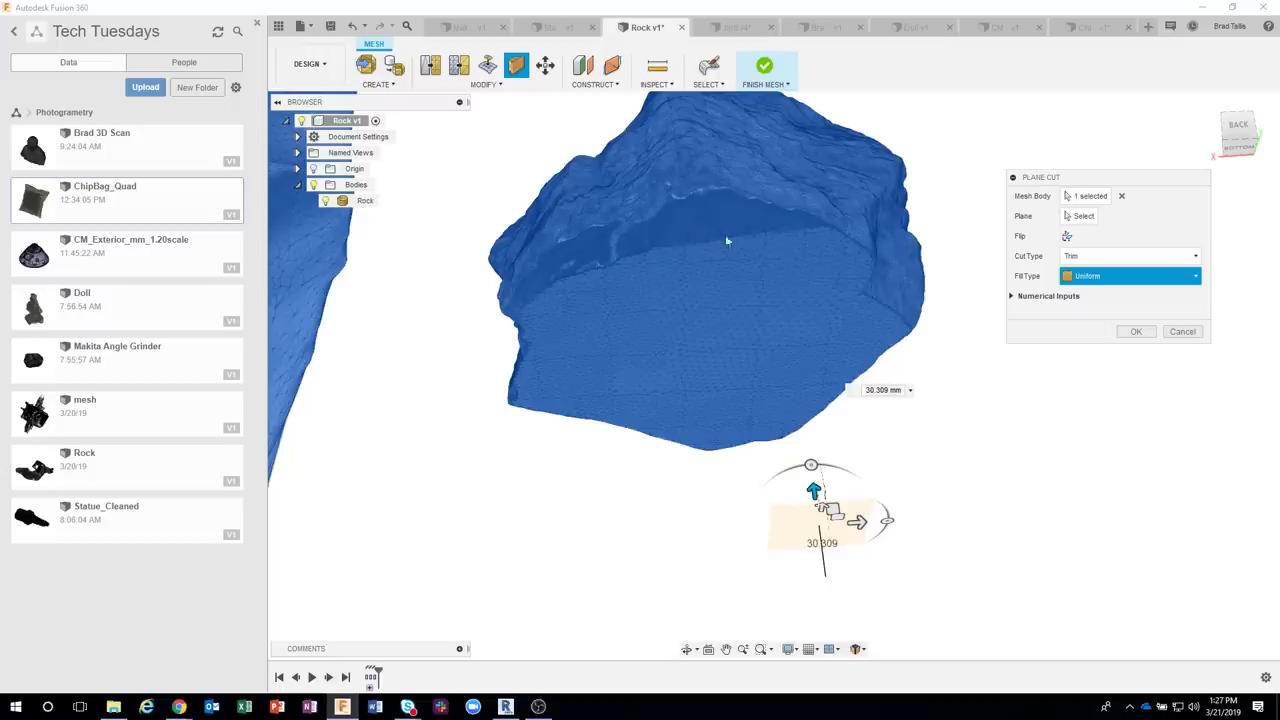
key(Up)
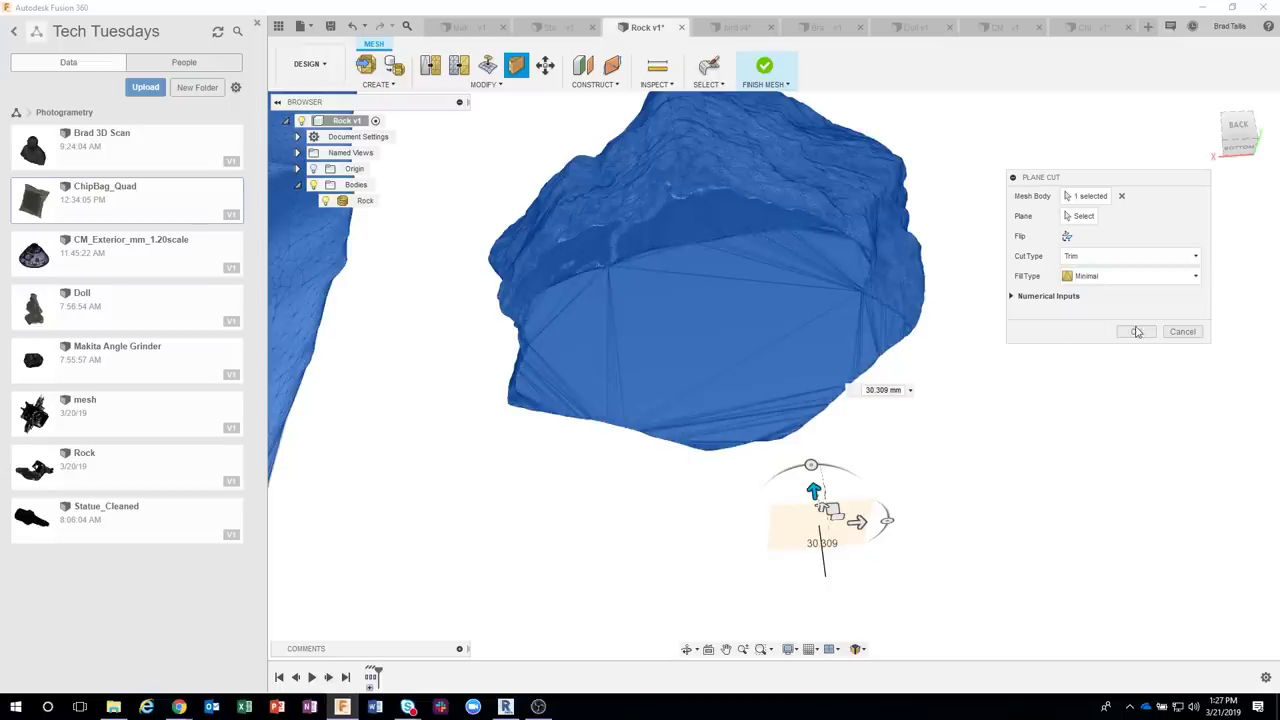
Apply the plane cut and orbit around the separated rock and ground fragments
click(1137, 332)
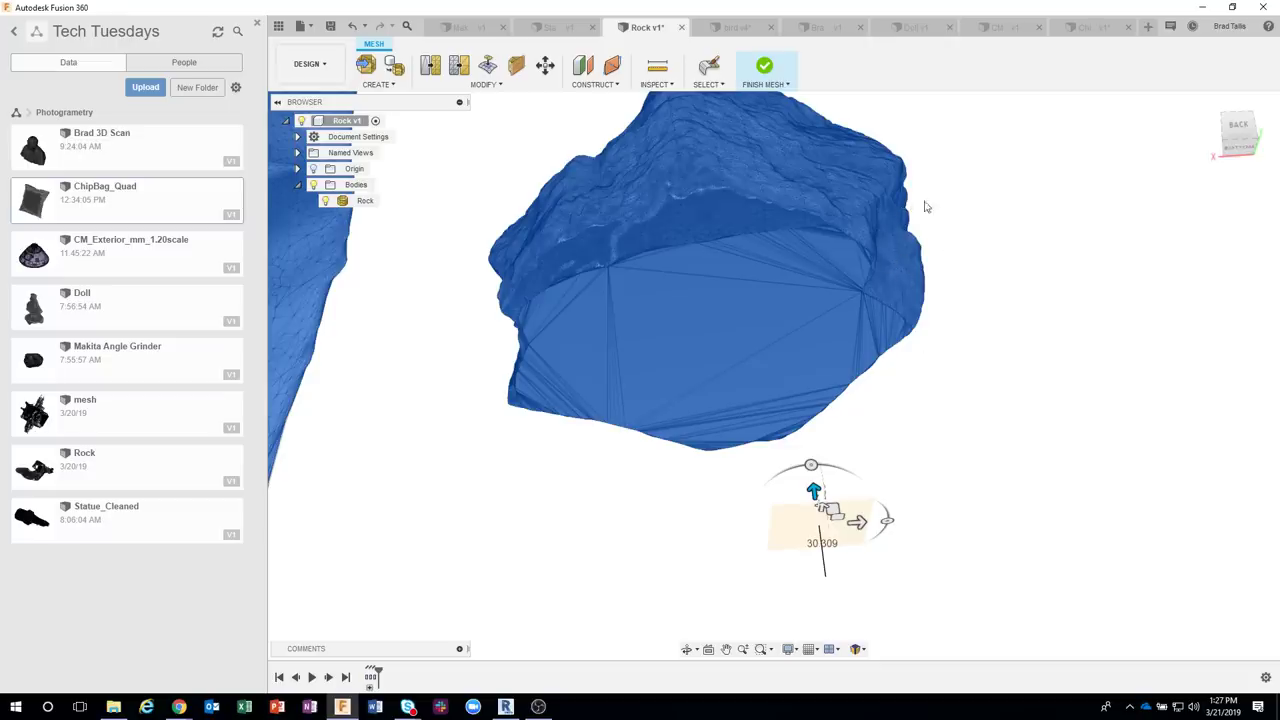
shift+middle_drag(906, 233, 597, 296)
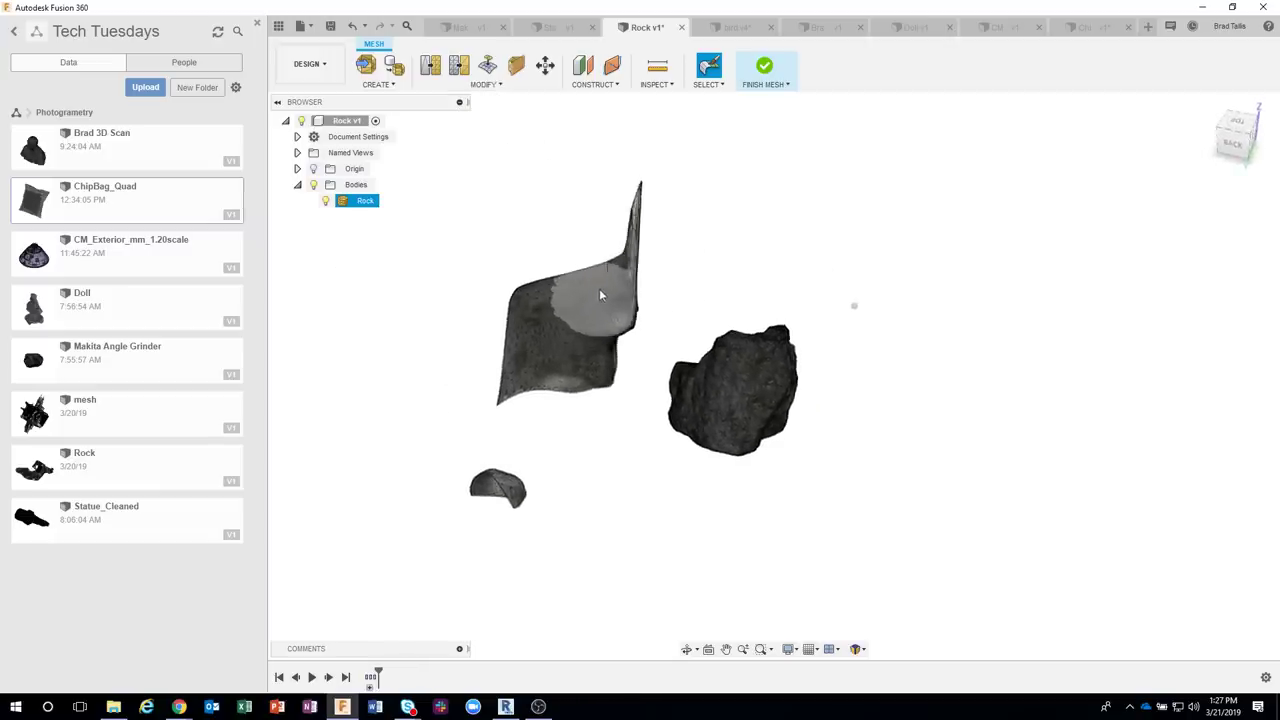
click(484, 85)
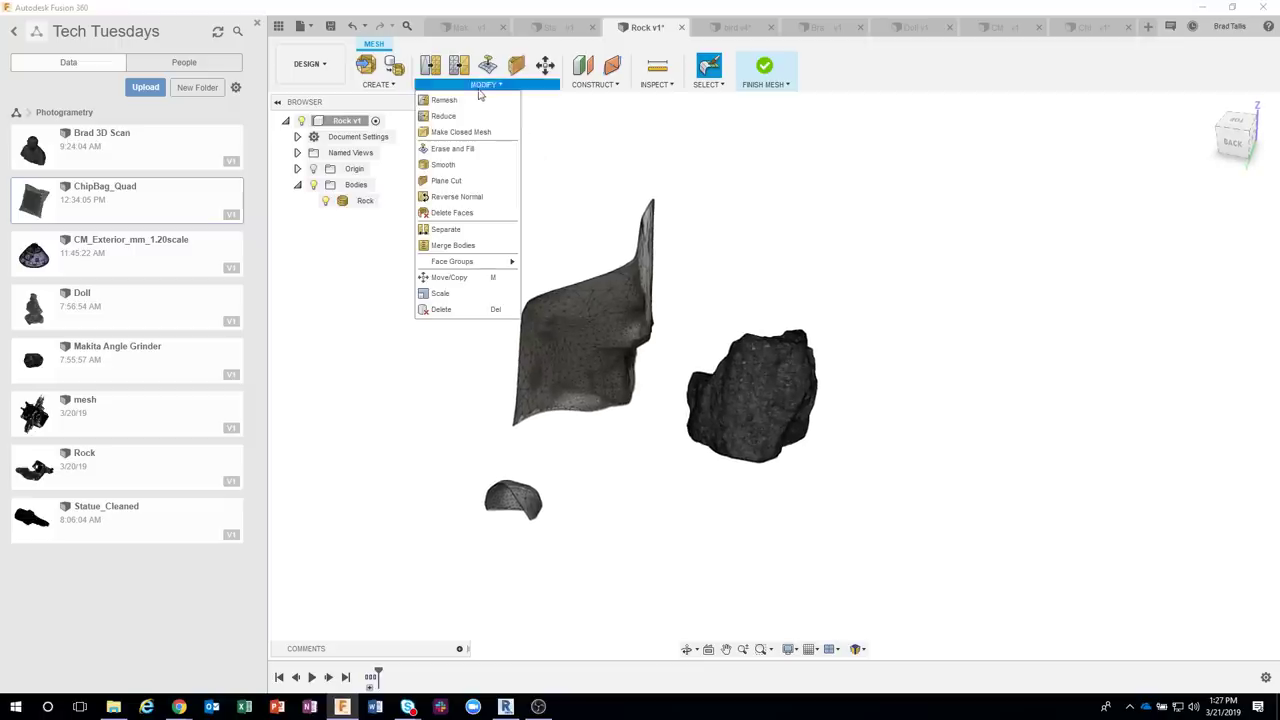
Start Delete Faces and zoom in on the leftover ground fragments
click(463, 219)
shift+middle_drag(629, 206, 527, 306)
scroll(524, 306, up, 2)
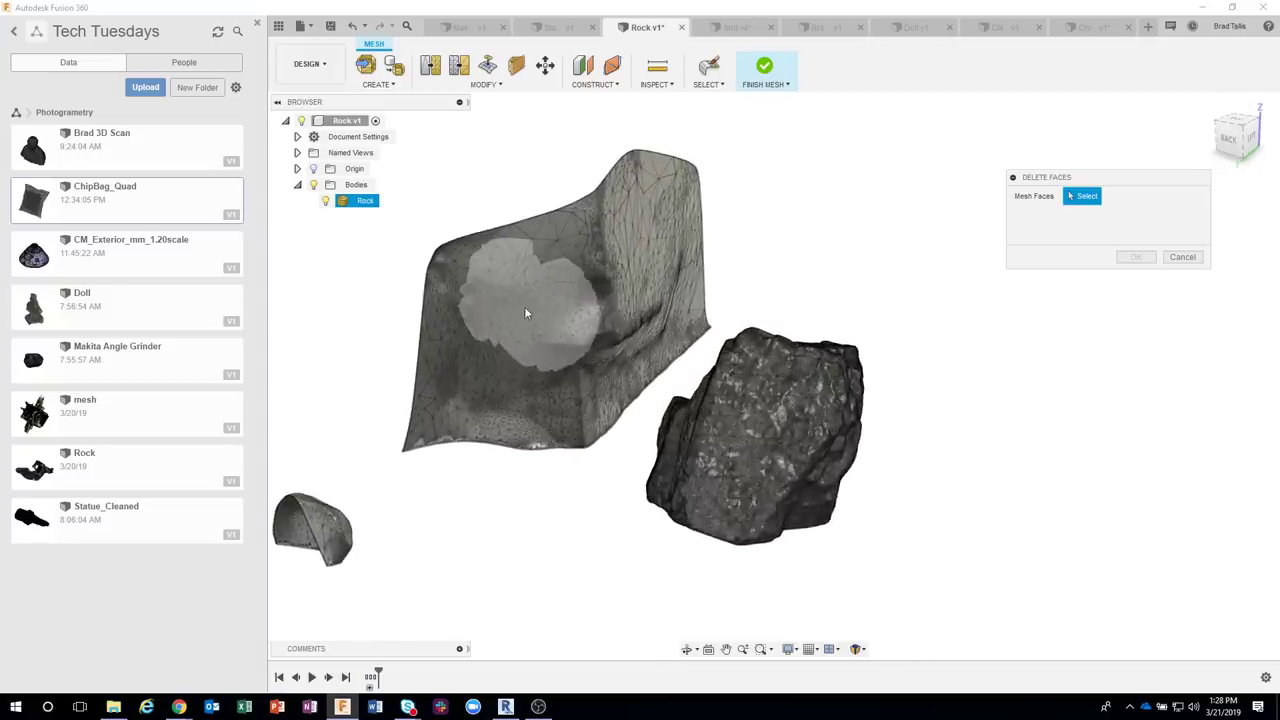
scroll(525, 313, up, 1)
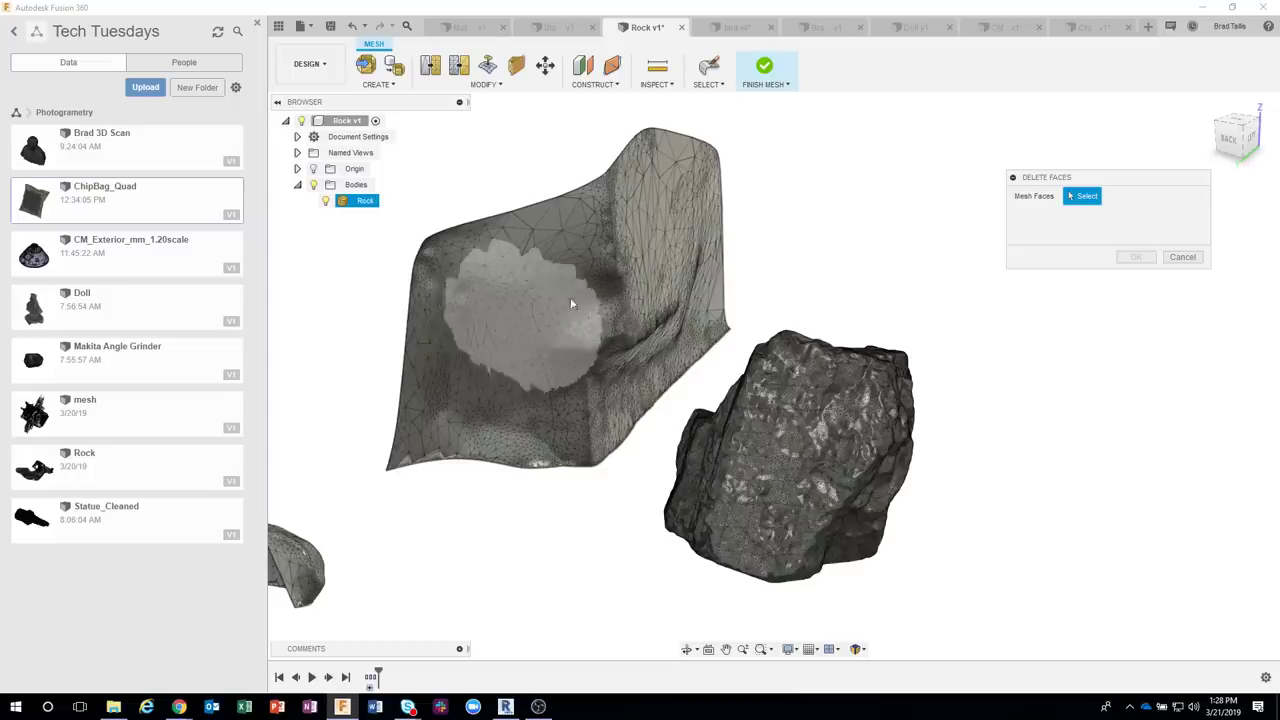
click(718, 86)
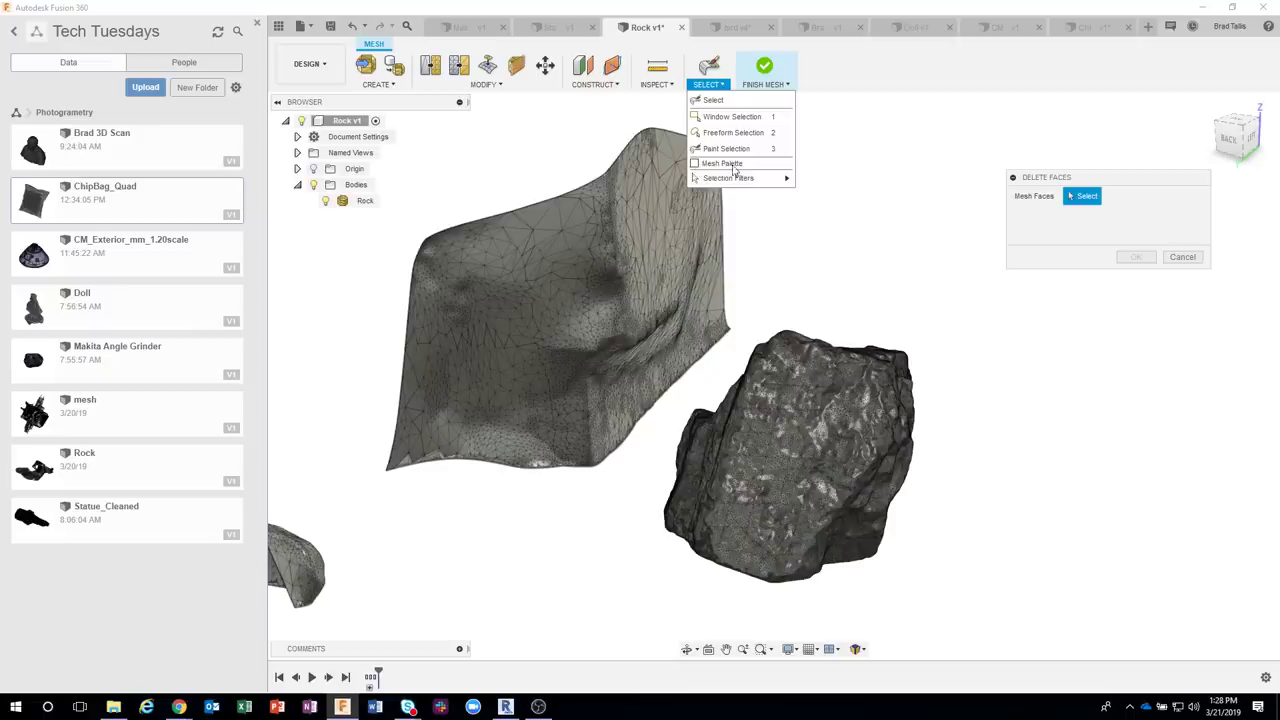
Show the Mesh Palette and adjust the face selection brush size
click(695, 164)
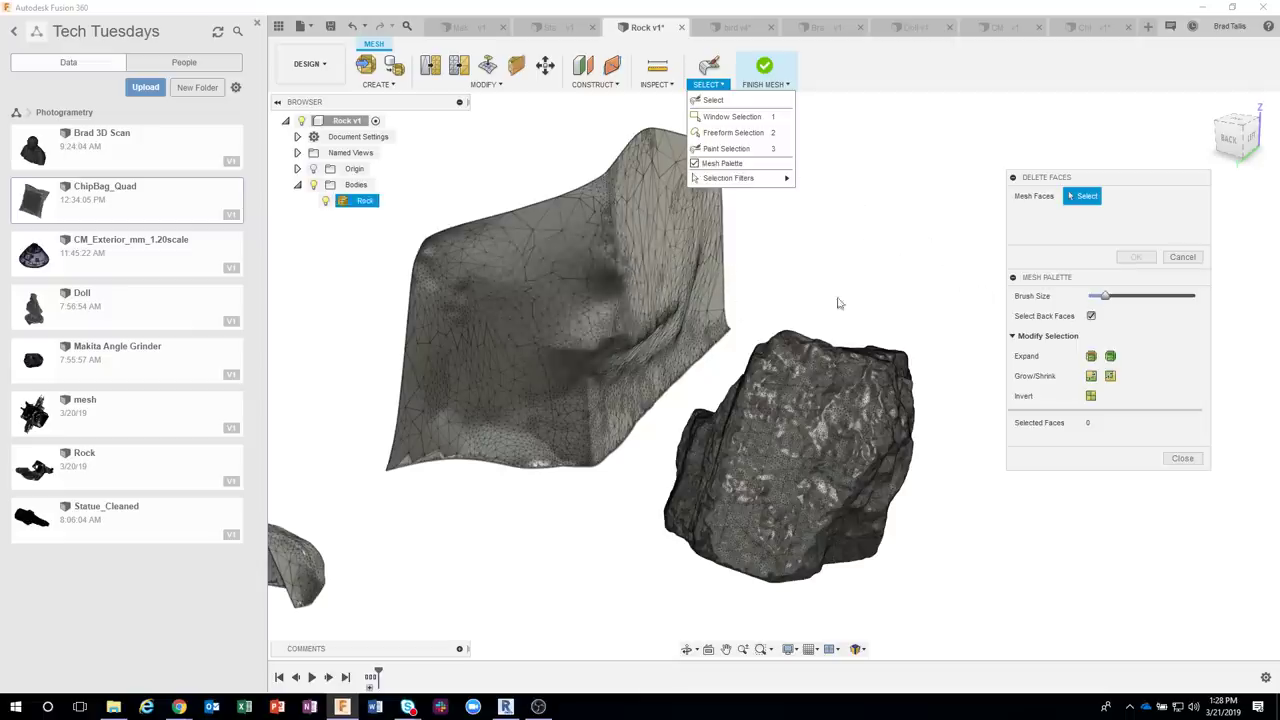
drag(1106, 298, 1111, 299)
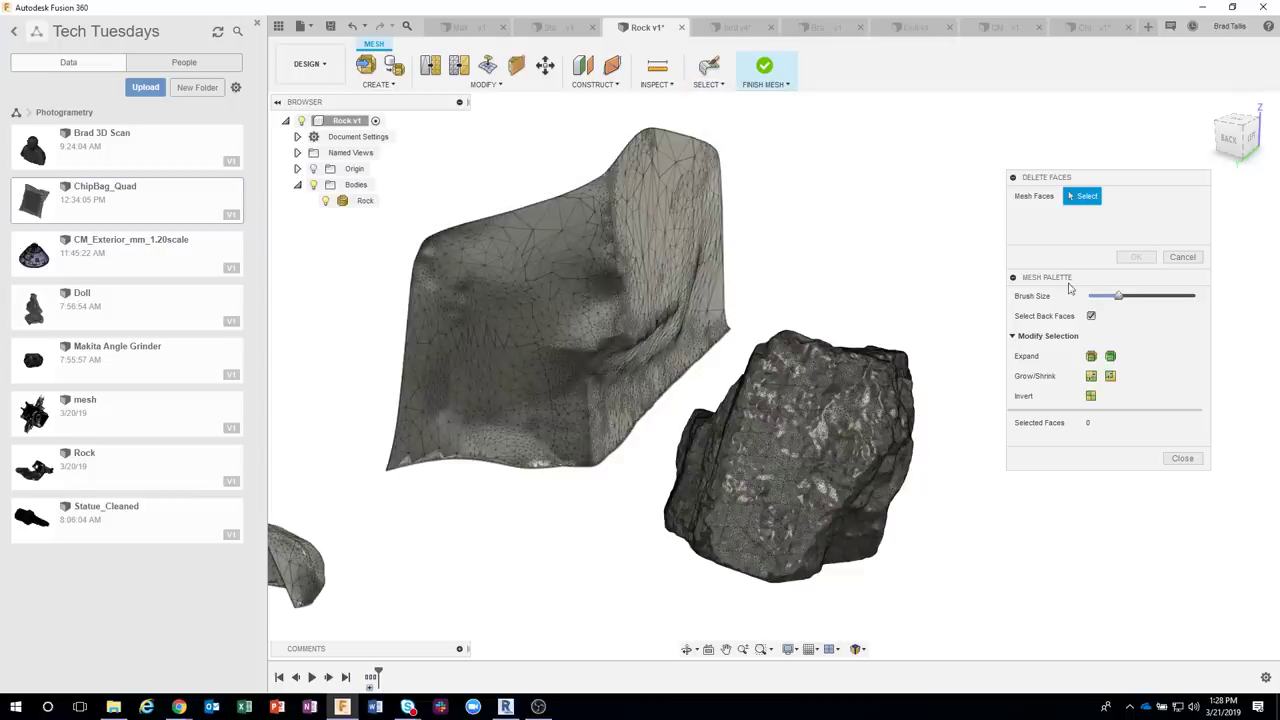
drag(1119, 298, 1098, 302)
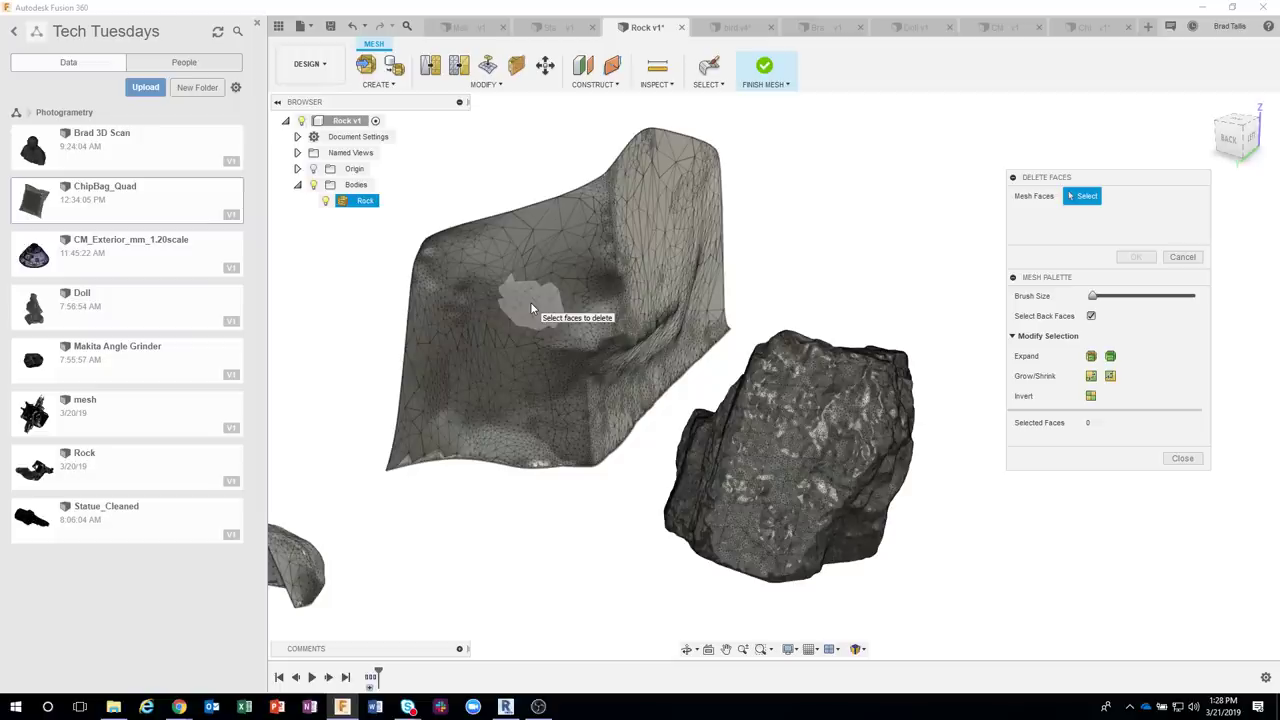
ctrl+scroll(530, 302, up, 2)
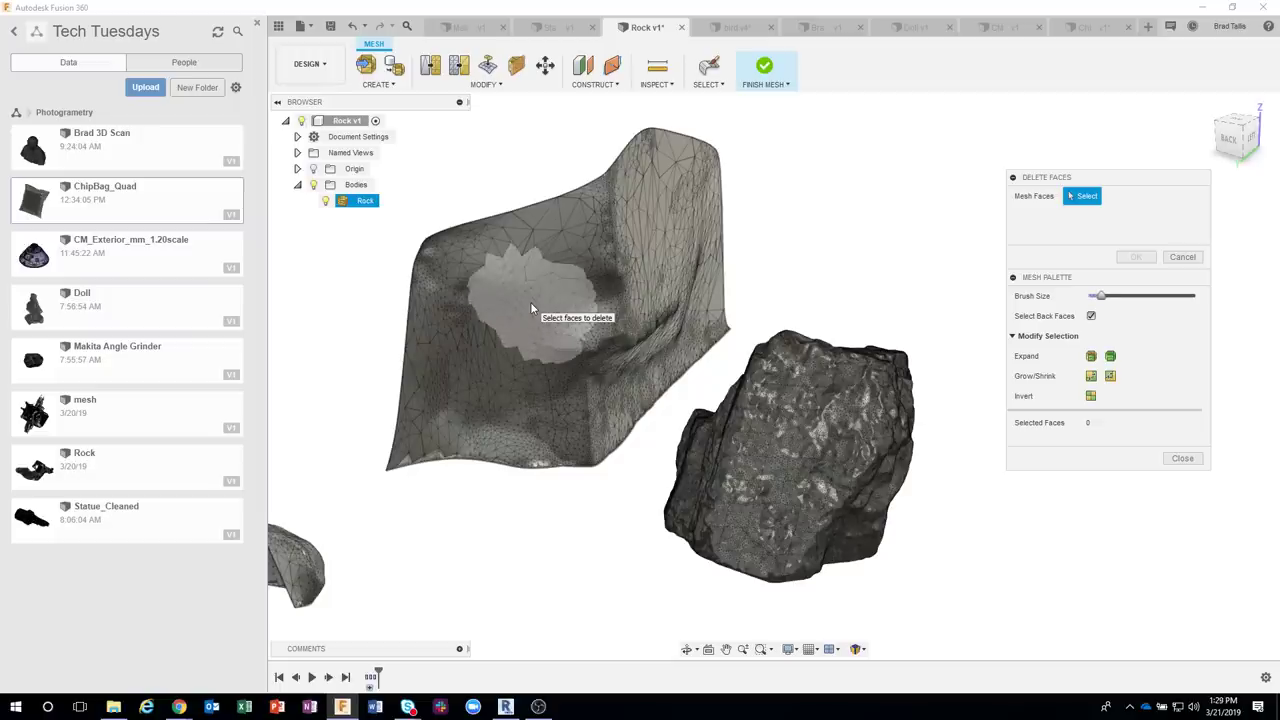
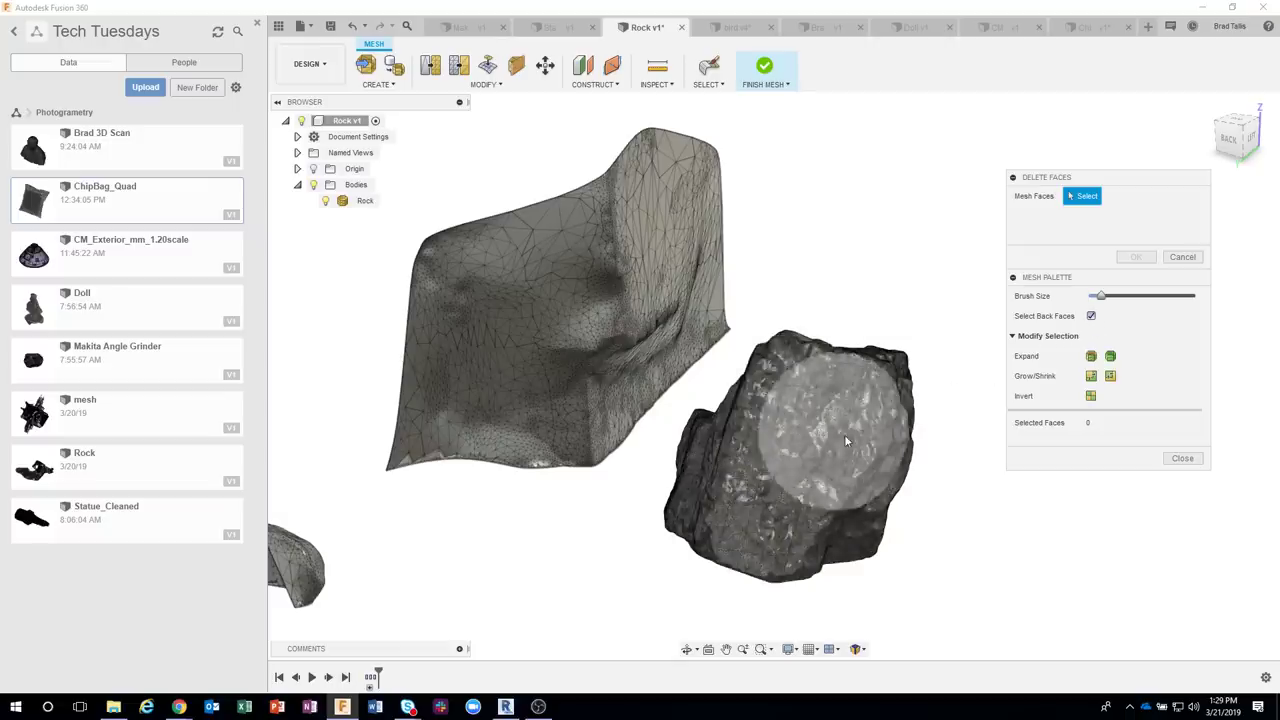
Paint a 28,713-face patch on top of the rock, then cancel Delete Faces without removing anything
mouse_move(845, 435)
shift+middle_down()
mouse_move(781, 477)
mouse_move(787, 461)
mouse_move(750, 451)
mouse_move(814, 477)
mouse_move(981, 314)
mouse_move(880, 360)
shift+middle_up()
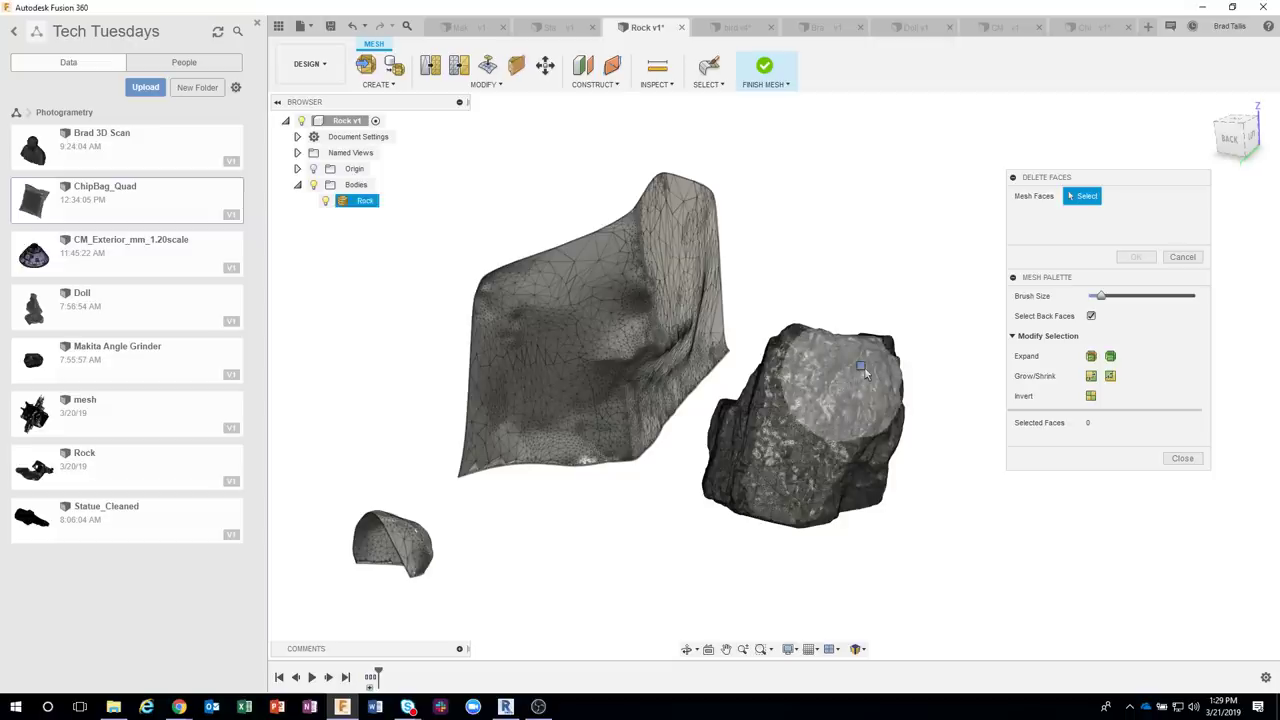
click(865, 368)
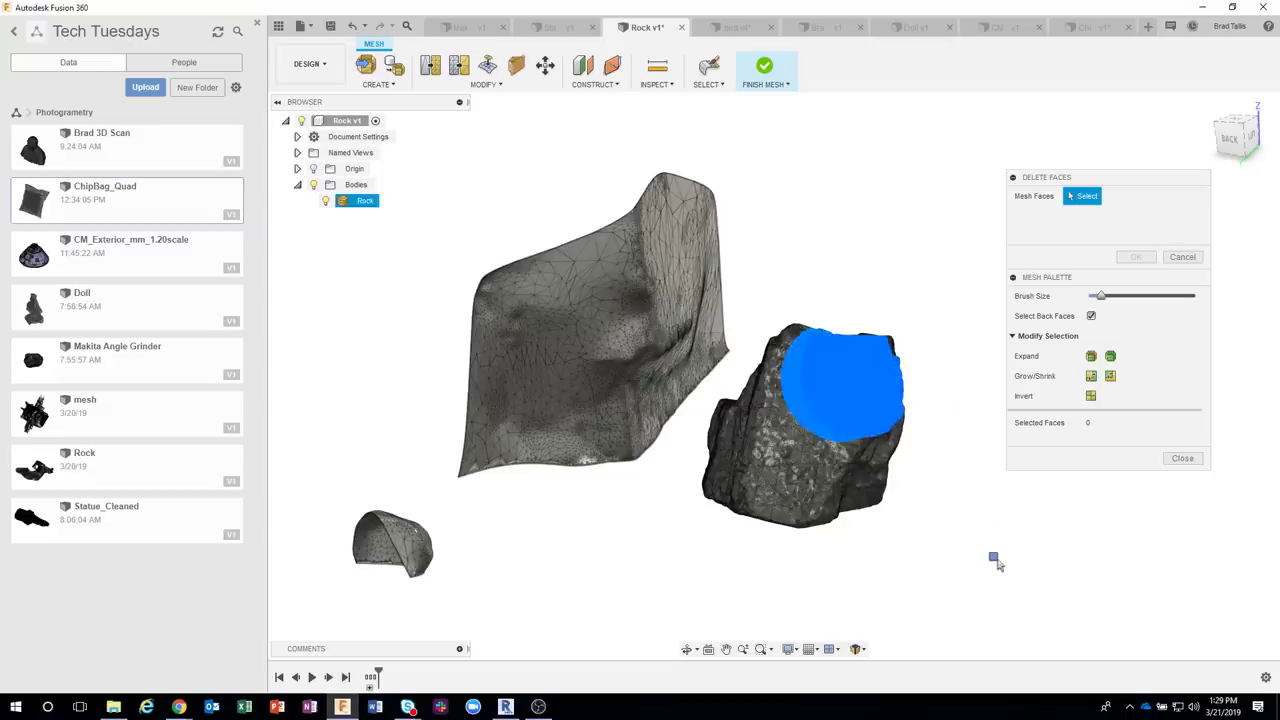
mouse_move(1020, 551)
shift+middle_down()
mouse_move(1046, 551)
mouse_move(1003, 540)
mouse_move(914, 580)
mouse_move(741, 599)
mouse_move(617, 449)
mouse_move(643, 394)
shift+middle_up()
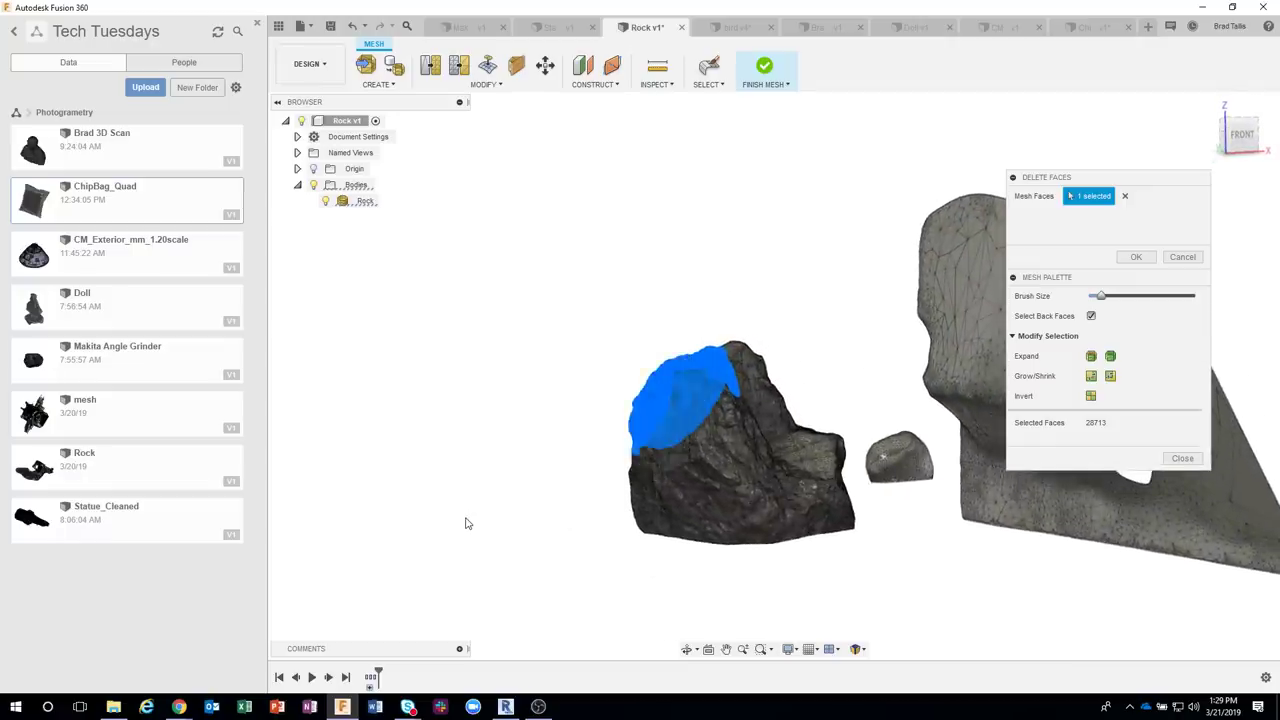
shift+middle_drag(465, 523, 963, 506)
key(Escape)
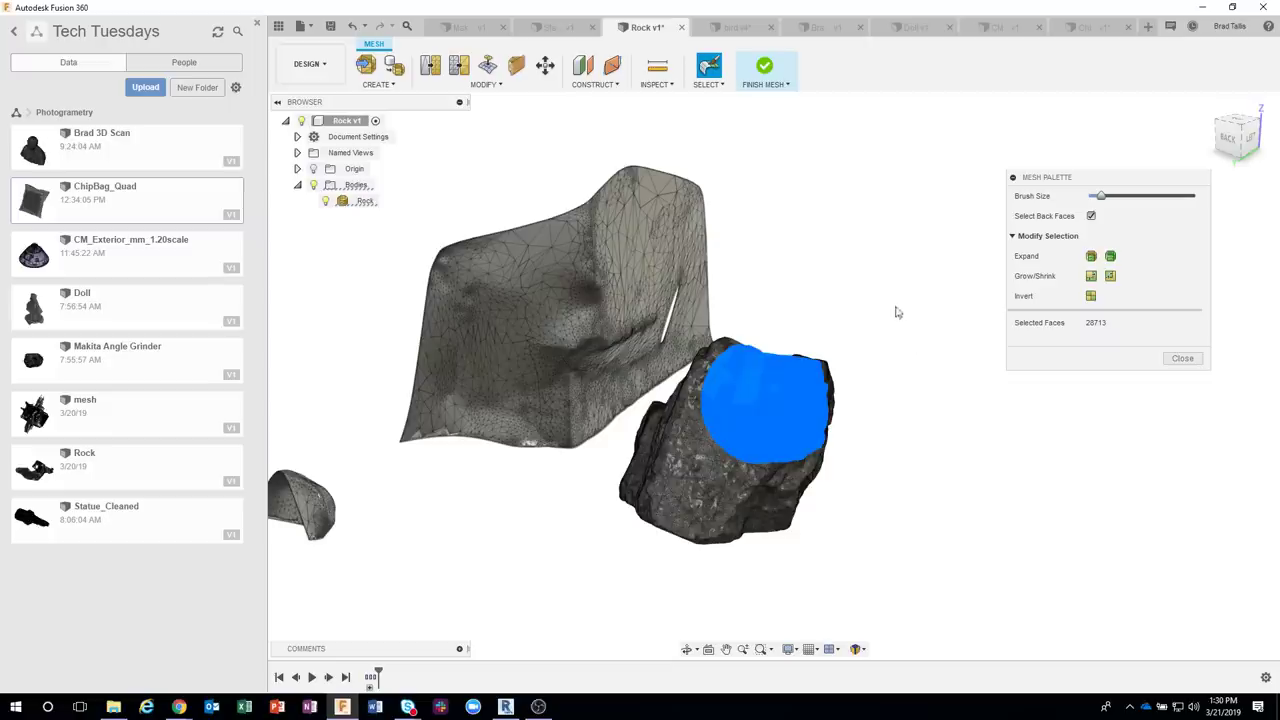
Clear the old patch, turn off Select Back Faces, and paint a circular patch on the rock's front
click(940, 310)
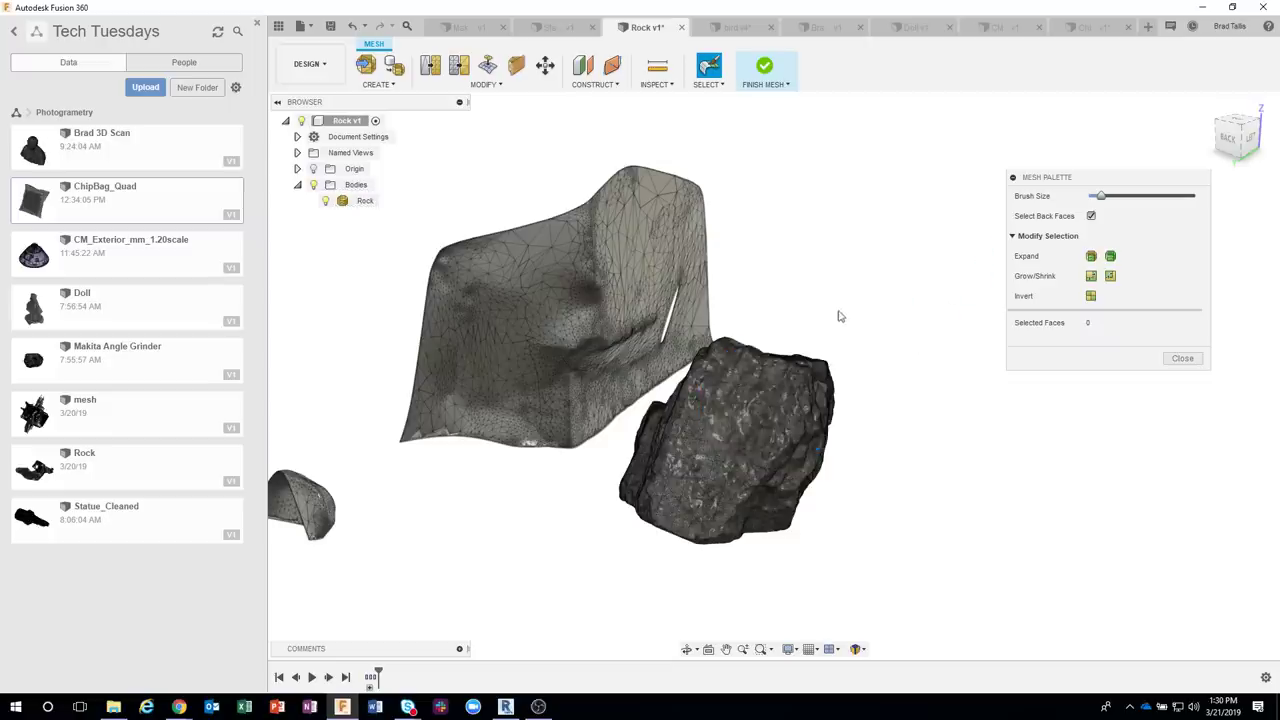
shift+middle_drag(840, 316, 880, 200)
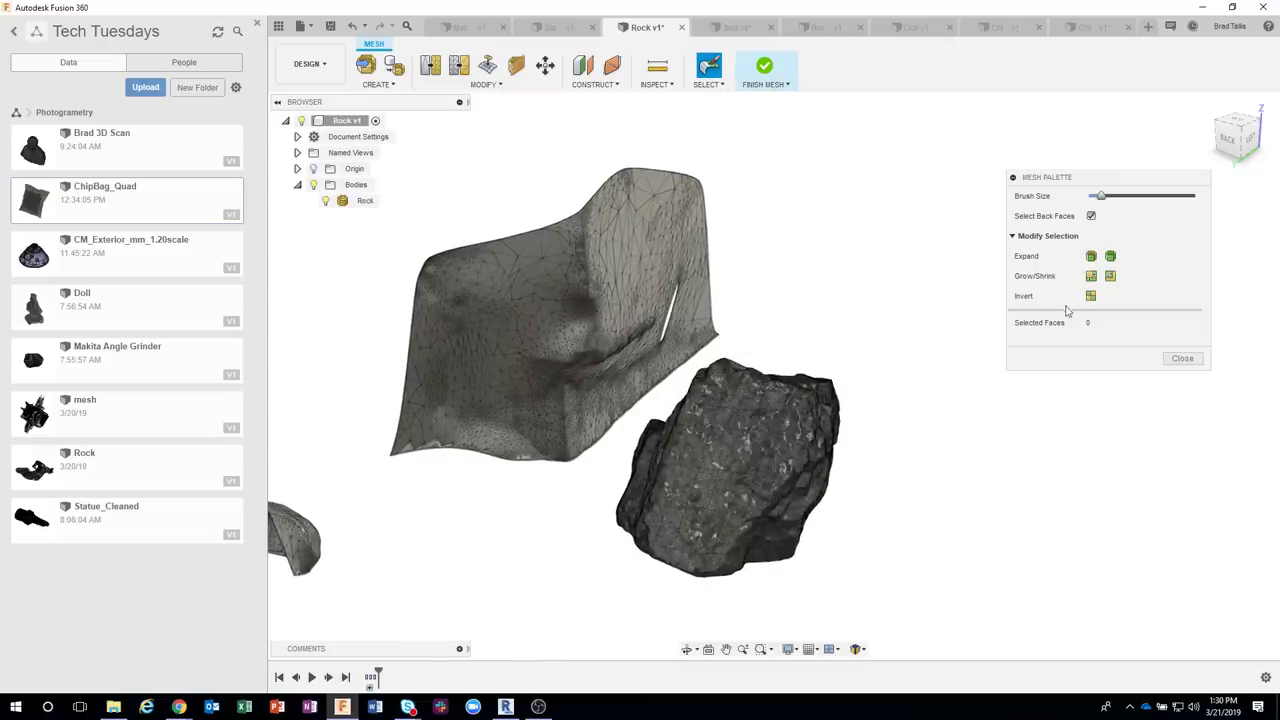
click(1091, 216)
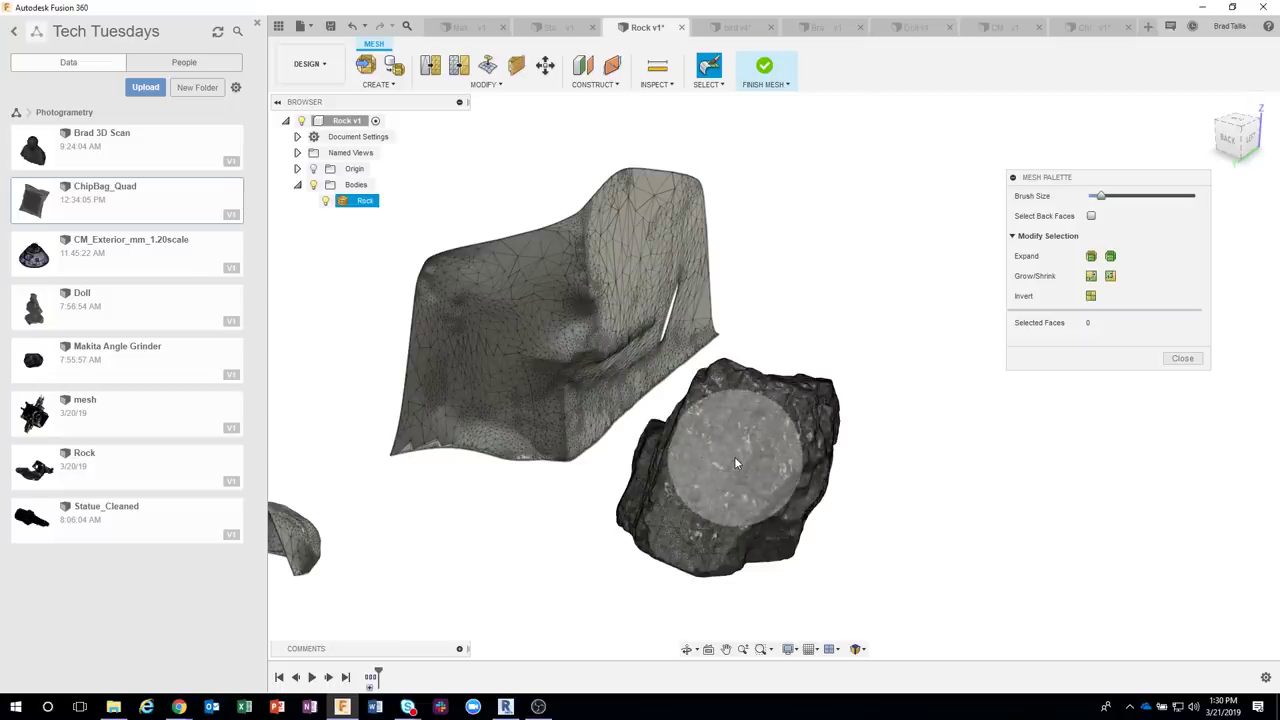
click(965, 461)
mouse_move(965, 458)
shift+middle_down()
mouse_move(914, 470)
mouse_move(829, 523)
mouse_move(620, 569)
mouse_move(517, 490)
mouse_move(509, 522)
mouse_move(633, 605)
mouse_move(660, 598)
shift+middle_up()
shift+middle_drag(992, 394, 1057, 263)
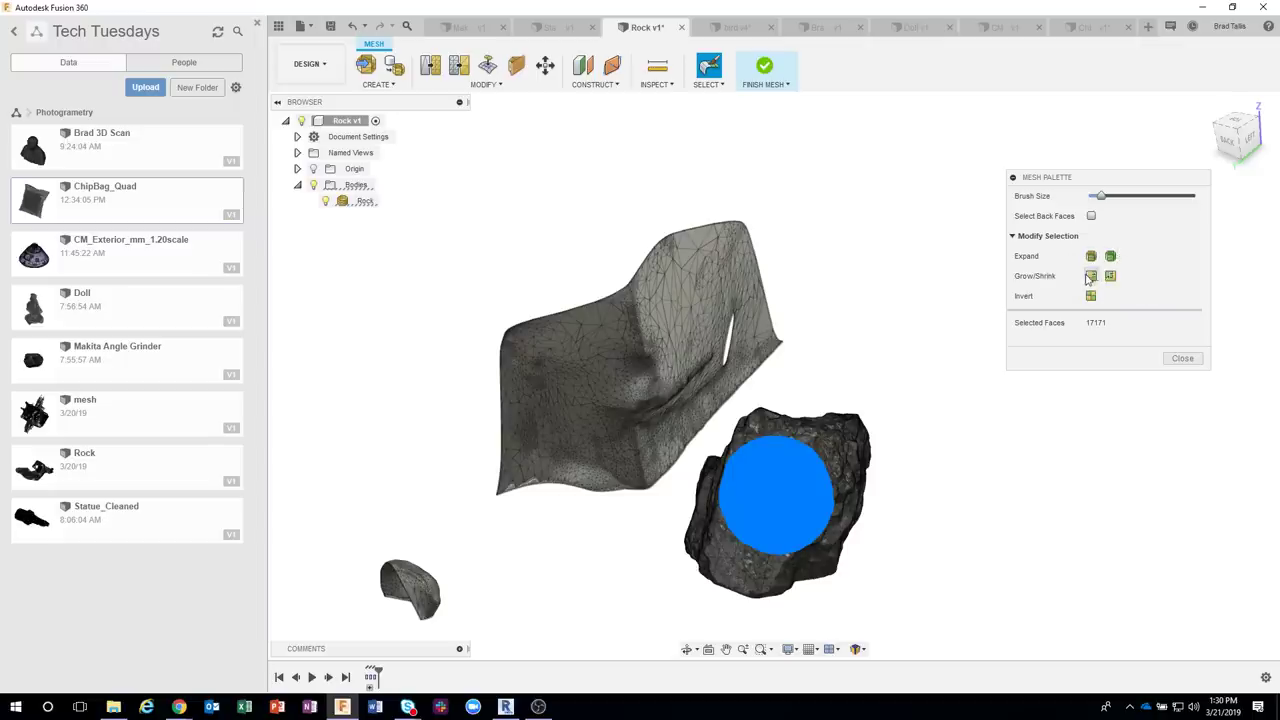
Grow the front patch three times to about 21,444 faces, then close the Mesh Palette and deselect
click(1091, 277)
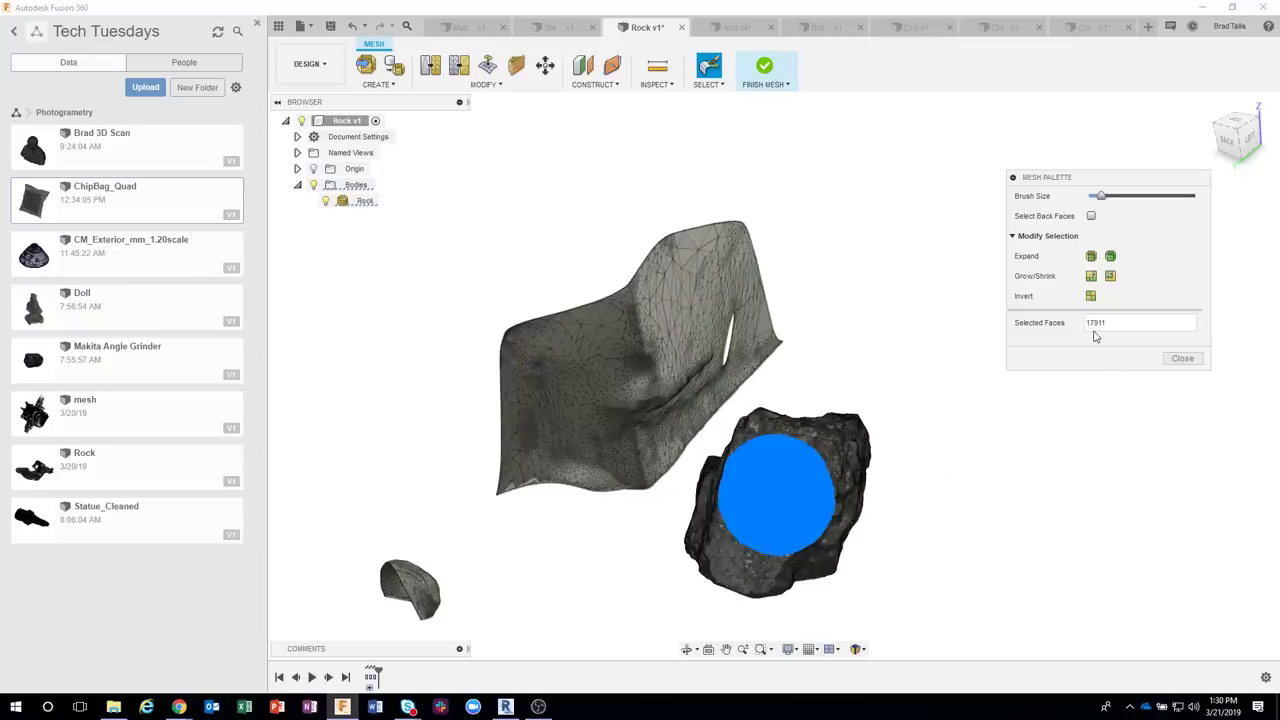
click(1091, 277)
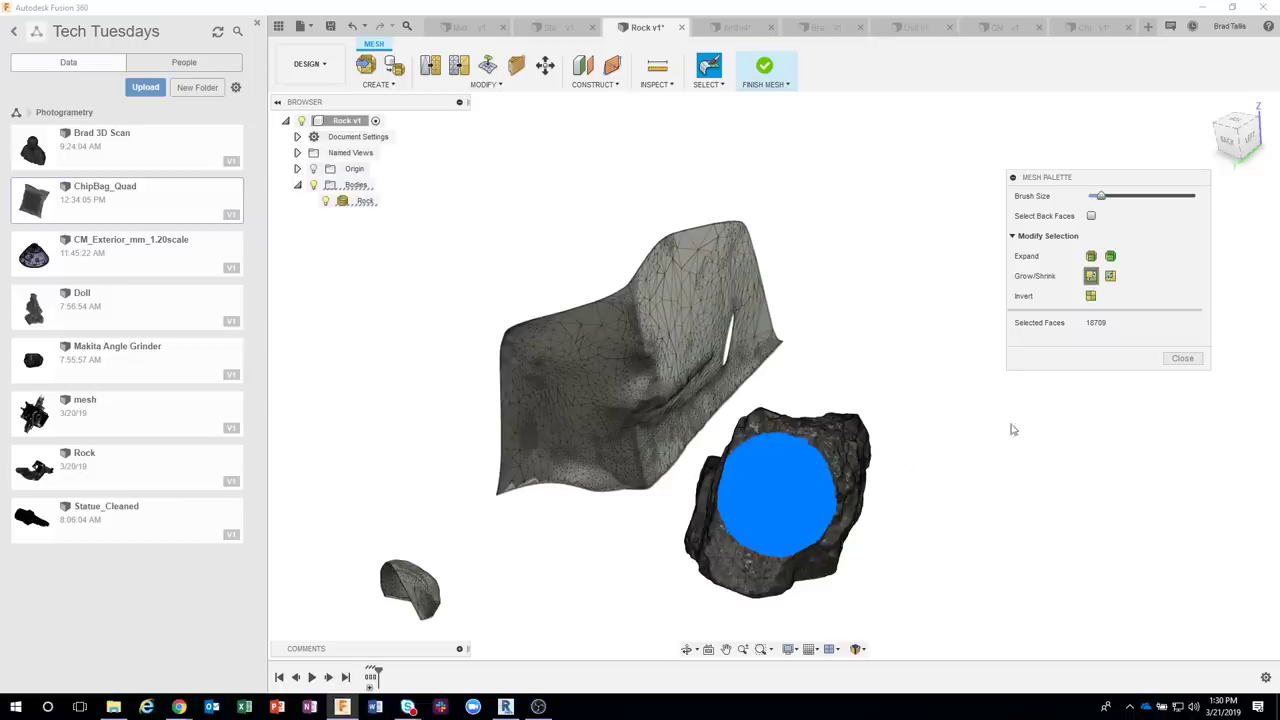
click(1091, 276)
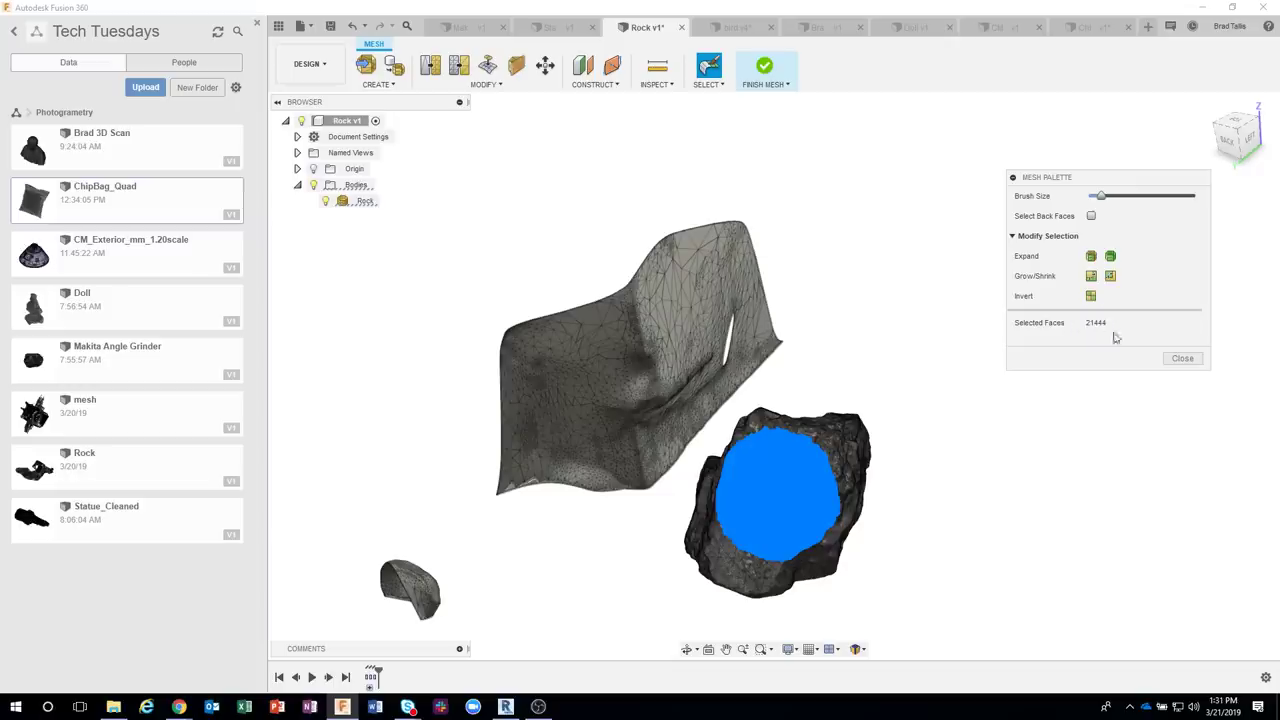
click(1182, 359)
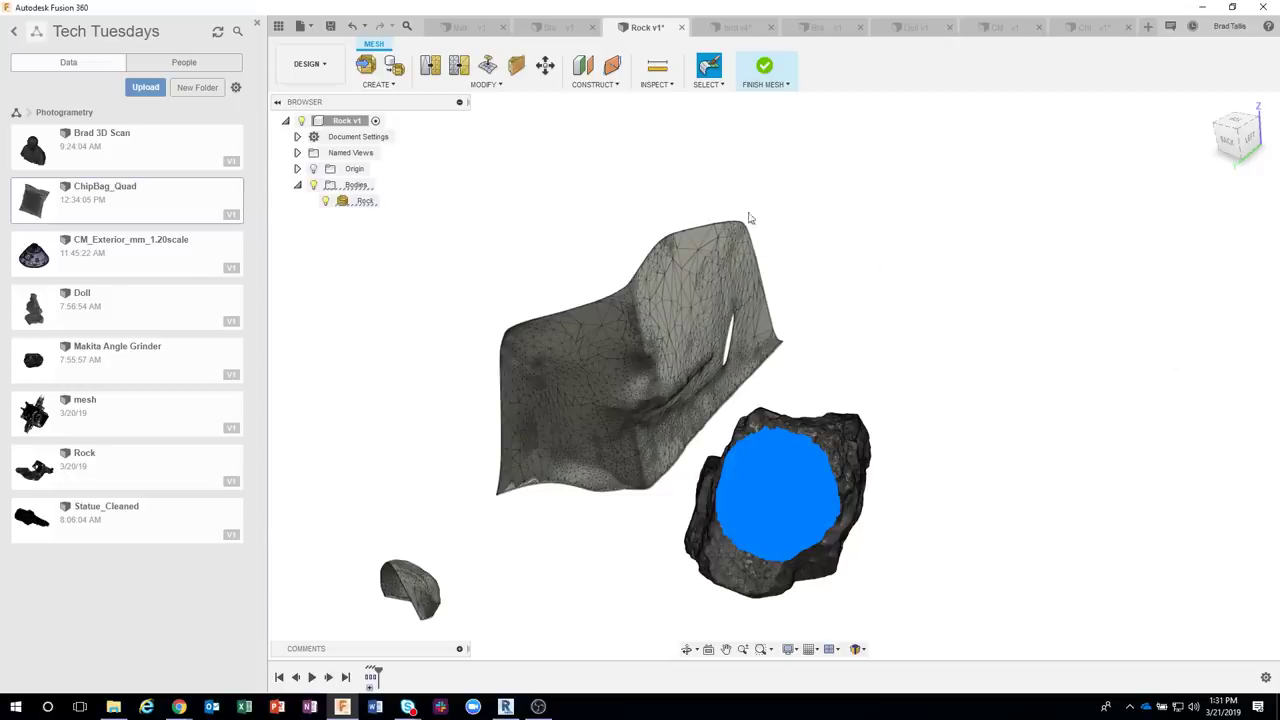
click(840, 232)
shift+middle_drag(873, 281, 615, 144)
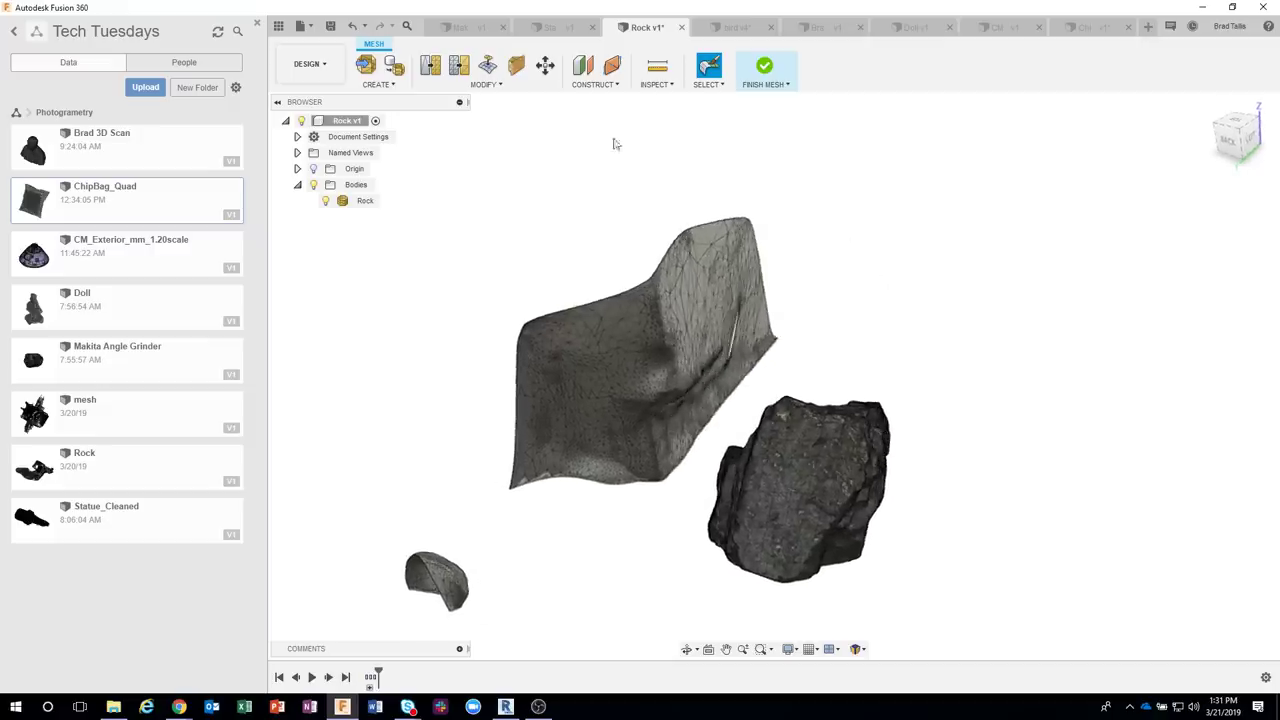
Start Delete Faces using the Mesh Palette brush with Select Back Faces on and a slightly larger brush
click(485, 85)
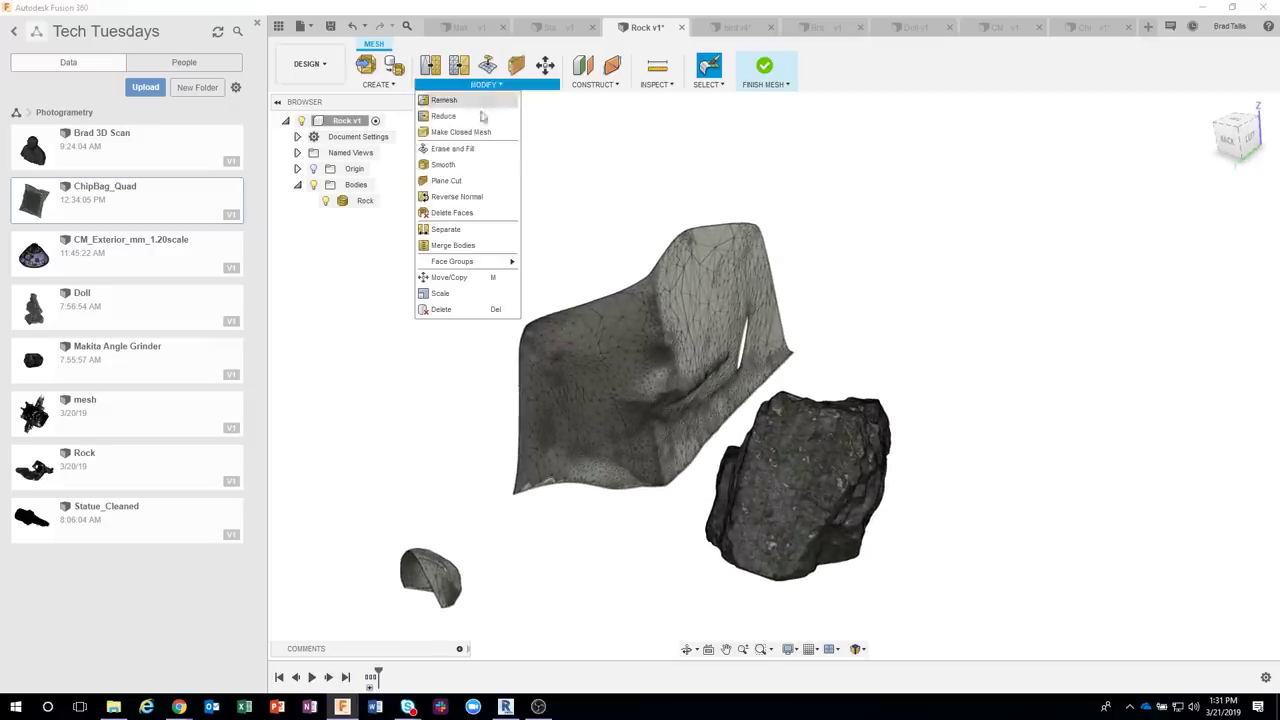
click(452, 212)
shift+middle_drag(698, 227, 676, 335)
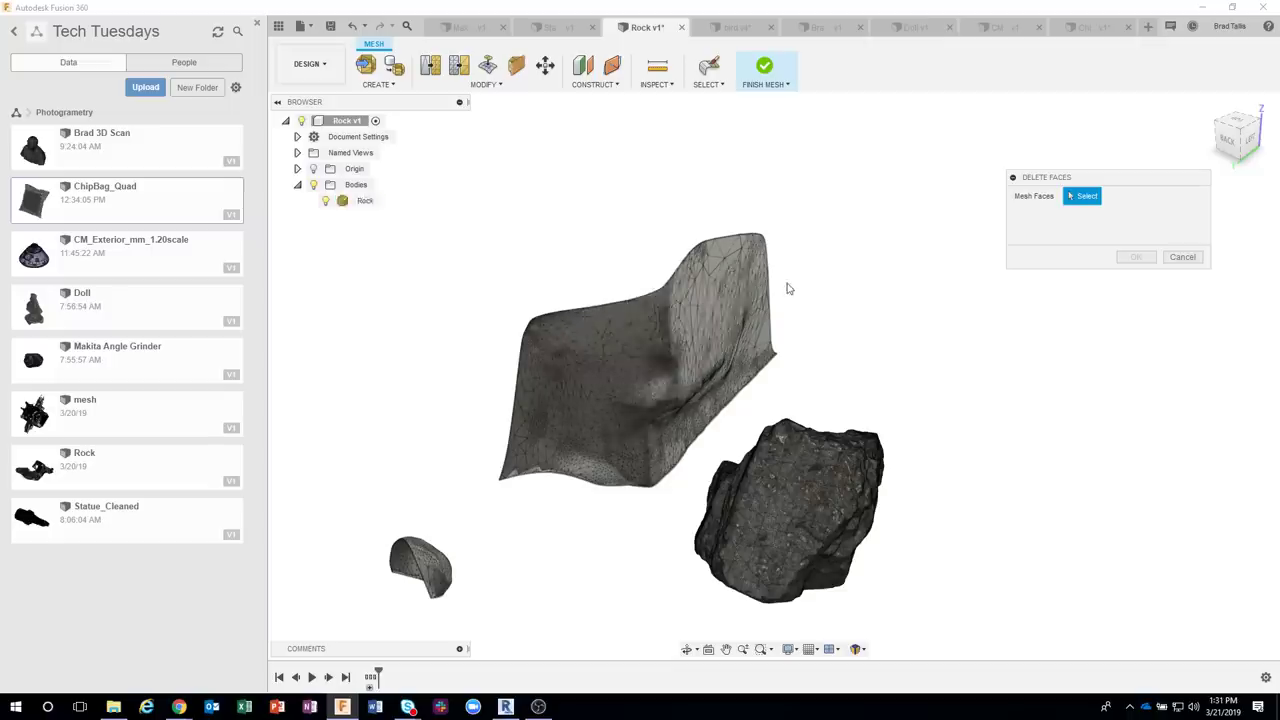
click(708, 84)
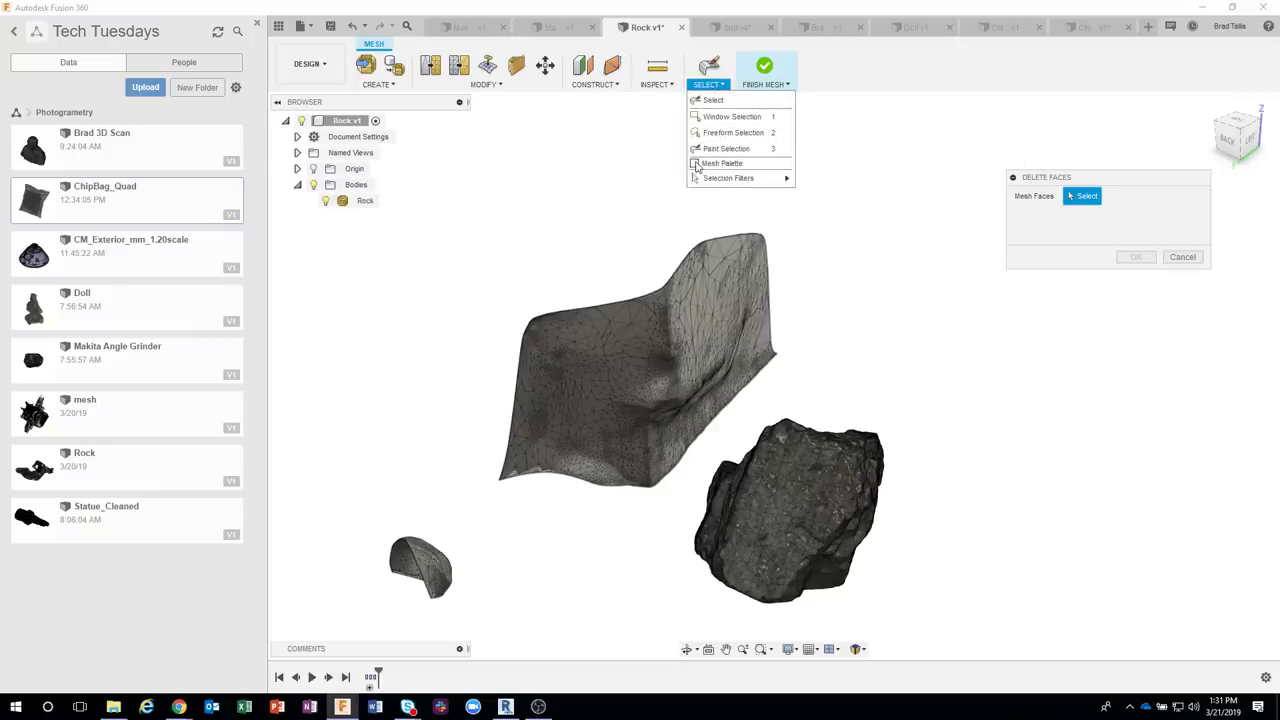
click(697, 164)
click(1092, 316)
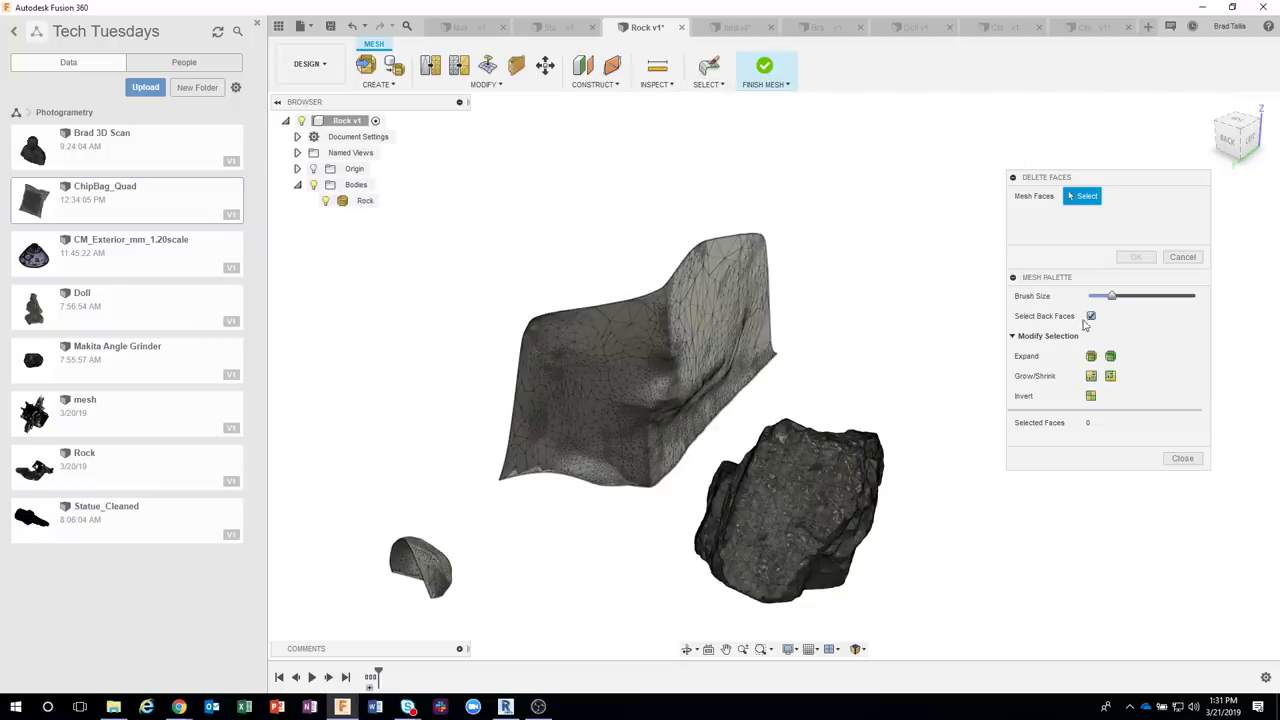
mouse_move(814, 277)
shift+middle_down()
mouse_move(1063, 286)
mouse_move(1110, 300)
shift+middle_up()
drag(1109, 298, 1118, 297)
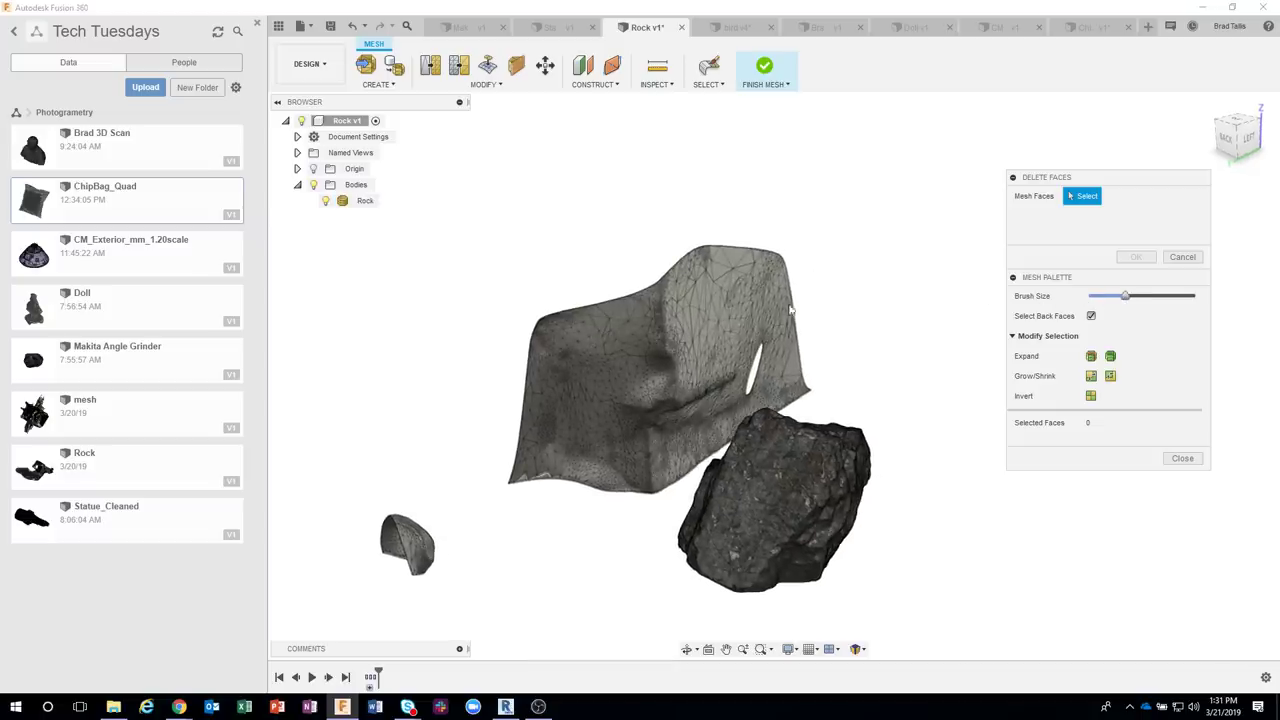
Paint the draped scan surface and small fragment, delete those 10,920 faces, and close the palette
shift+middle_drag(734, 312, 715, 380)
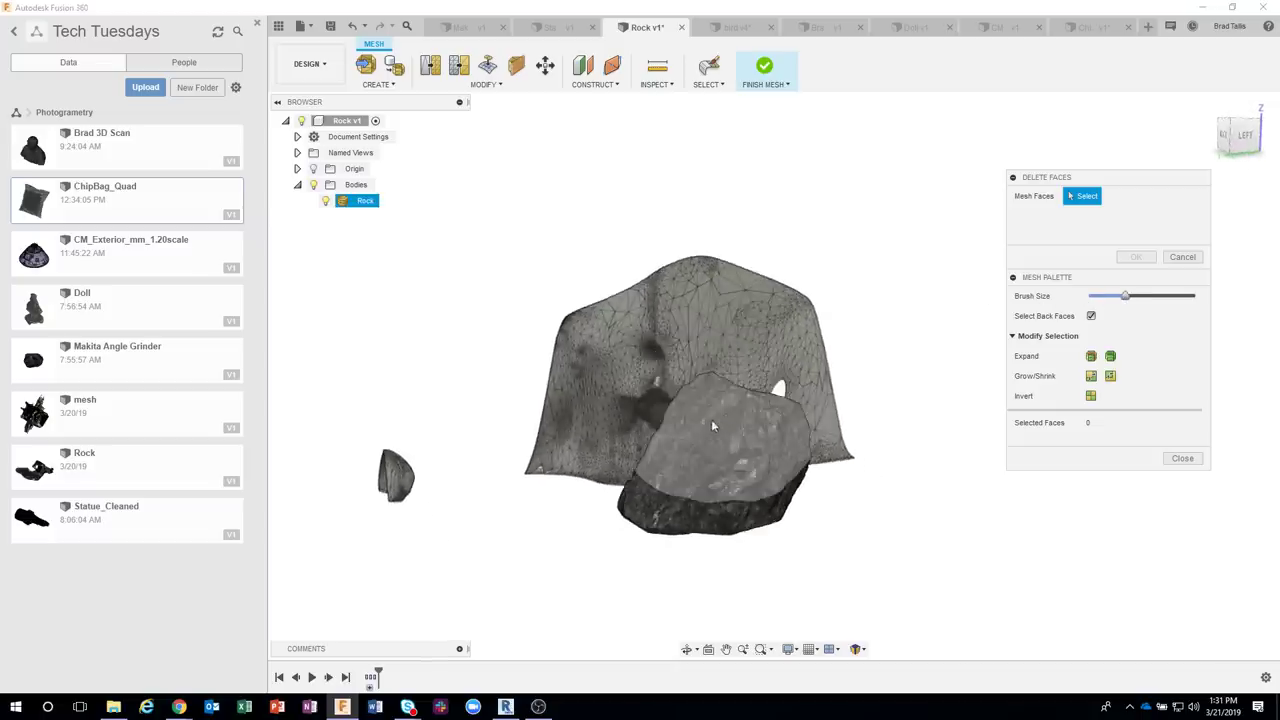
mouse_move(822, 375)
shift+middle_down()
mouse_move(826, 303)
mouse_move(846, 277)
shift+middle_up()
mouse_move(772, 296)
mouse_down()
mouse_move(751, 291)
mouse_move(754, 320)
mouse_move(660, 380)
mouse_move(703, 400)
mouse_move(645, 420)
mouse_move(662, 406)
mouse_up()
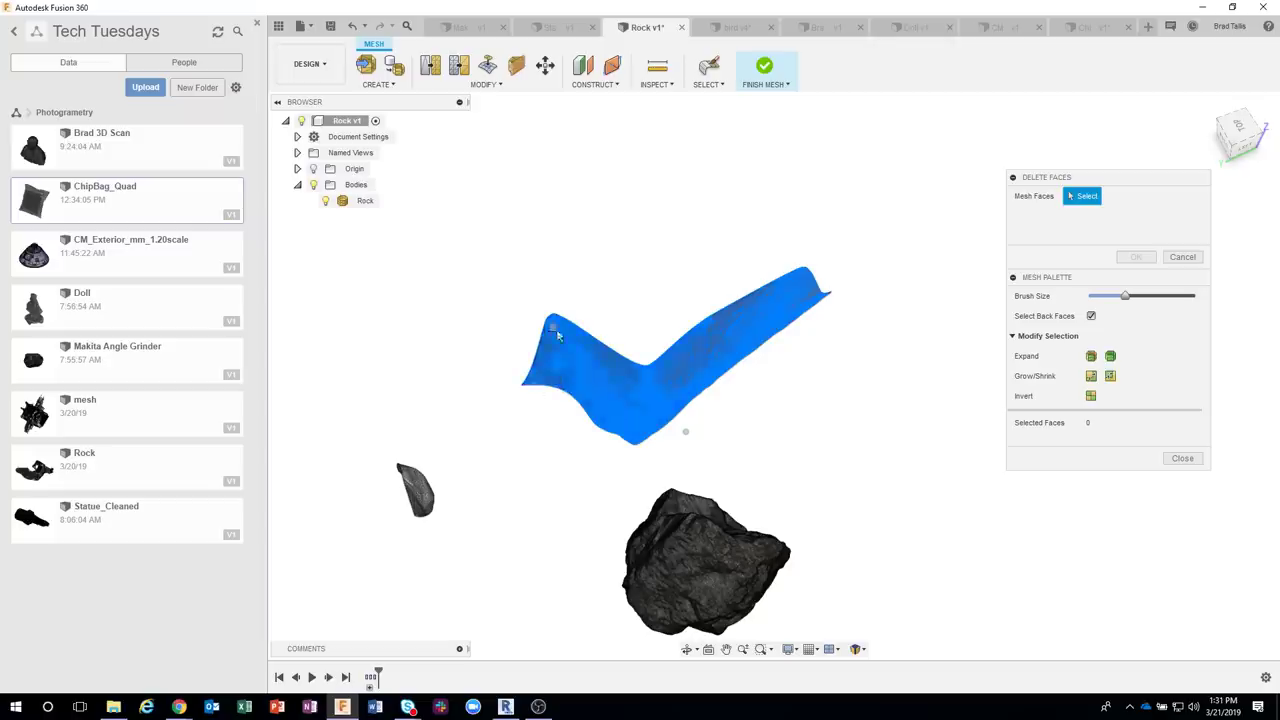
mouse_move(689, 344)
mouse_down()
mouse_move(813, 282)
mouse_move(797, 312)
mouse_up()
mouse_move(483, 430)
mouse_down()
mouse_move(418, 488)
mouse_move(443, 500)
mouse_move(415, 477)
mouse_up()
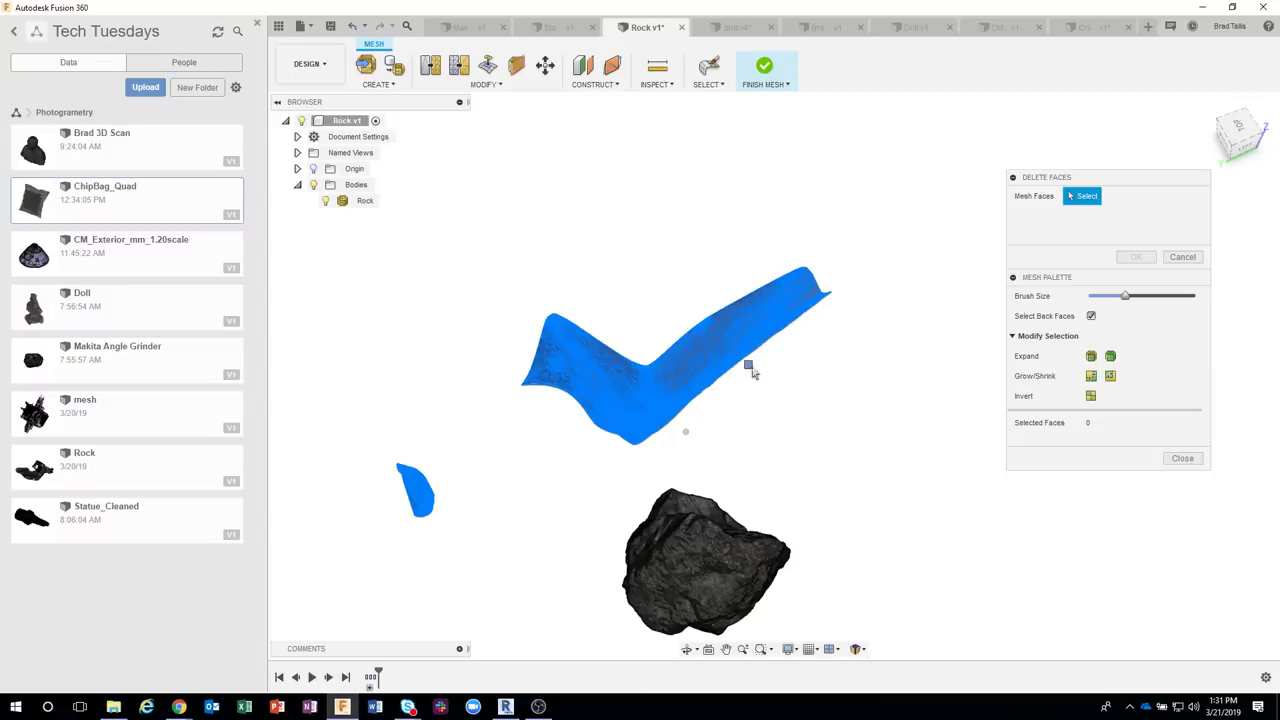
shift+middle_drag(751, 366, 880, 380)
click(1135, 258)
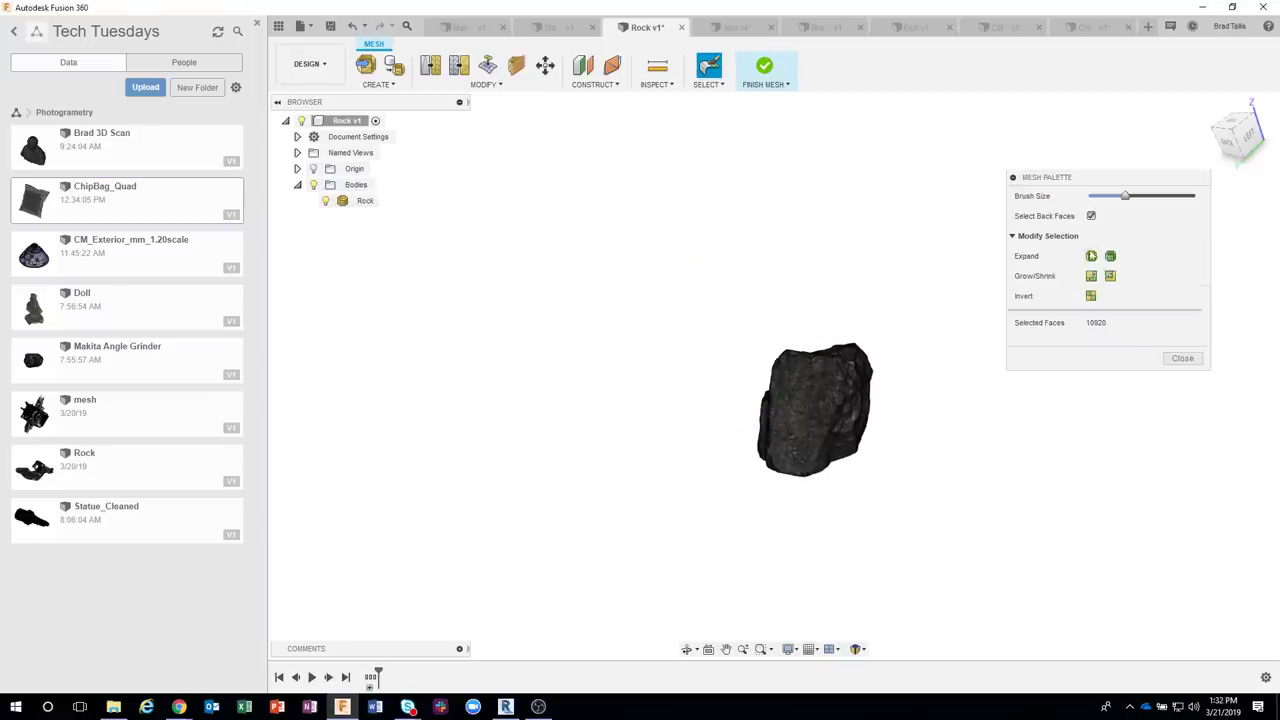
click(1180, 357)
scroll(1009, 377, up, 3)
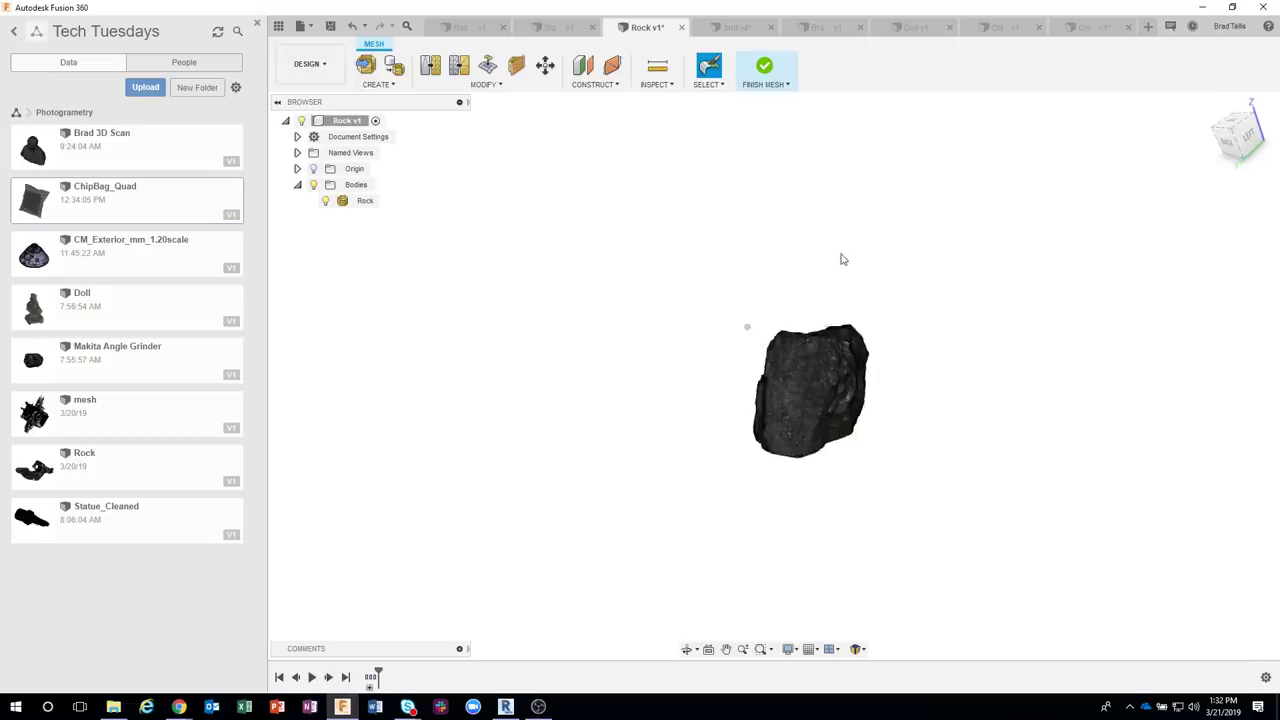
click(1209, 106)
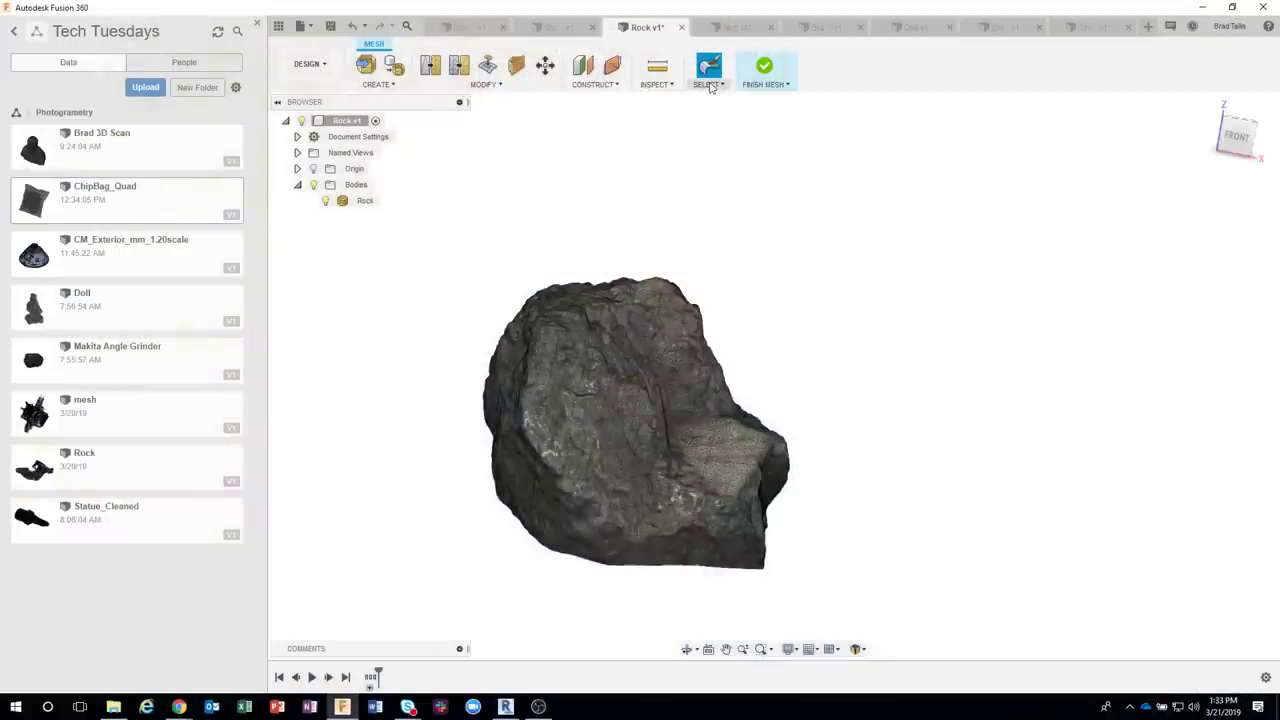
Switch to the bird v4 design and inspect the holes in the bird's body from several angles
click(725, 28)
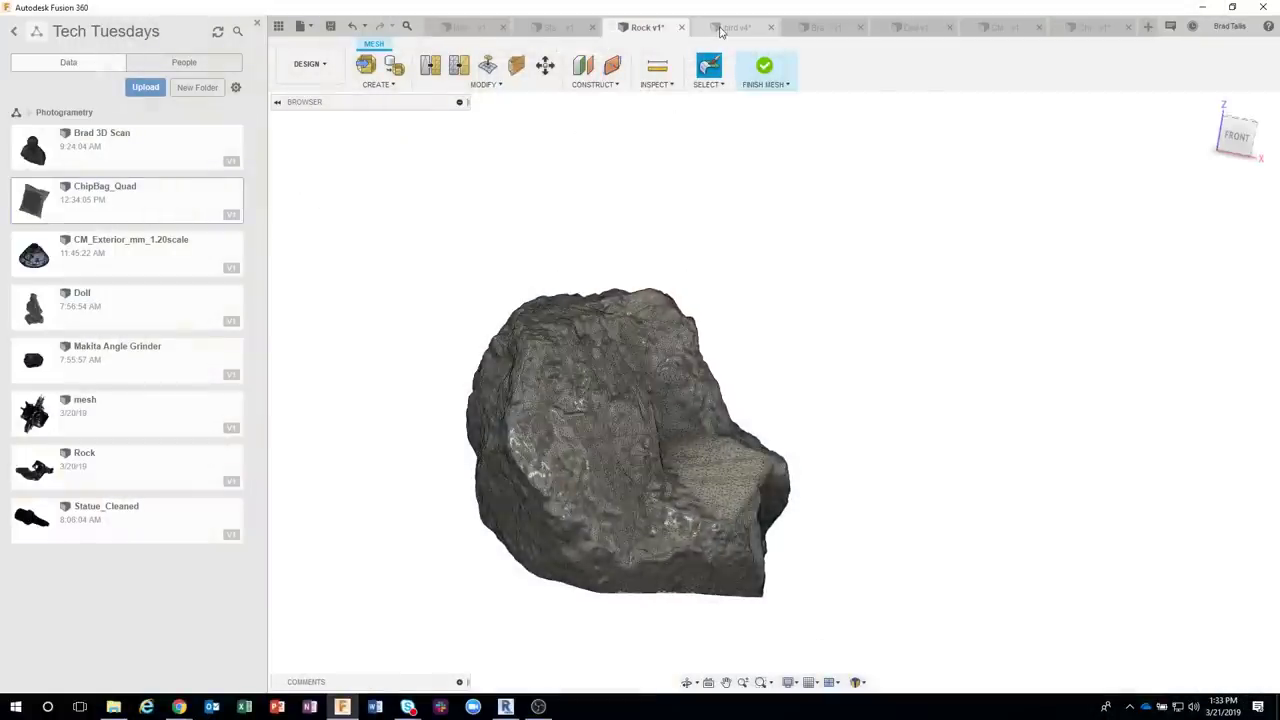
shift+middle_drag(836, 220, 715, 220)
scroll(698, 196, up, 5)
scroll(745, 245, down, 3)
mouse_move(777, 271)
shift+middle_down()
mouse_move(920, 329)
mouse_move(1000, 314)
mouse_move(918, 355)
mouse_move(971, 371)
mouse_move(967, 500)
mouse_move(930, 495)
shift+middle_up()
scroll(950, 312, up, 2)
scroll(966, 510, down, 2)
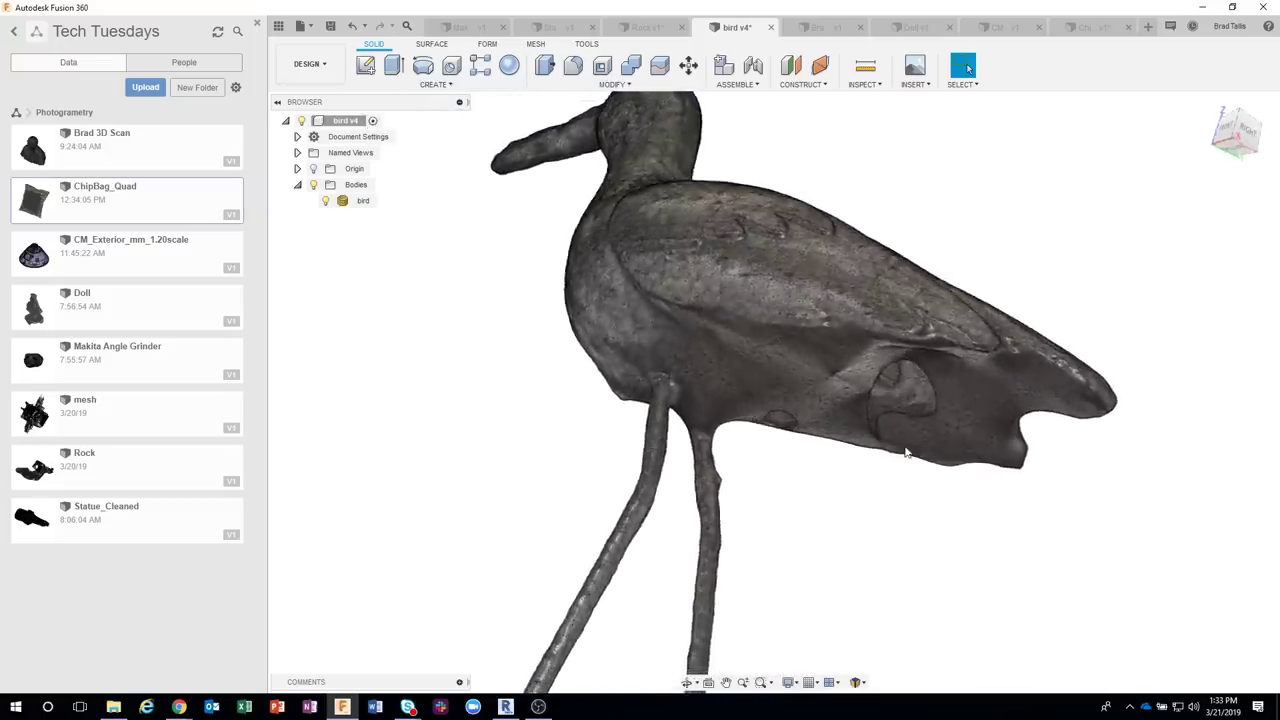
scroll(880, 471, up, 4)
click(870, 481)
scroll(870, 481, up, 2)
shift+middle_drag(886, 363, 723, 423)
scroll(715, 411, up, 2)
scroll(715, 411, up, 2)
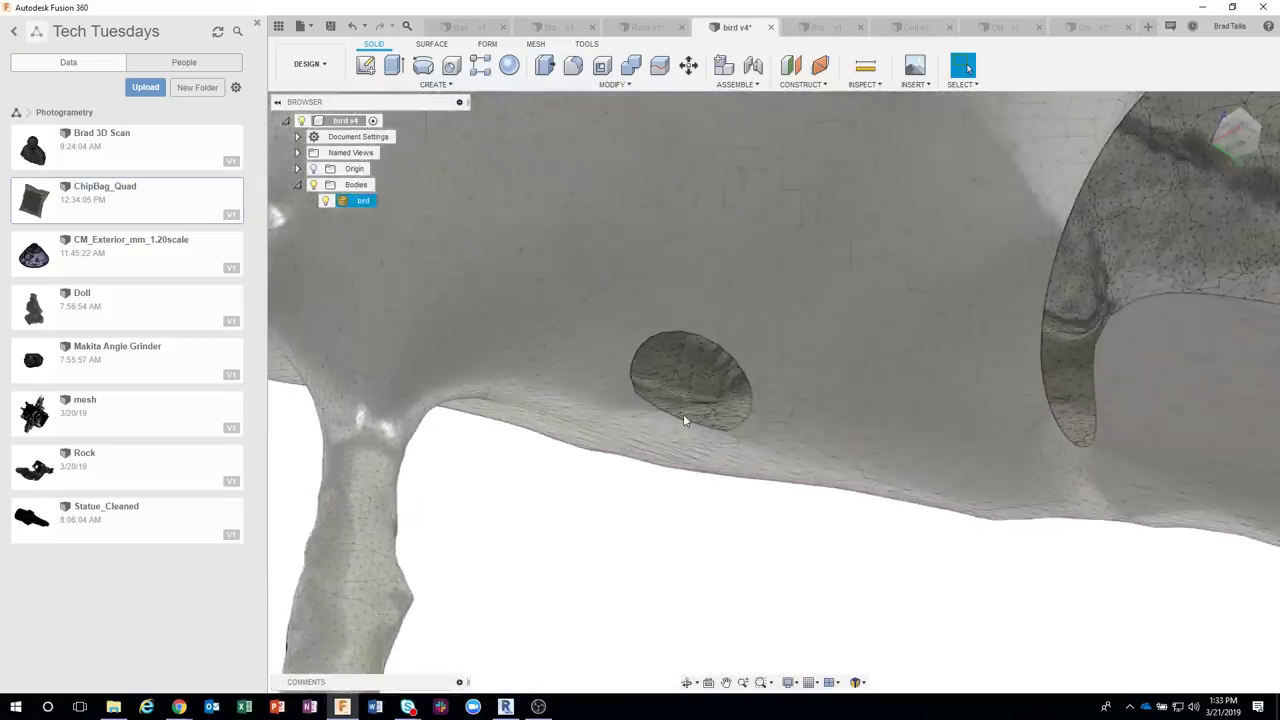
shift+middle_drag(654, 306, 357, 203)
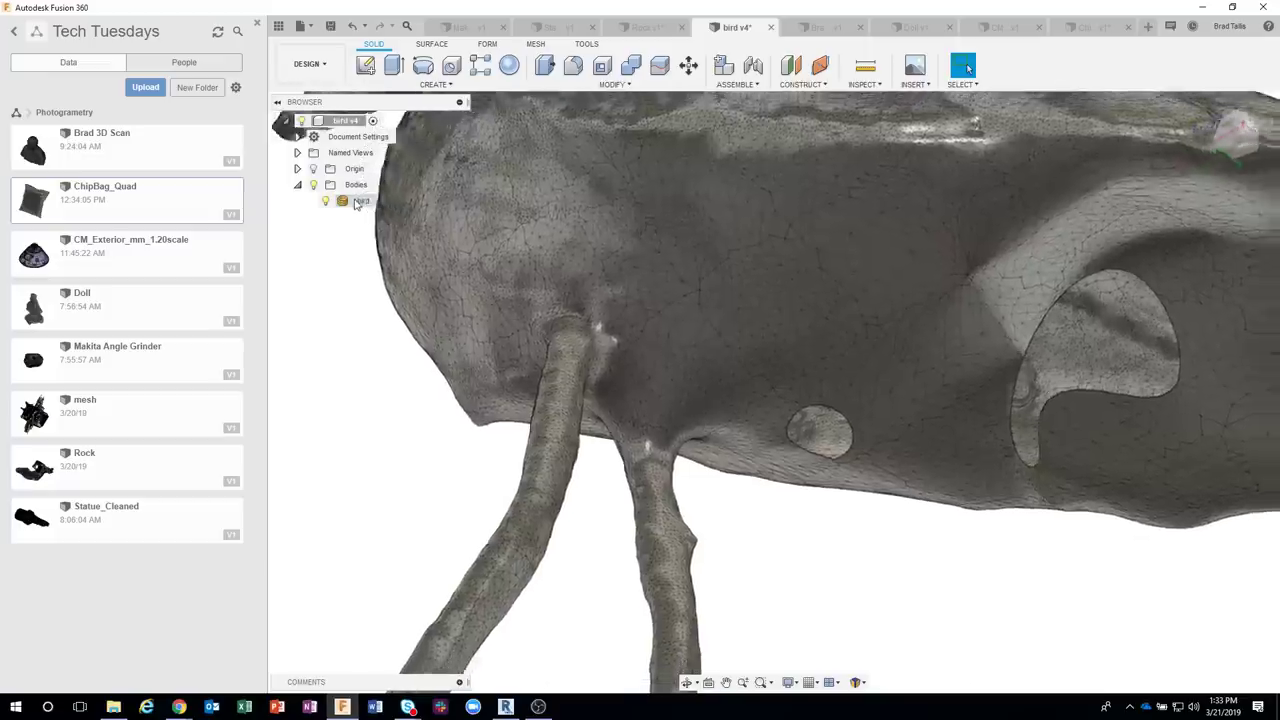
Turn on Capture Design History from the bird v4 root component's context menu
right_click(358, 202)
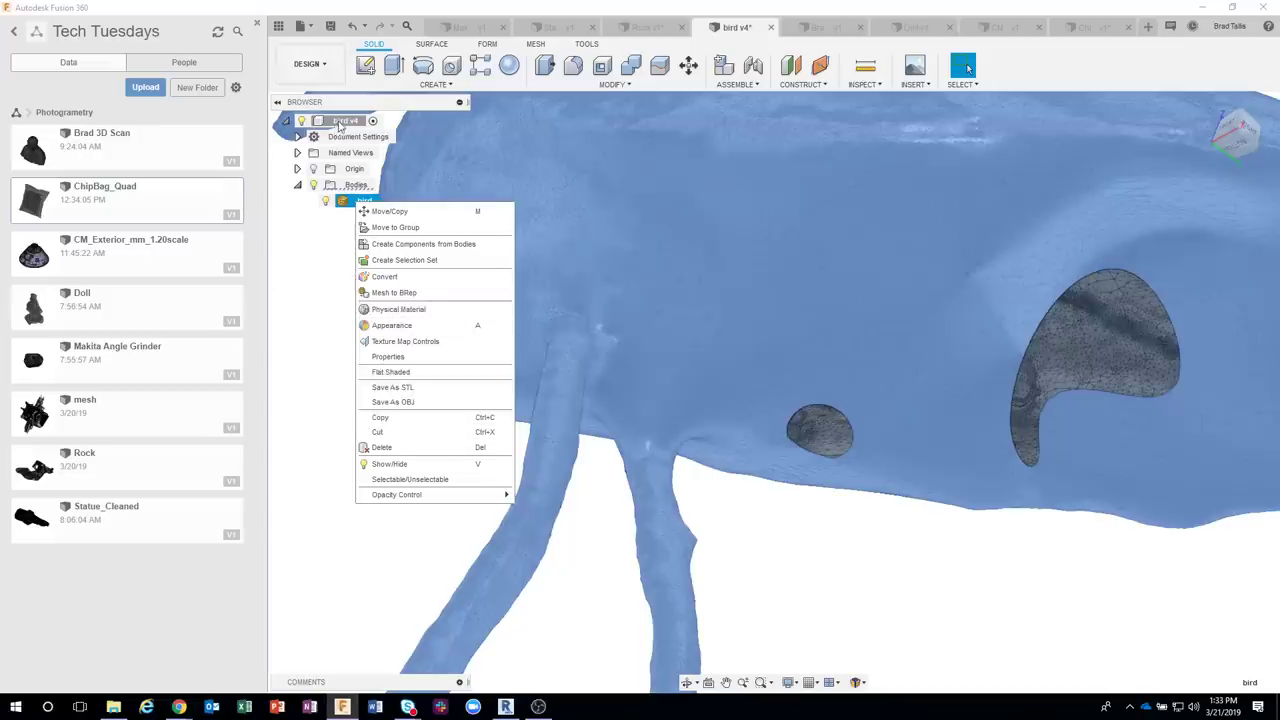
right_click(341, 124)
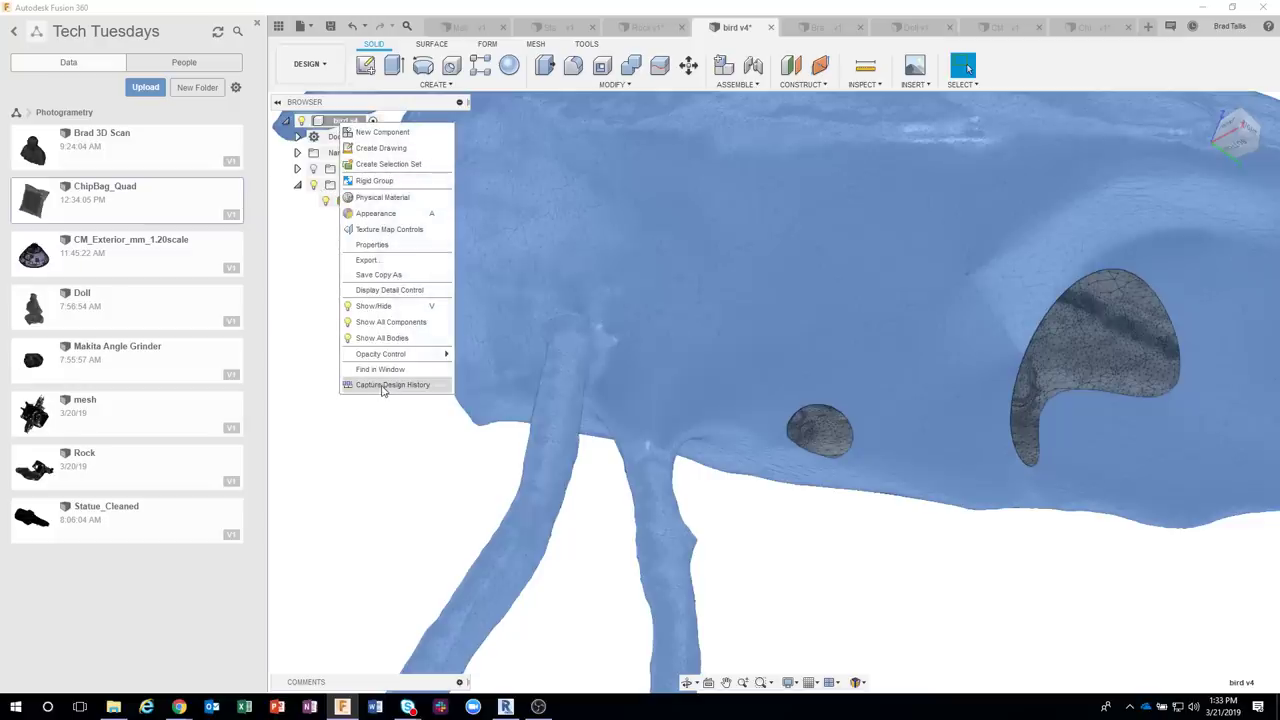
click(391, 386)
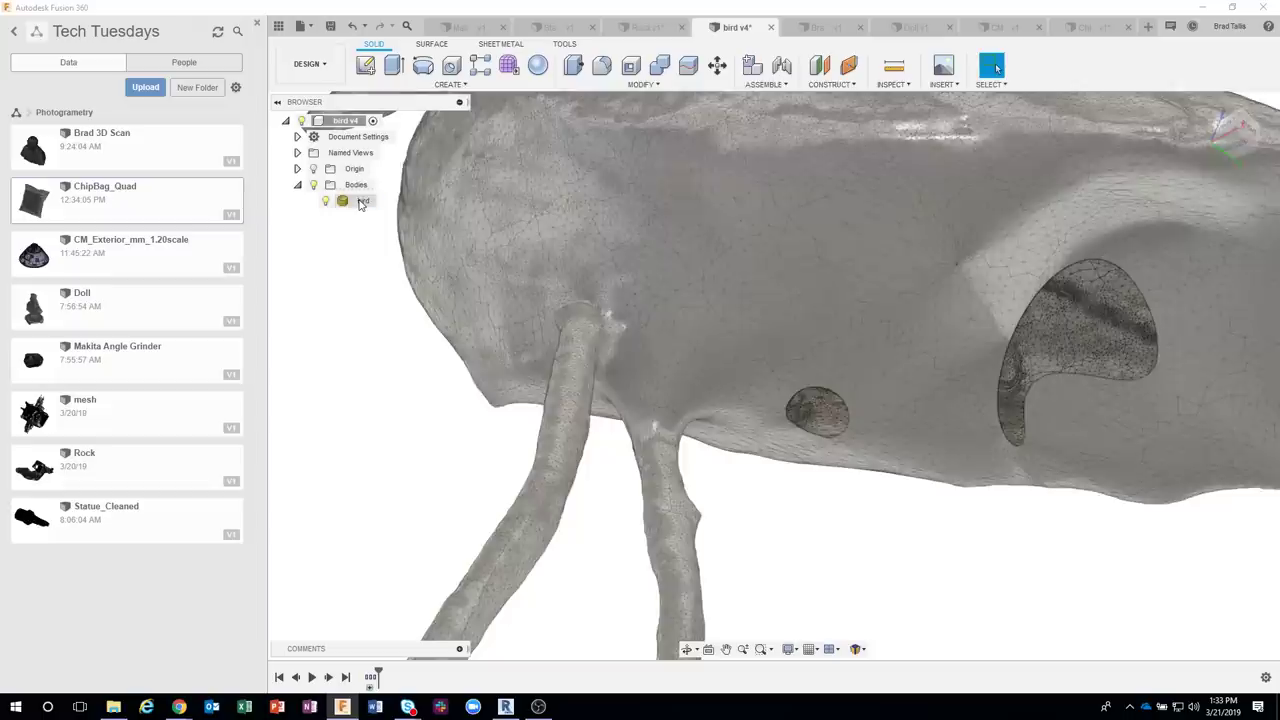
right_click(360, 203)
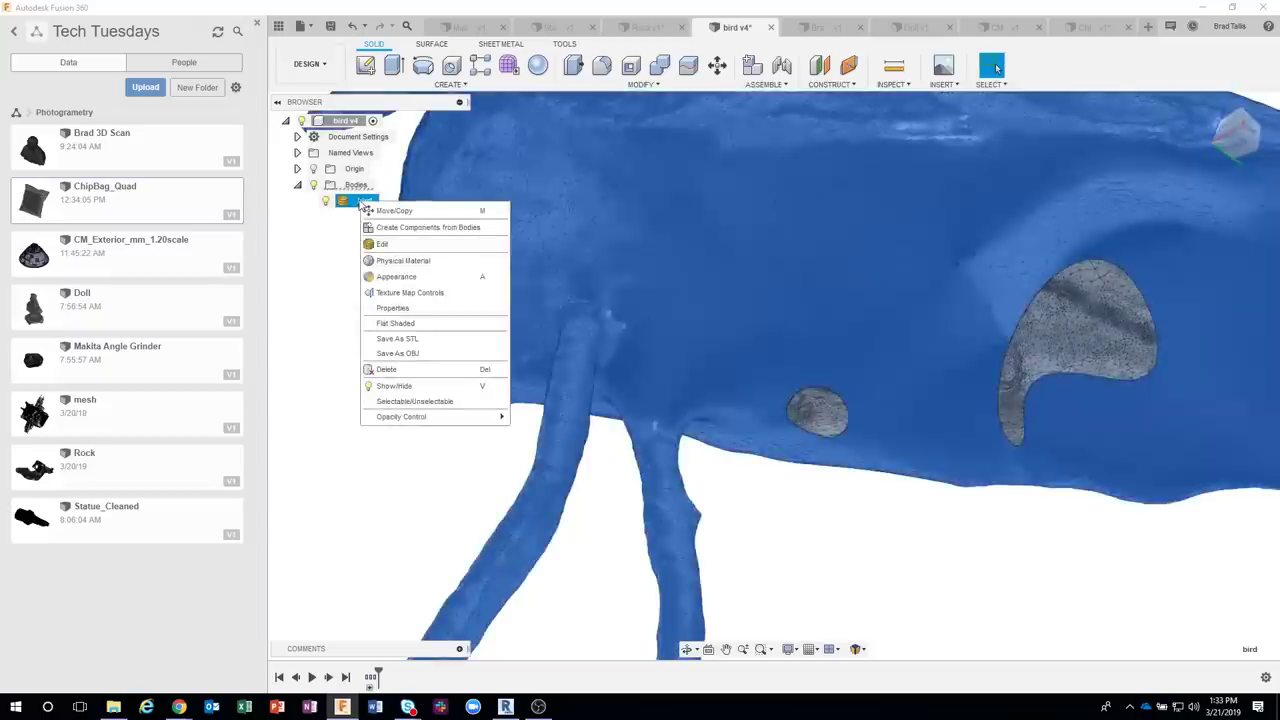
Edit the bird mesh body and start Erase and Fill with Uniform meshing, density and weight 1.000
click(391, 247)
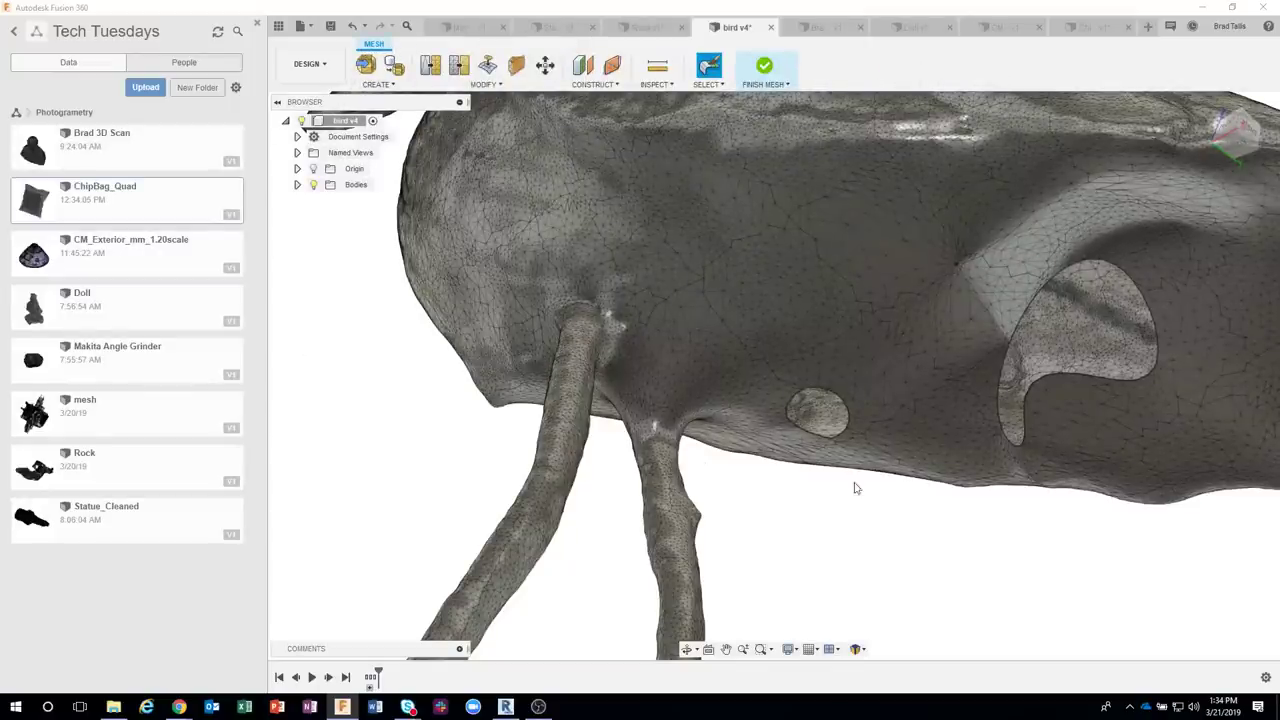
click(497, 85)
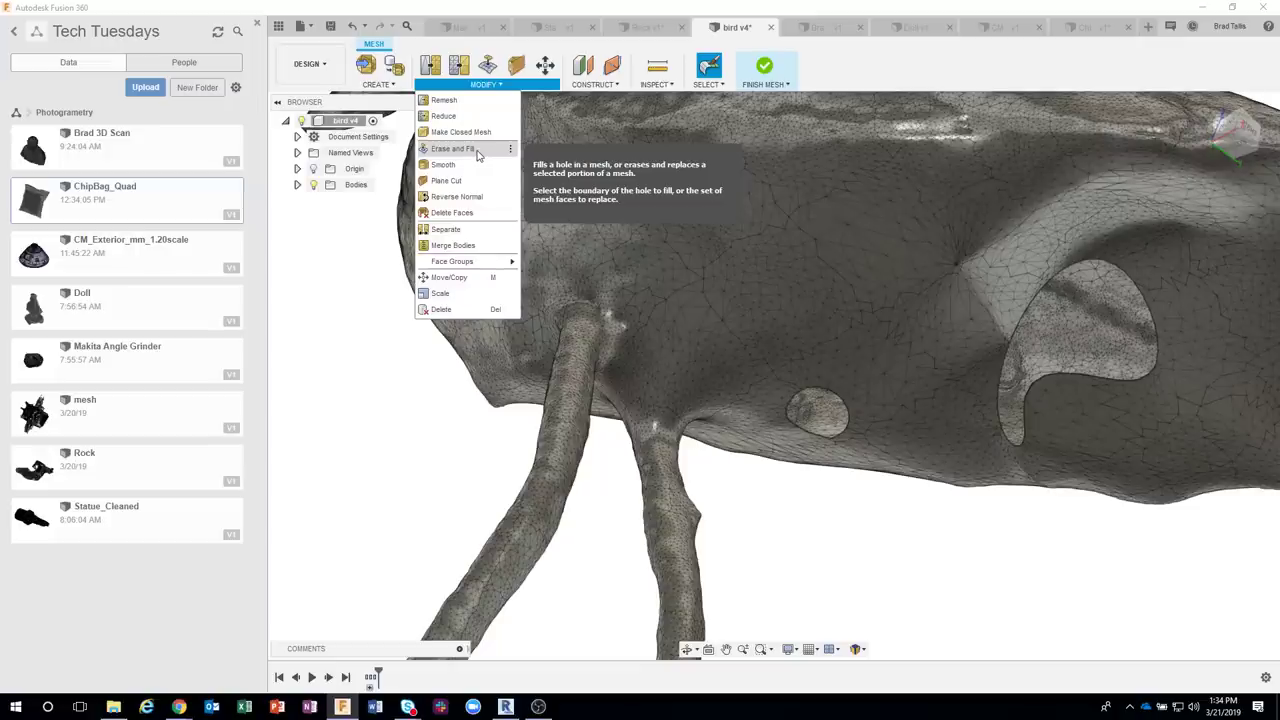
click(476, 151)
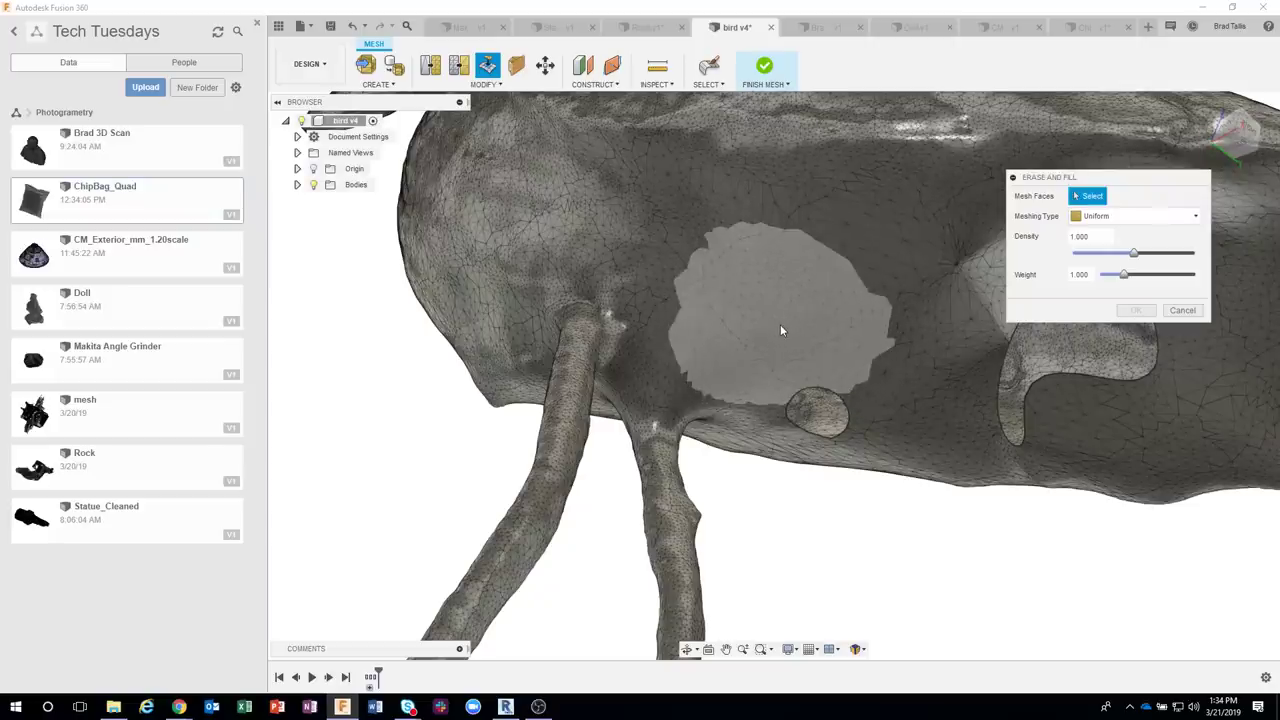
Brush-paint a 668-face patch around the small belly hole as the Erase and Fill region
click(716, 86)
click(699, 168)
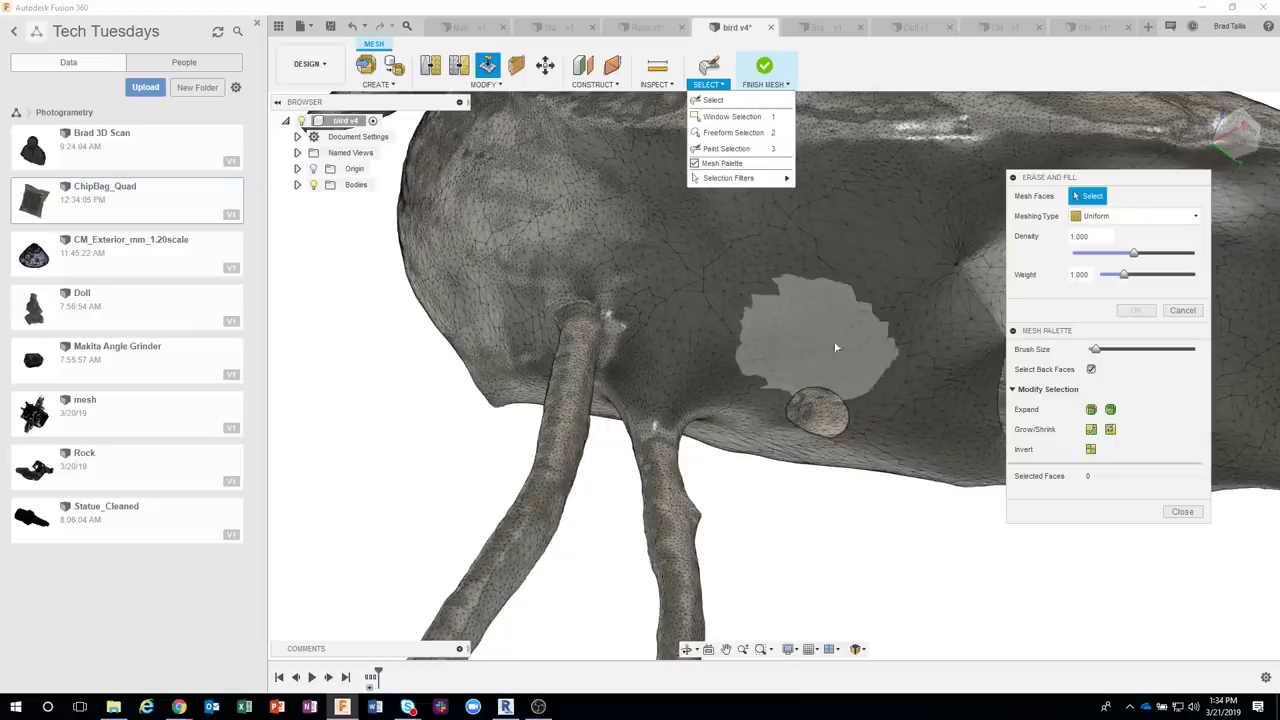
click(1094, 352)
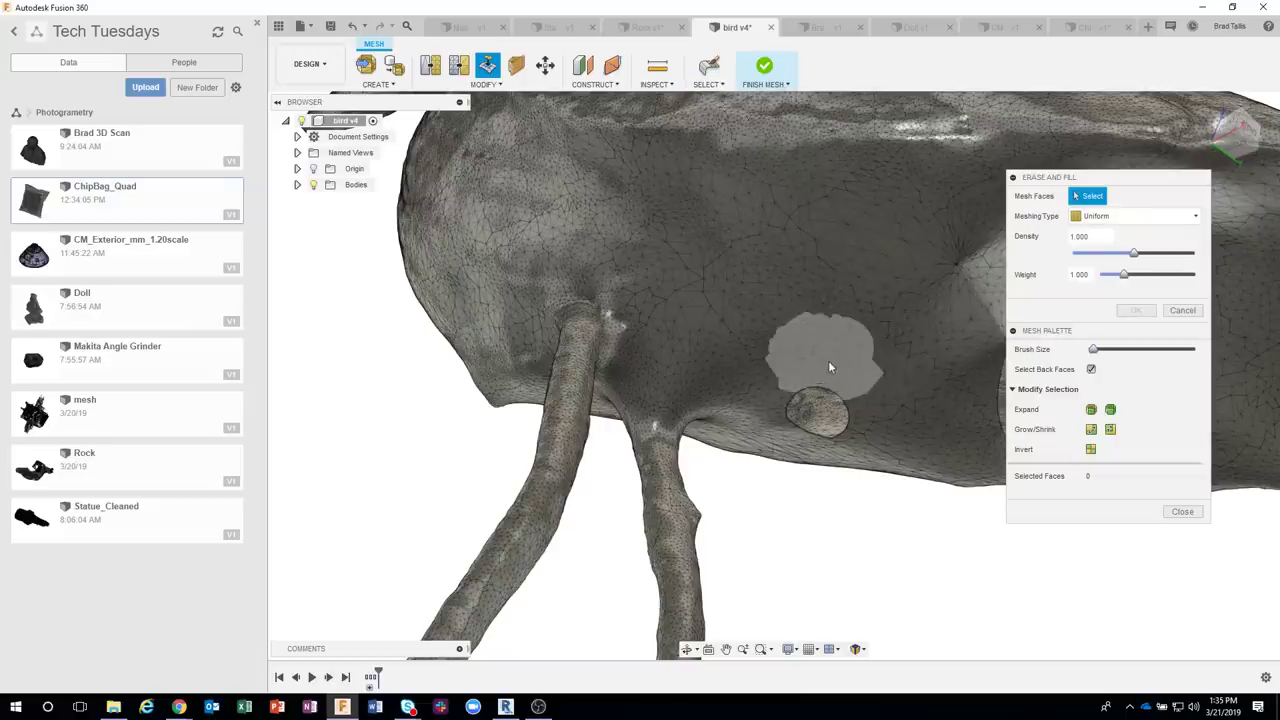
shift+middle_drag(828, 360, 748, 374)
mouse_move(729, 379)
mouse_down()
mouse_move(715, 448)
mouse_move(725, 469)
mouse_move(811, 499)
mouse_move(857, 489)
mouse_move(869, 443)
mouse_move(850, 381)
mouse_up()
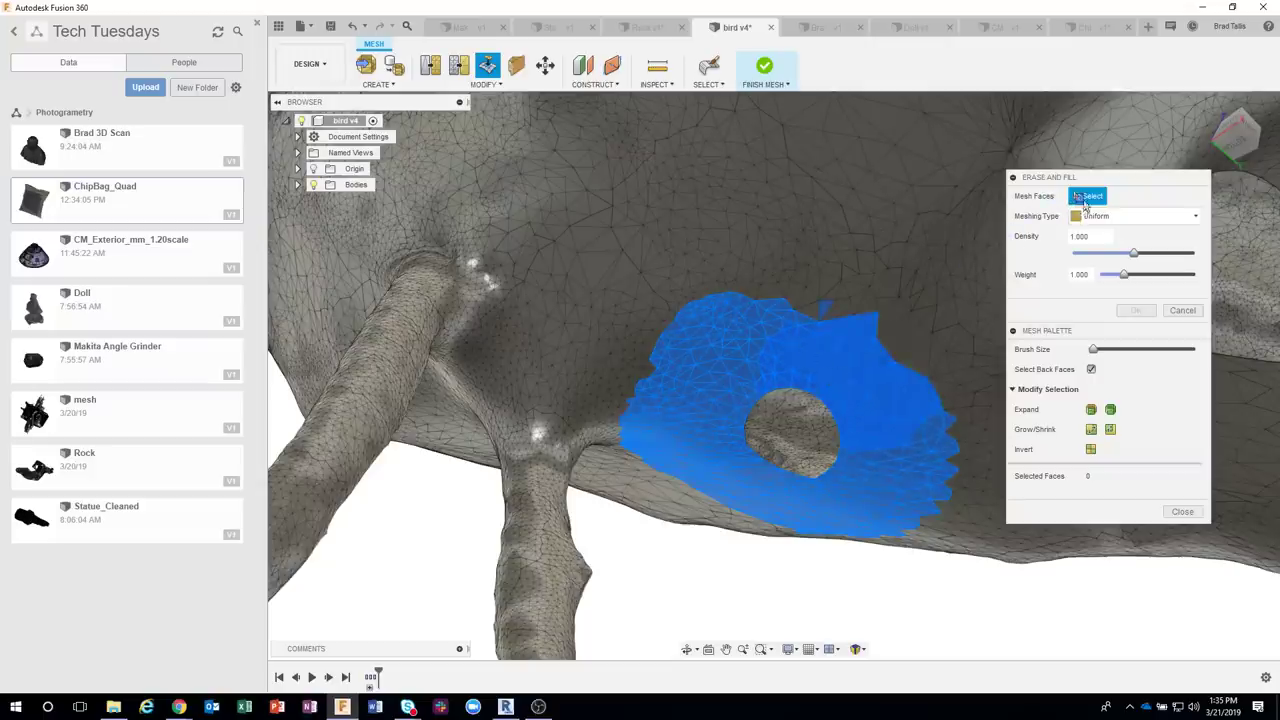
click(737, 451)
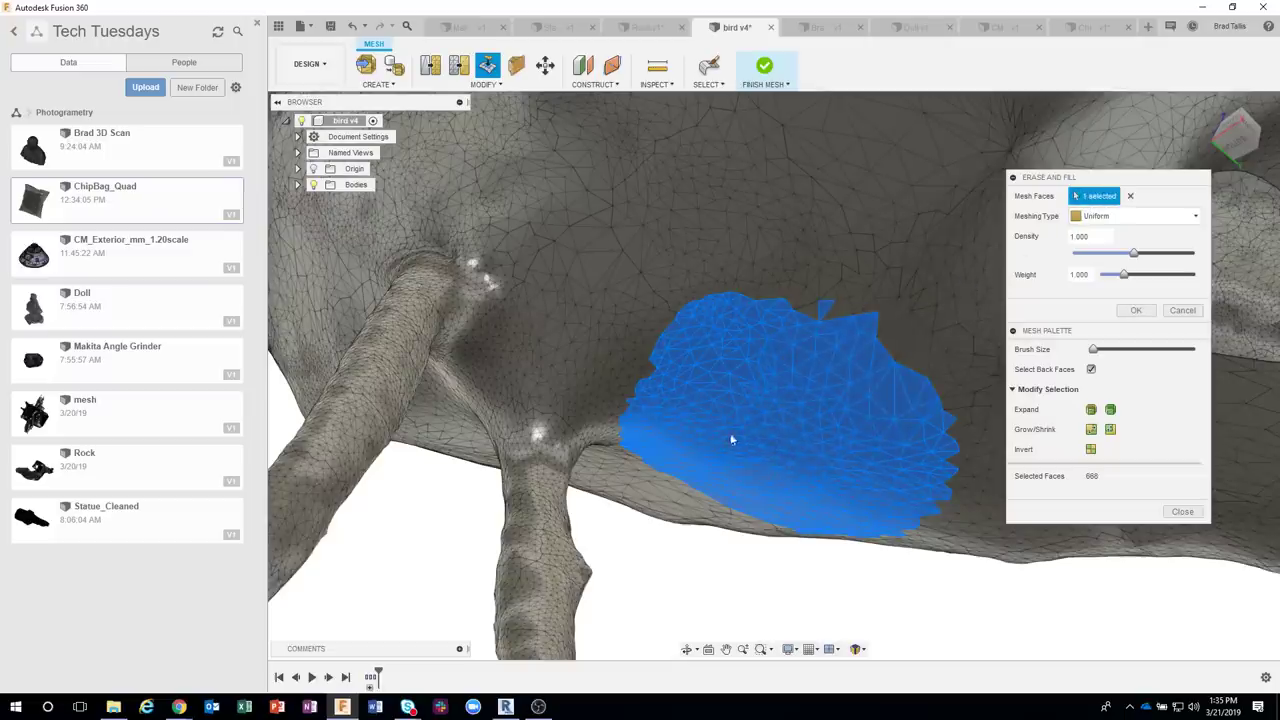
mouse_move(810, 415)
shift+middle_down()
mouse_move(760, 389)
mouse_move(823, 414)
mouse_move(938, 292)
mouse_move(1120, 262)
shift+middle_up()
Set the fill density to 0.917 and the weight to 1.278
drag(1134, 258, 1159, 257)
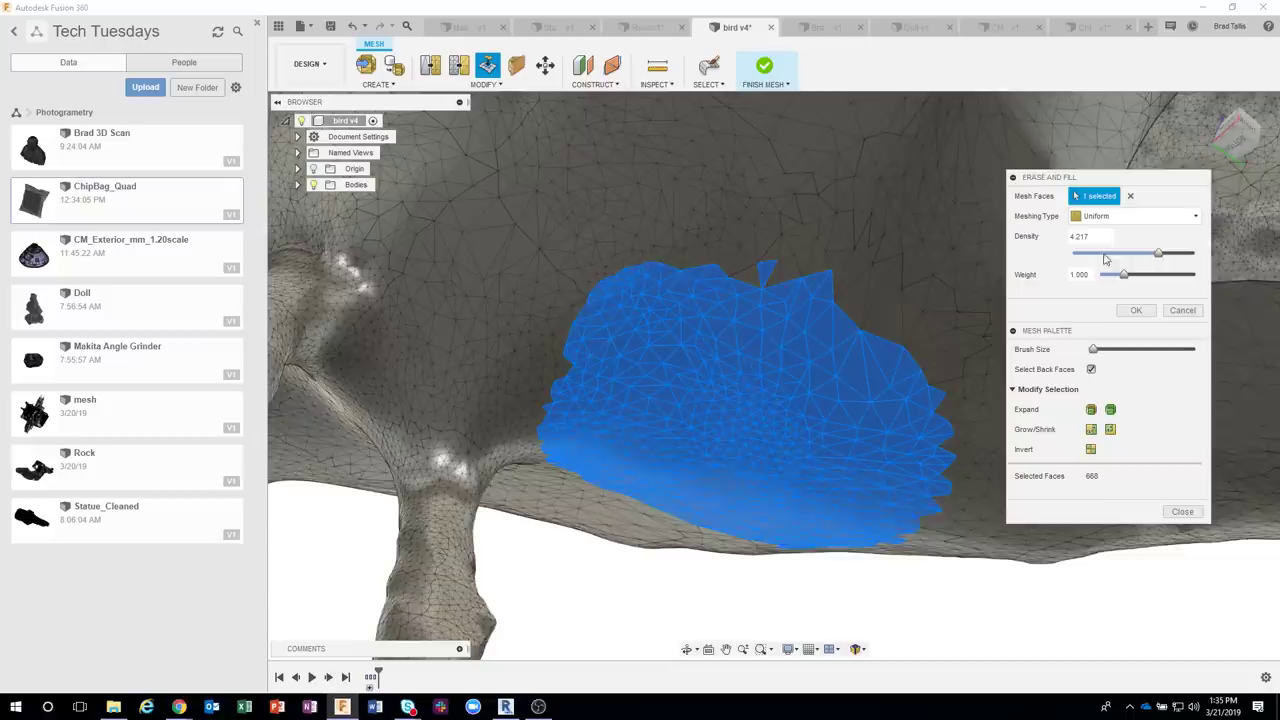
drag(1158, 254, 1130, 258)
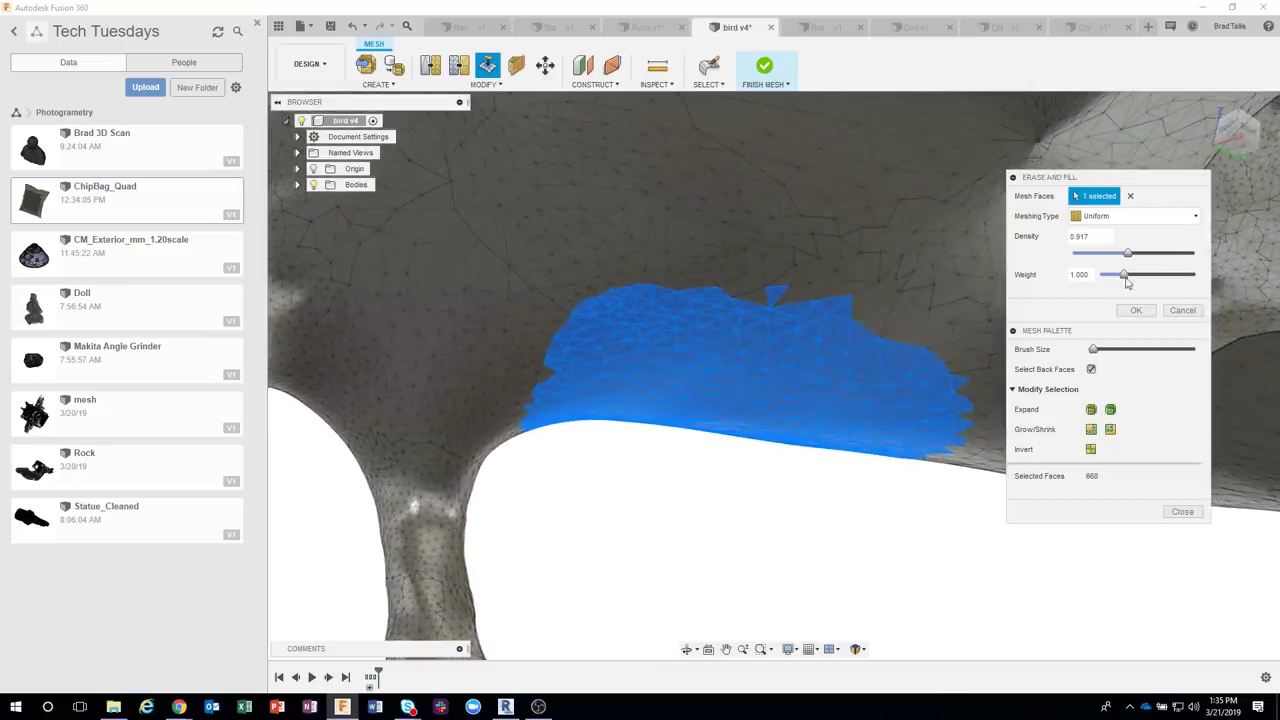
drag(1125, 276, 1172, 280)
shift+middle_drag(829, 511, 805, 385)
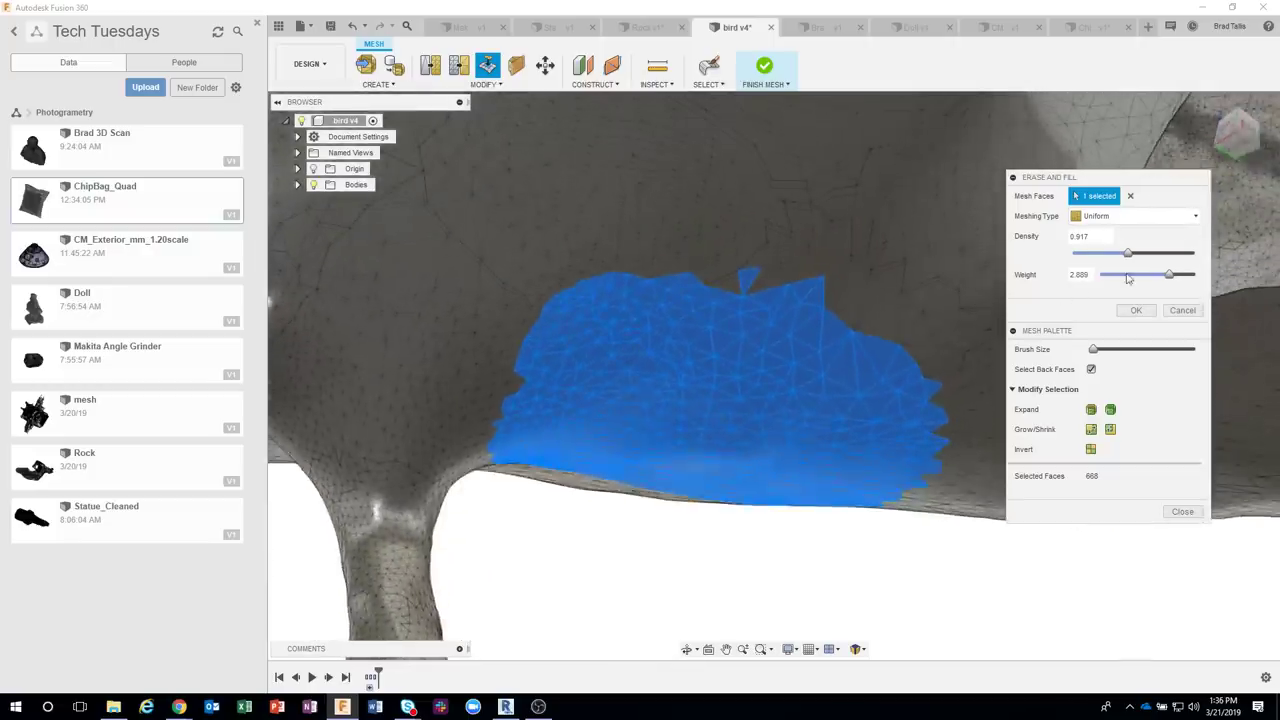
drag(1168, 274, 1128, 283)
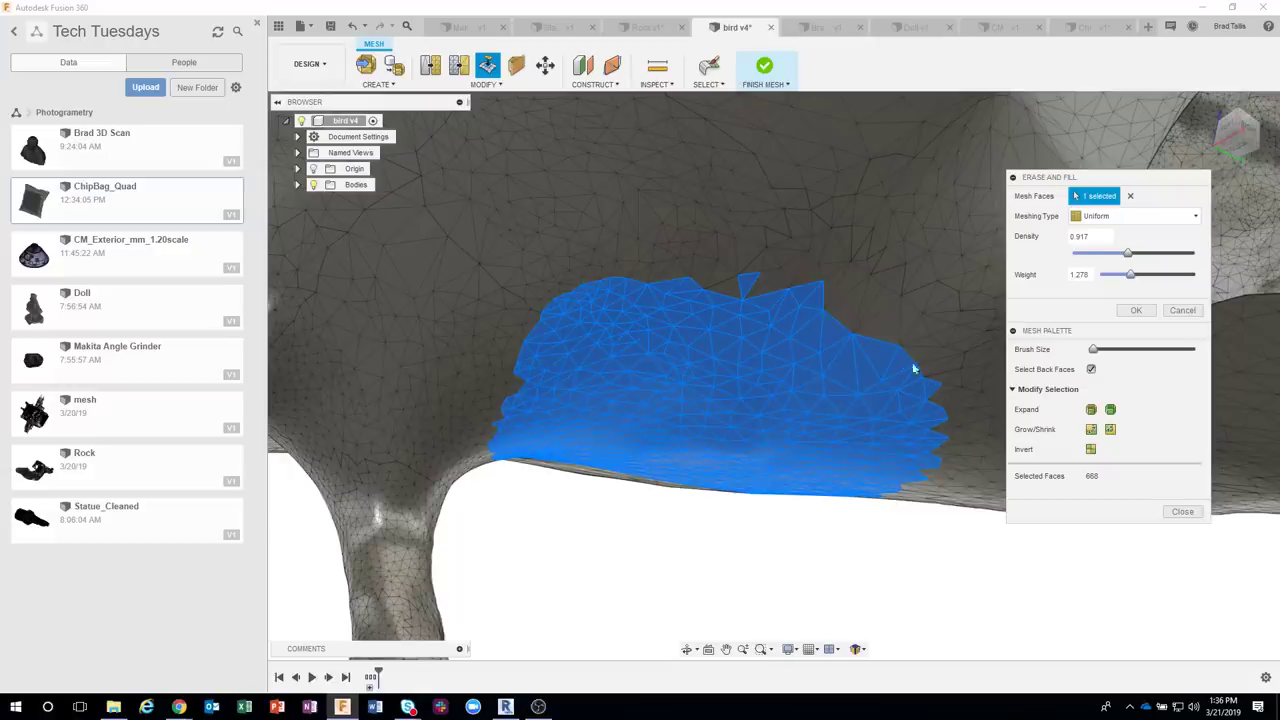
Apply the fill to the small belly hole and clear the face selection
click(1136, 311)
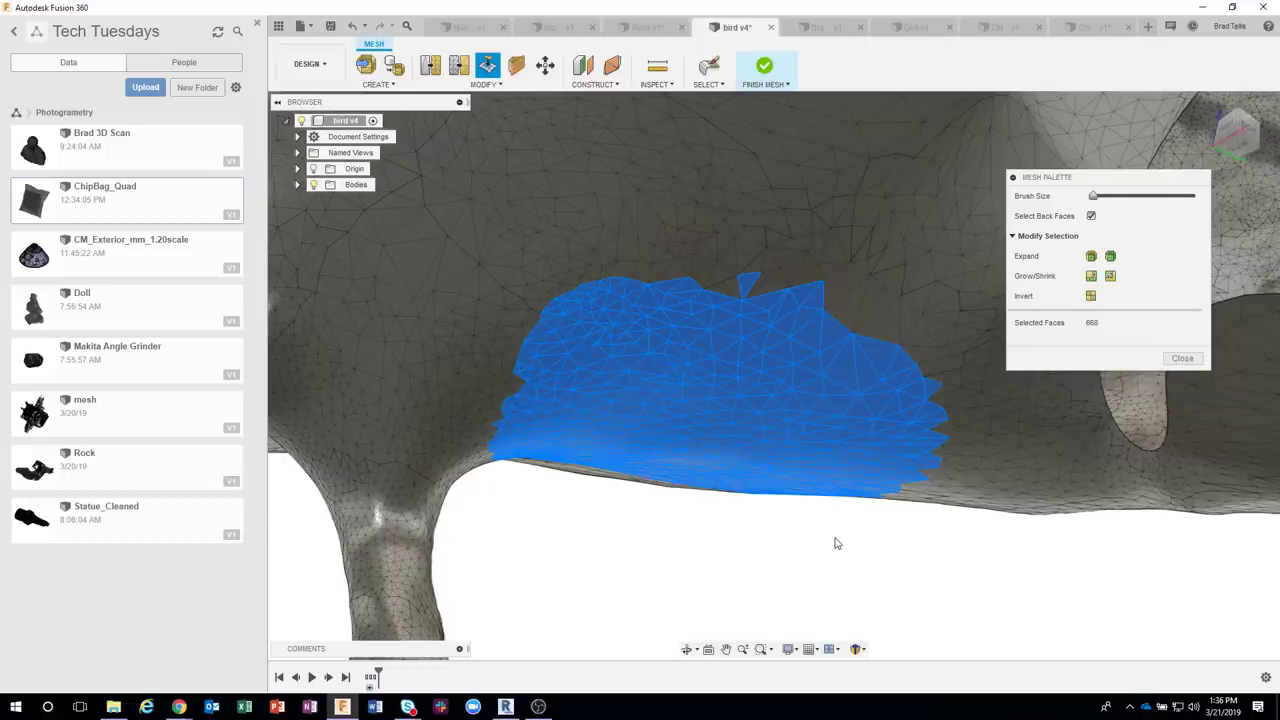
key(Escape)
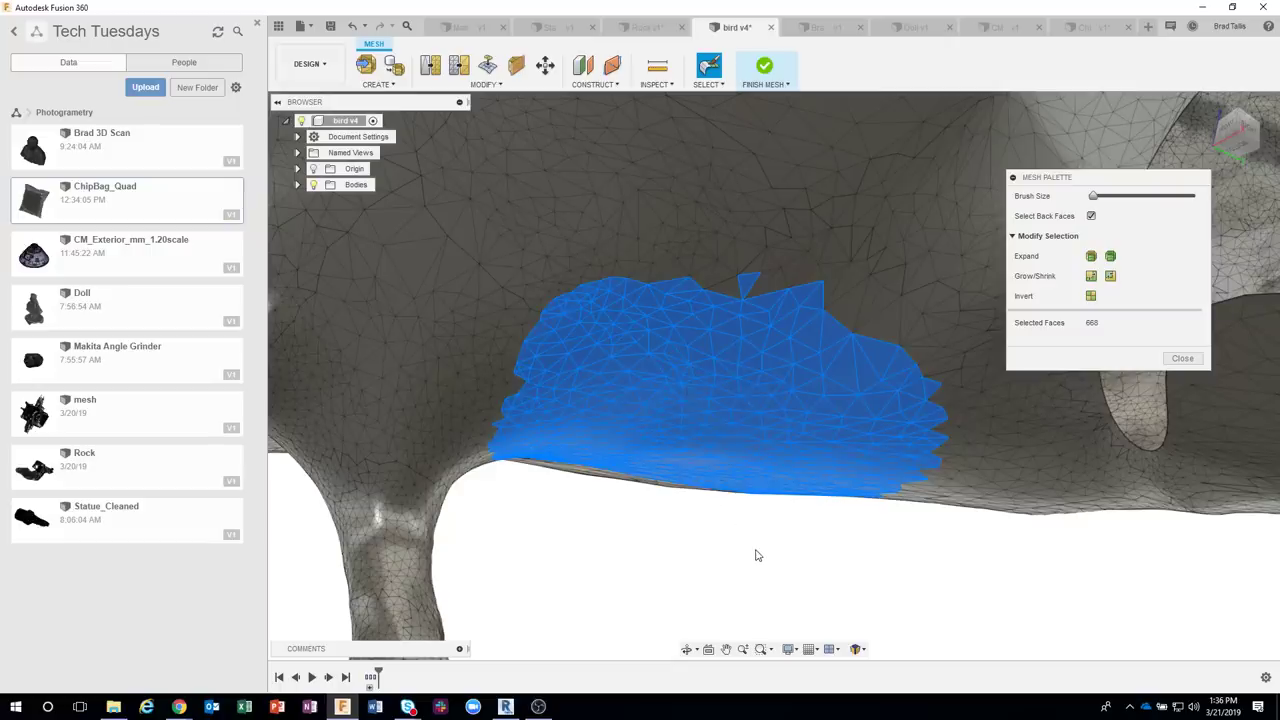
click(788, 567)
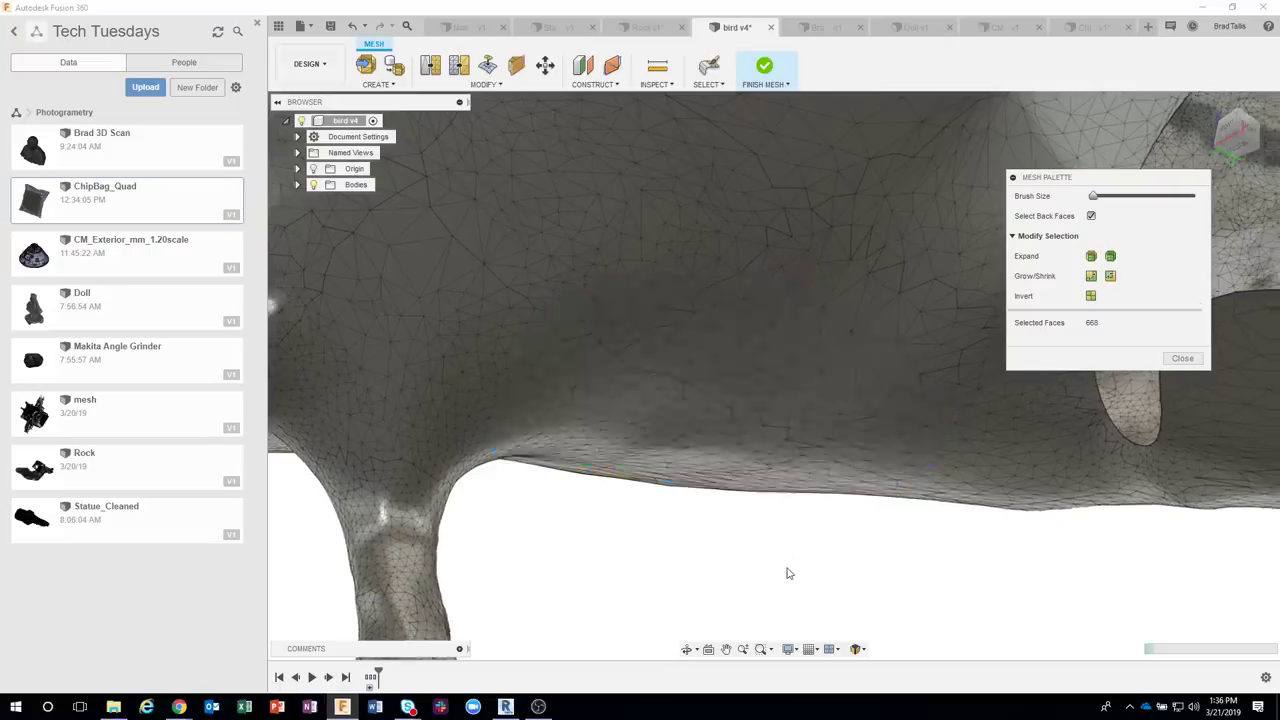
scroll(789, 570, down, 3)
scroll(804, 594, up, 5)
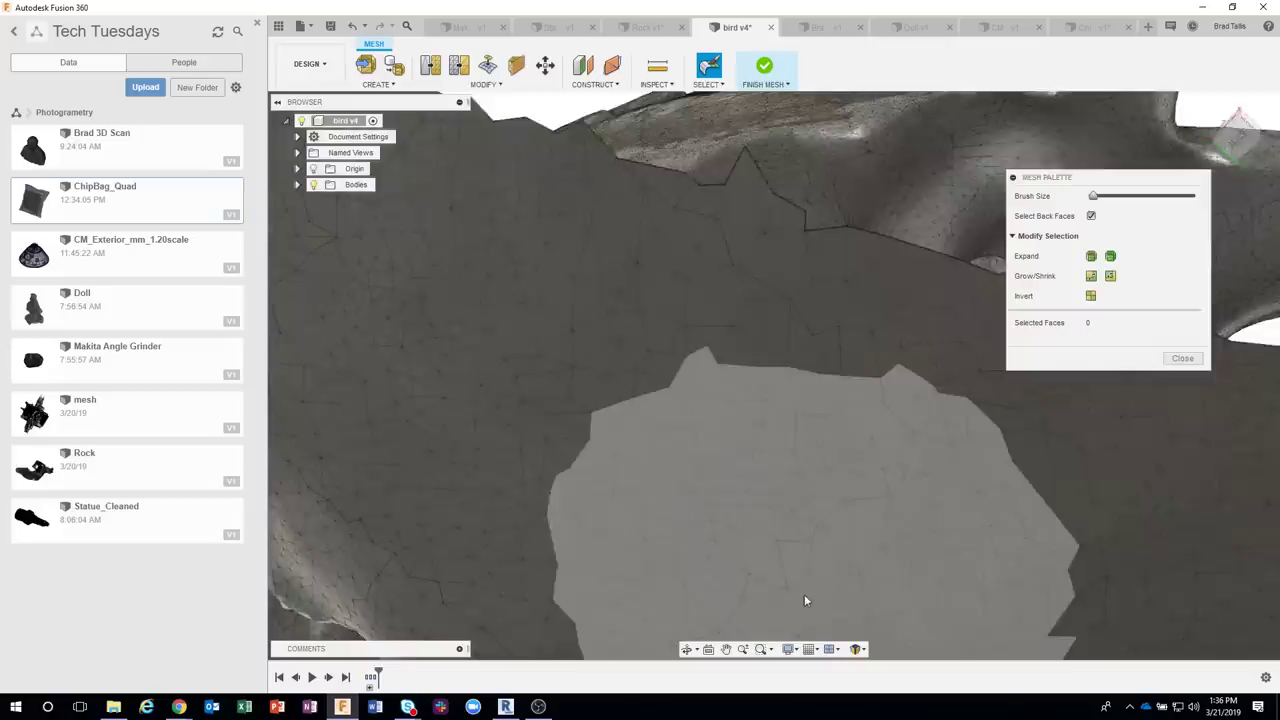
scroll(812, 517, down, 5)
scroll(846, 520, up, 4)
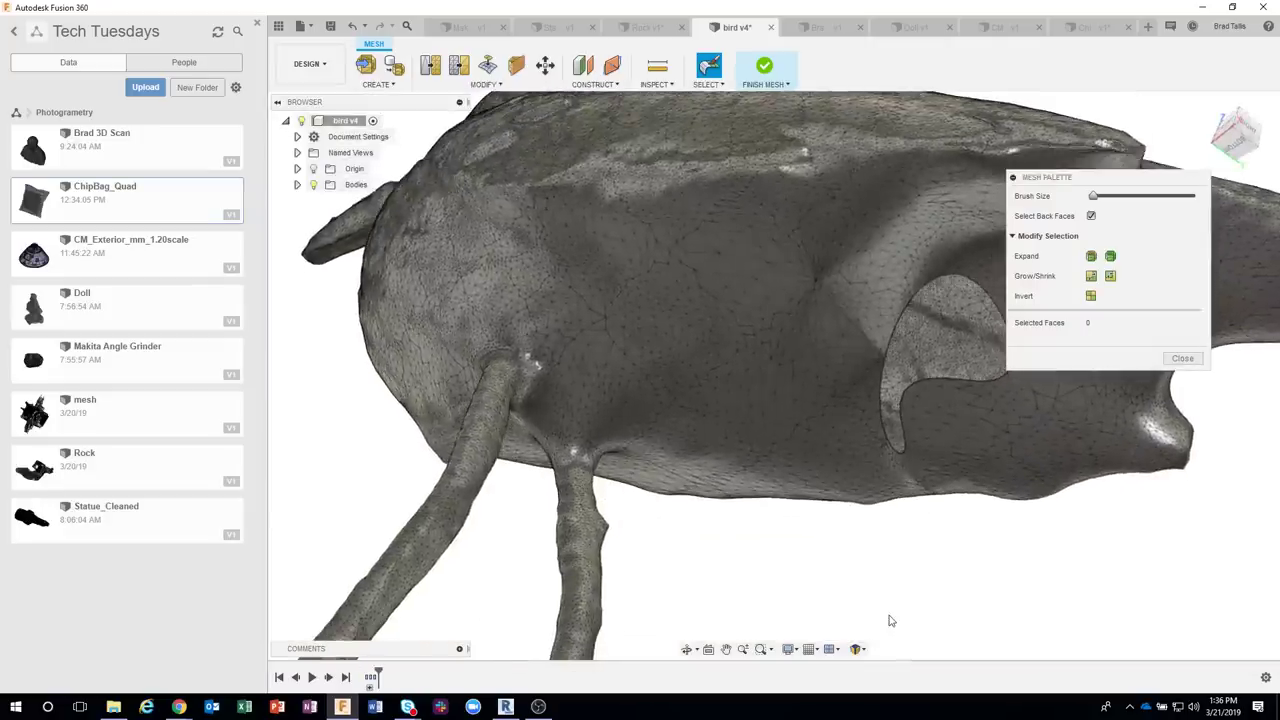
scroll(866, 609, up, 5)
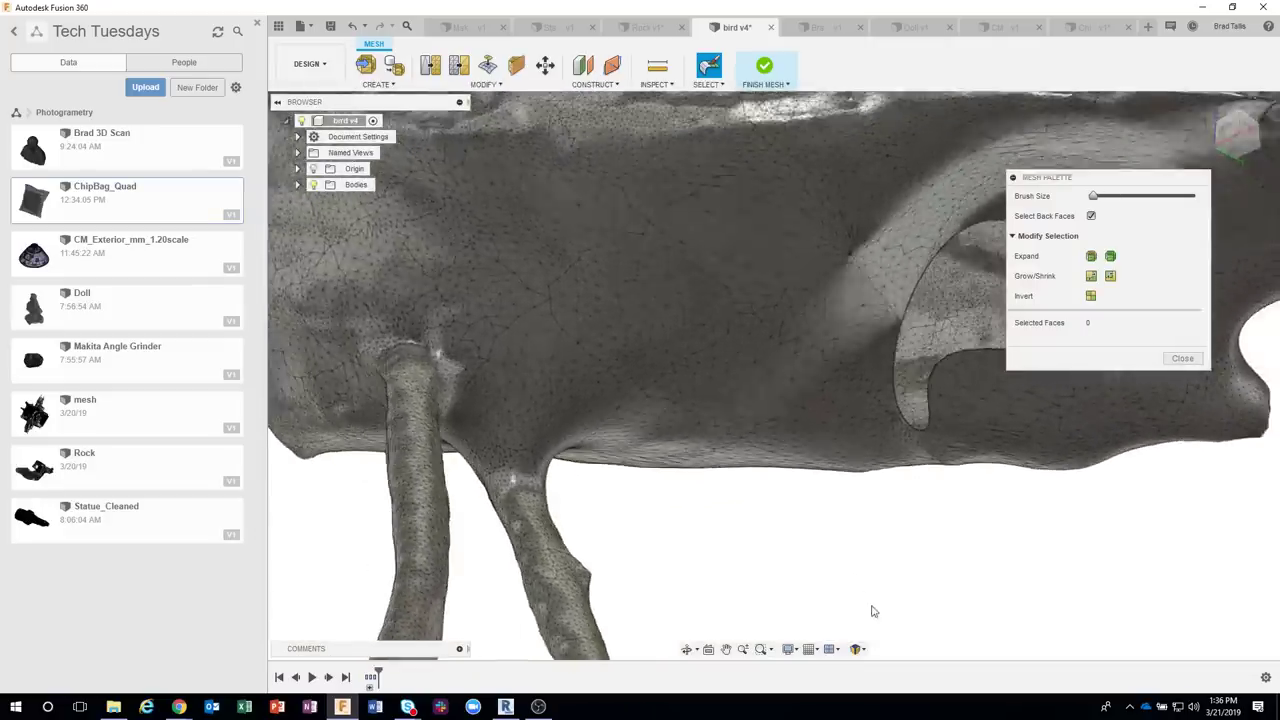
Paint a 2,725-face oval patch over the larger hole on the bird's wing
mouse_move(873, 605)
shift+middle_down()
mouse_move(851, 323)
mouse_move(820, 252)
shift+middle_up()
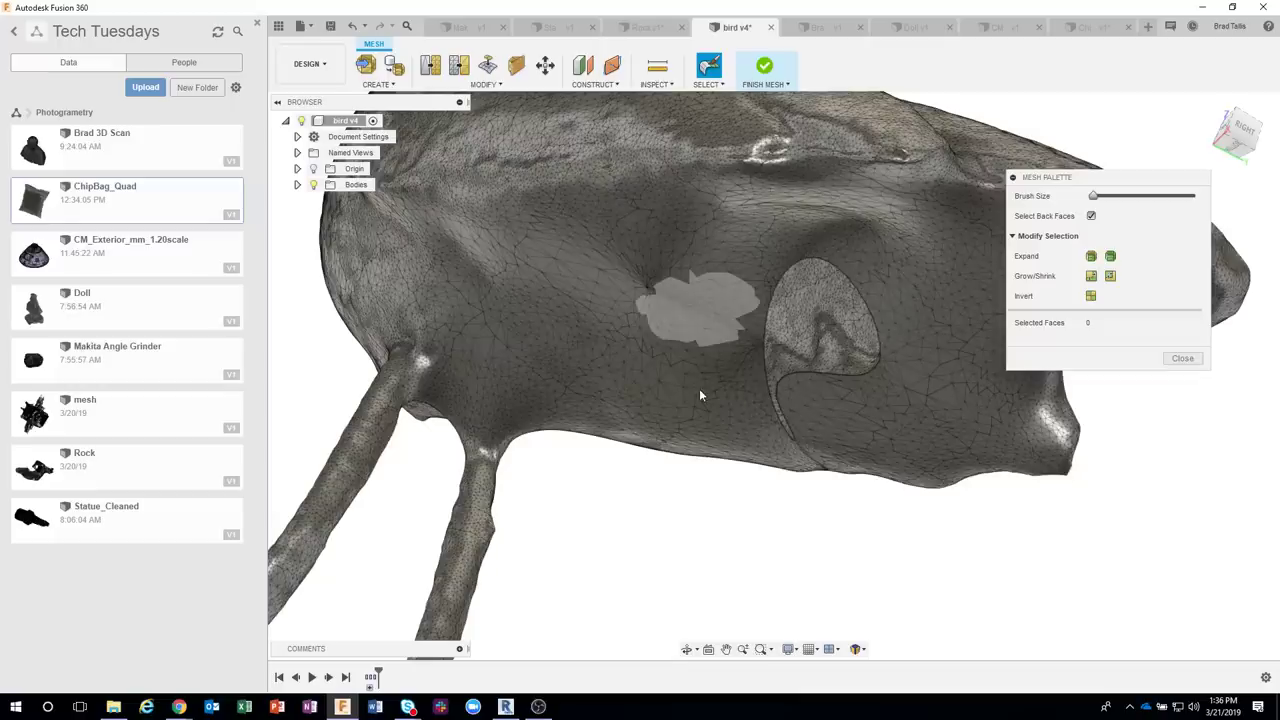
shift+middle_drag(700, 395, 768, 533)
scroll(762, 529, down, 5)
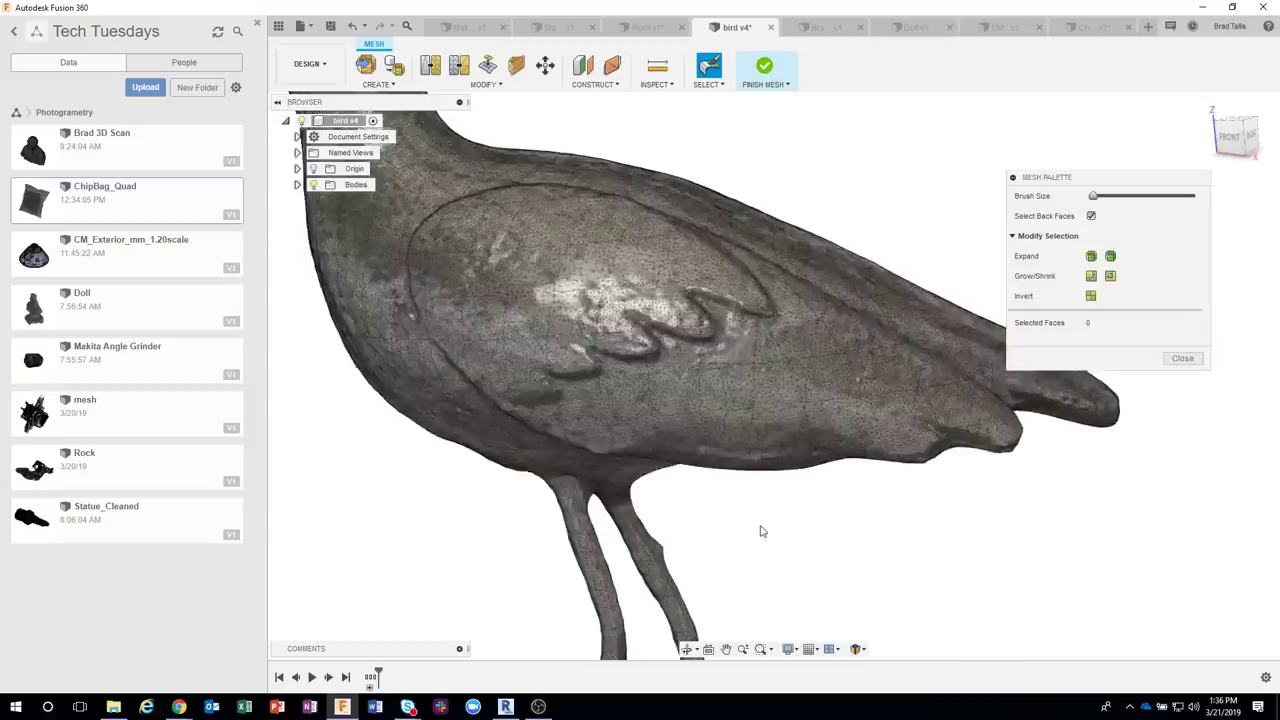
scroll(734, 453, up, 4)
scroll(720, 410, up, 3)
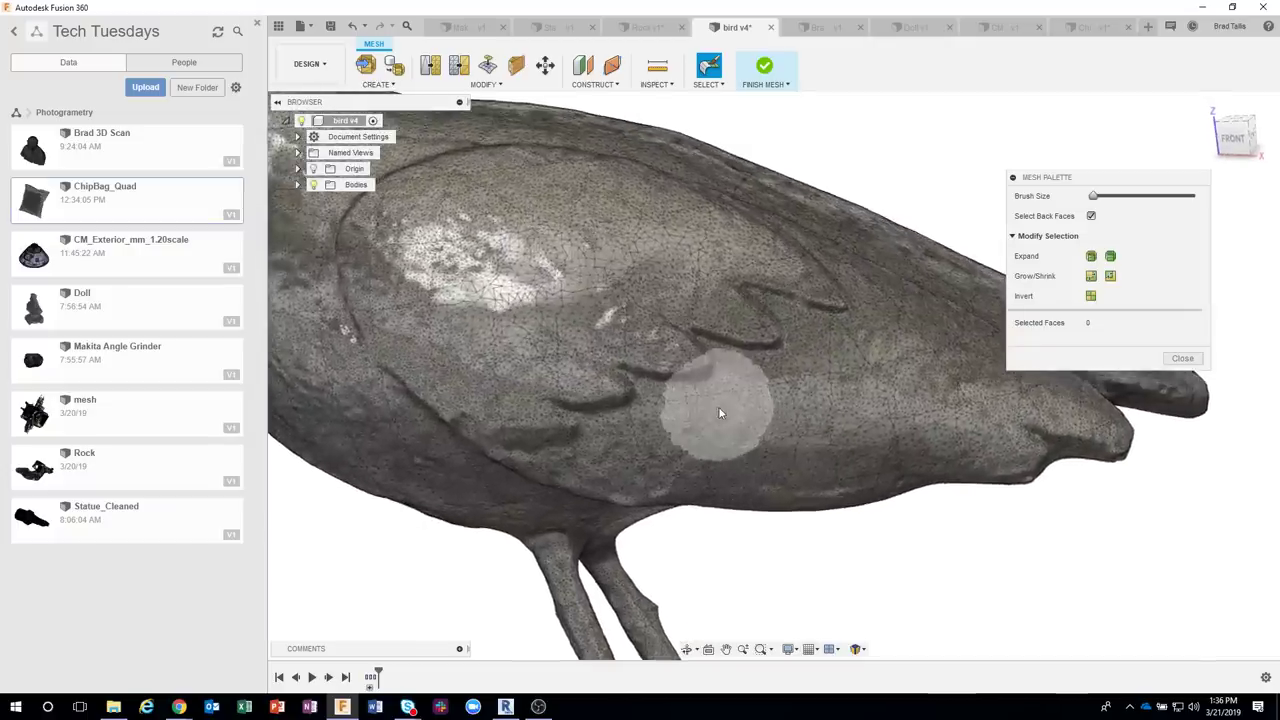
scroll(806, 382, up, 5)
scroll(725, 343, up, 5)
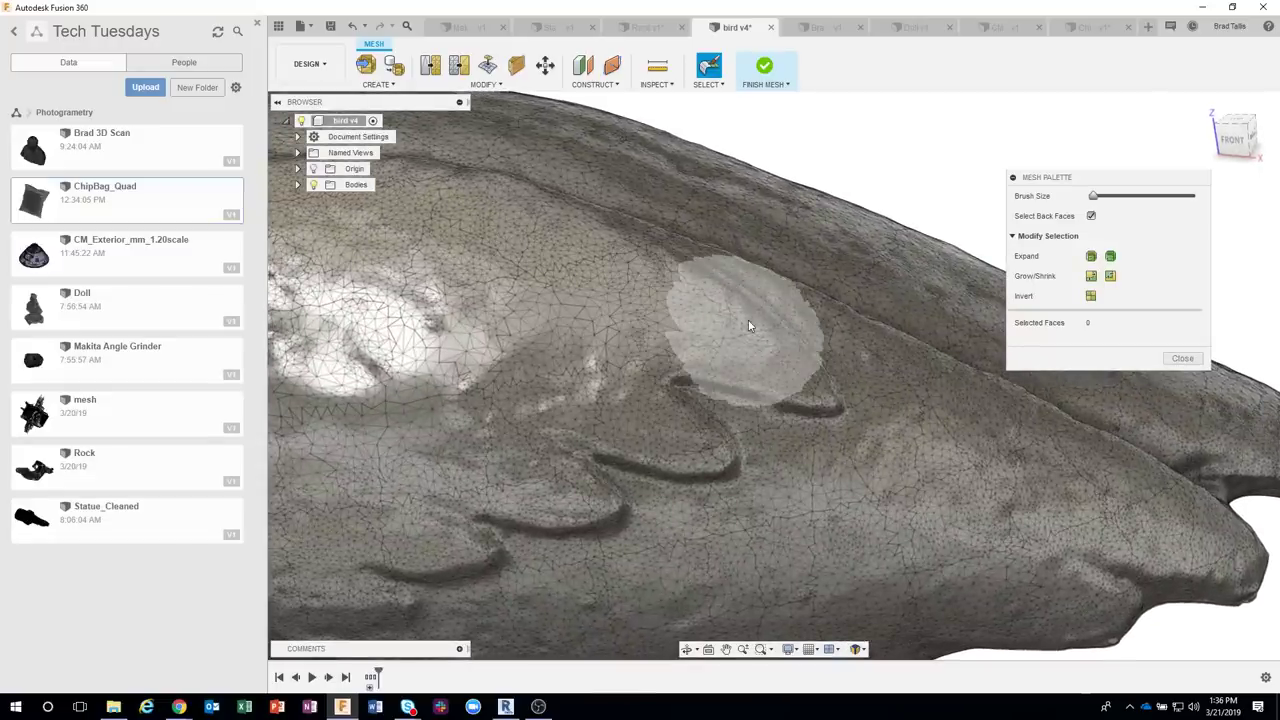
mouse_move(748, 325)
mouse_down()
mouse_move(823, 369)
mouse_move(908, 395)
mouse_up()
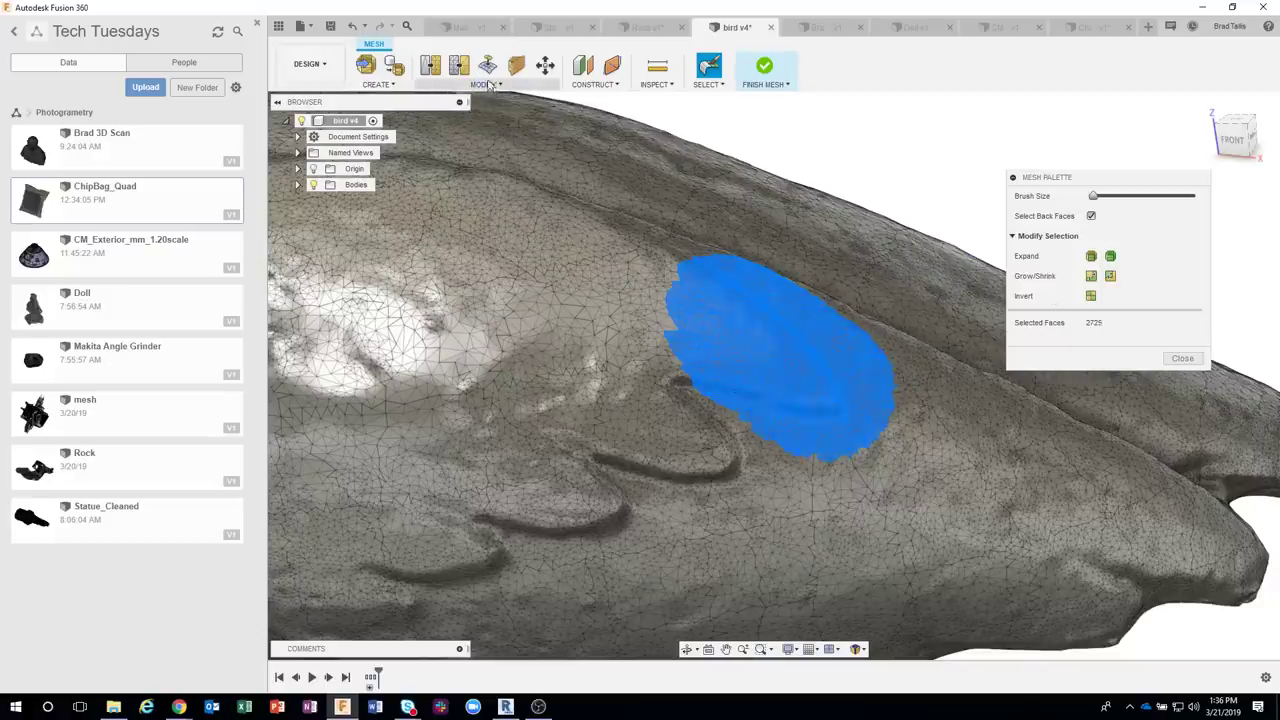
Erase and fill the 2,725-face wing patch, then close the Mesh Palette and deselect
click(484, 84)
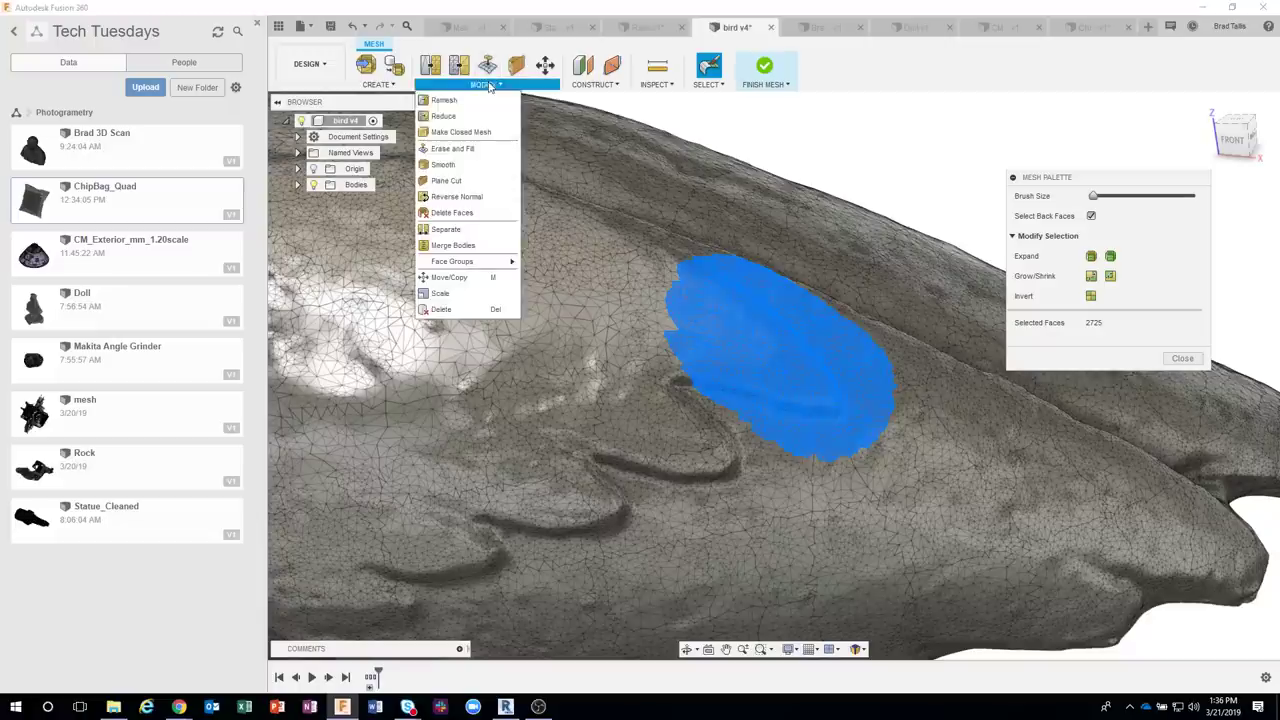
click(459, 148)
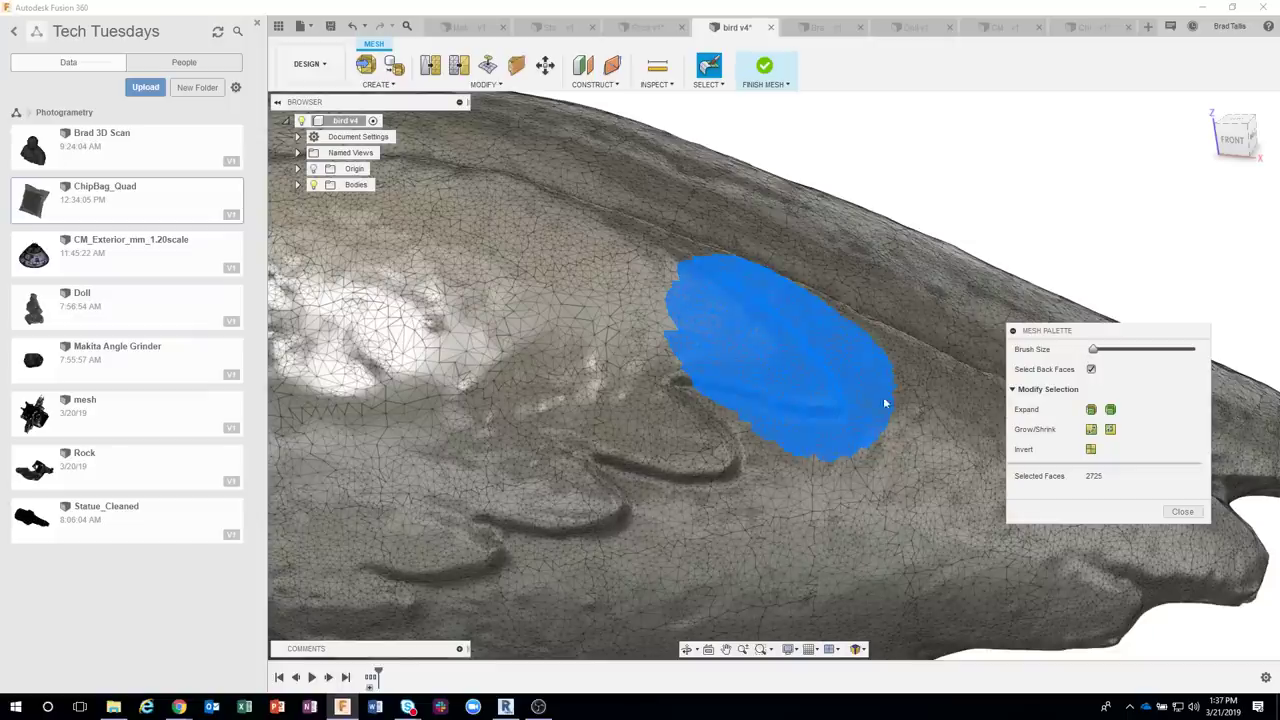
key(Return)
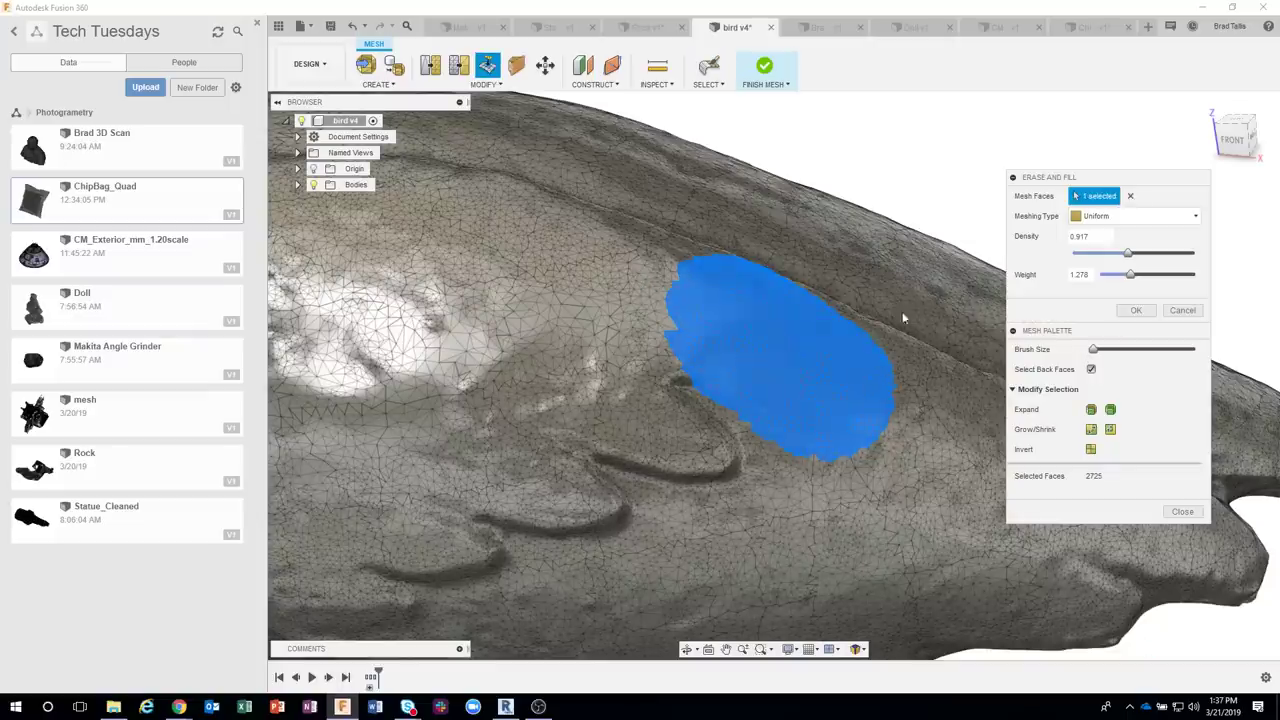
click(1135, 311)
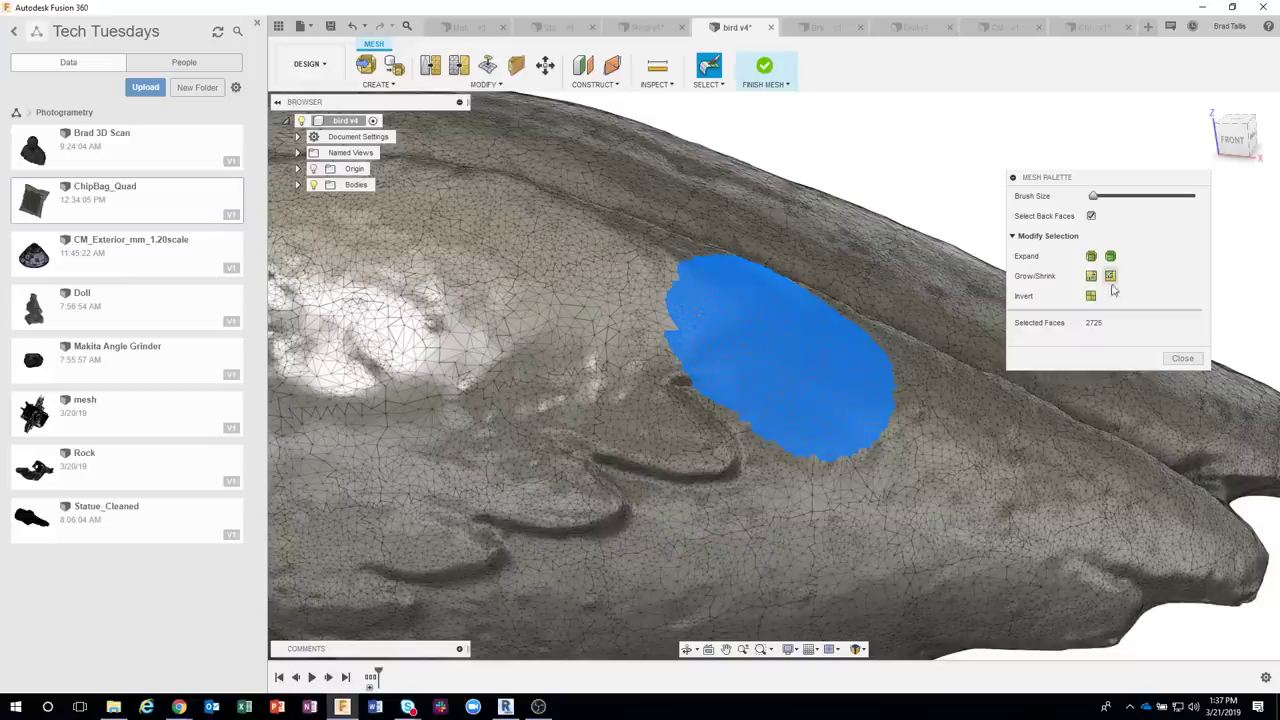
click(1183, 359)
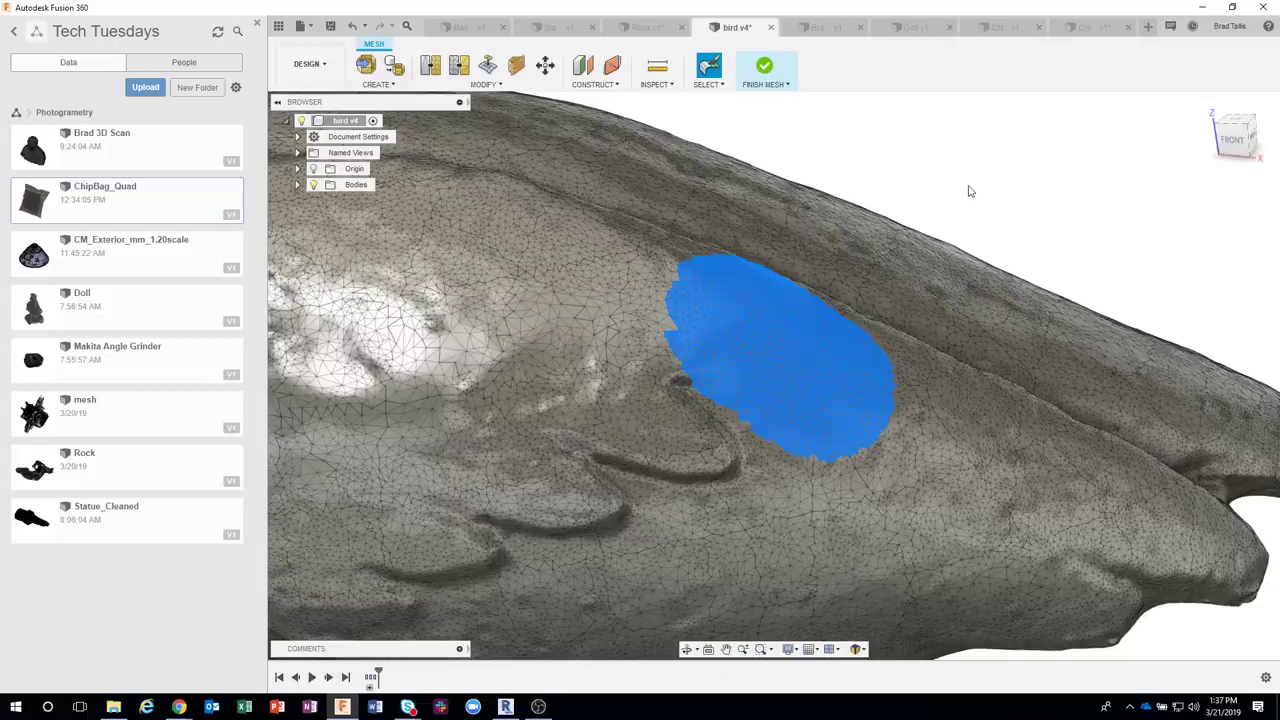
click(960, 197)
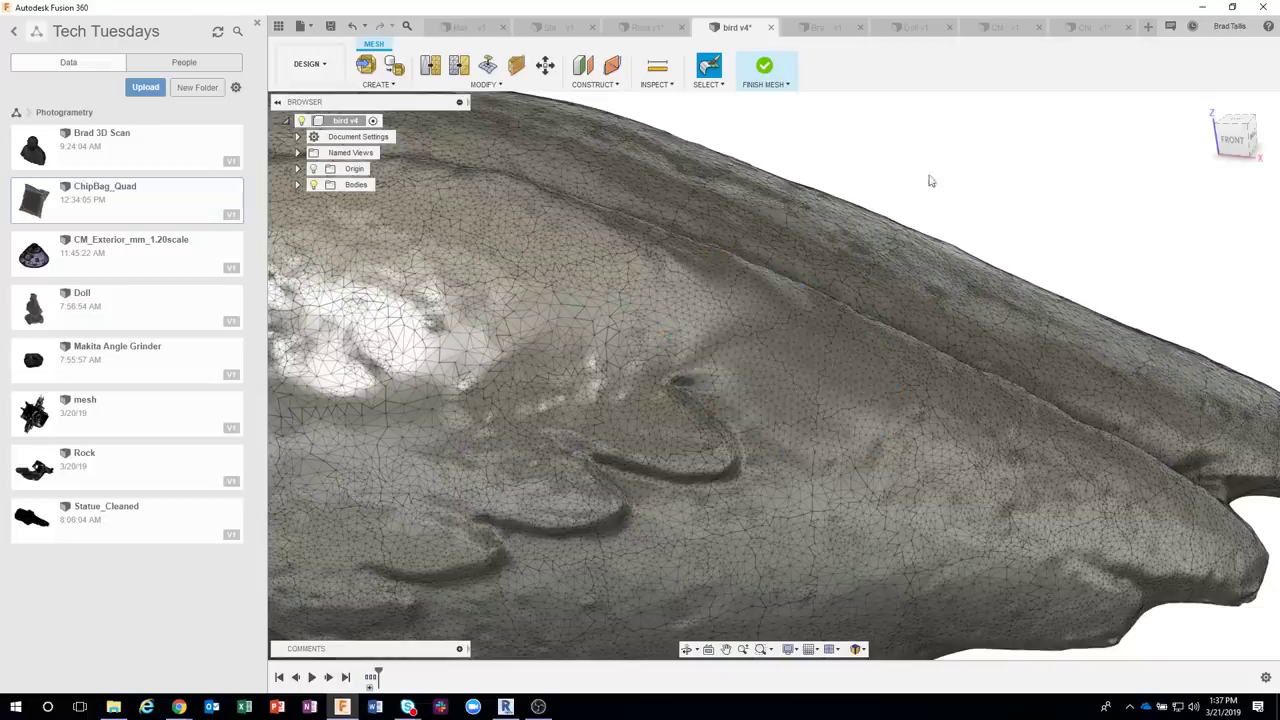
Zoom out over the whole bird, check the Rock v1 tab, and return to bird v4's Modify list
shift+middle_drag(929, 181, 981, 320)
scroll(981, 320, down, 3)
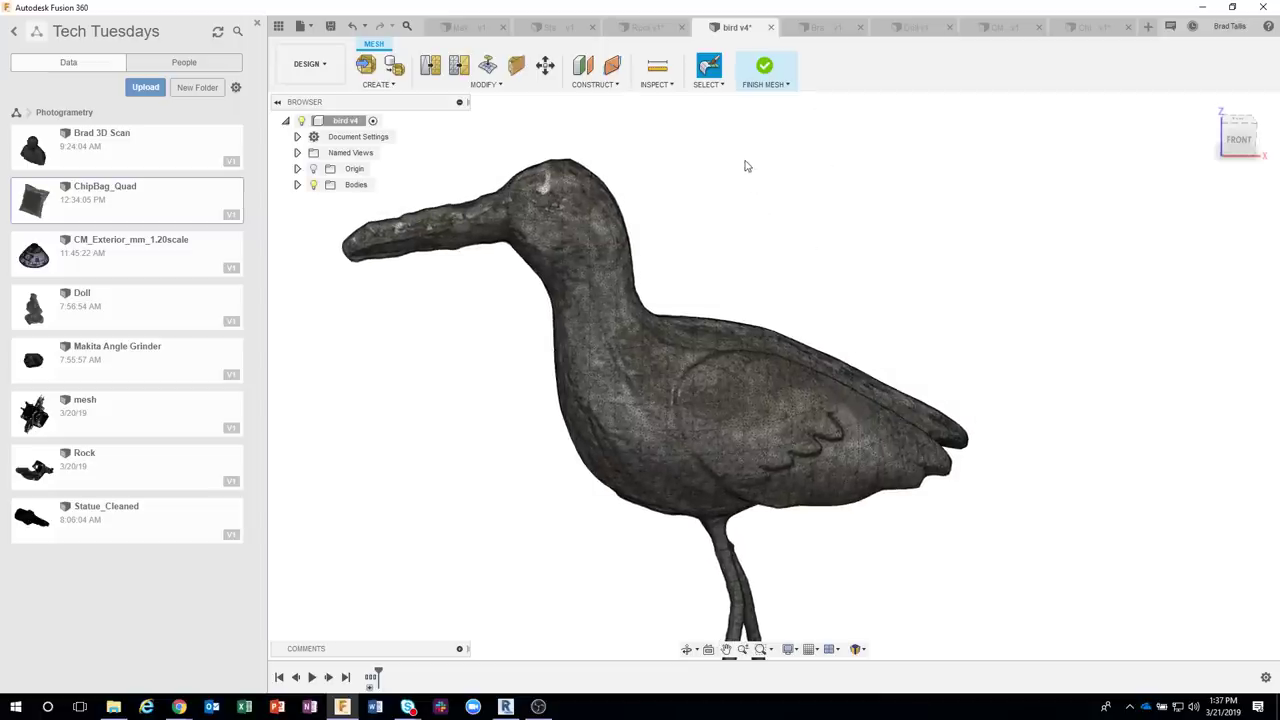
click(645, 29)
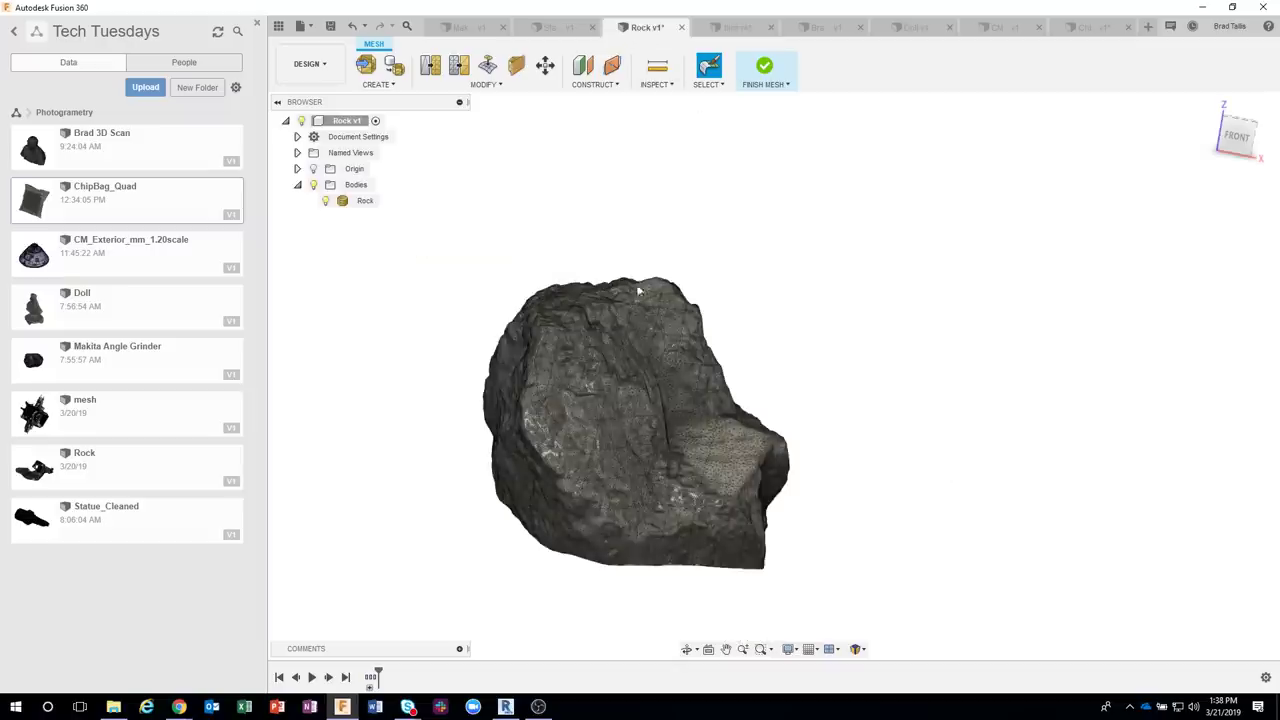
click(737, 28)
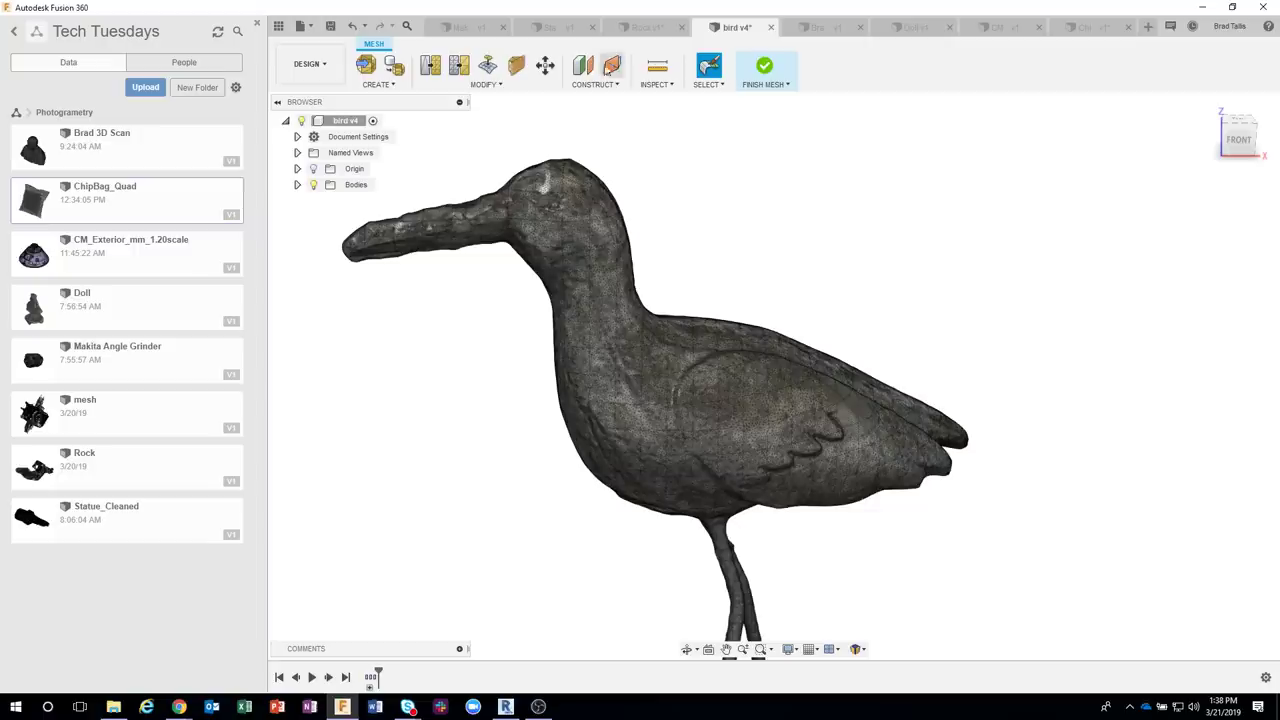
click(520, 85)
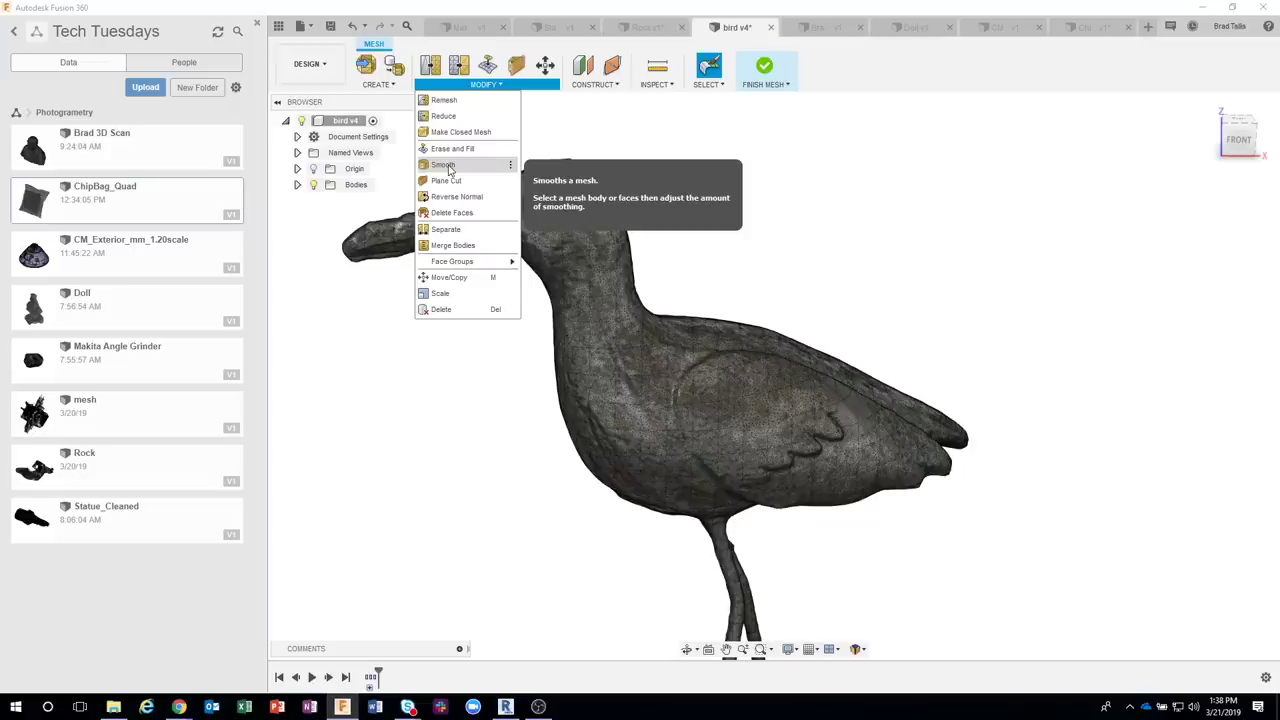
Start Smooth using the Mesh Palette brush, set slightly smaller
click(452, 168)
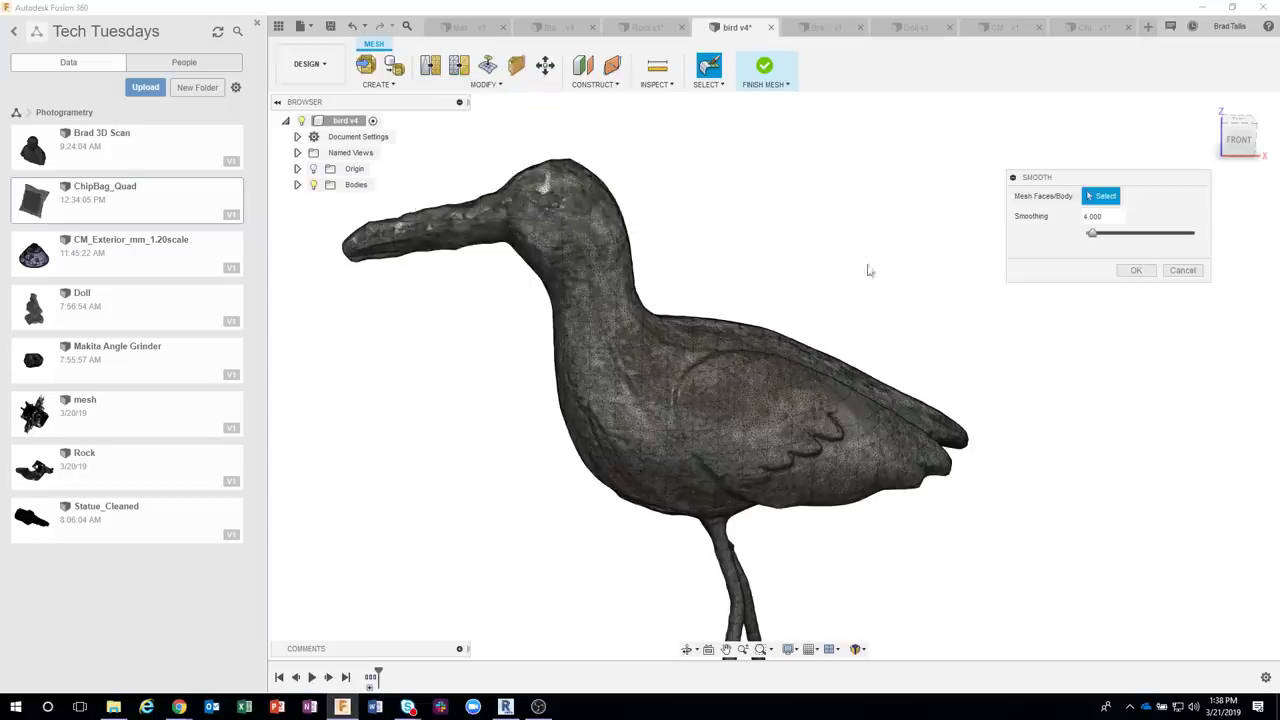
scroll(889, 303, up, 3)
scroll(850, 405, up, 5)
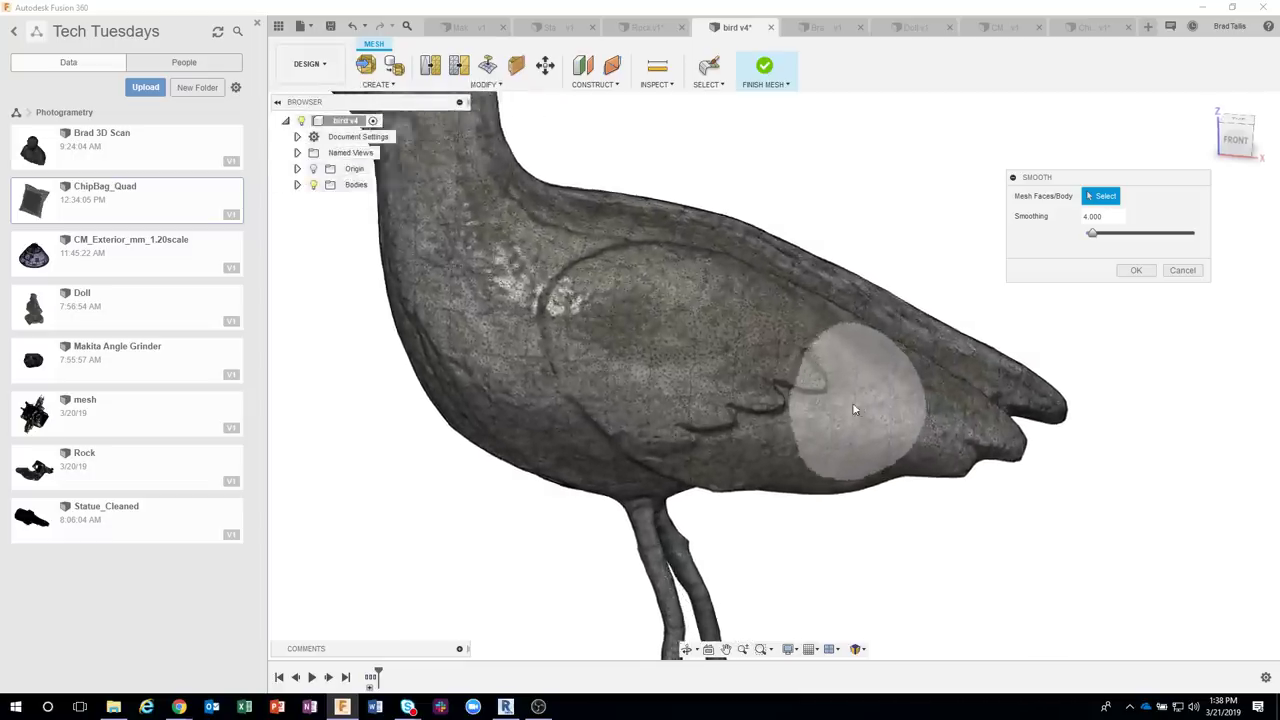
scroll(850, 415, up, 4)
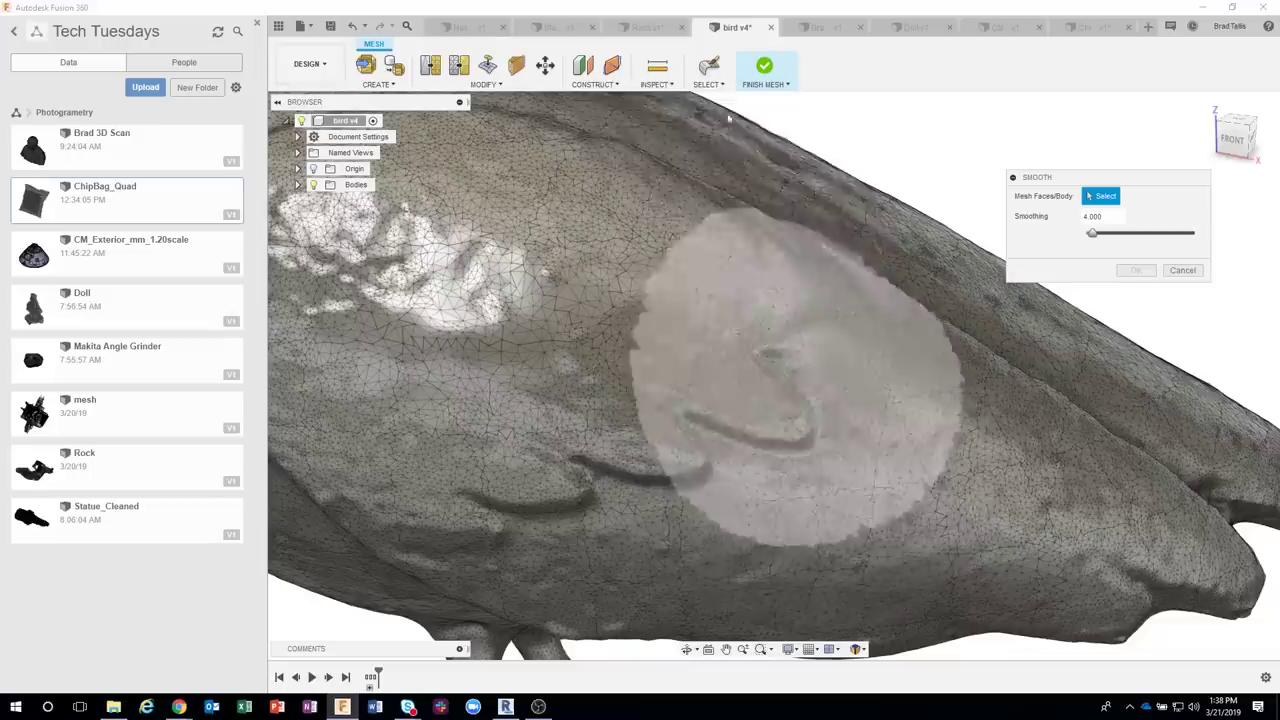
click(707, 84)
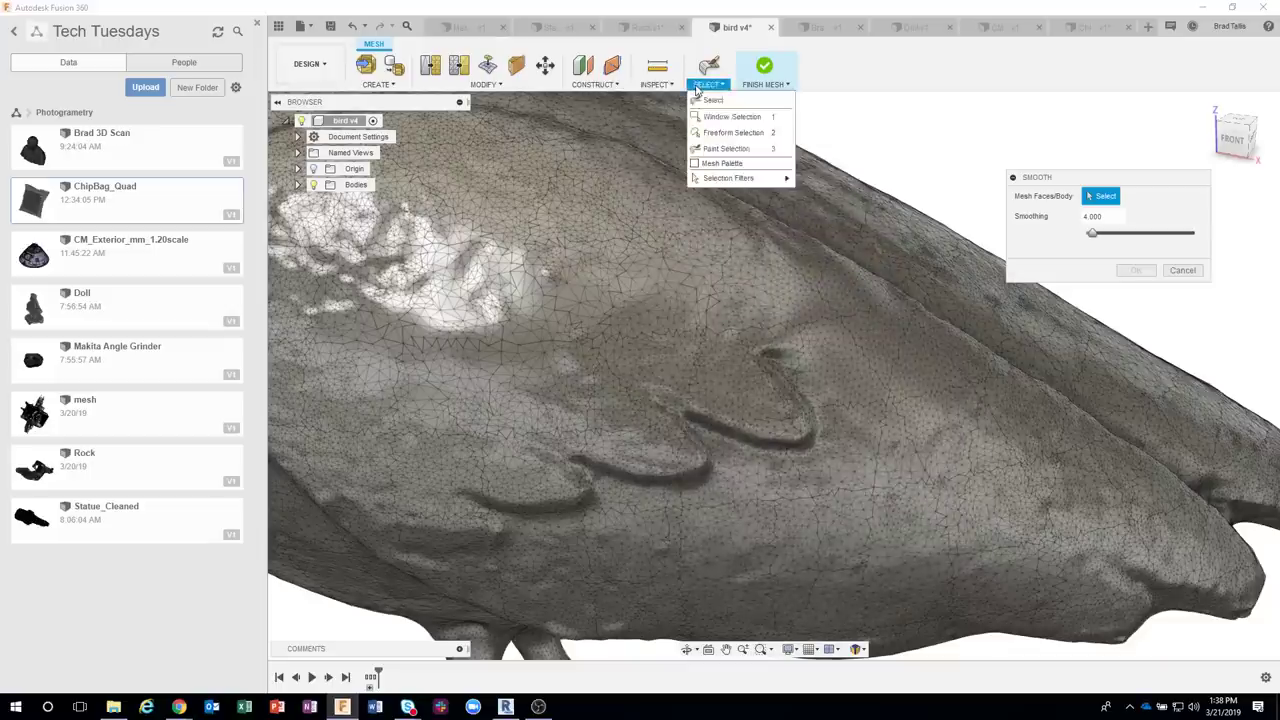
click(720, 163)
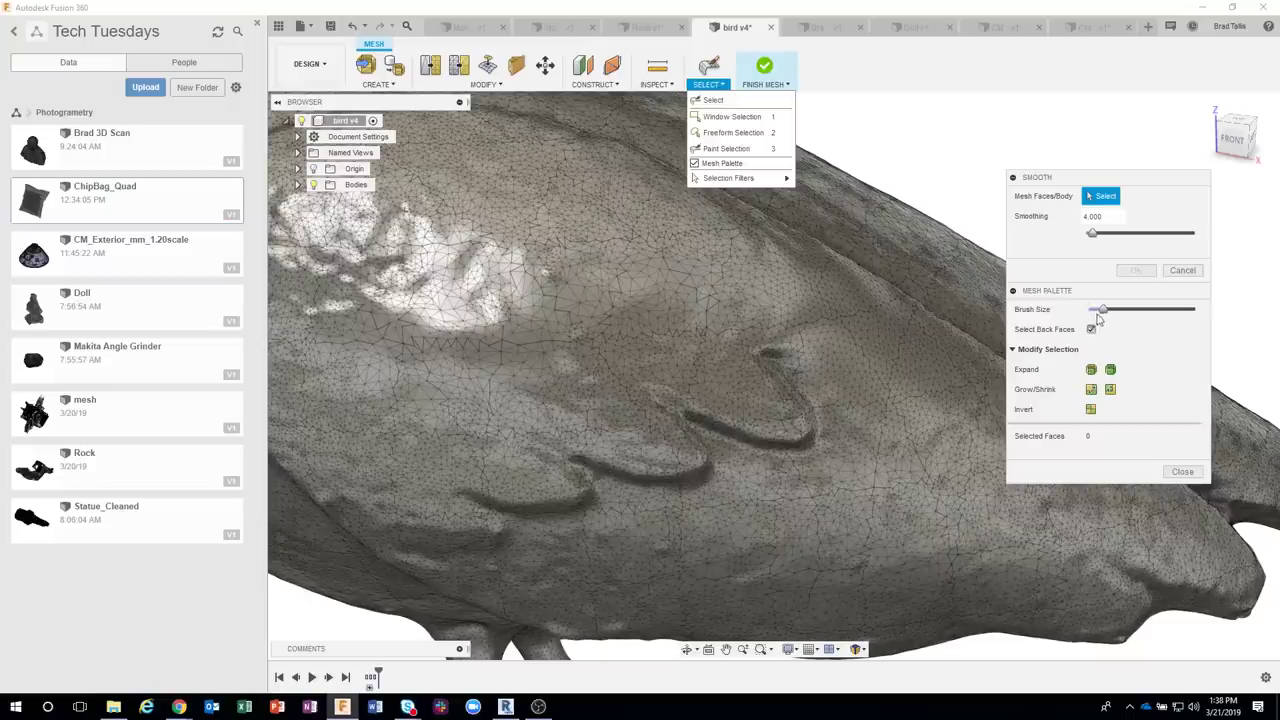
drag(1102, 313, 1094, 314)
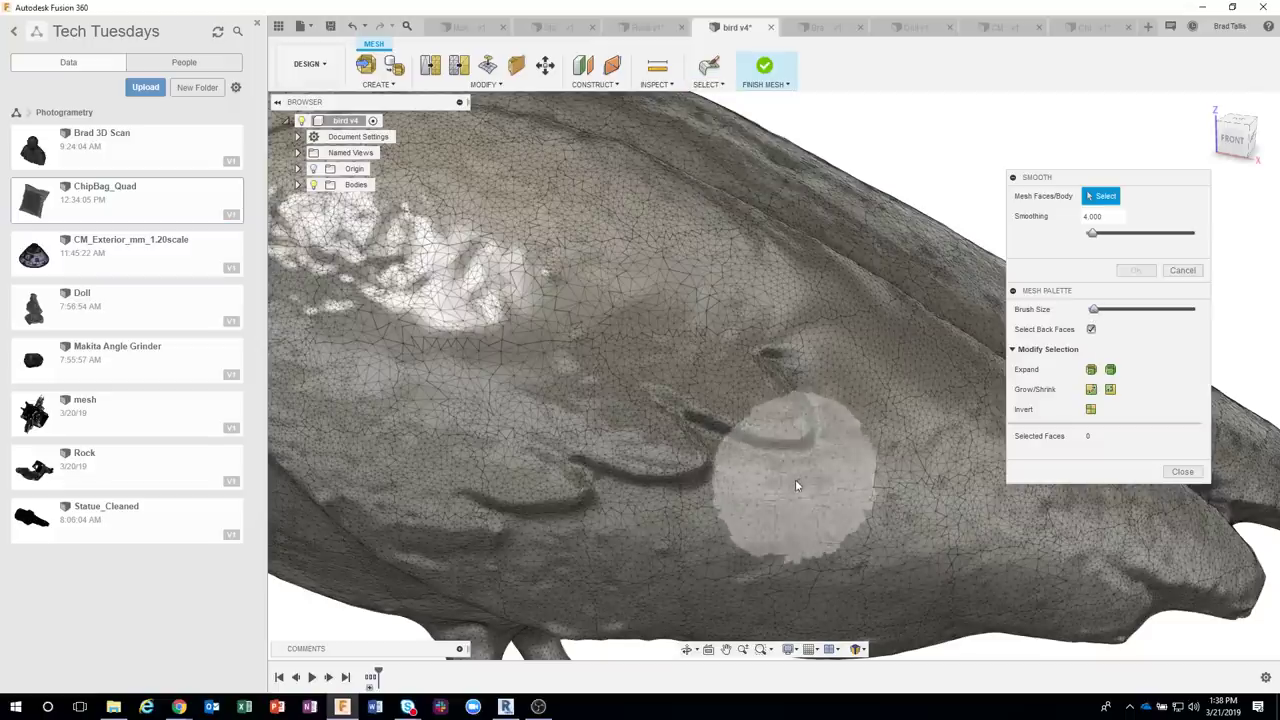
Smooth a painted 2,611-face wing patch at amount 4.000 and fit the whole bird in view
click(823, 429)
drag(823, 429, 860, 466)
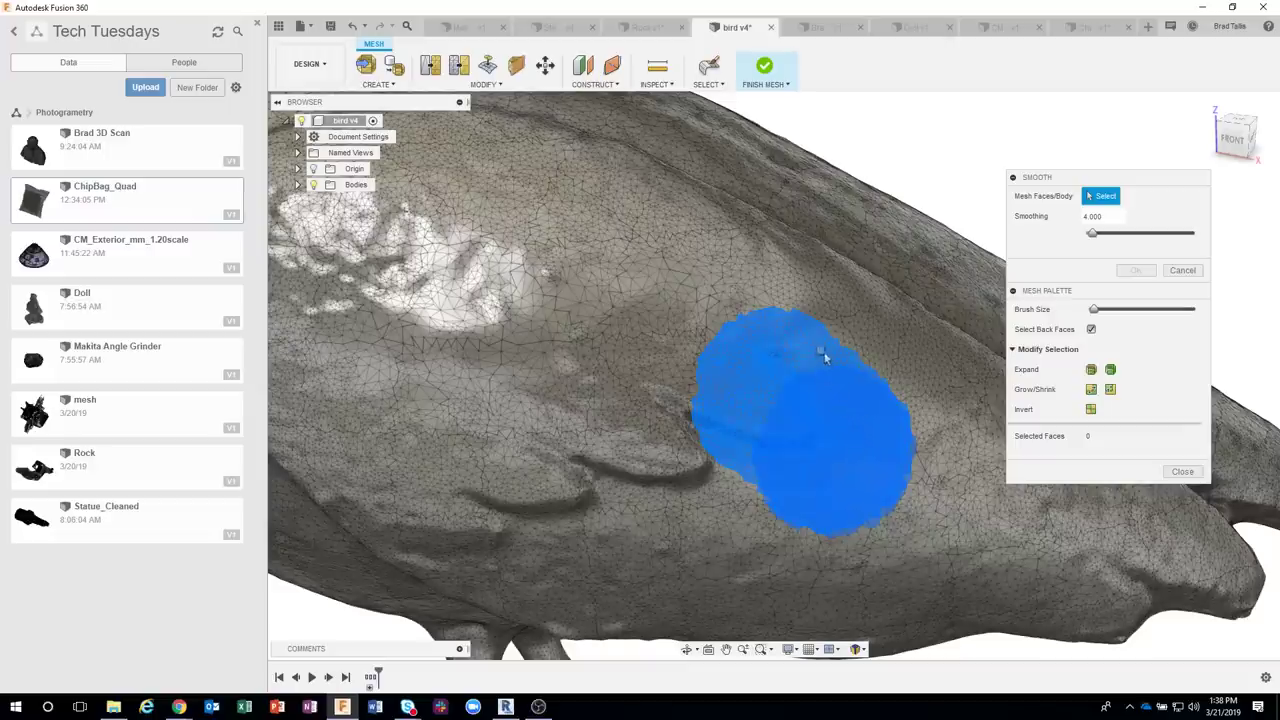
click(888, 378)
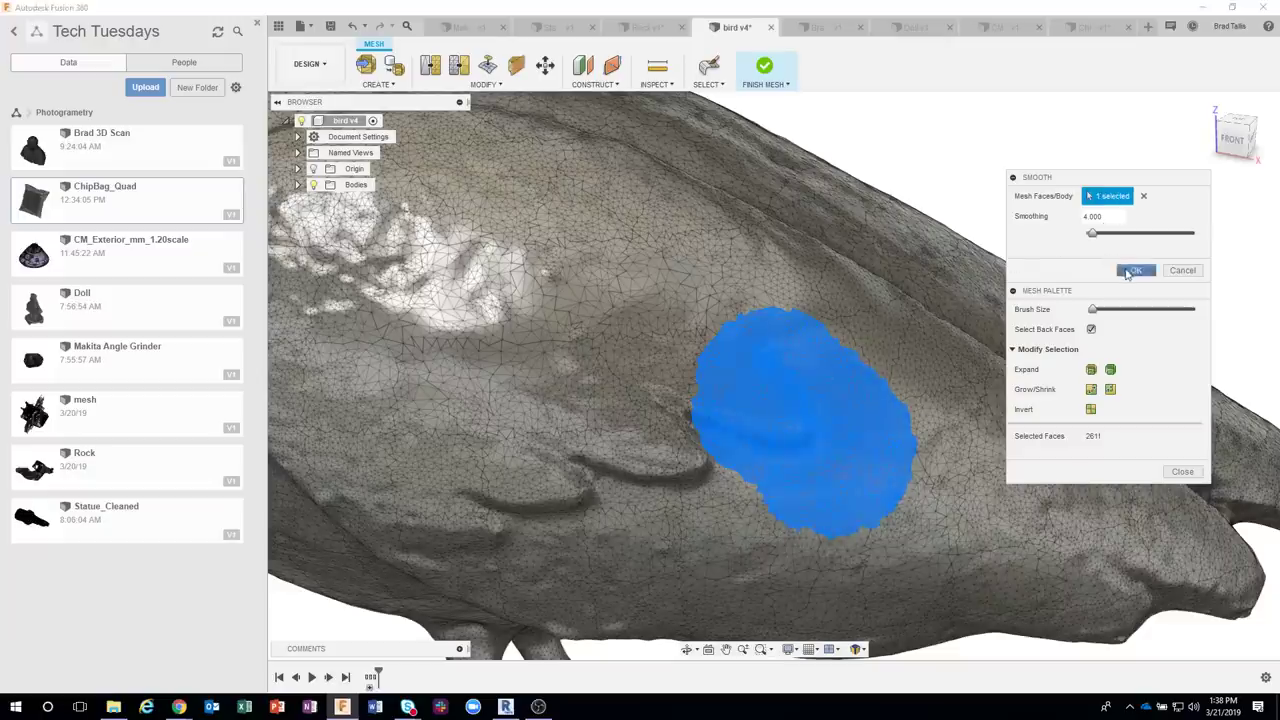
click(1134, 270)
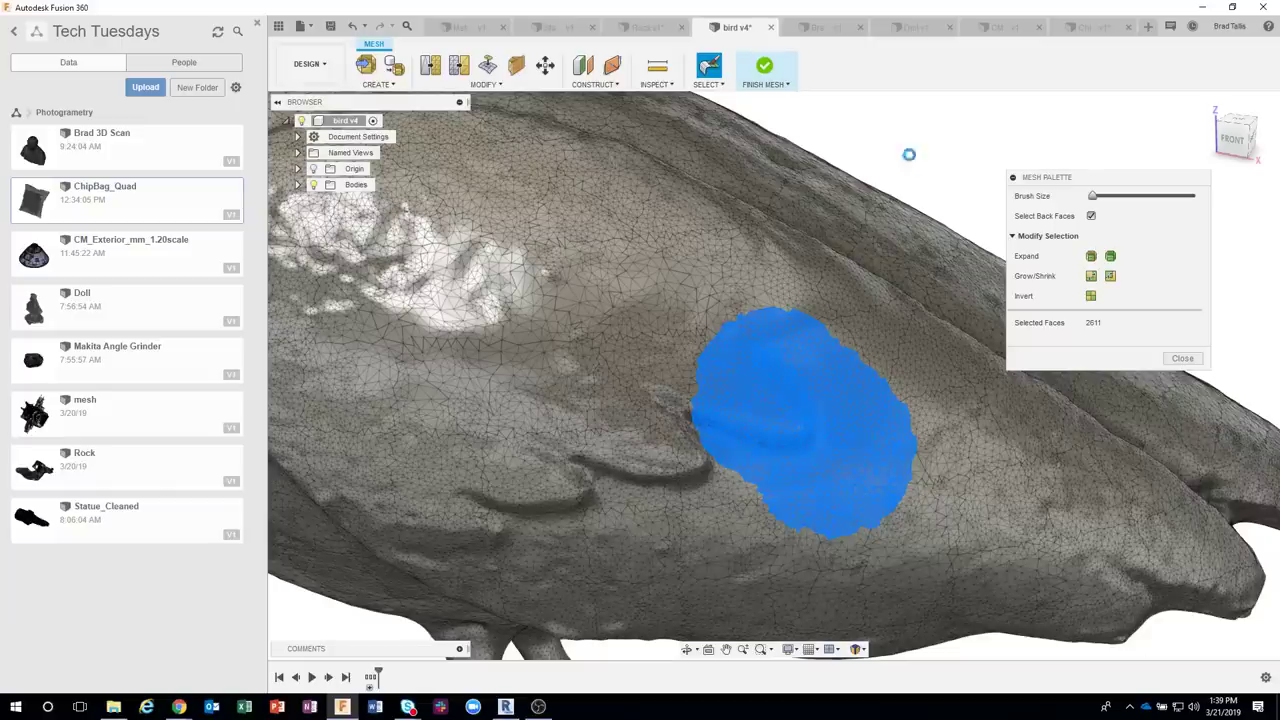
key(F6)
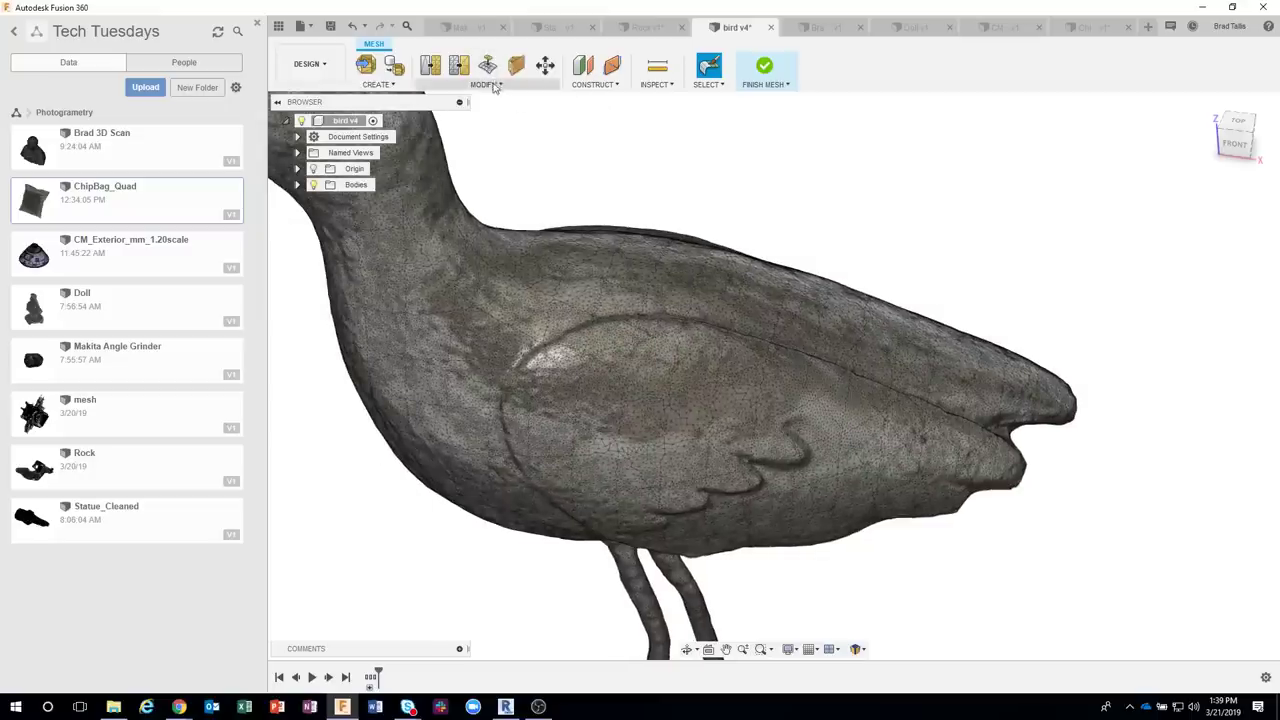
Open the MODIFY menu of mesh tools for the bird v4 mesh
click(484, 84)
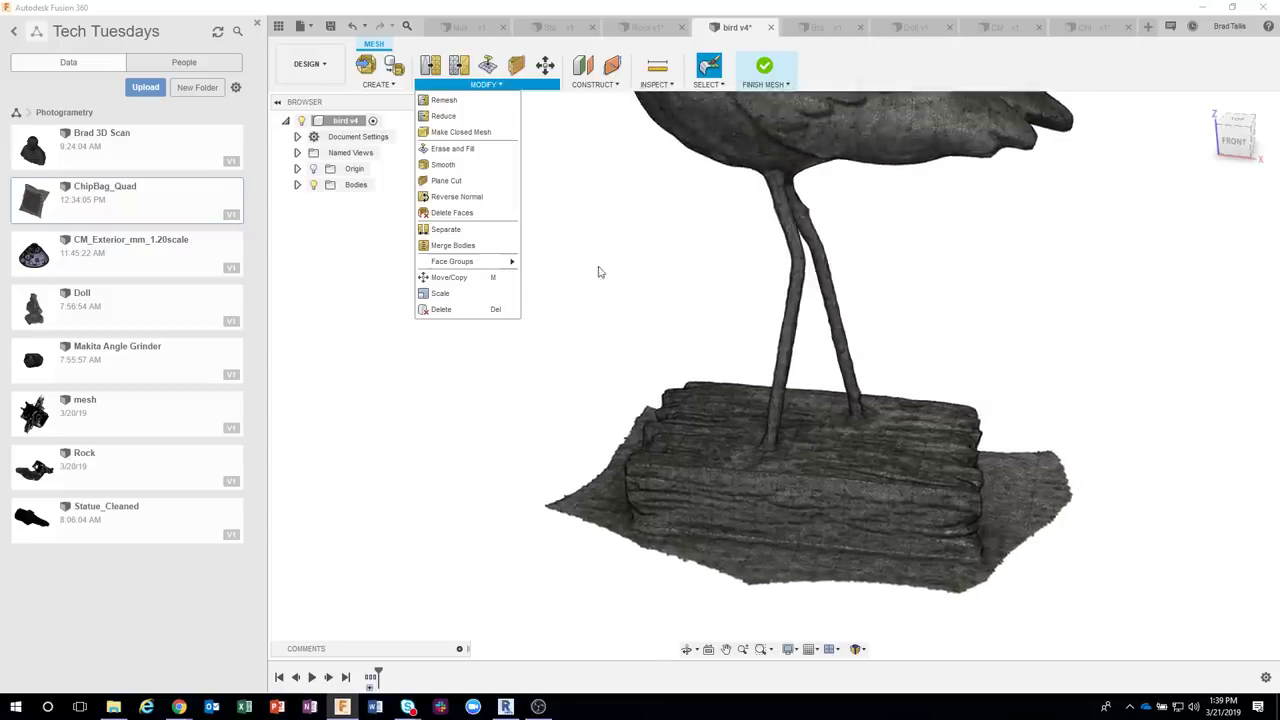
Create an offset construction plane 40.606 mm above the origin plane, just under the log base
click(586, 85)
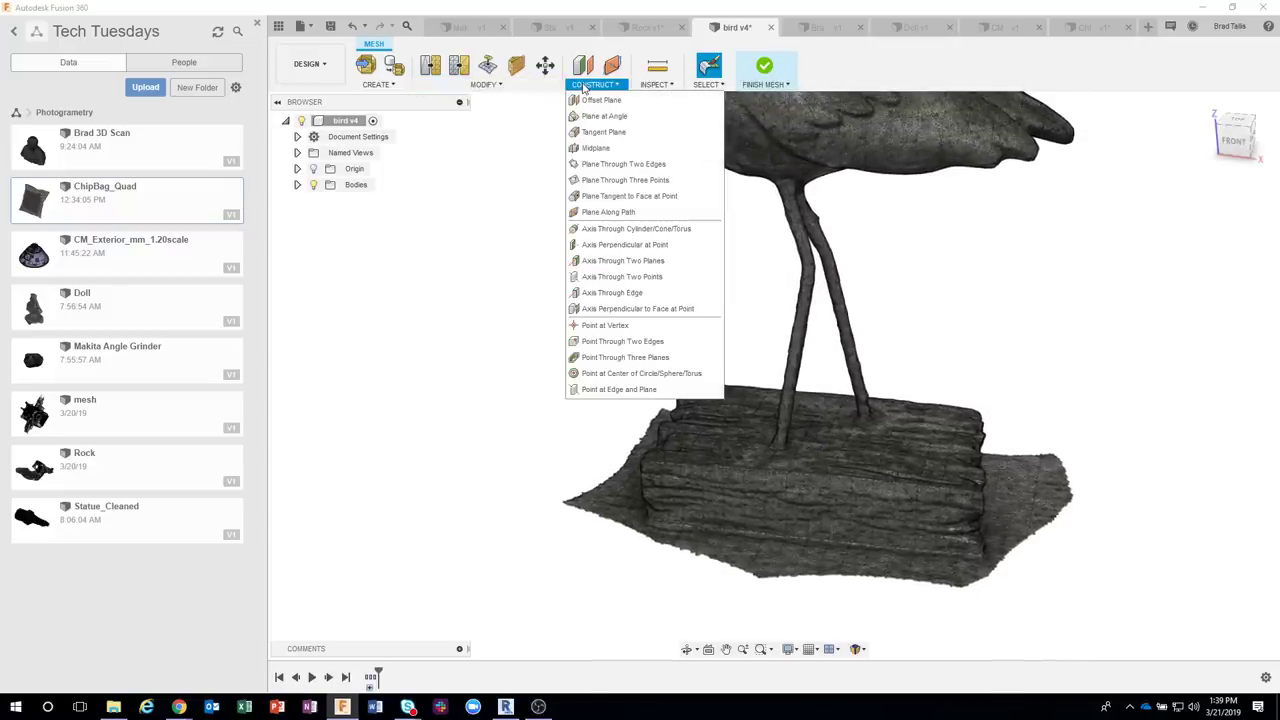
click(600, 100)
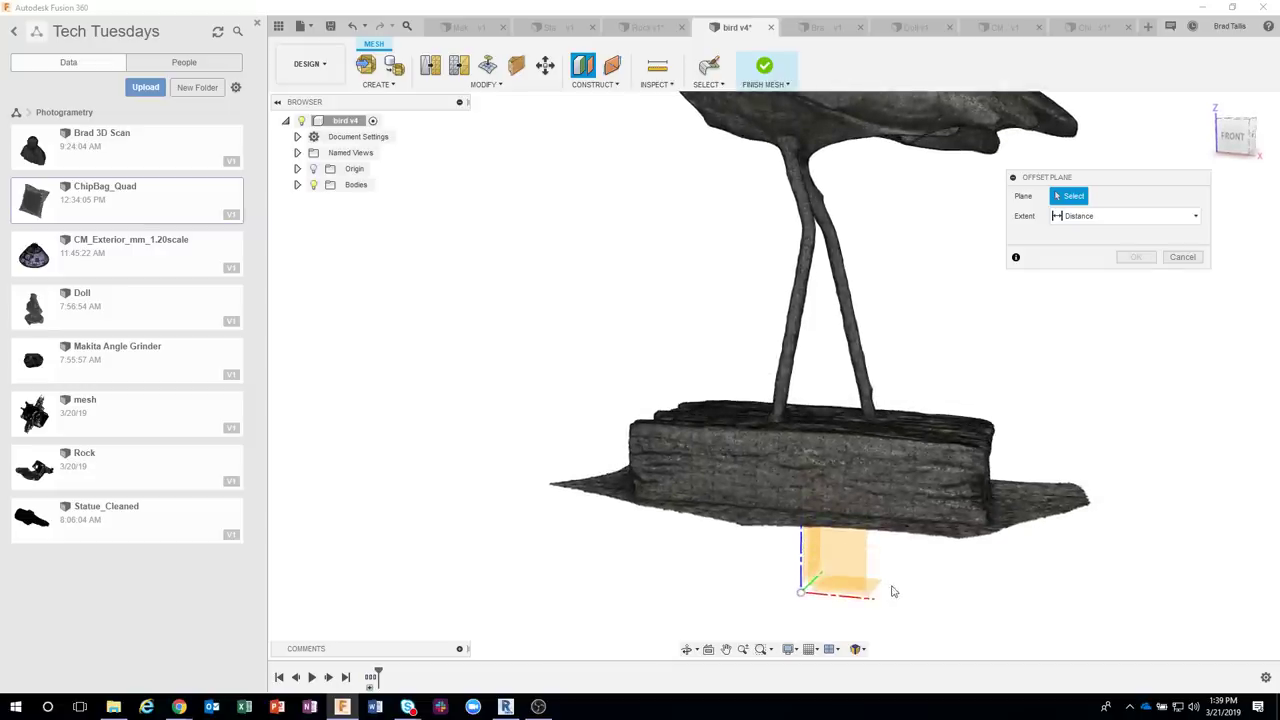
click(869, 583)
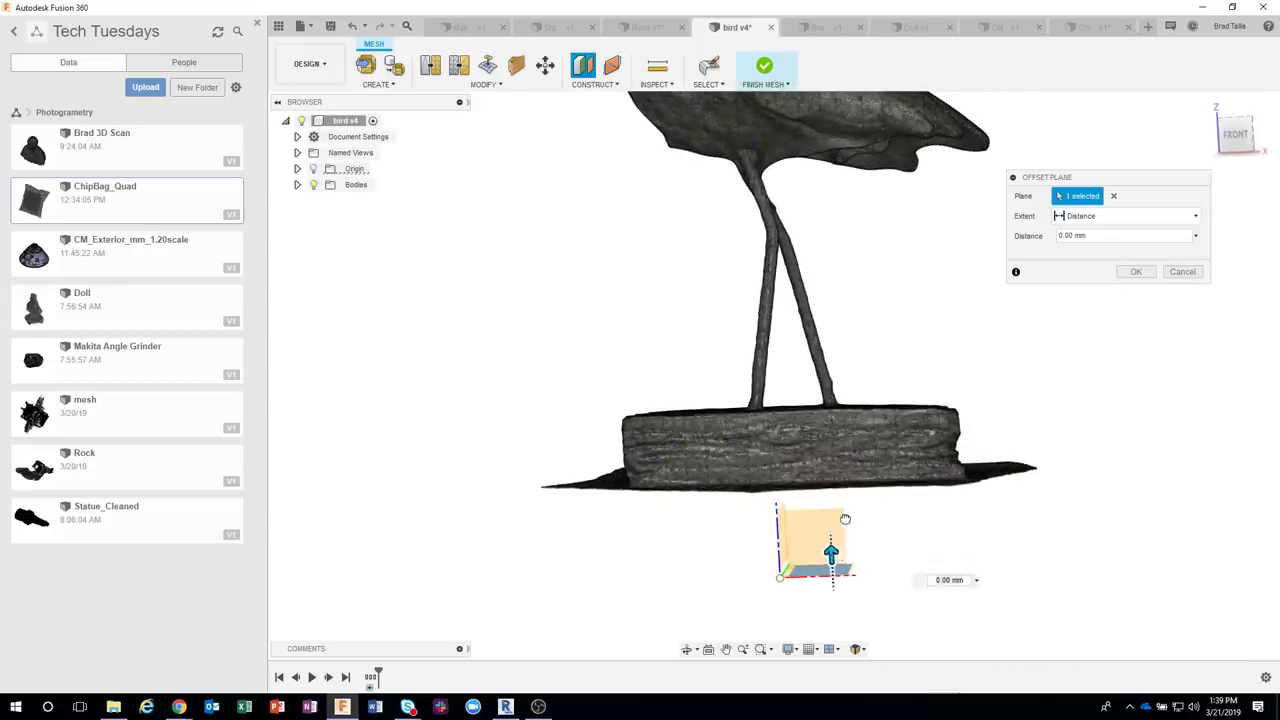
drag(835, 550, 826, 465)
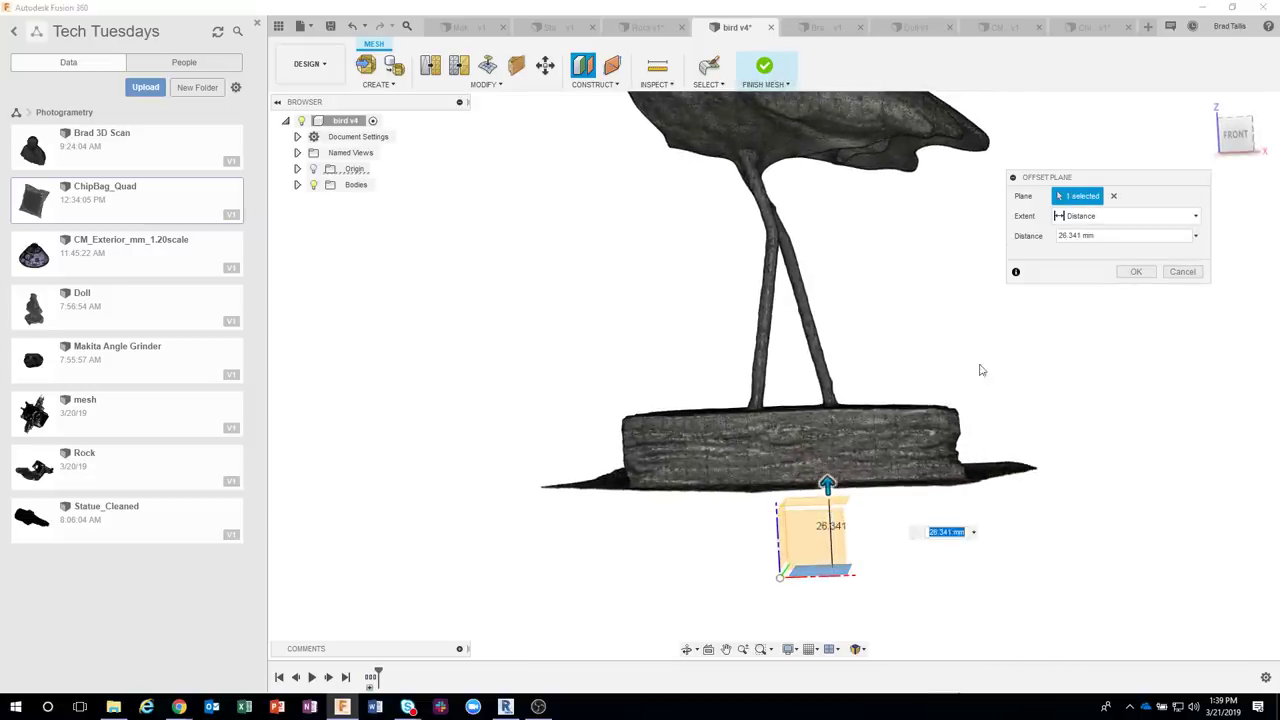
click(1235, 134)
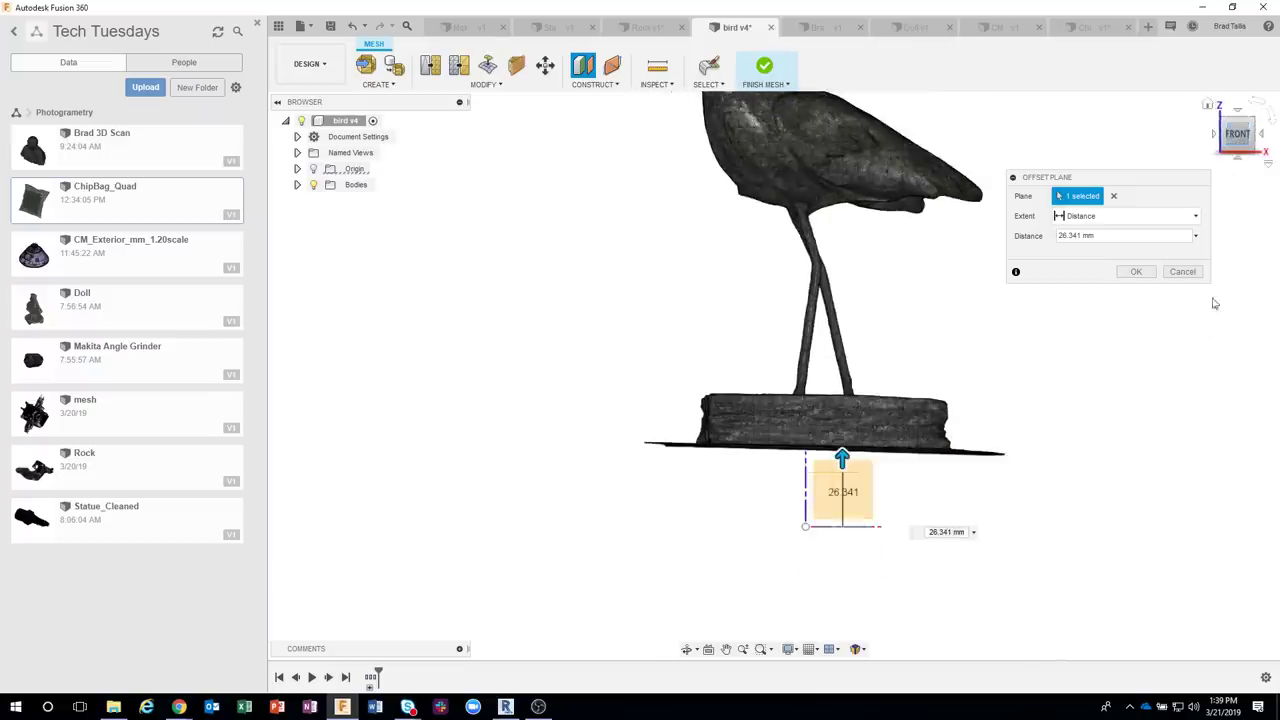
scroll(1034, 421, up, 2)
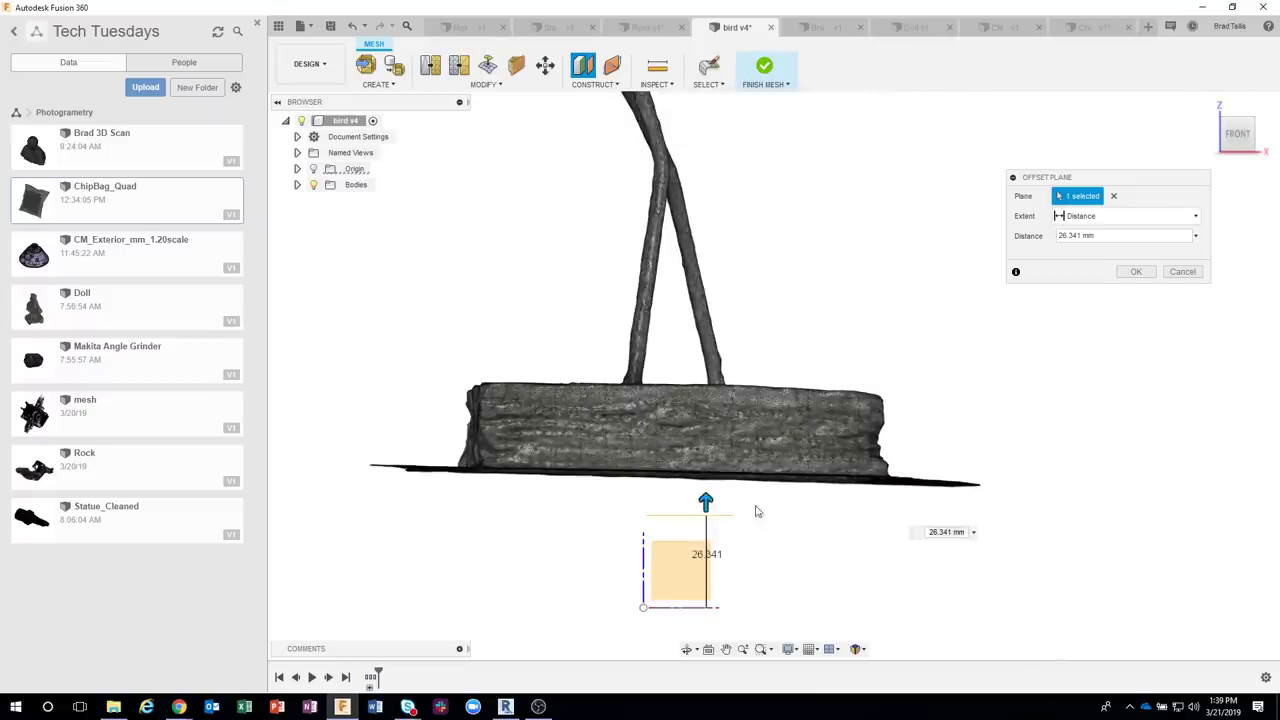
drag(706, 502, 672, 458)
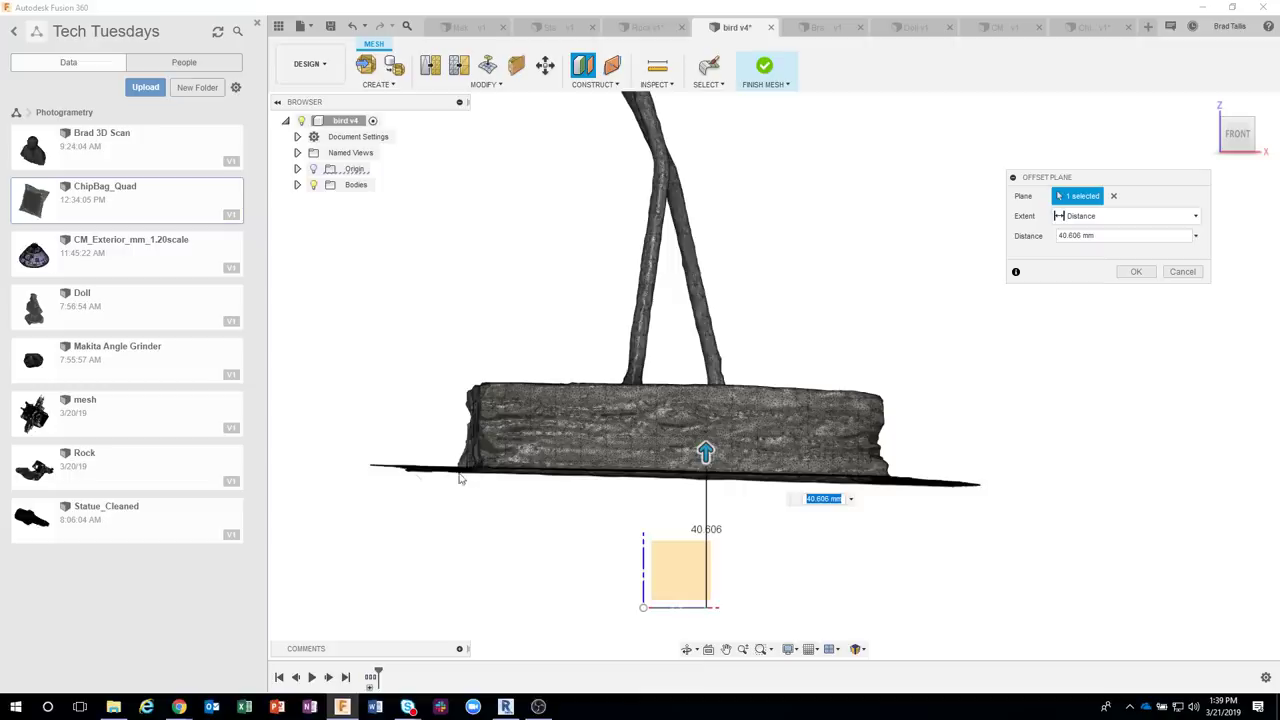
click(1135, 272)
shift+middle_drag(1014, 274, 652, 386)
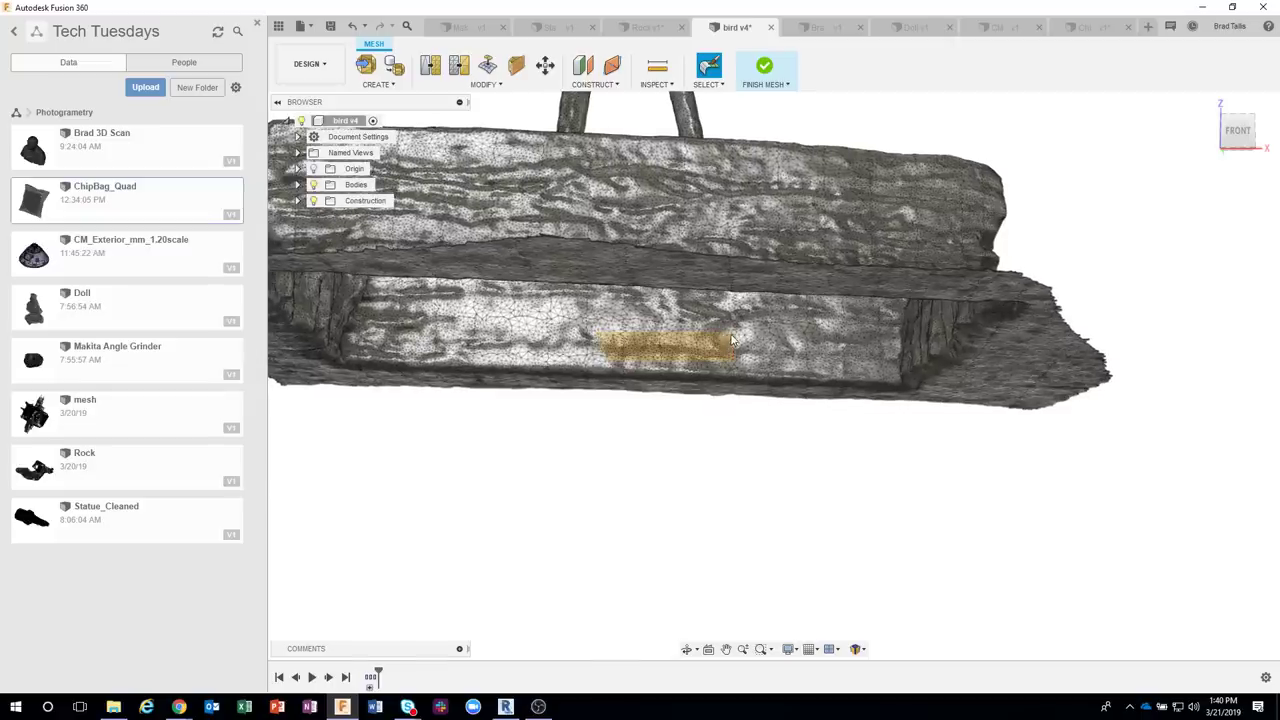
Orbit around the log to inspect where the offset plane slices the scanned ground
shift+middle_drag(845, 303, 872, 577)
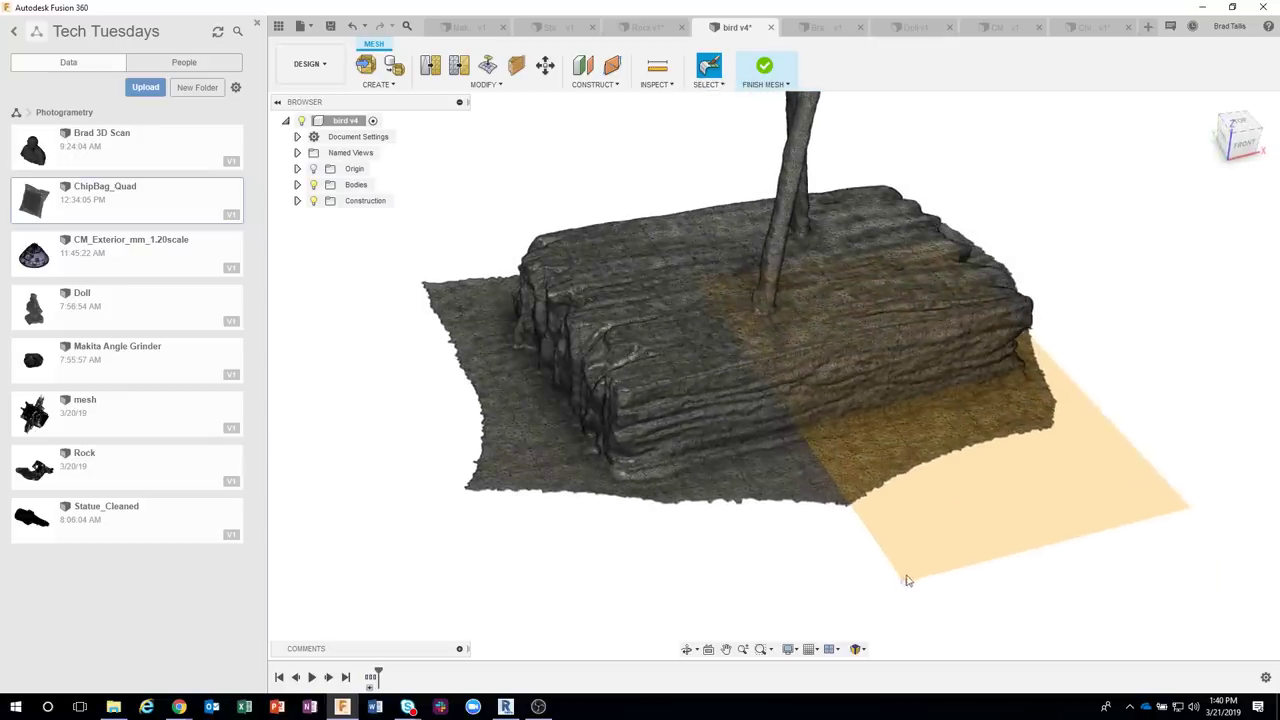
drag(907, 580, 434, 623)
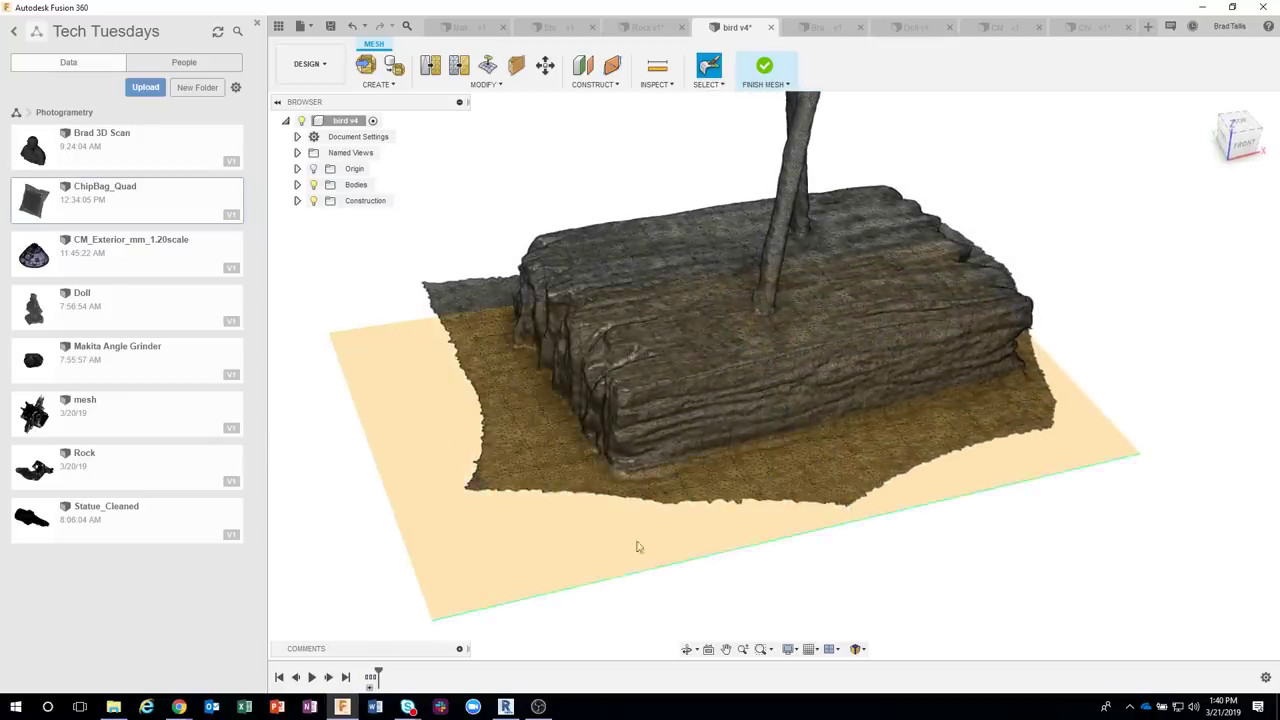
shift+middle_drag(638, 546, 501, 108)
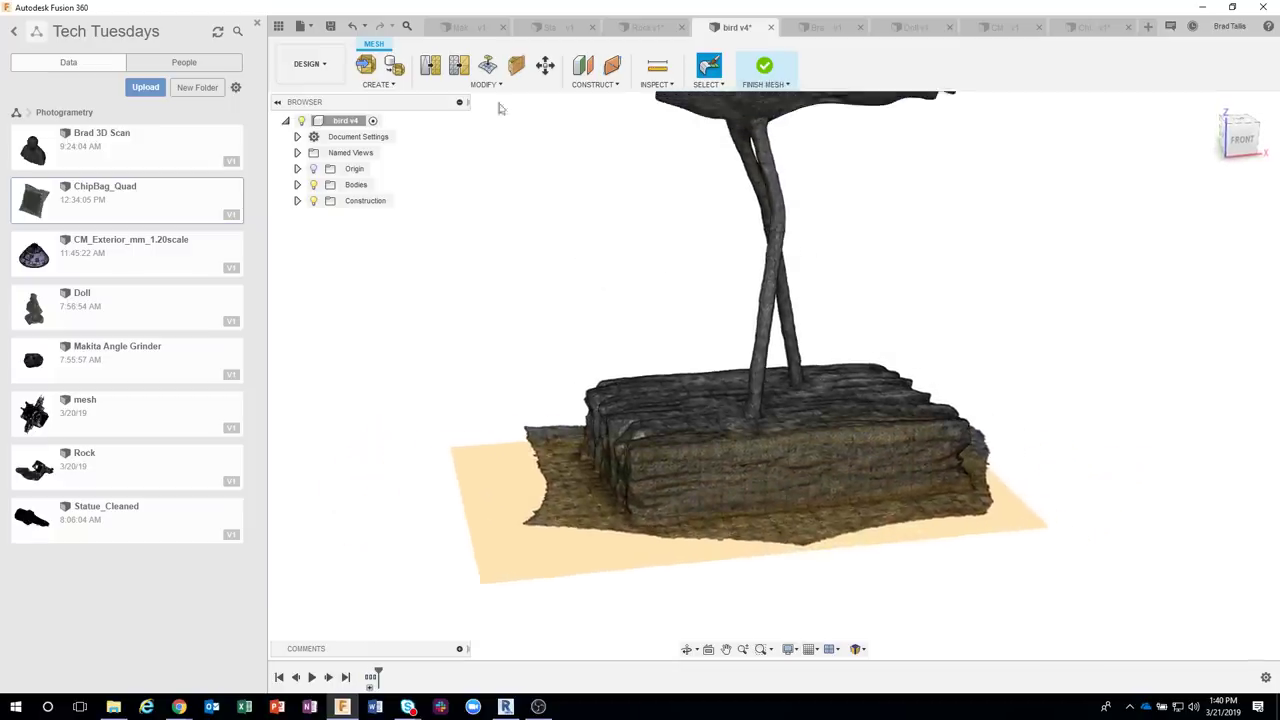
click(484, 84)
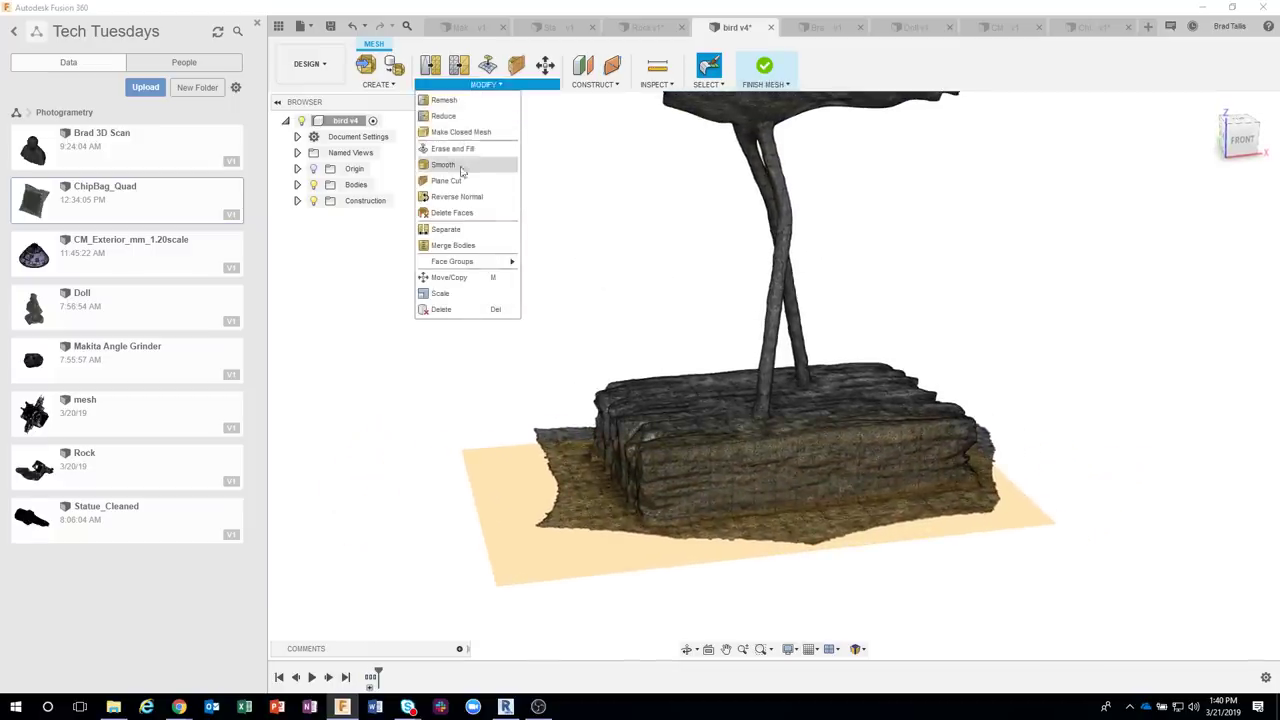
Trim the bird mesh with a Plane Cut at the 40.606 mm offset plane, using Minimal fill
click(452, 181)
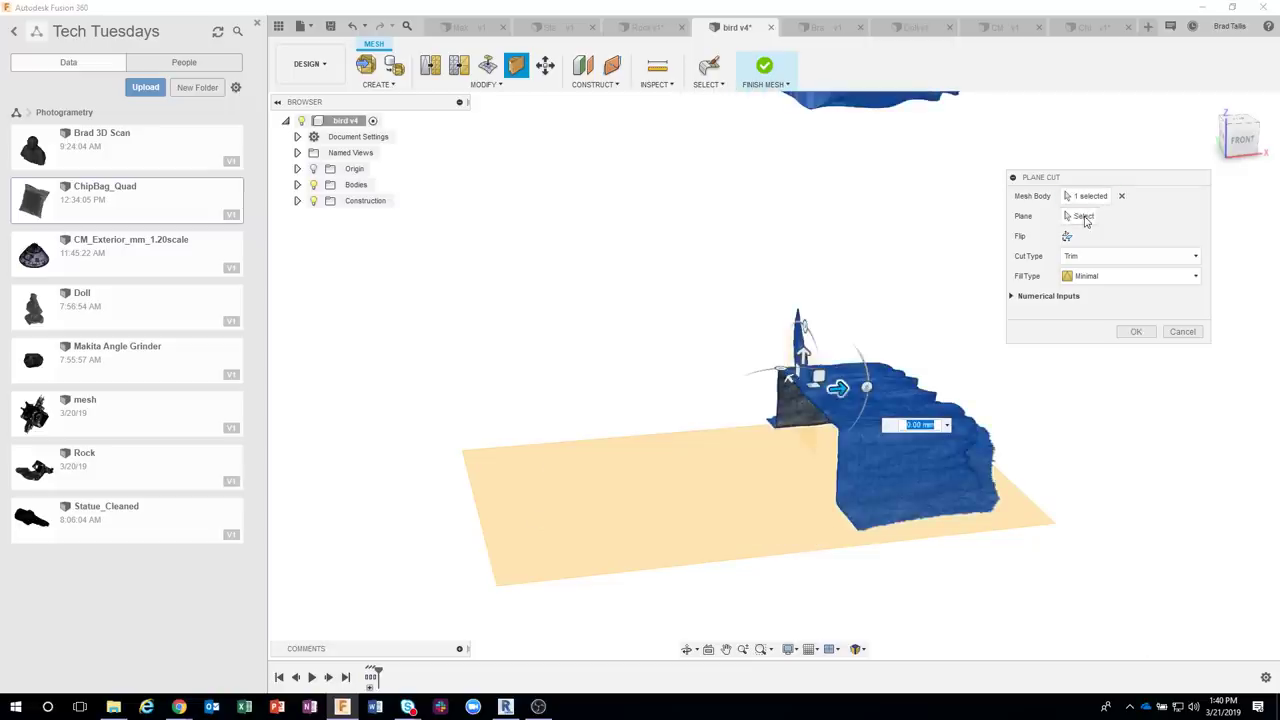
click(1083, 217)
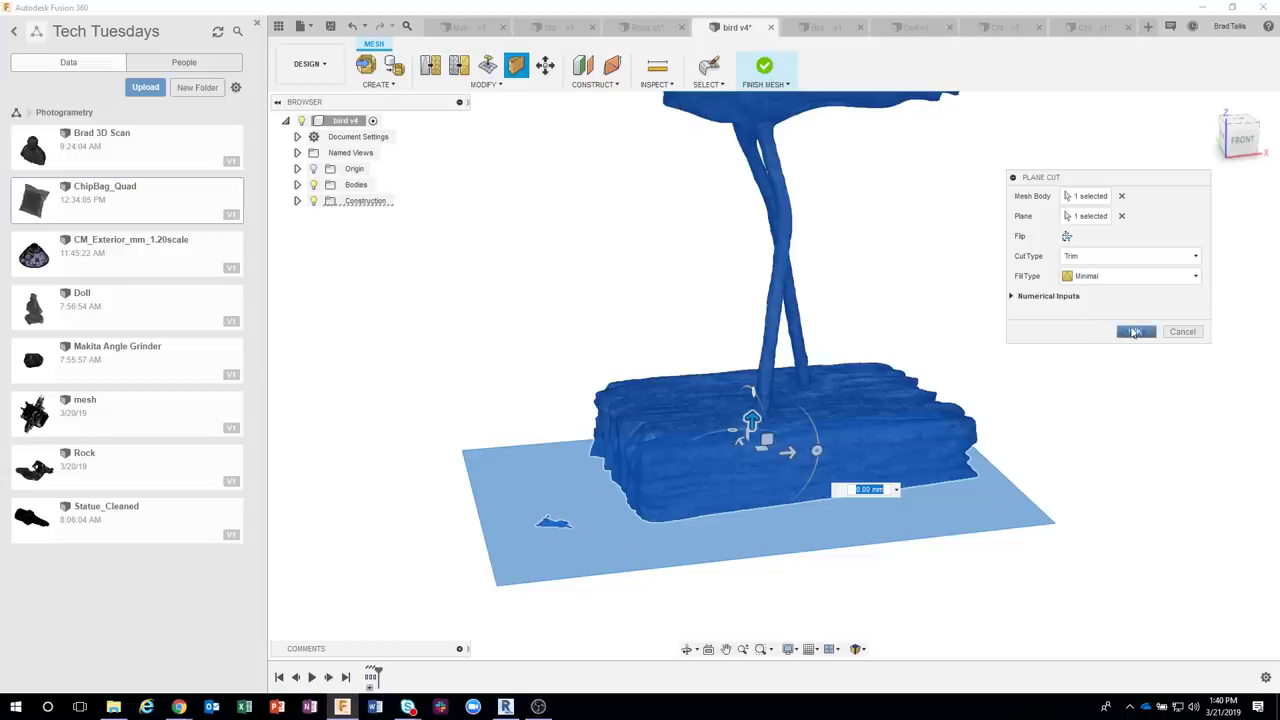
click(1135, 332)
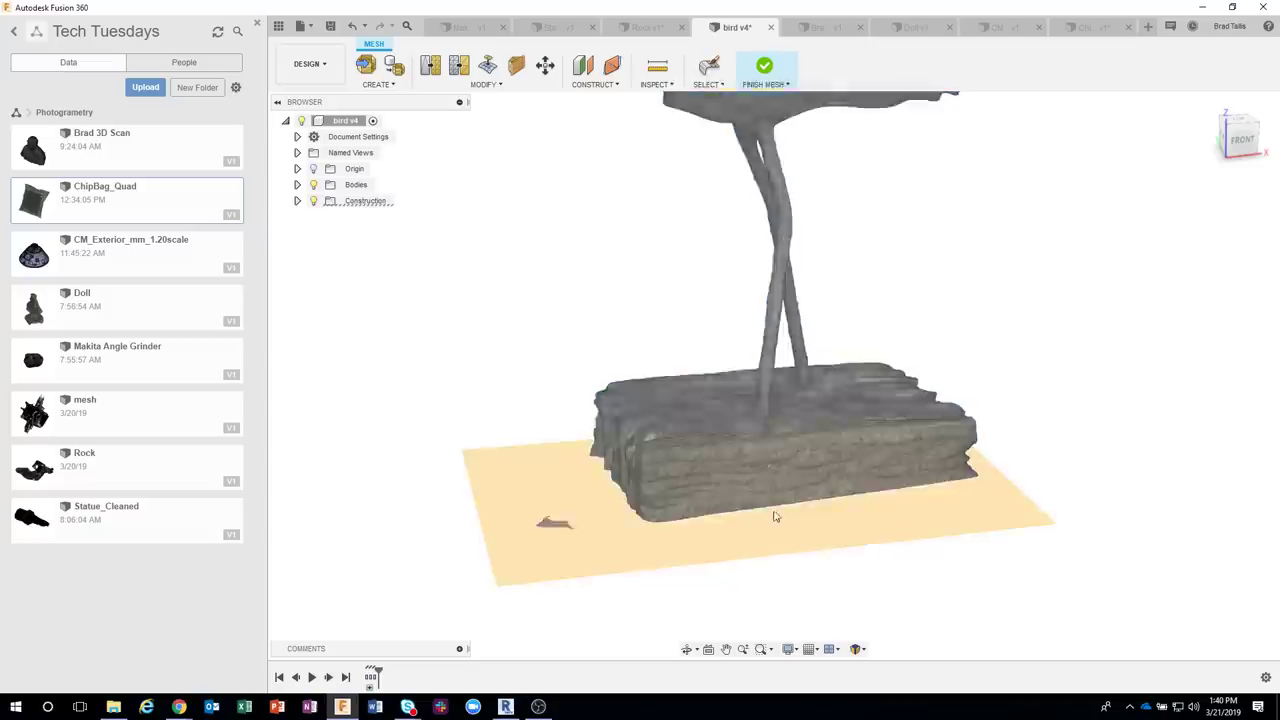
Hide the construction plane and zoom in on the stray fragment beside the log base
shift+middle_drag(998, 272, 497, 390)
click(313, 200)
scroll(526, 509, up, 10)
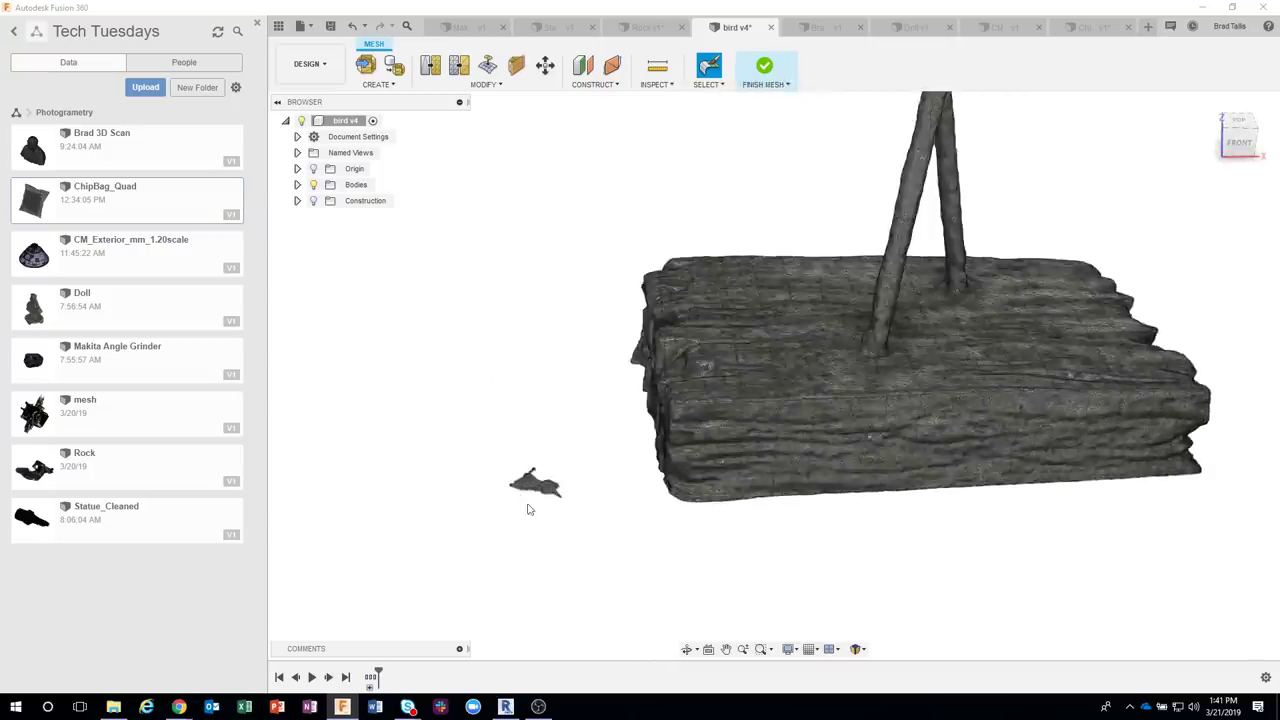
shift+middle_drag(566, 237, 574, 203)
click(500, 86)
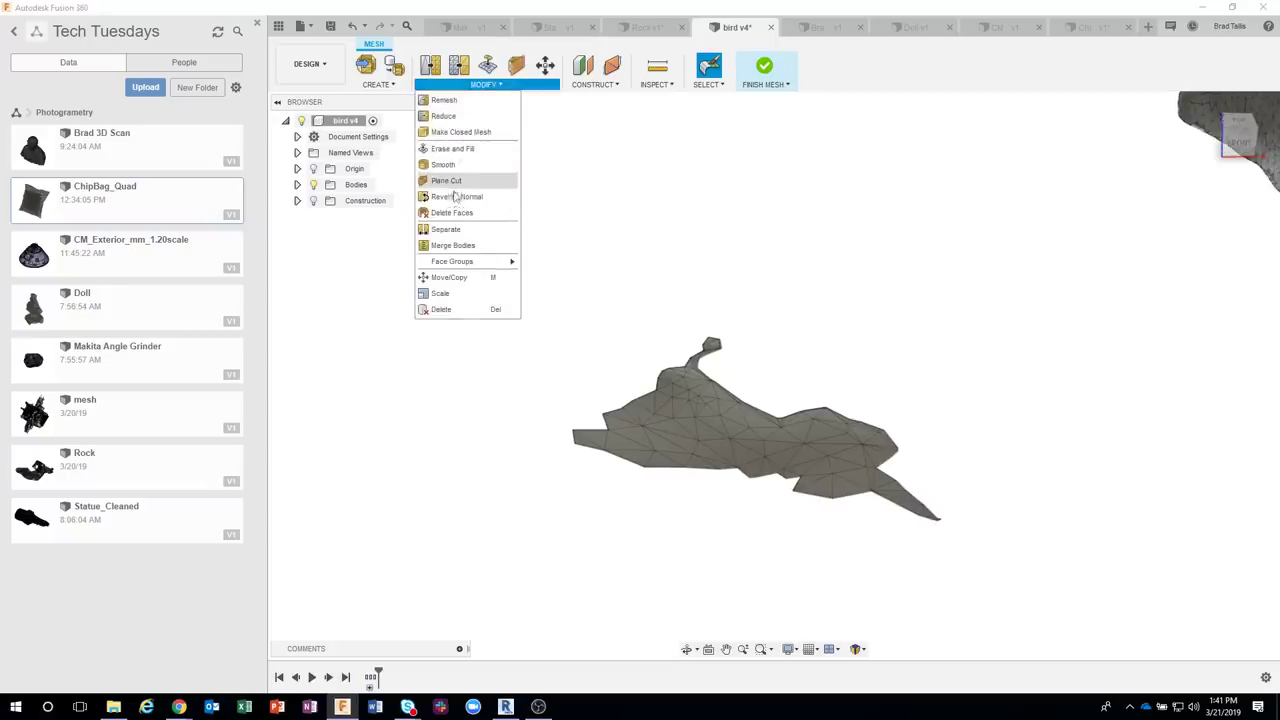
Delete the faces of the stray mesh fragment next to the log base
click(452, 212)
click(676, 418)
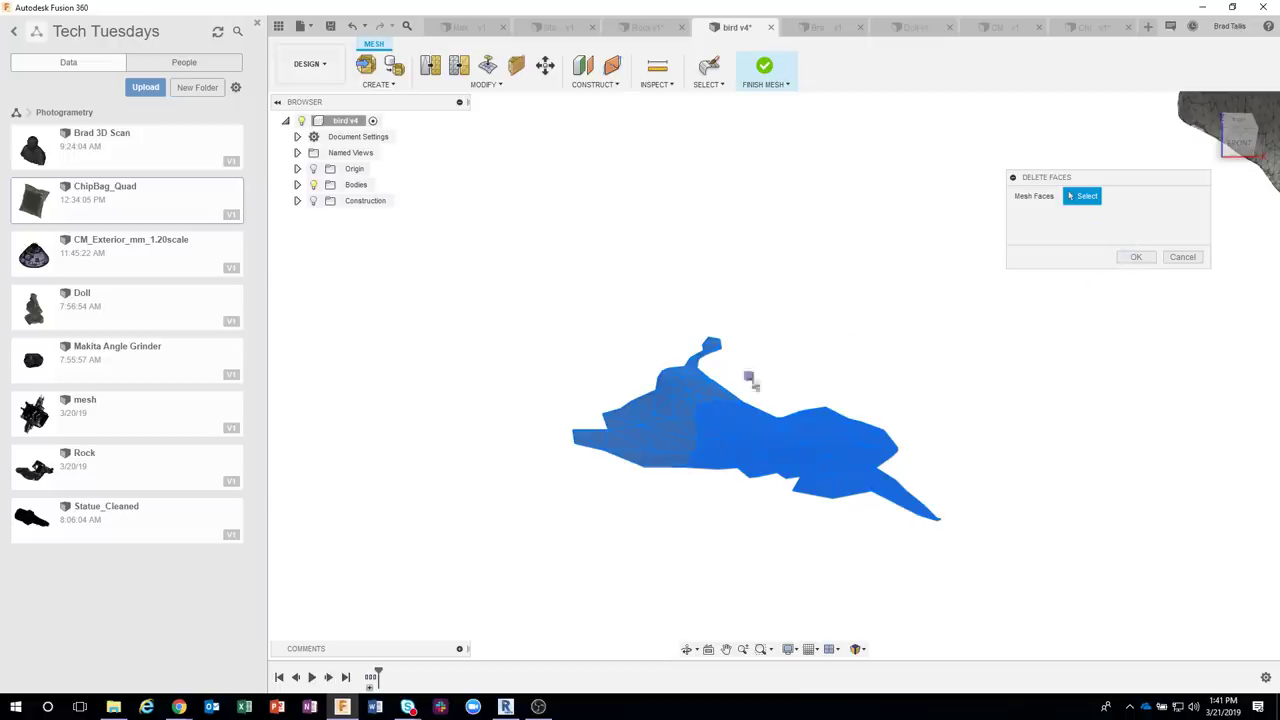
click(1134, 258)
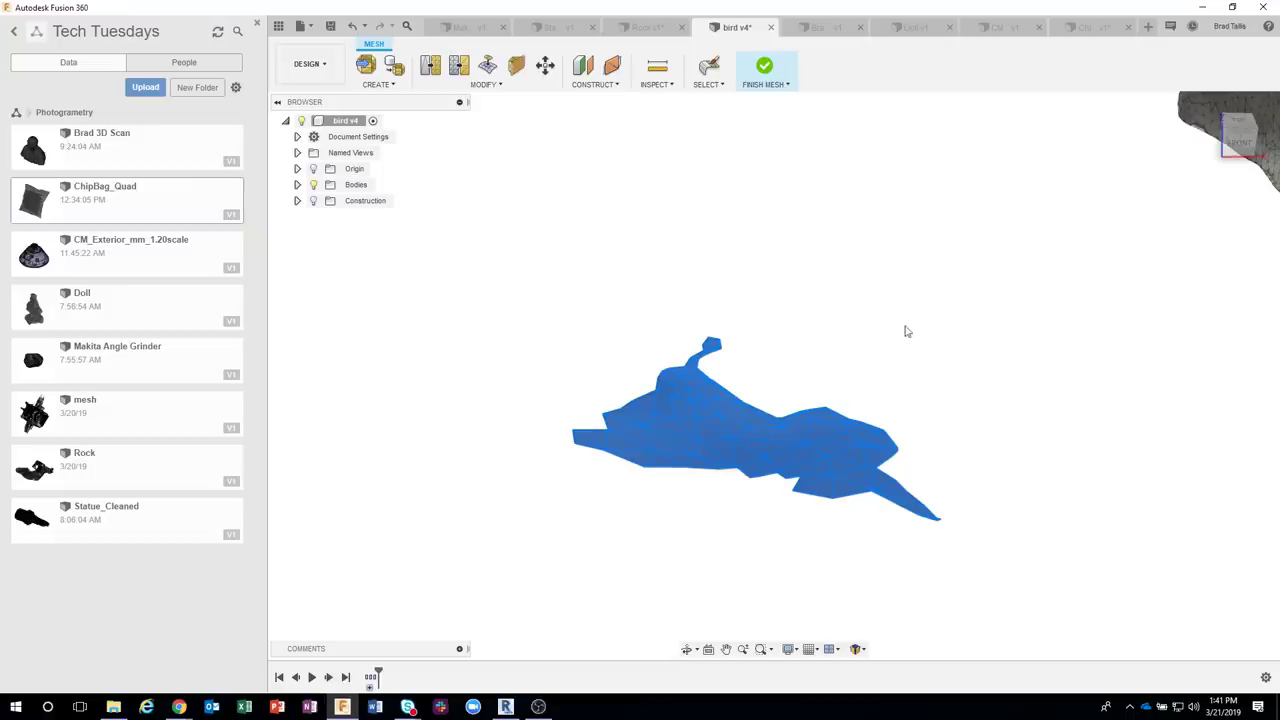
scroll(934, 366, down, 5)
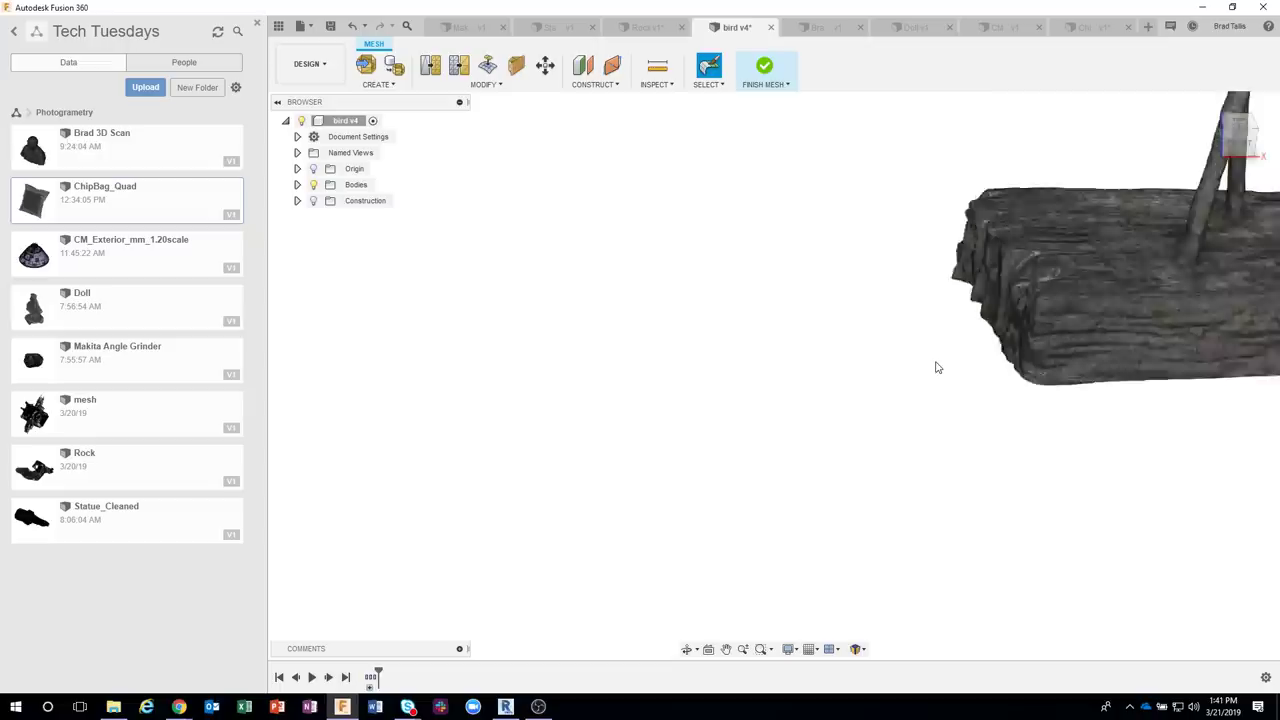
Orbit around the whole bird statue, then switch to the bust scan document
shift+middle_drag(876, 391, 1038, 365)
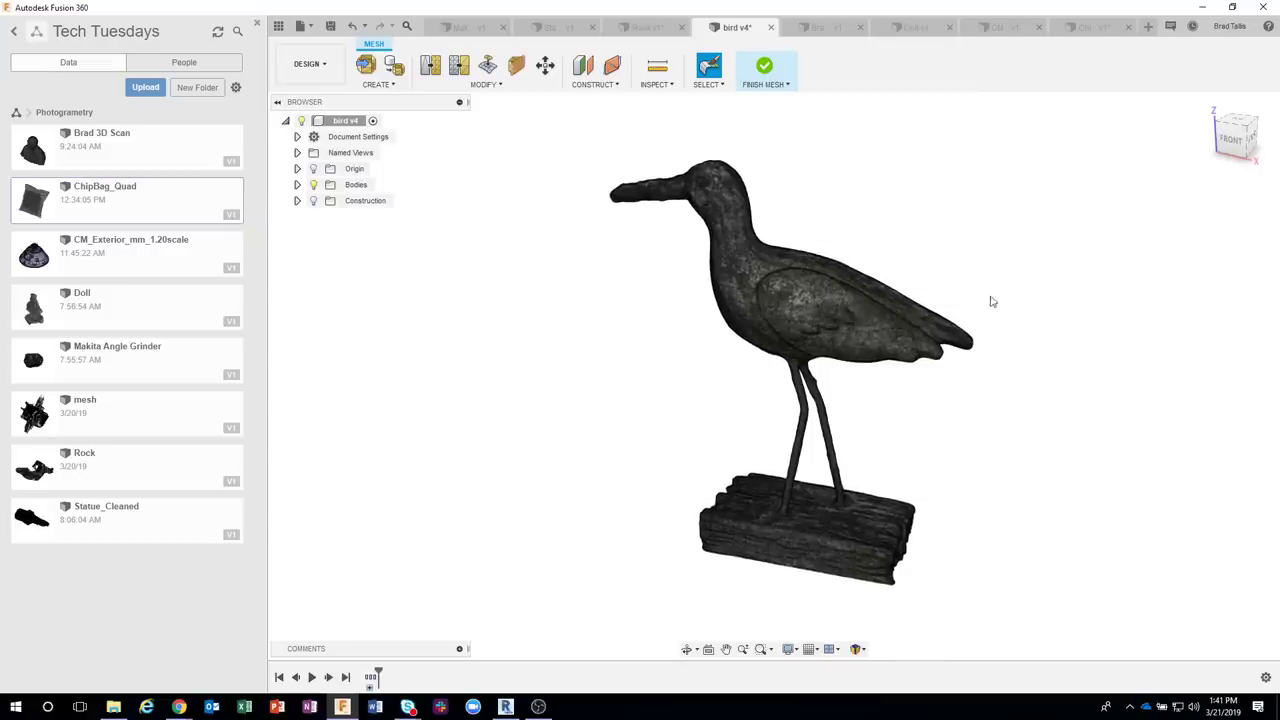
shift+middle_drag(997, 297, 897, 171)
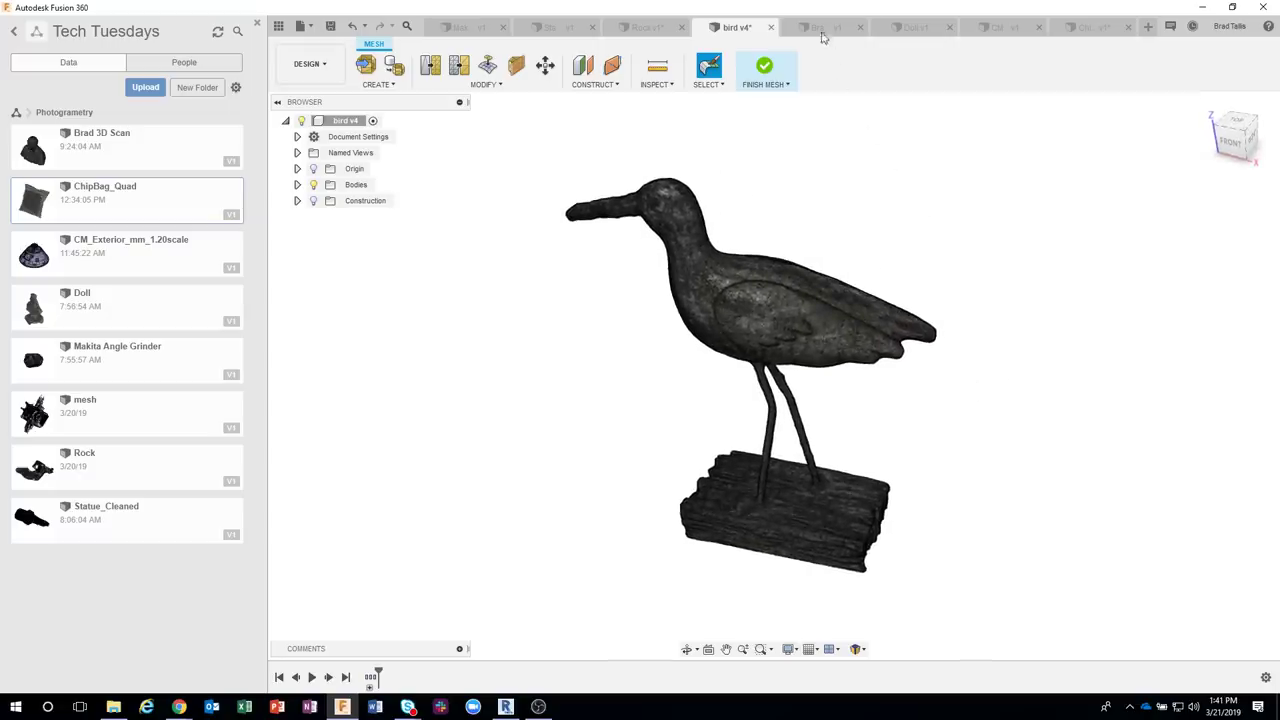
click(818, 28)
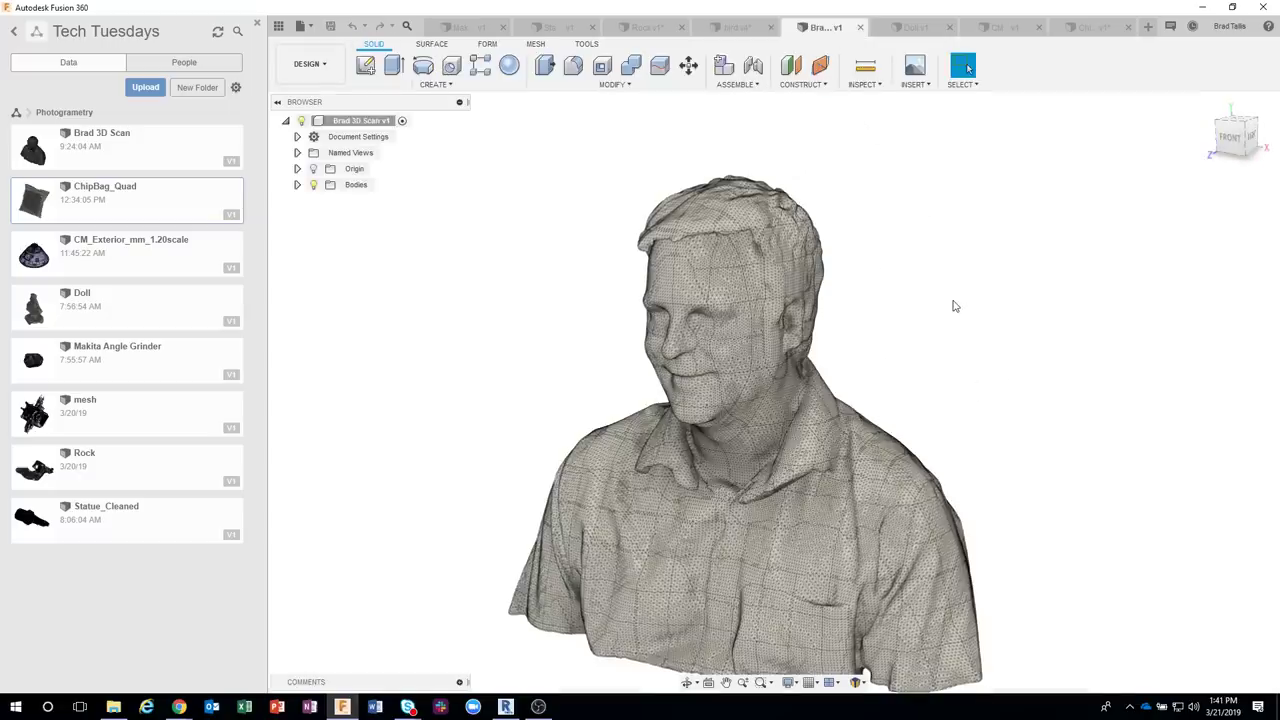
Turn the bust to face front, then close its document to reveal Doll v1
shift+middle_drag(955, 306, 805, 204)
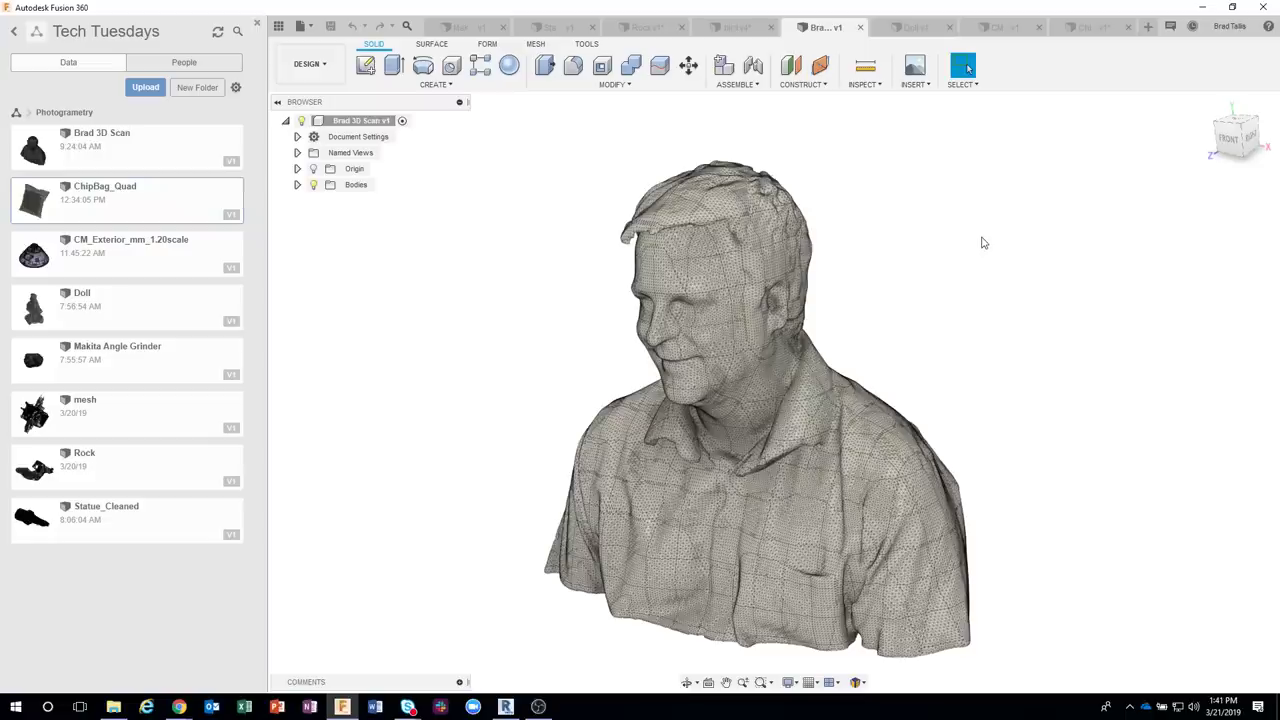
shift+middle_drag(988, 243, 980, 240)
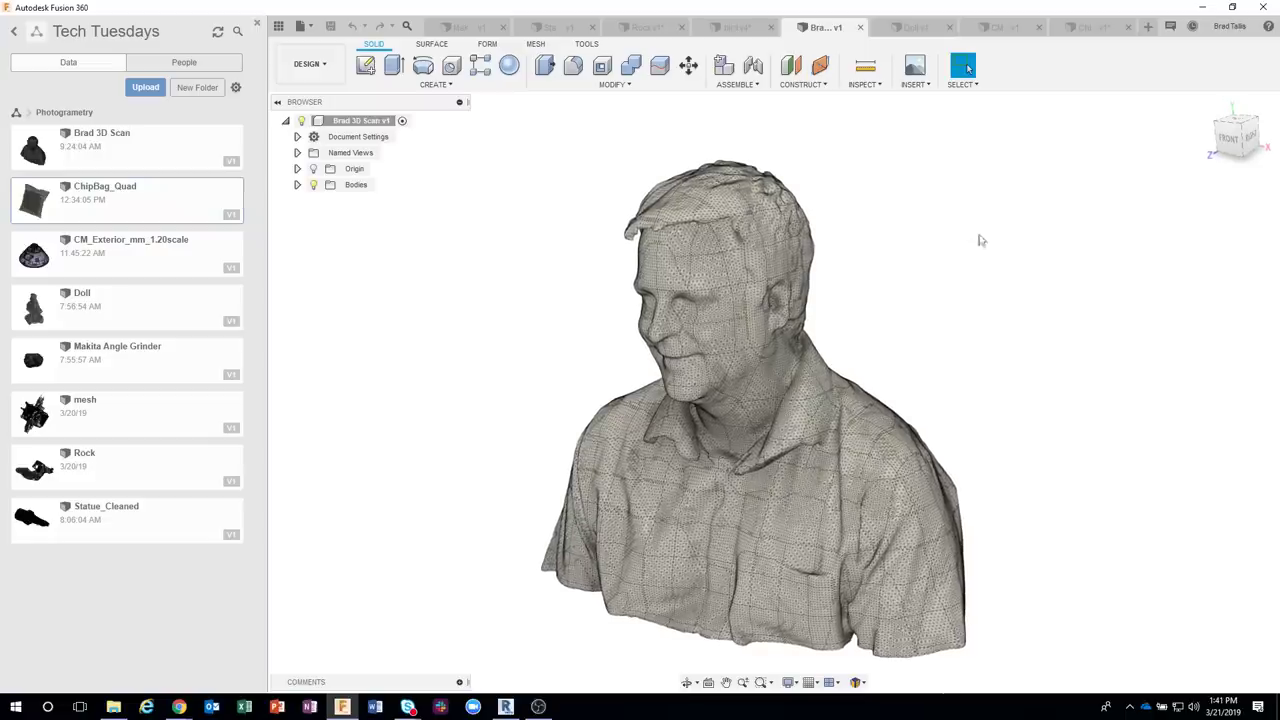
click(861, 28)
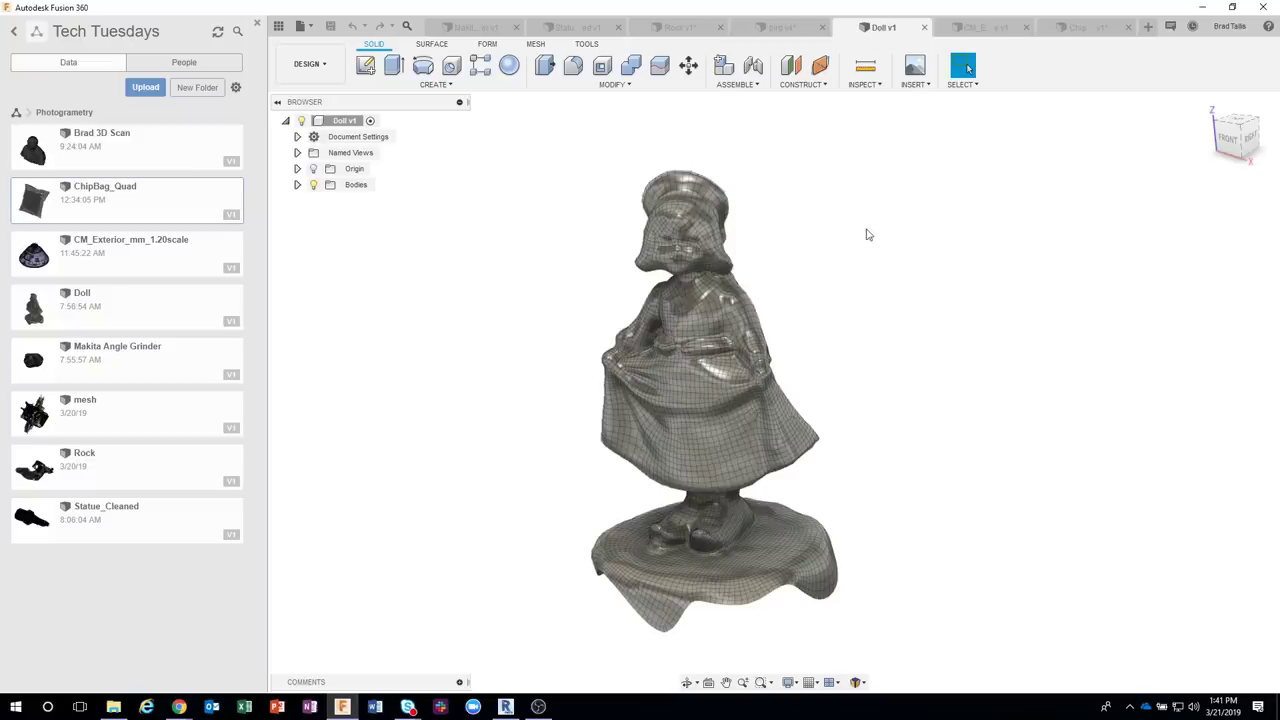
Zoom to a low frontal view of the doll and close the Data Panel
shift+middle_drag(868, 234, 791, 246)
scroll(798, 273, up, 3)
scroll(791, 246, up, 3)
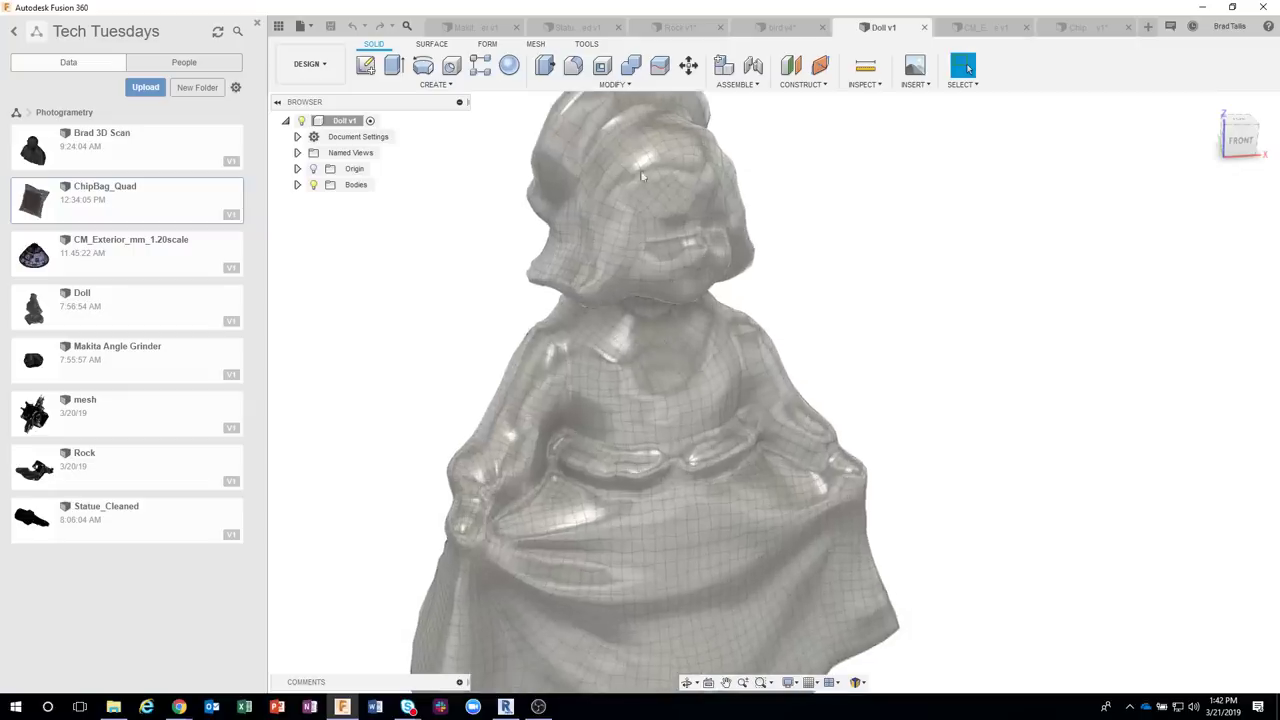
shift+middle_drag(641, 176, 919, 408)
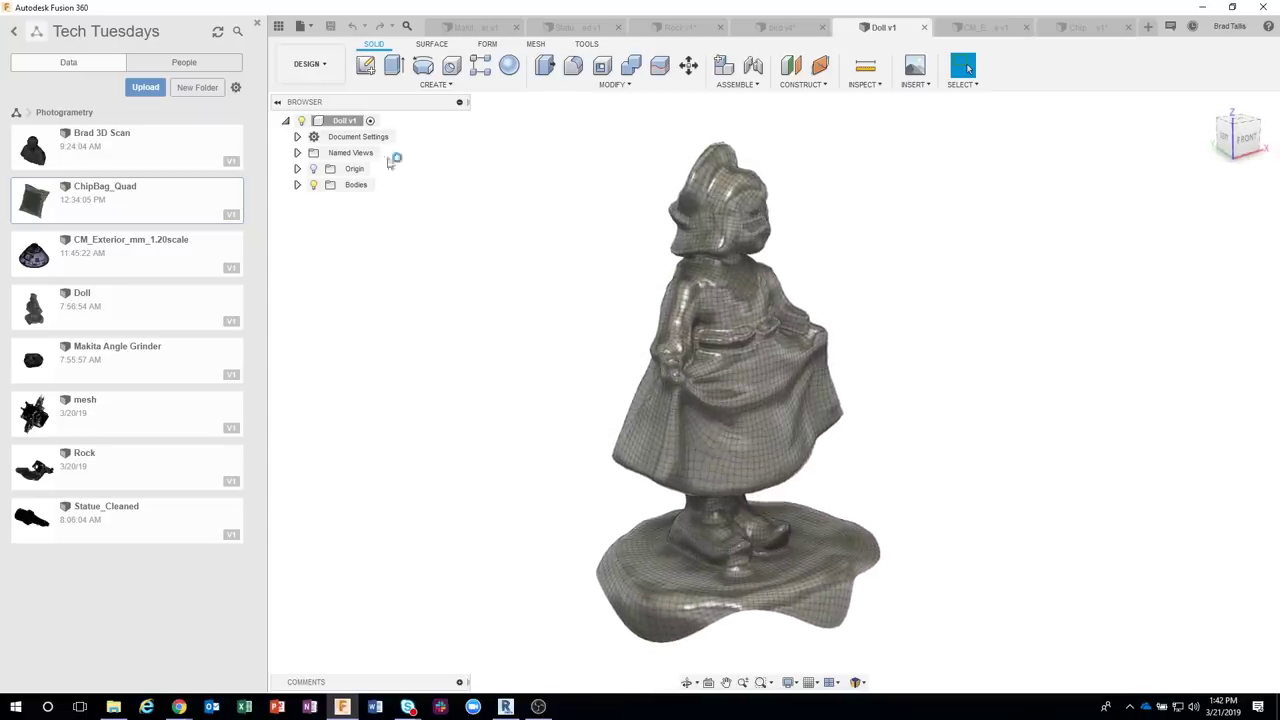
click(279, 26)
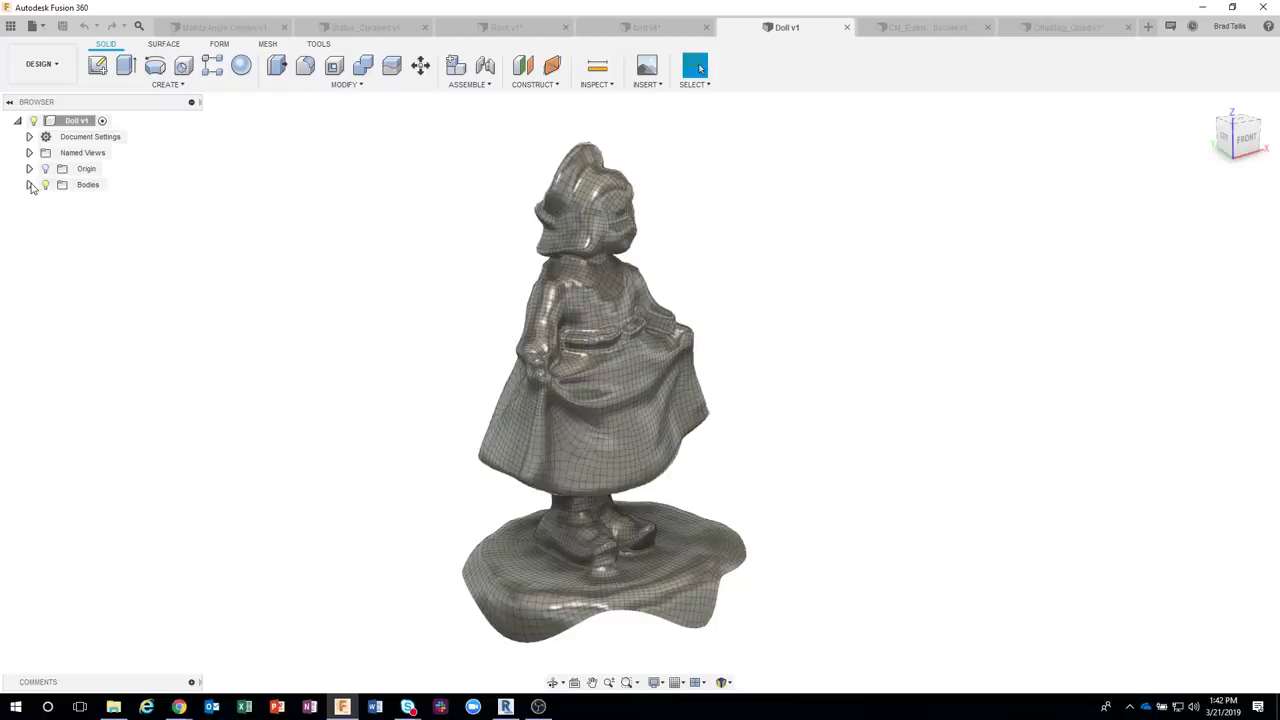
Expand Bodies and try converting the Doll mesh body with Mesh to BRep
click(30, 186)
right_click(92, 202)
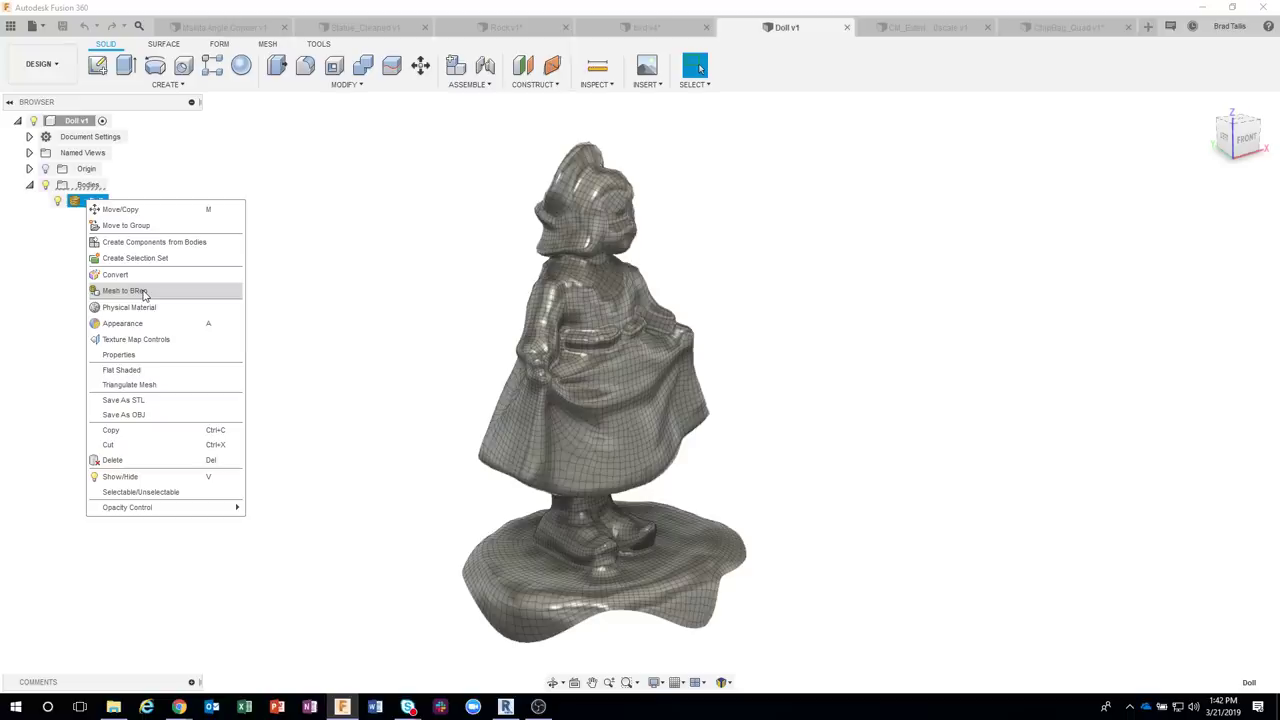
click(369, 337)
Orbit the doll, then turn on Capture Design History for Doll v1
click(543, 411)
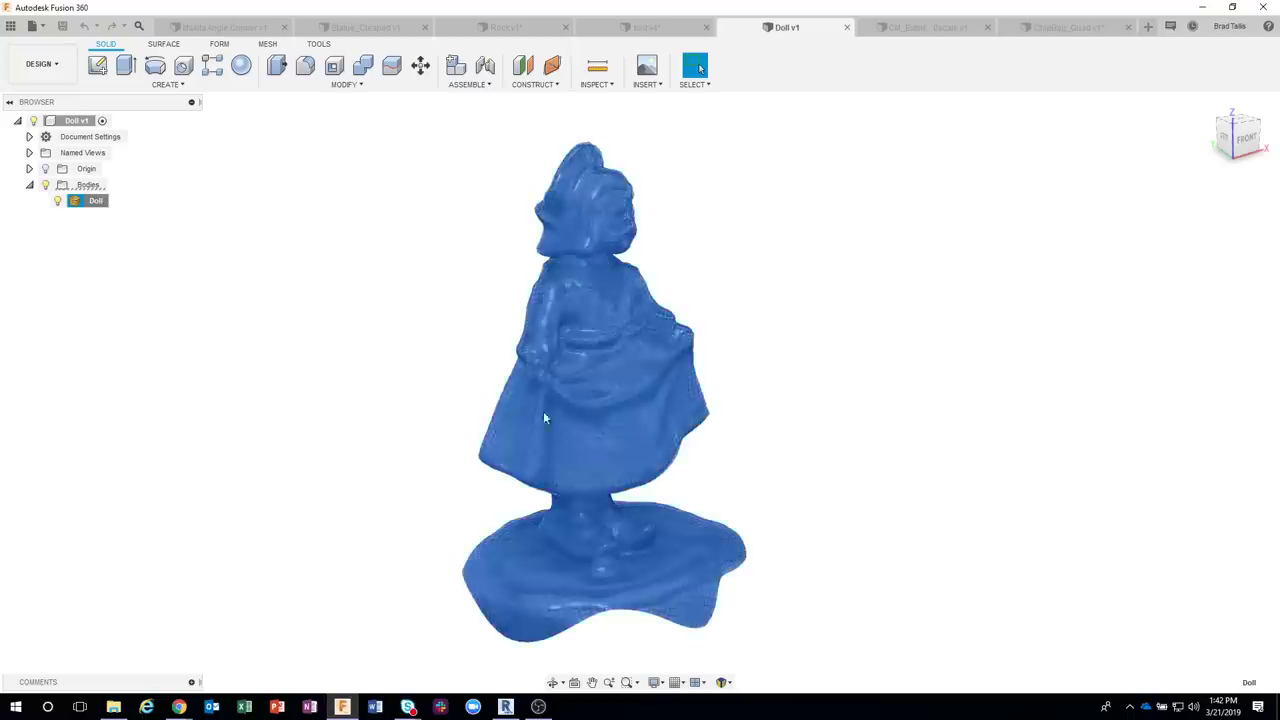
shift+middle_drag(543, 411, 672, 512)
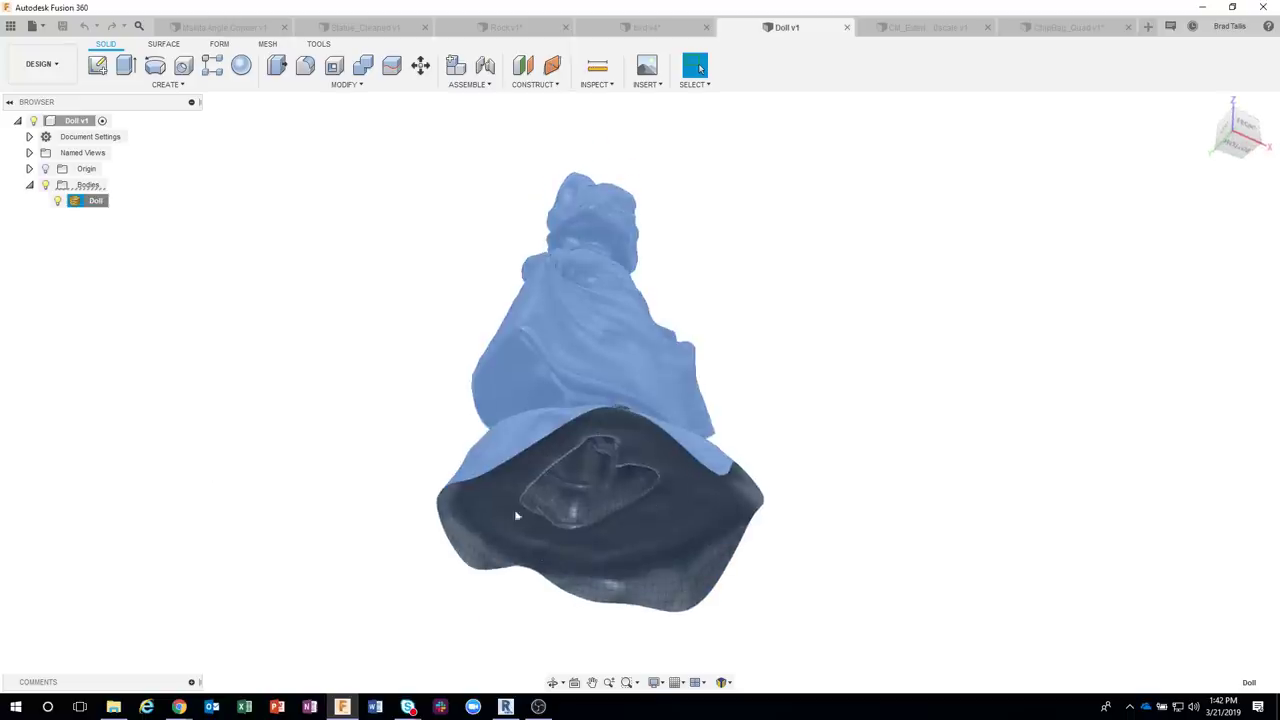
shift+middle_drag(677, 568, 174, 149)
right_click(79, 121)
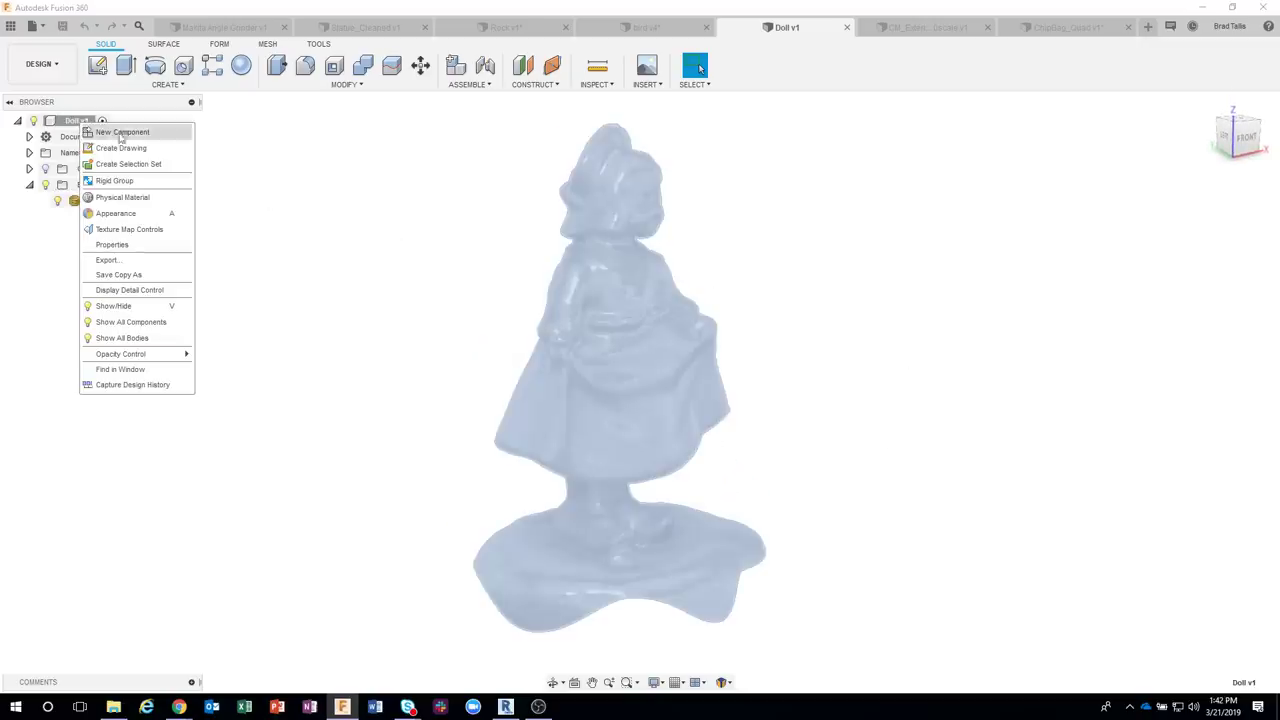
click(130, 385)
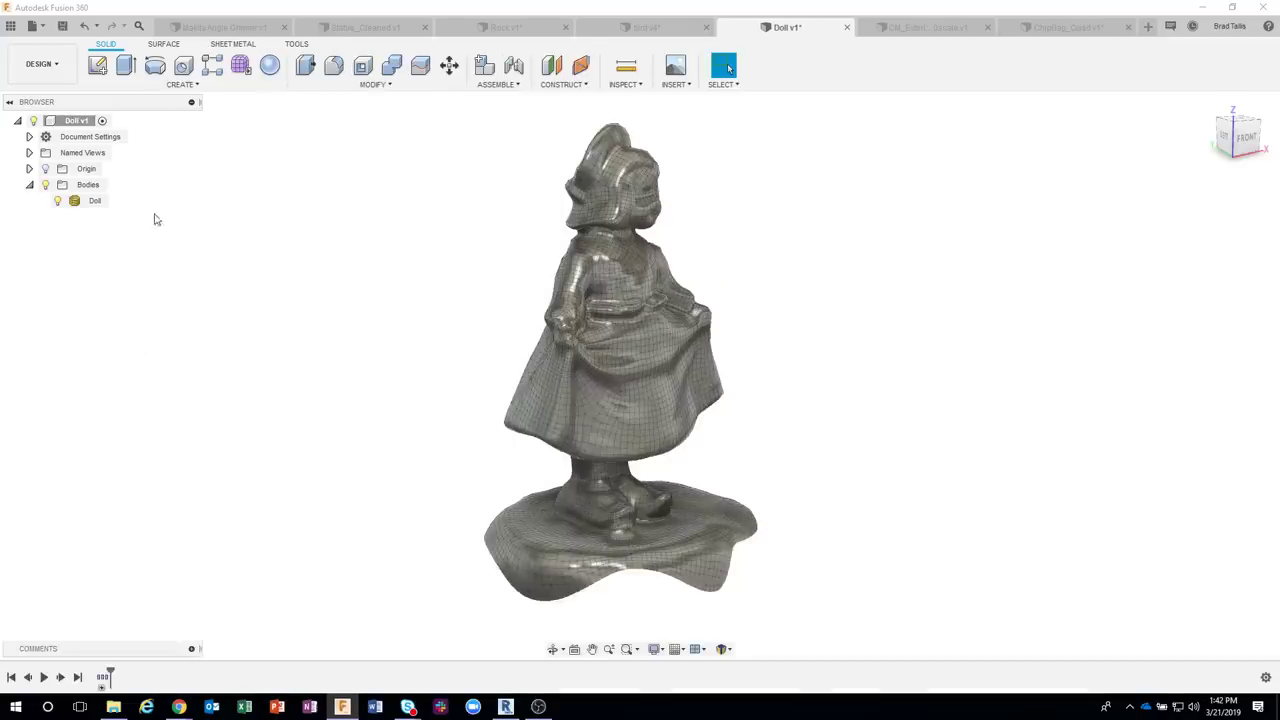
right_click(97, 203)
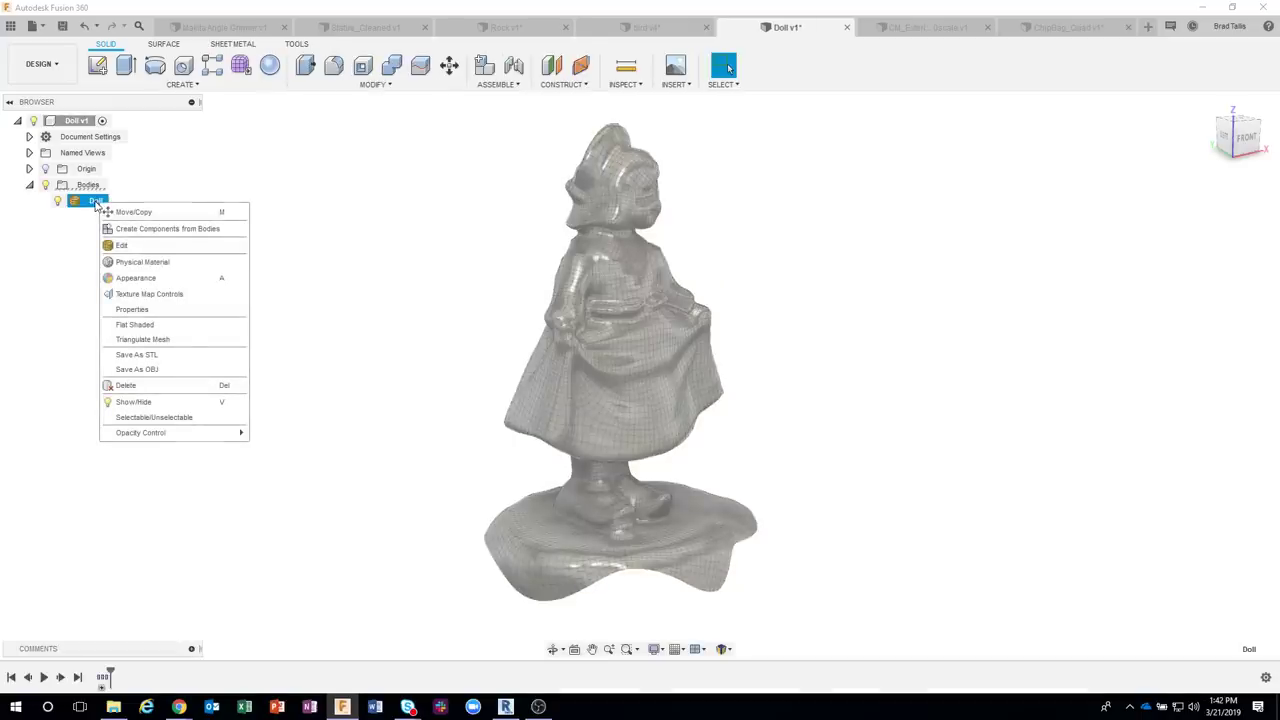
click(121, 245)
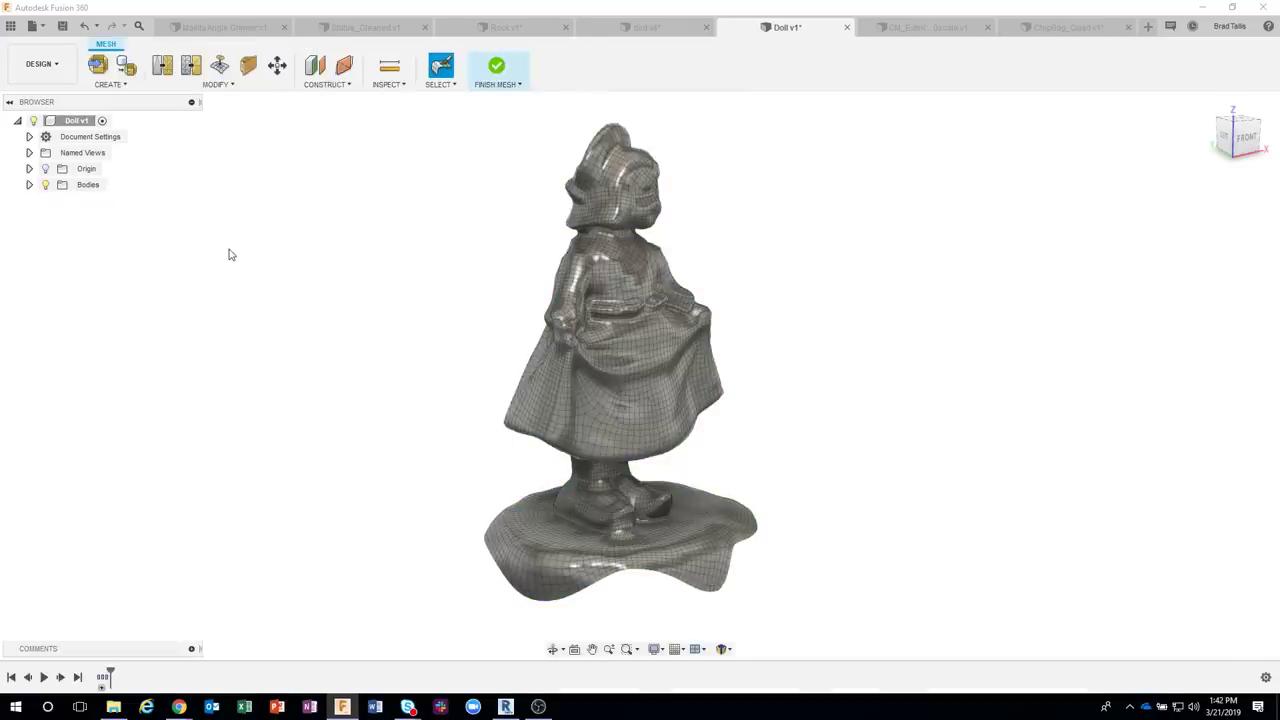
click(127, 86)
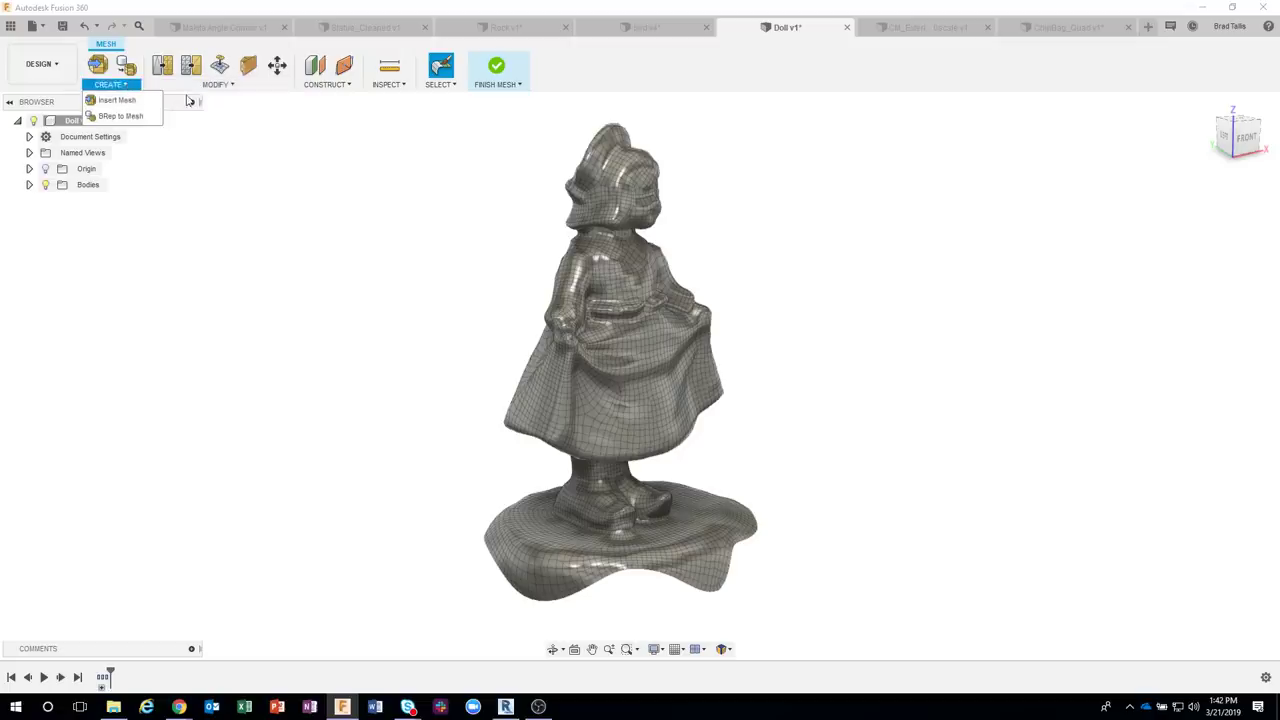
click(220, 86)
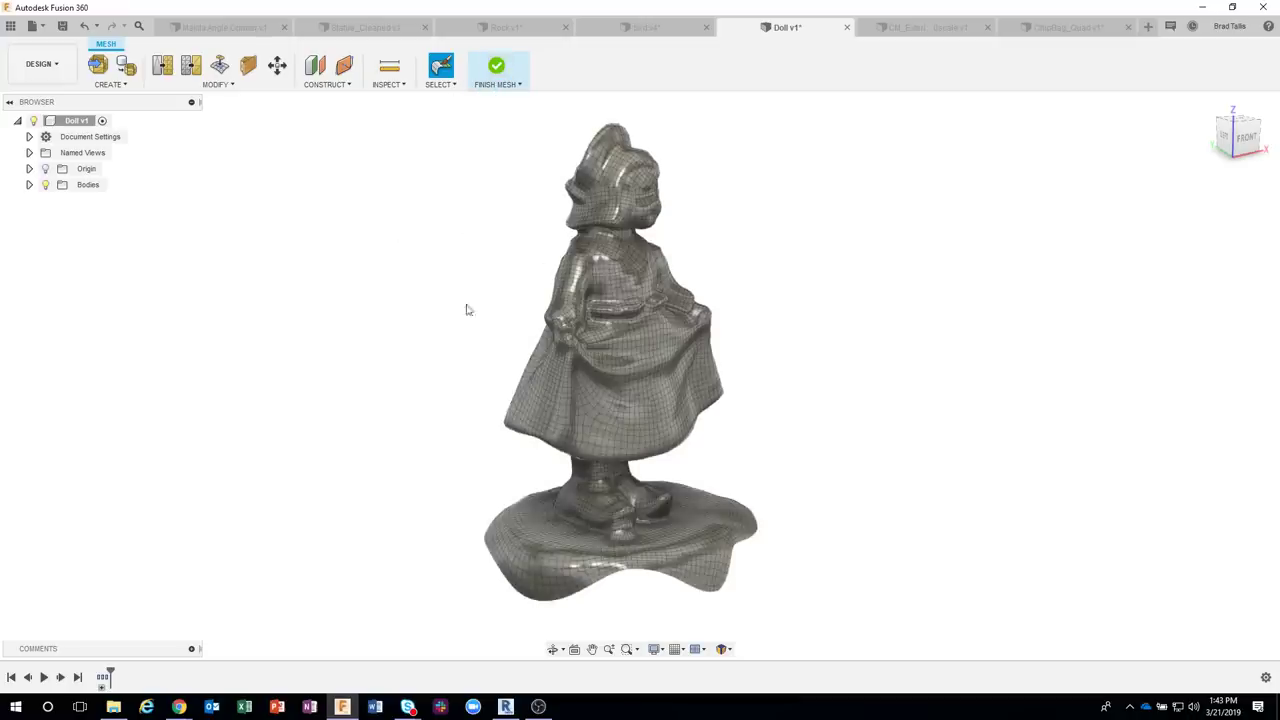
Look through the Doll body's context menu and the Surface tab's Modify and Create lists
right_click(95, 202)
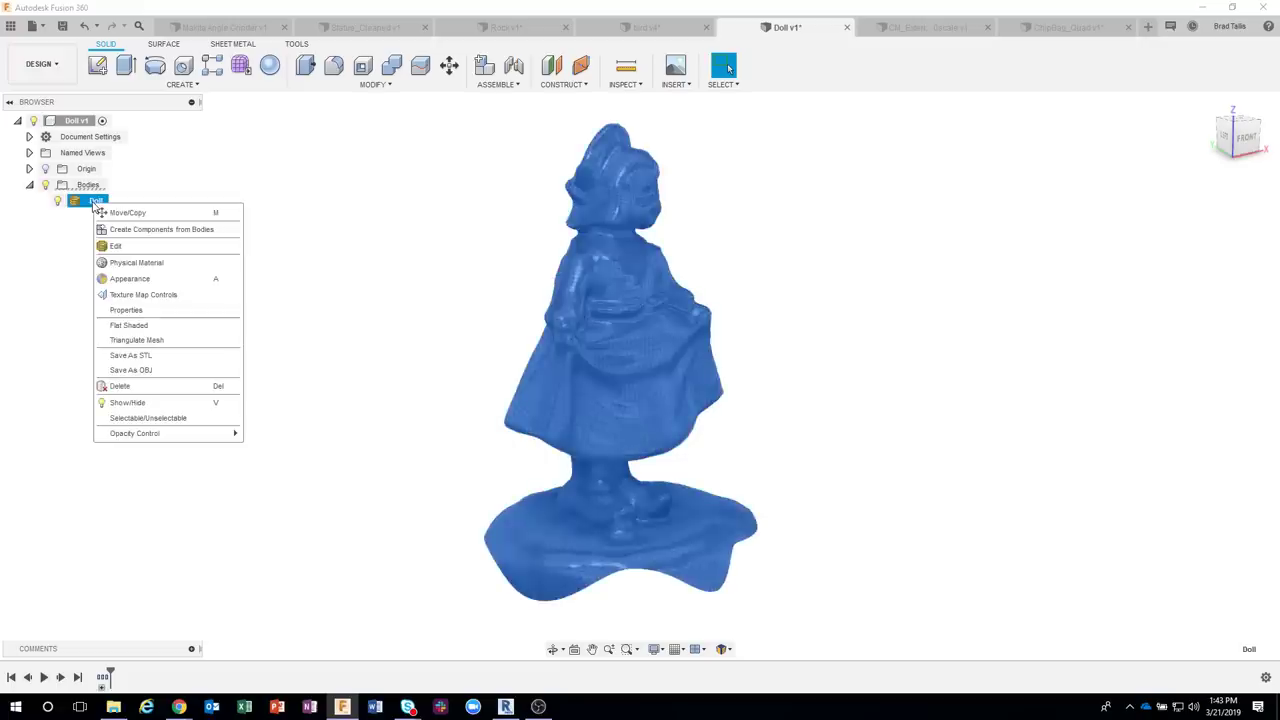
click(201, 173)
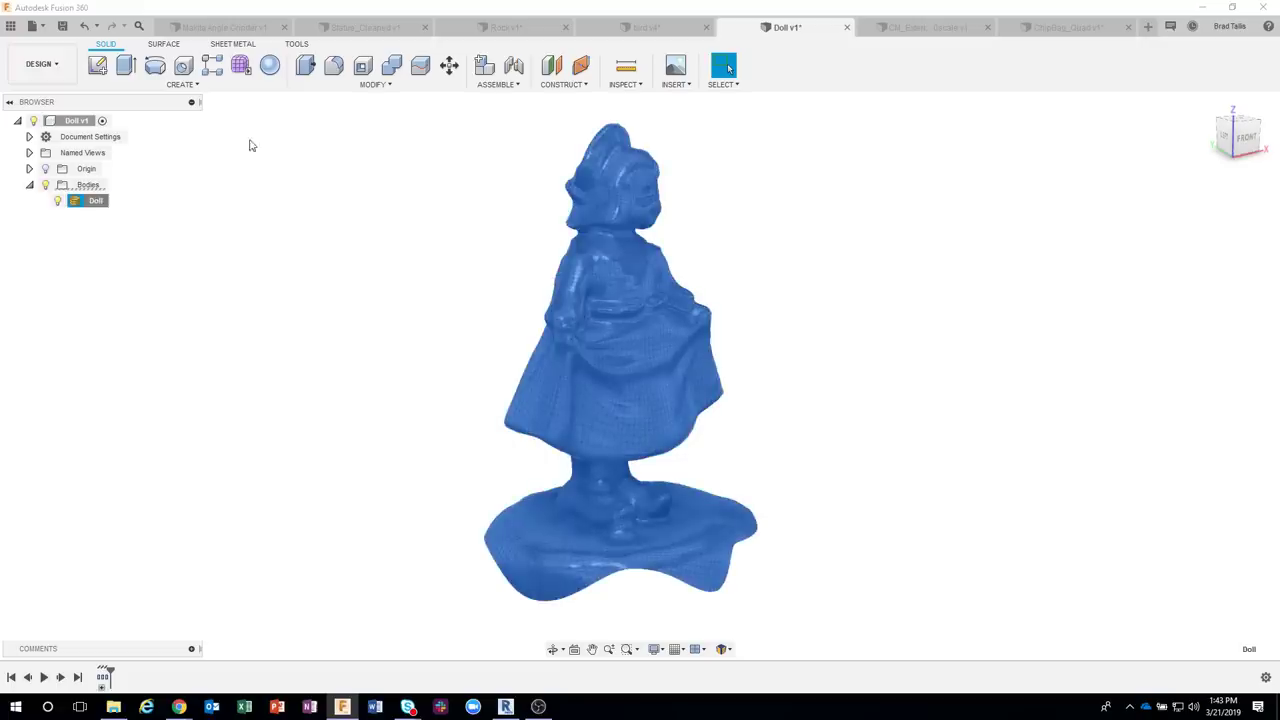
click(168, 50)
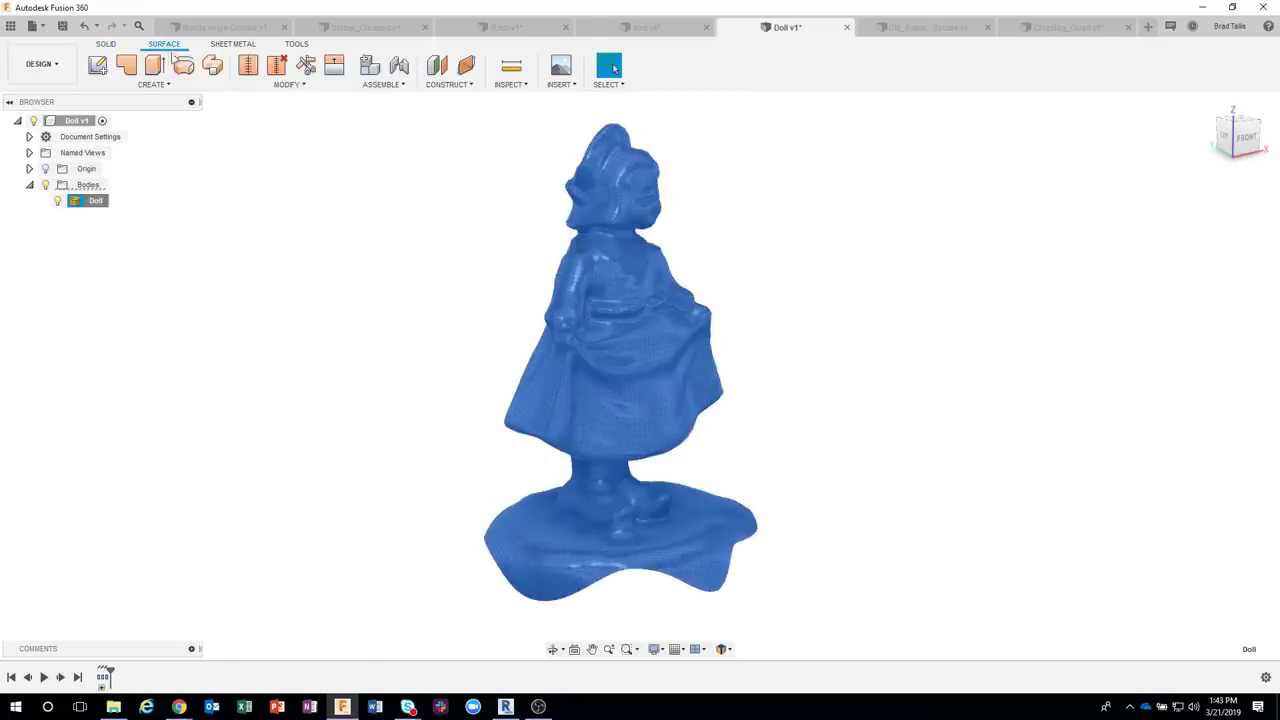
click(289, 87)
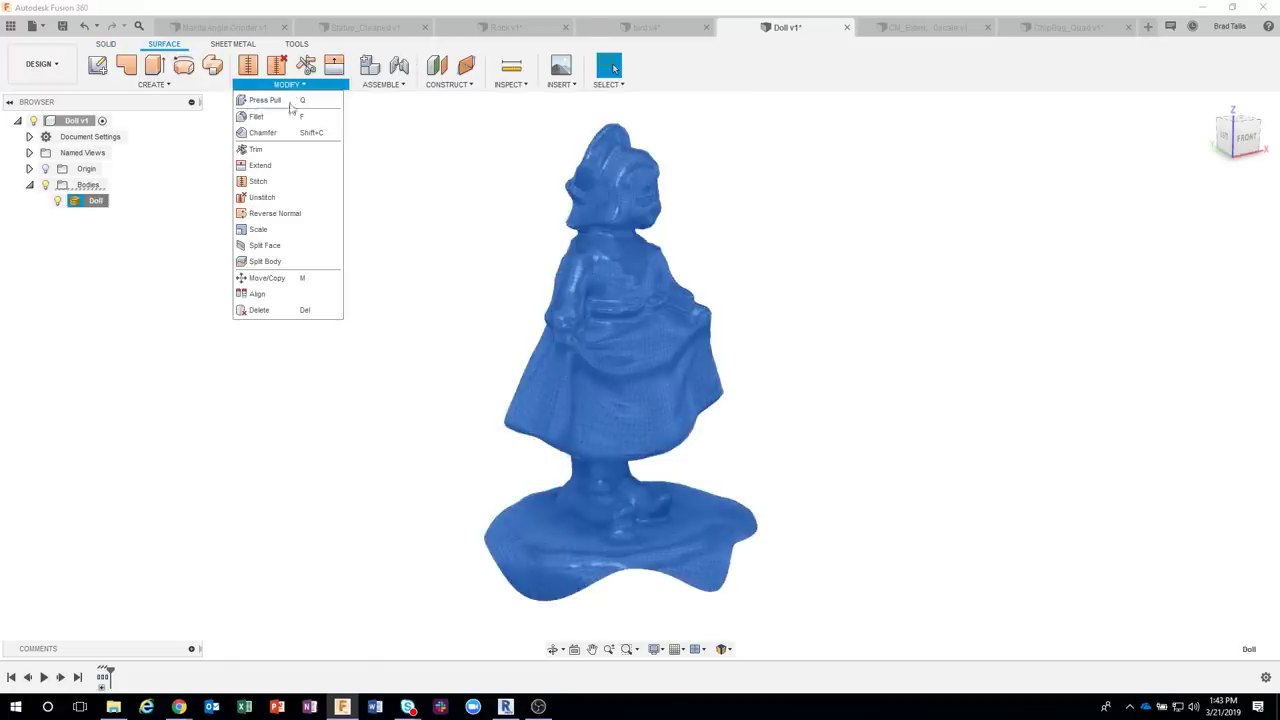
click(411, 330)
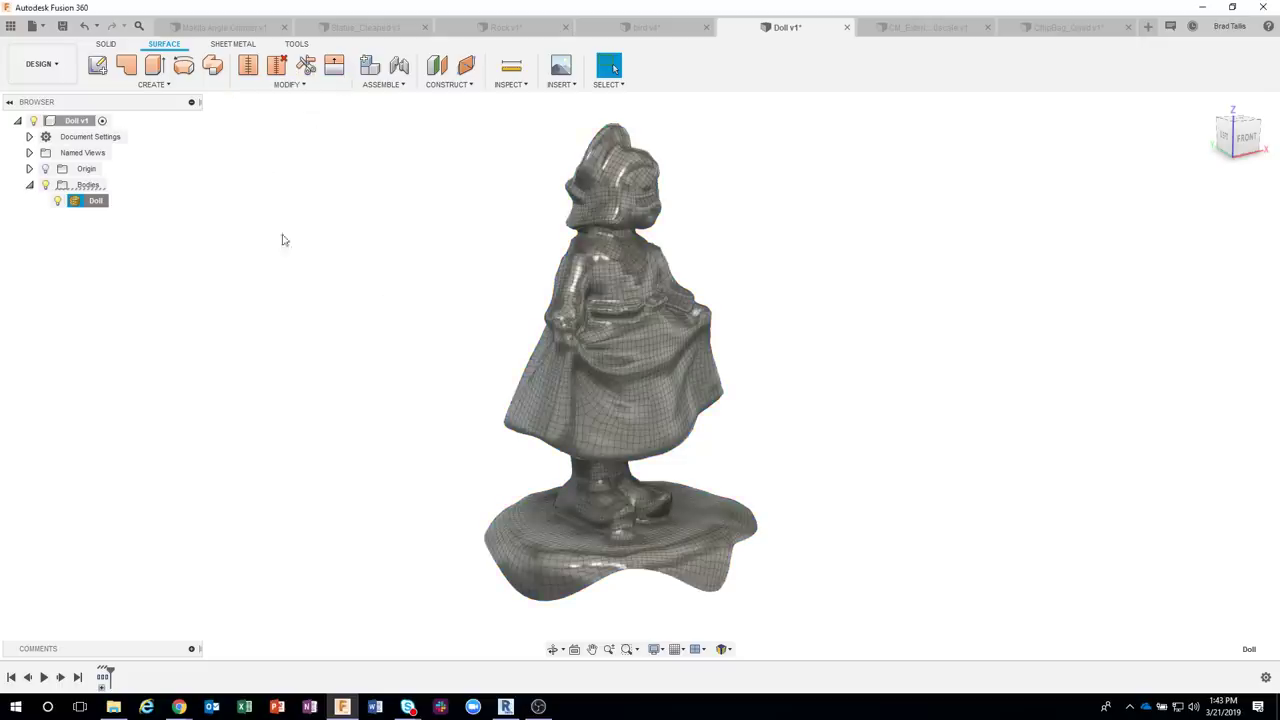
click(163, 87)
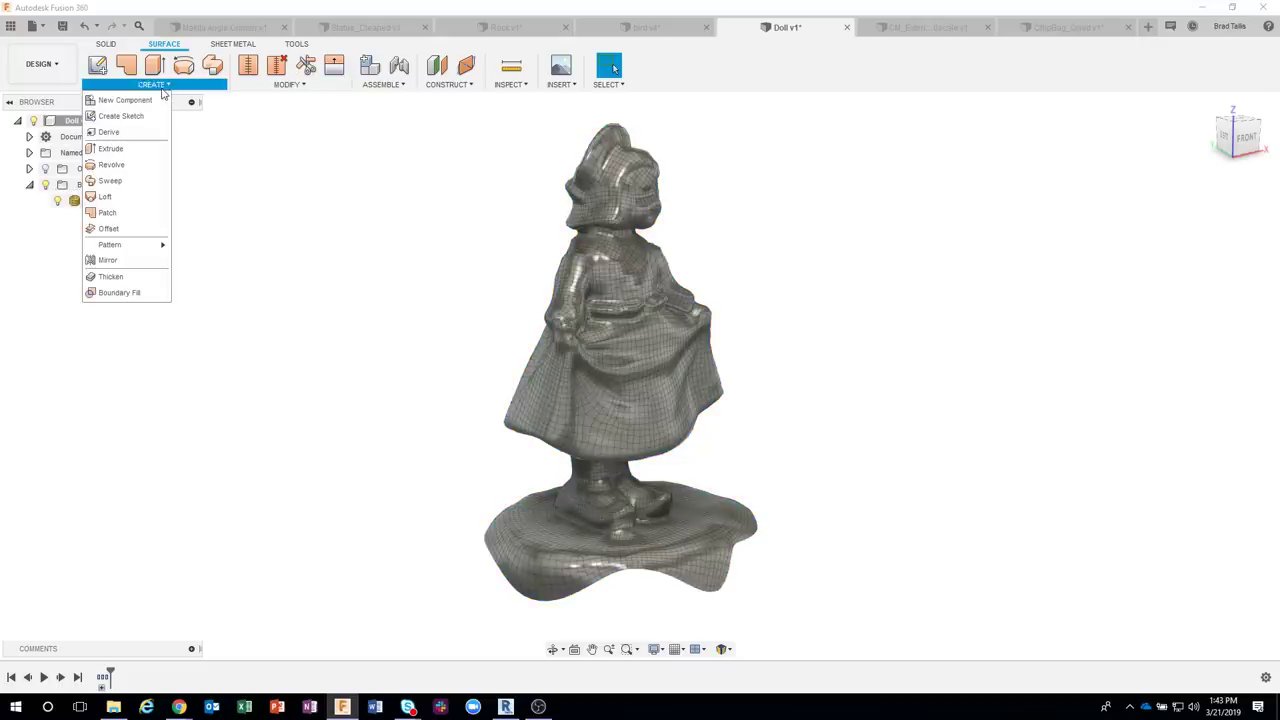
click(289, 201)
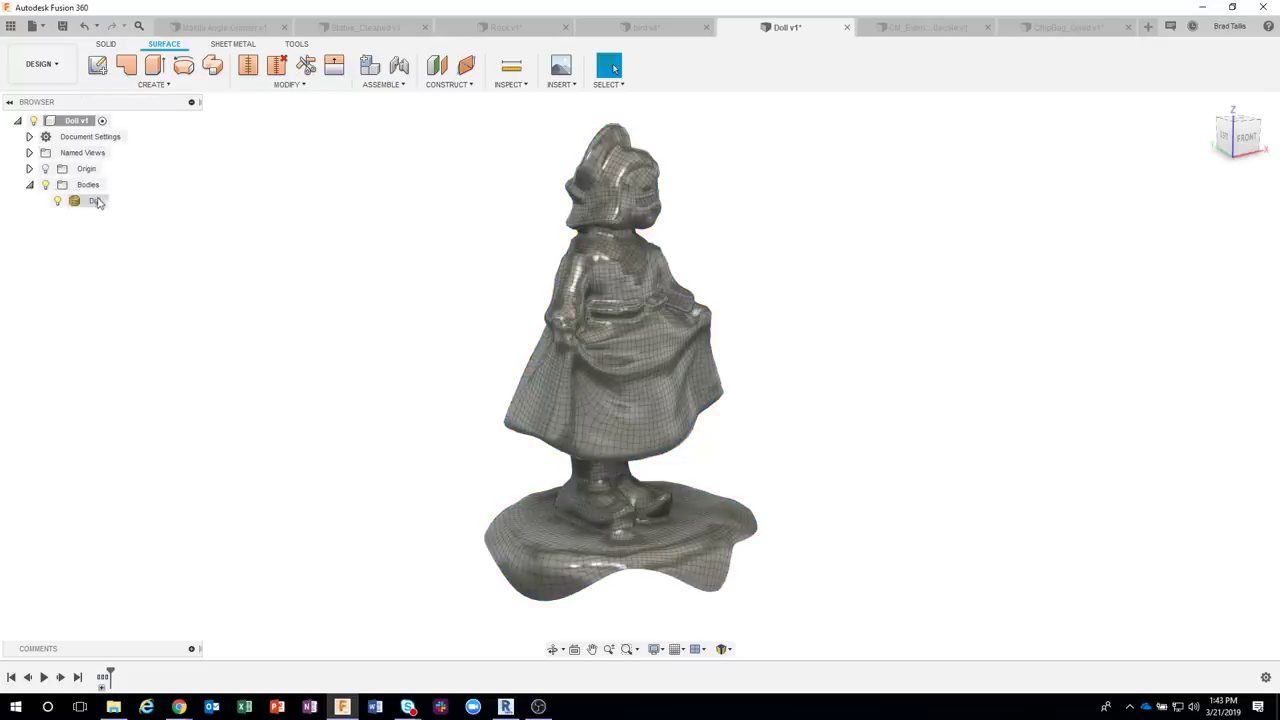
Select the Doll body and start Create Form from the Solid tab
click(96, 201)
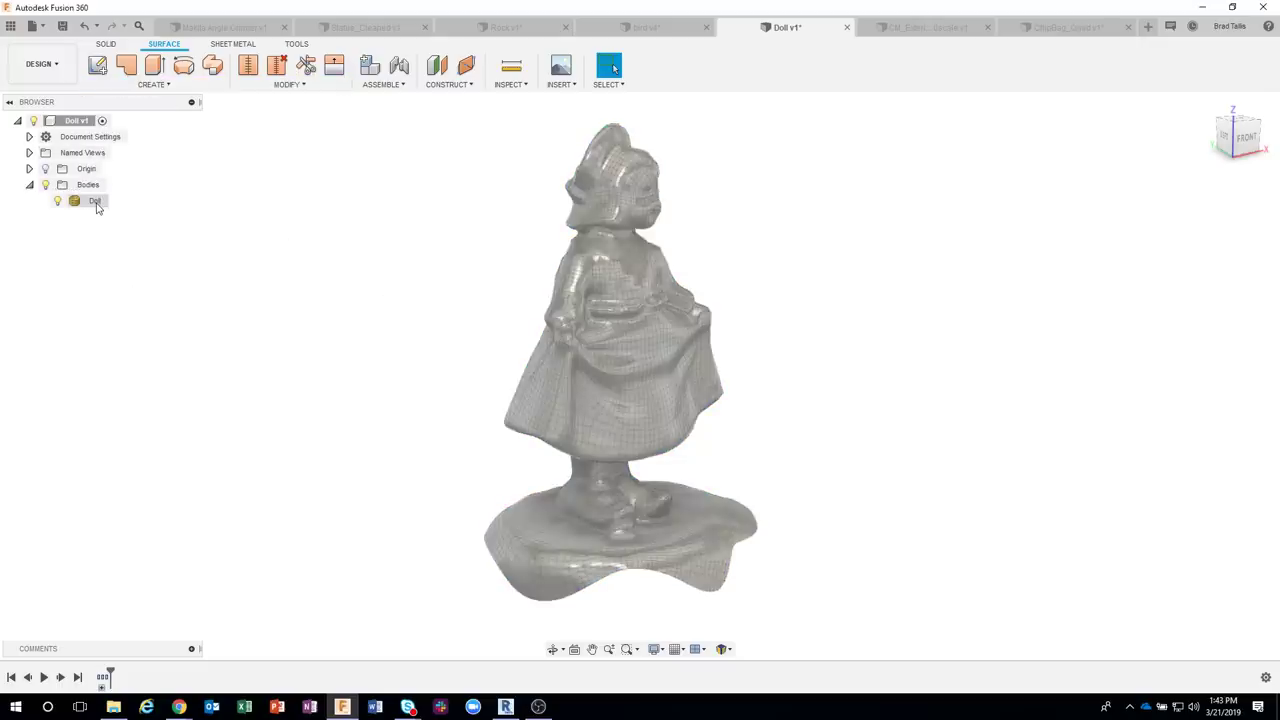
right_click(78, 122)
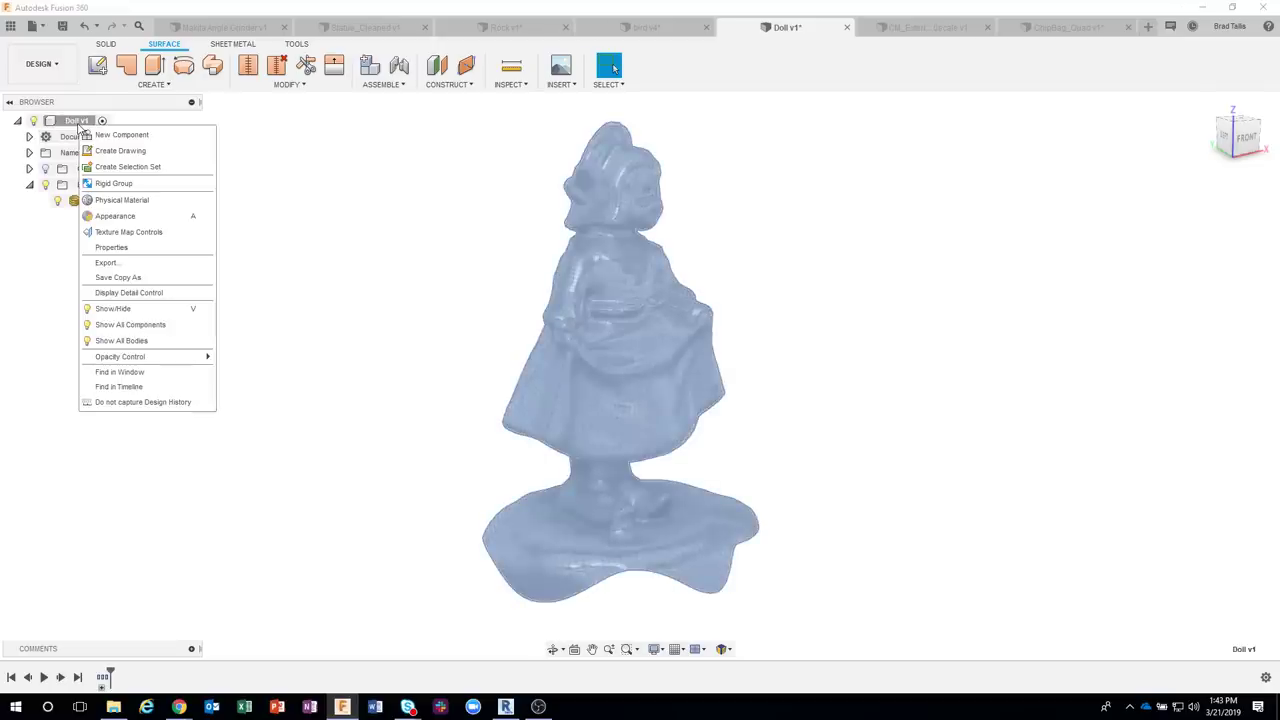
right_click(72, 204)
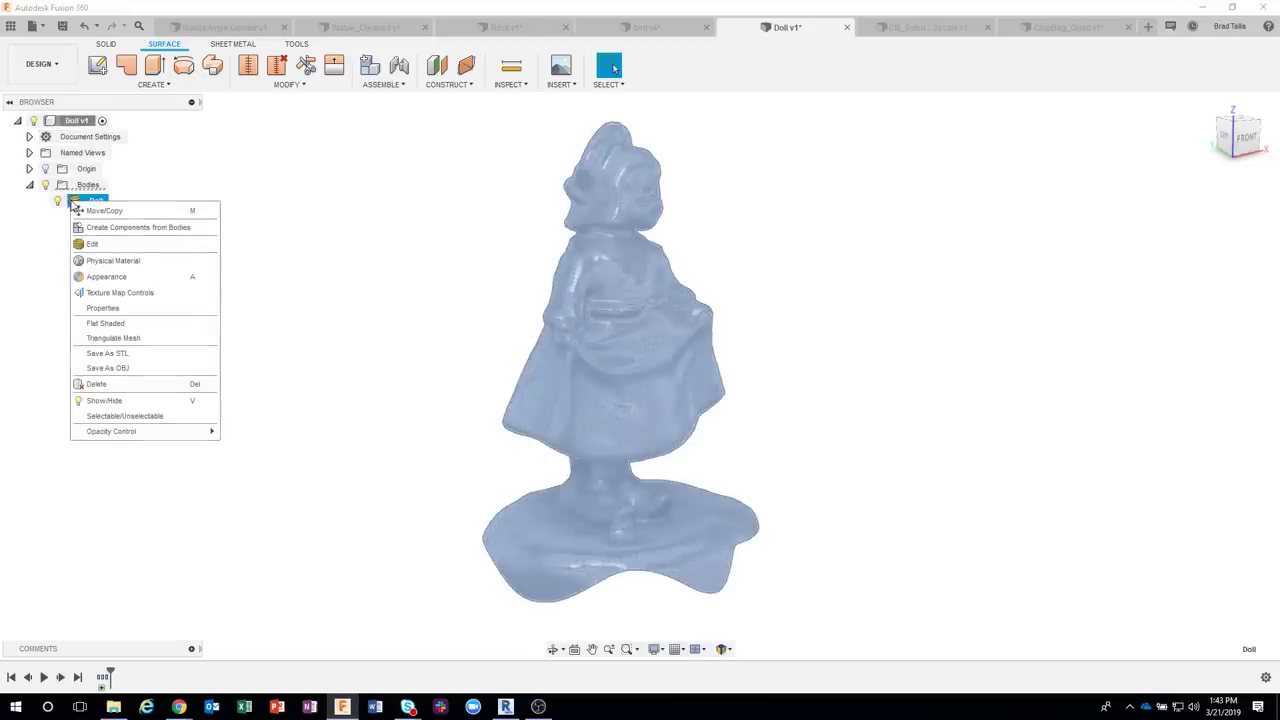
click(217, 179)
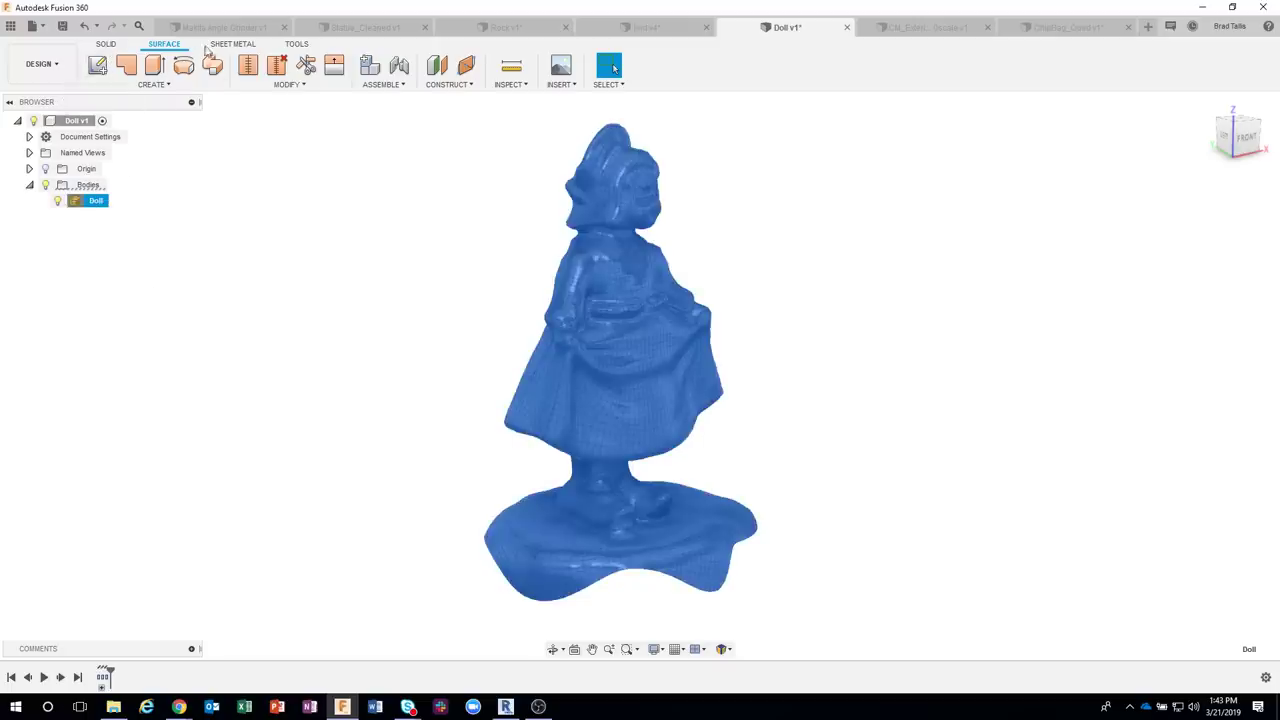
click(297, 46)
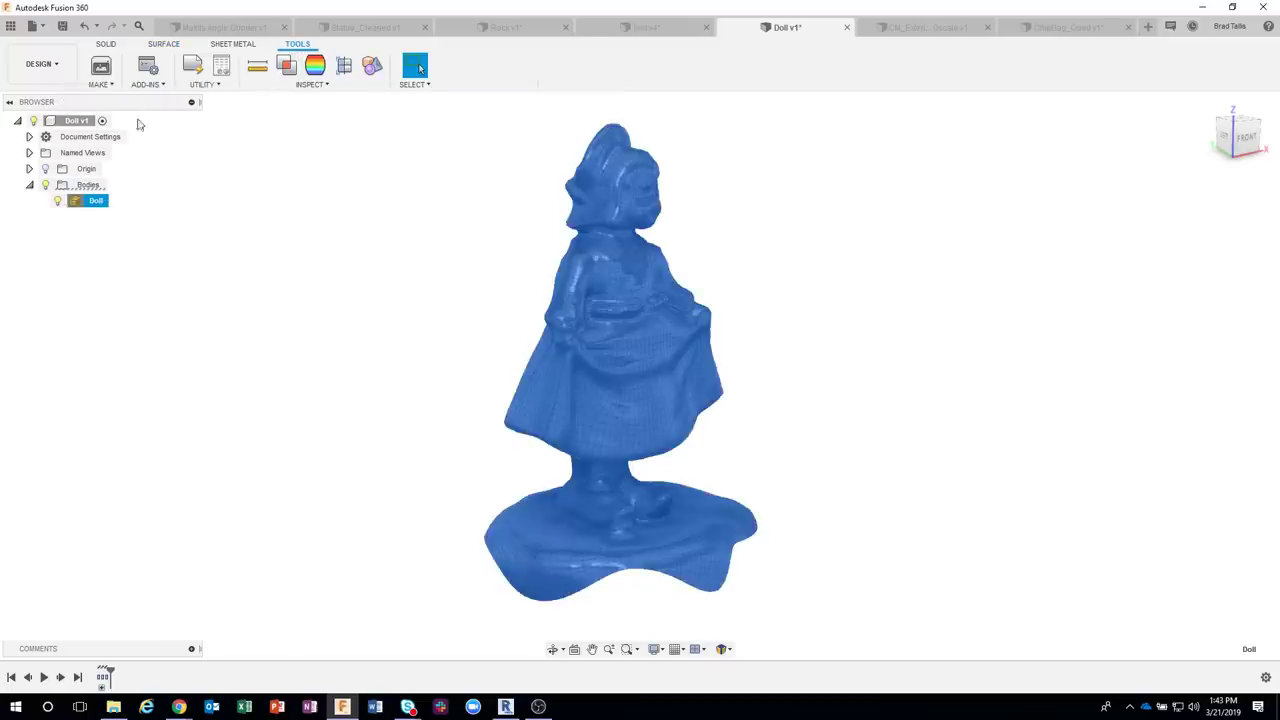
click(105, 44)
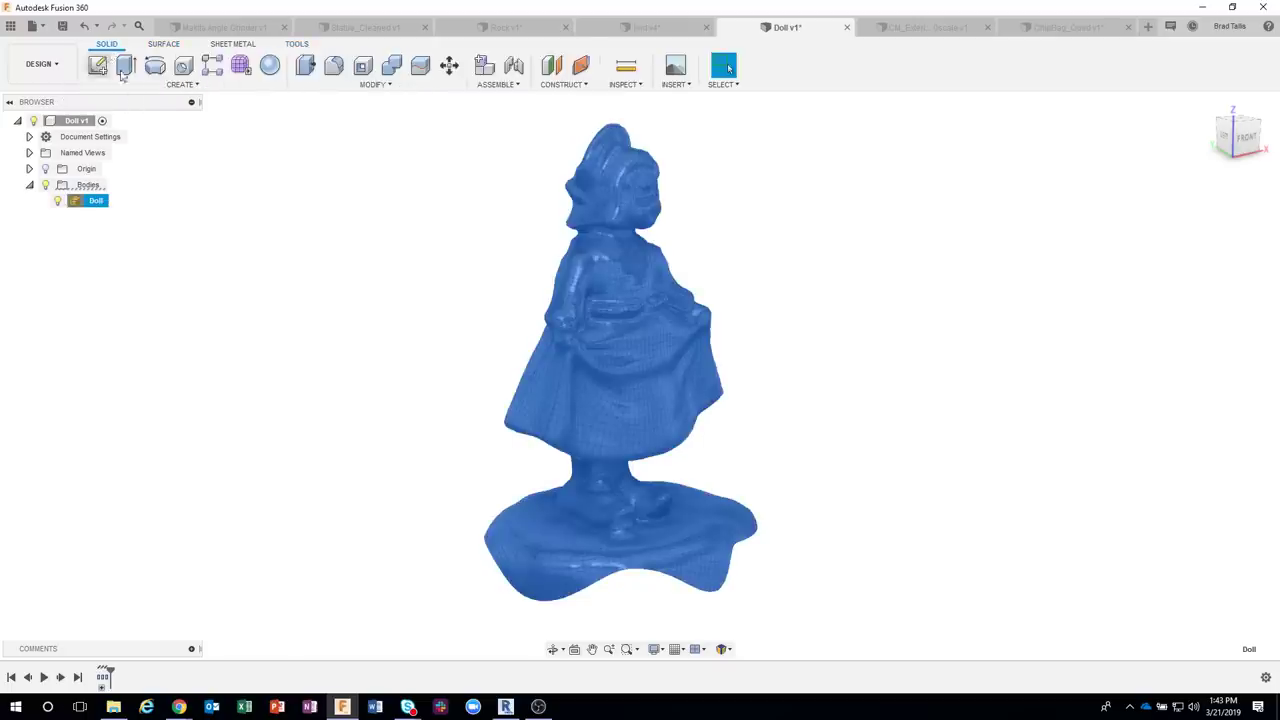
click(239, 66)
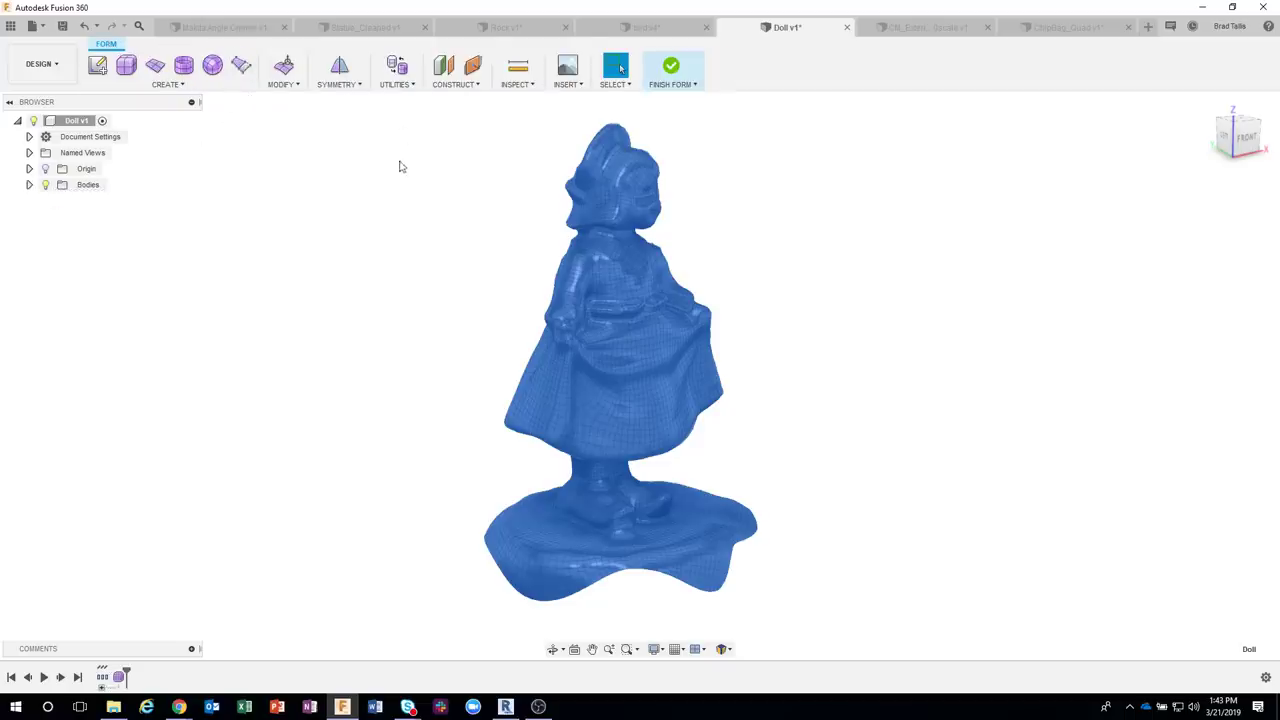
Use Utilities > Convert with Quad Mesh to T-Splines to turn the doll into a new body
click(390, 86)
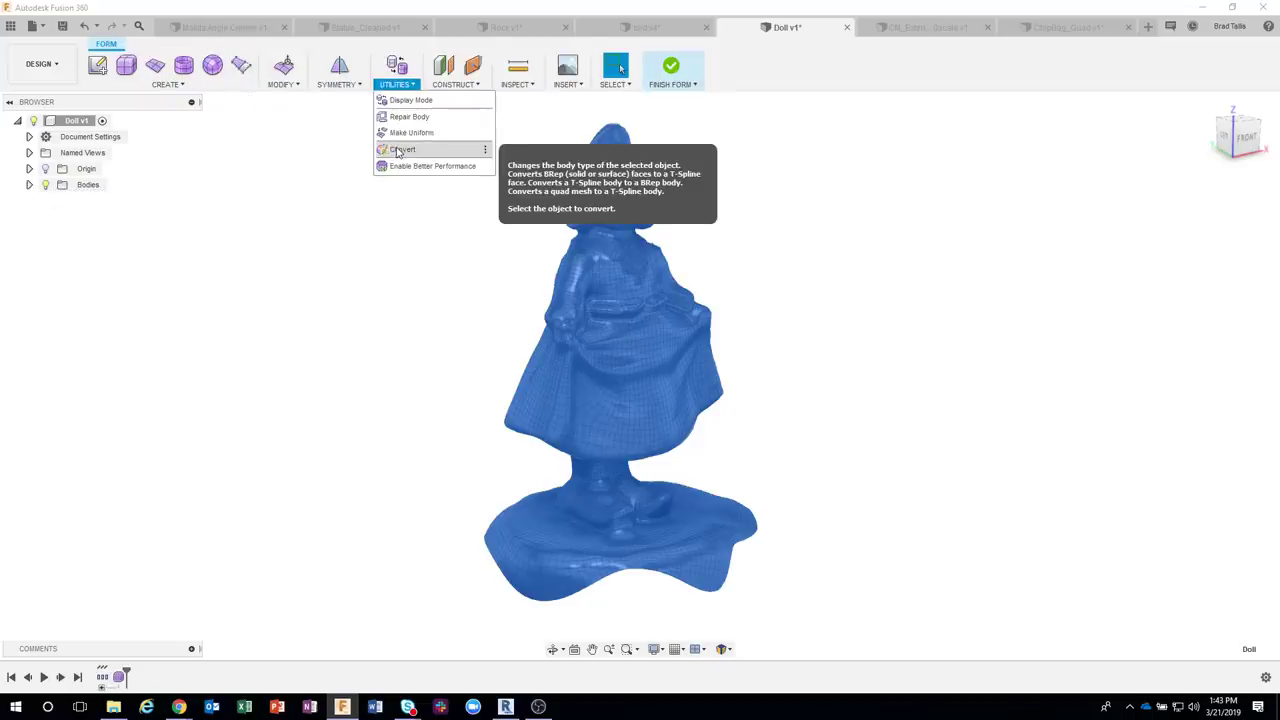
click(166, 84)
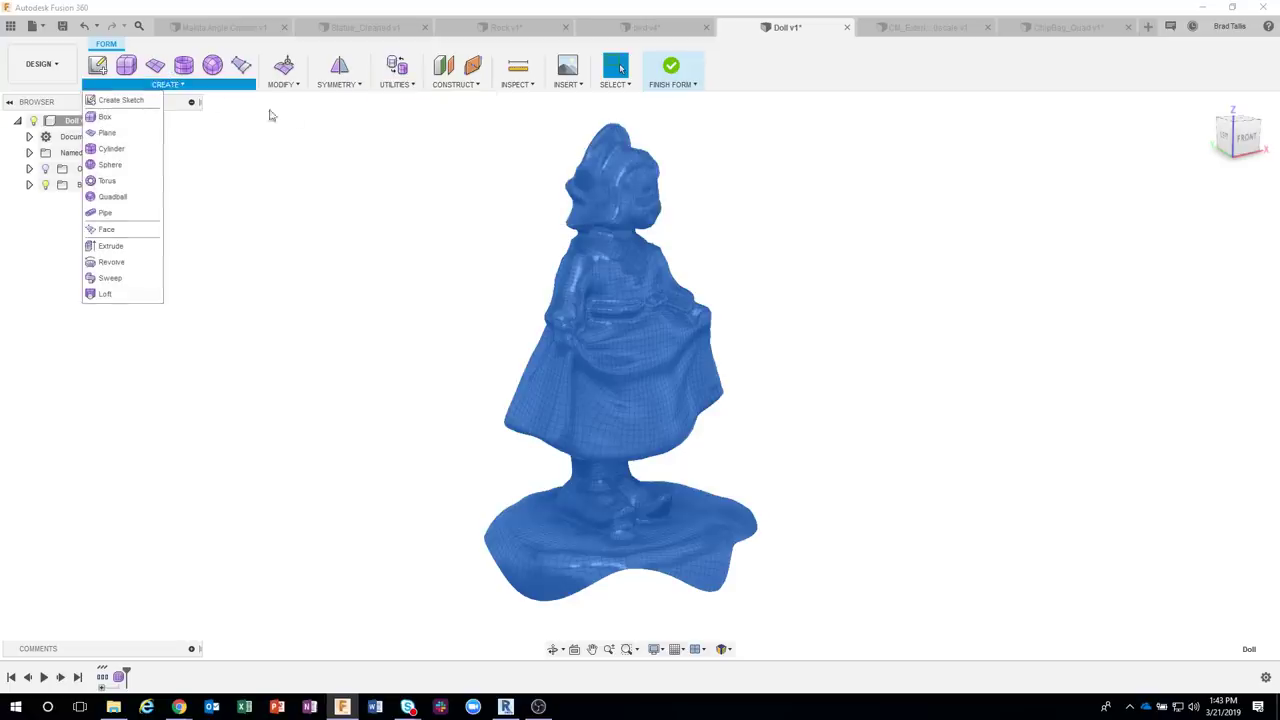
click(395, 86)
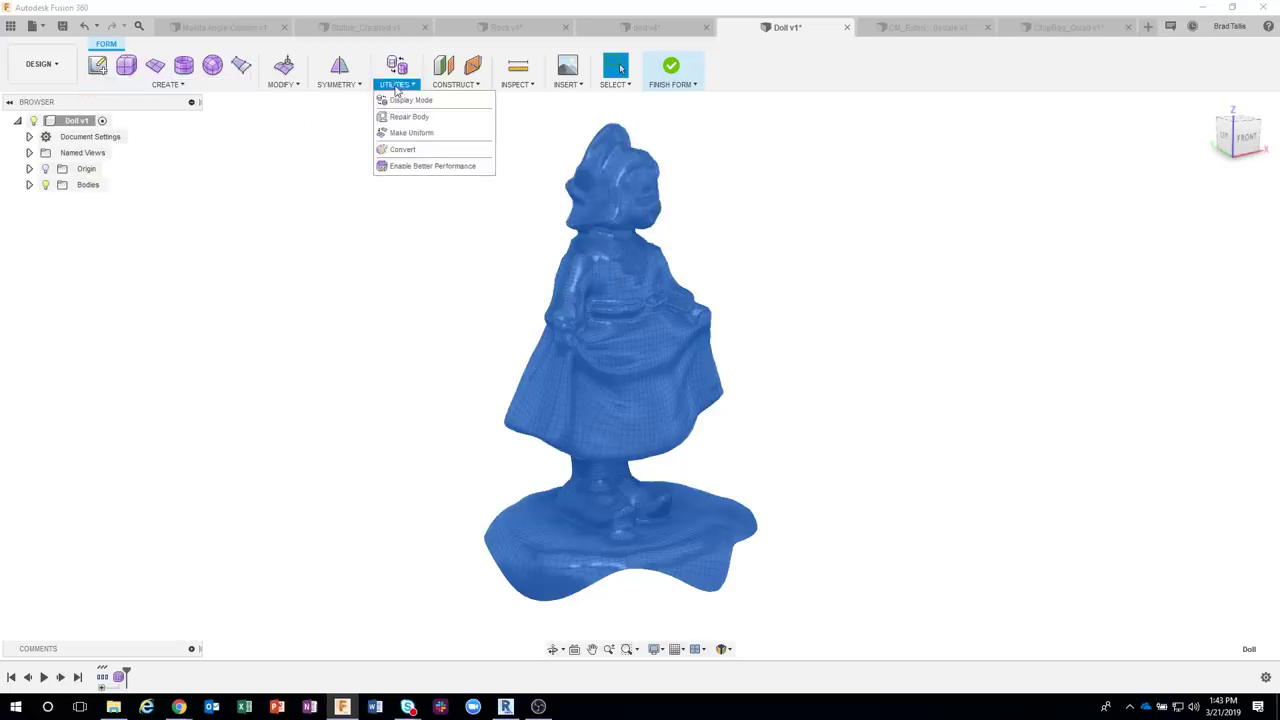
click(400, 150)
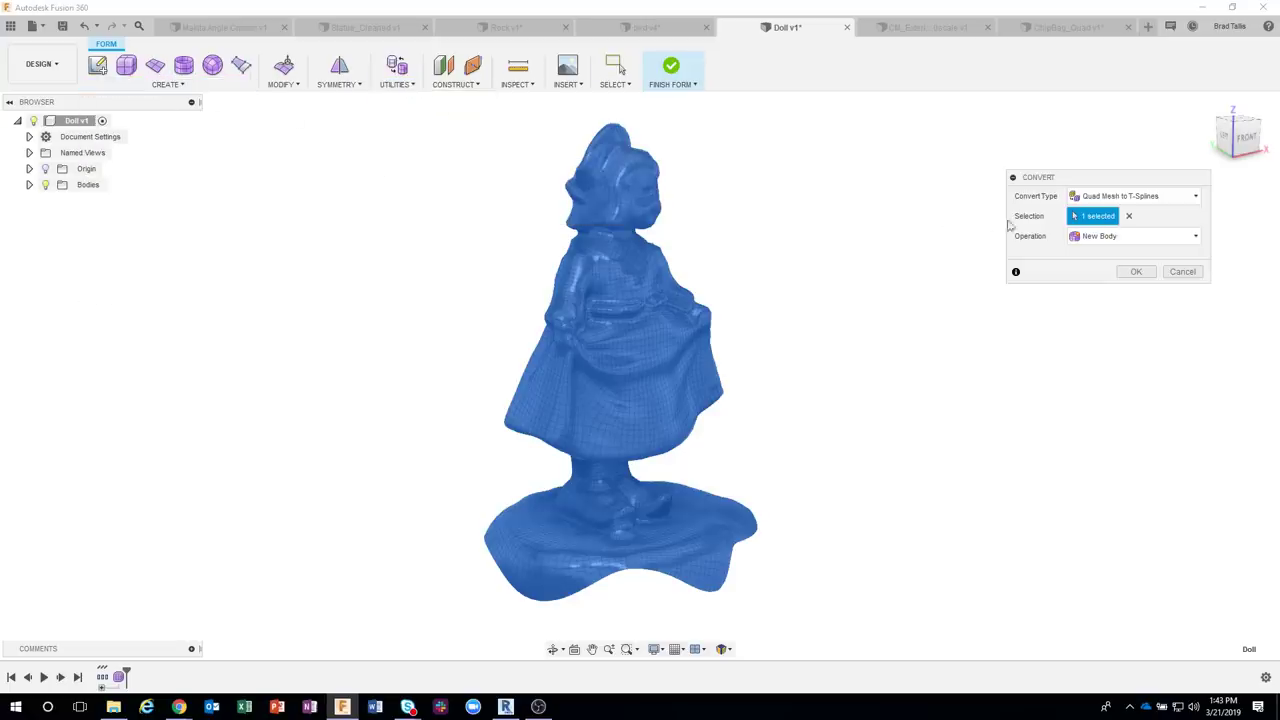
drag(1100, 194, 900, 190)
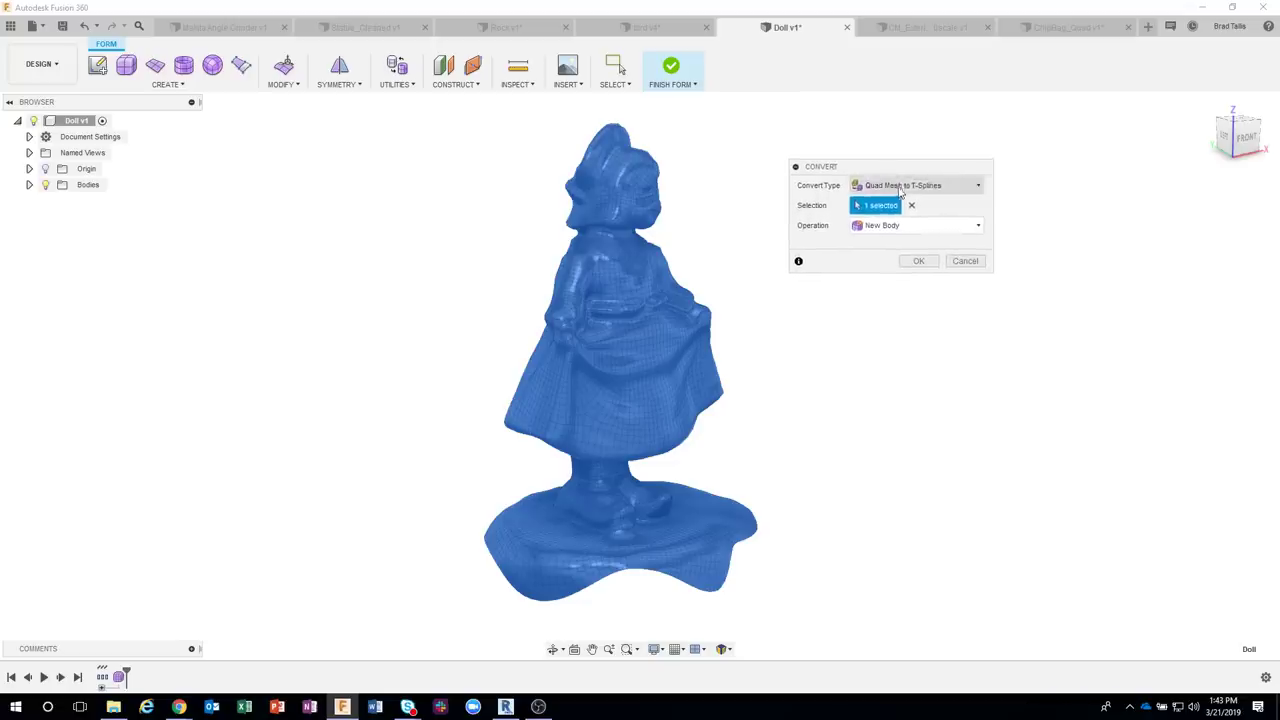
click(884, 190)
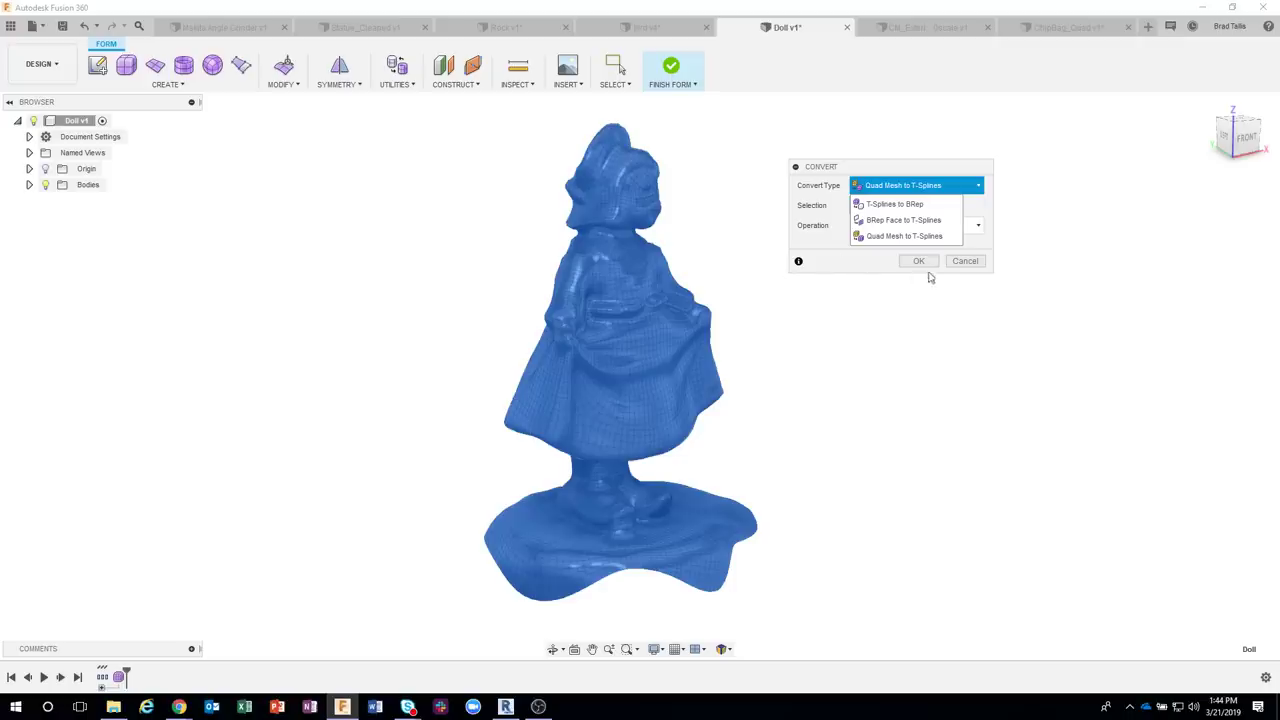
click(872, 185)
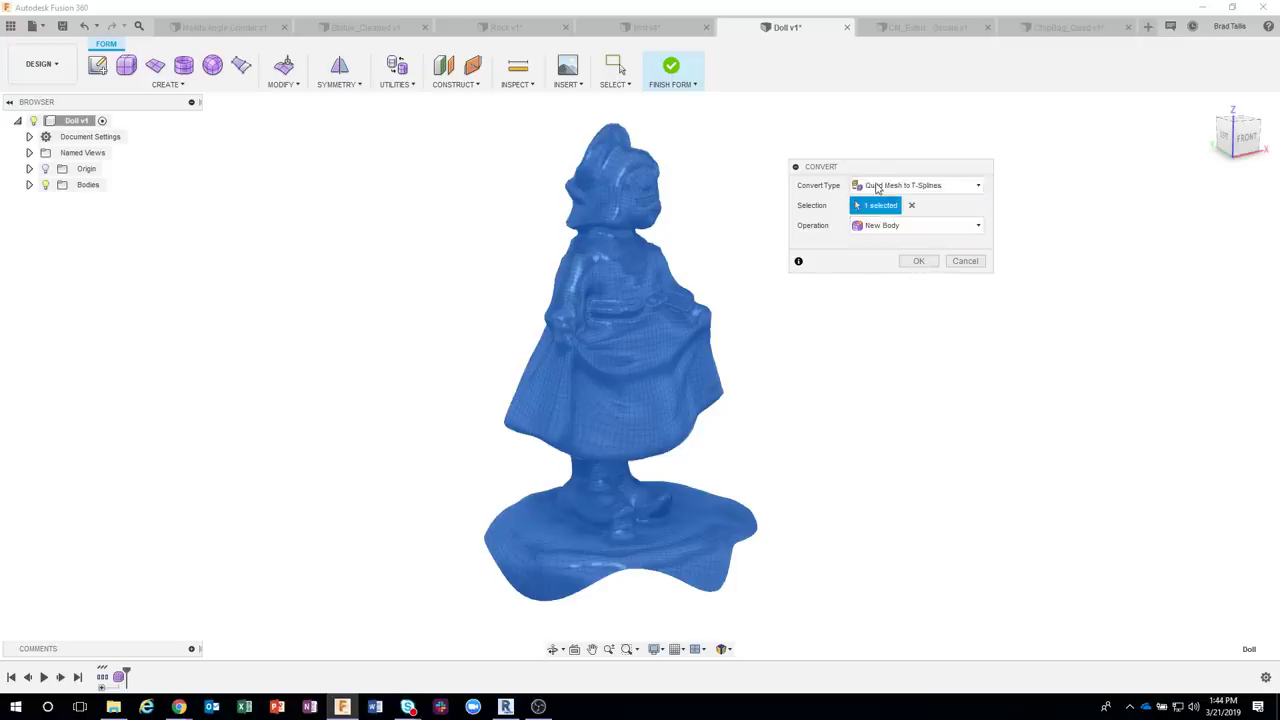
click(920, 262)
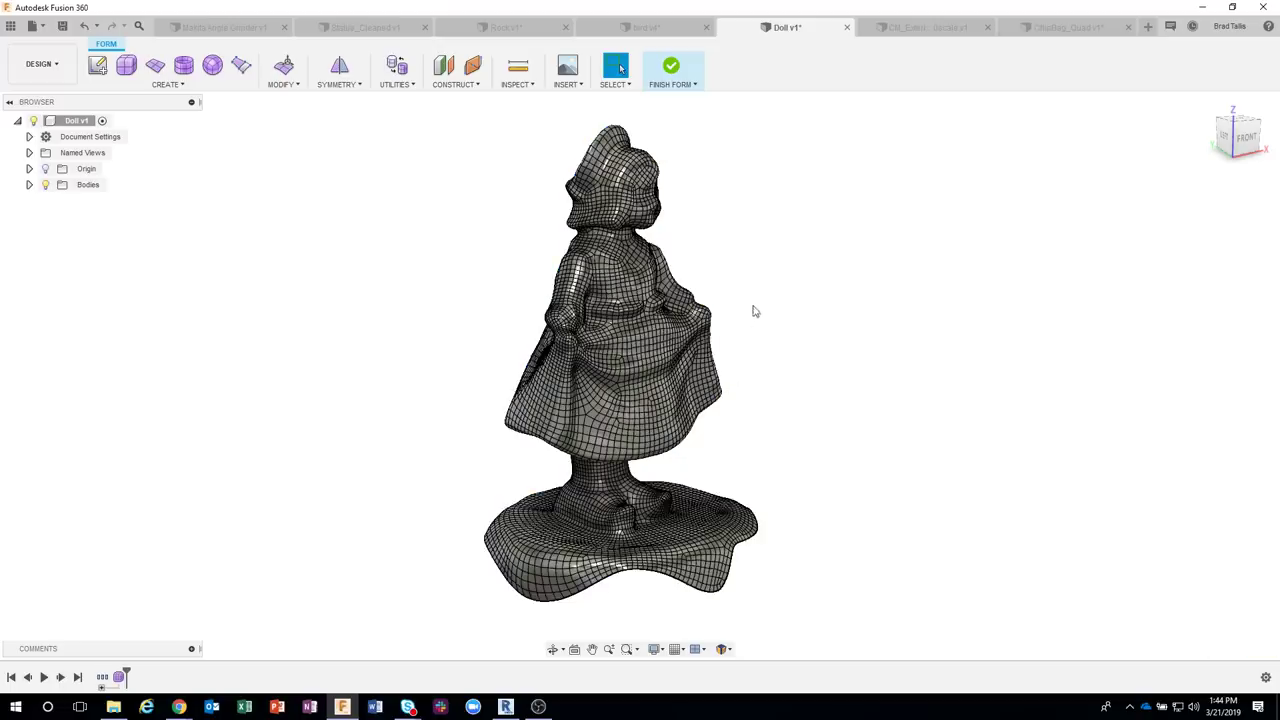
Zoom and orbit in on the T-spline doll's feet and look through the SELECT menu
scroll(805, 407, up, 2)
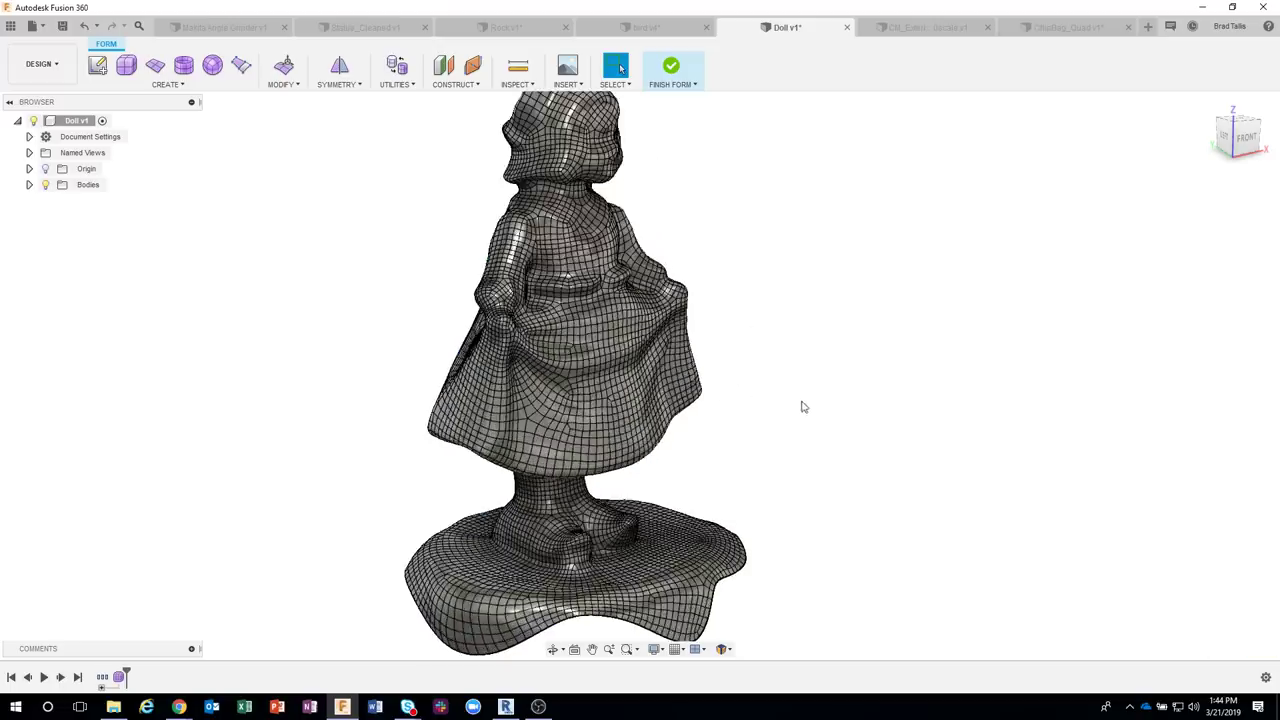
shift+middle_drag(754, 447, 236, 310)
scroll(676, 486, up, 3)
scroll(657, 451, up, 5)
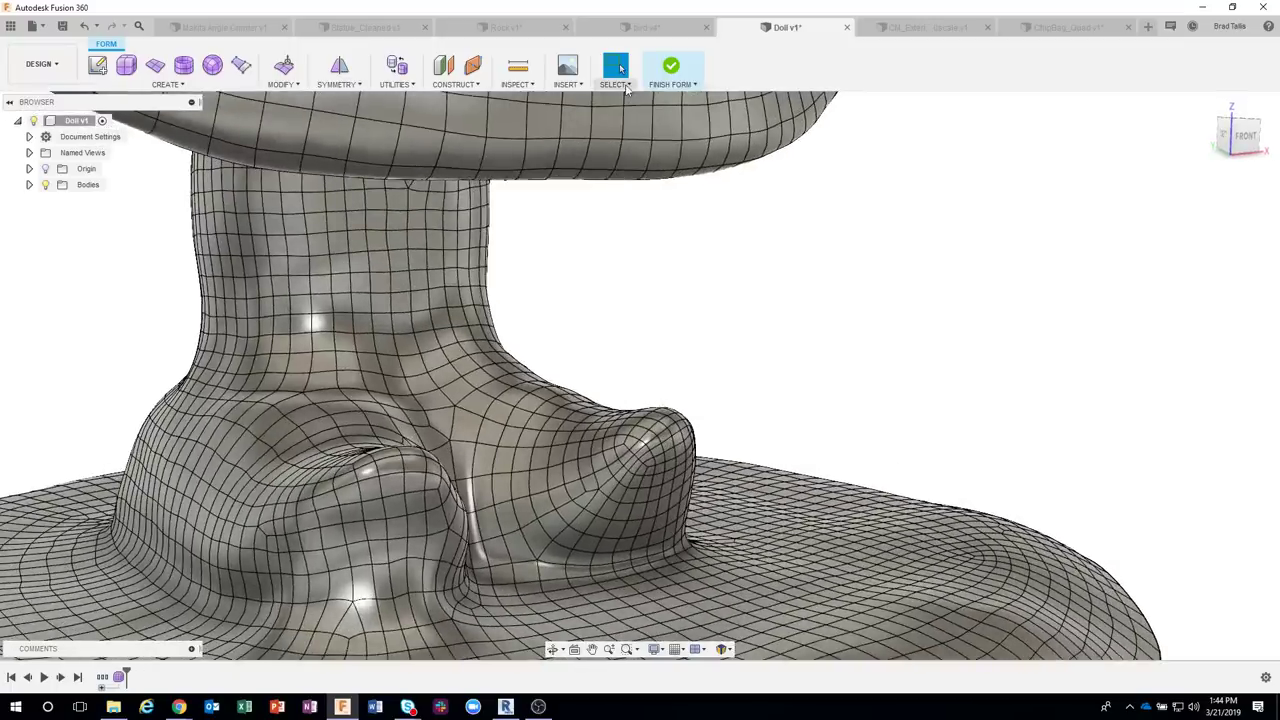
click(627, 89)
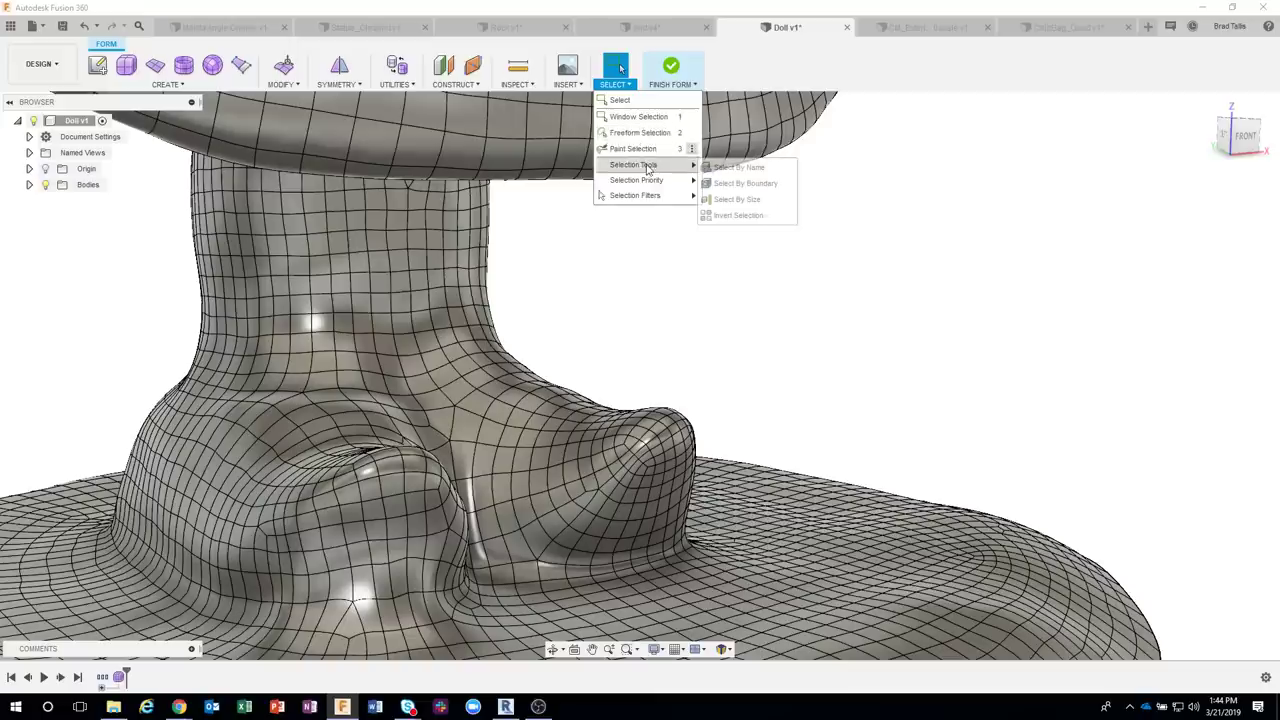
mouse_move(650, 196)
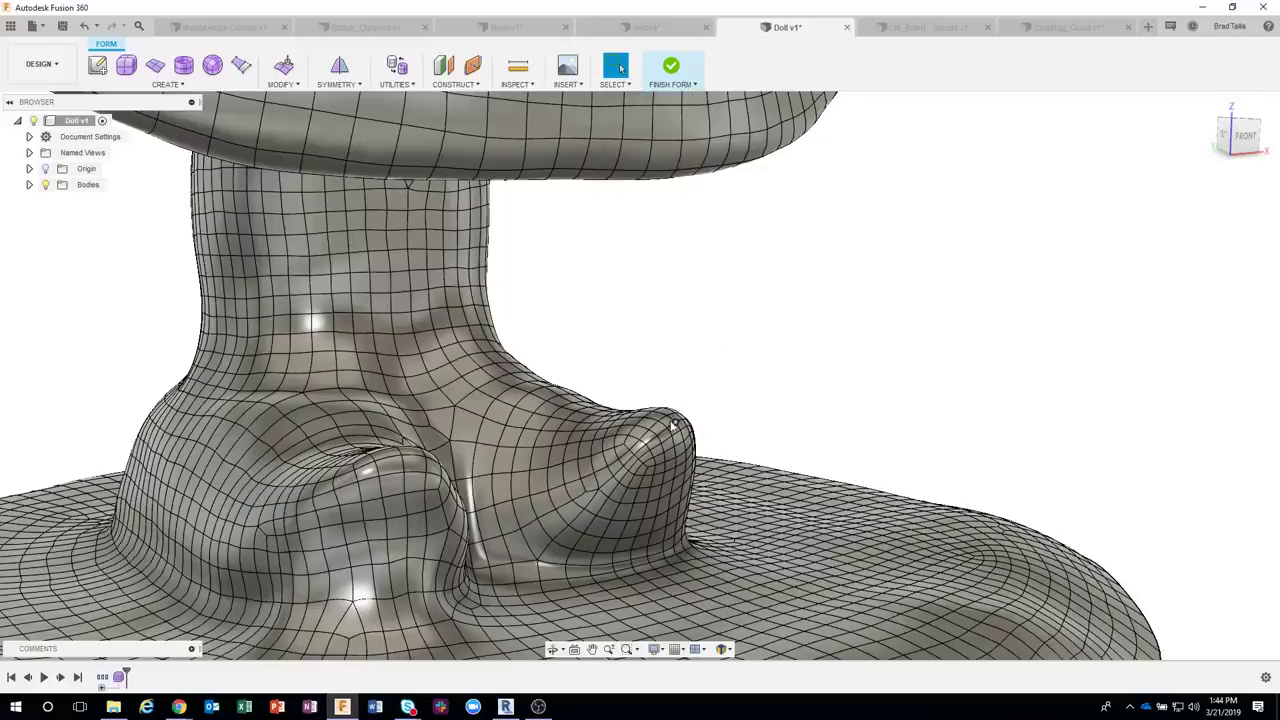
scroll(669, 426, up, 3)
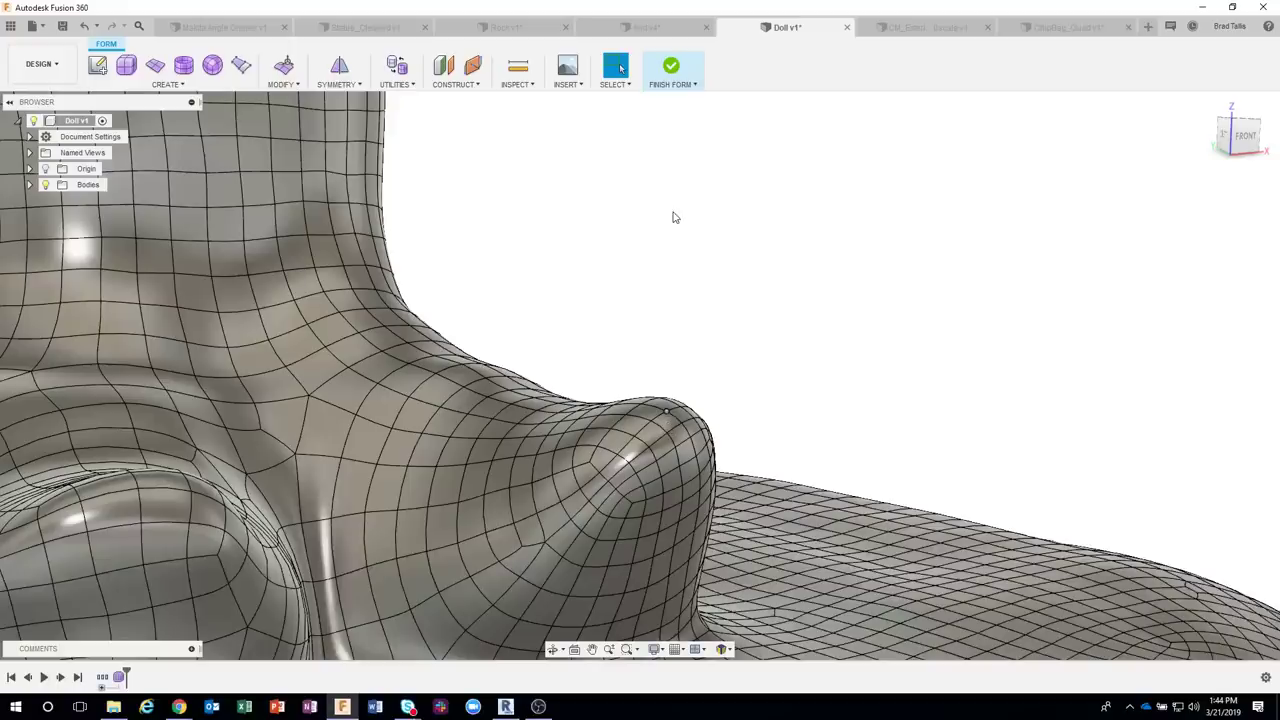
click(615, 85)
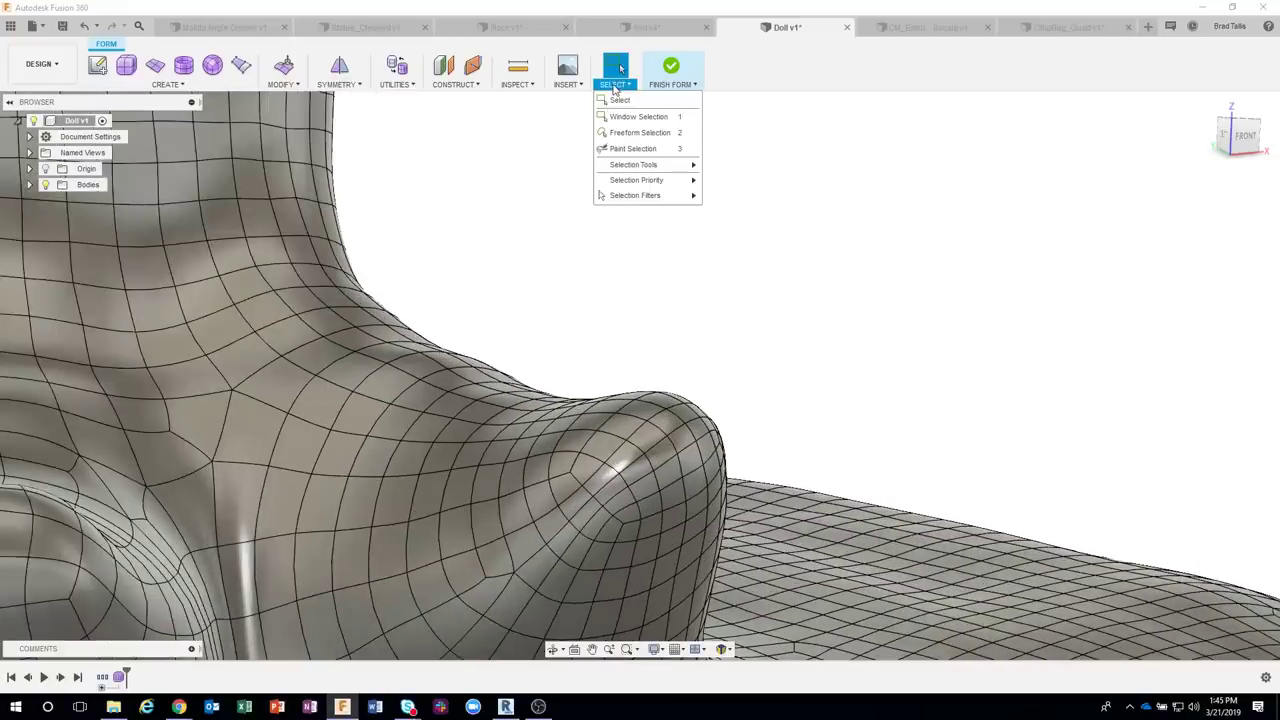
scroll(25, 190, up, 3)
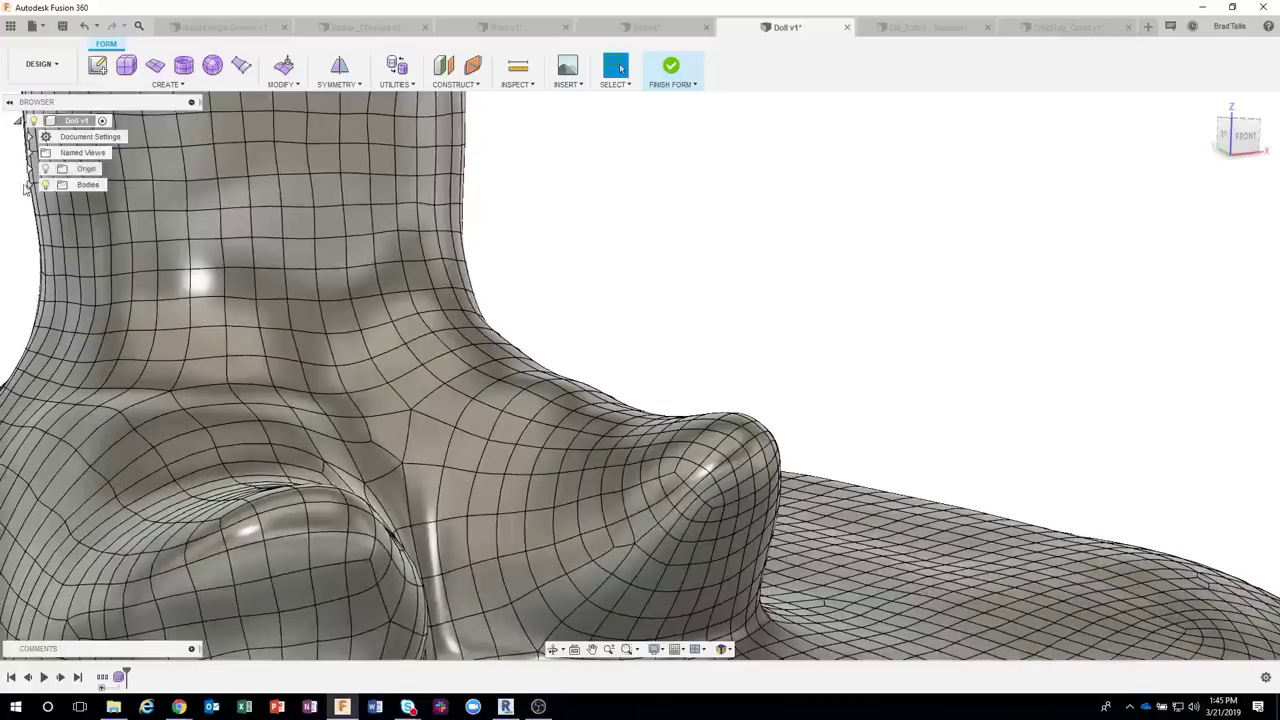
Expand the Bodies folder to show Body1 beside the Doll mesh, then review the selection filters
click(30, 185)
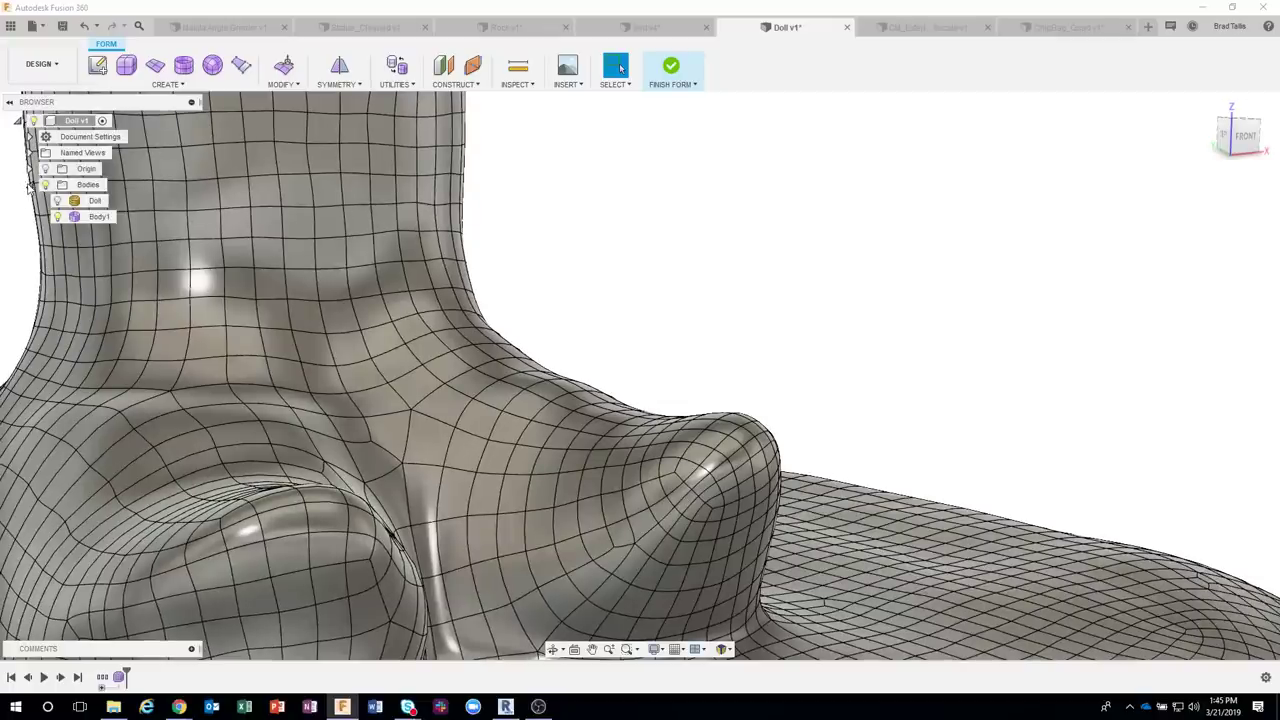
right_click(98, 220)
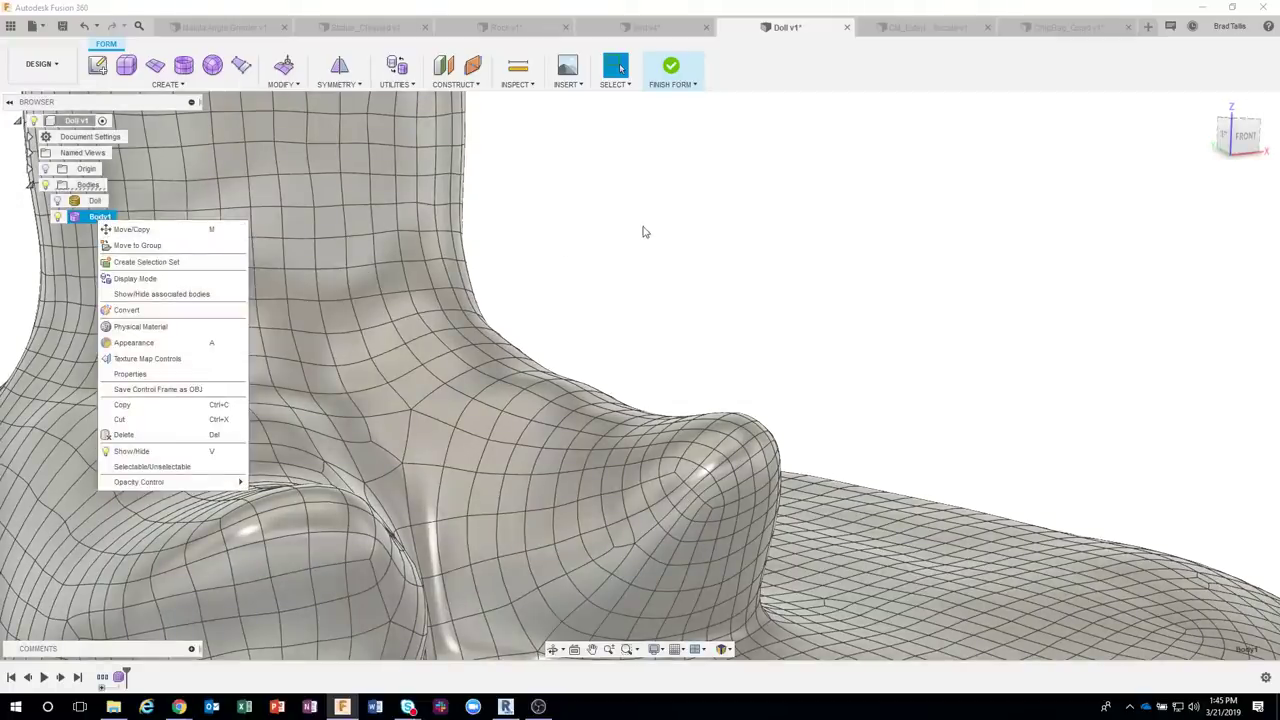
scroll(640, 200, down, 5)
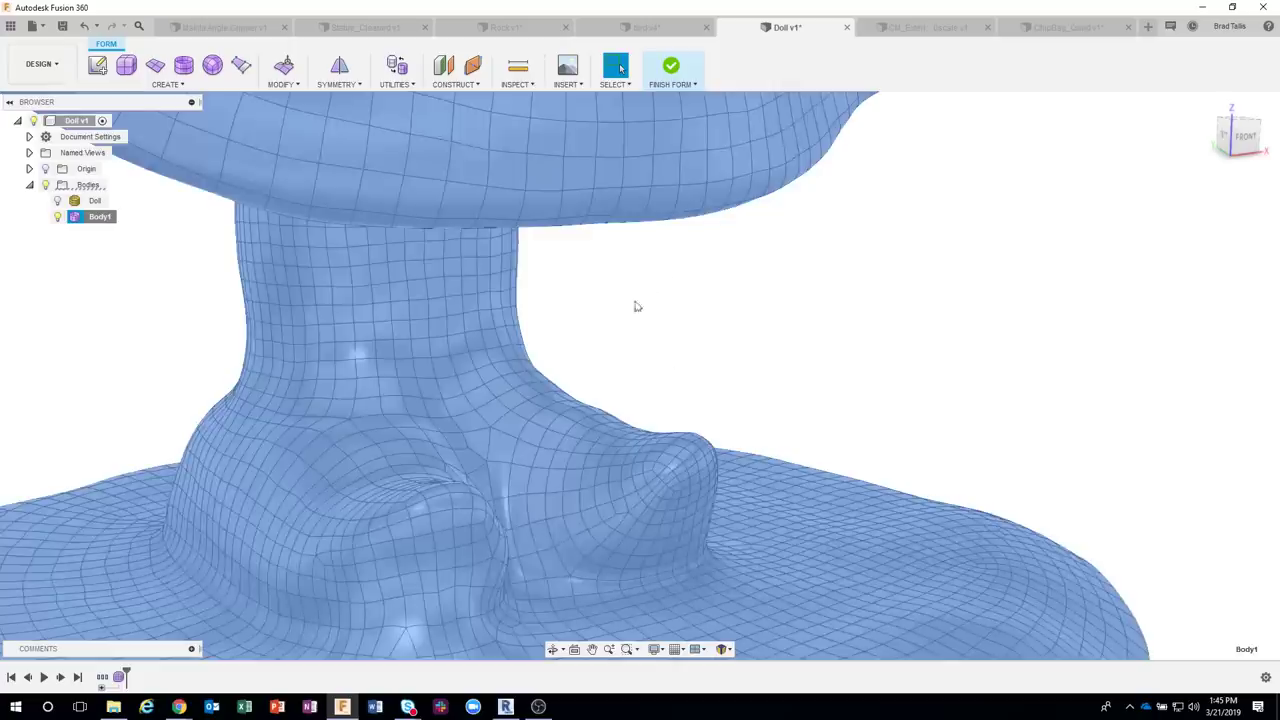
key(Escape)
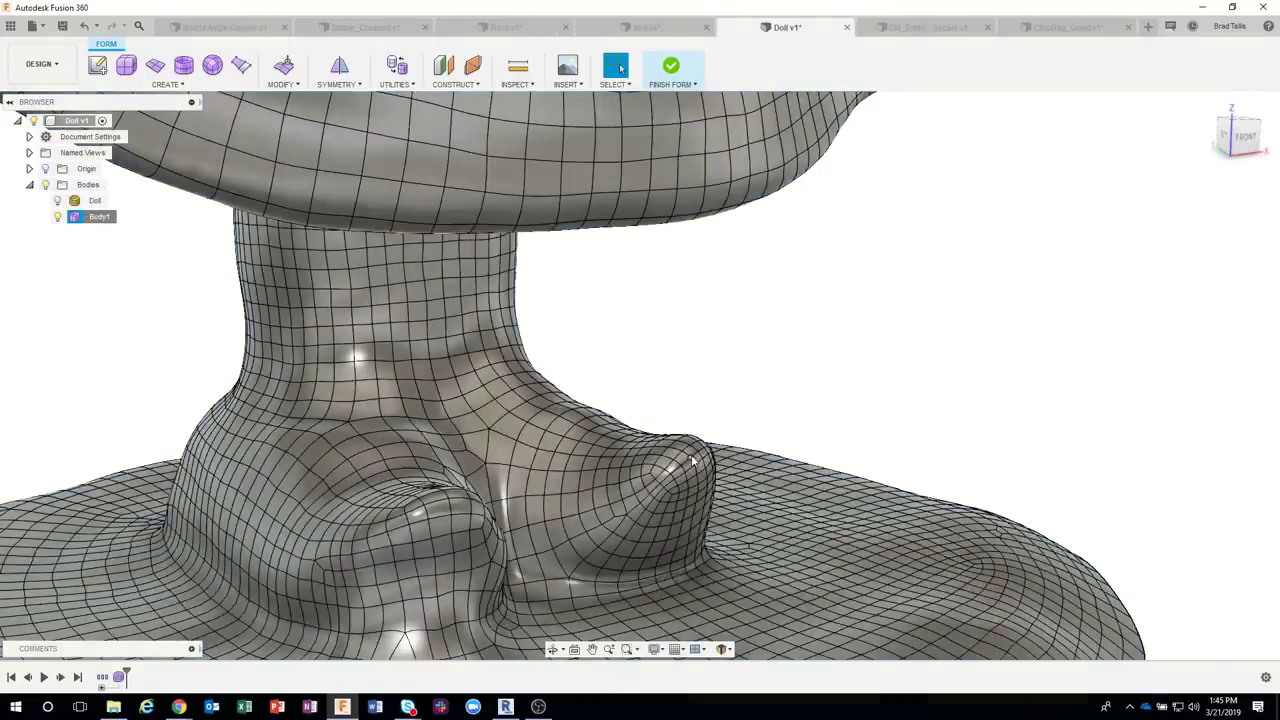
scroll(692, 460, up, 2)
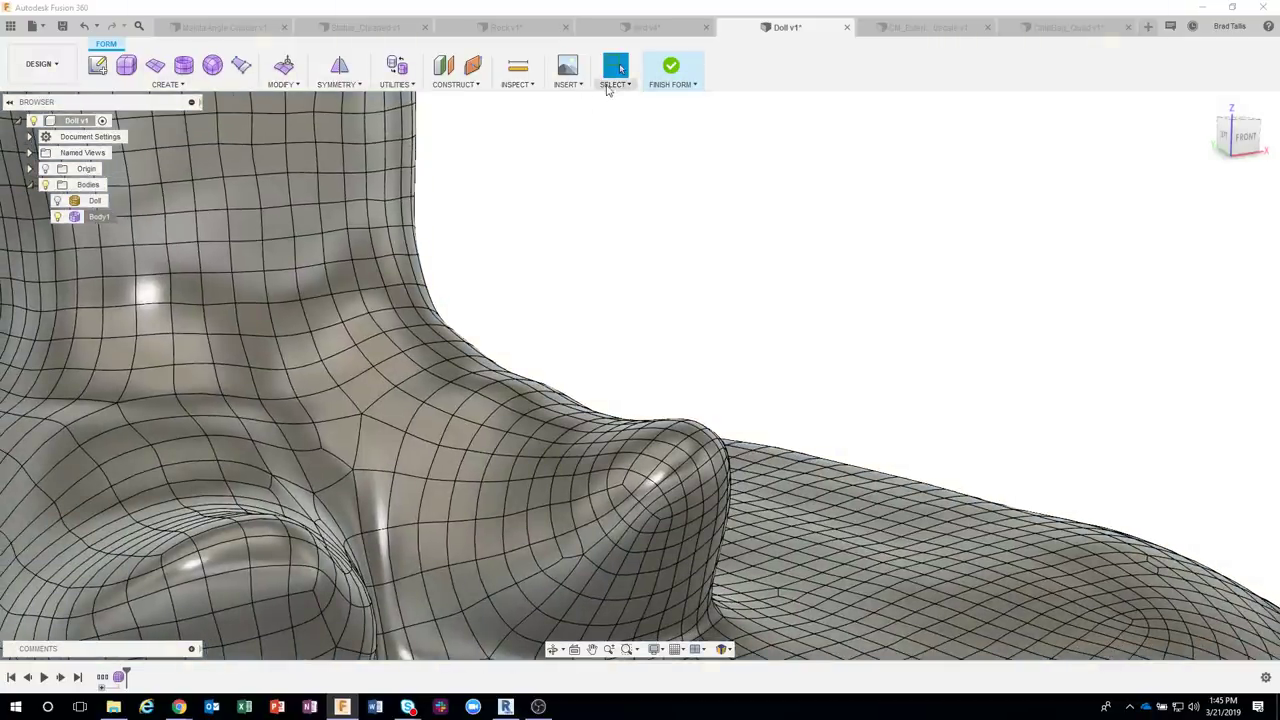
click(612, 84)
mouse_move(647, 166)
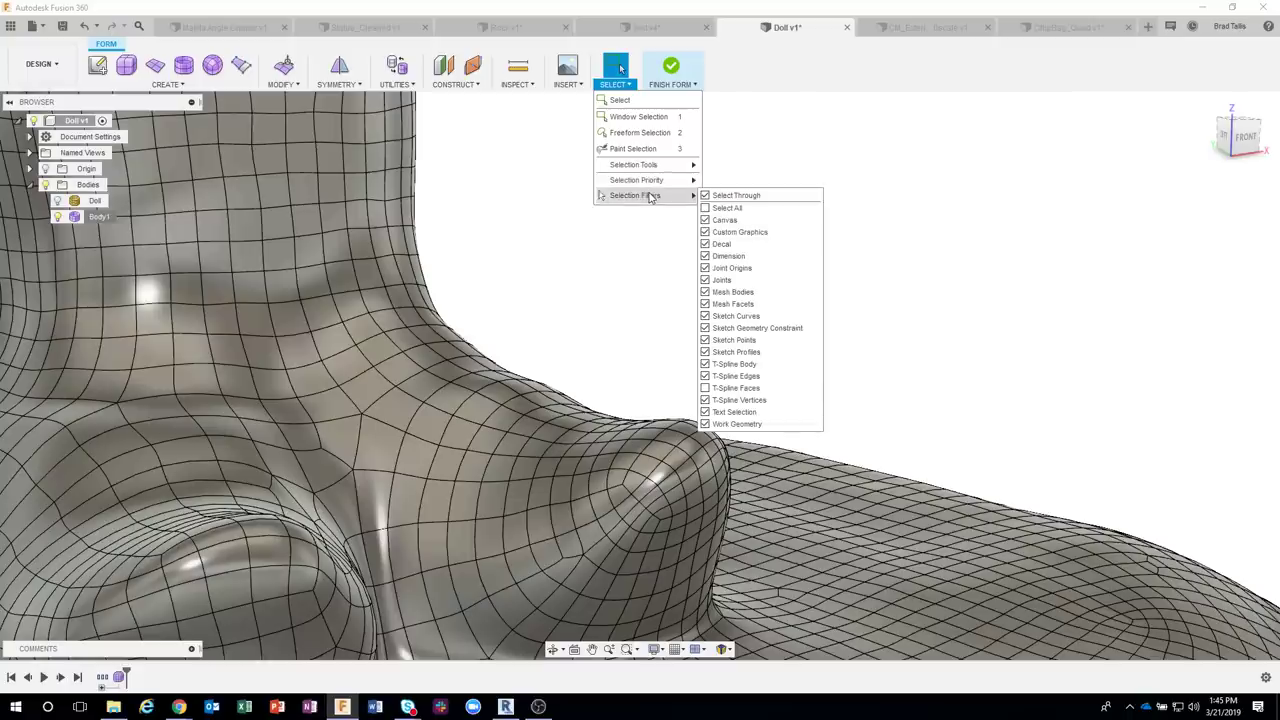
click(571, 197)
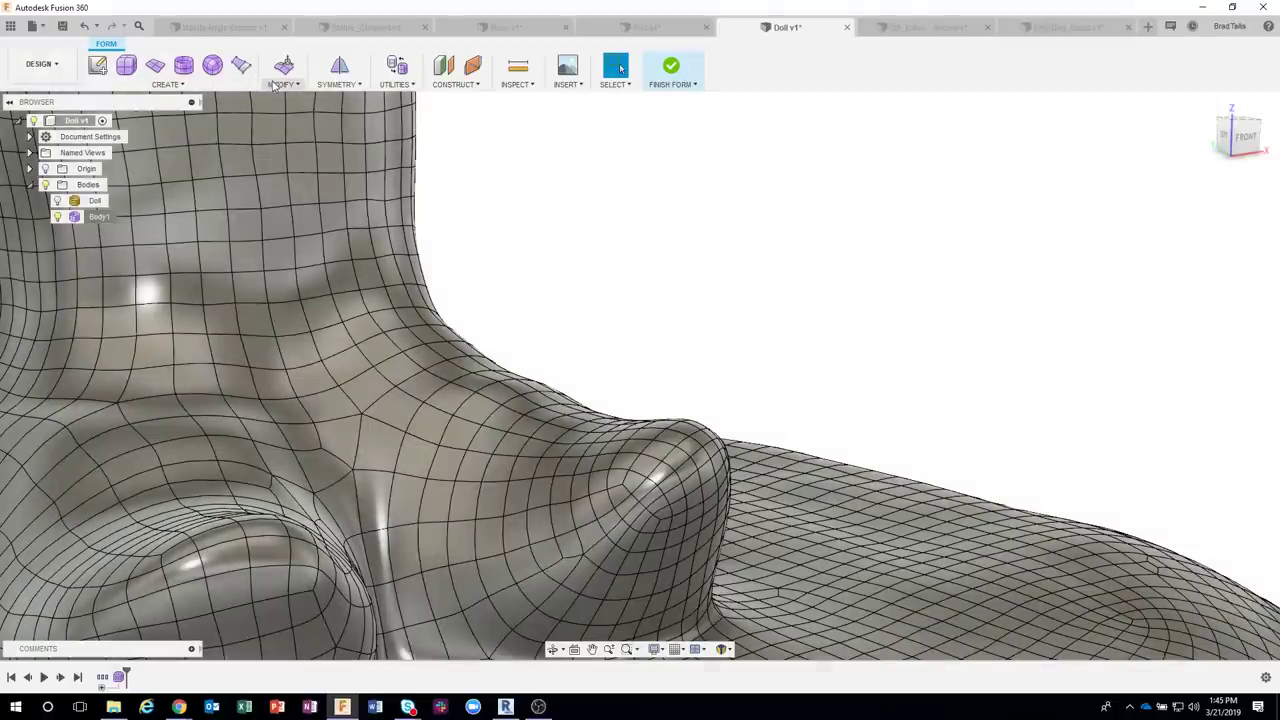
Start Edit Form on a face of the foot bump, pull it into a spike, then undo it
click(282, 84)
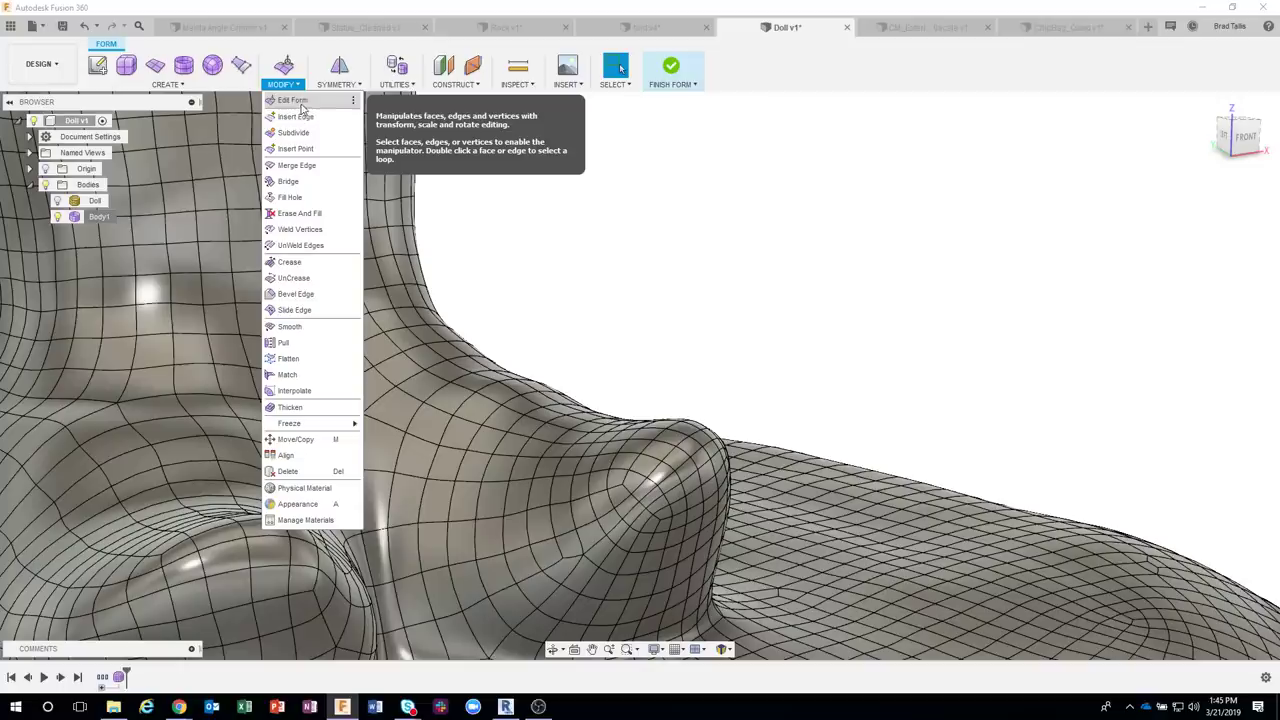
click(309, 104)
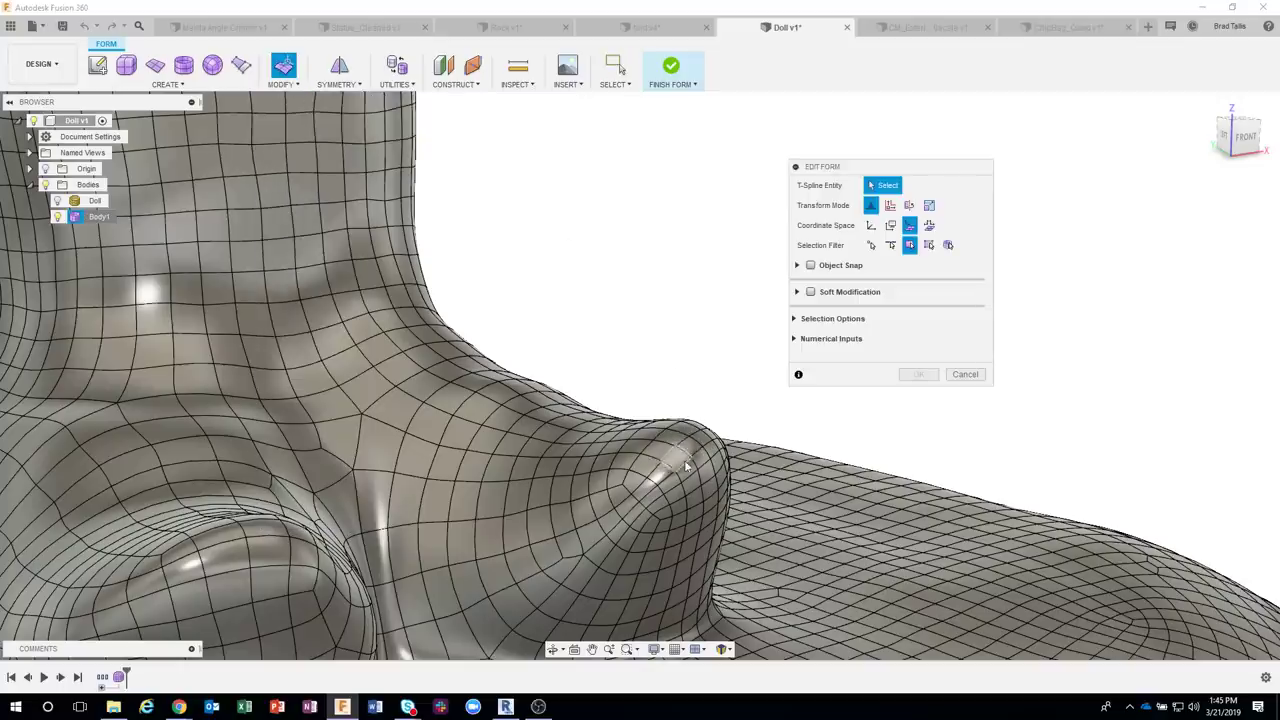
scroll(697, 463, up, 2)
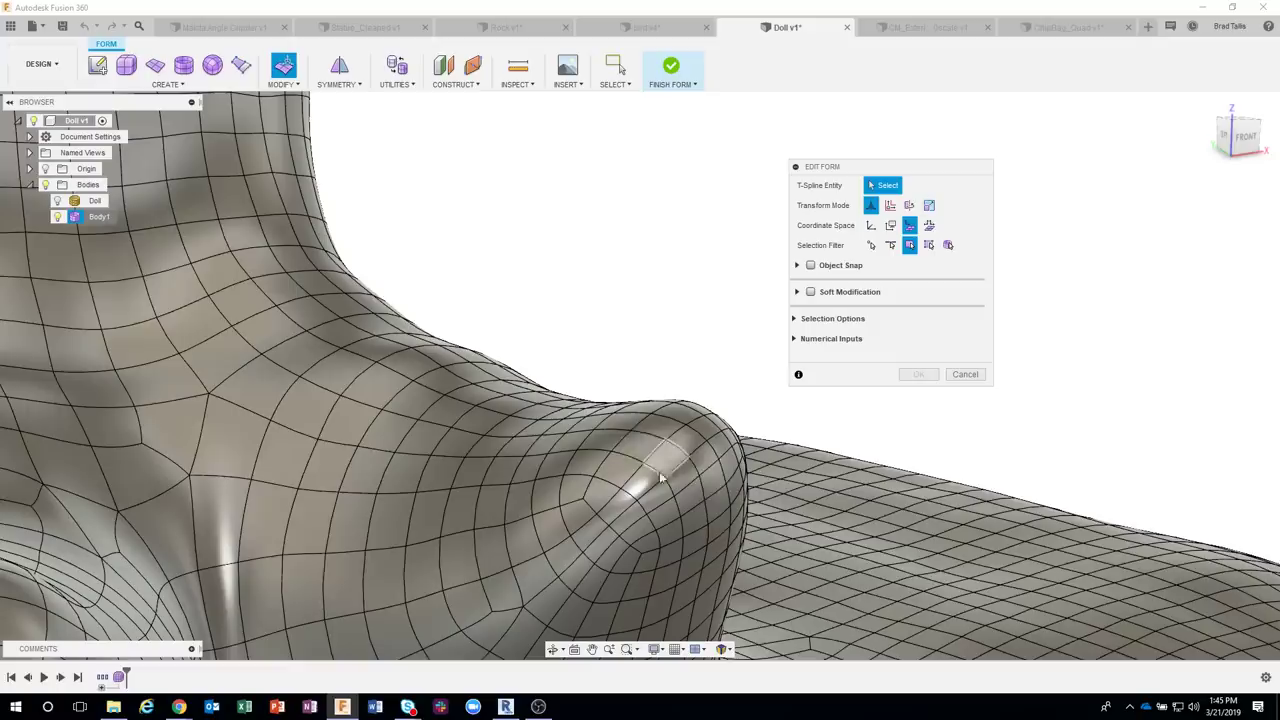
scroll(663, 482, down, 1)
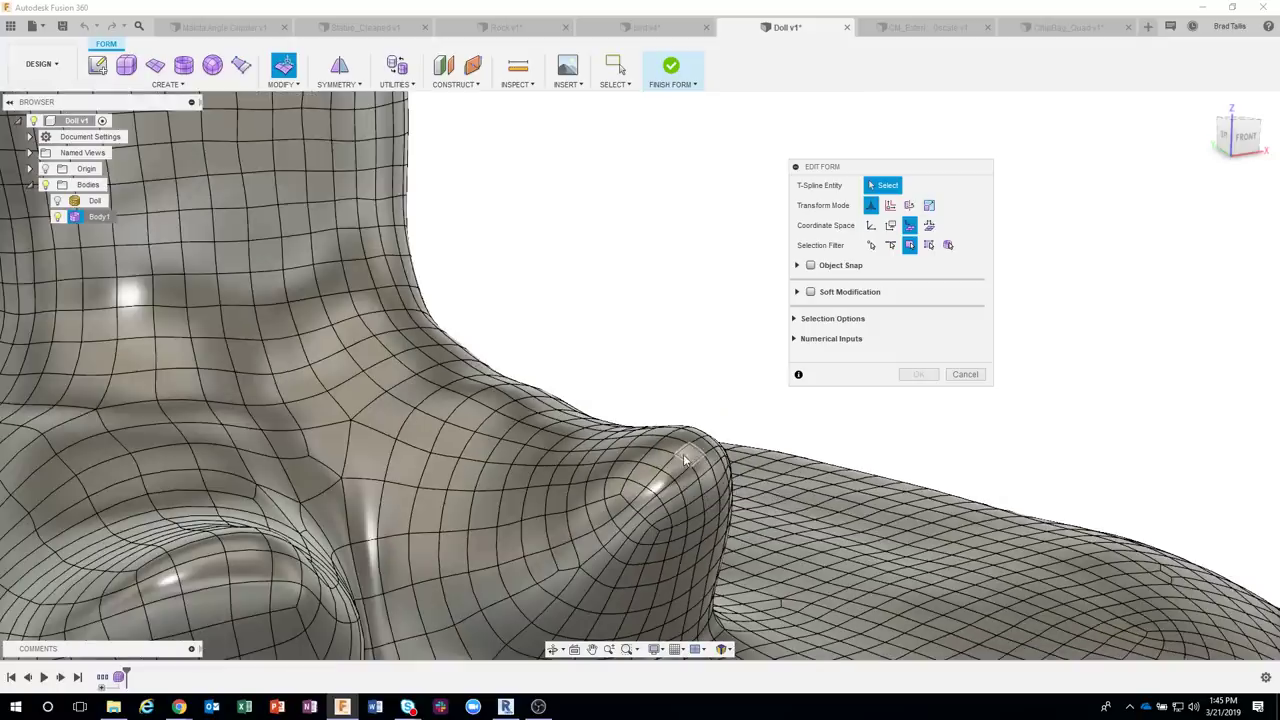
click(686, 458)
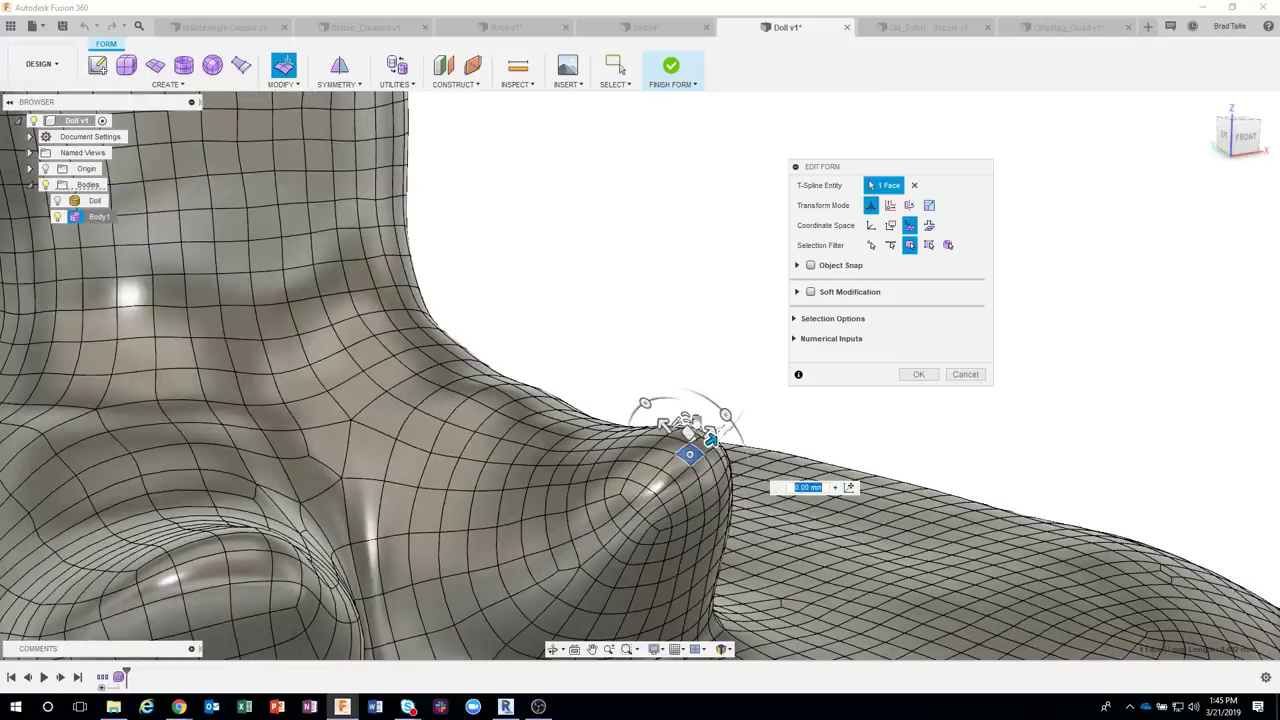
shift+middle_drag(713, 410, 663, 404)
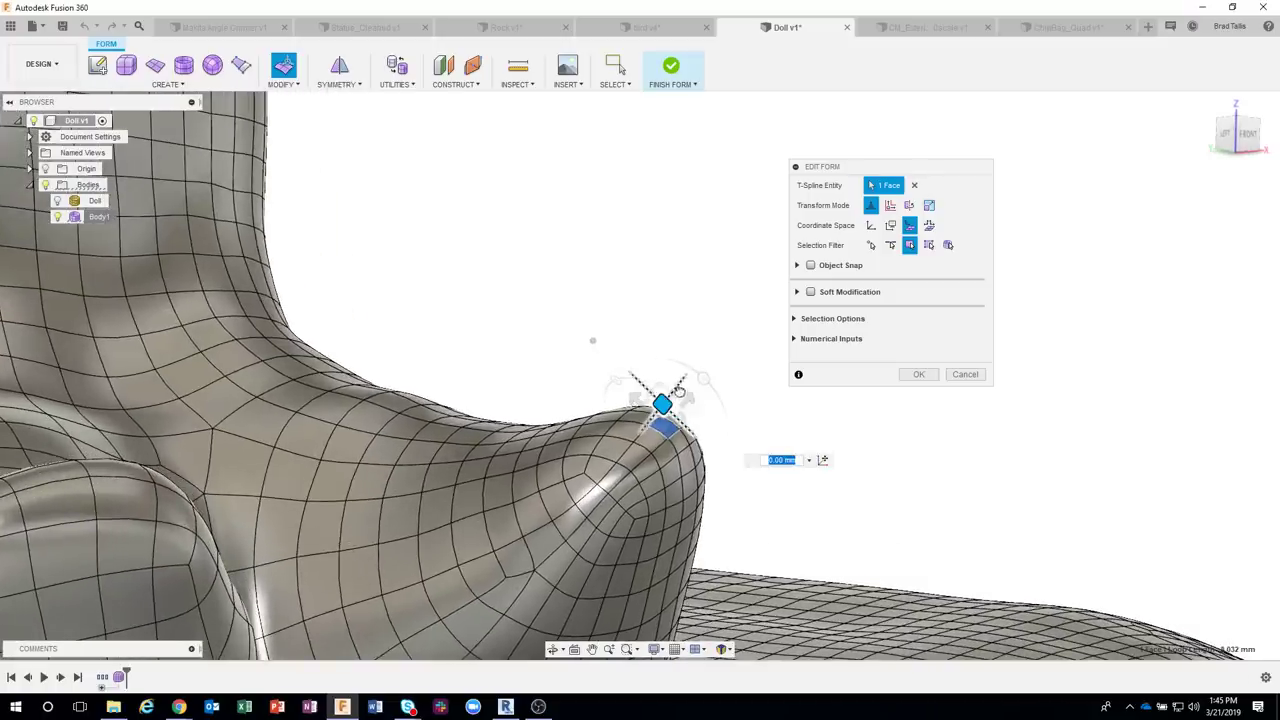
drag(683, 383, 703, 342)
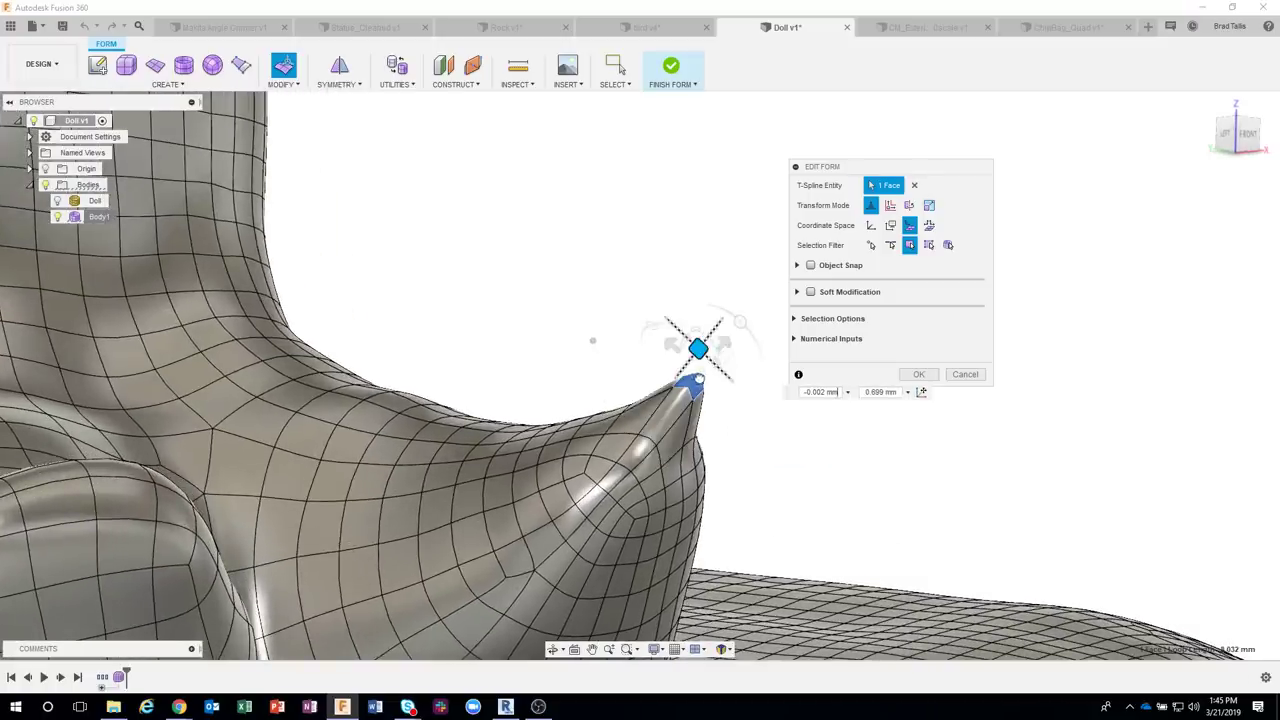
shift+middle_drag(690, 402, 677, 398)
drag(678, 398, 729, 388)
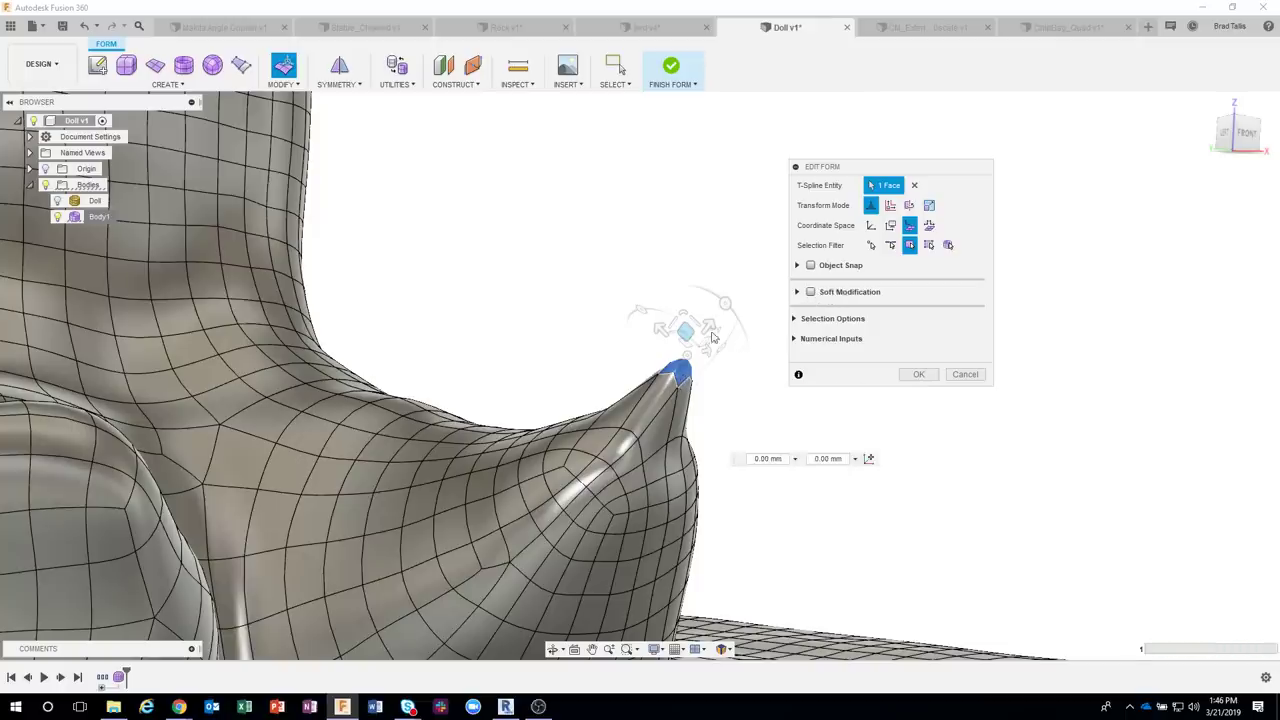
key(ctrl+z)
Turn on Soft Modification and set its falloff distance to 25 mm
click(810, 291)
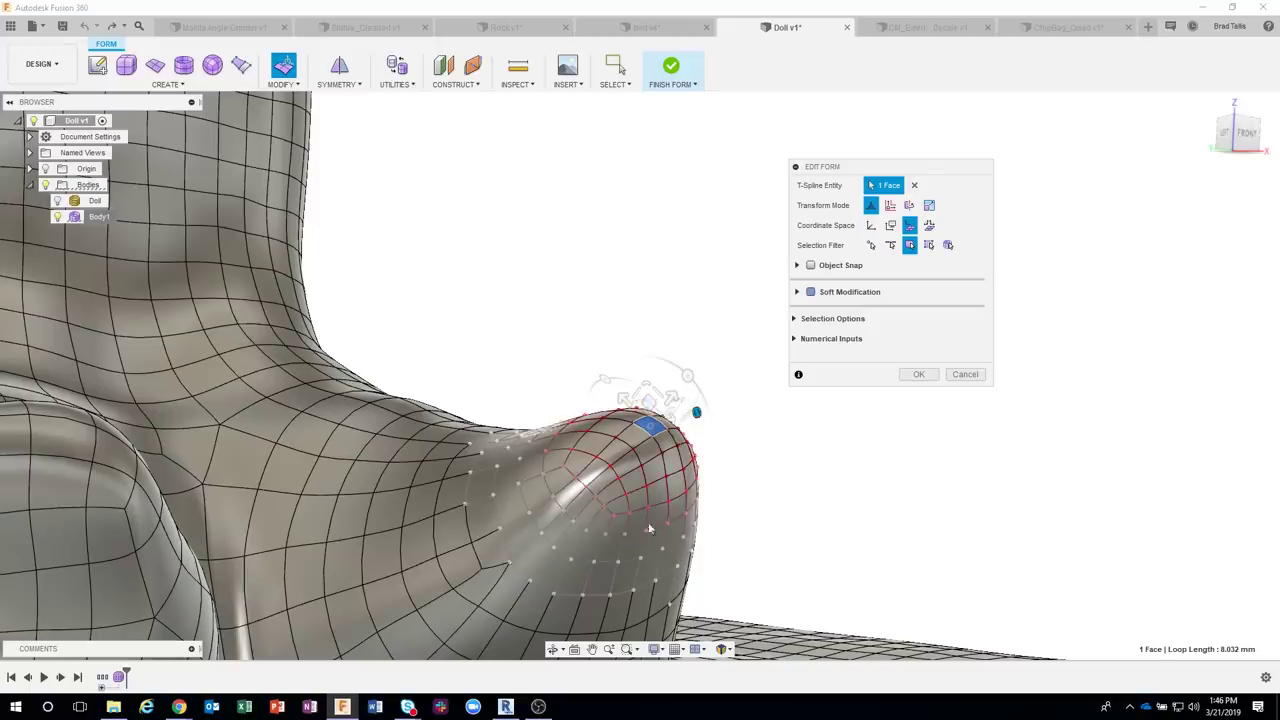
shift+middle_drag(740, 384, 705, 402)
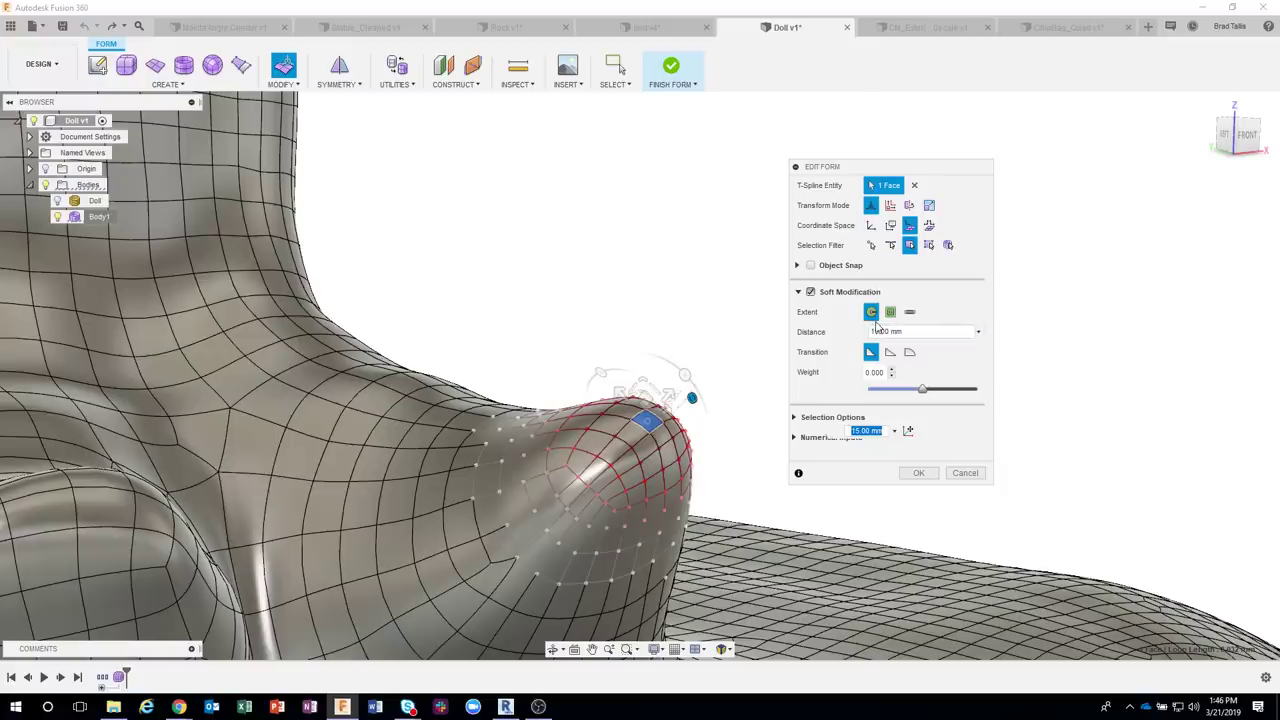
click(866, 331)
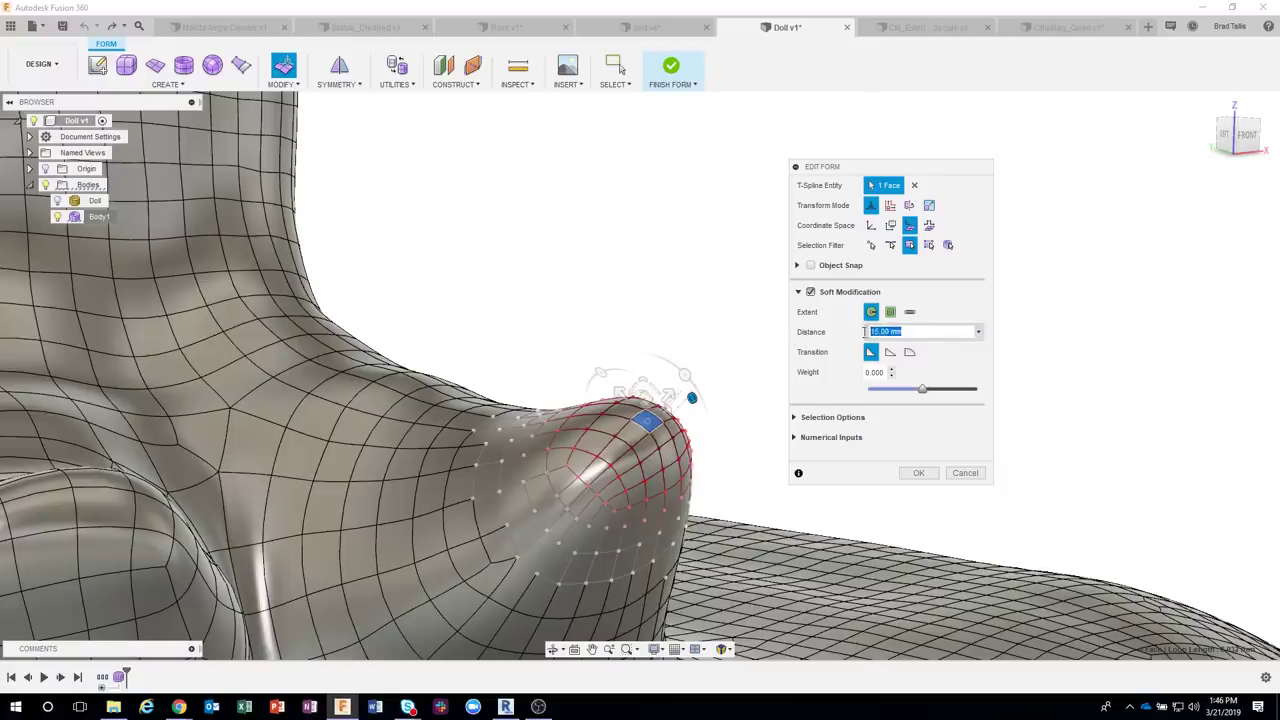
text(5)
key(Return)
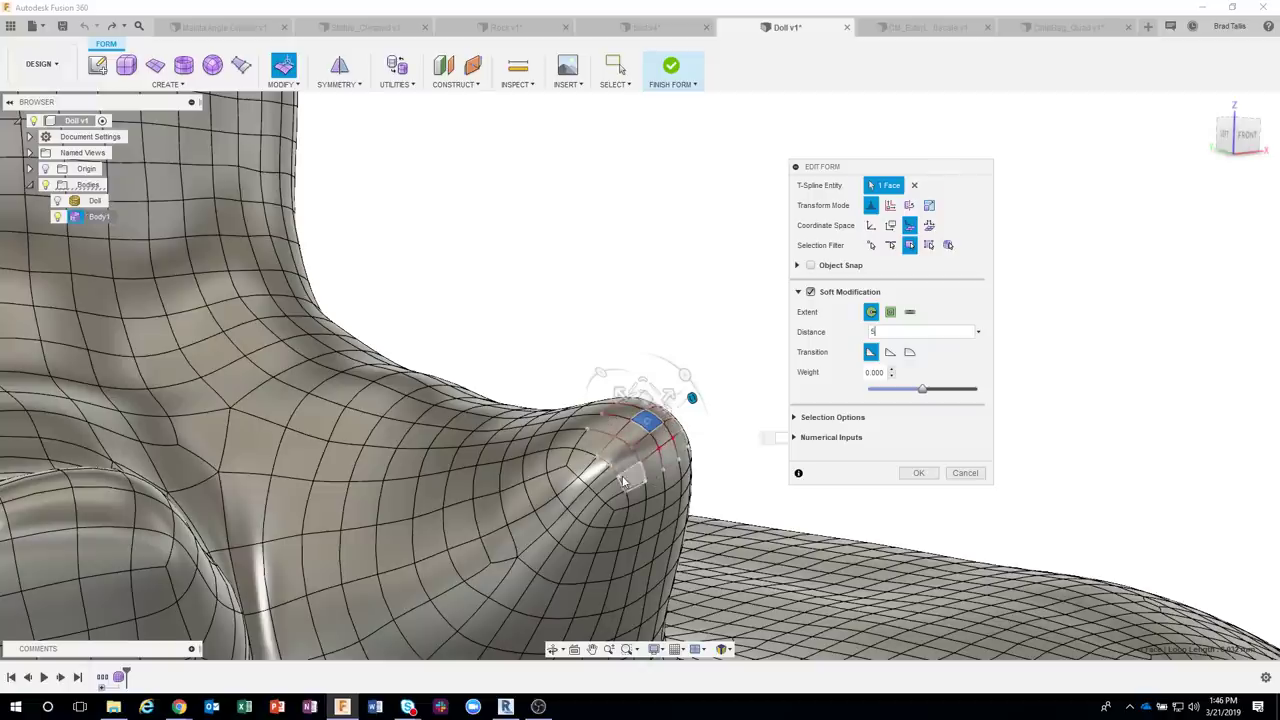
click(870, 332)
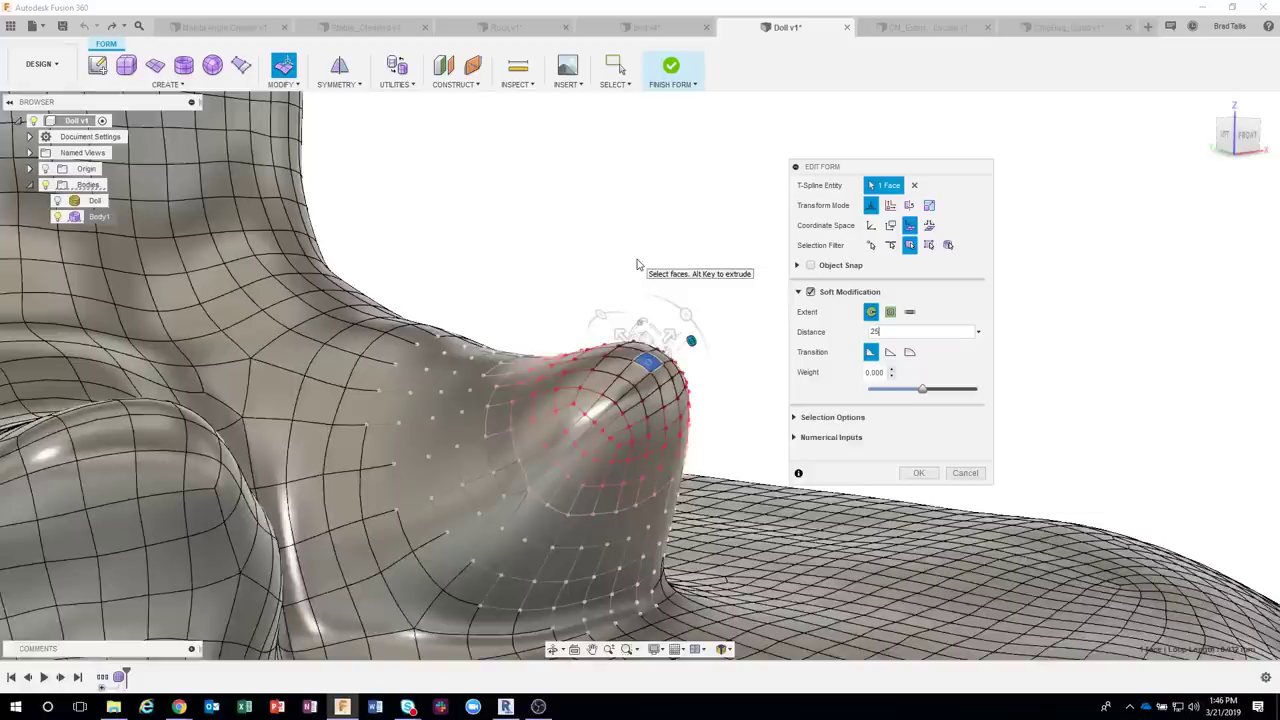
Select the bump's tip face, nudge it down with the soft falloff, and commit the edit
shift+middle_drag(636, 264, 650, 330)
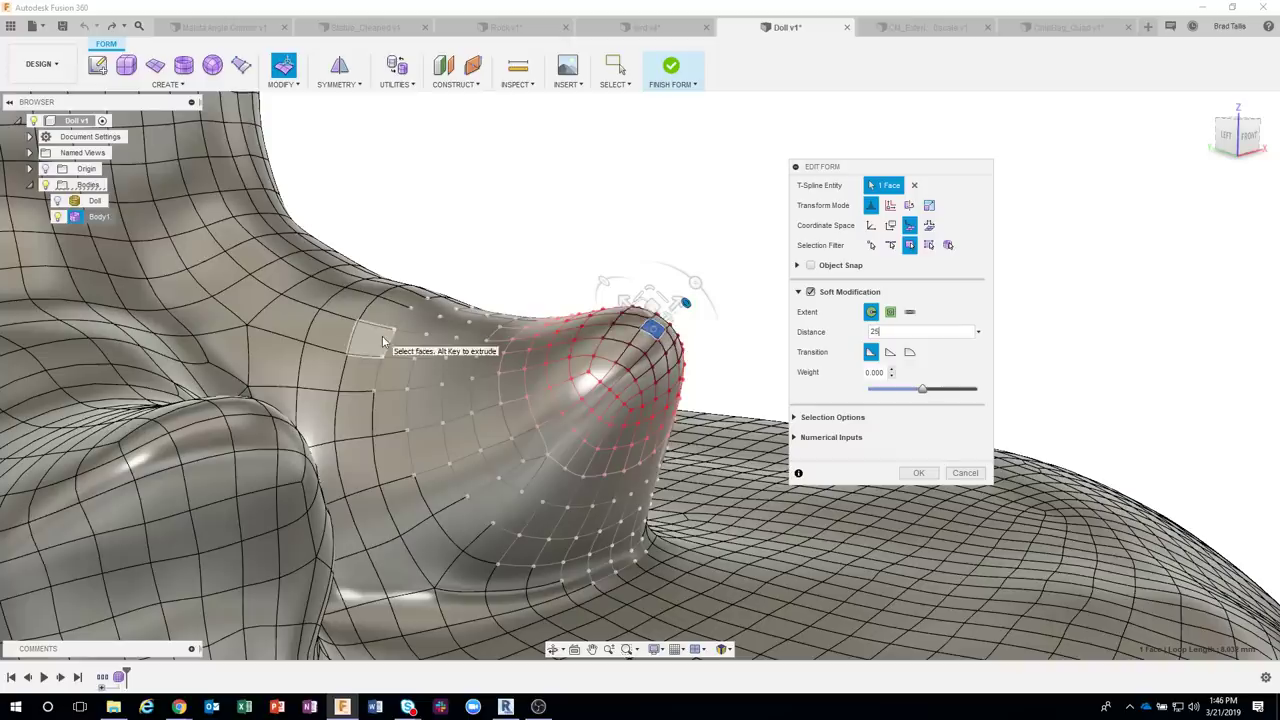
shift+middle_drag(391, 341, 660, 320)
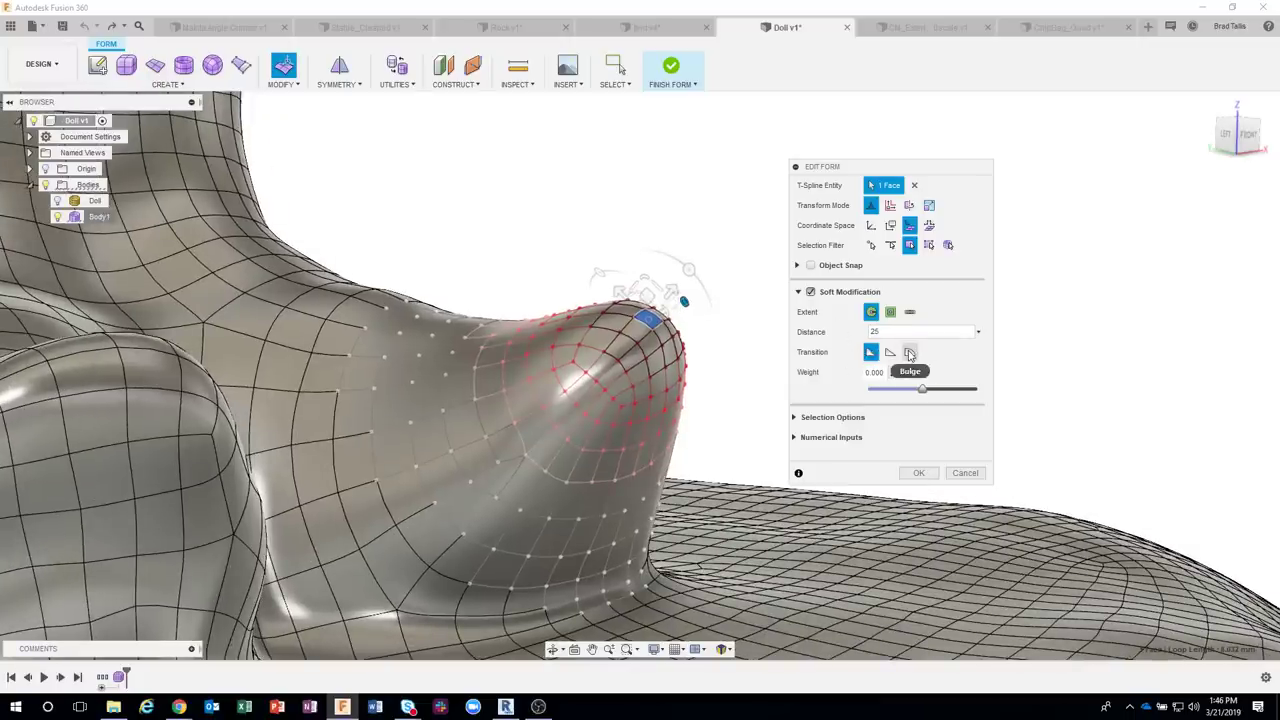
shift+middle_drag(678, 358, 675, 295)
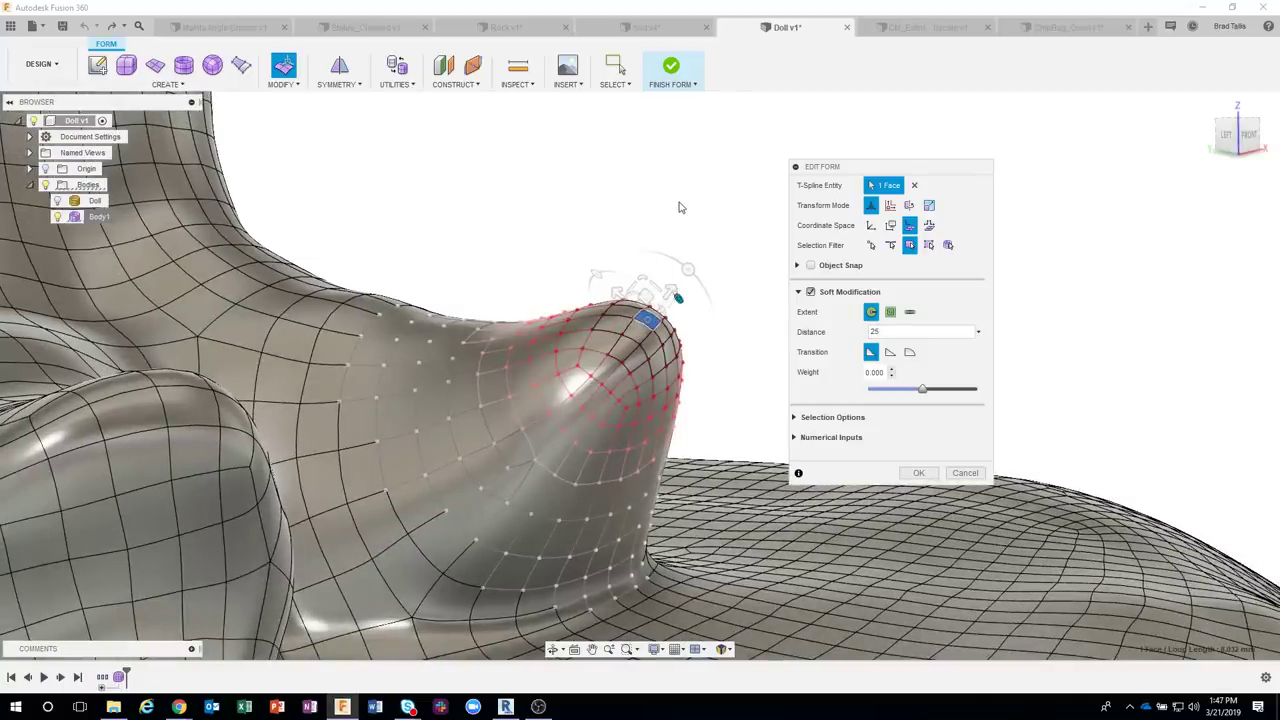
click(679, 270)
shift+middle_drag(679, 270, 628, 345)
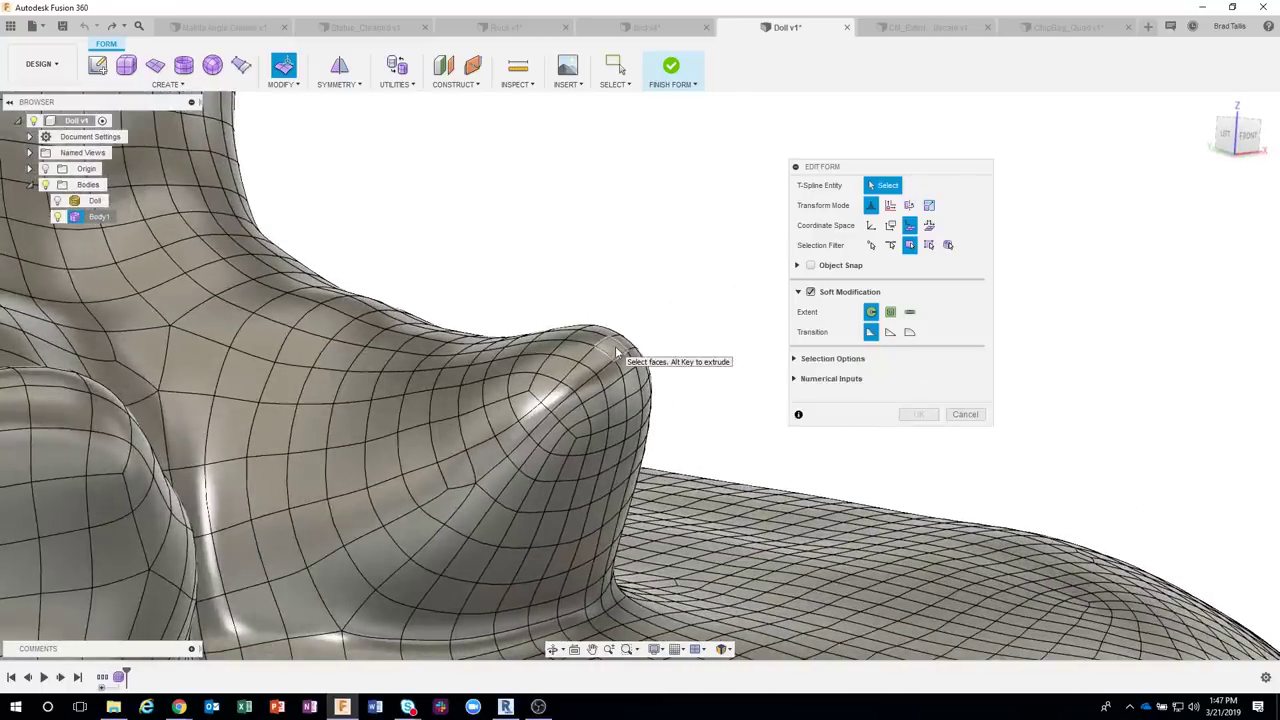
click(611, 347)
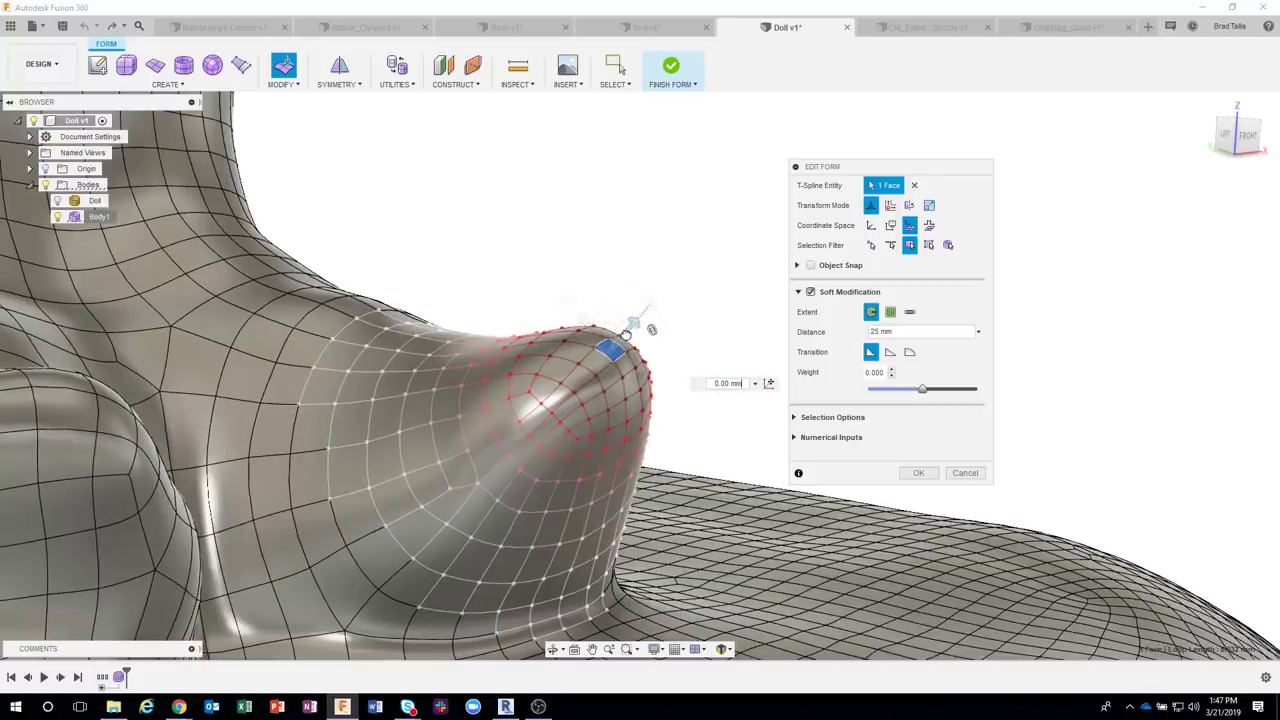
drag(617, 342, 587, 375)
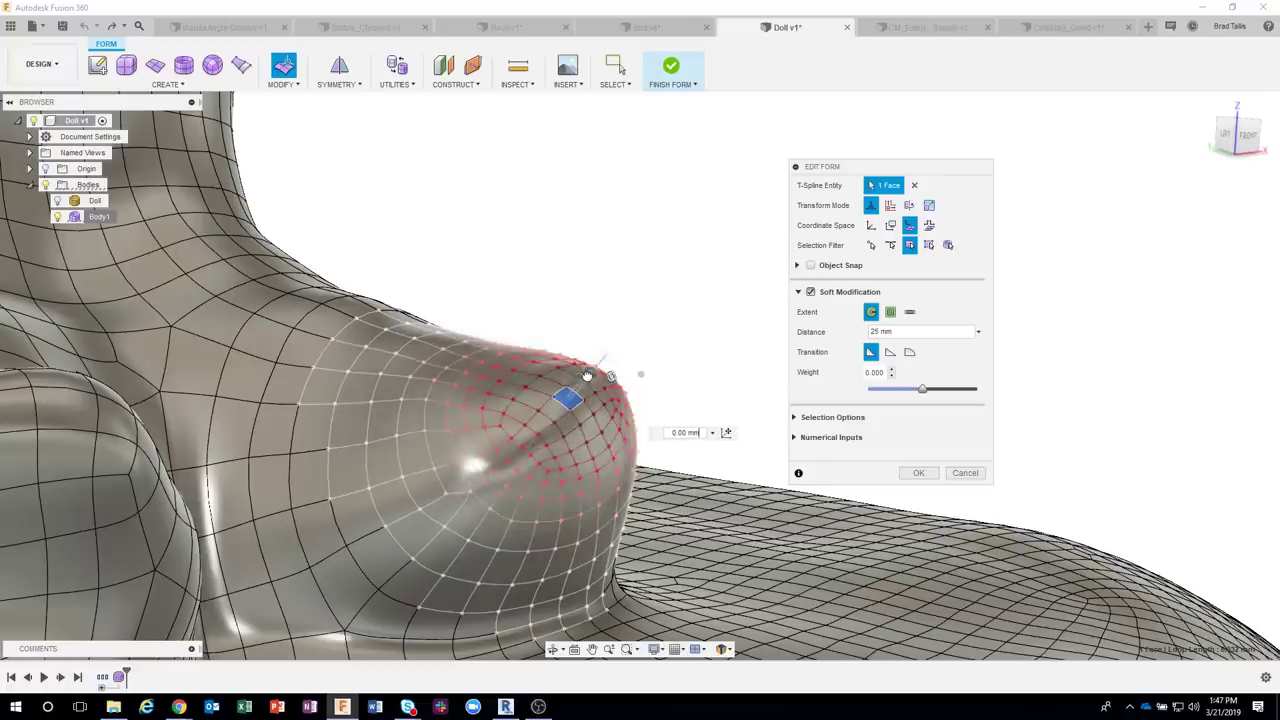
click(922, 472)
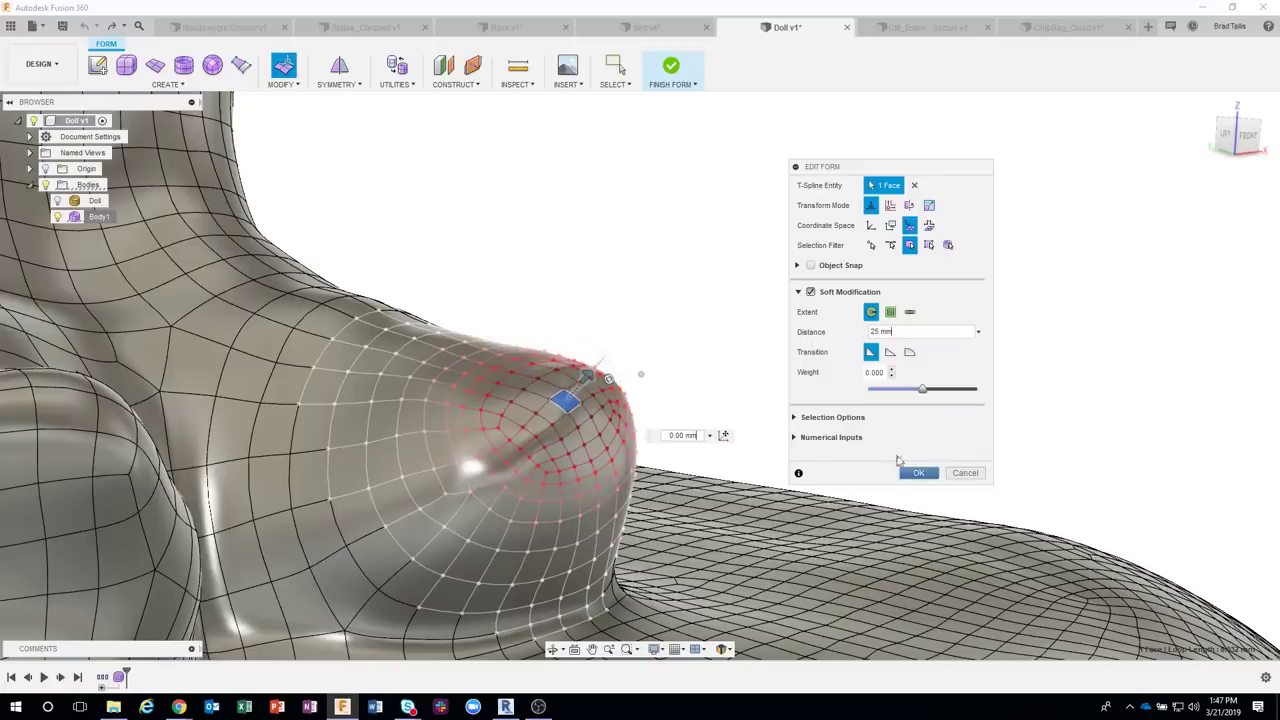
scroll(805, 405, down, 3)
Zoom out and orbit around the whole doll mesh, including its skirt and base
scroll(805, 405, down, 5)
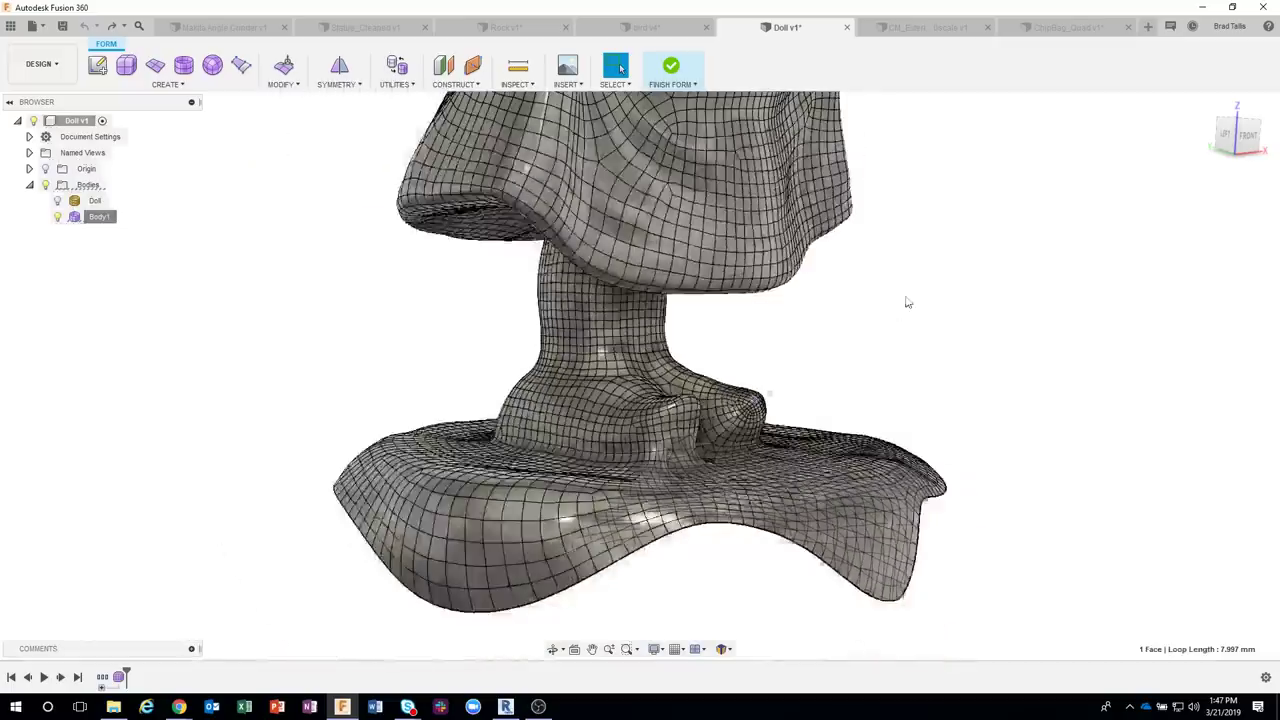
shift+middle_drag(906, 303, 677, 571)
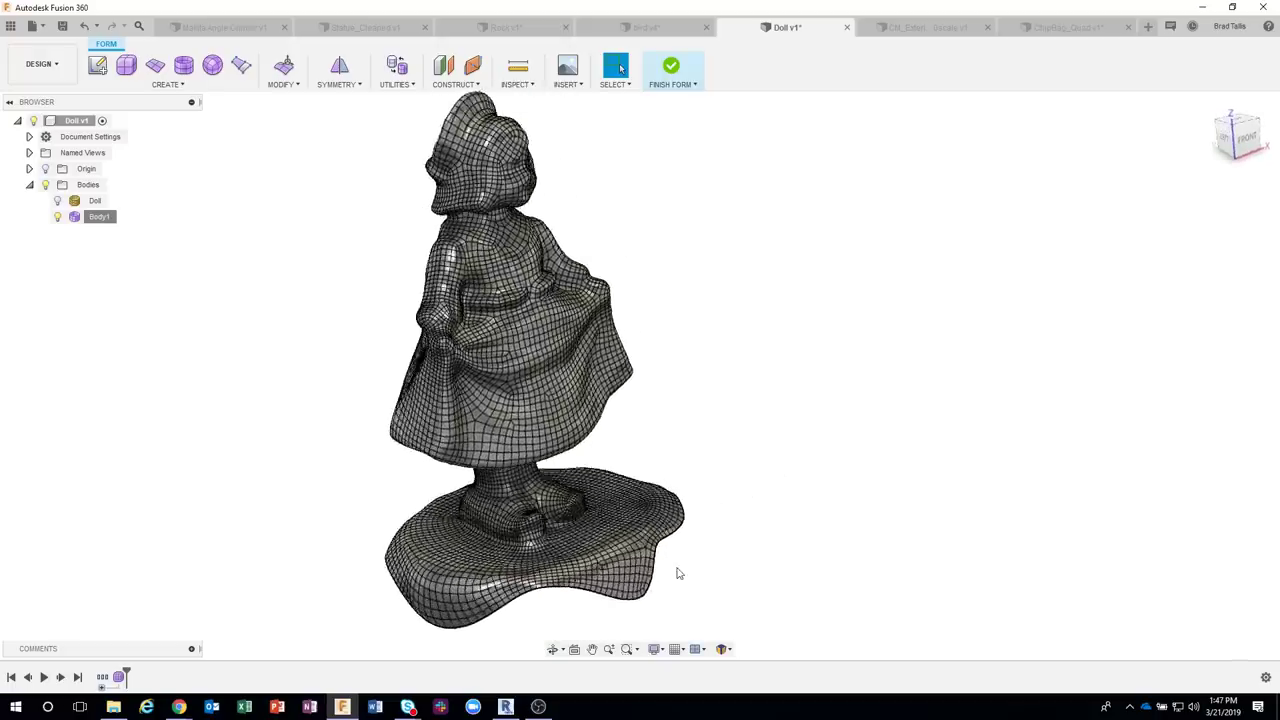
scroll(650, 590, up, 6)
scroll(700, 403, down, 3)
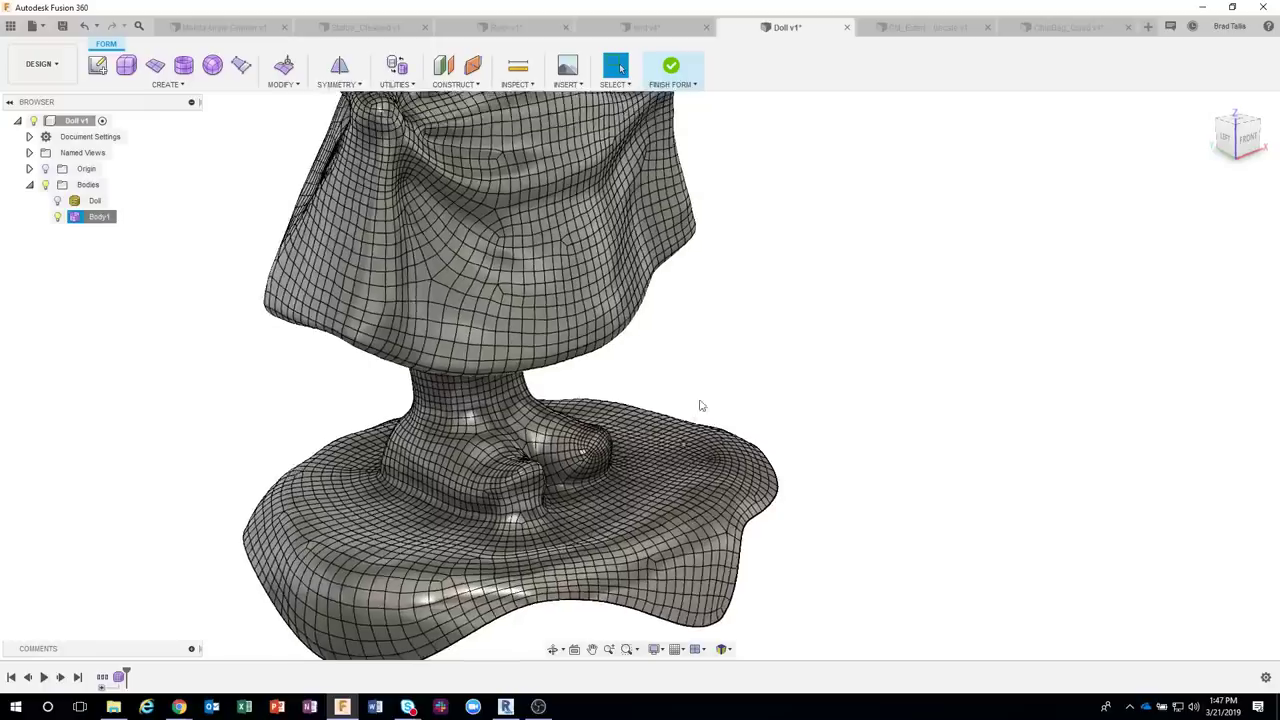
scroll(683, 378, up, 5)
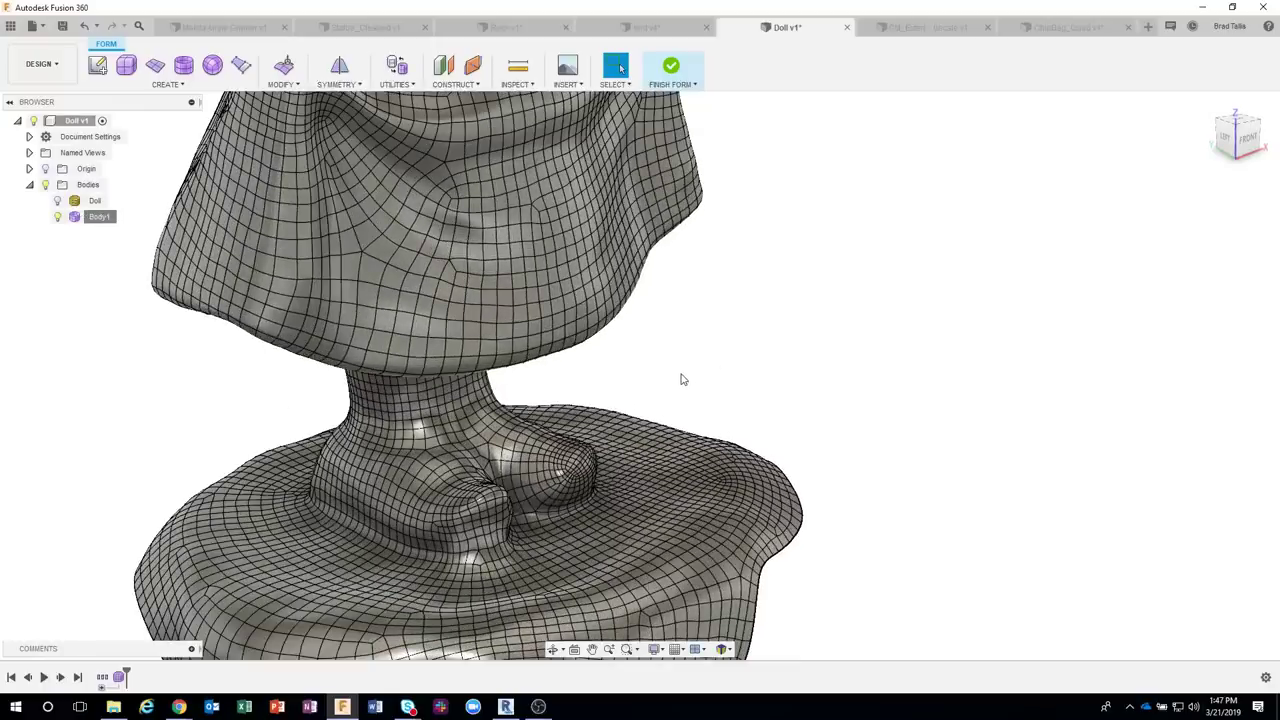
shift+middle_drag(680, 379, 792, 361)
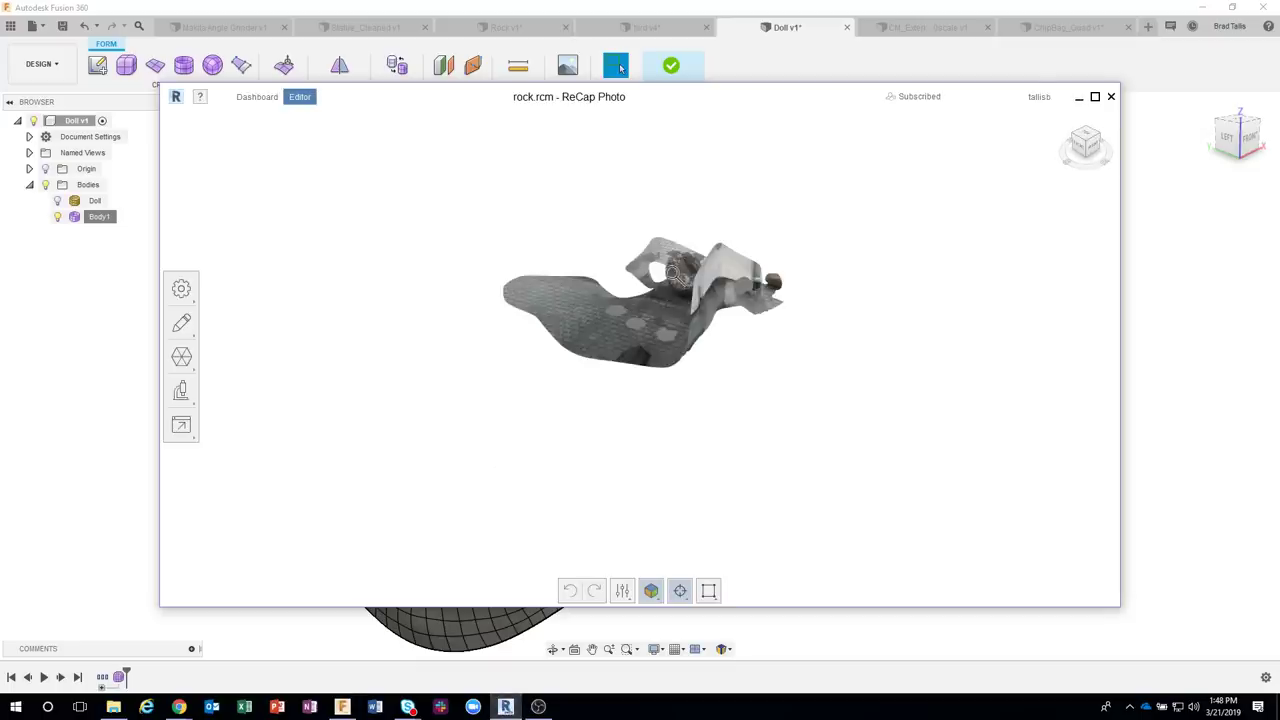
Open Doll.rcm from the Dashboard without saving Rock.rcm, then rotate the doll scan
scroll(682, 274, up, 3)
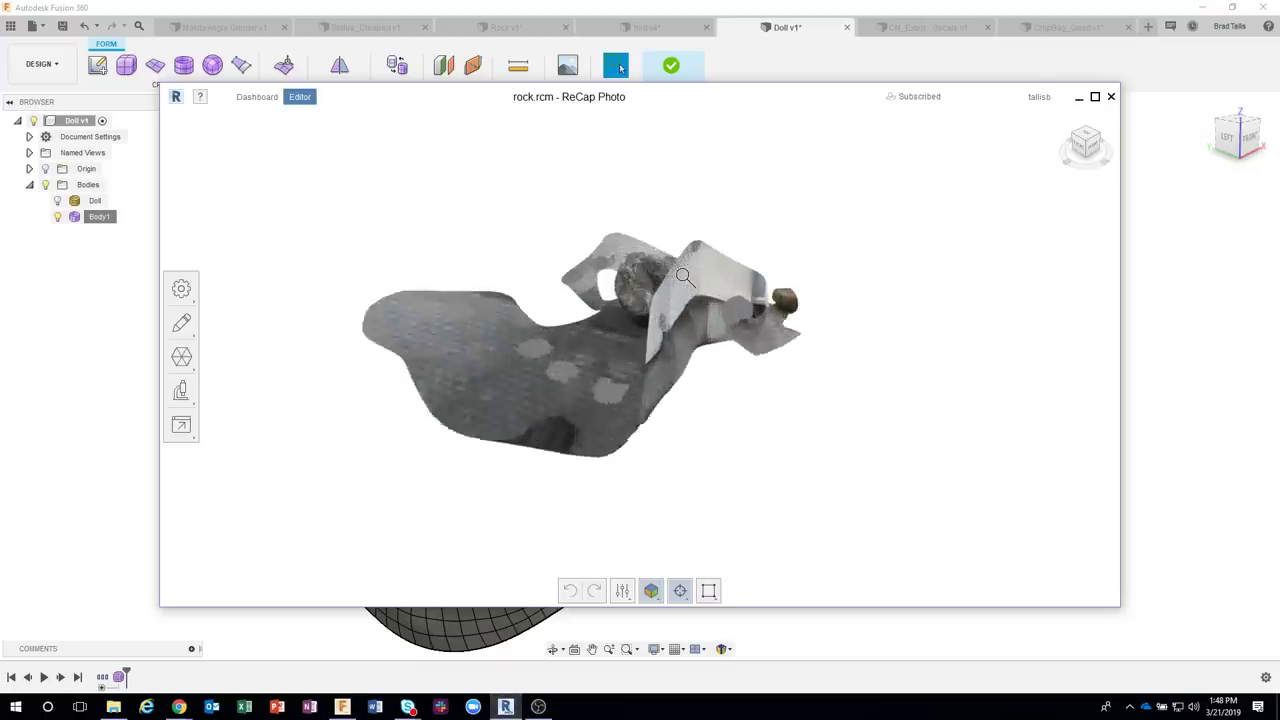
scroll(684, 276, up, 3)
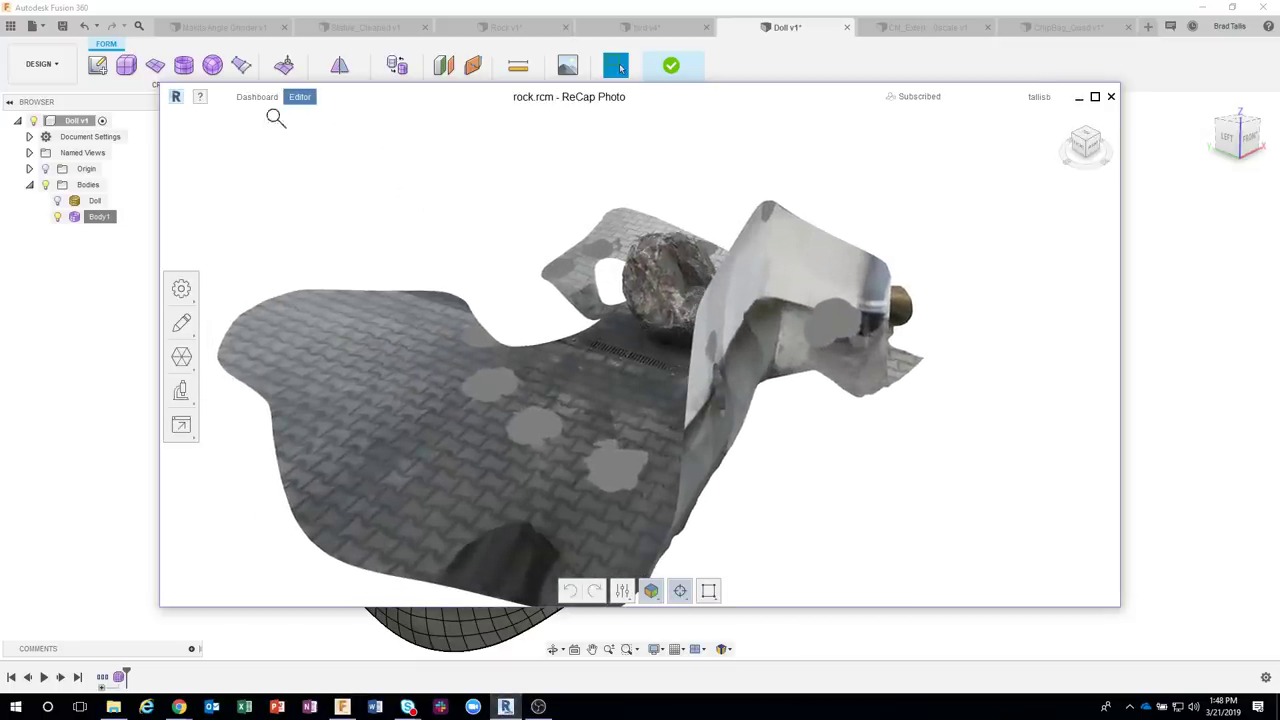
click(257, 98)
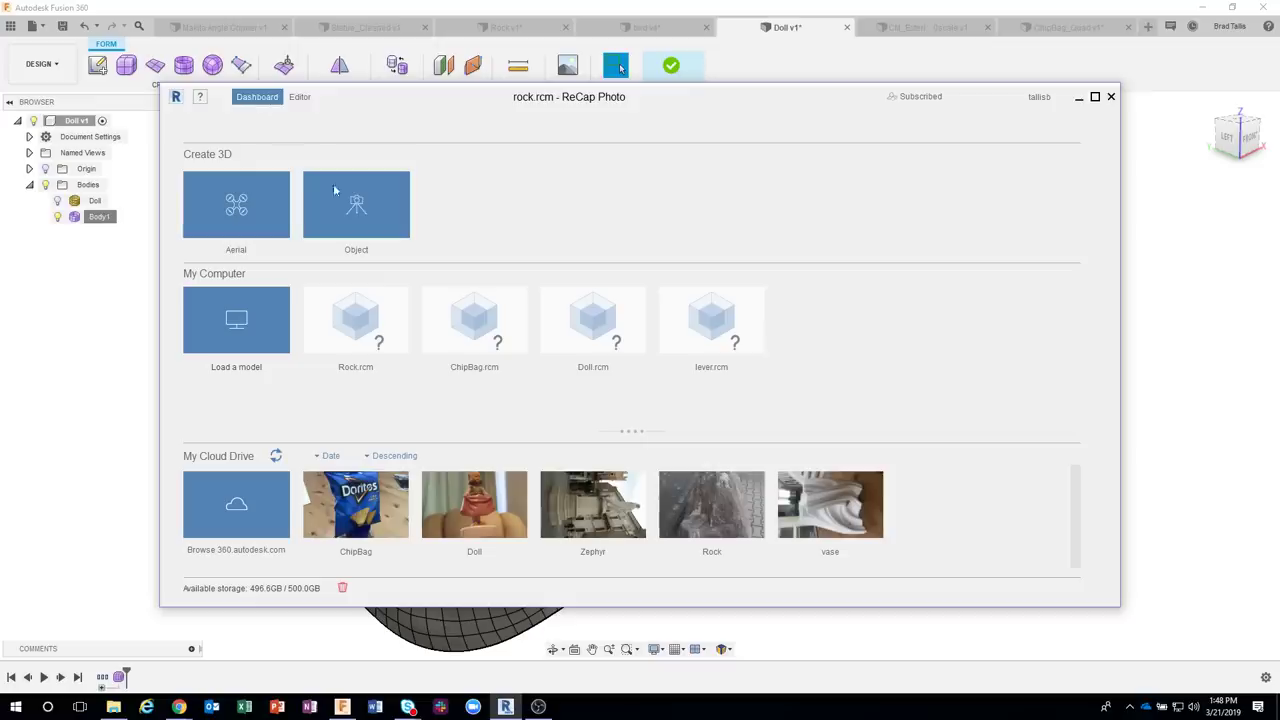
click(577, 327)
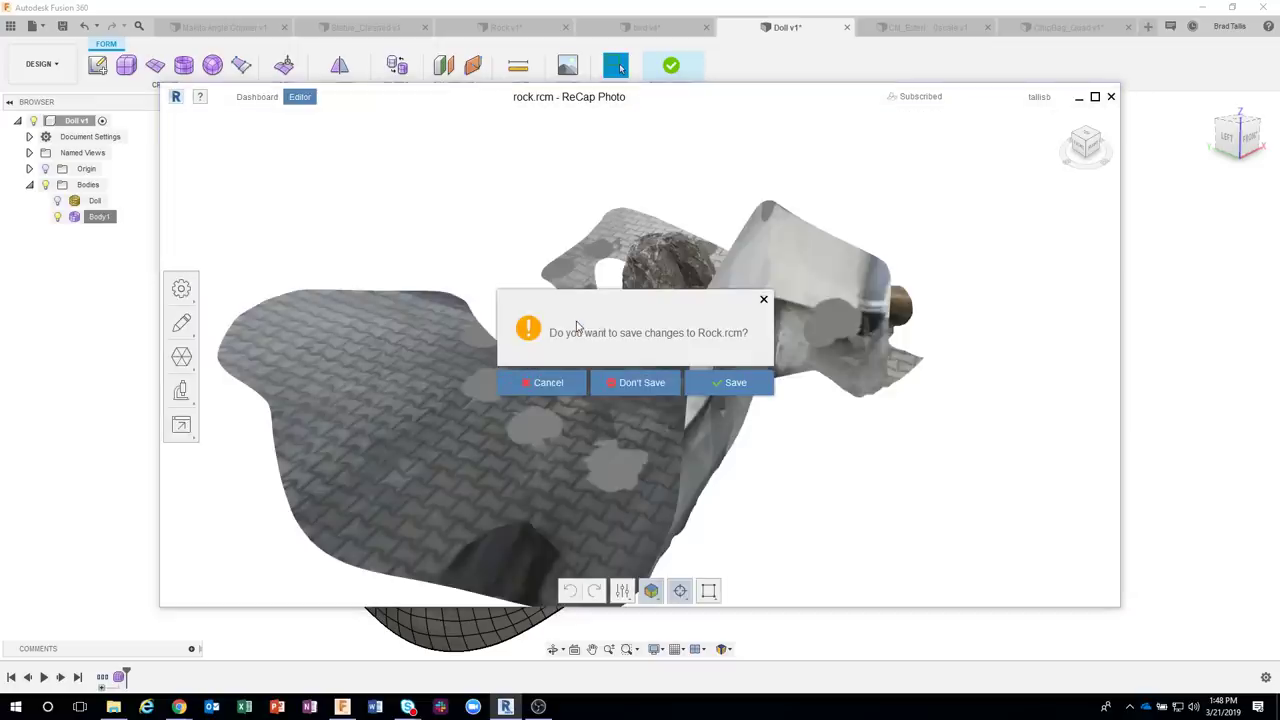
click(634, 388)
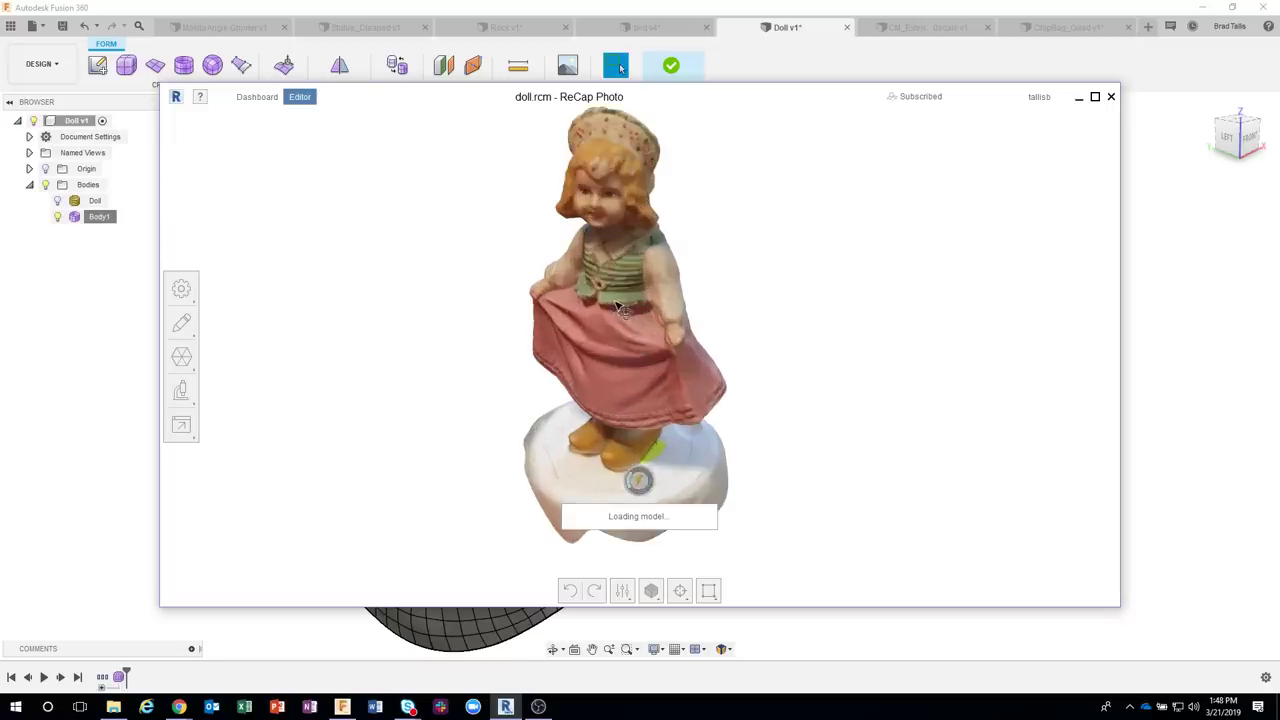
drag(652, 316, 852, 297)
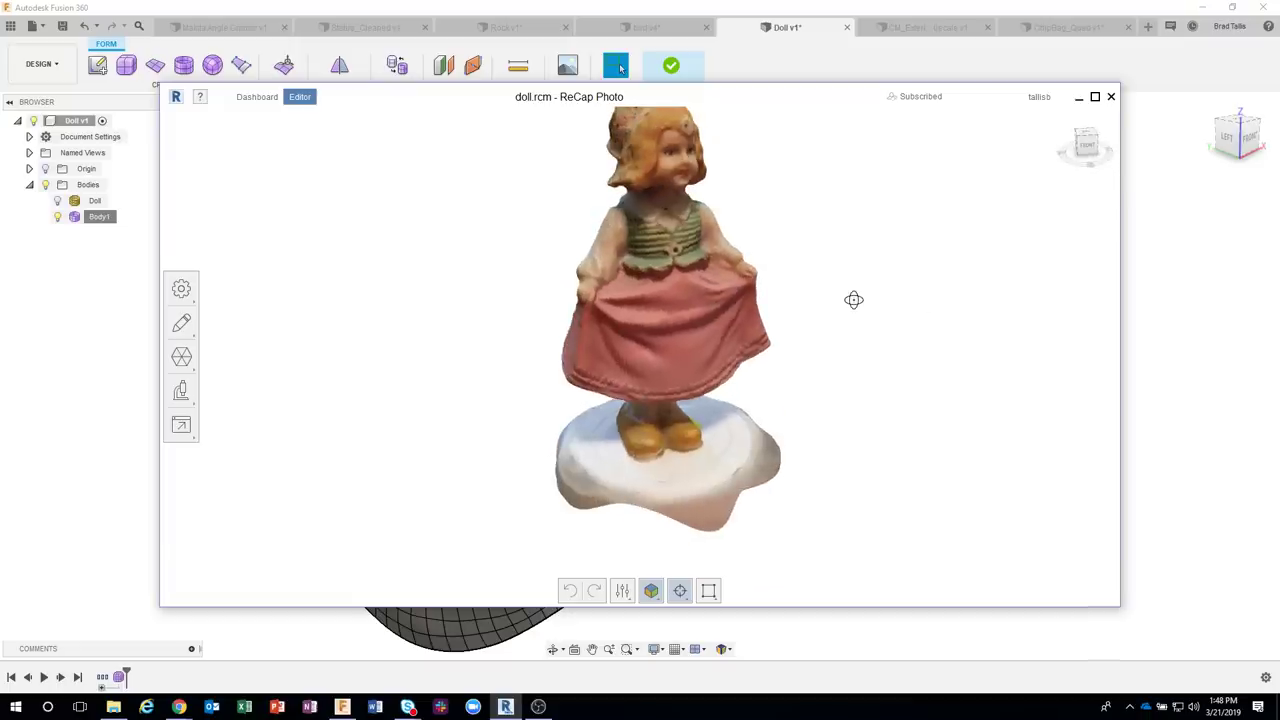
Export the doll model as OBJ (Quads) with a 10000 target face count
click(195, 427)
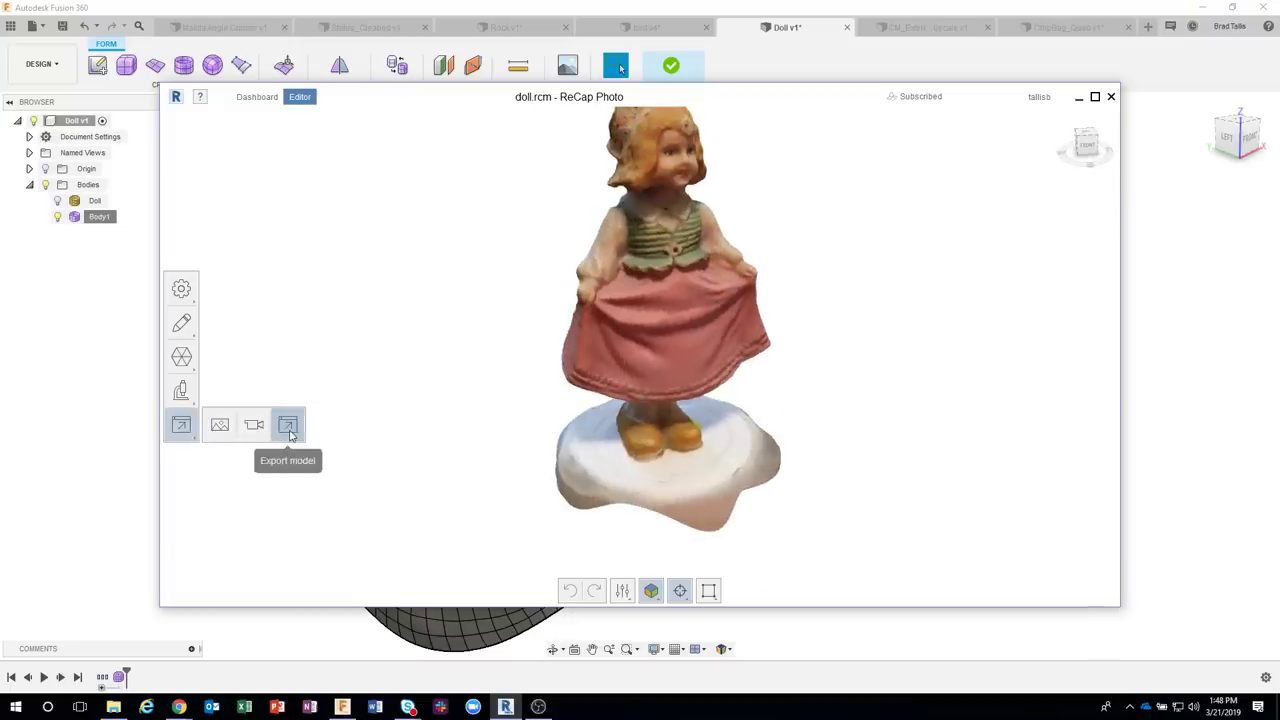
click(288, 428)
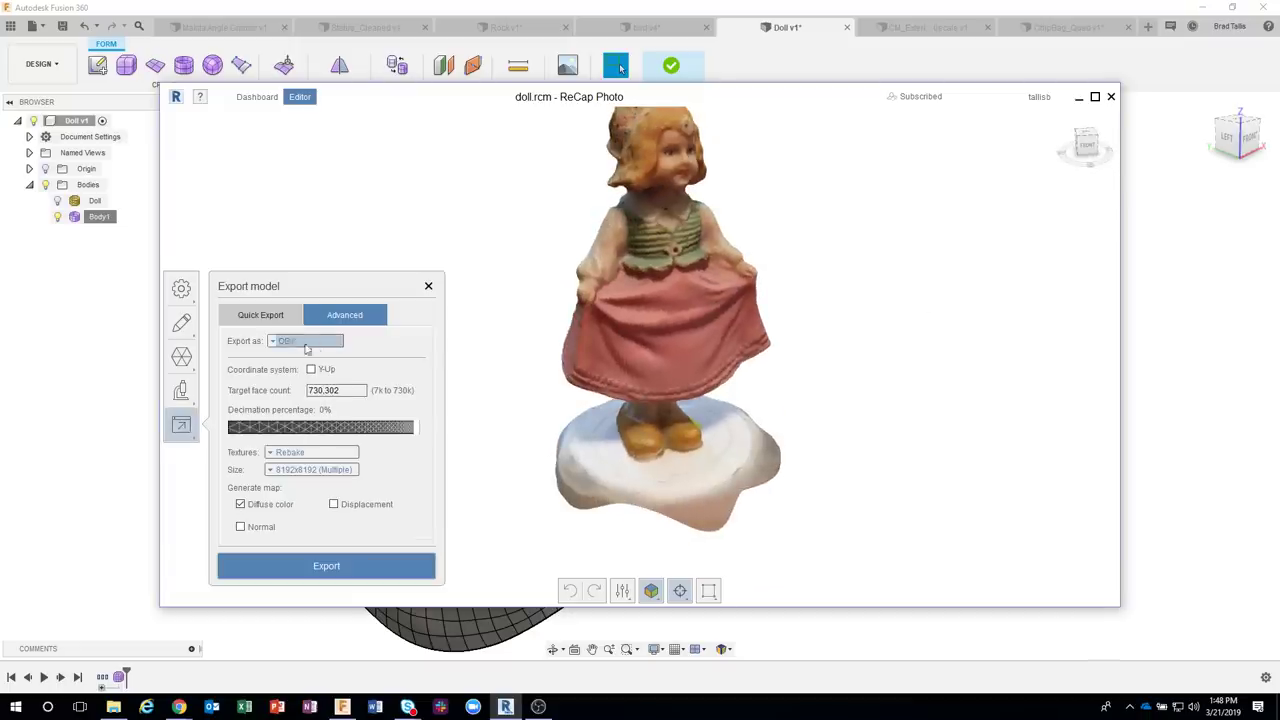
click(275, 343)
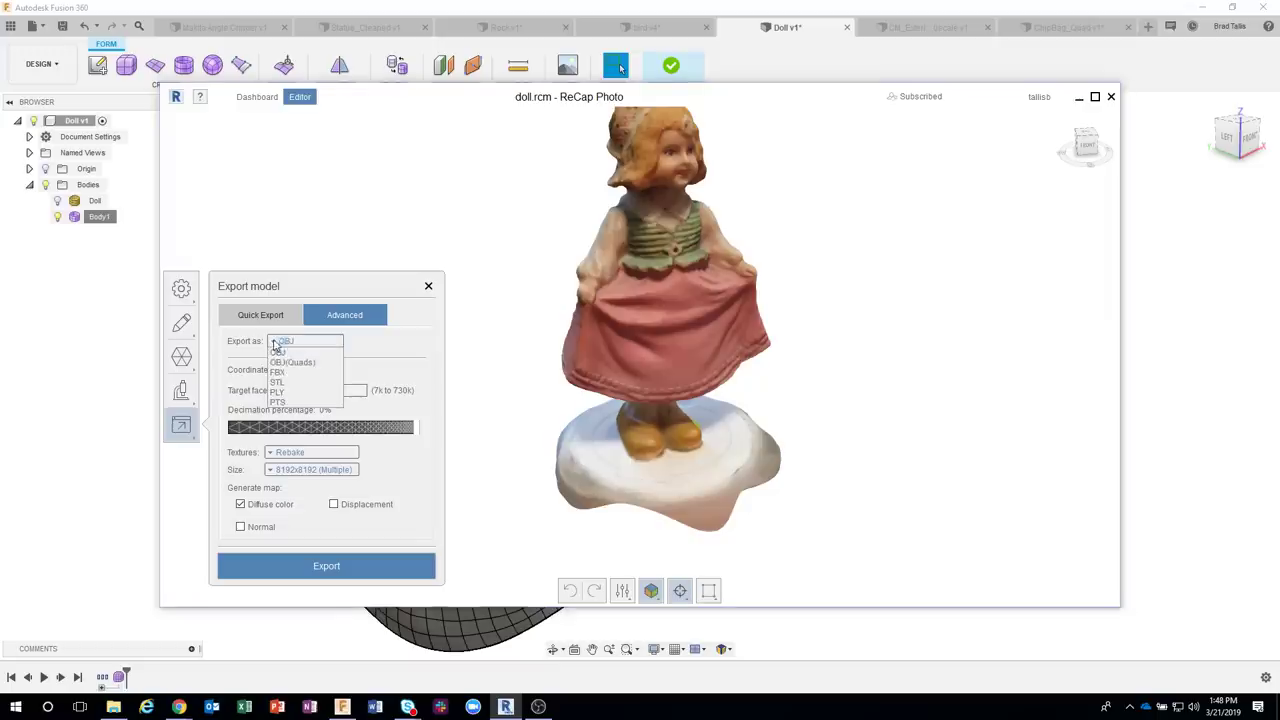
click(297, 365)
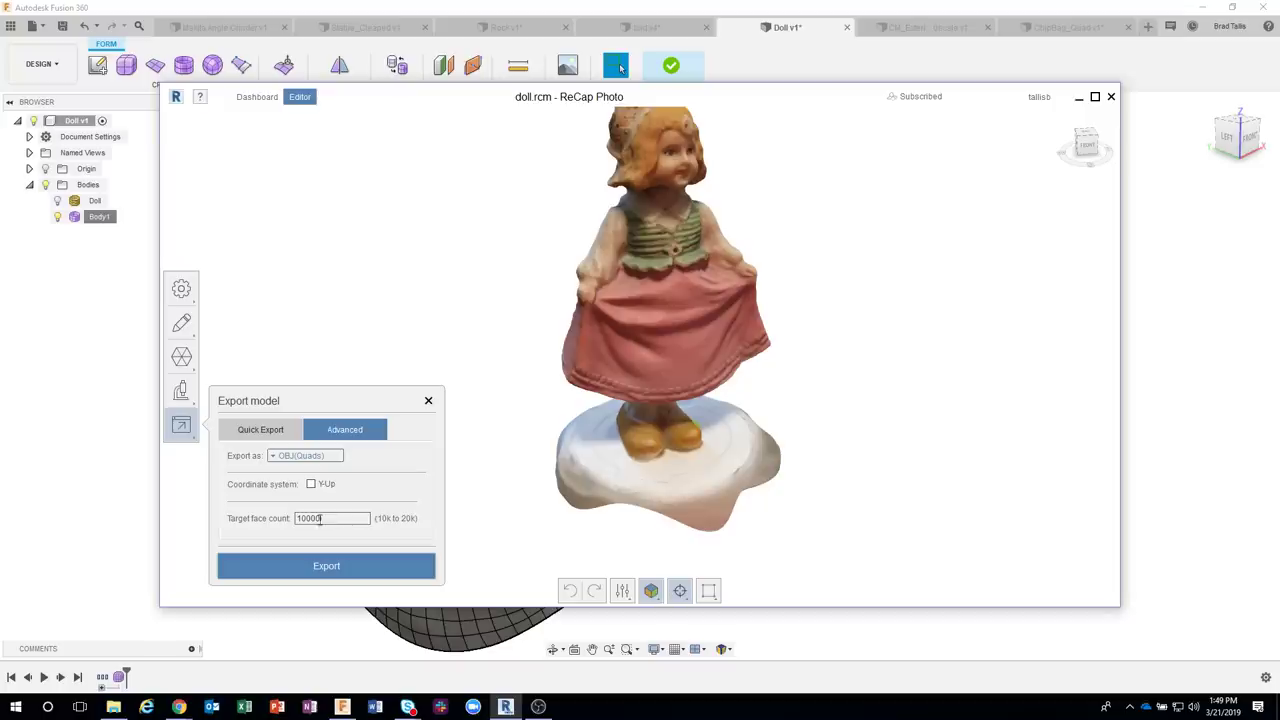
Close ReCap Photo, orbit the Fusion doll mesh from behind, then bring up the Apollo 11 browser page
click(428, 401)
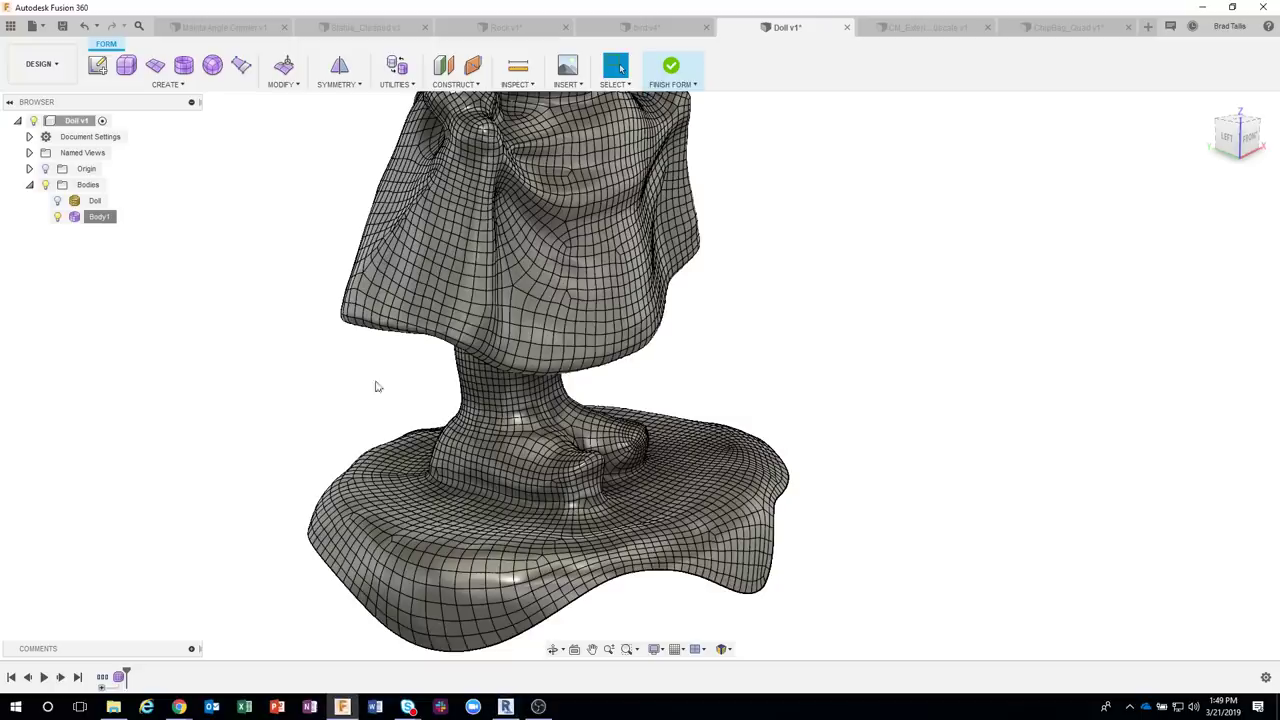
shift+middle_drag(468, 304, 676, 70)
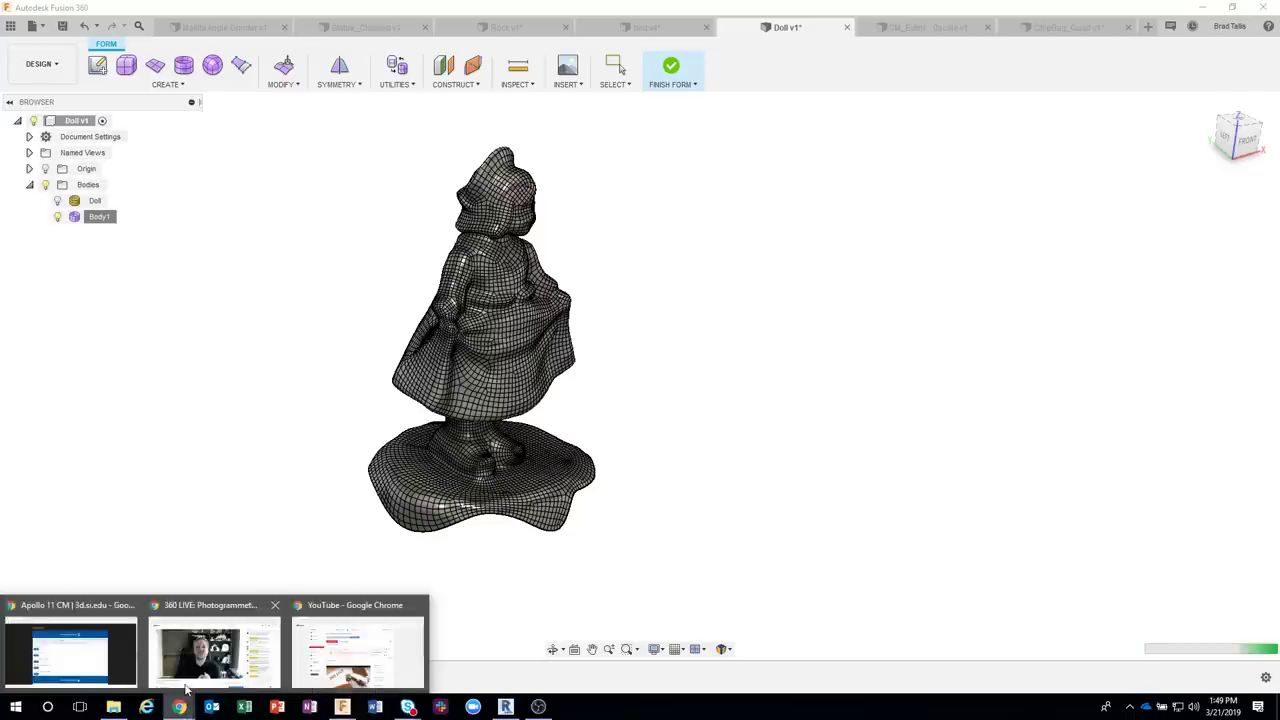
click(185, 688)
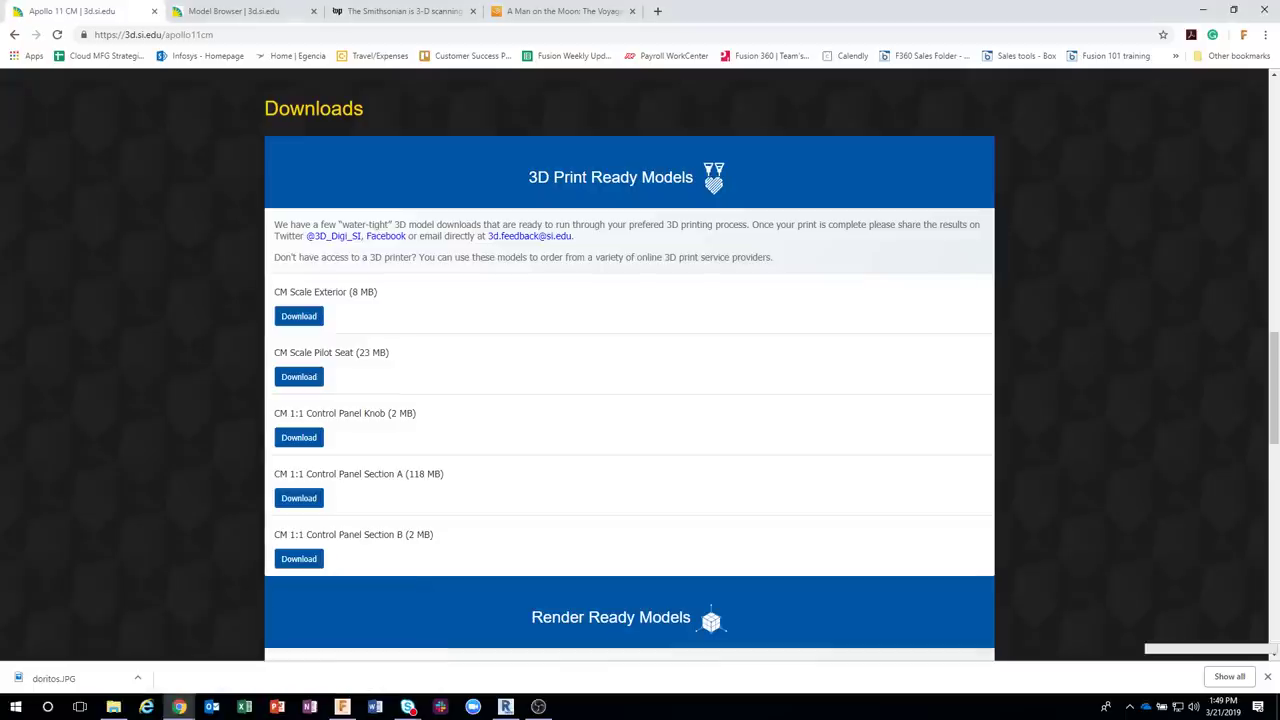
Switch to the Smithsonian 3D Model Browser tab showing models 13 to 24 of 106
click(252, 10)
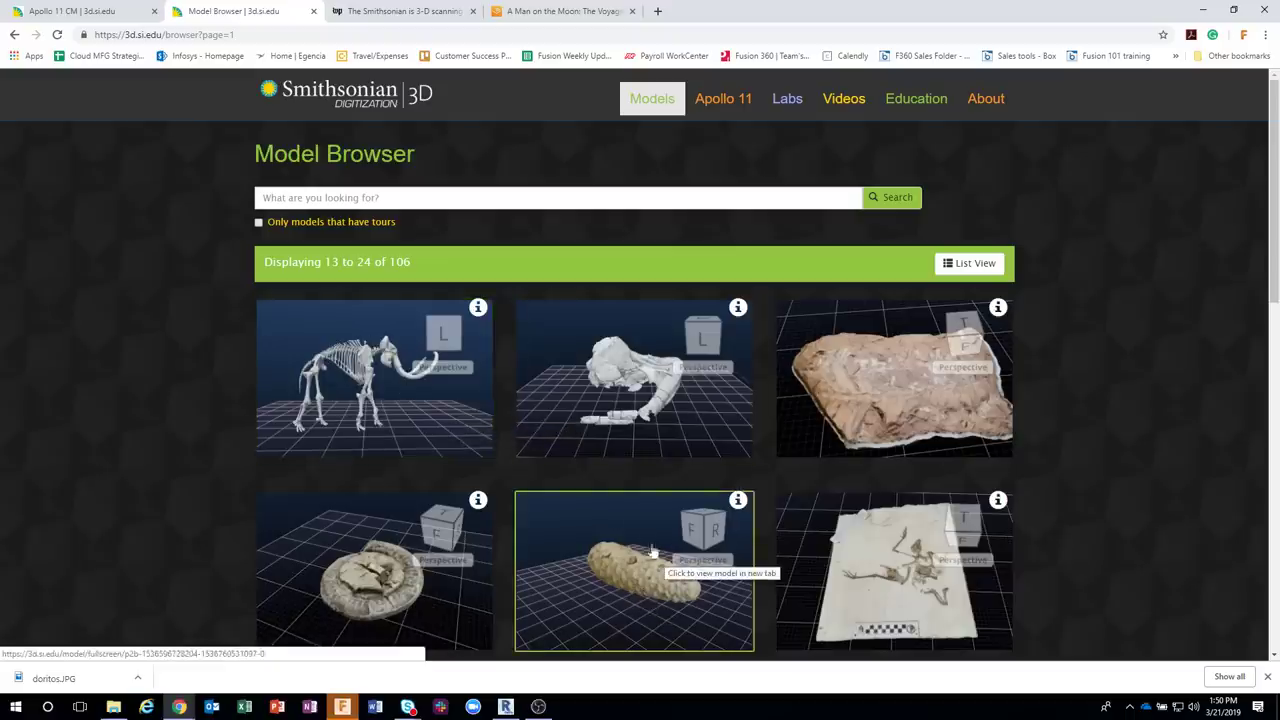
Page the Model Browser forward to models 25–36 and 37–48 of 106, then go back one page
scroll(623, 550, down, 3)
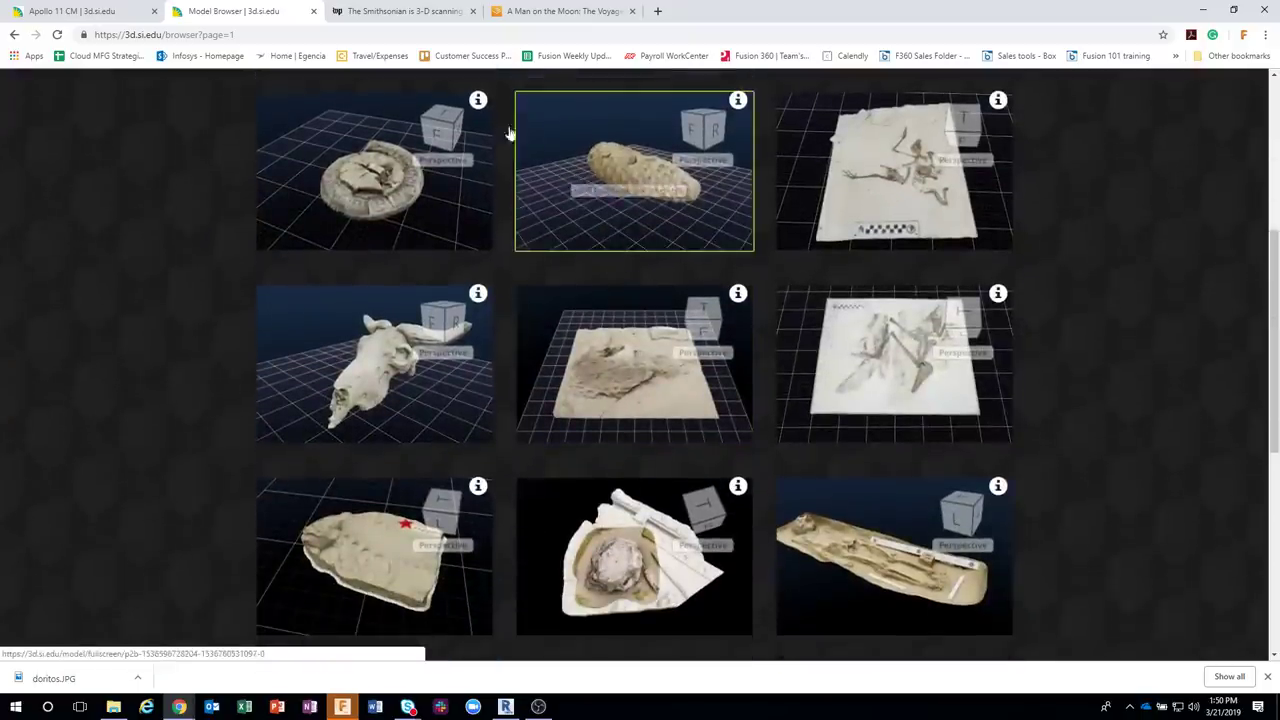
scroll(470, 320, down, 2)
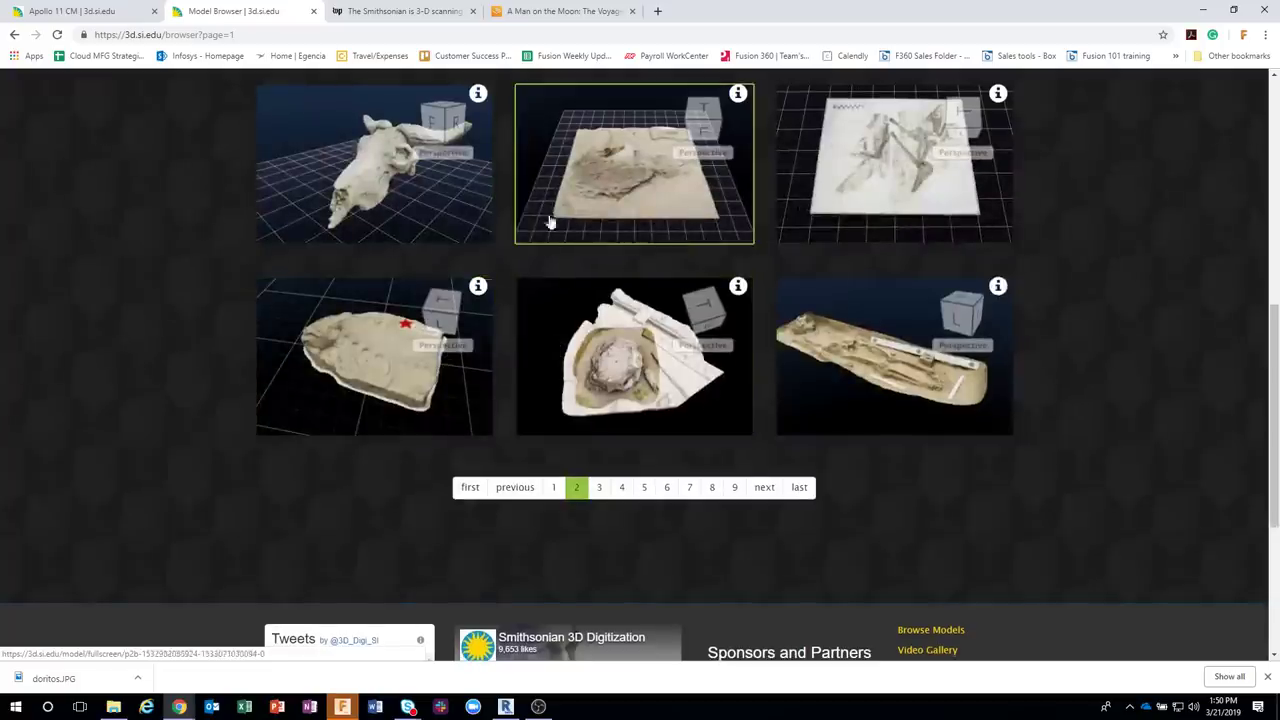
click(599, 487)
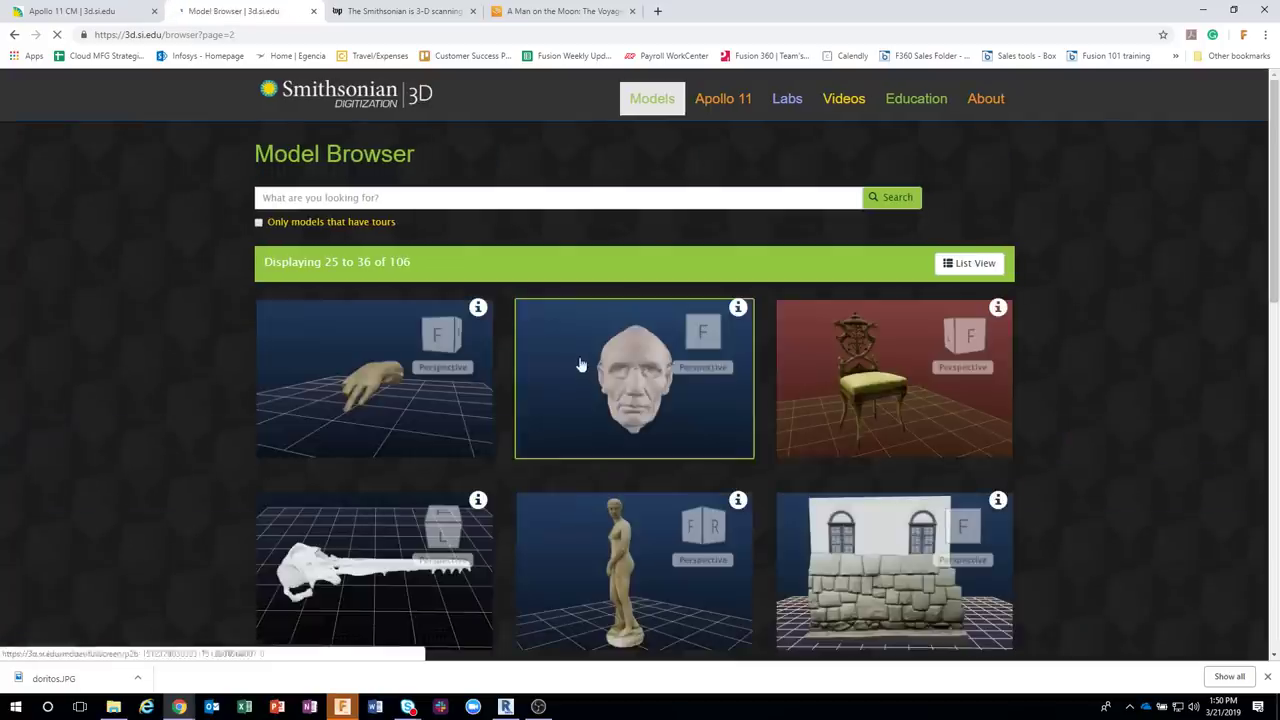
scroll(633, 455, down, 1)
scroll(633, 455, down, 5)
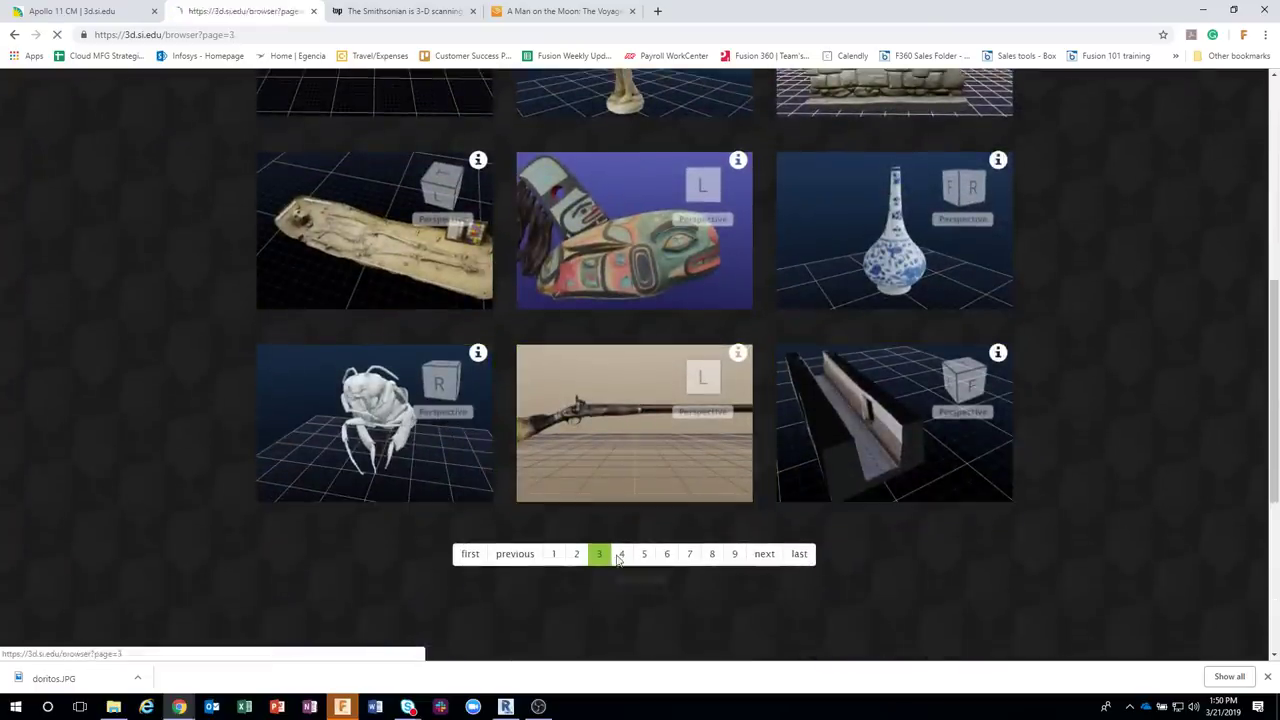
click(619, 556)
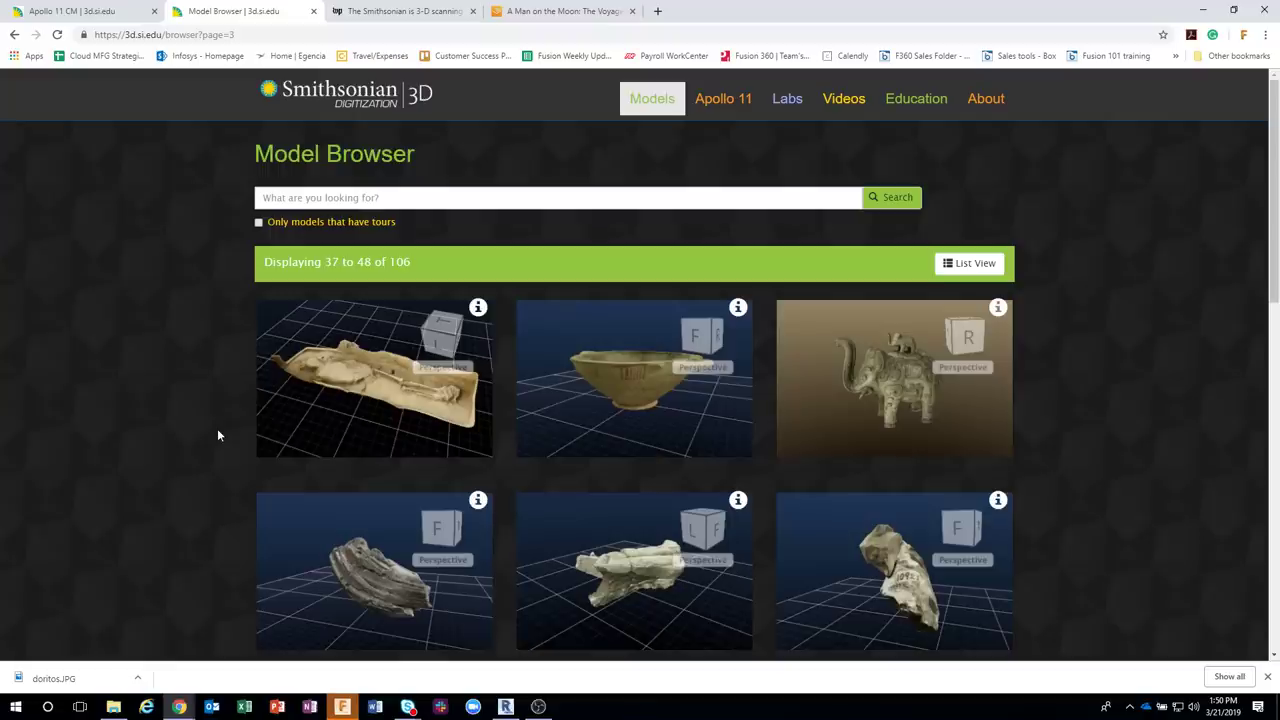
key(alt+Left)
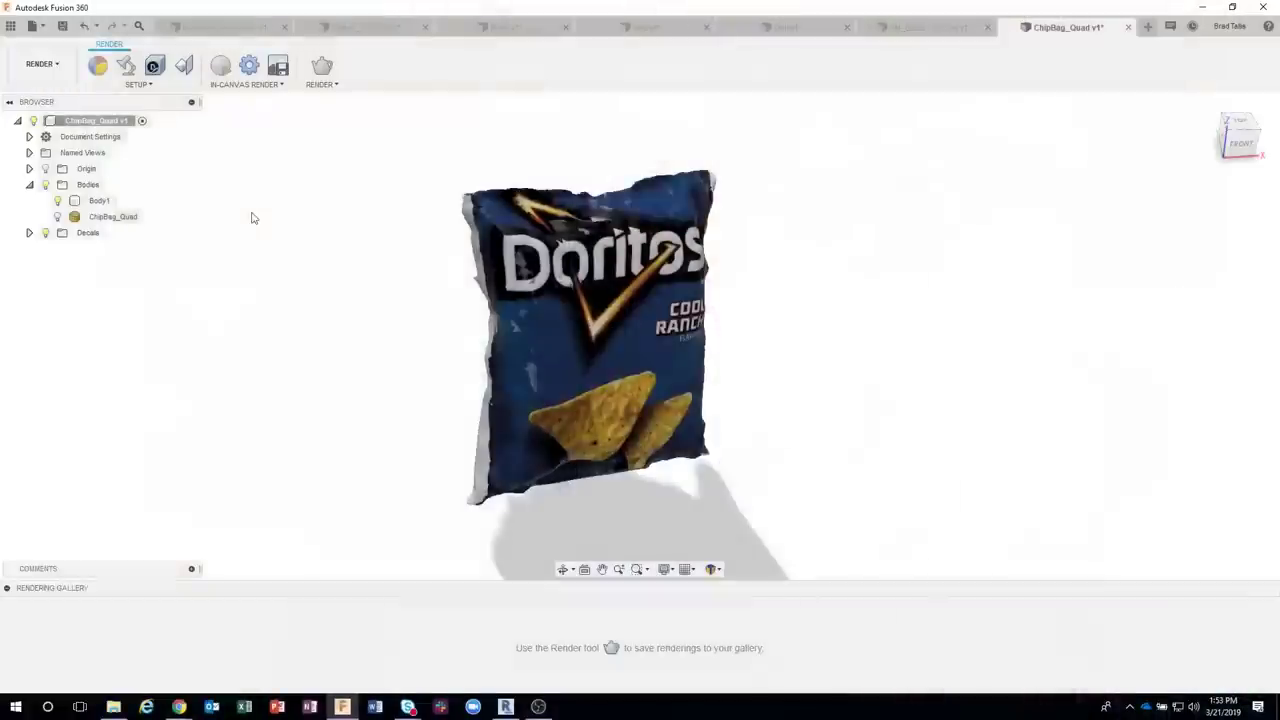
shift+middle_drag(335, 218, 362, 228)
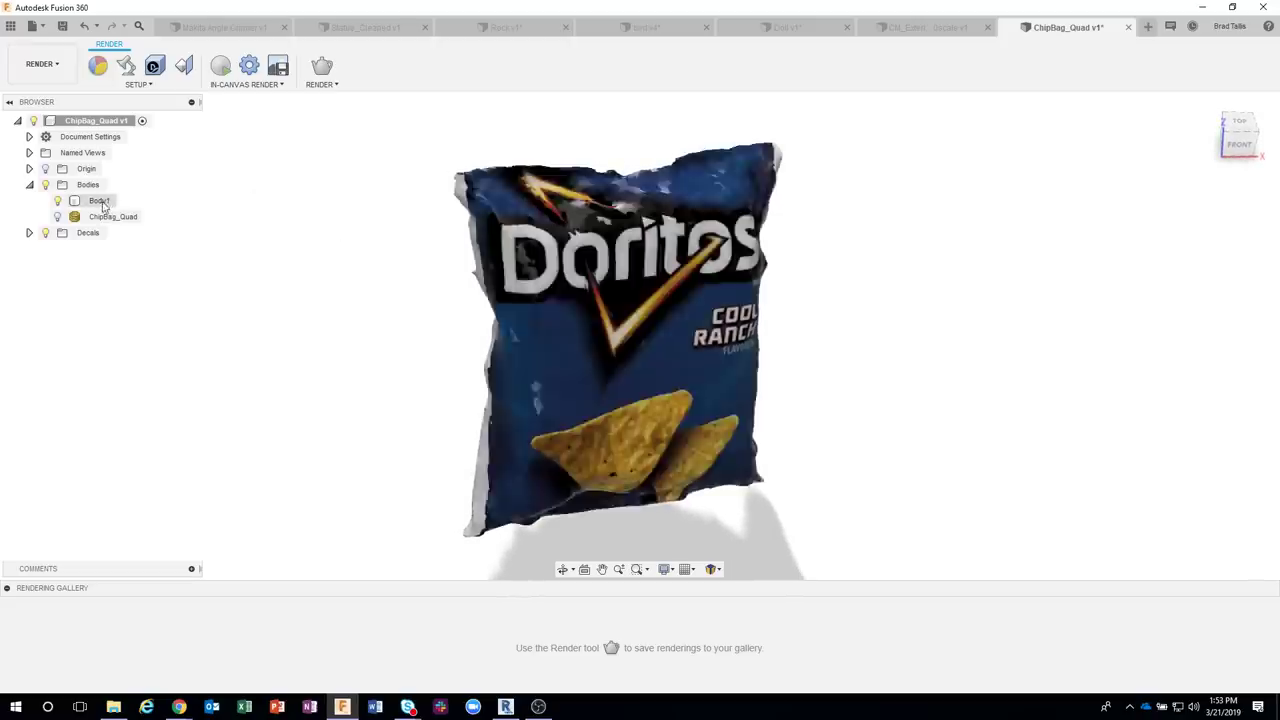
click(99, 201)
click(57, 201)
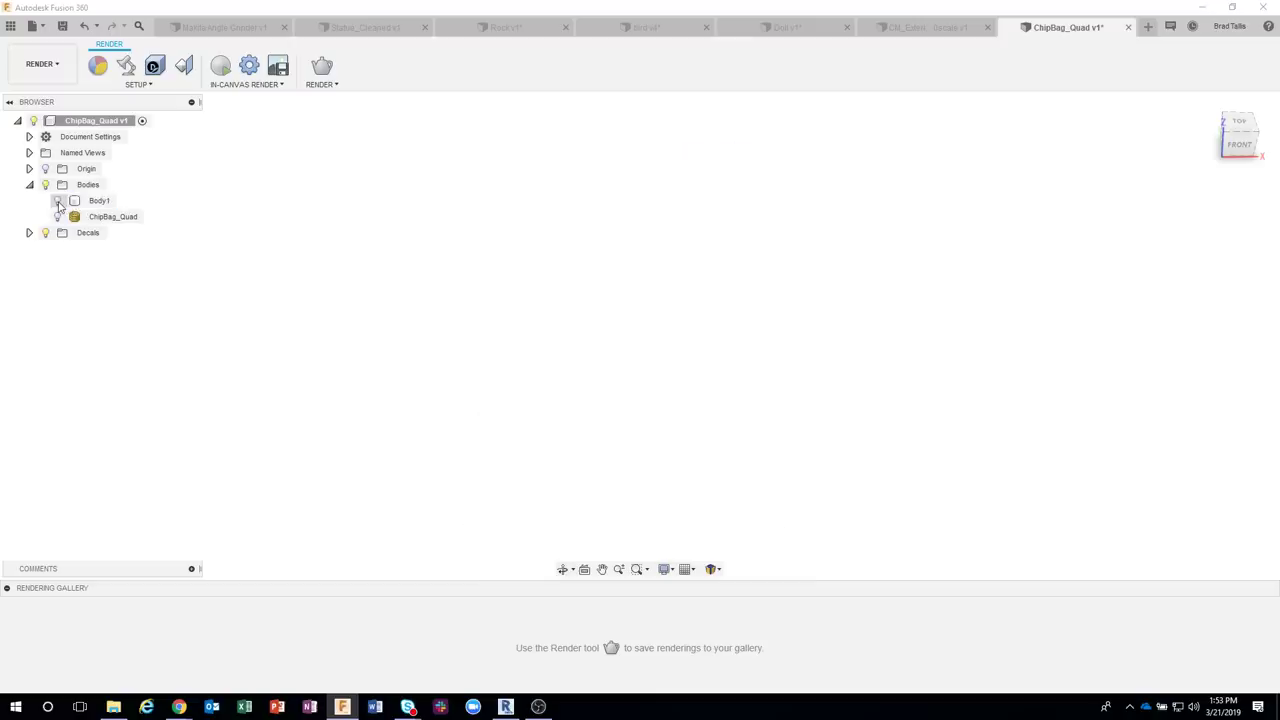
click(57, 201)
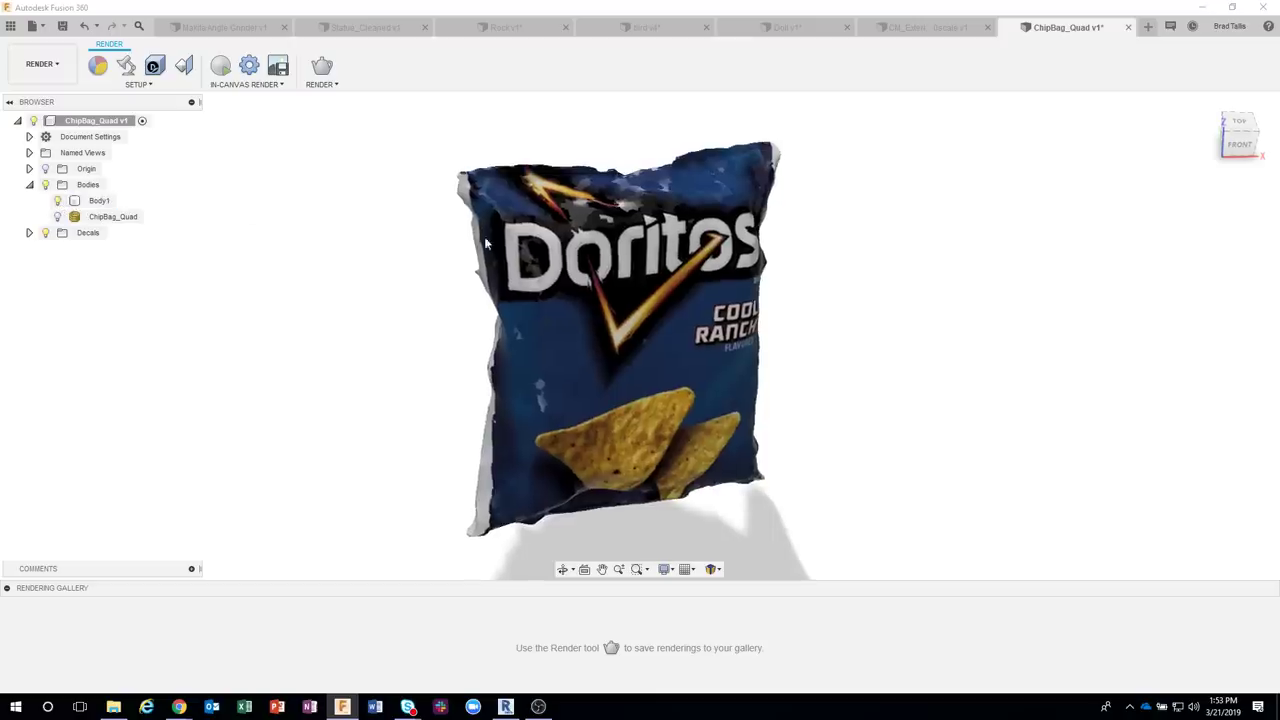
shift+middle_drag(726, 243, 857, 209)
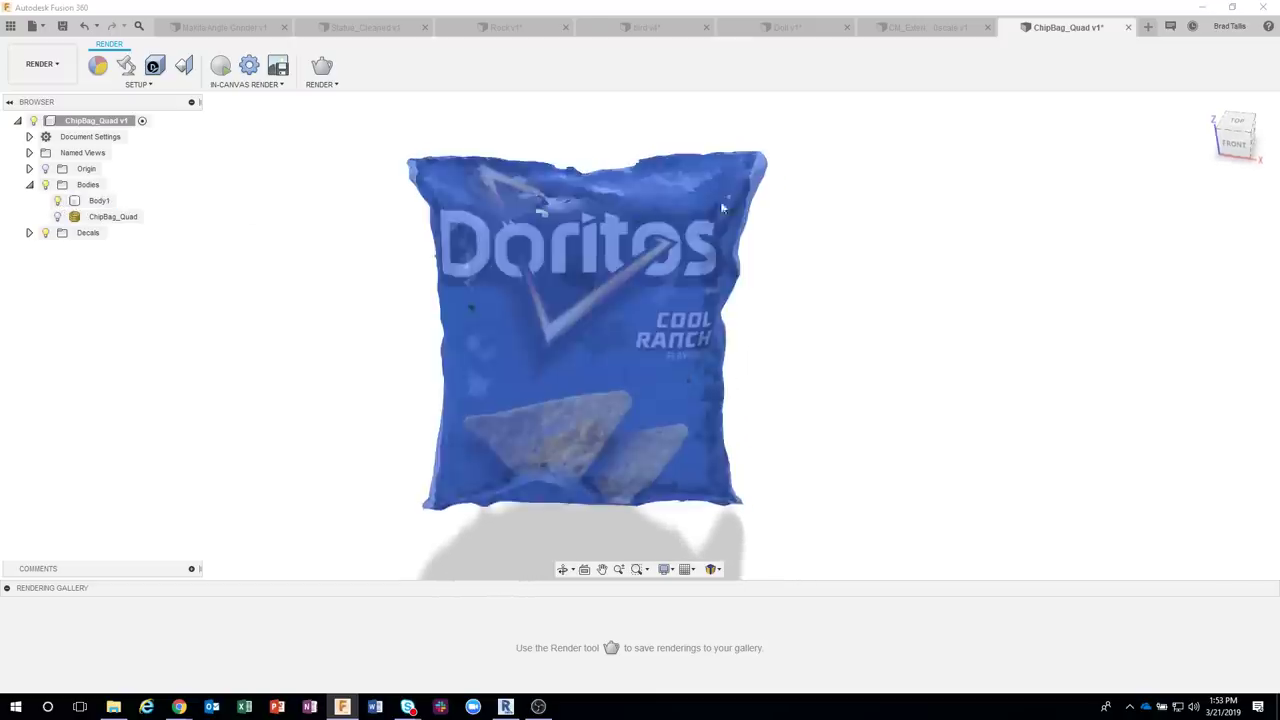
shift+middle_drag(947, 278, 821, 289)
shift+middle_drag(700, 229, 712, 330)
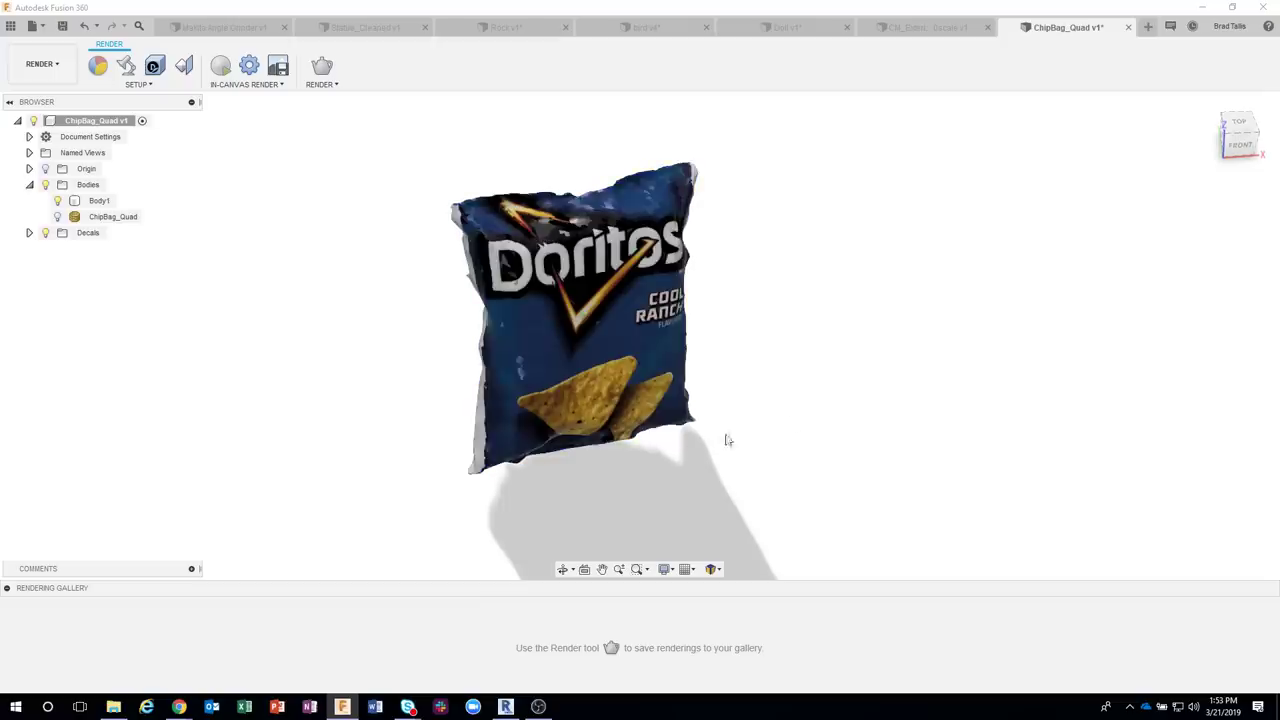
shift+middle_drag(857, 254, 829, 245)
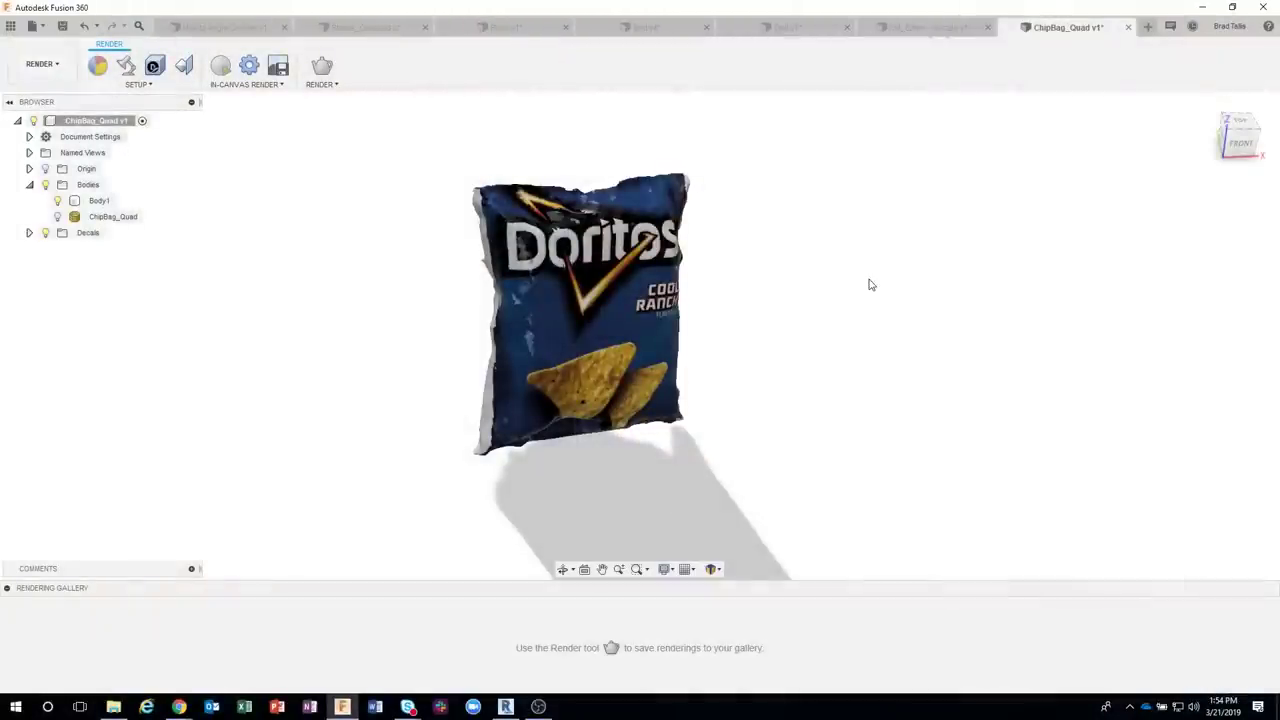
Search for 'meshmixer' in Windows and launch the Meshmixer desktop app
click(47, 707)
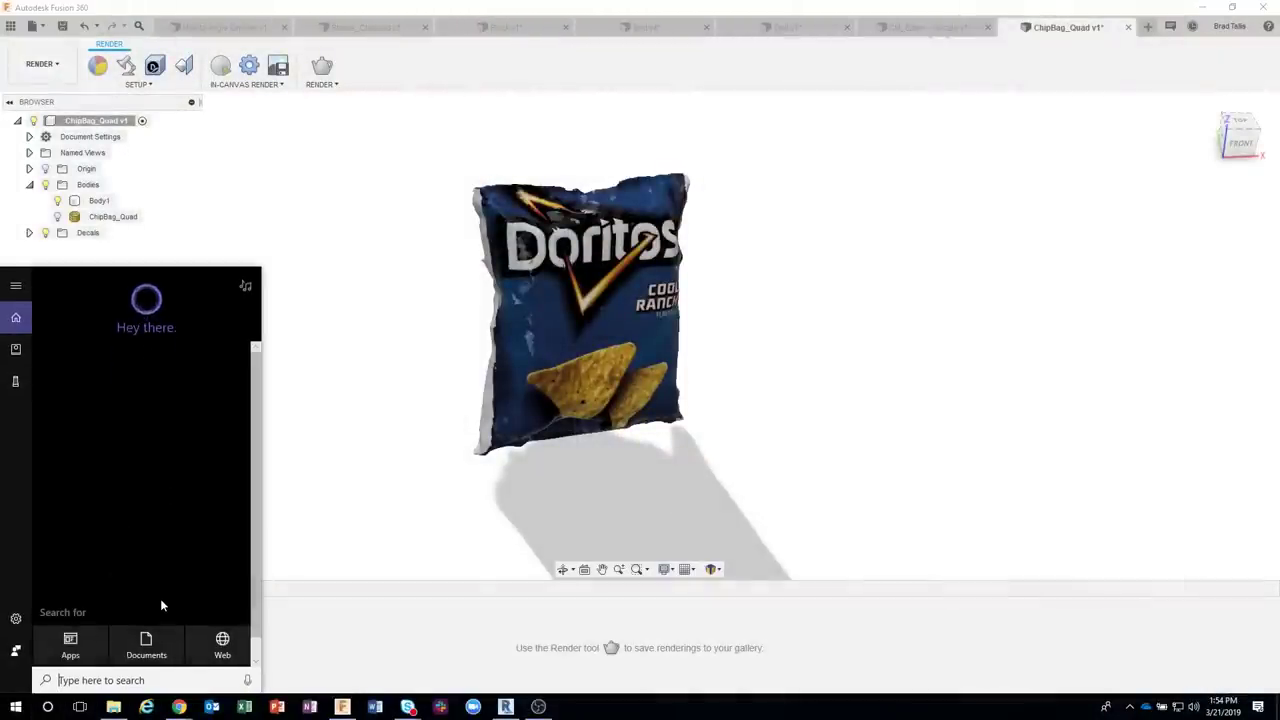
text(m)
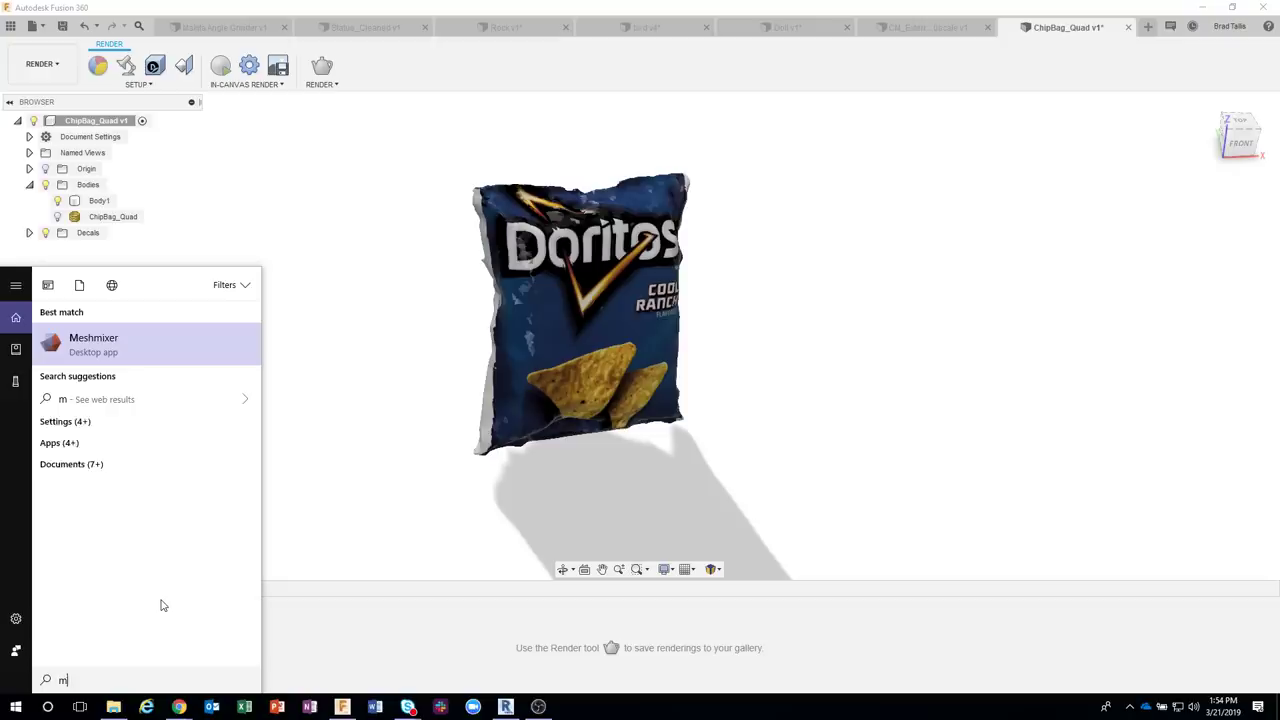
text(eshmixer)
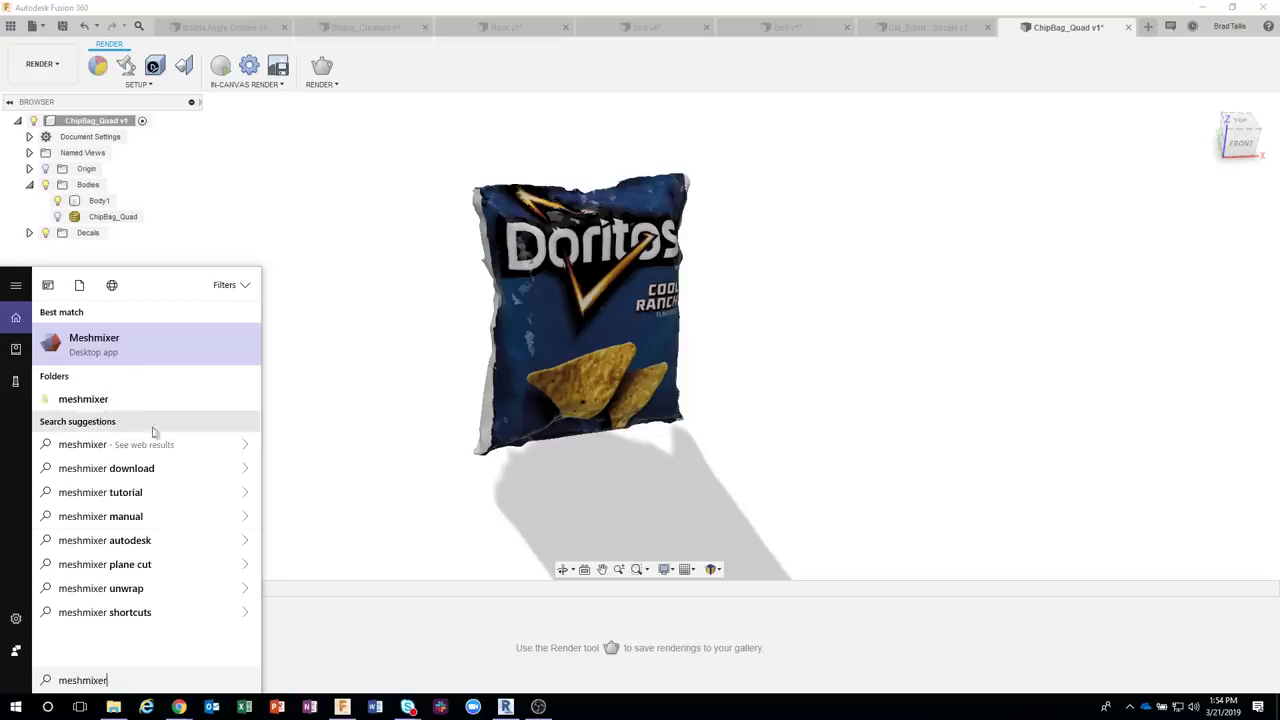
click(101, 346)
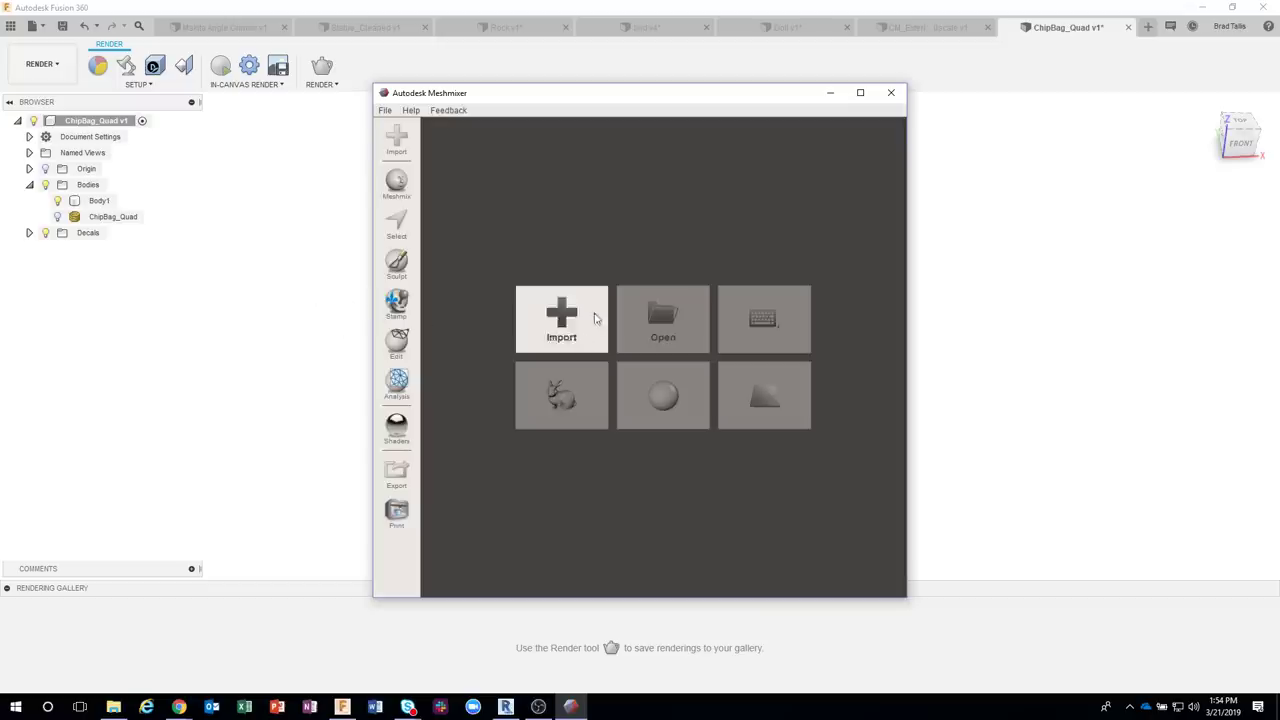
Maximize Meshmixer and choose Rock.obj from Downloads > Rock for import
click(860, 92)
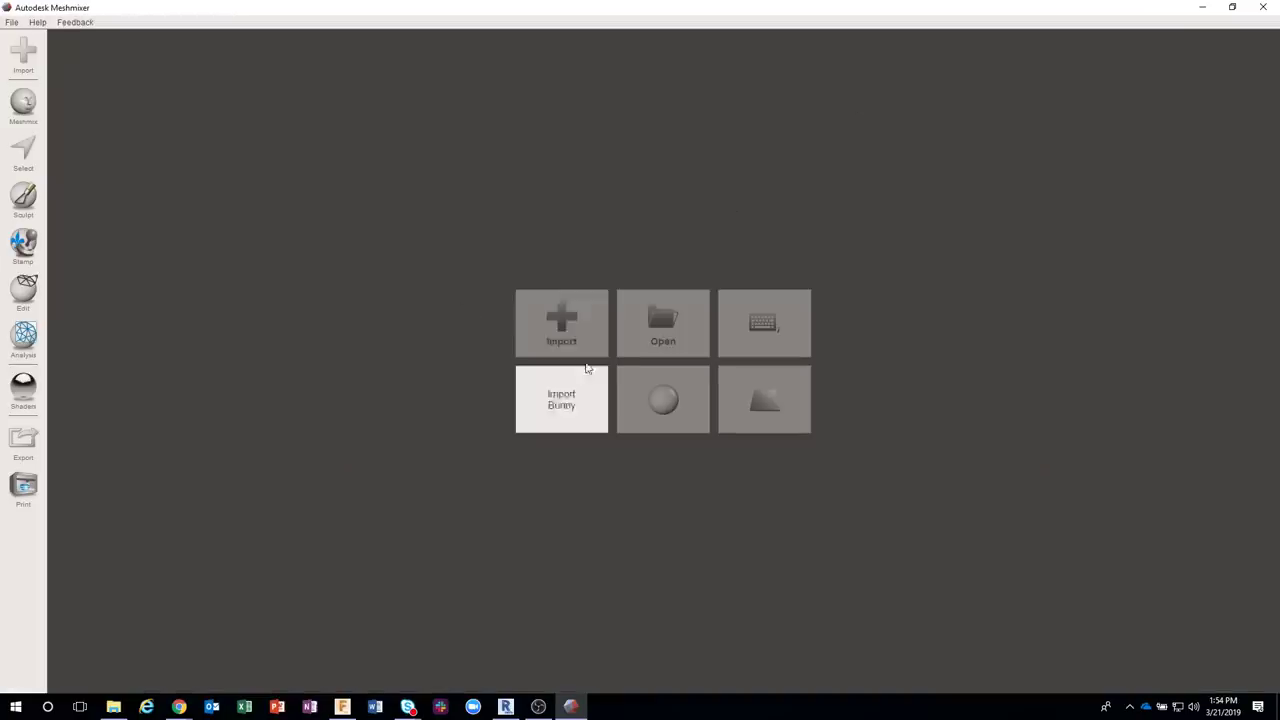
click(553, 333)
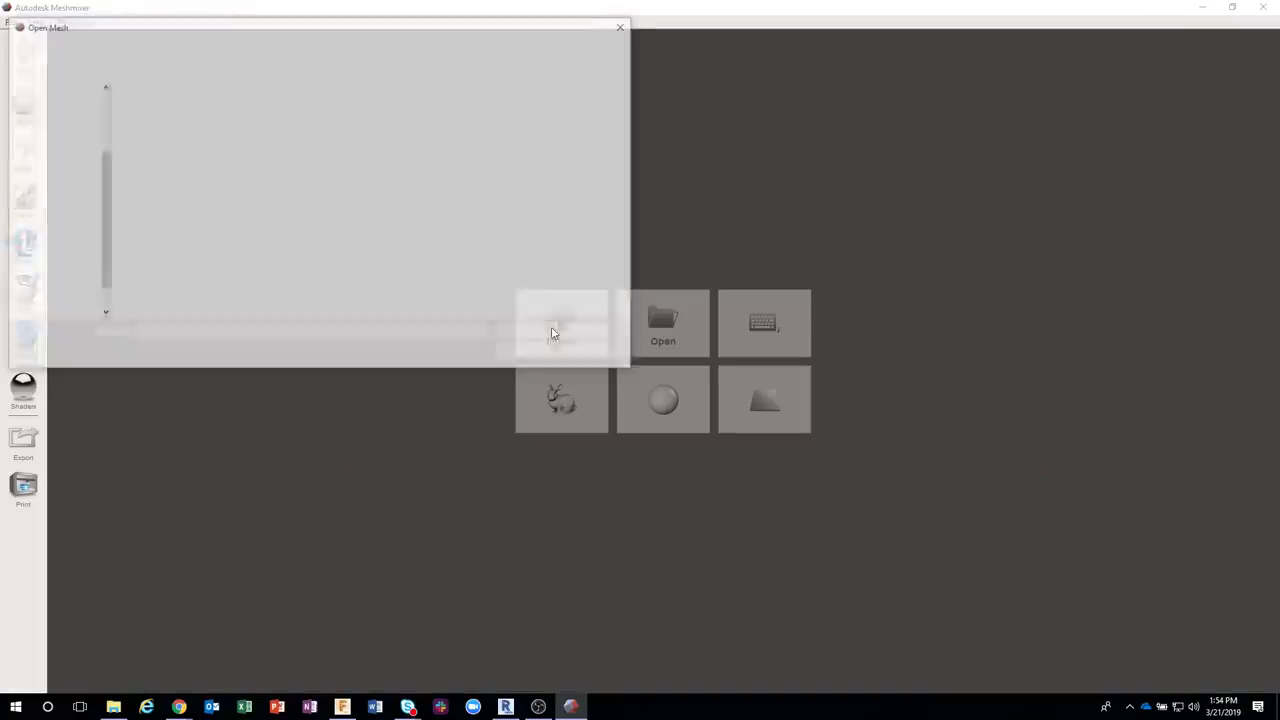
click(170, 128)
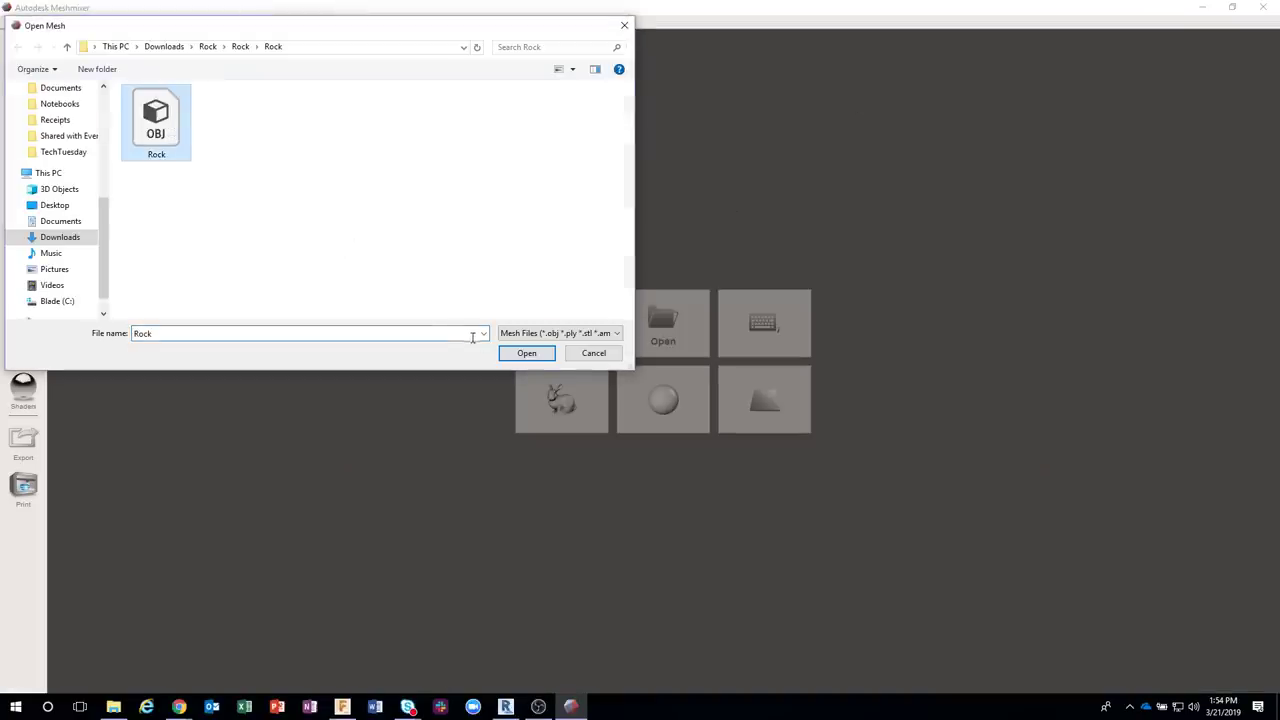
click(526, 353)
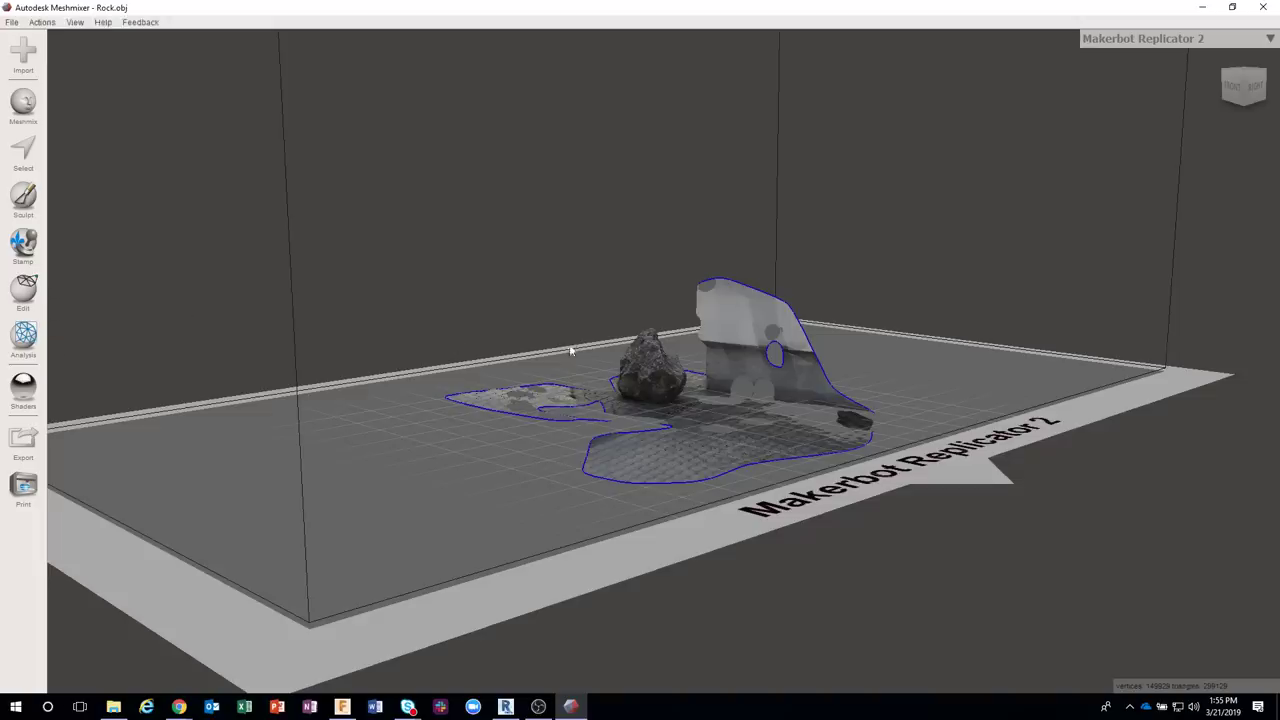
scroll(648, 376, up, 5)
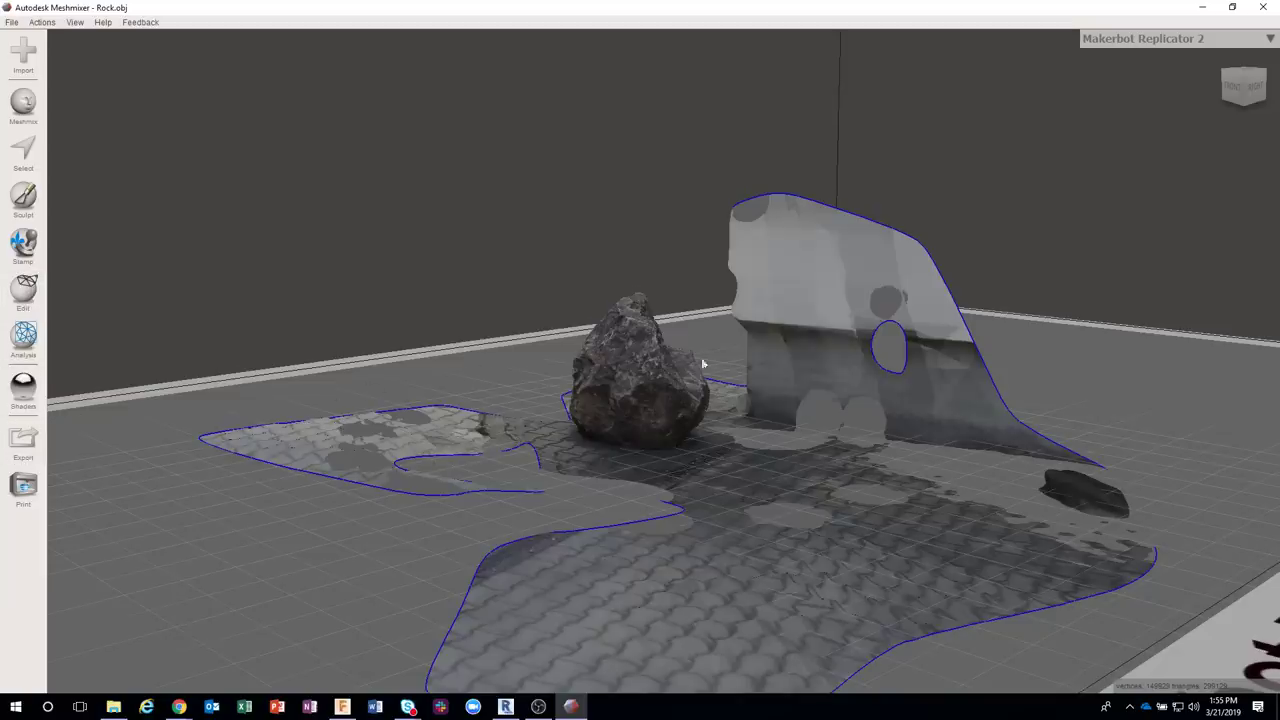
right_drag(730, 371, 741, 347)
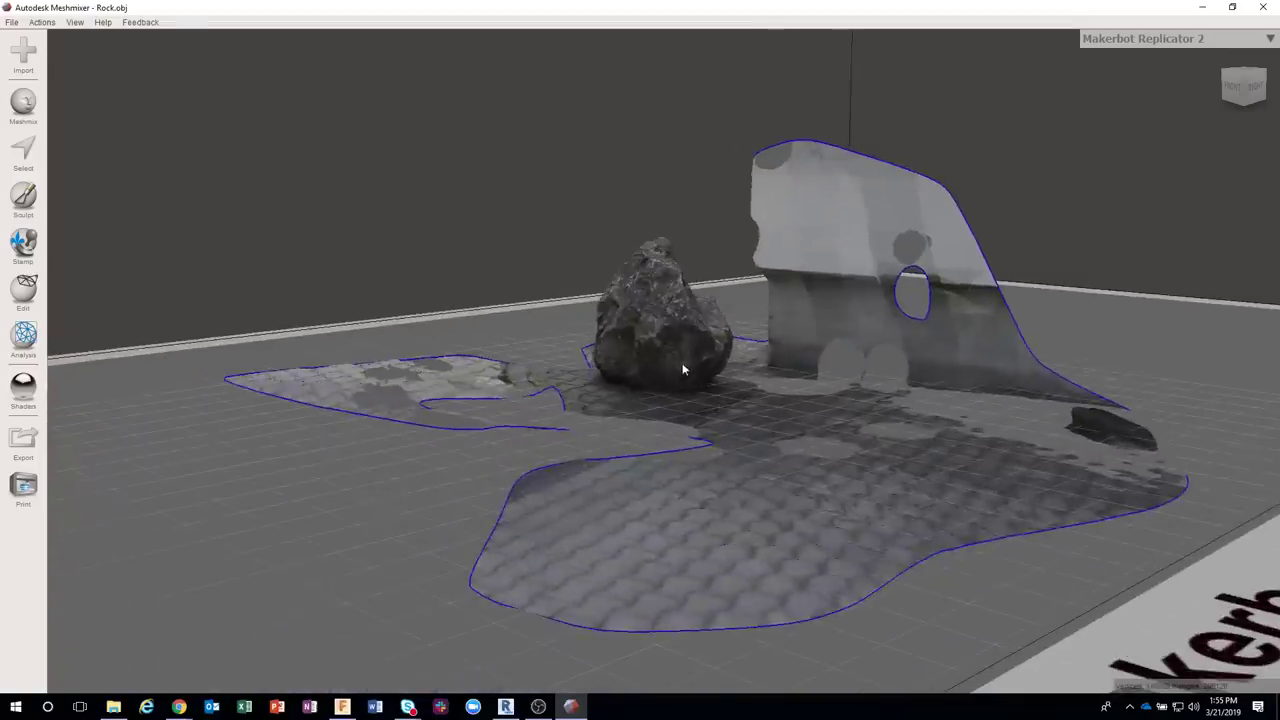
scroll(681, 364, up, 3)
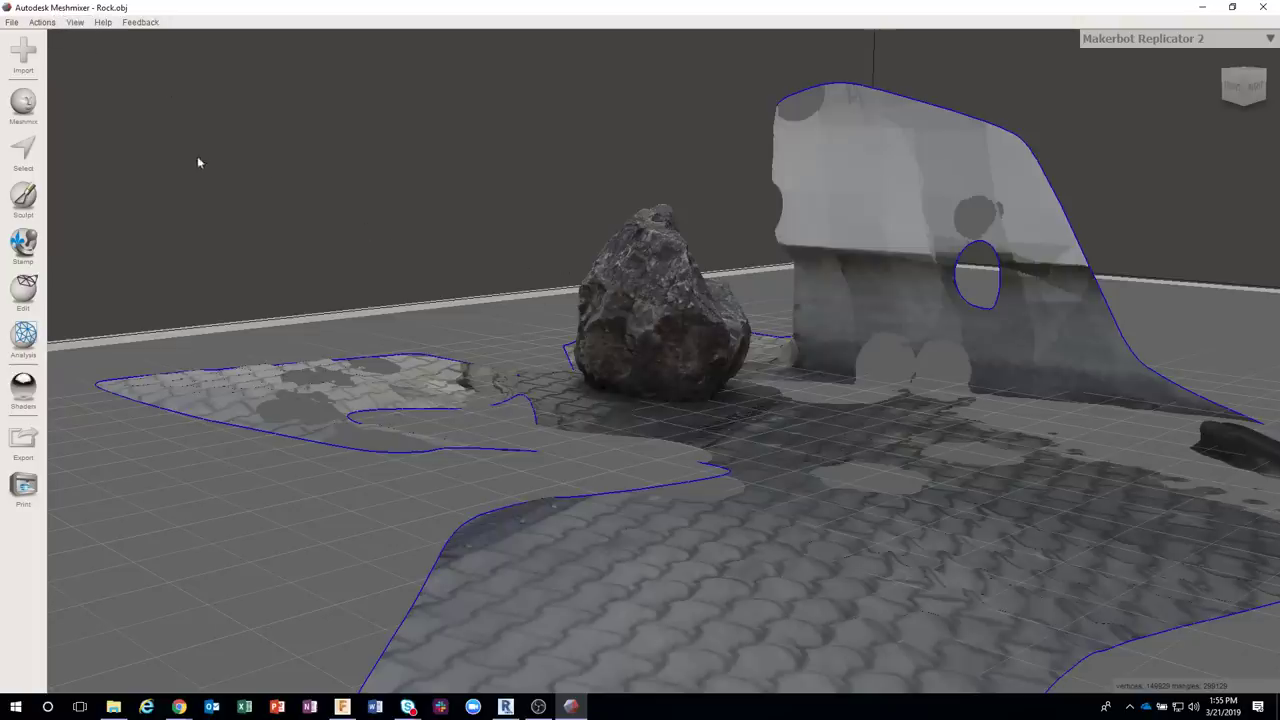
scroll(380, 206, down, 5)
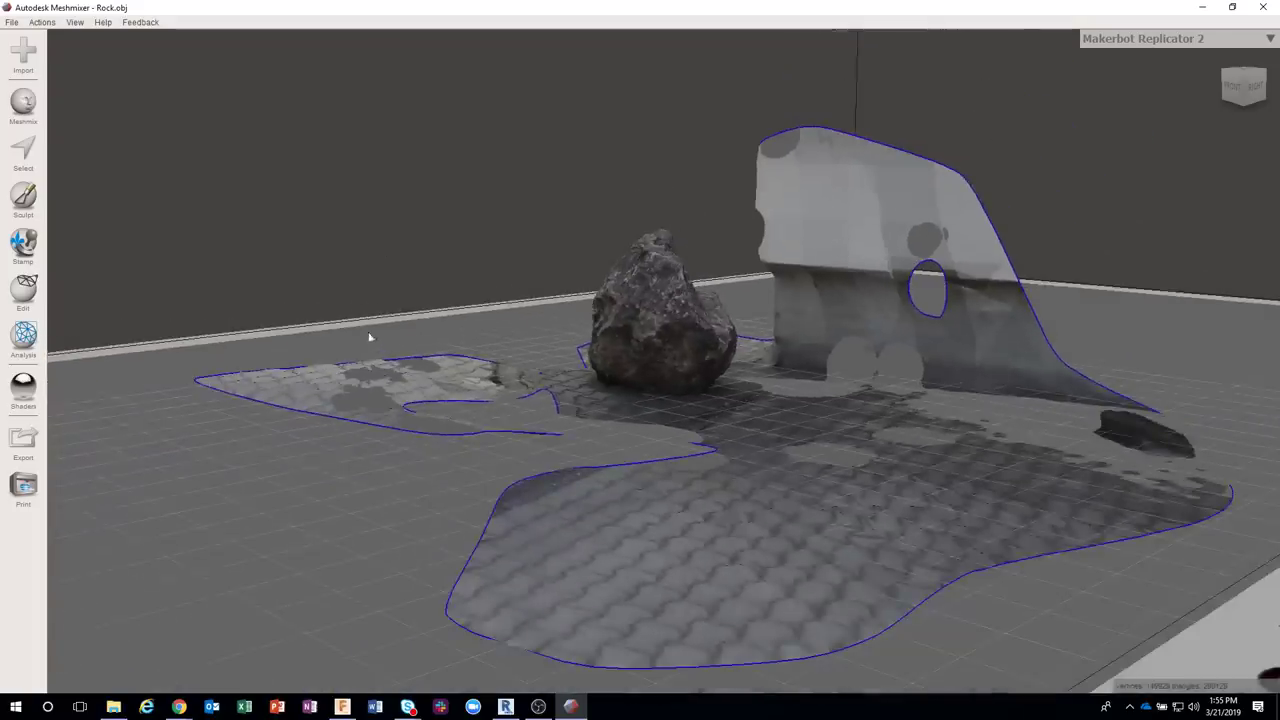
Maximize ReCap Photo, close the export settings, rotate the doll, and switch to the Dashboard
click(505, 707)
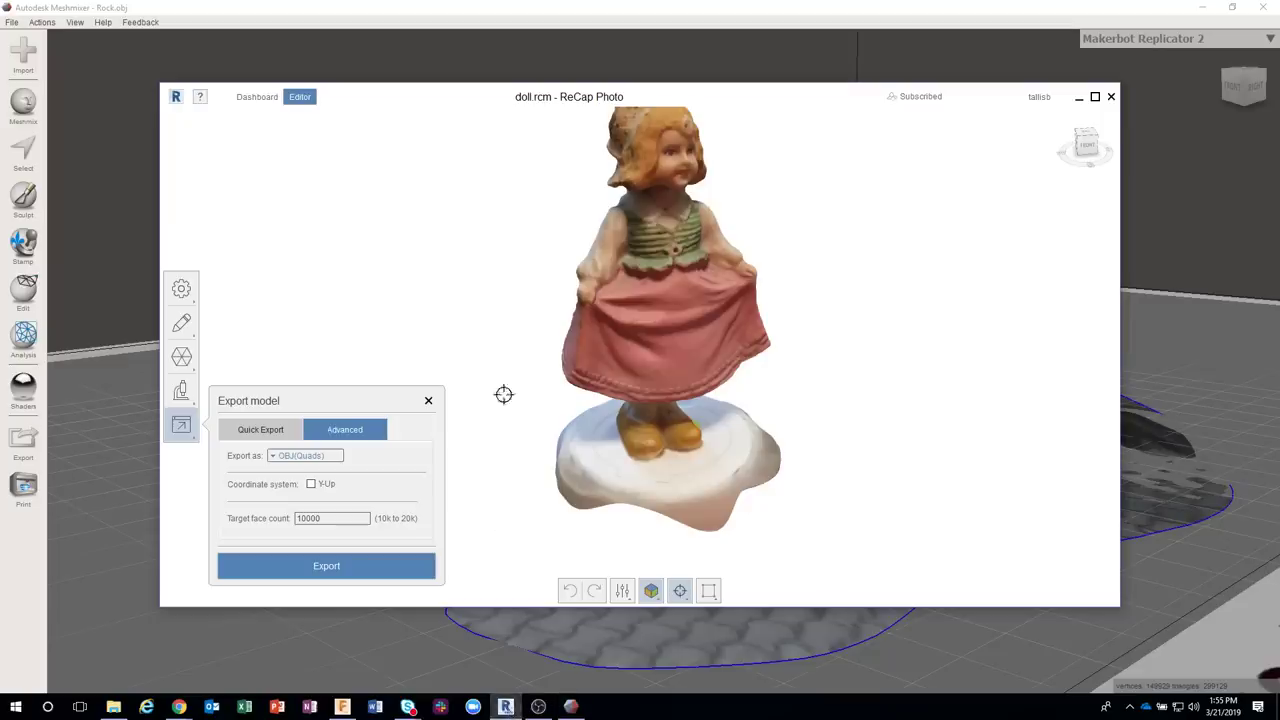
click(1095, 97)
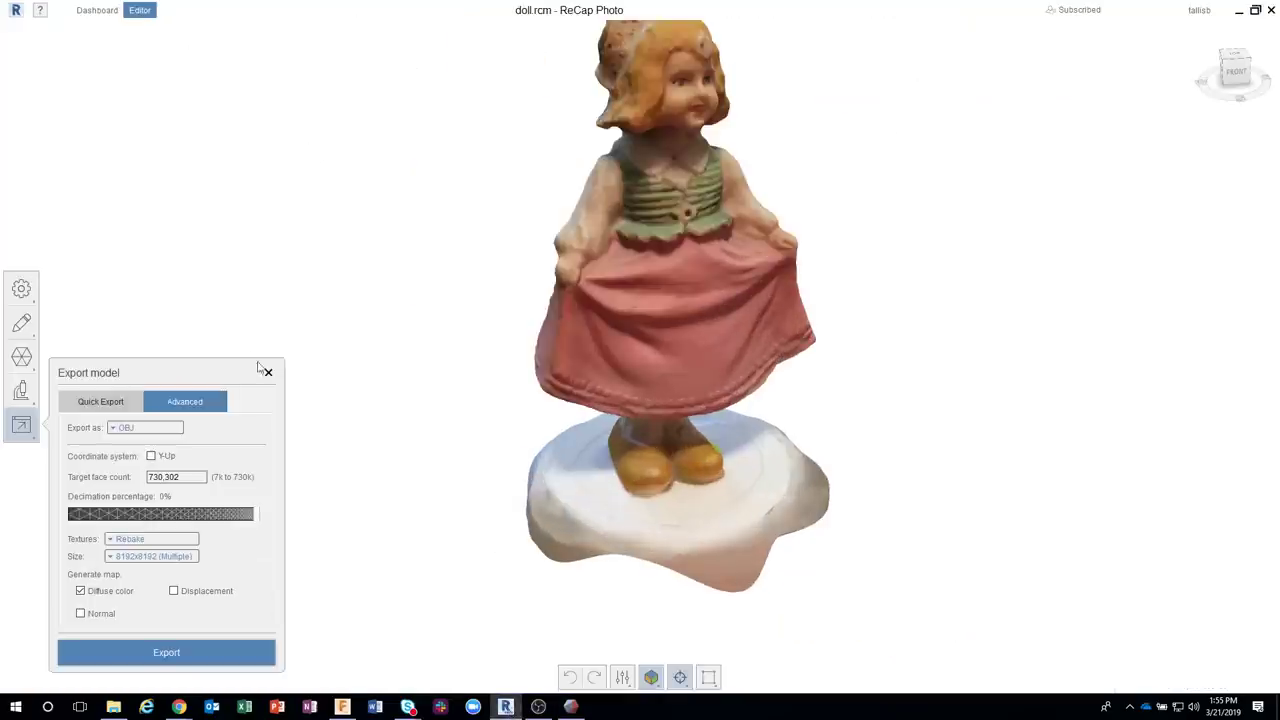
click(268, 372)
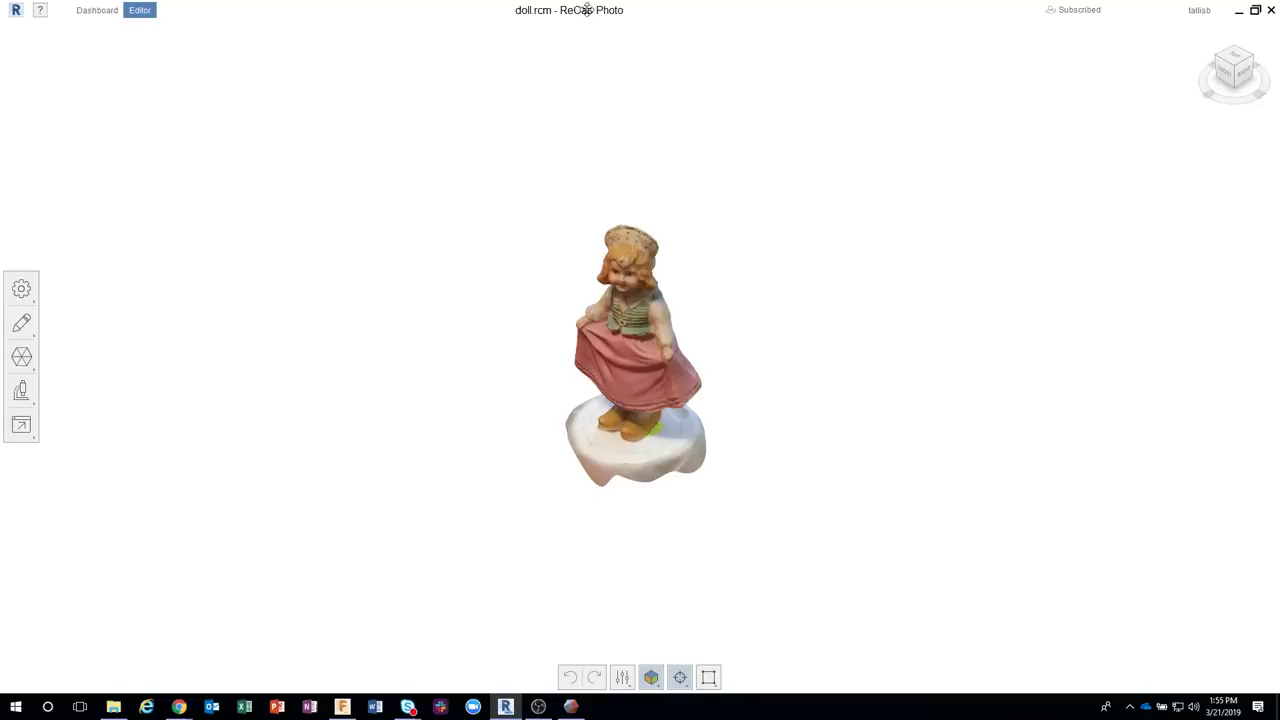
drag(566, 359, 607, 352)
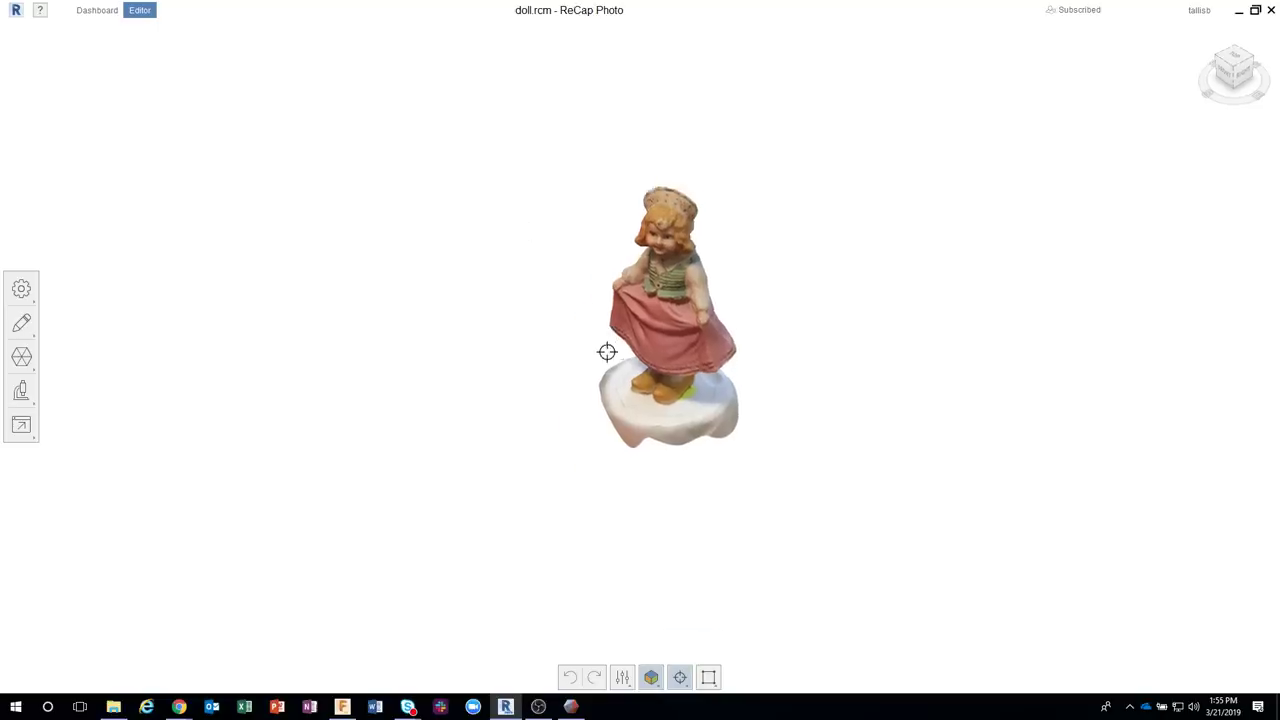
click(97, 12)
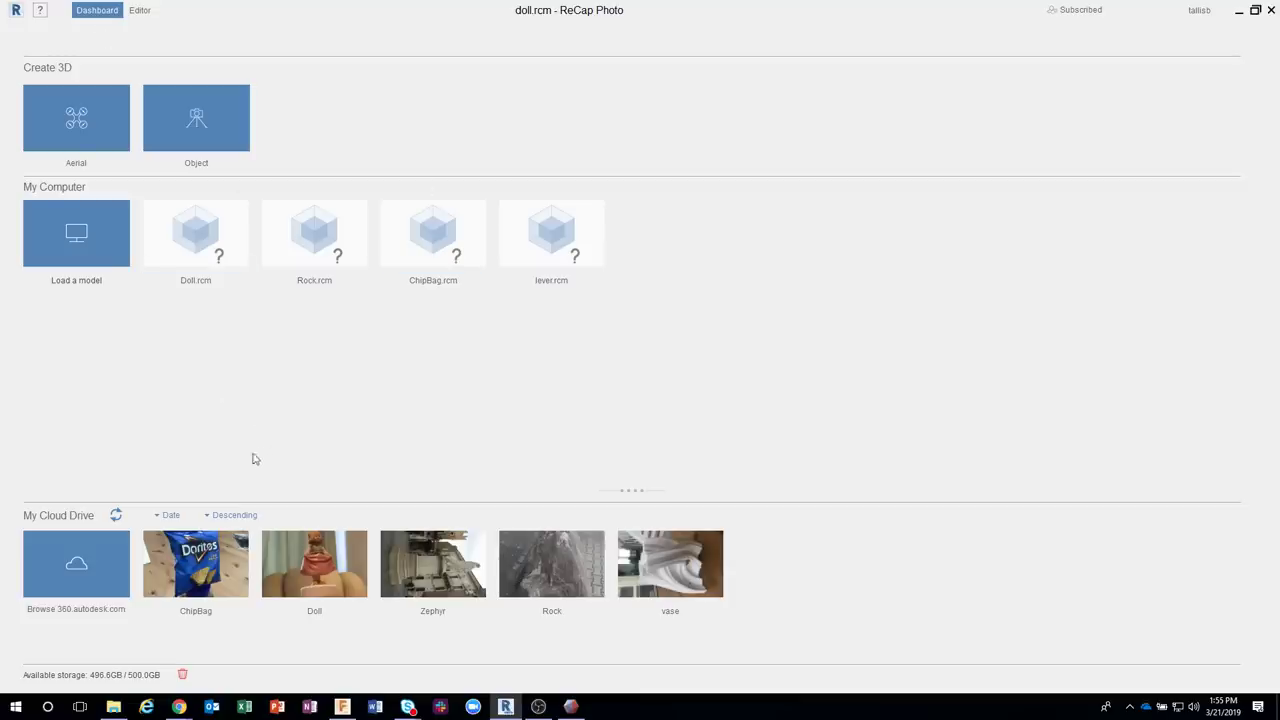
In File Explorer, go to Pictures > Photogrammetry > Chip Bag and open IMG_1488
mouse_move(197, 594)
click(113, 707)
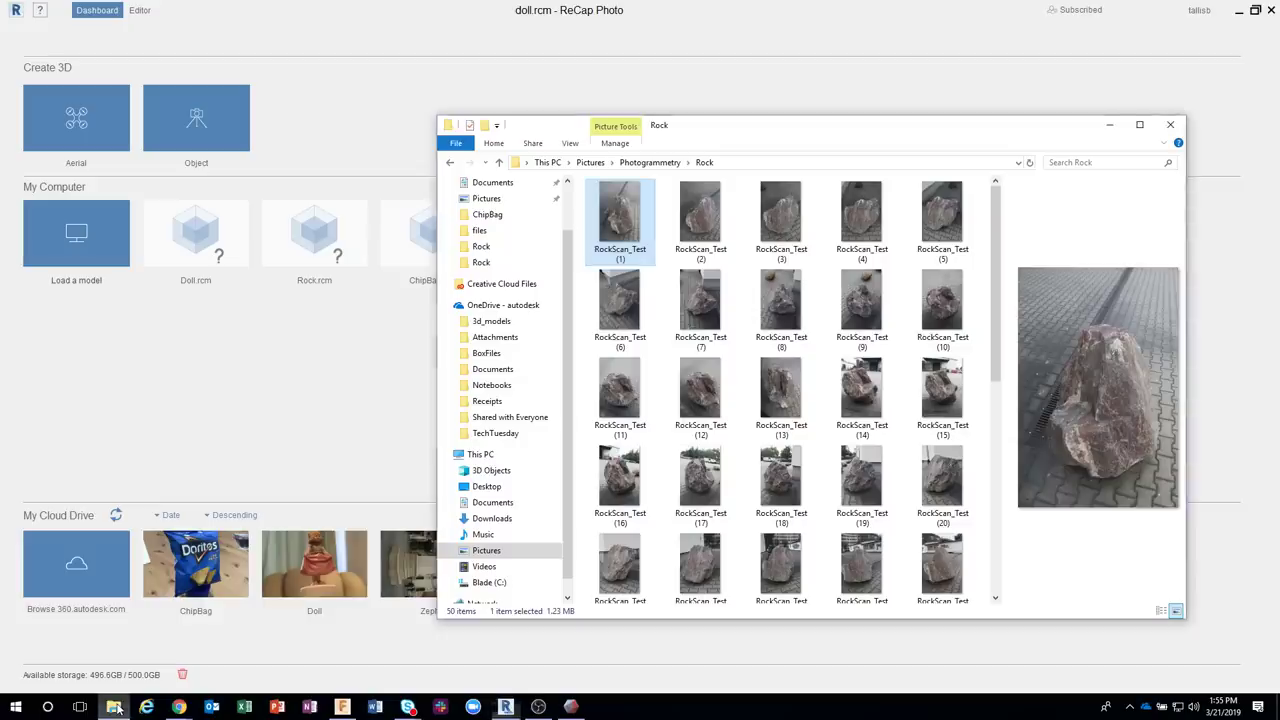
click(589, 164)
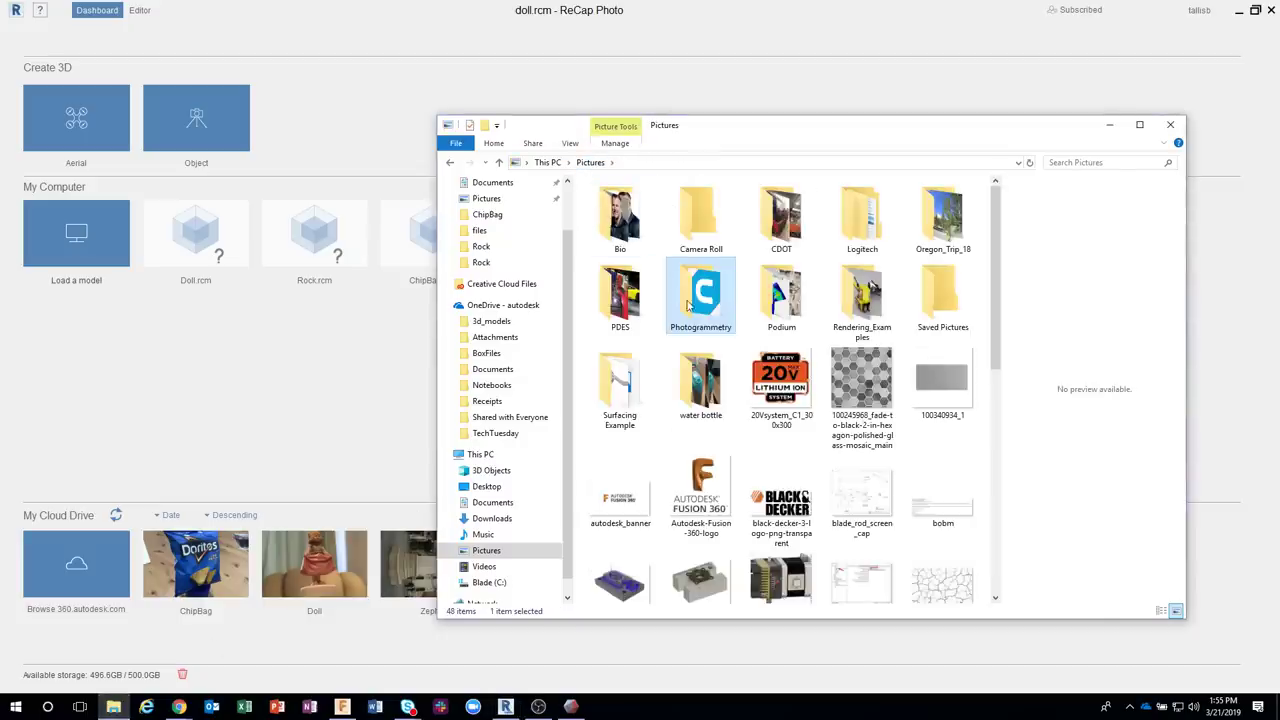
double_click(688, 305)
double_click(628, 215)
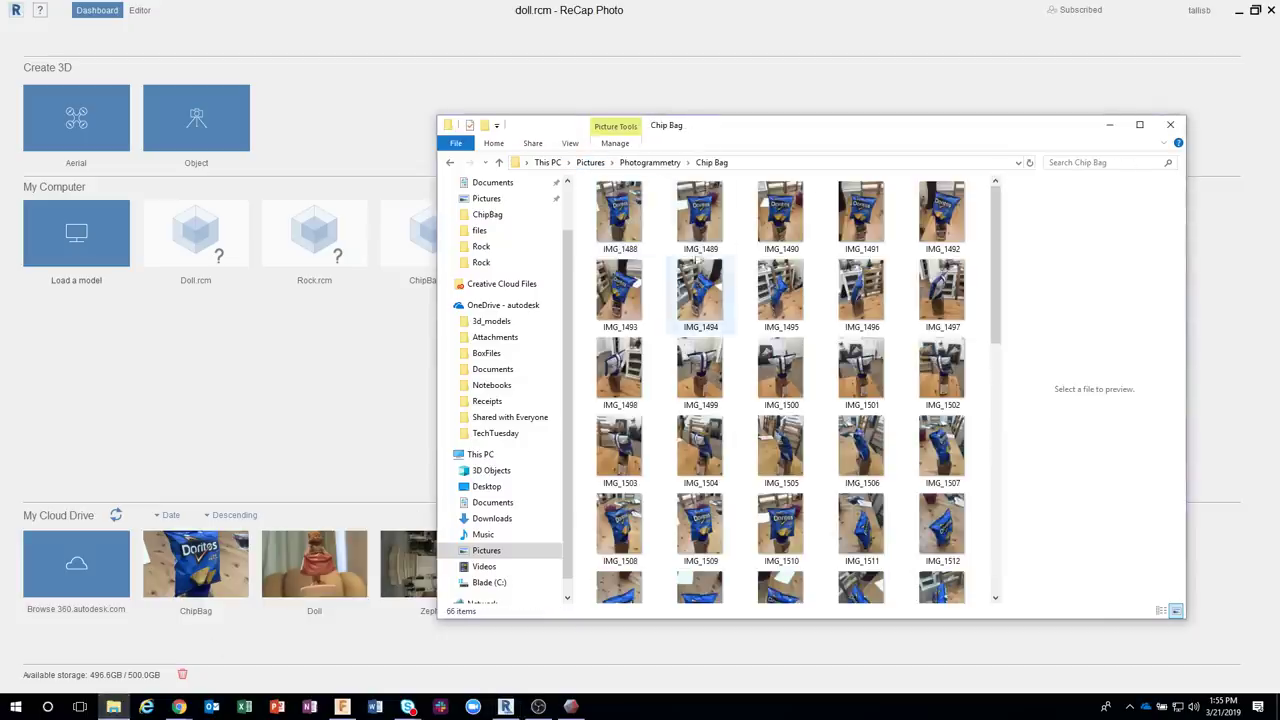
double_click(620, 212)
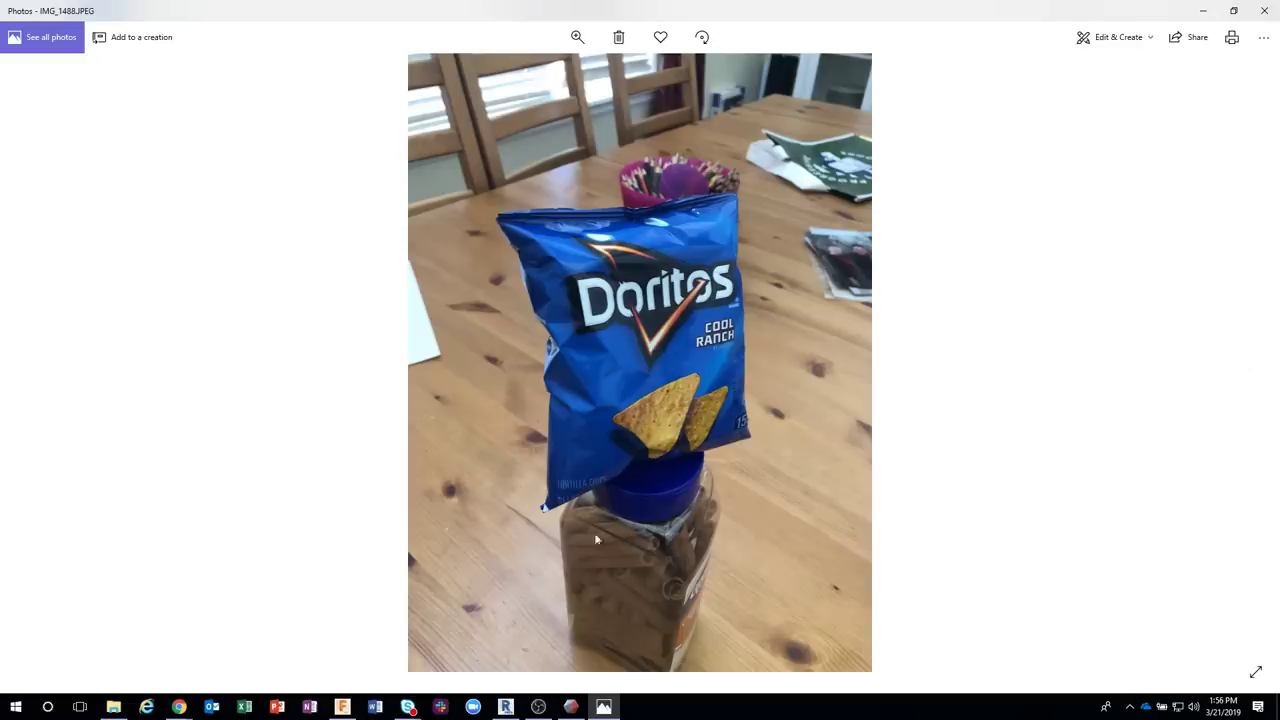
Step through the chip bag photos from IMG_1489 to IMG_1501
click(1247, 365)
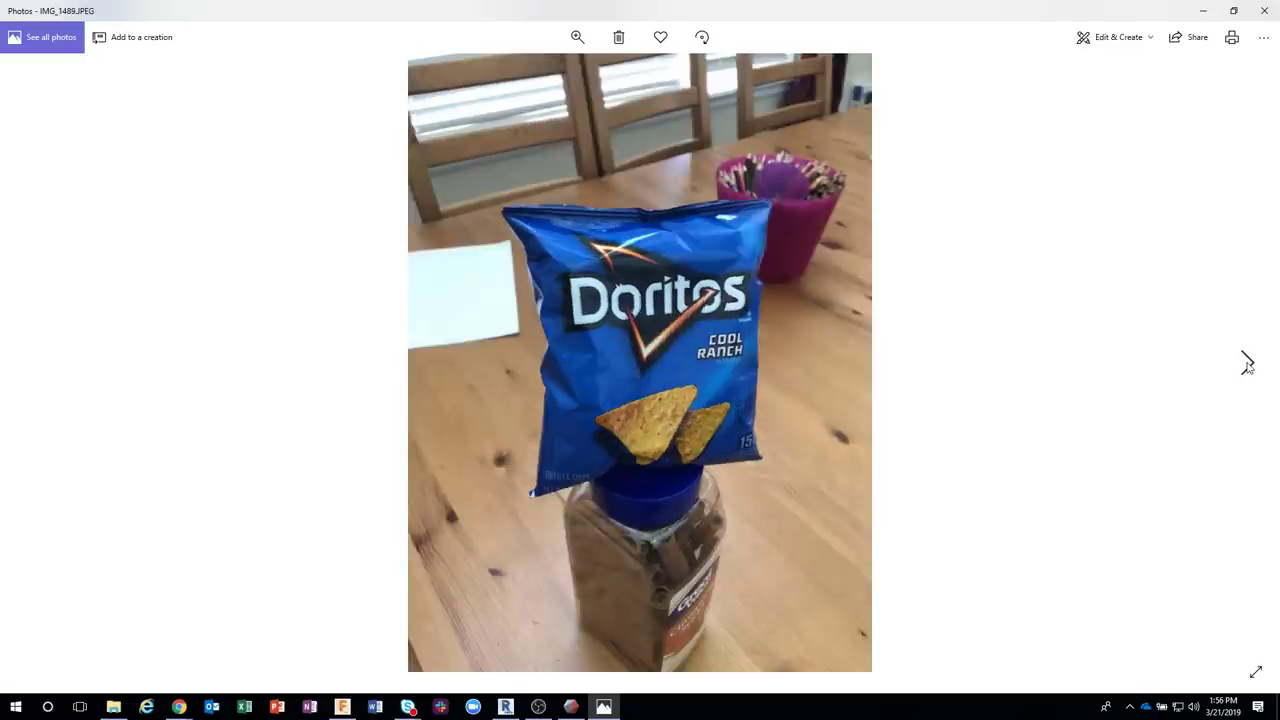
click(1247, 365)
click(1247, 365)
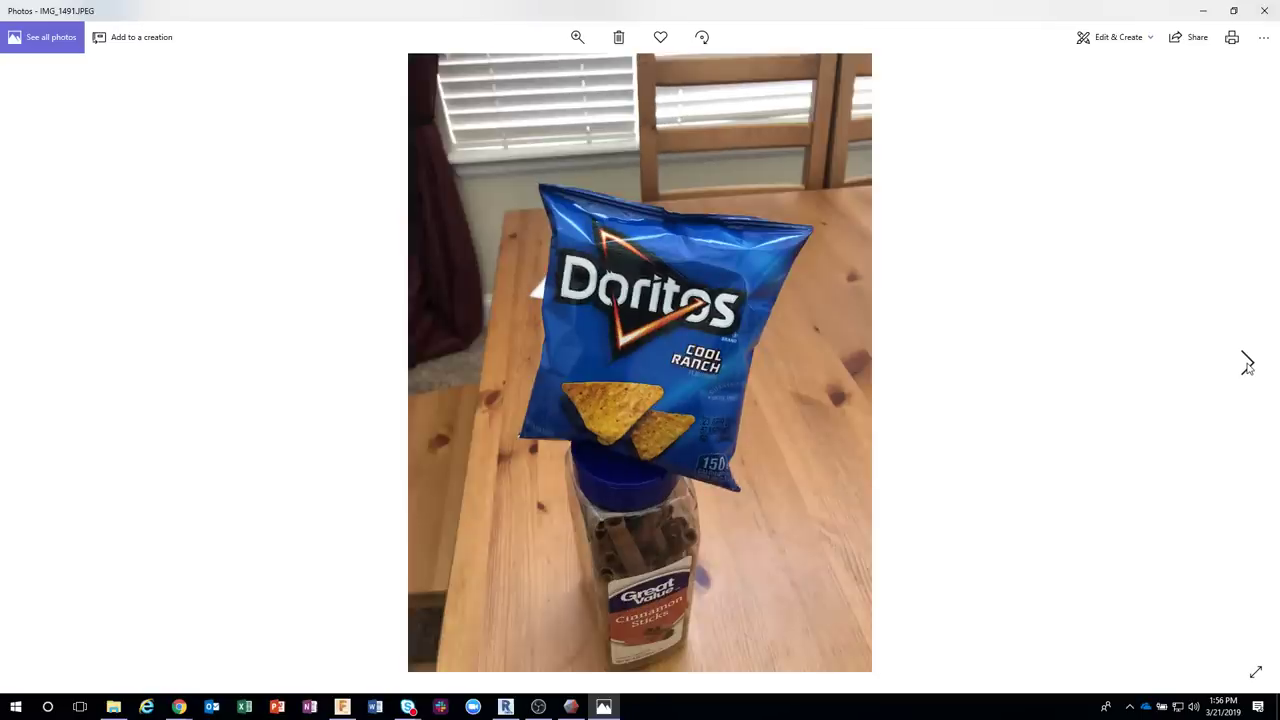
click(1247, 365)
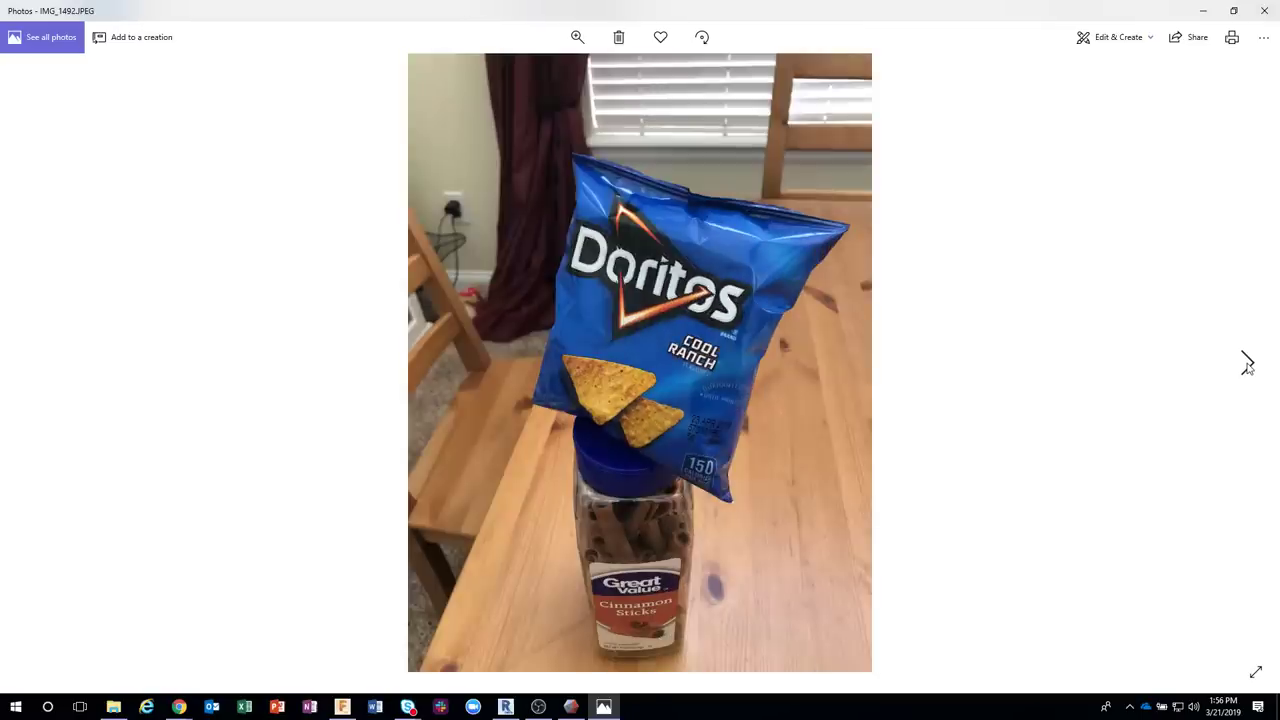
click(1247, 365)
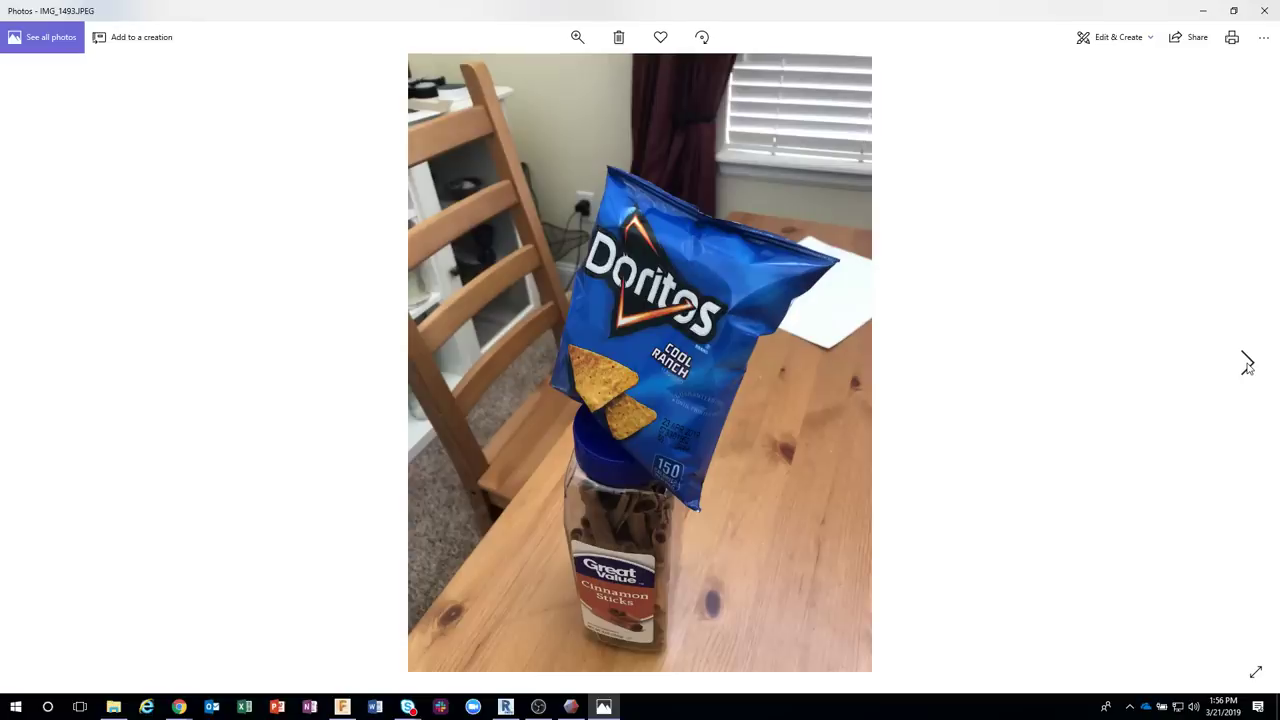
click(1247, 365)
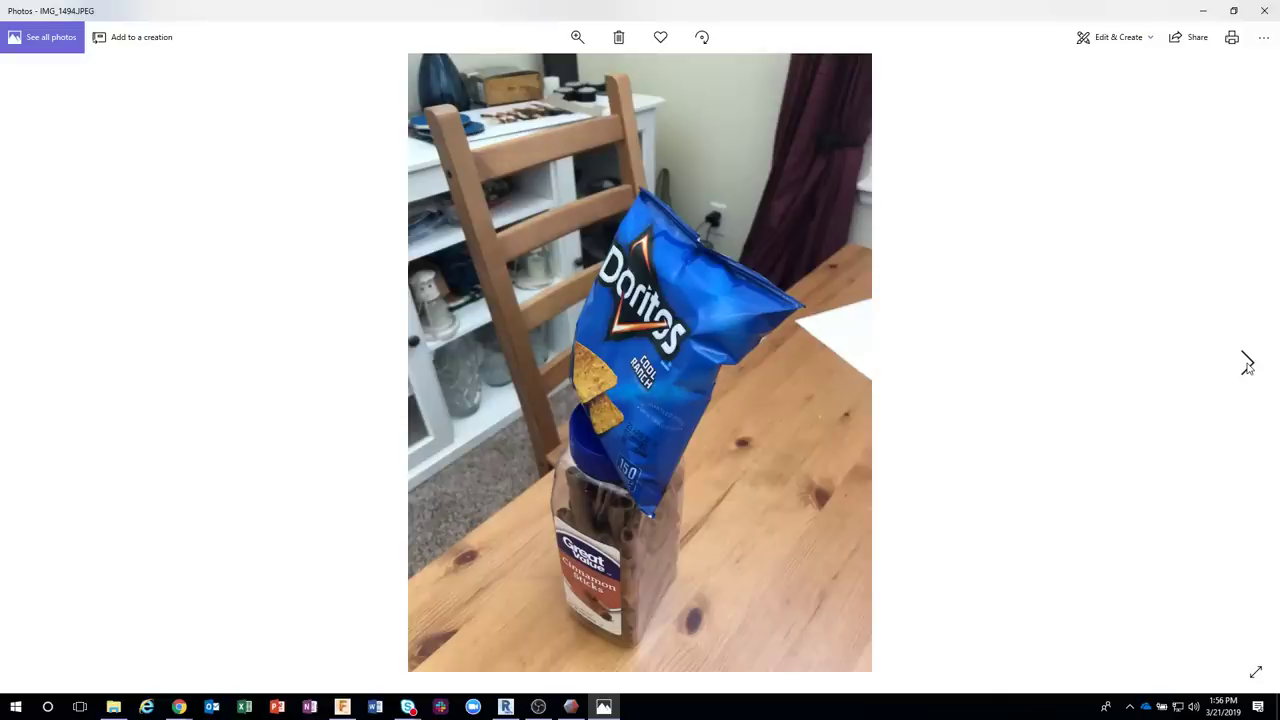
click(1247, 365)
click(1247, 365)
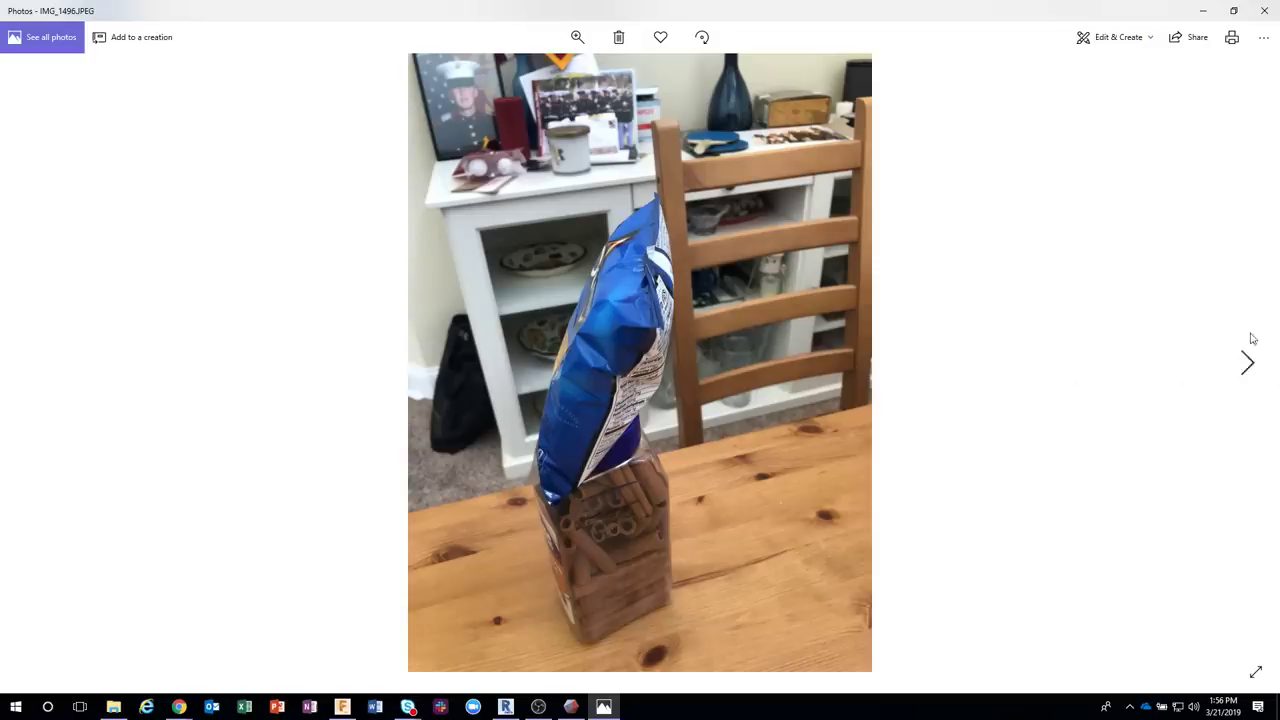
click(1247, 363)
click(1247, 363)
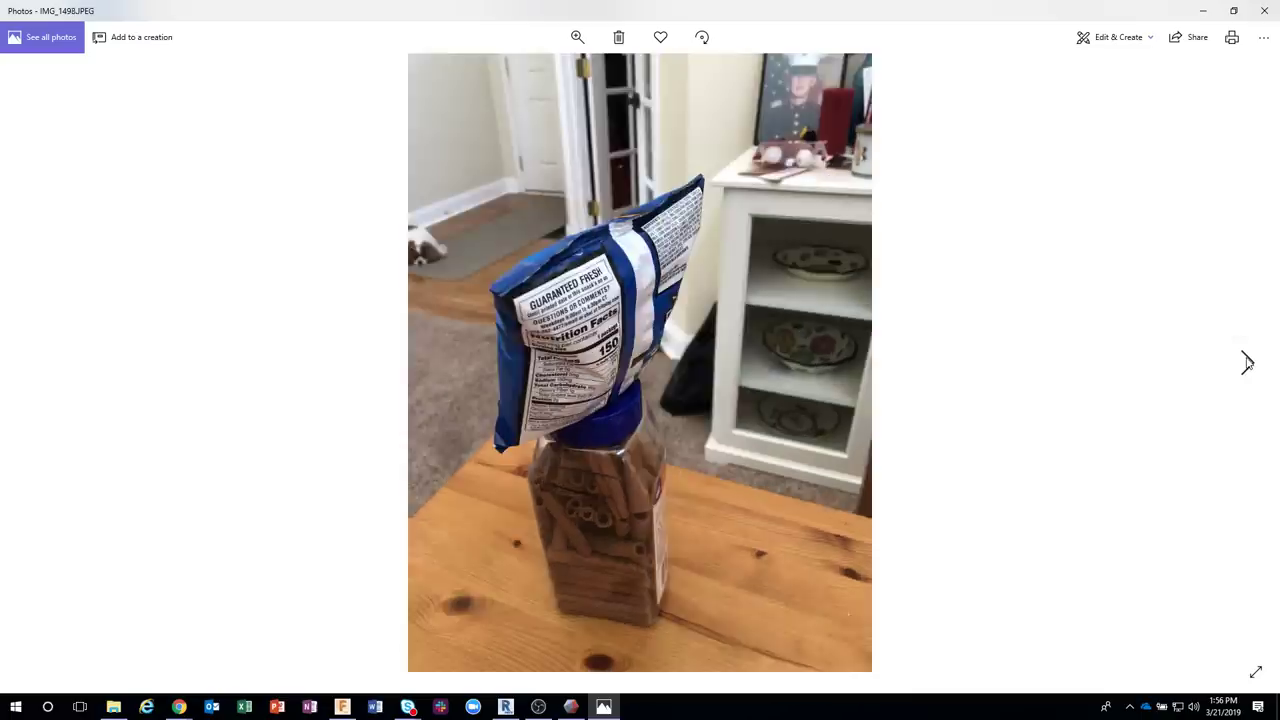
click(1247, 363)
click(1247, 363)
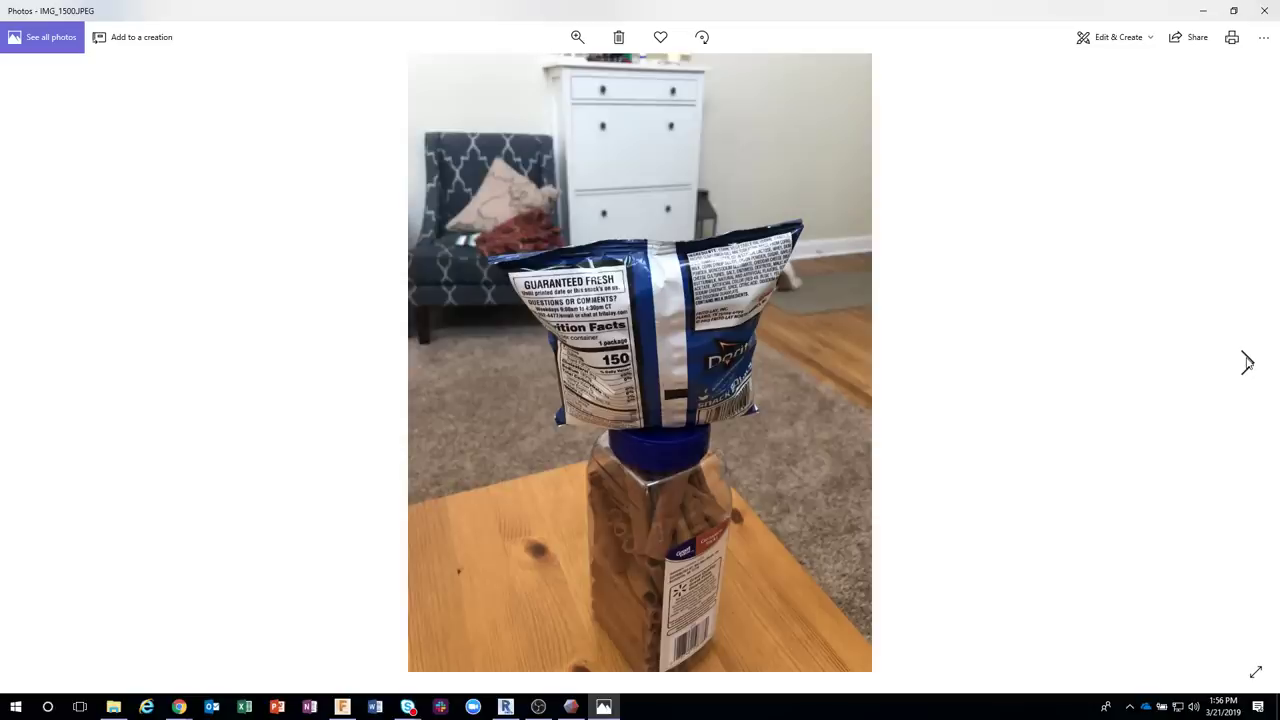
click(1247, 363)
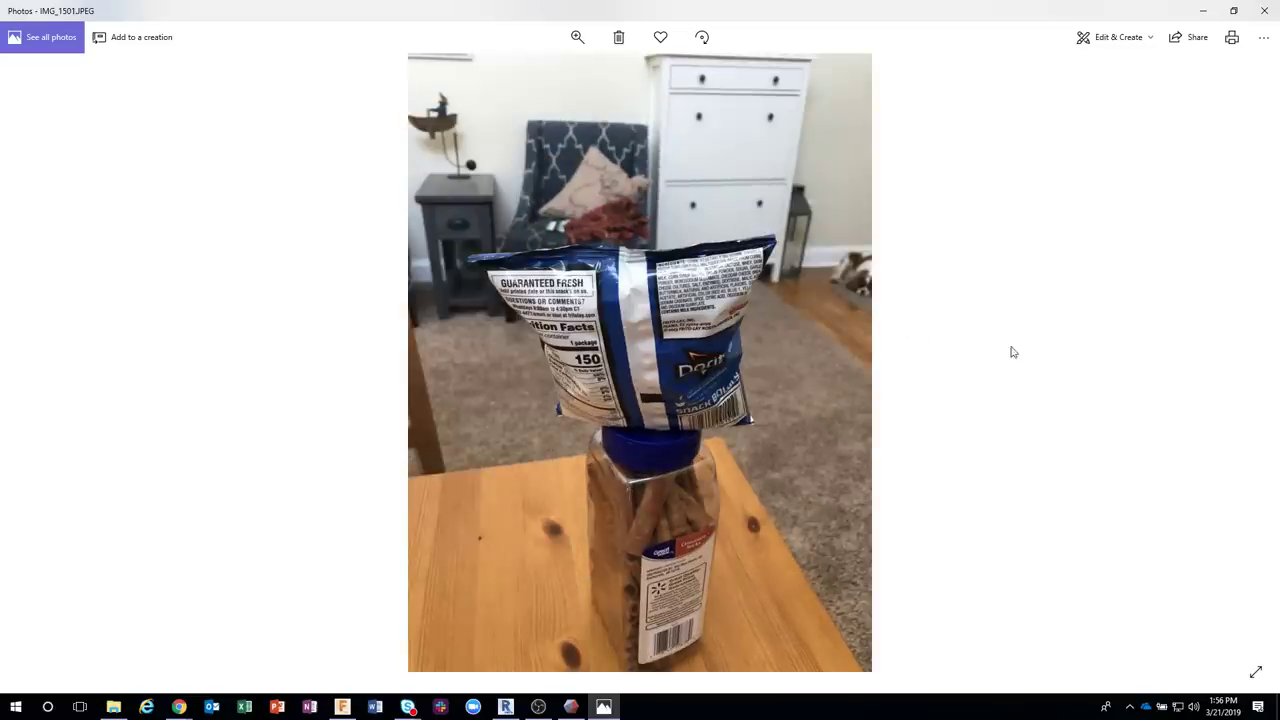
Continue through the photos to IMG_1518, then close Photos and the Chip Bag folder
click(1247, 364)
click(1247, 364)
click(1247, 364)
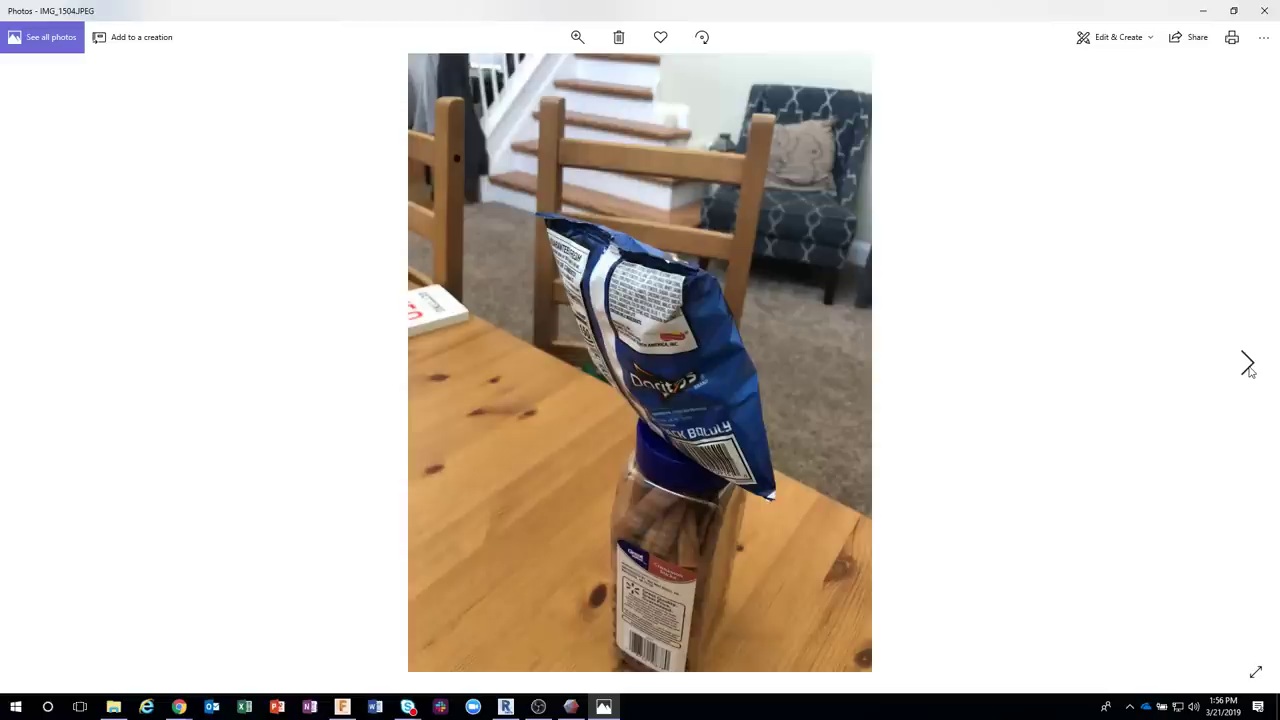
click(1247, 364)
click(1247, 364)
click(1247, 364)
click(1247, 364)
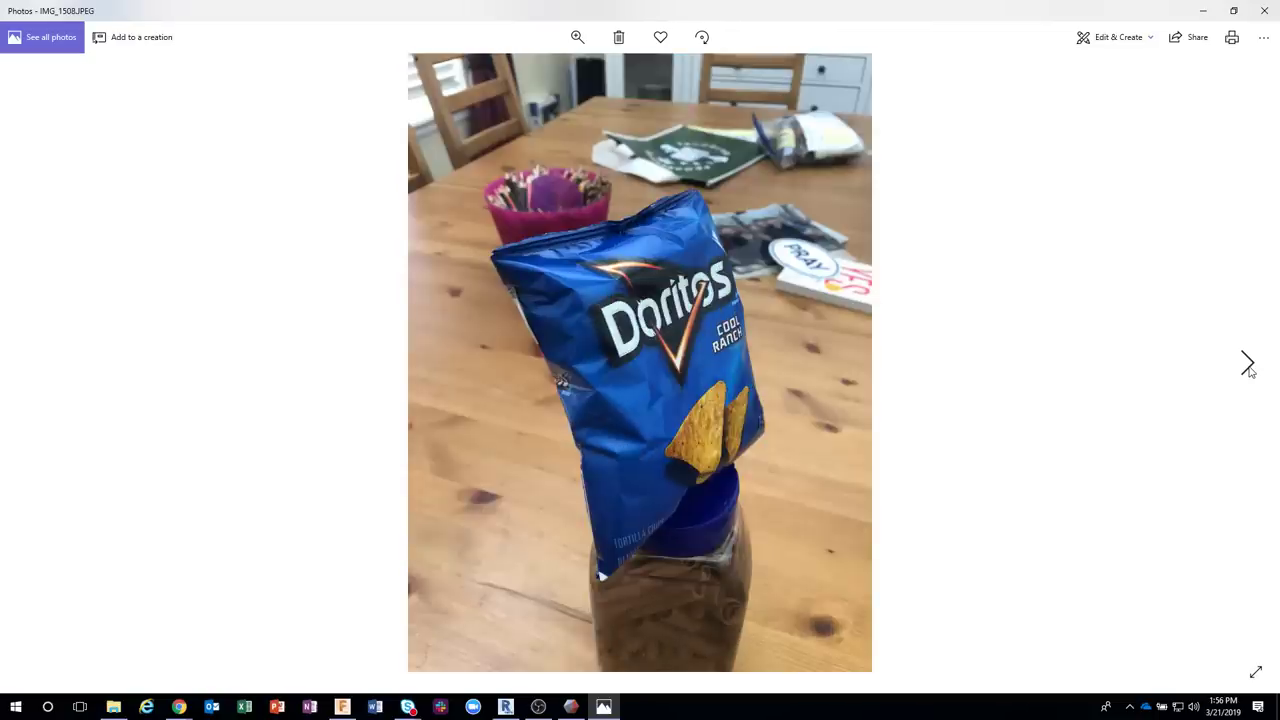
click(1247, 364)
click(1247, 364)
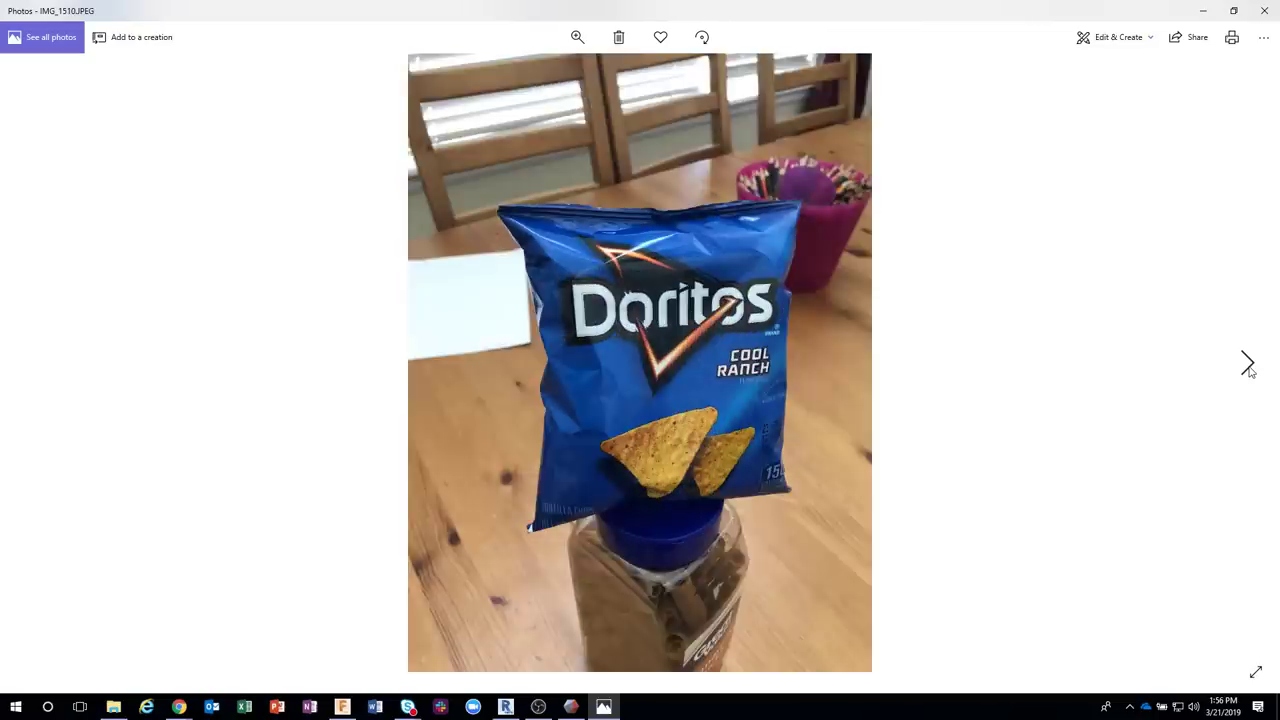
click(1247, 364)
click(1247, 364)
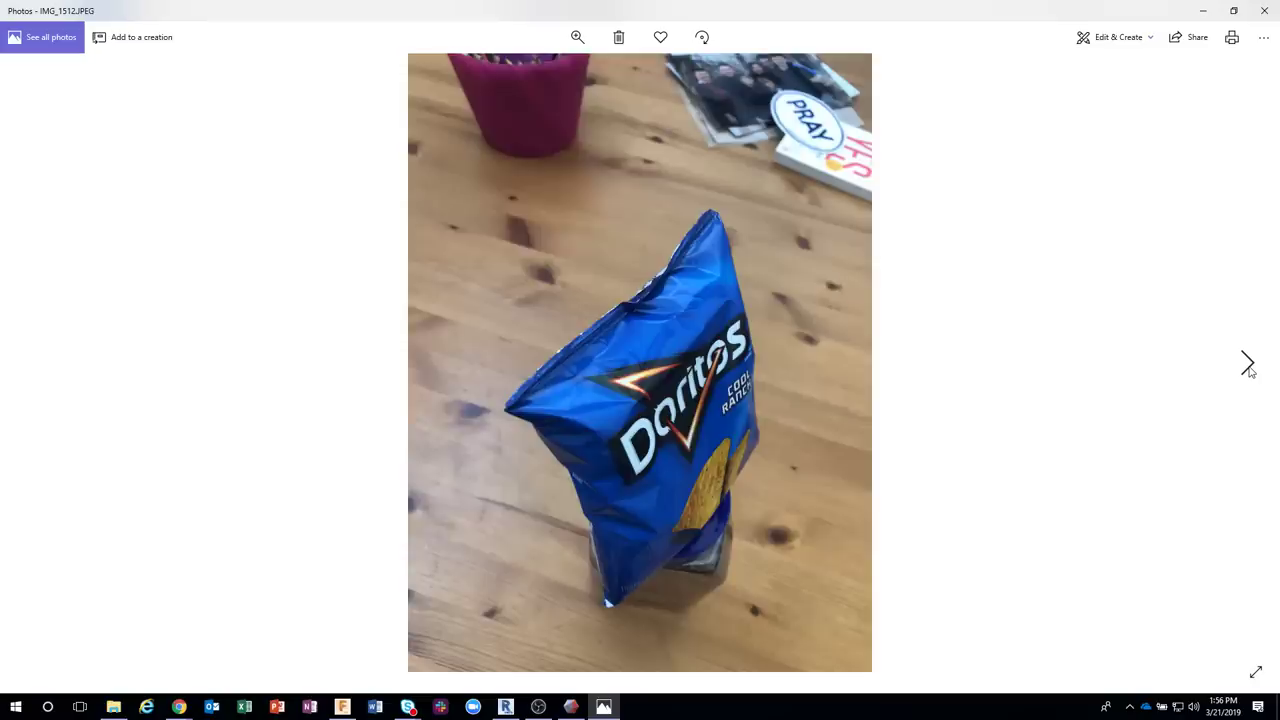
click(1247, 364)
click(1247, 364)
click(1247, 364)
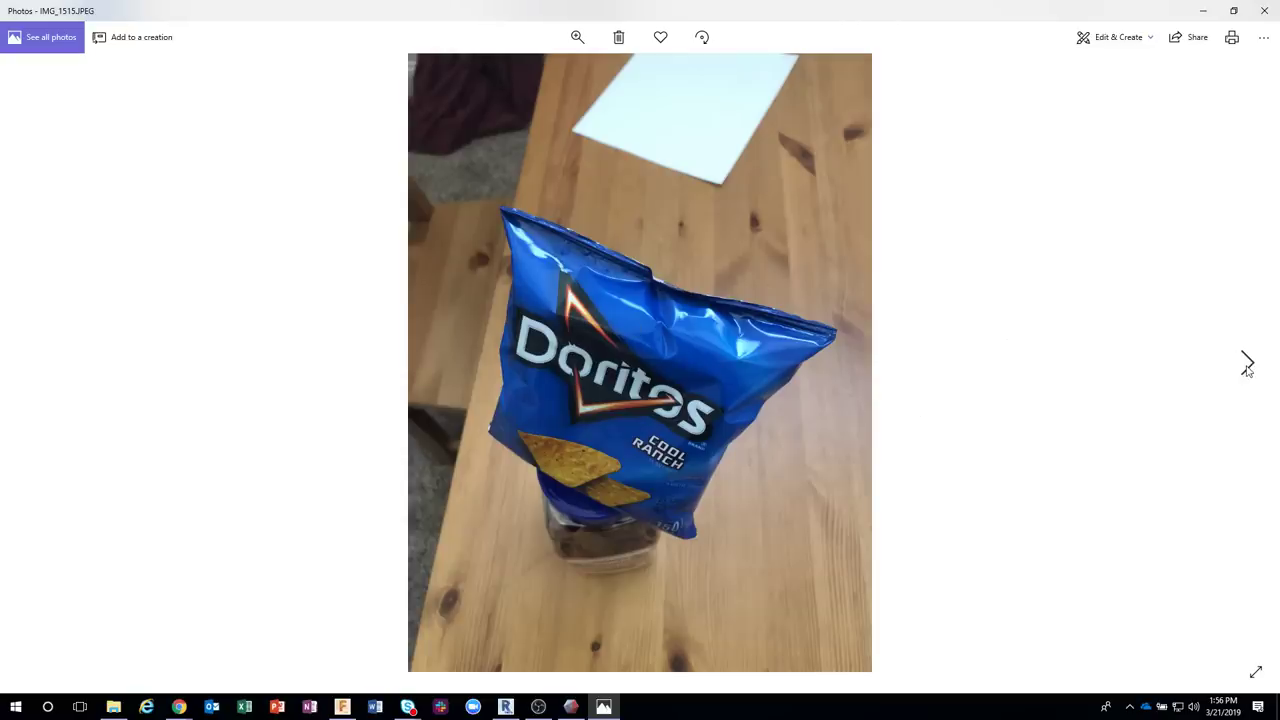
click(1247, 366)
click(1247, 366)
click(1247, 366)
click(1247, 366)
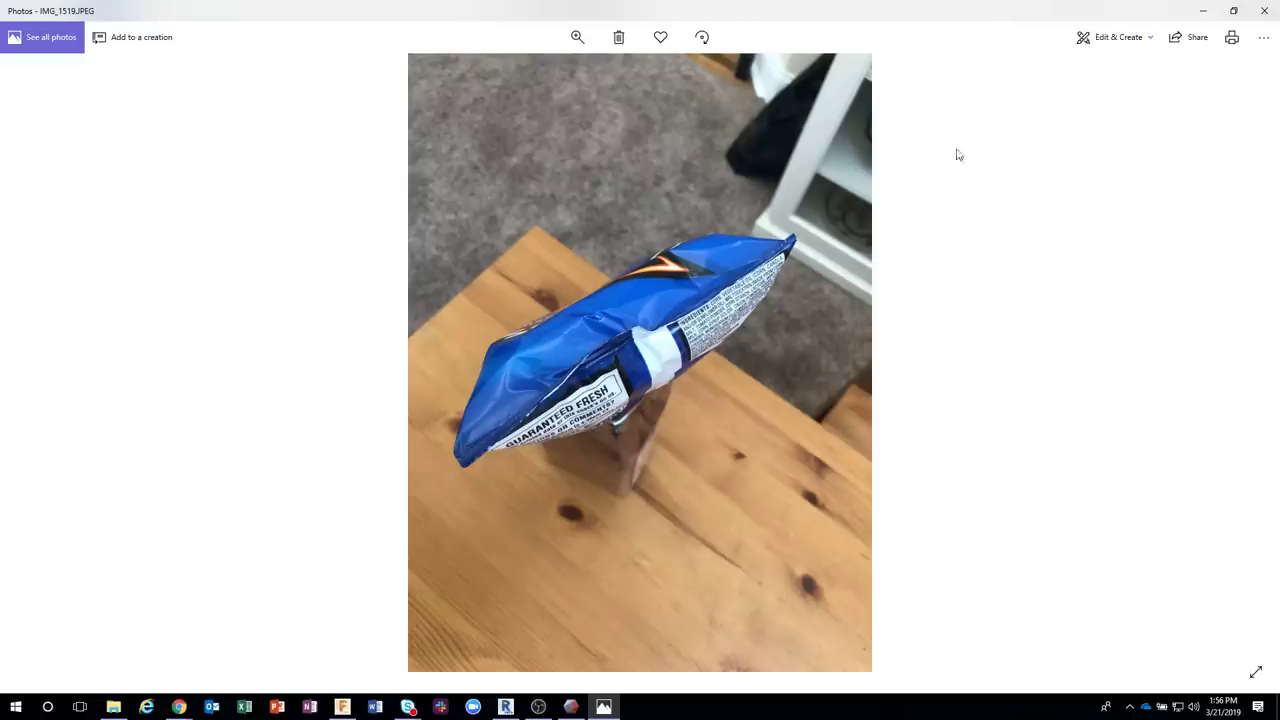
click(1264, 10)
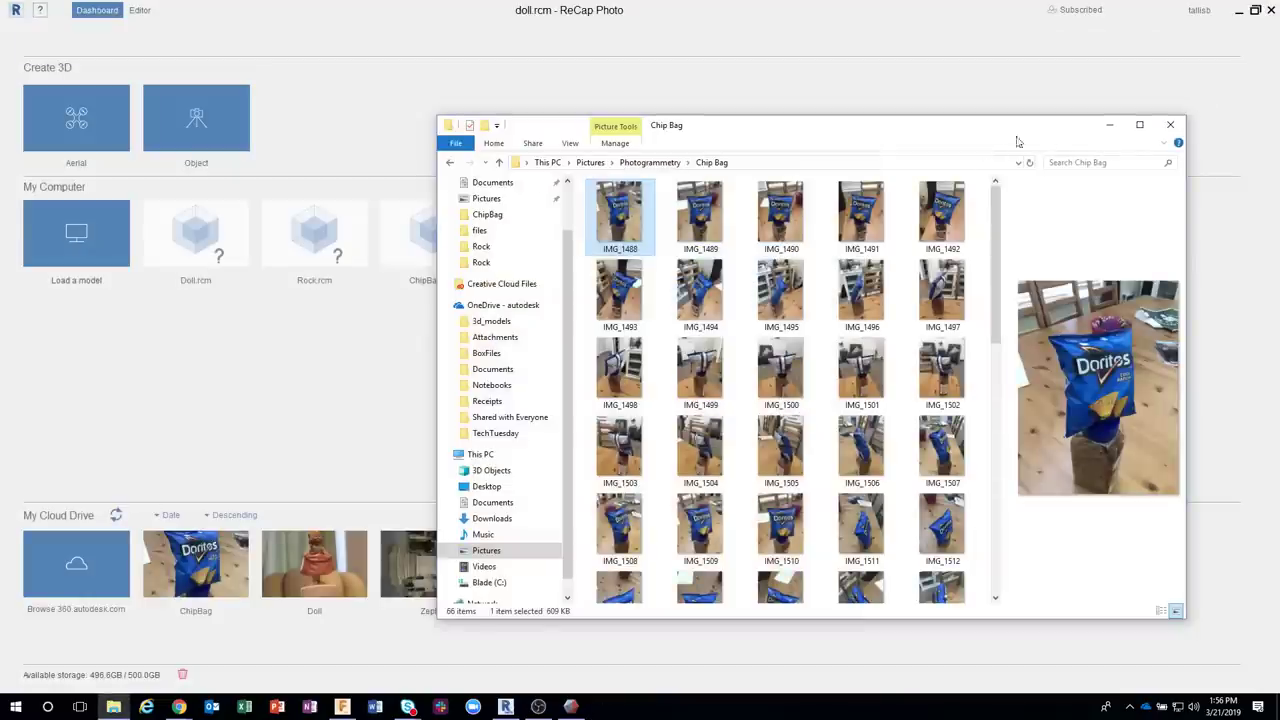
click(1168, 126)
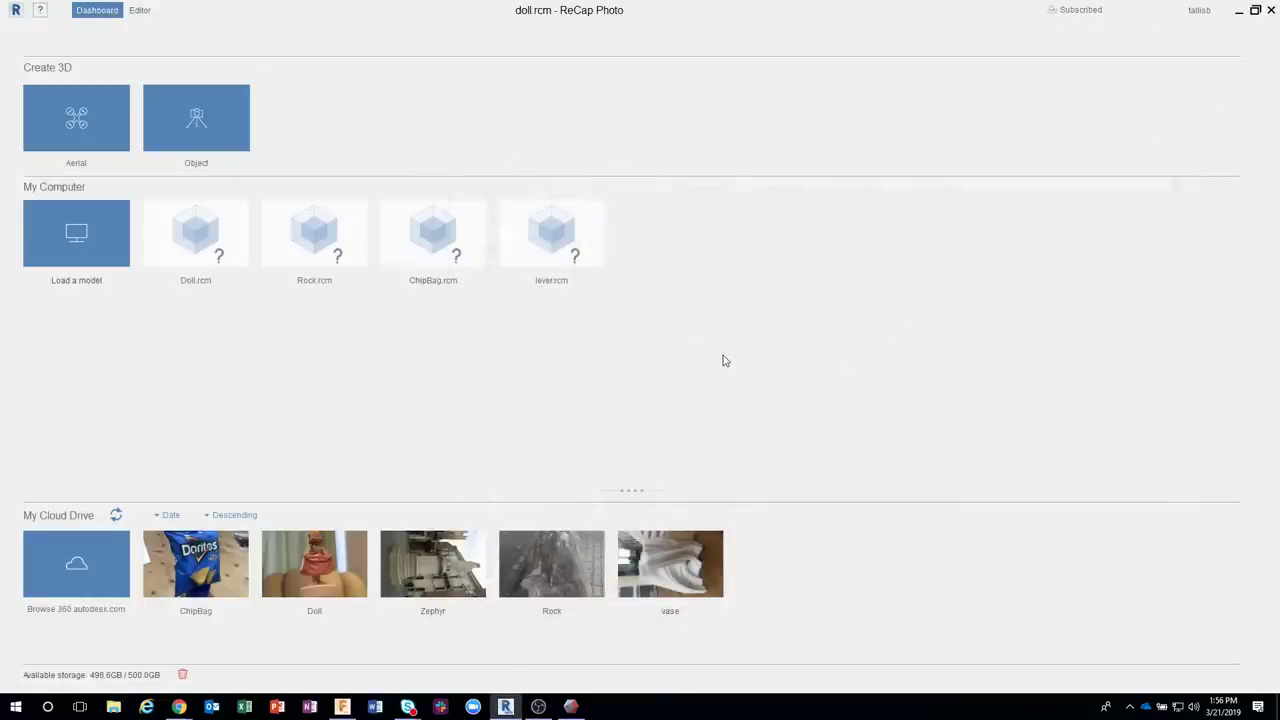